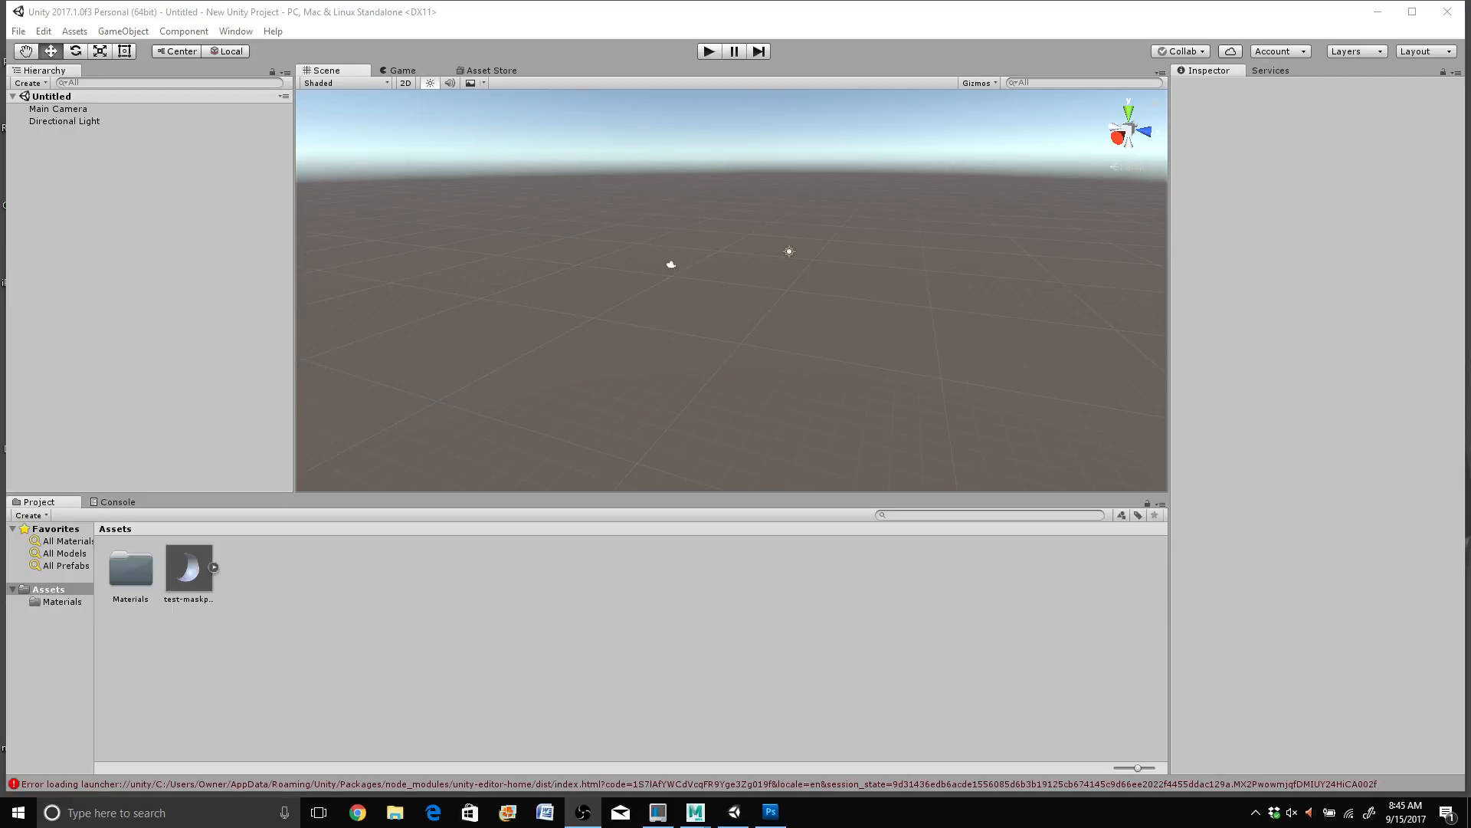
Step: Add a 3D cube to the Unity scene
{"action": "mouse_move", "coordinate": [734, 812]}
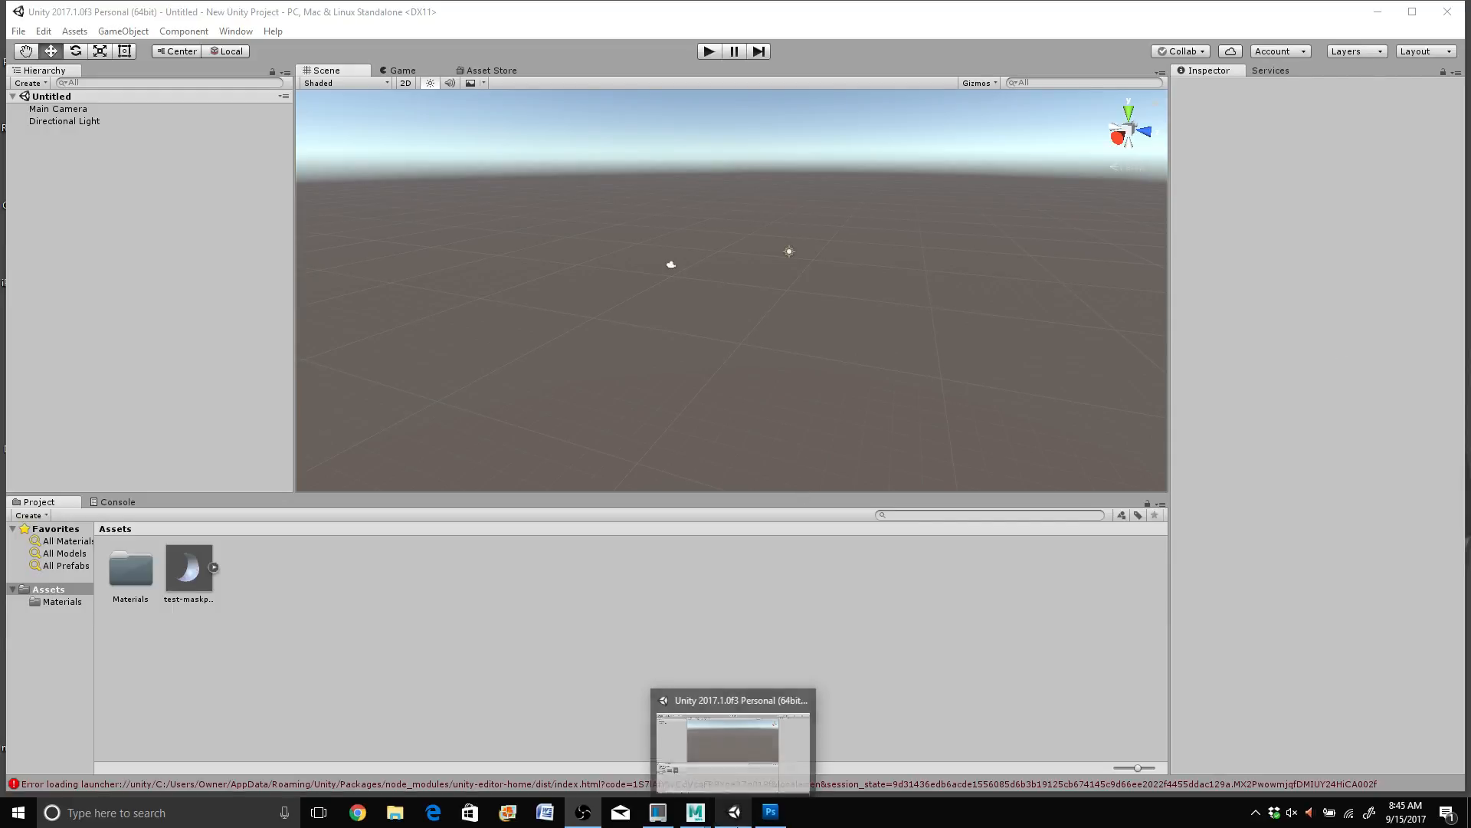
{"action": "mouse_move", "coordinate": [688, 824]}
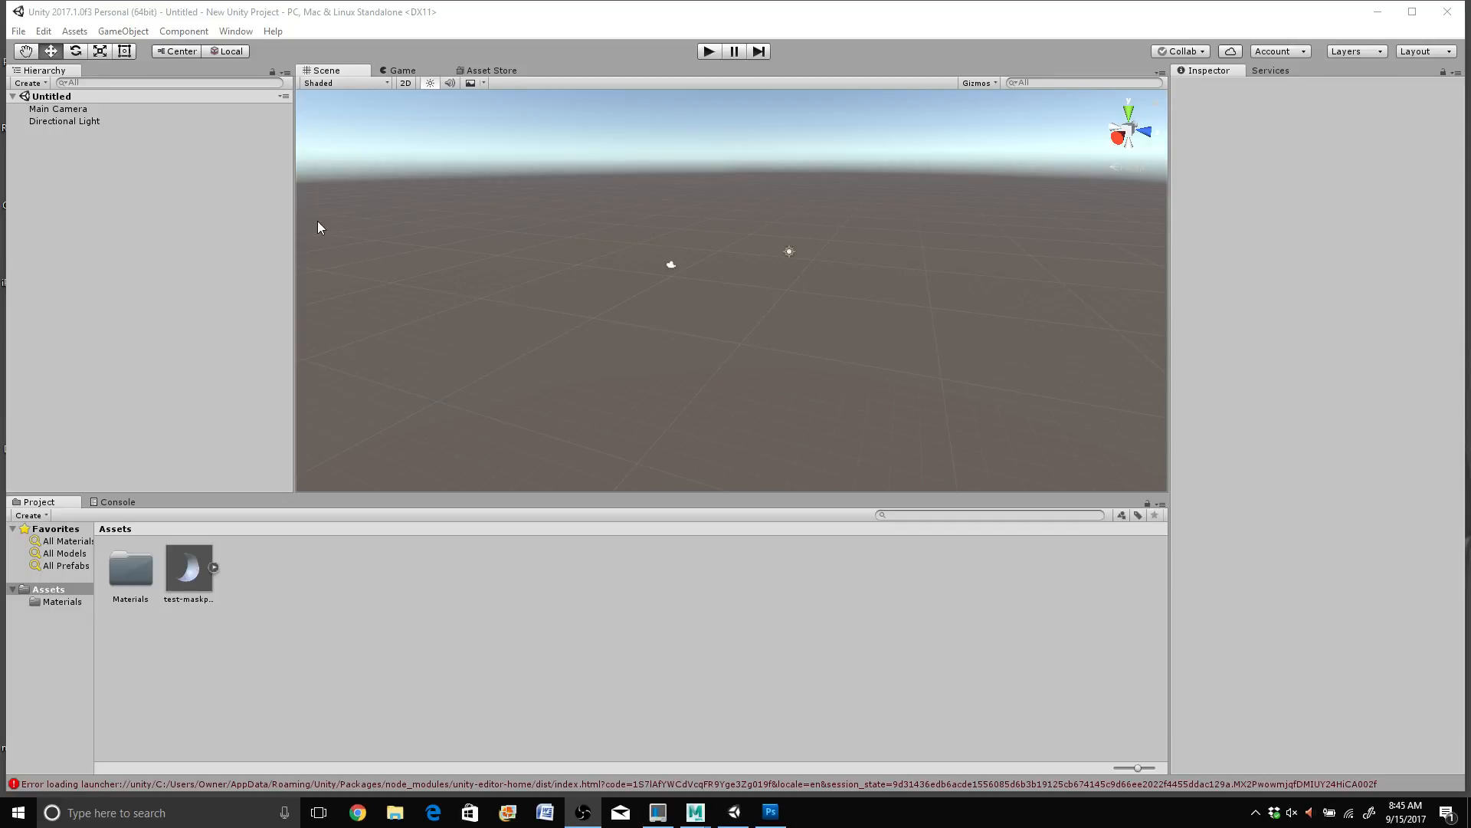
{"action": "left_click", "coordinate": [128, 34]}
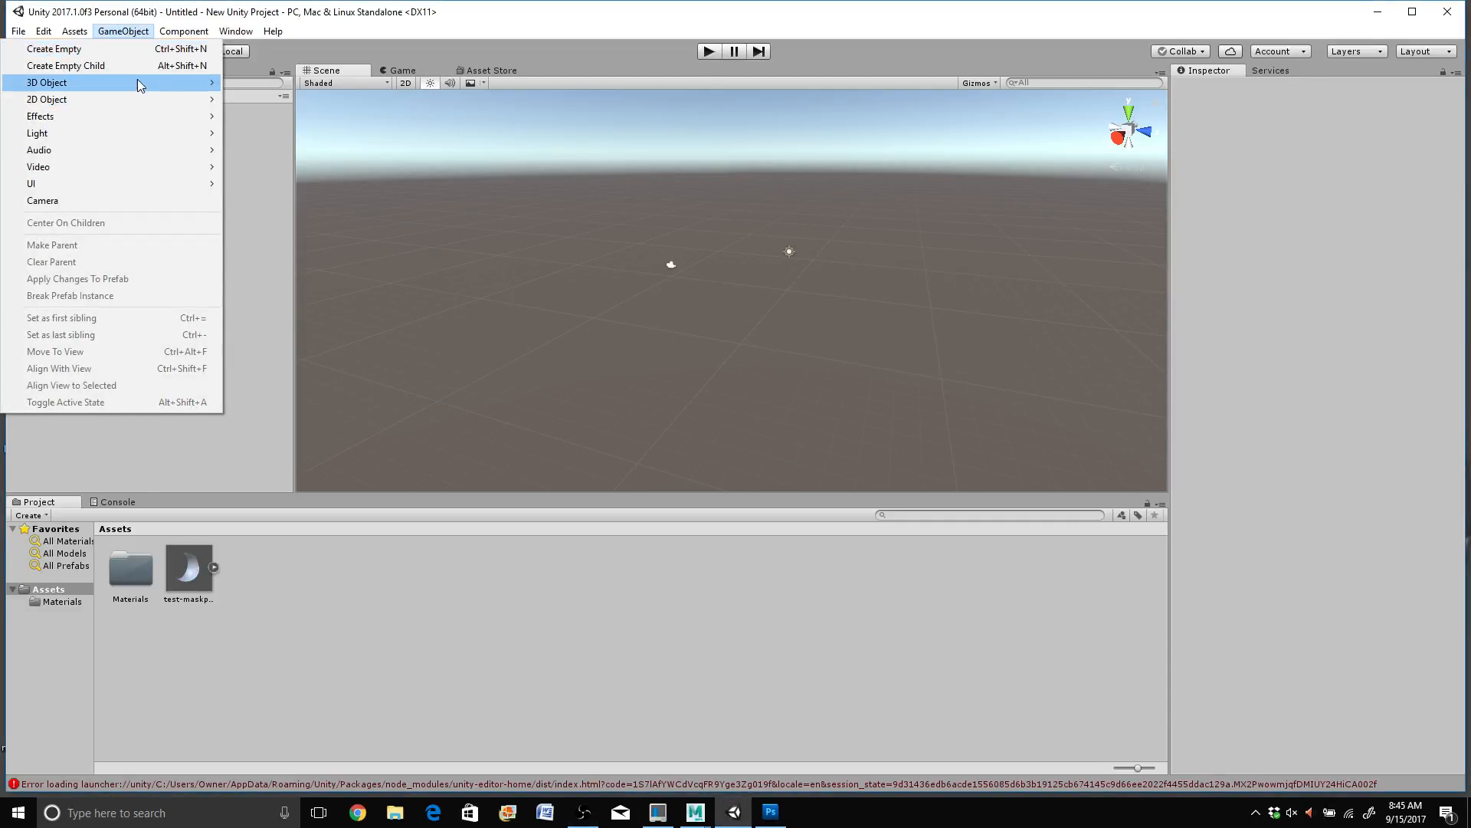
{"action": "mouse_move", "coordinate": [138, 81]}
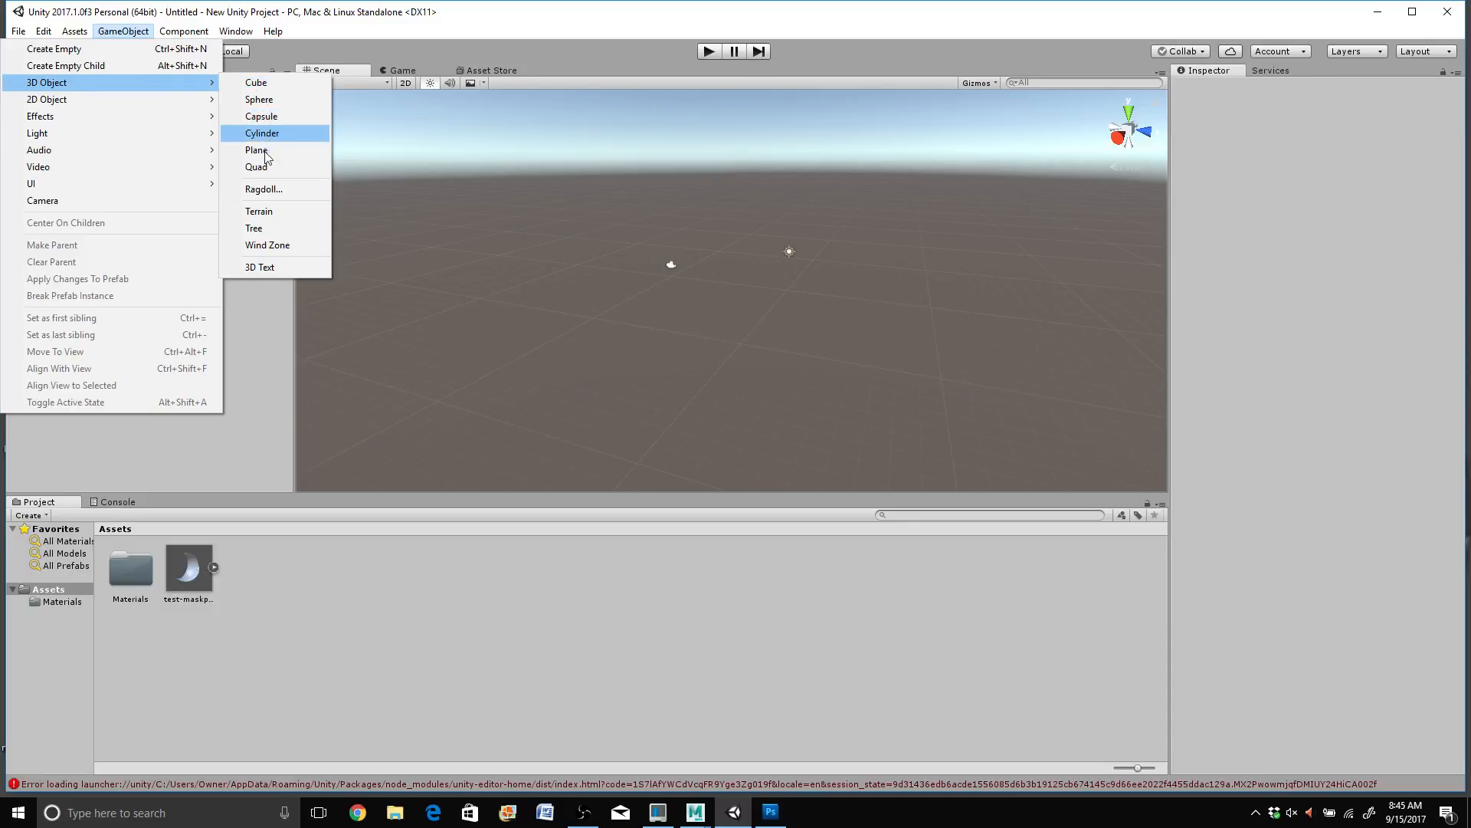
{"action": "left_click", "coordinate": [273, 81]}
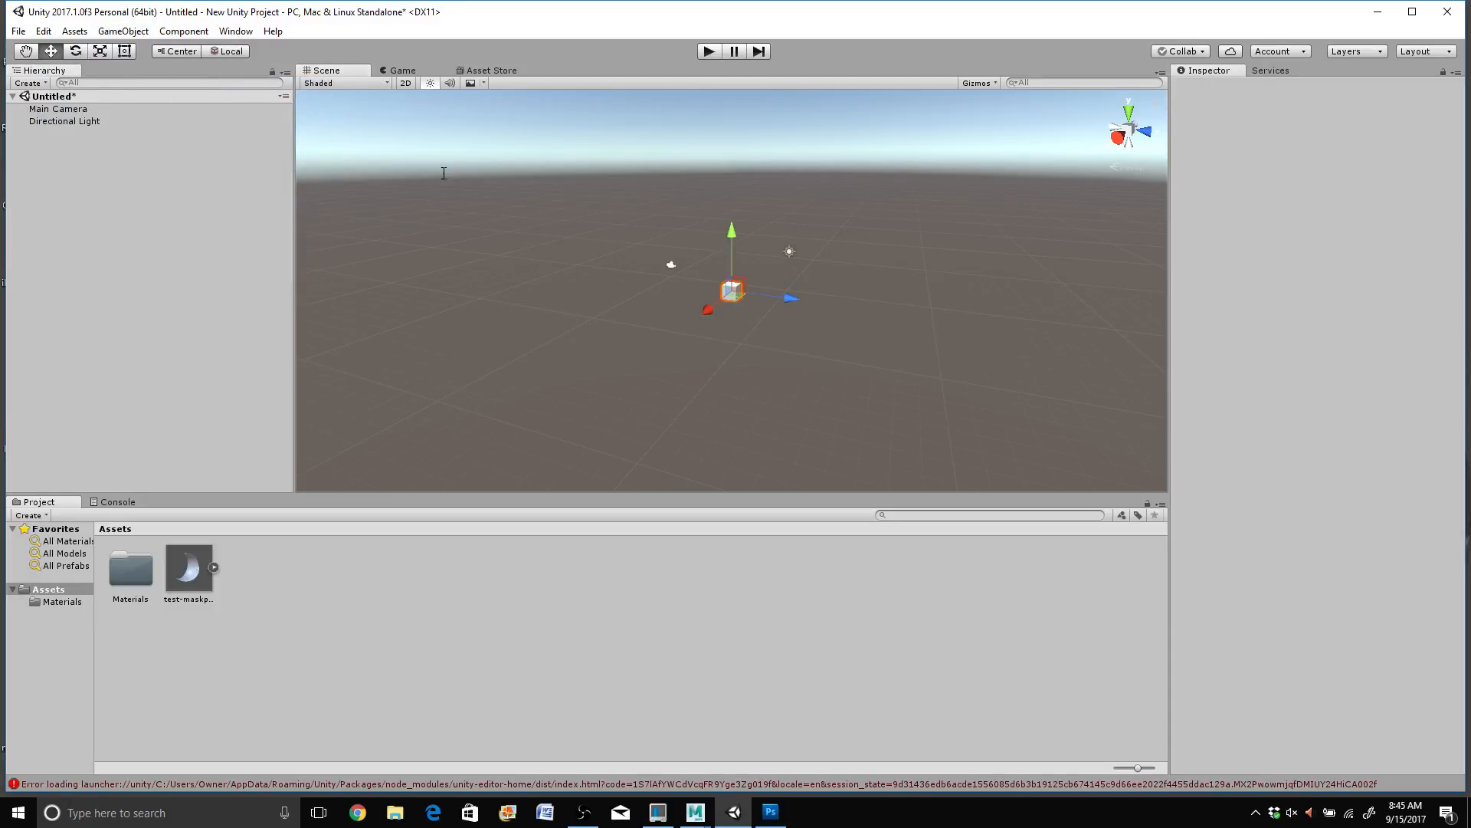
Step: Scale the cube into a long wall, about 46.1 on X and 5.4 on Y
{"action": "left_click", "coordinate": [99, 50]}
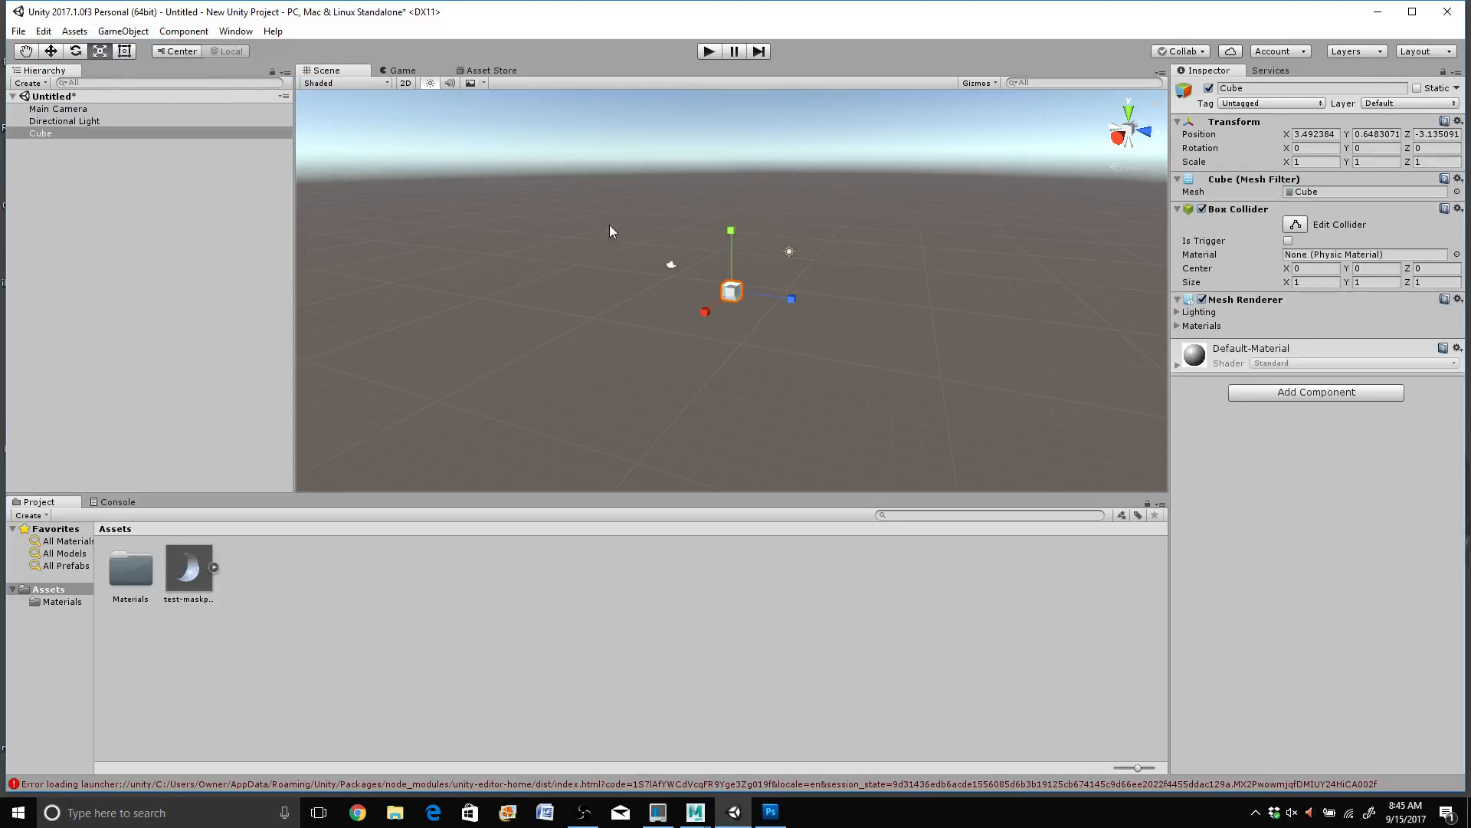
{"action": "left_click_drag", "start_coordinate": [705, 310], "coordinate": [567, 423]}
{"action": "left_click_drag", "start_coordinate": [731, 230], "coordinate": [724, 38]}
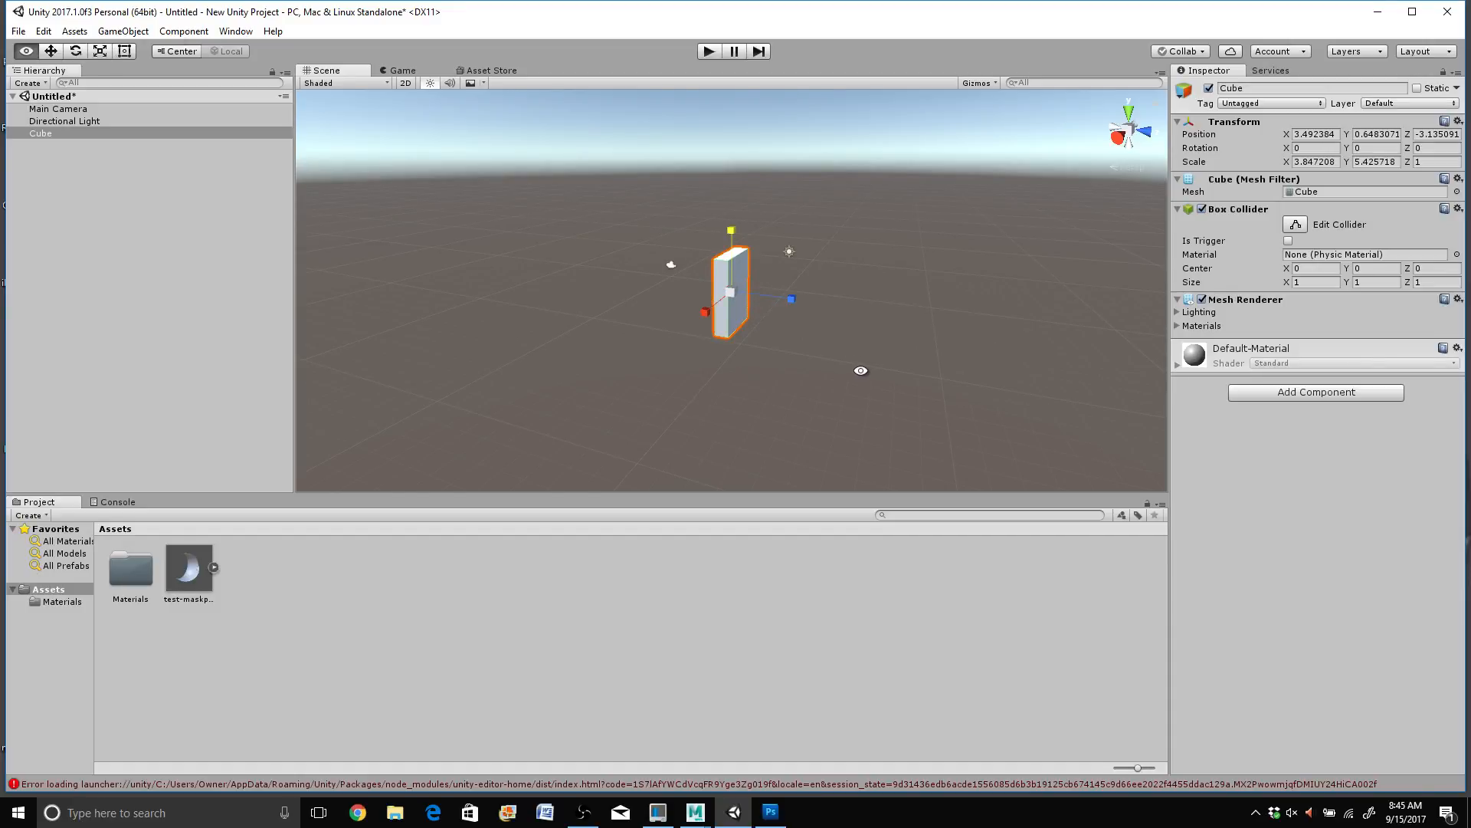
{"action": "left_click_drag", "start_coordinate": [860, 368], "coordinate": [136, 373], "text": "alt"}
{"action": "key", "text": "r"}
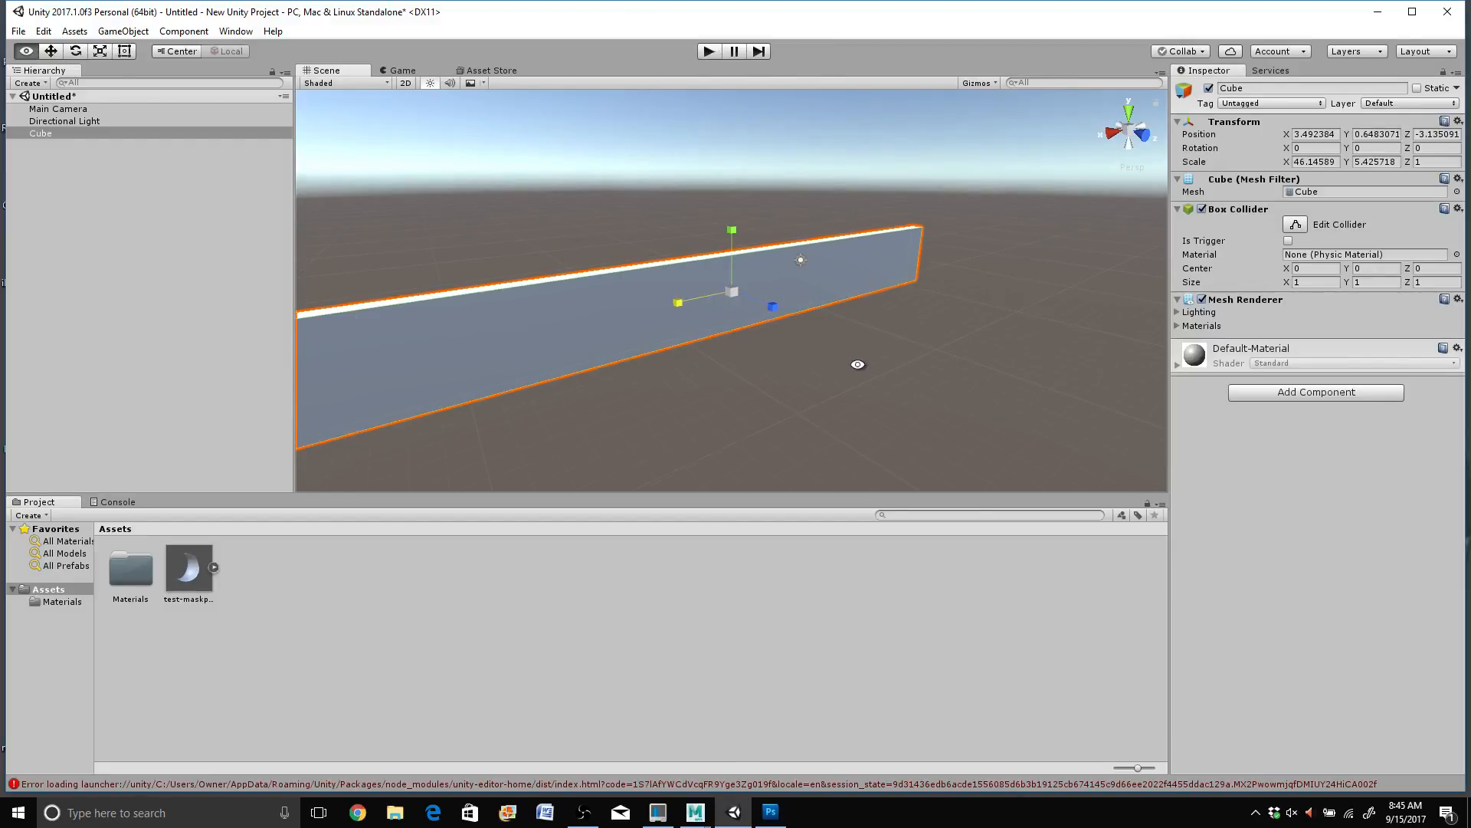
Step: Delete the stretched cube from the Unity scene
{"action": "left_click_drag", "start_coordinate": [856, 361], "coordinate": [880, 334], "text": "alt"}
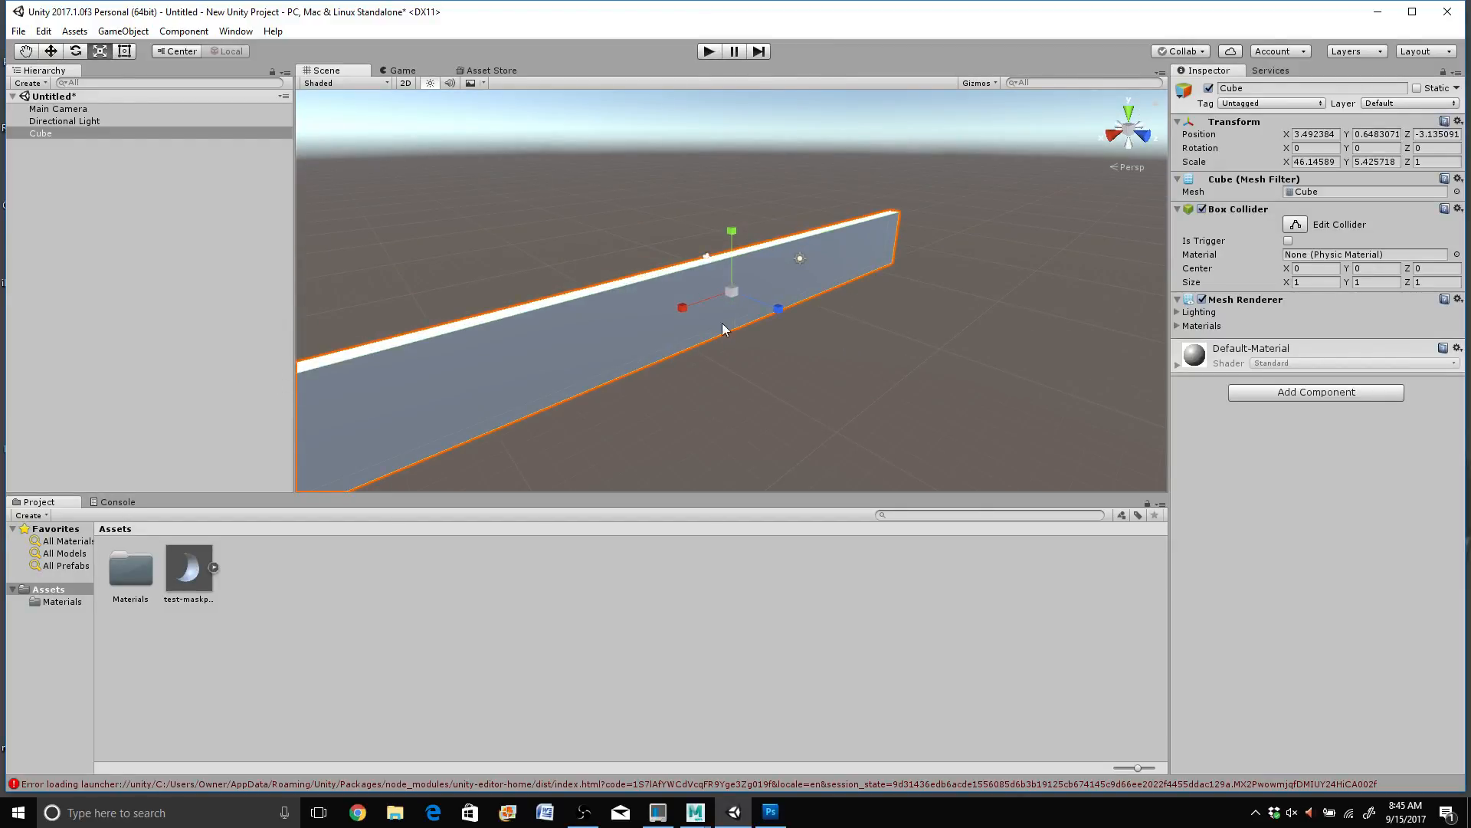
{"action": "mouse_move", "coordinate": [807, 274]}
{"action": "left_mouse_down", "text": "alt"}
{"action": "mouse_move", "coordinate": [854, 338]}
{"action": "mouse_move", "coordinate": [1015, 321]}
{"action": "mouse_move", "coordinate": [830, 264]}
{"action": "left_mouse_up", "text": "alt"}
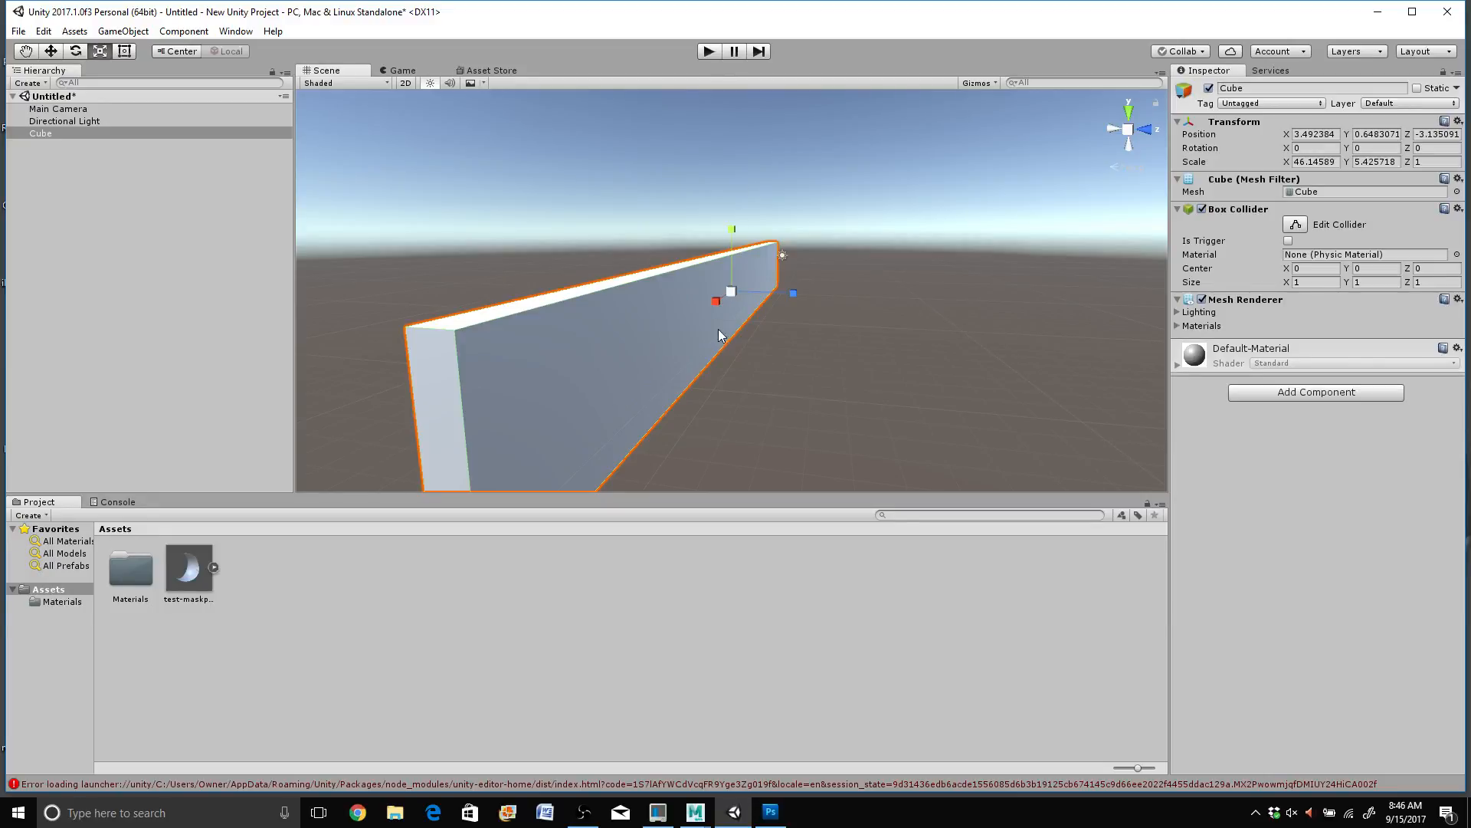
{"action": "left_click_drag", "start_coordinate": [873, 269], "coordinate": [769, 295], "text": "alt"}
{"action": "middle_click_drag", "start_coordinate": [668, 383], "coordinate": [814, 371], "text": "alt"}
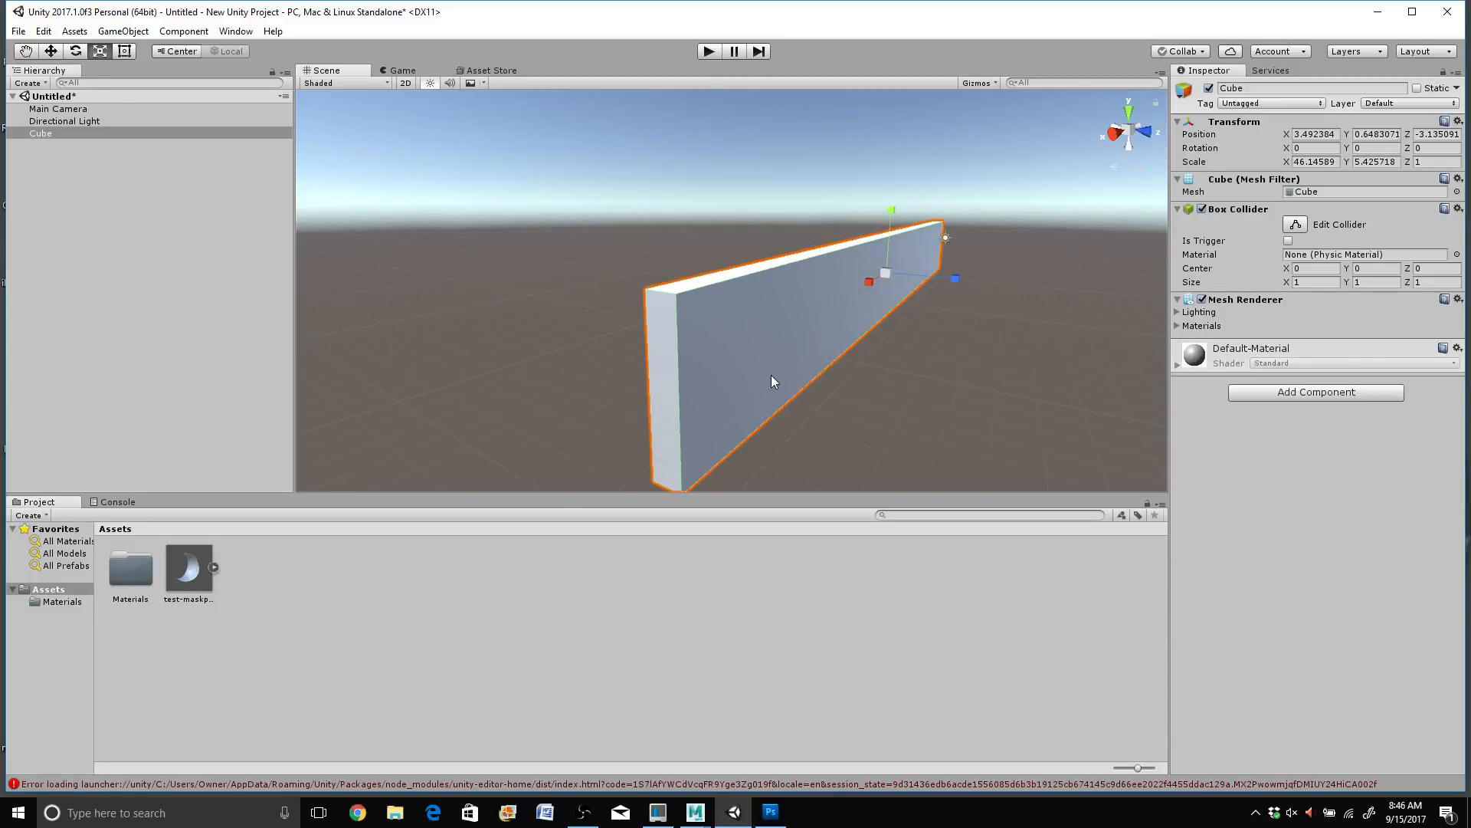
{"action": "left_click_drag", "start_coordinate": [766, 331], "coordinate": [729, 314], "text": "alt"}
{"action": "key", "text": "r"}
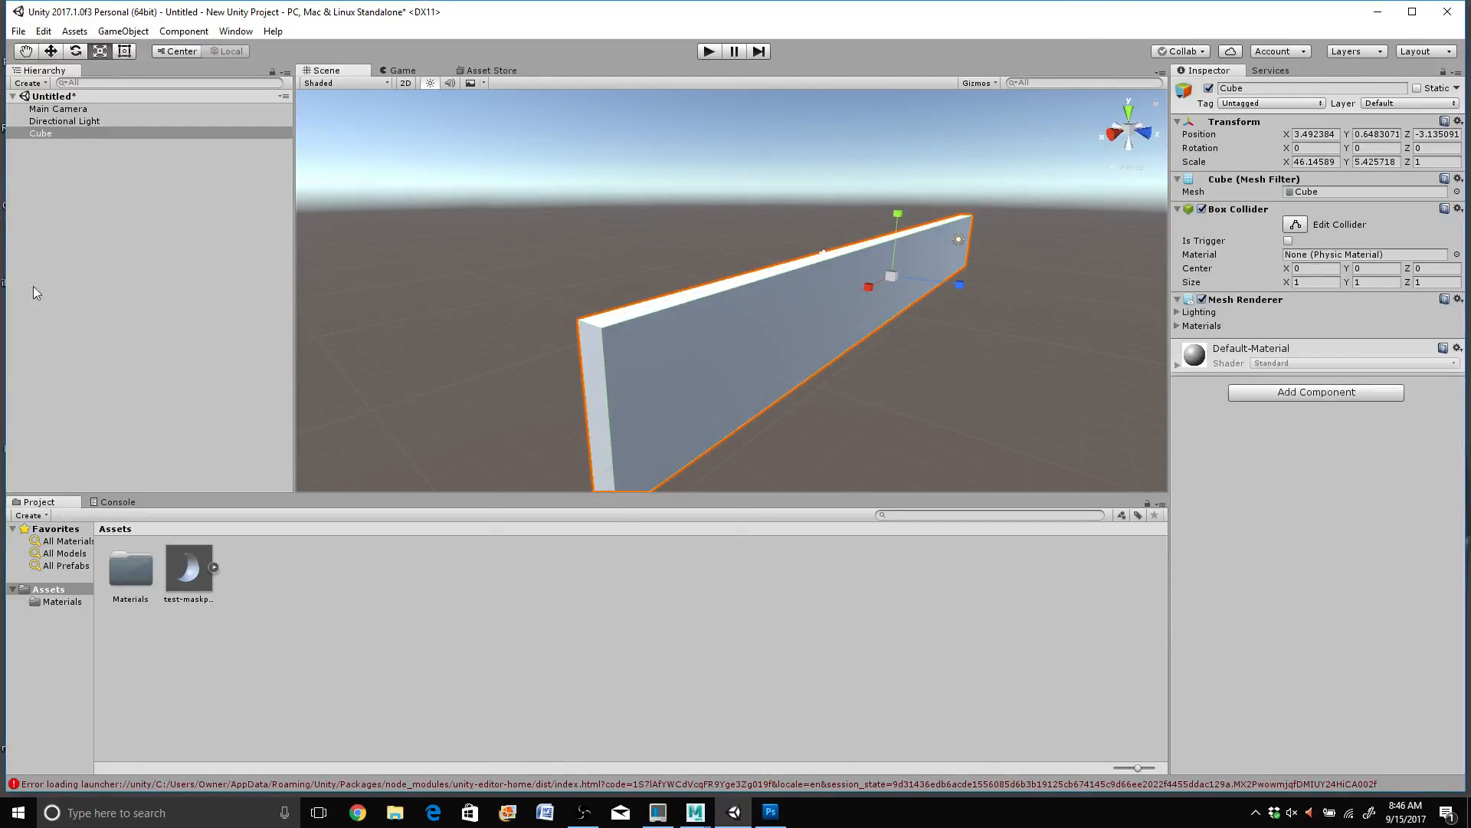
{"action": "left_click", "coordinate": [67, 132]}
{"action": "key", "text": "Delete"}
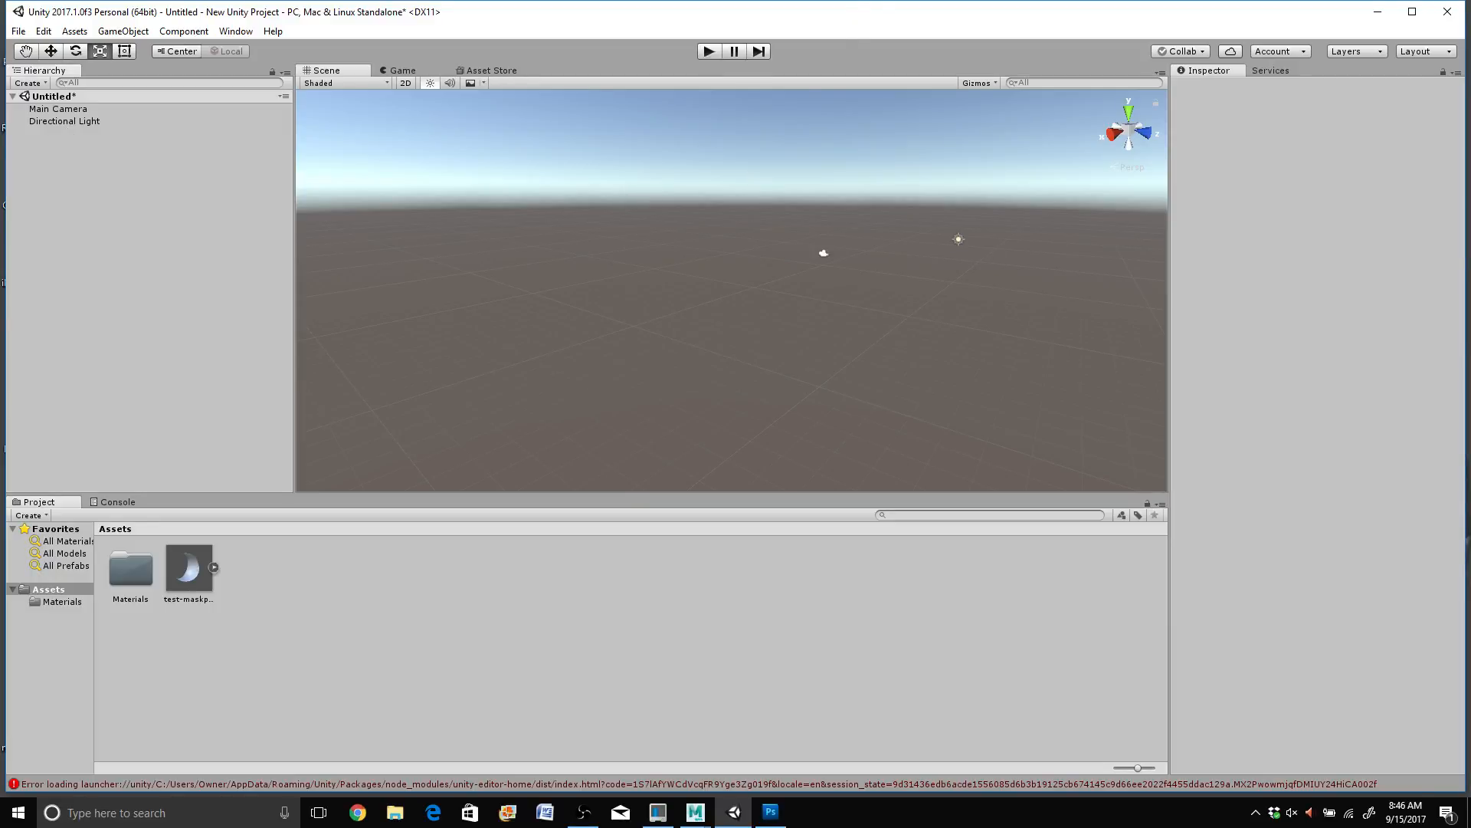
Step: Switch to the Autodesk Maya 2017 window with the empty untitled scene
{"action": "mouse_move", "coordinate": [696, 814]}
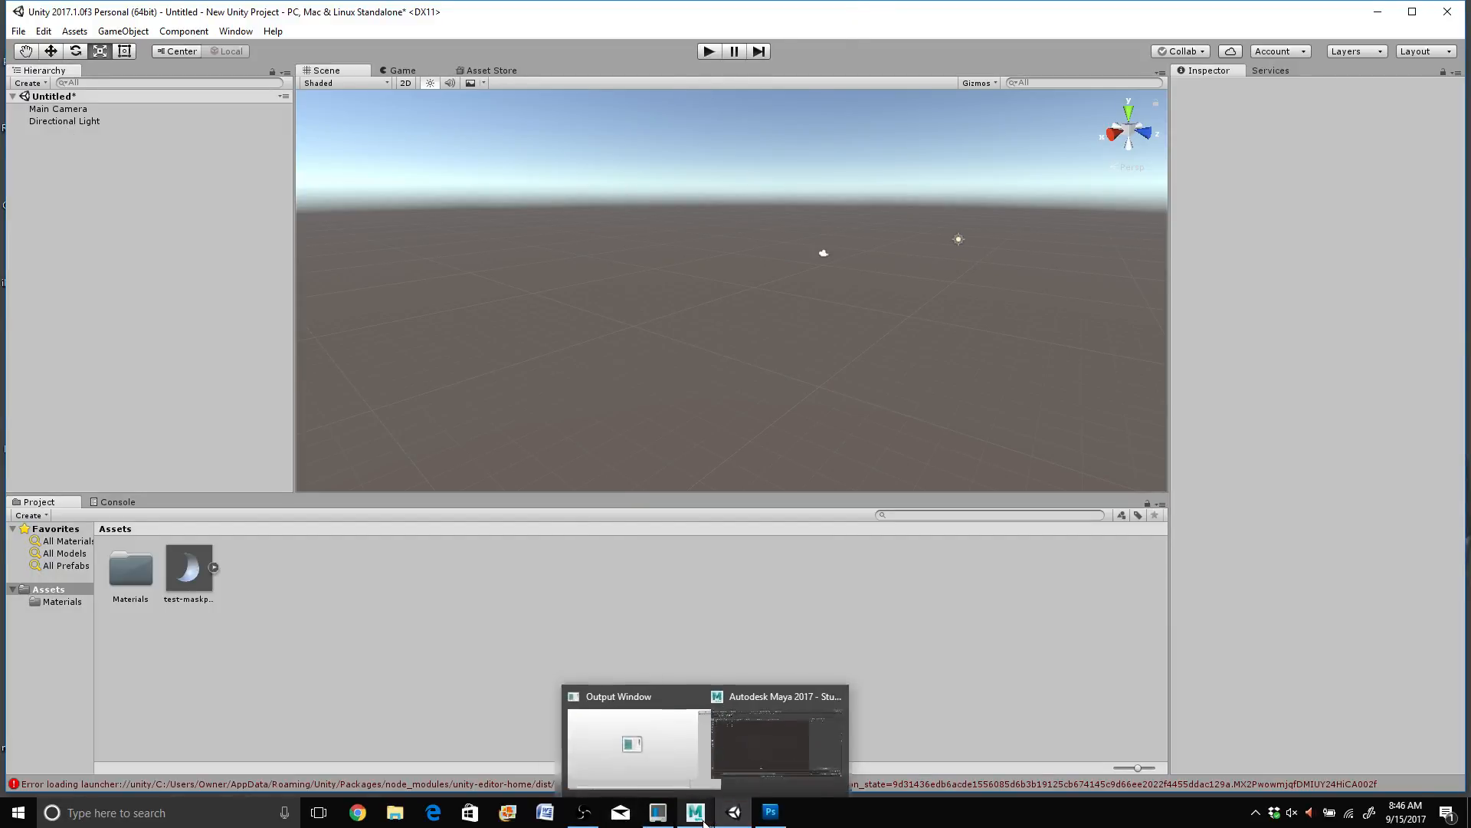
{"action": "left_click", "coordinate": [751, 747]}
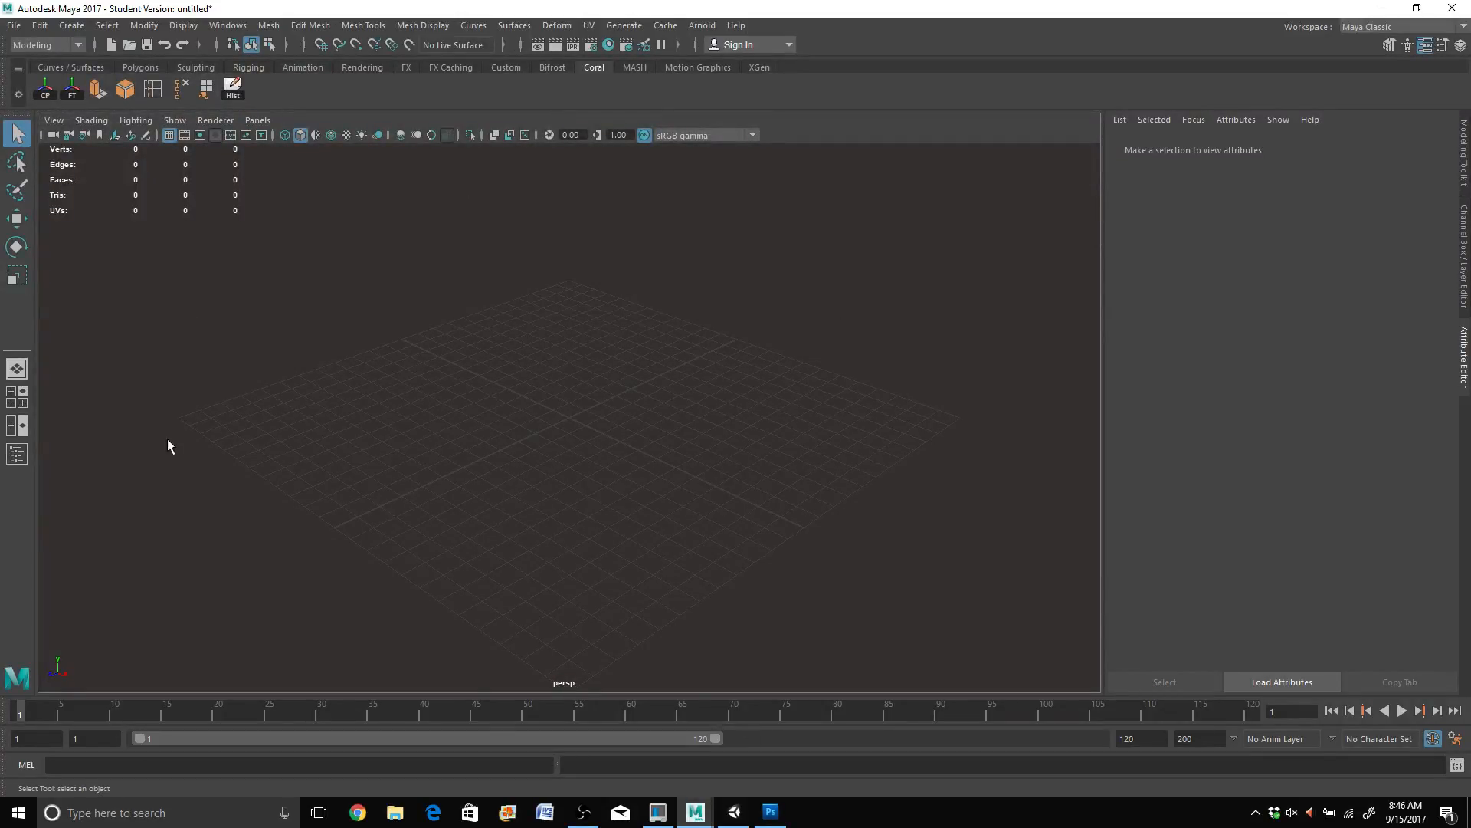
{"action": "mouse_move", "coordinate": [543, 454]}
{"action": "left_mouse_down", "text": "alt"}
{"action": "mouse_move", "coordinate": [518, 437]}
{"action": "mouse_move", "coordinate": [545, 447]}
{"action": "left_mouse_up", "text": "alt"}
{"action": "middle_click_drag", "start_coordinate": [388, 414], "coordinate": [484, 458], "text": "alt"}
{"action": "middle_click_drag", "start_coordinate": [713, 383], "coordinate": [655, 390], "text": "alt"}
{"action": "scroll", "coordinate": [758, 478], "scroll_direction": "up", "scroll_amount": 2}
Step: Create a new Maya project named Unity_Maze on the Desktop, keeping the default primary project locations
{"action": "left_click", "coordinate": [14, 27]}
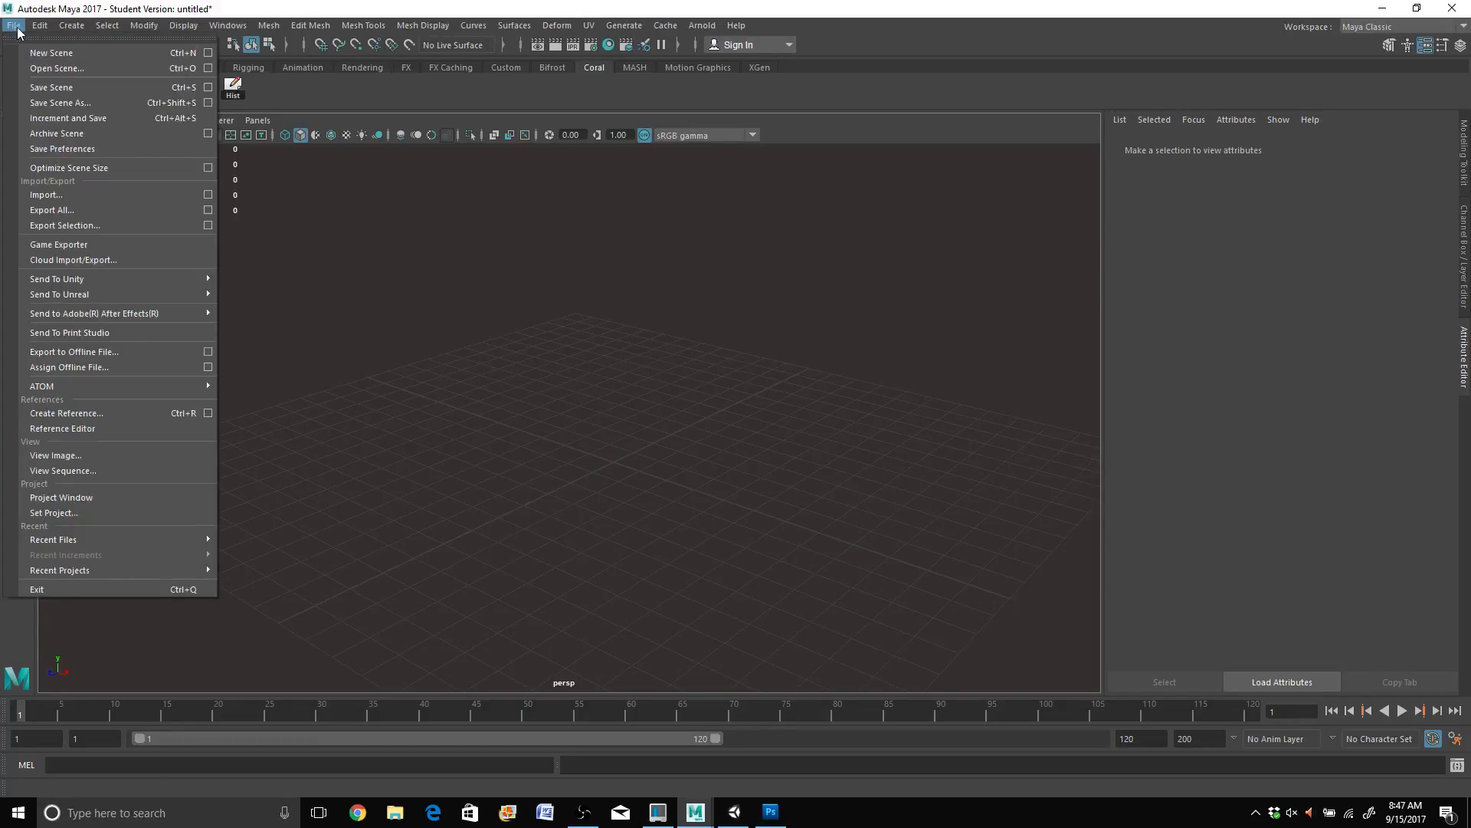
{"action": "left_click", "coordinate": [84, 498]}
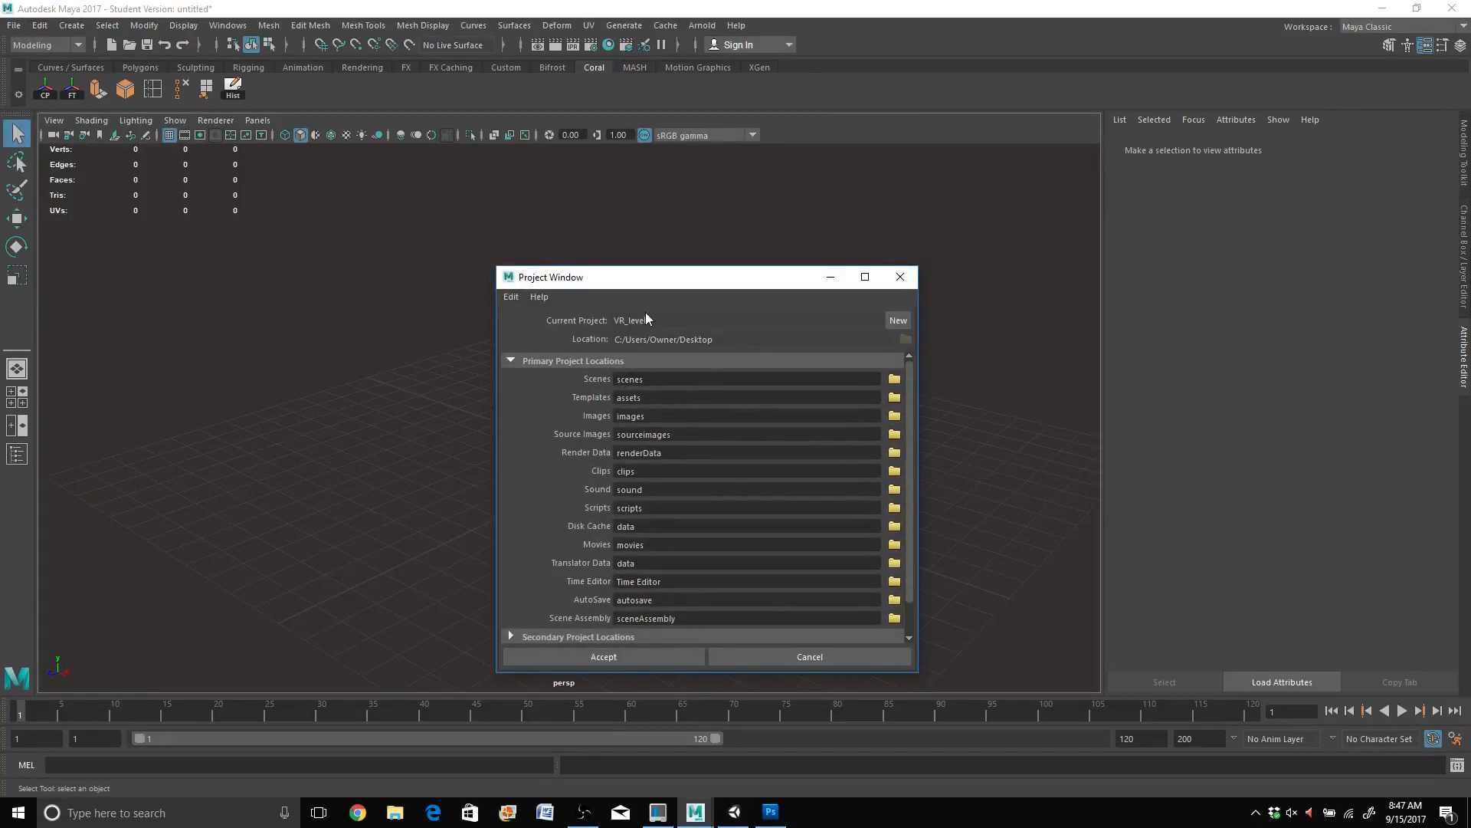
{"action": "left_click", "coordinate": [895, 320]}
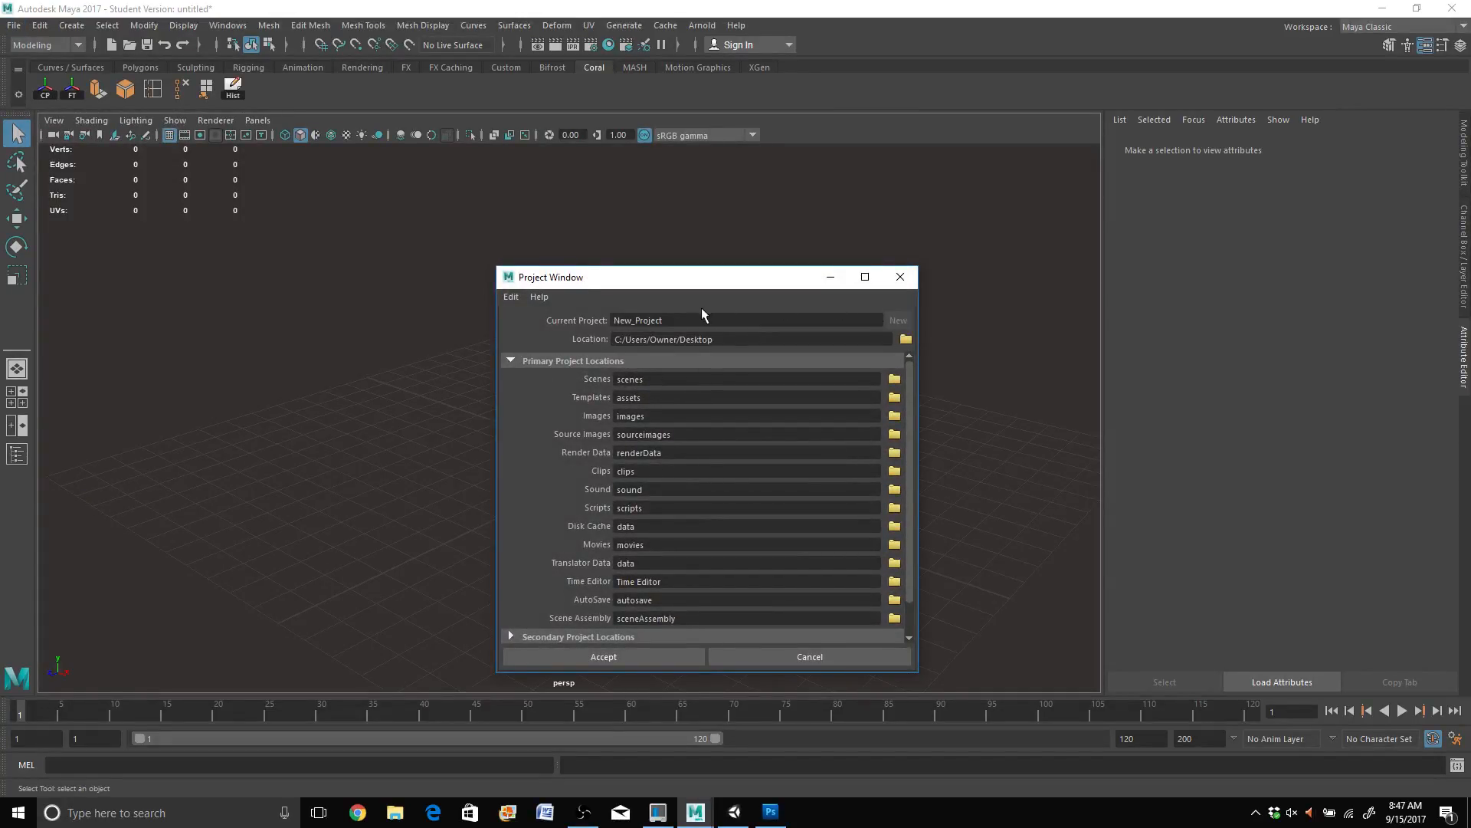
{"action": "double_click", "coordinate": [638, 320]}
{"action": "type", "text": "Unity_Maze_01"}
{"action": "left_click_drag", "start_coordinate": [673, 320], "coordinate": [661, 319]}
{"action": "key", "text": "BackSpace"}
{"action": "left_click", "coordinate": [606, 657]}
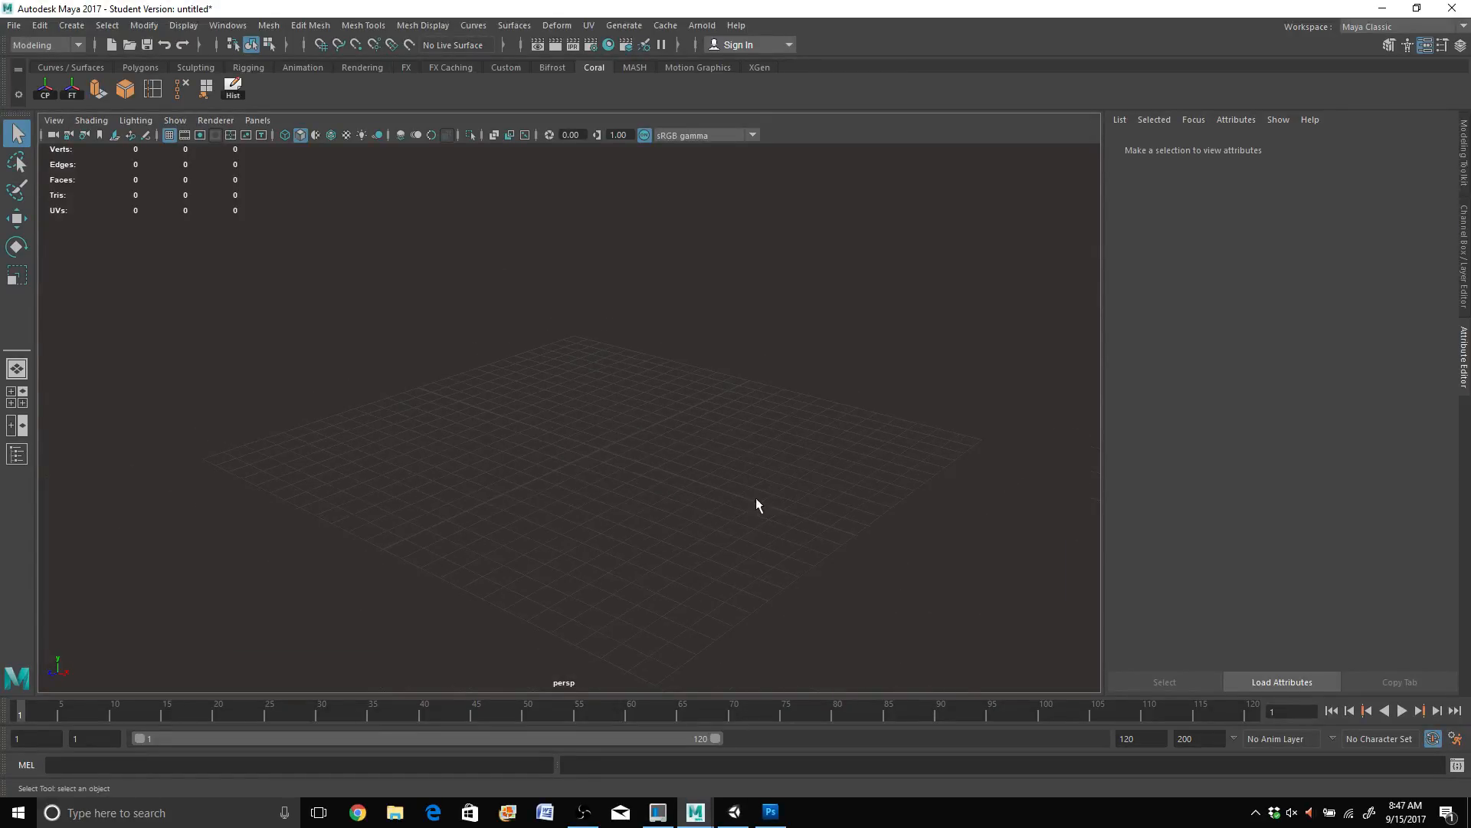
Step: Create a polygon cube at the centre of the grid
{"action": "left_click_drag", "start_coordinate": [755, 498], "coordinate": [725, 499], "text": "alt"}
{"action": "left_click_drag", "start_coordinate": [487, 424], "coordinate": [774, 426], "text": "alt"}
{"action": "left_click_drag", "start_coordinate": [542, 482], "coordinate": [494, 469], "text": "alt"}
{"action": "scroll", "coordinate": [395, 418], "scroll_direction": "up", "scroll_amount": 3}
{"action": "scroll", "coordinate": [393, 469], "scroll_direction": "down", "scroll_amount": 2}
{"action": "left_click_drag", "start_coordinate": [407, 513], "coordinate": [544, 503], "text": "alt"}
{"action": "left_click", "coordinate": [66, 28]}
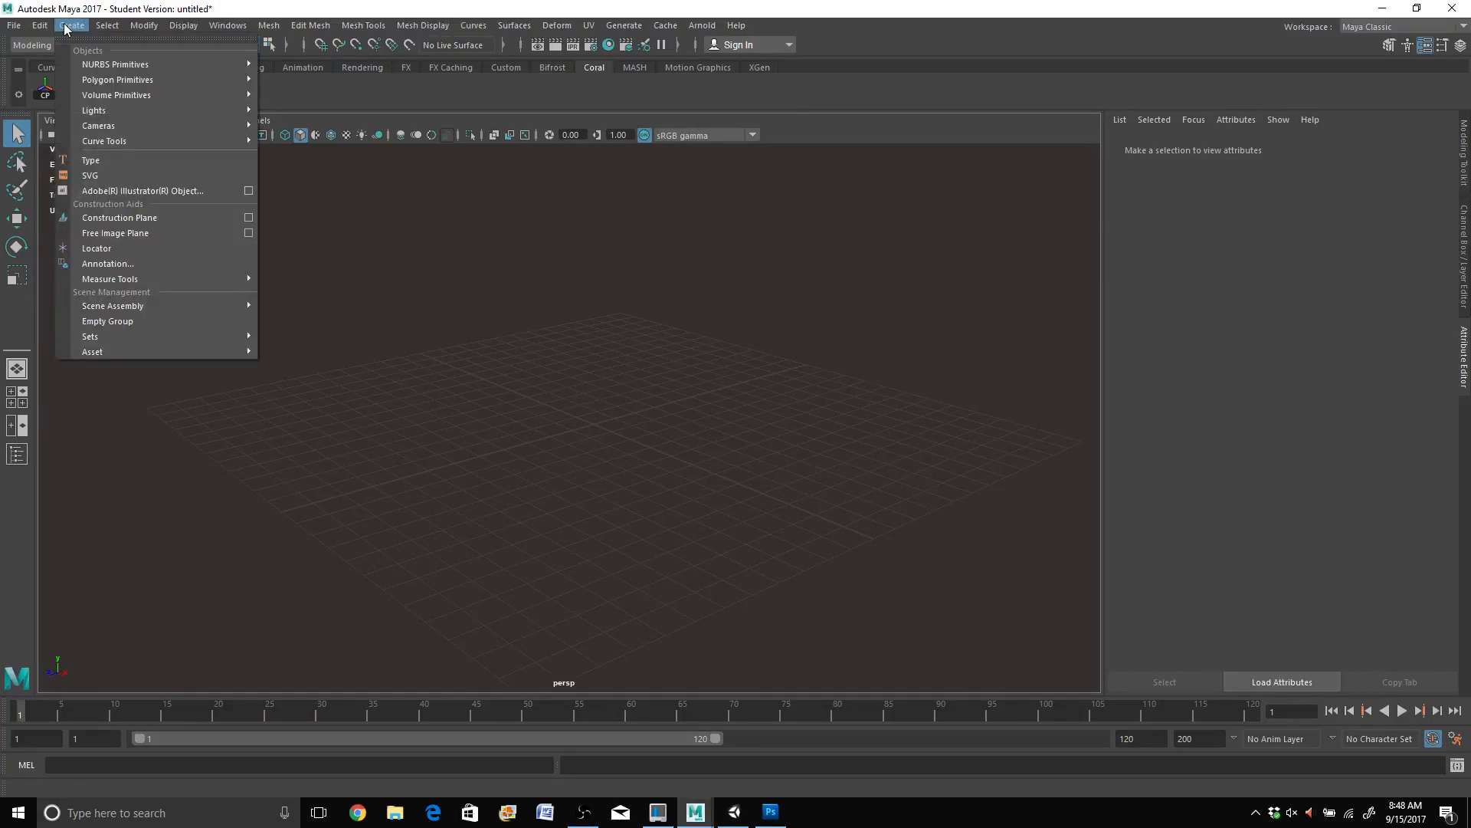
{"action": "mouse_move", "coordinate": [85, 80]}
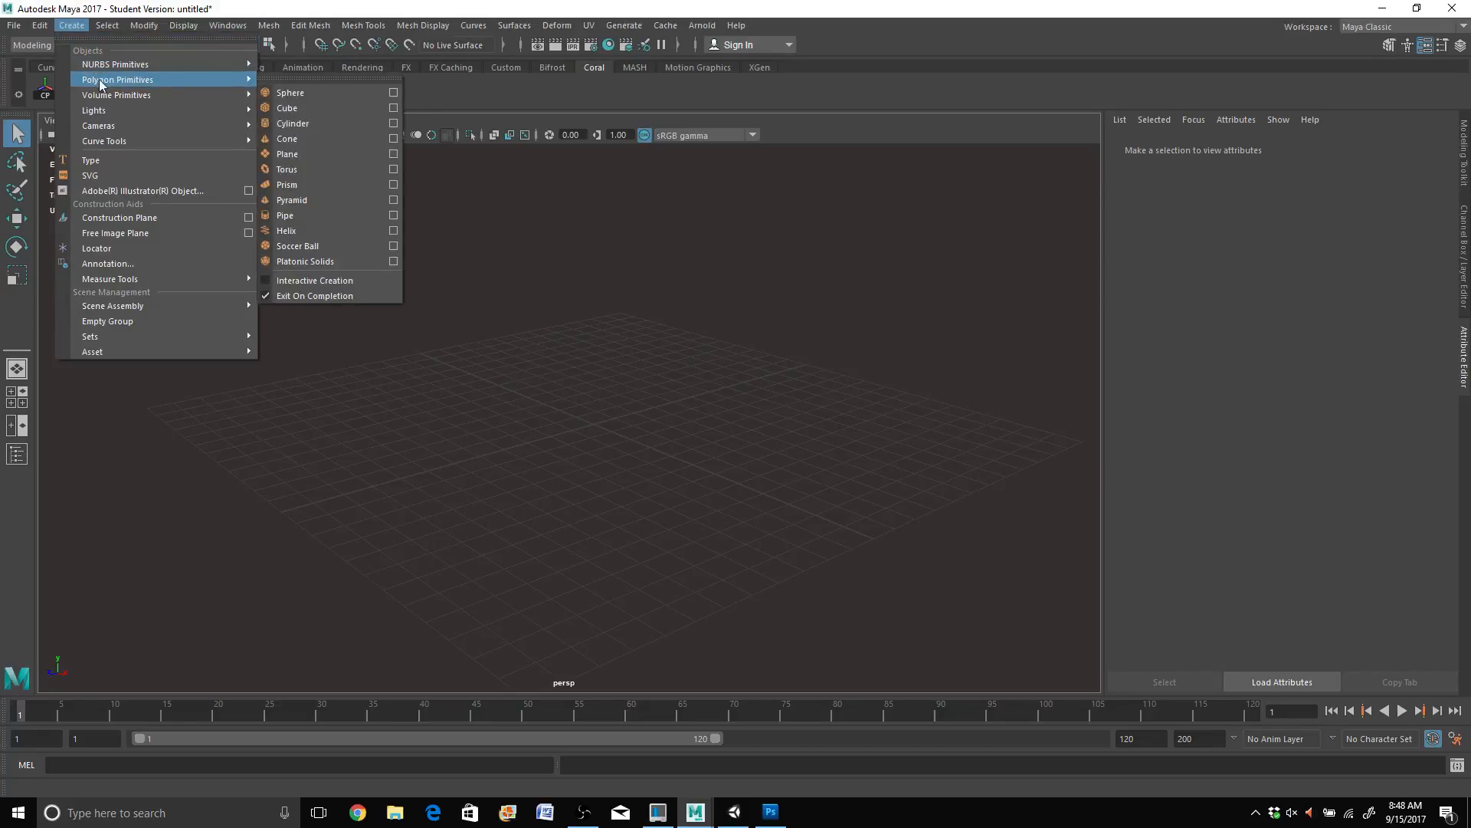
{"action": "left_click", "coordinate": [287, 107]}
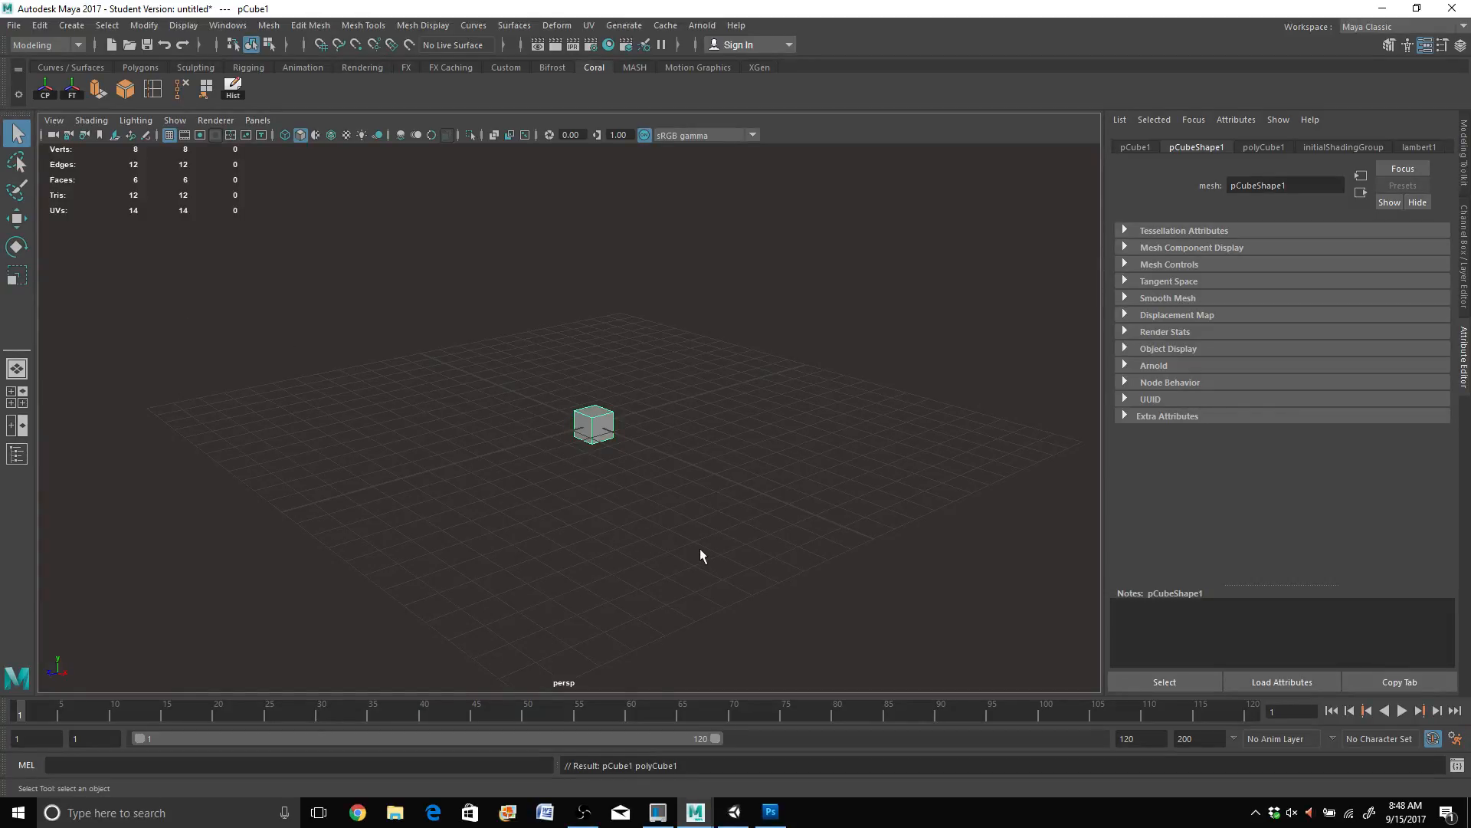
Step: Set the current Maya project to the Unity_Maze folder on the Desktop
{"action": "left_click", "coordinate": [16, 27]}
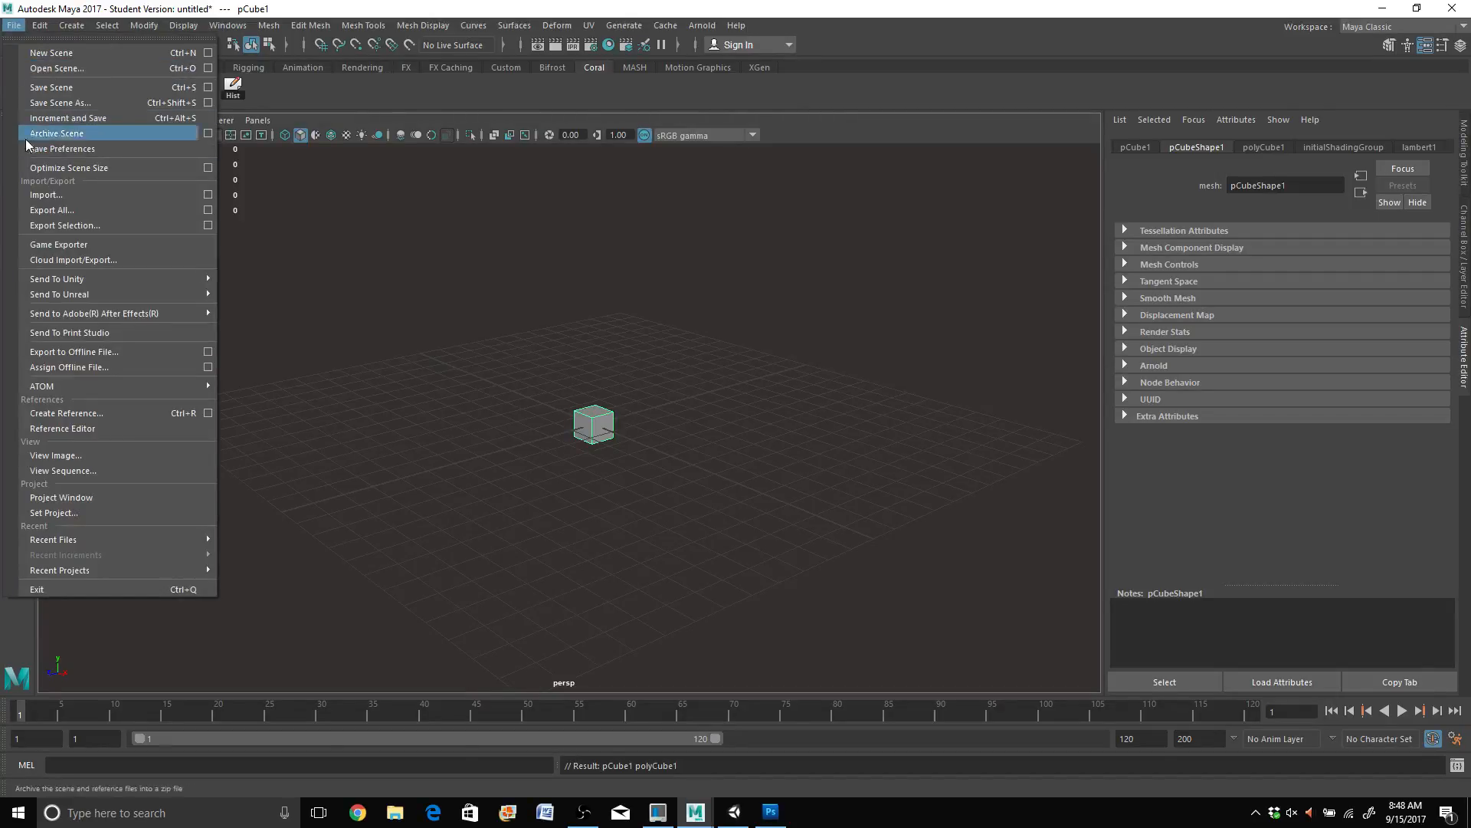
{"action": "left_click", "coordinate": [52, 515]}
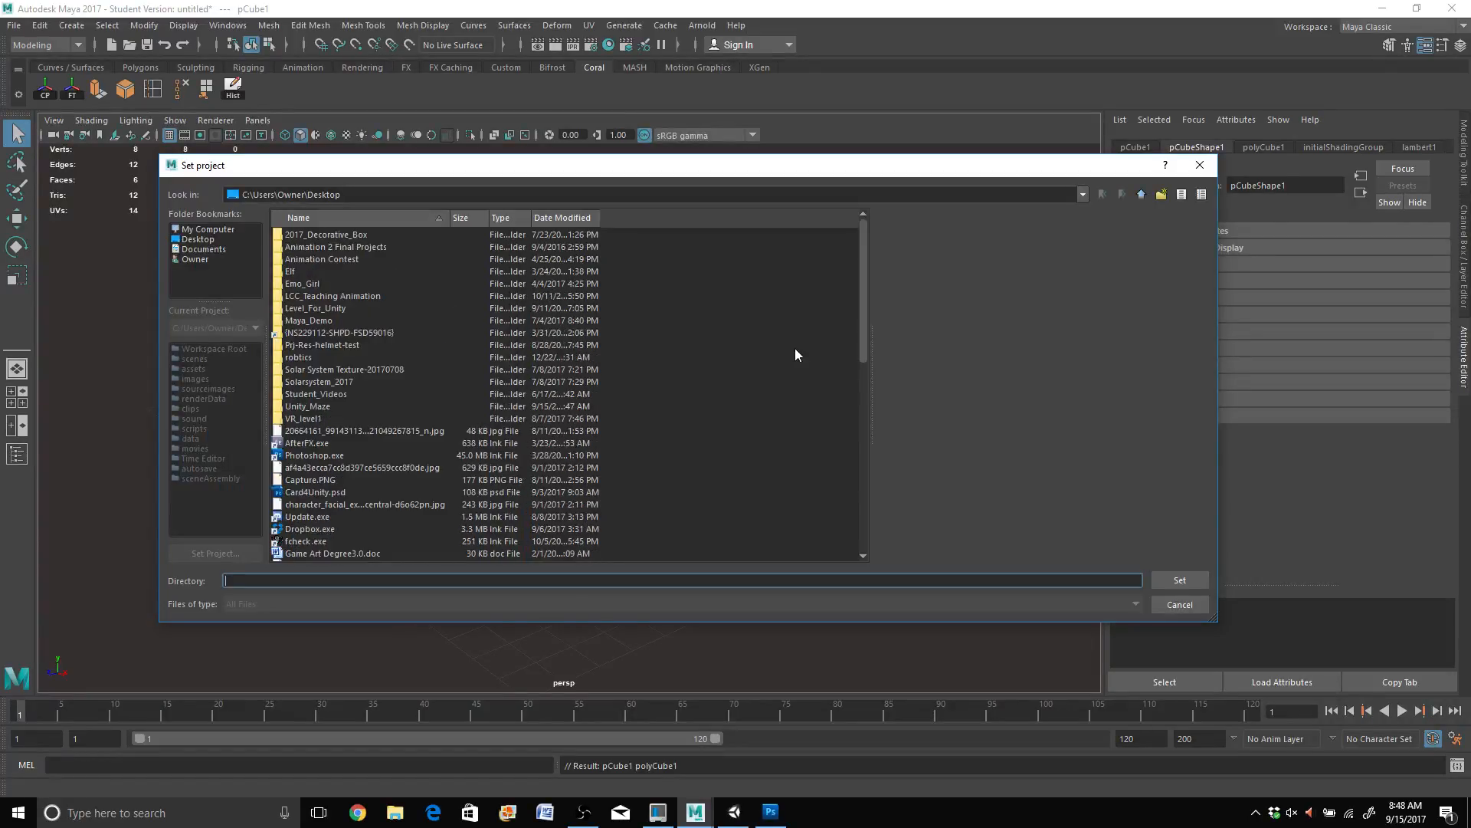
{"action": "left_click", "coordinate": [321, 407]}
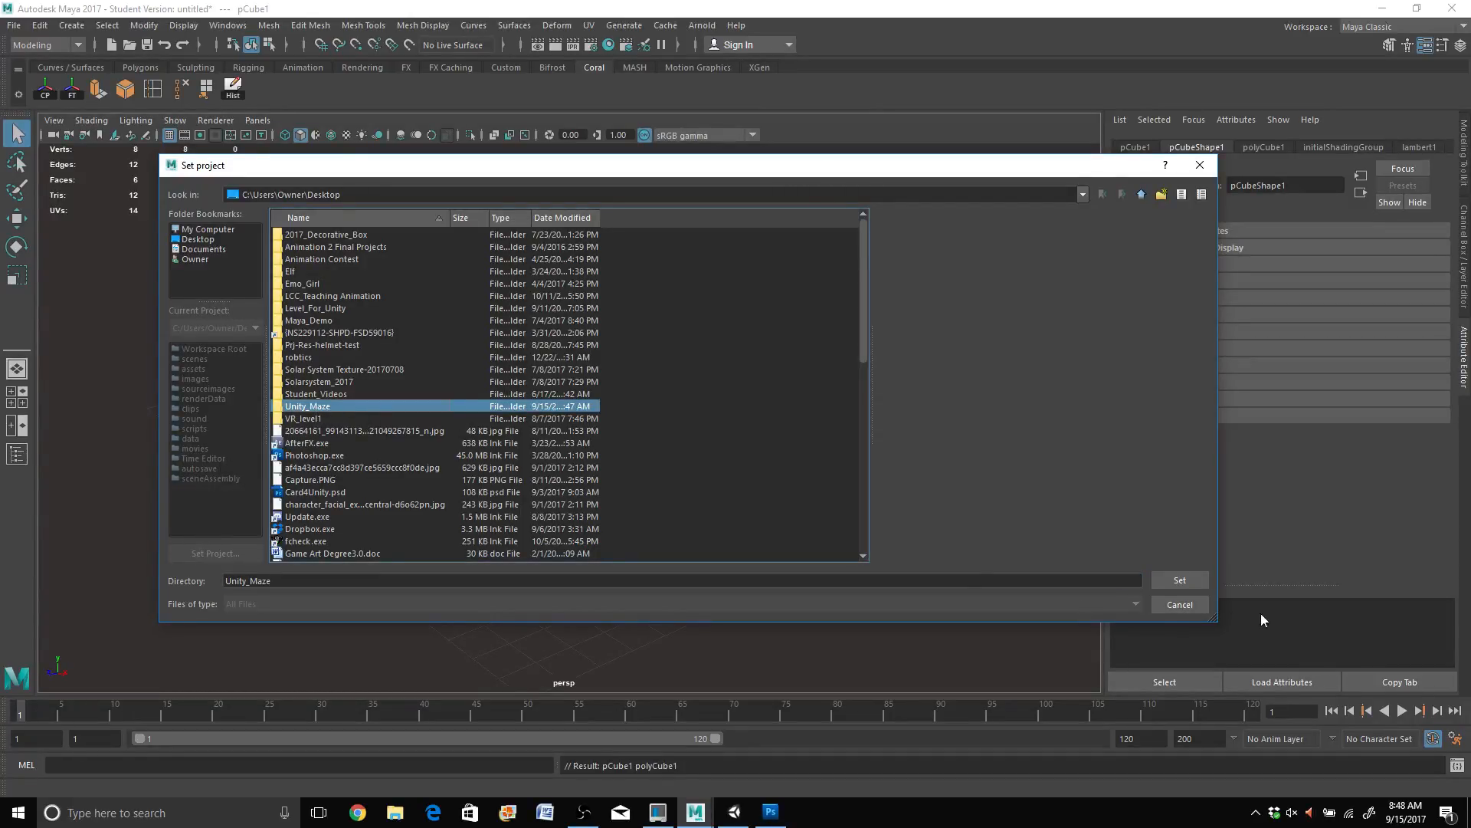
{"action": "left_click", "coordinate": [1184, 582]}
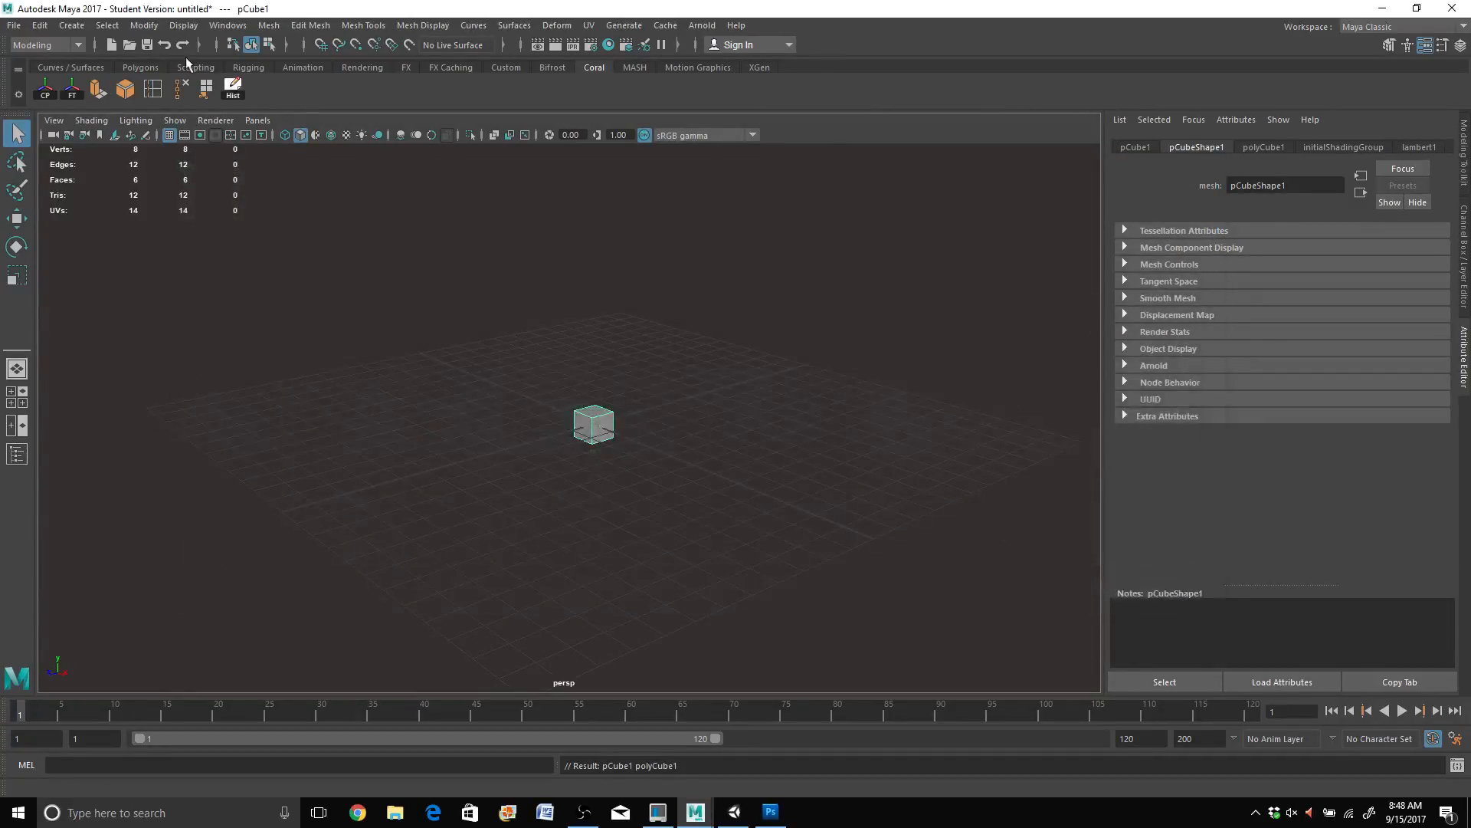
Step: Save the scene in the project's scenes folder as a Maya Binary file named Scene_01_maze_modelular, accepting the Student Version notice
{"action": "left_click", "coordinate": [15, 23]}
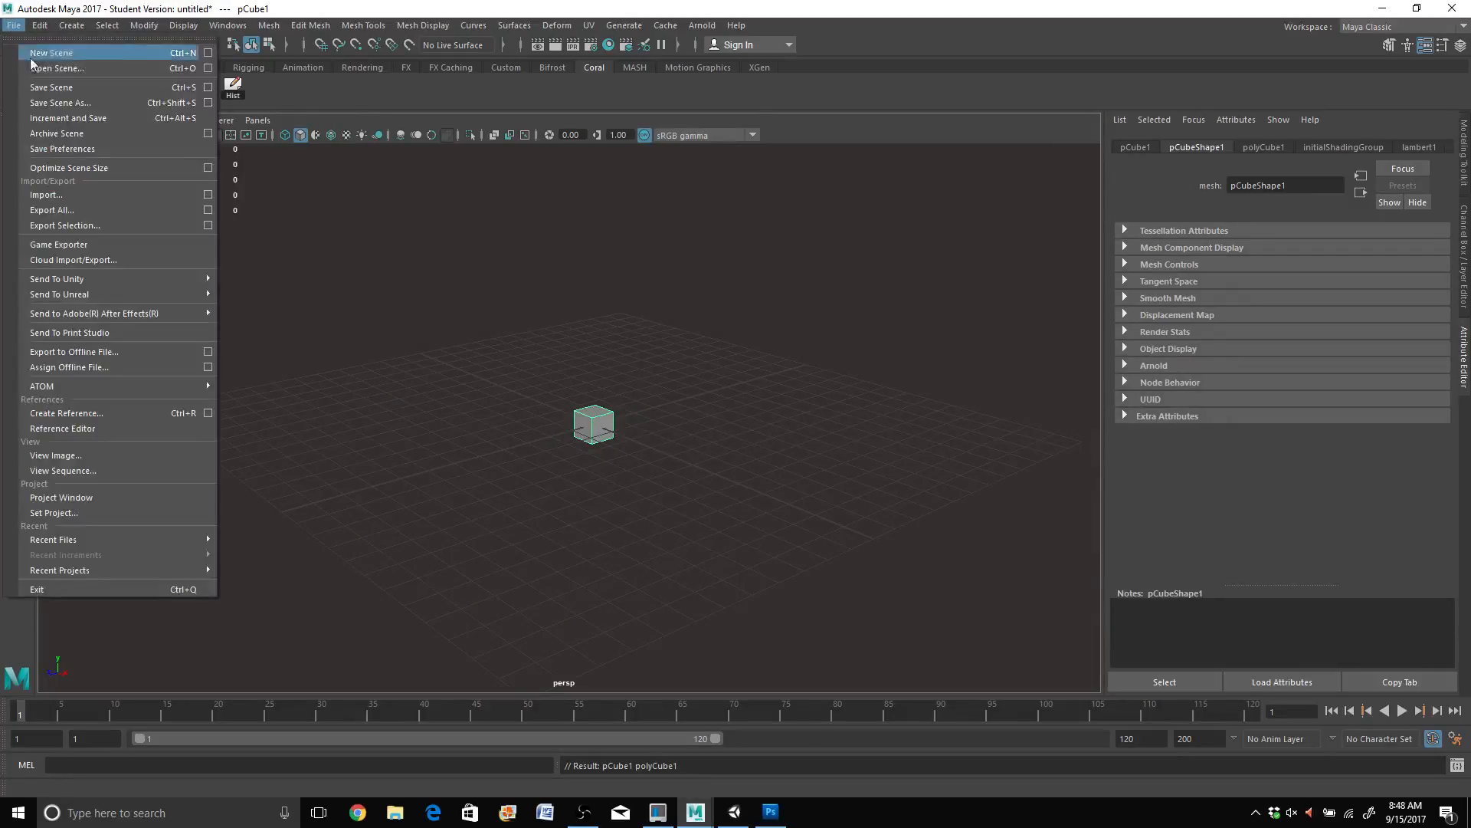
{"action": "left_click", "coordinate": [54, 98]}
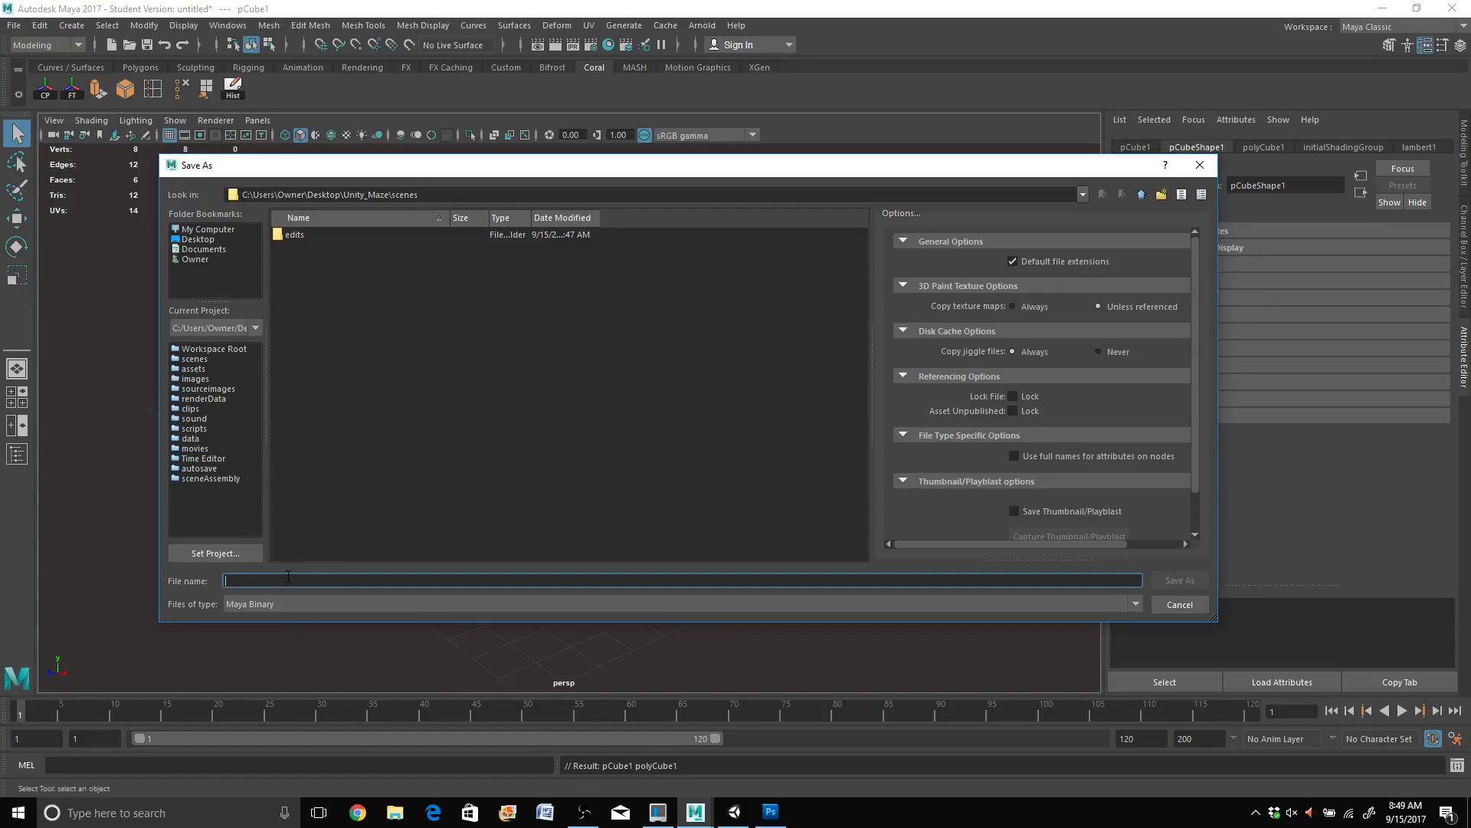
{"action": "type", "text": "Scene_01_maze_modelular"}
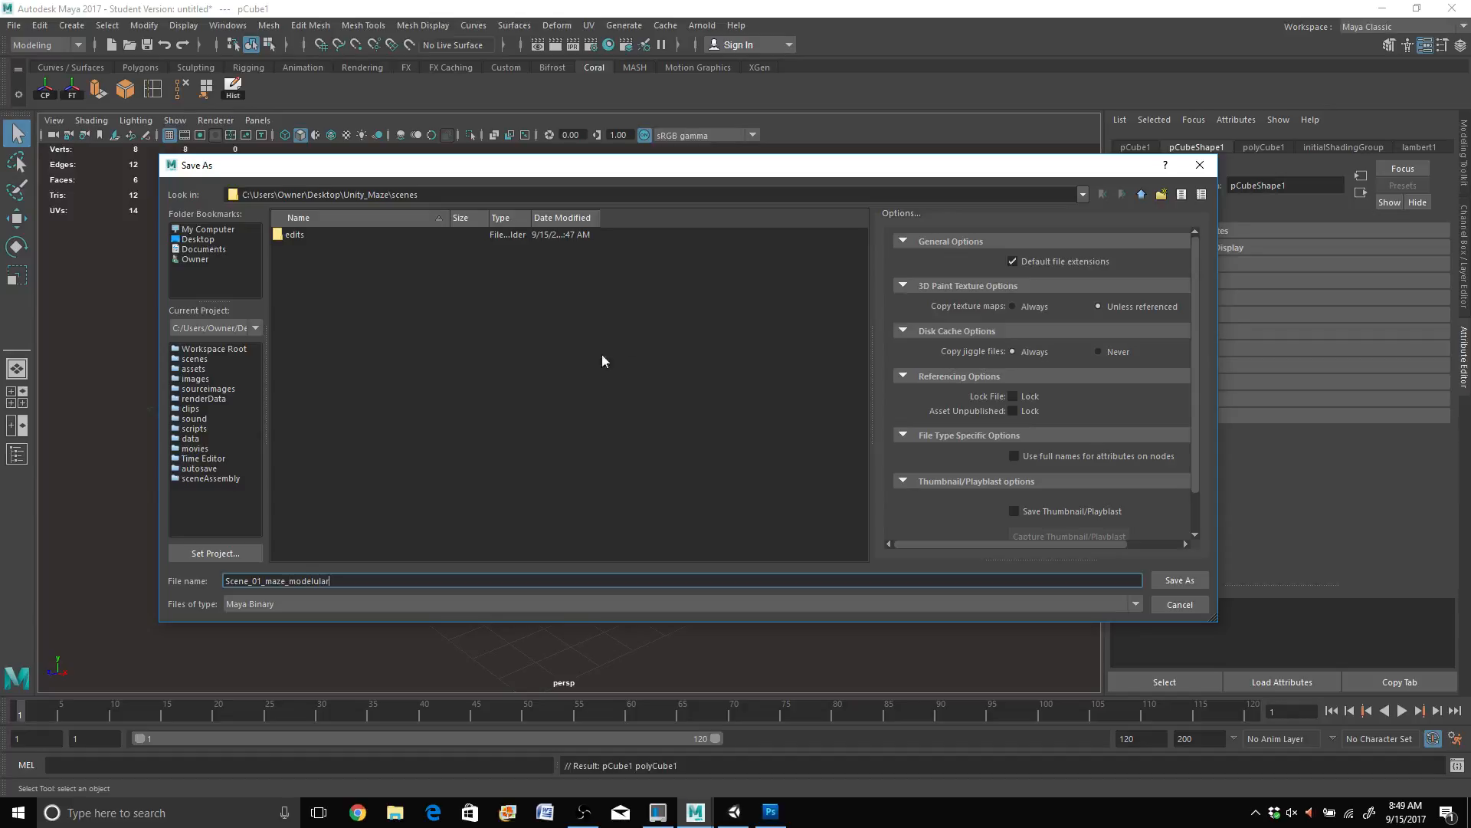
{"action": "left_click", "coordinate": [1180, 581]}
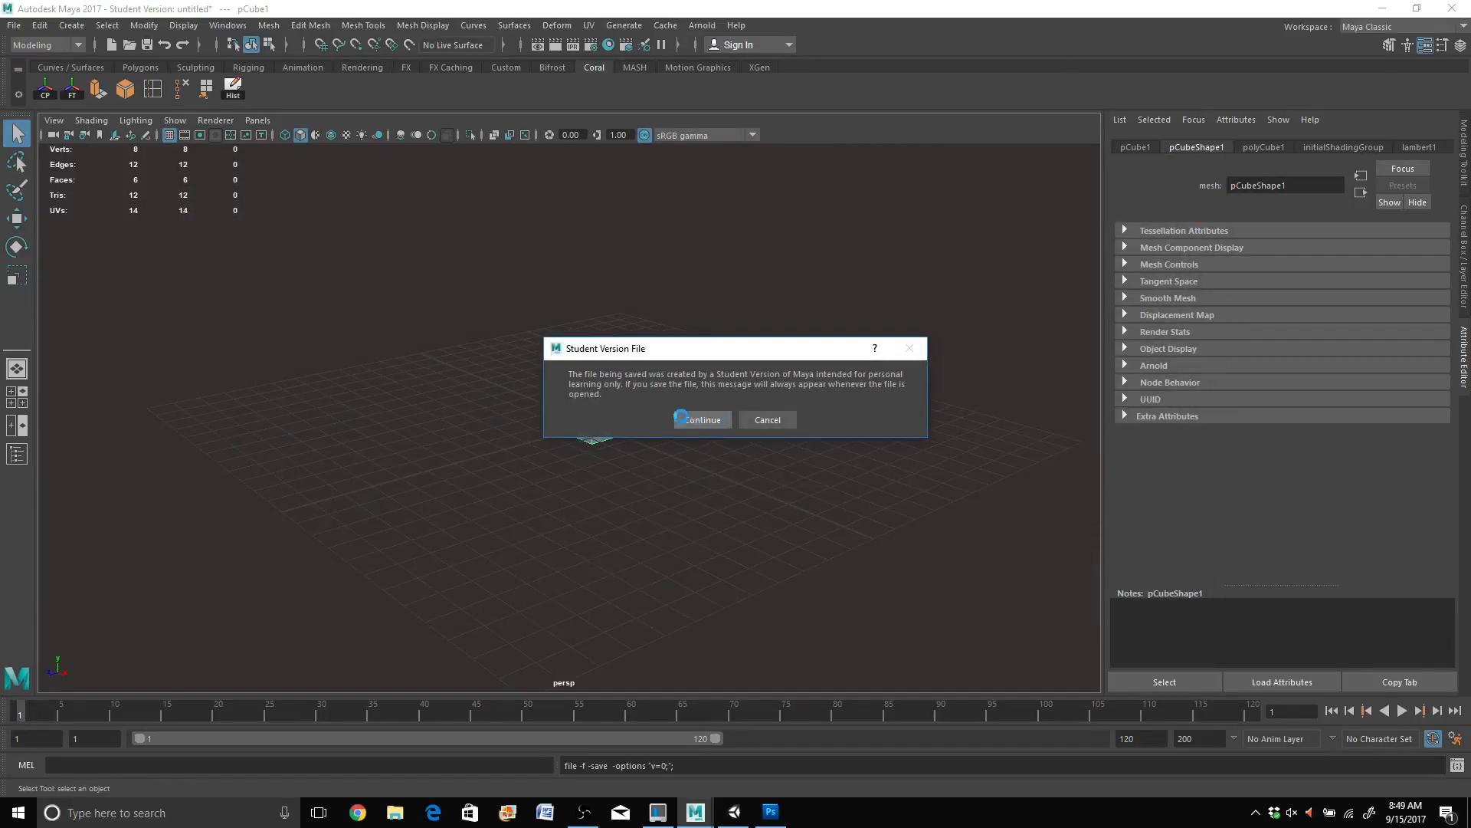
{"action": "left_click", "coordinate": [699, 418]}
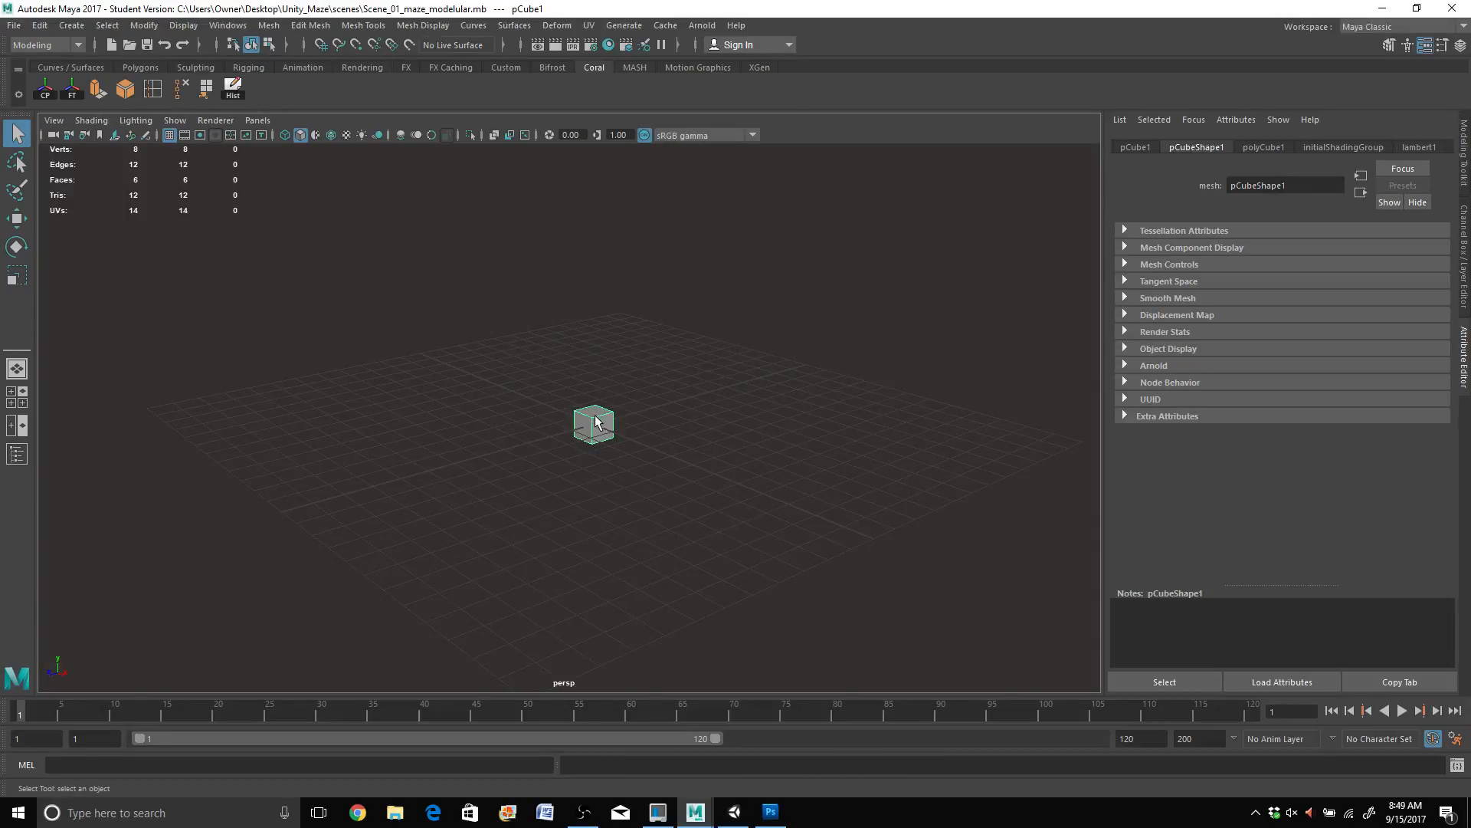
Step: Scale the cube into a long block, about 18.6 on X and 2.3 on Y and Z
{"action": "scroll", "coordinate": [595, 420], "scroll_direction": "up", "scroll_amount": 4}
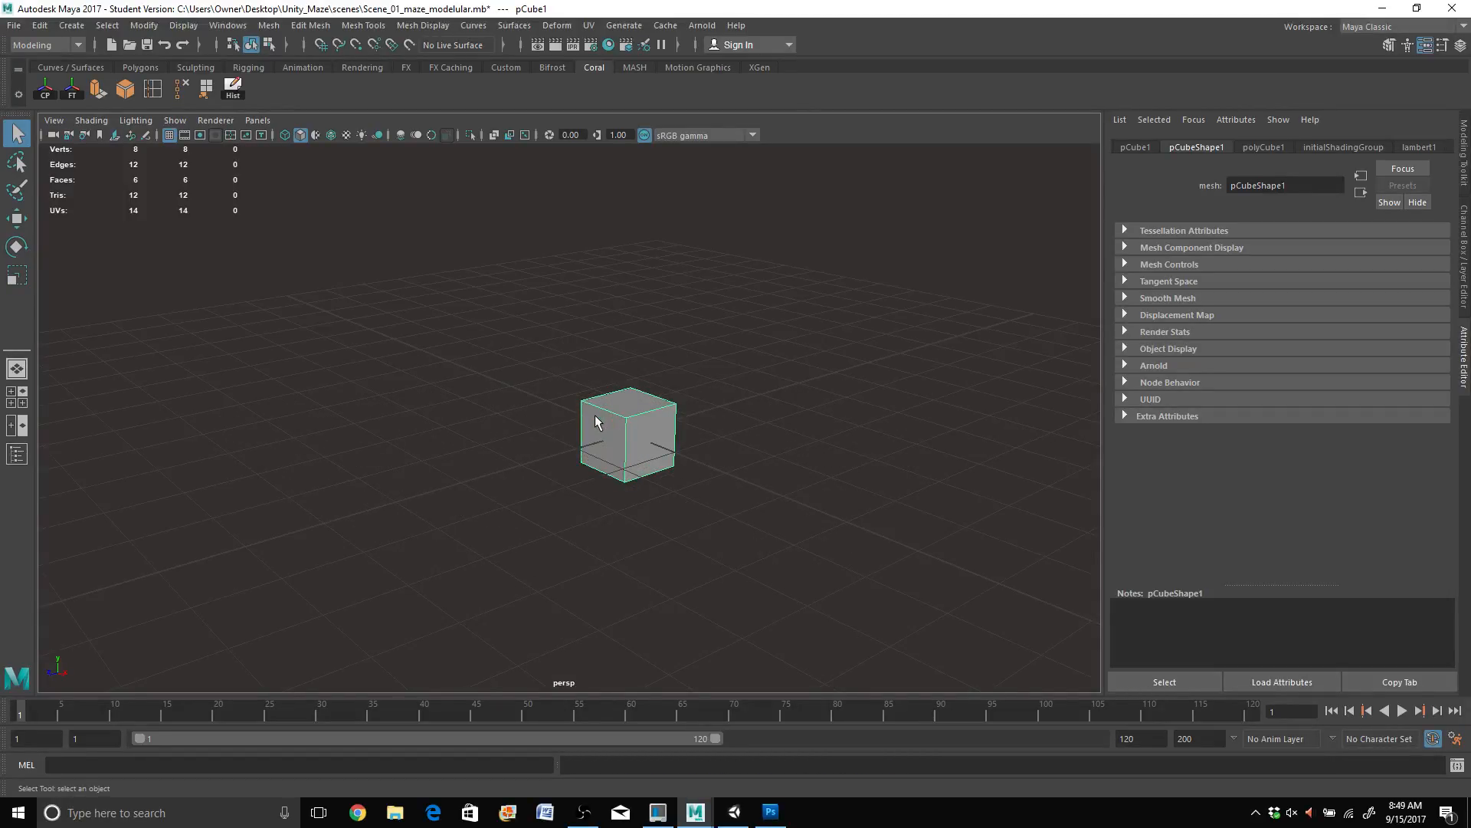
{"action": "key", "text": "r"}
{"action": "scroll", "coordinate": [605, 425], "scroll_direction": "down", "scroll_amount": 3}
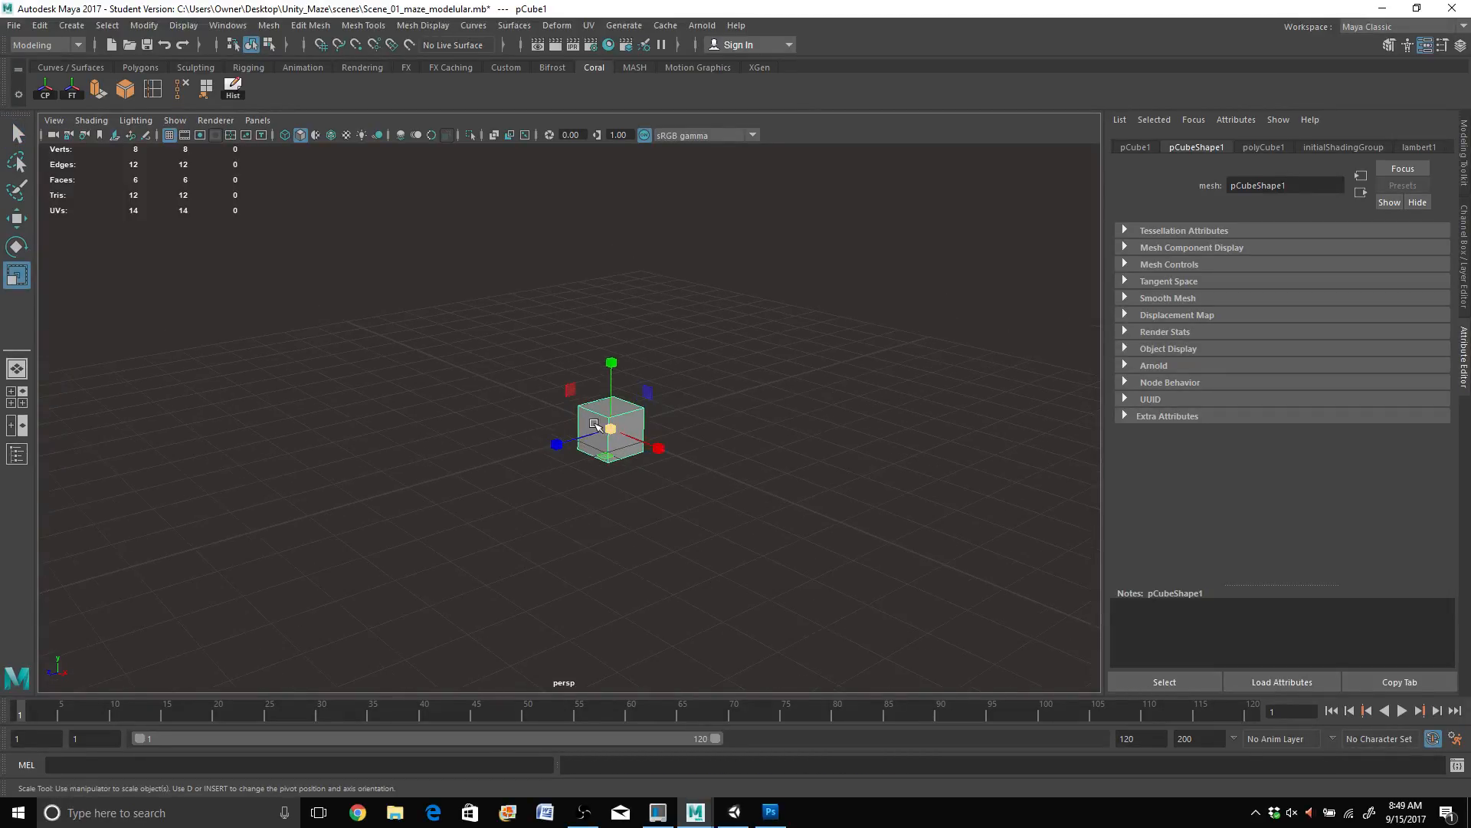
{"action": "left_click_drag", "start_coordinate": [655, 447], "coordinate": [1092, 734]}
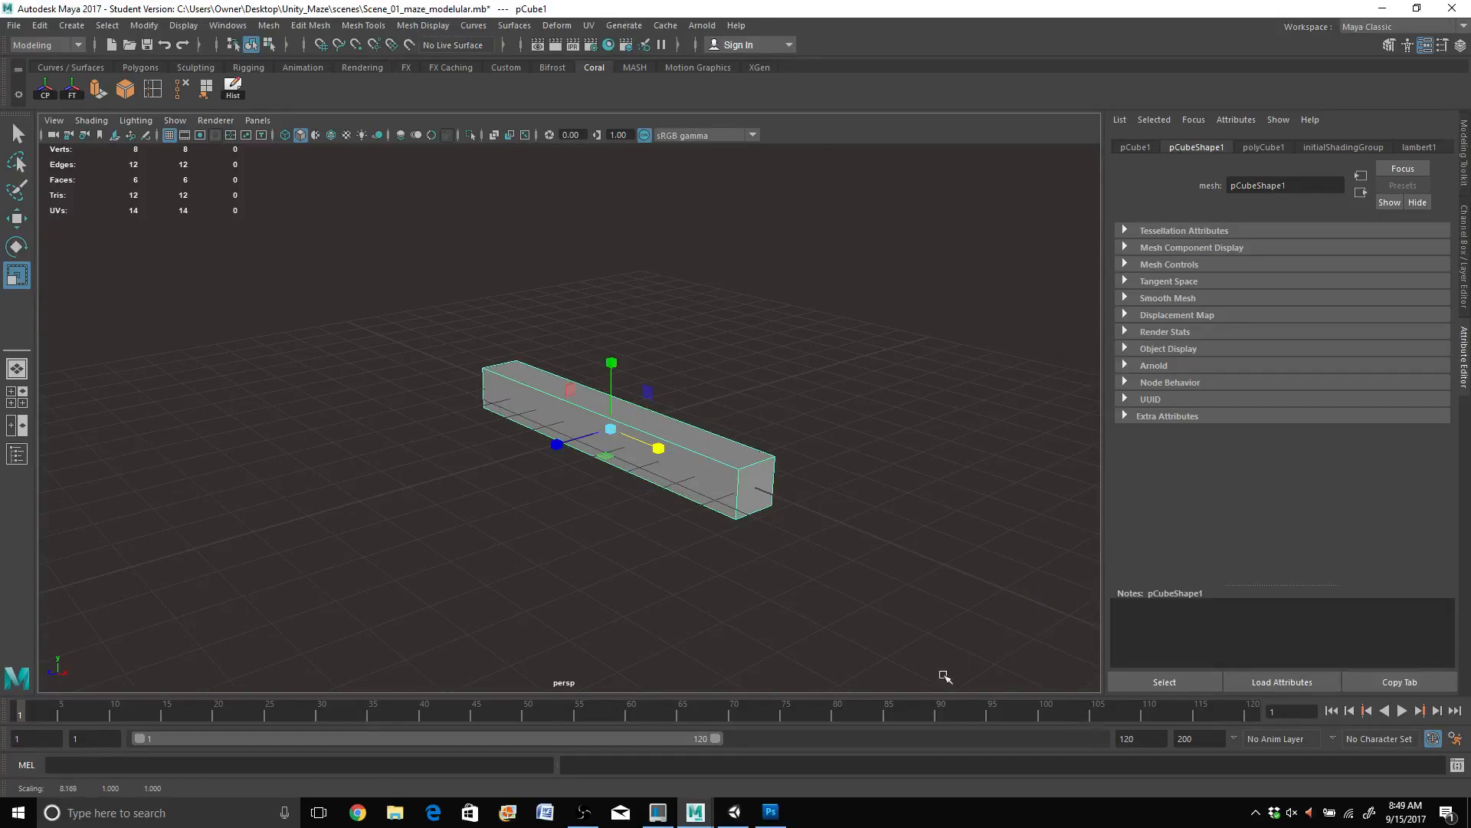
{"action": "left_click_drag", "start_coordinate": [607, 430], "coordinate": [854, 417]}
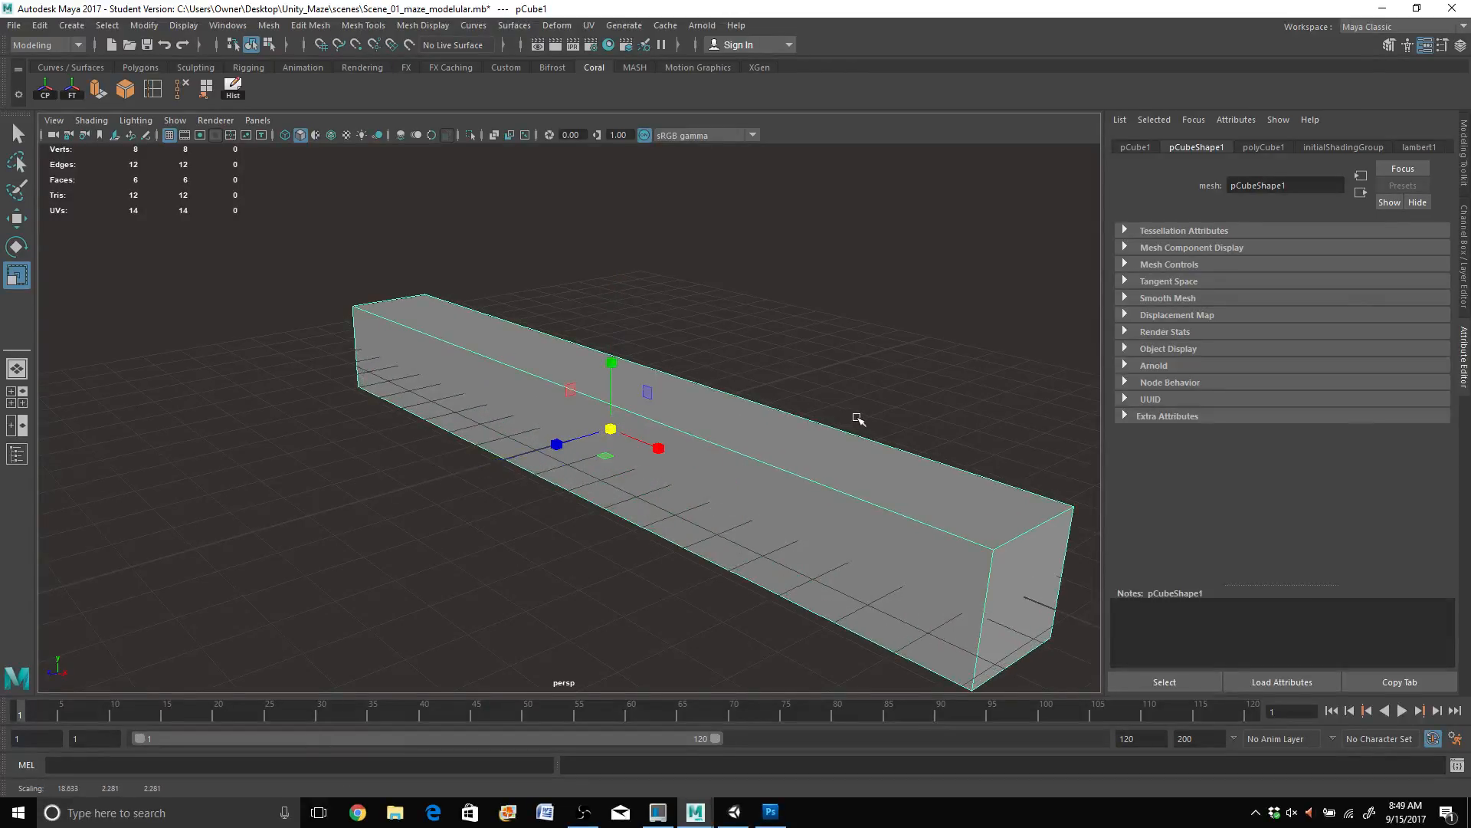
Step: Move the block up about 1.14 units on Y so its underside rests on the grid
{"action": "key", "text": "w"}
{"action": "left_click_drag", "start_coordinate": [611, 358], "coordinate": [611, 303]}
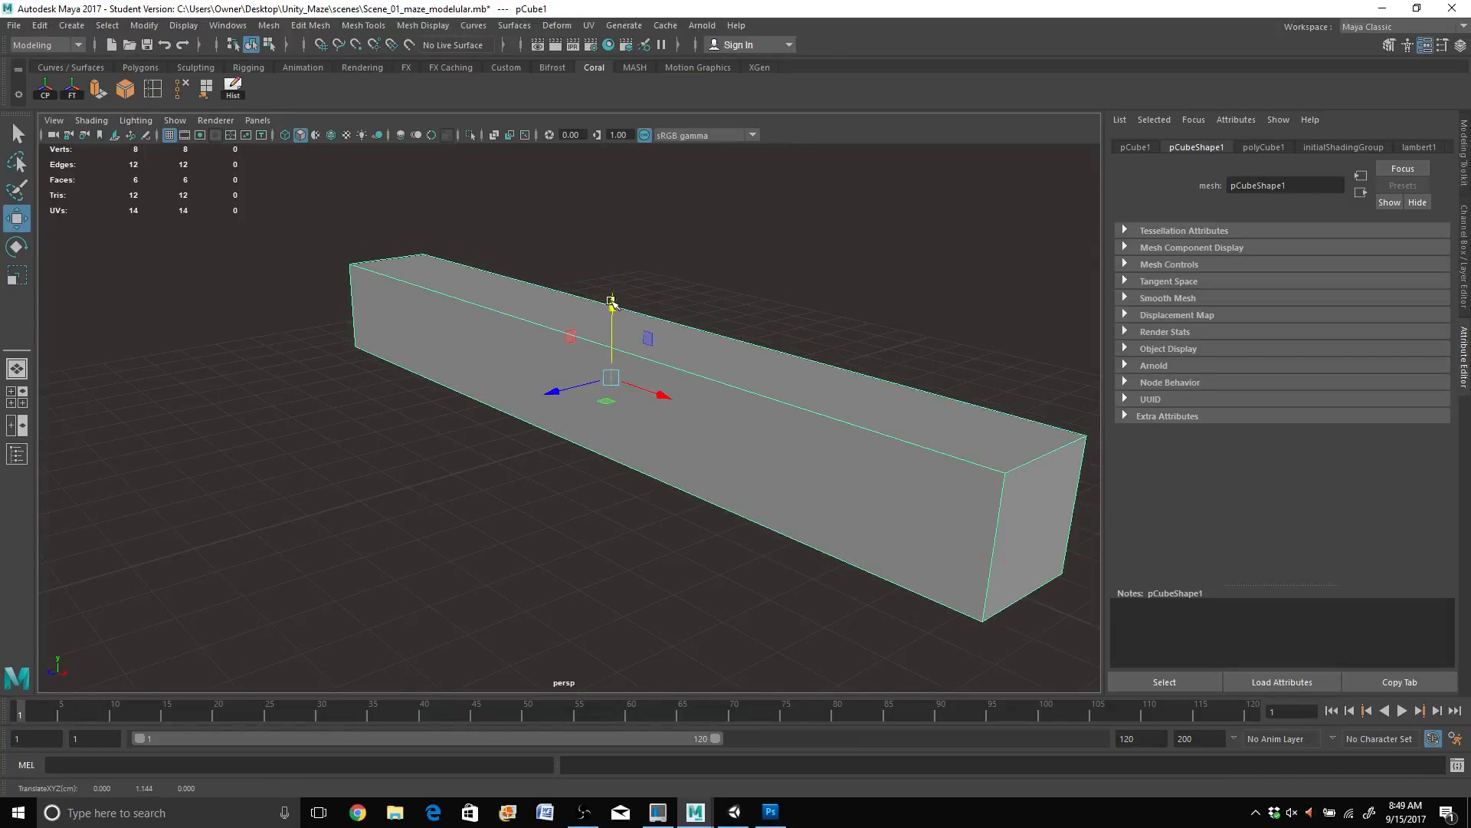
{"action": "scroll", "coordinate": [611, 325], "scroll_direction": "down", "scroll_amount": 6}
{"action": "left_click_drag", "start_coordinate": [595, 415], "coordinate": [550, 366], "text": "alt"}
{"action": "scroll", "coordinate": [566, 395], "scroll_direction": "up", "scroll_amount": 5}
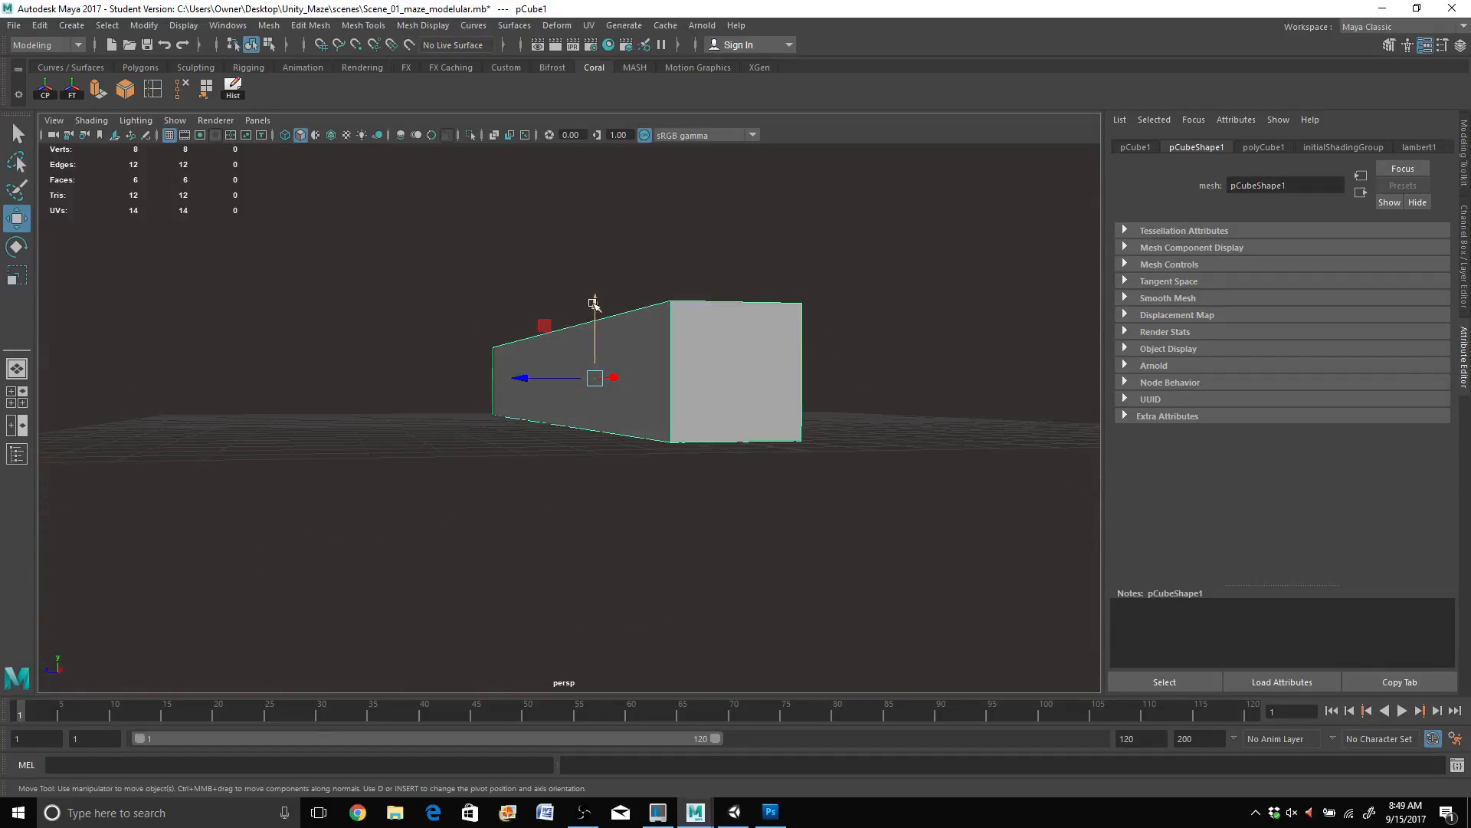
{"action": "left_click_drag", "start_coordinate": [592, 309], "coordinate": [591, 303]}
Step: Examine the raised block's proportions and its contact with the grid from several angles
{"action": "left_click_drag", "start_coordinate": [466, 420], "coordinate": [280, 602], "text": "alt"}
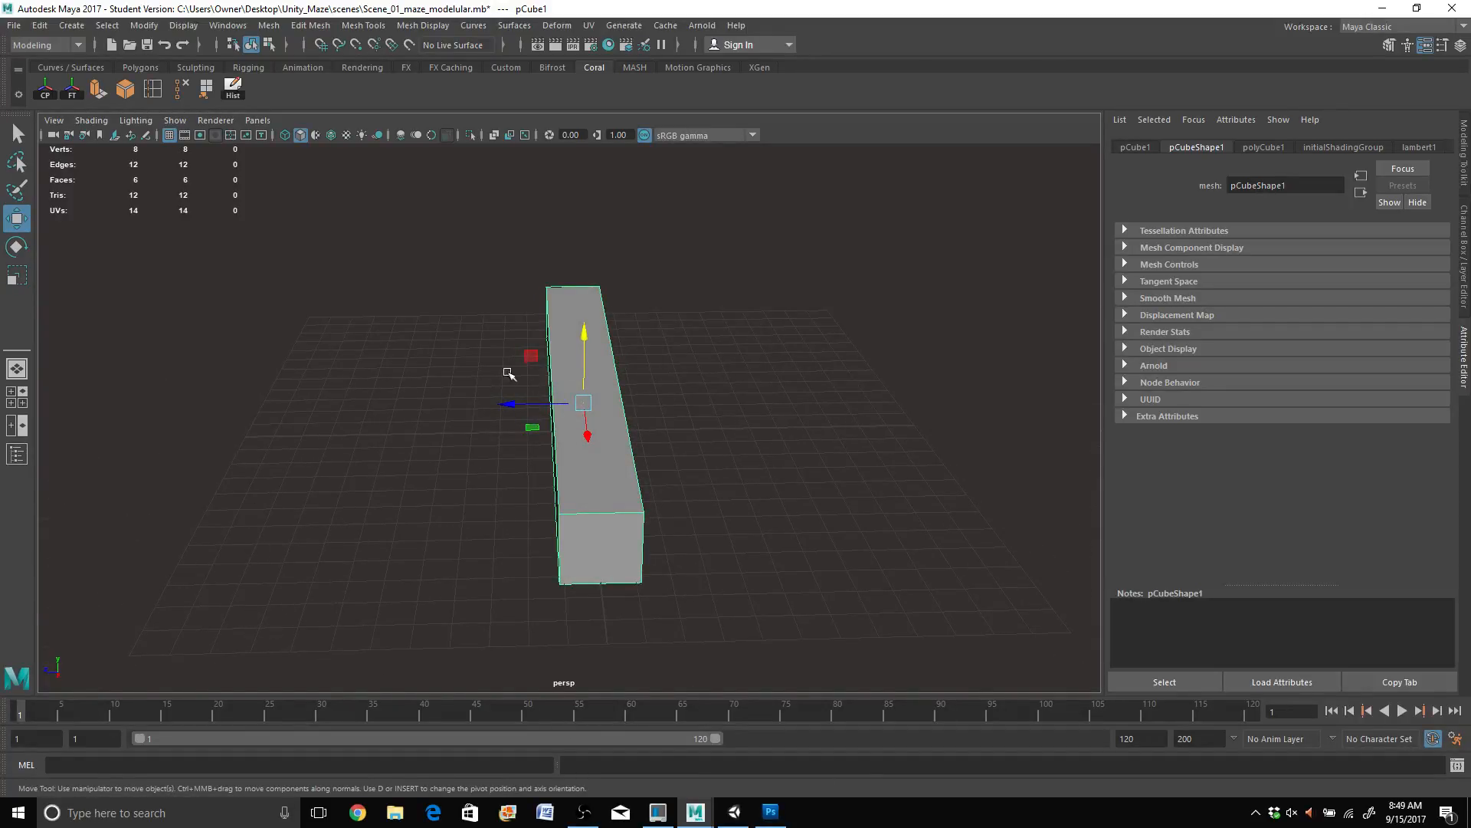
{"action": "left_click_drag", "start_coordinate": [418, 464], "coordinate": [476, 479], "text": "alt"}
{"action": "scroll", "coordinate": [475, 479], "scroll_direction": "up", "scroll_amount": 5}
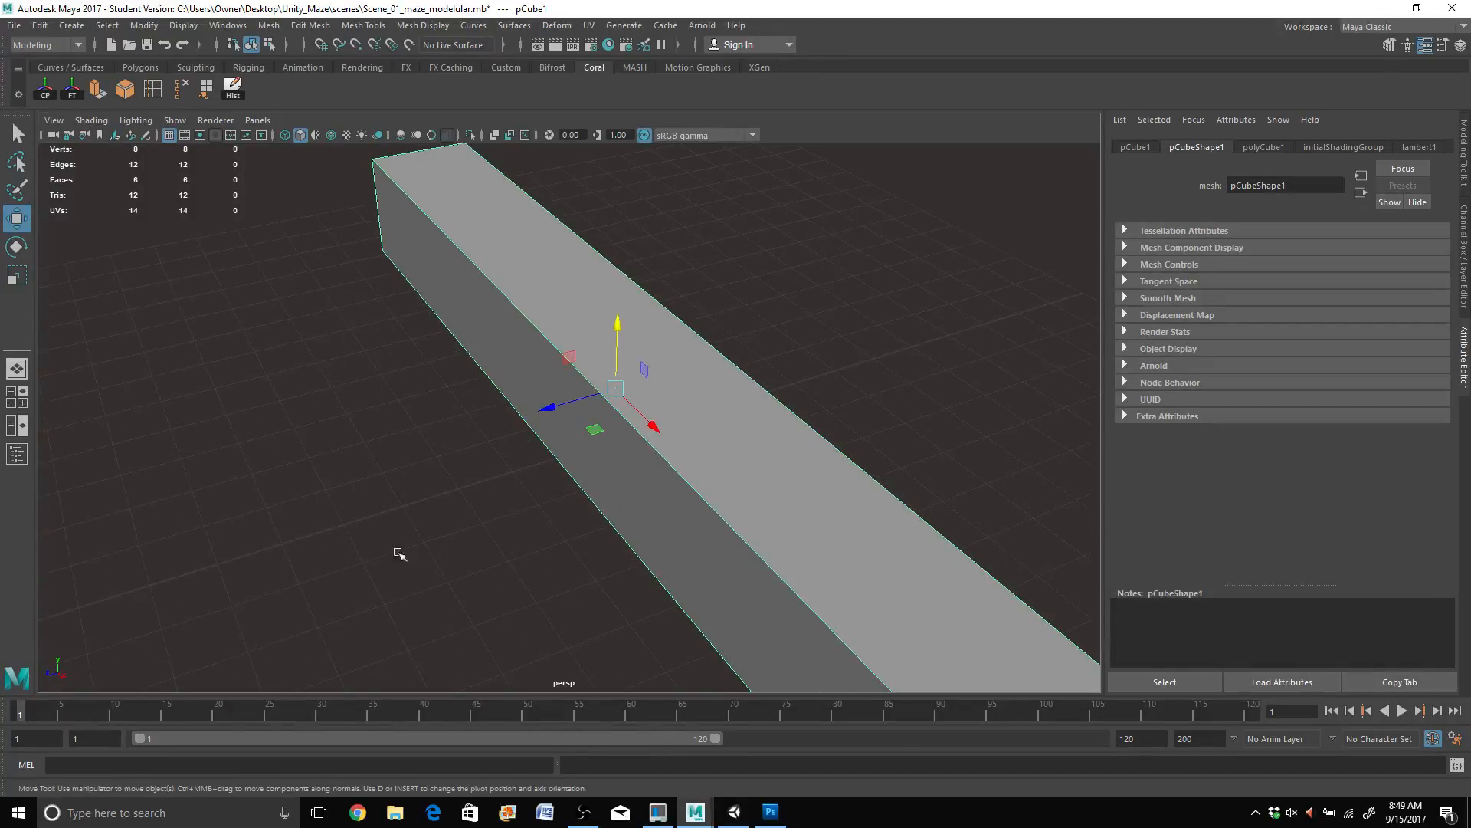
{"action": "scroll", "coordinate": [691, 499], "scroll_direction": "down", "scroll_amount": 5}
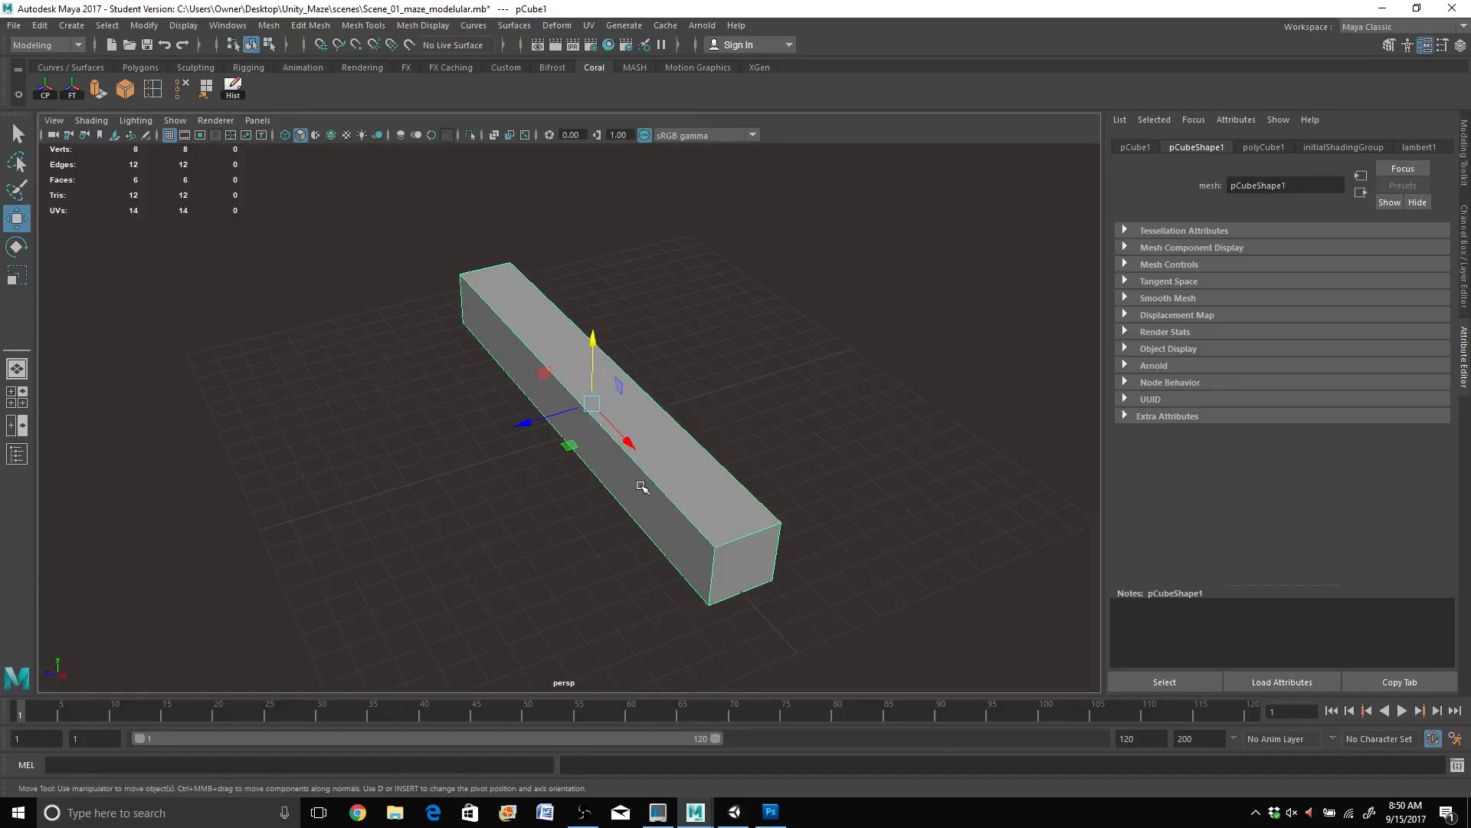
{"action": "scroll", "coordinate": [673, 531], "scroll_direction": "up", "scroll_amount": 5}
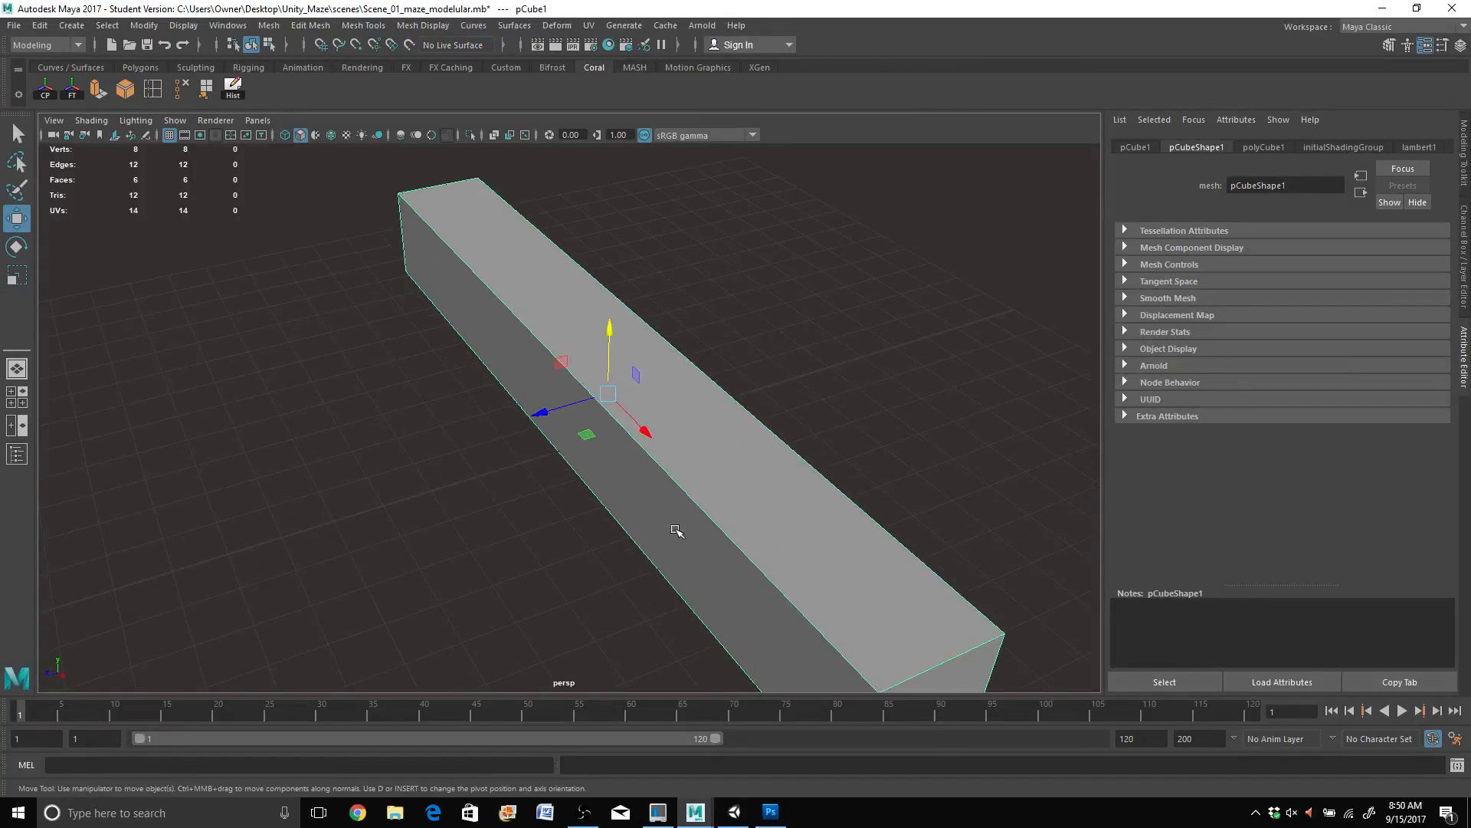
{"action": "left_click_drag", "start_coordinate": [657, 526], "coordinate": [542, 488], "text": "alt"}
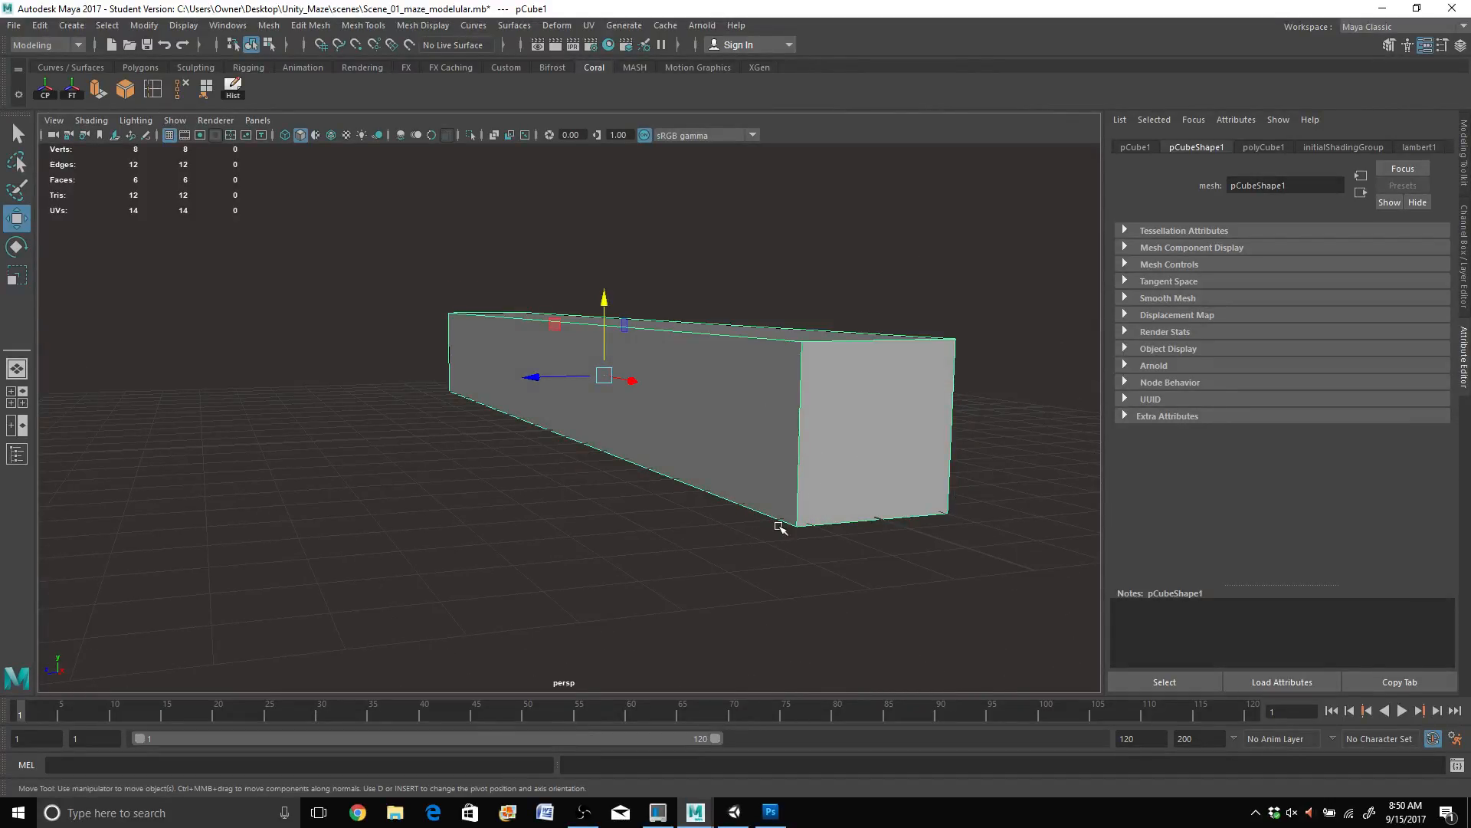
{"action": "scroll", "coordinate": [780, 526], "scroll_direction": "up", "scroll_amount": 3}
{"action": "scroll", "coordinate": [781, 526], "scroll_direction": "down", "scroll_amount": 3}
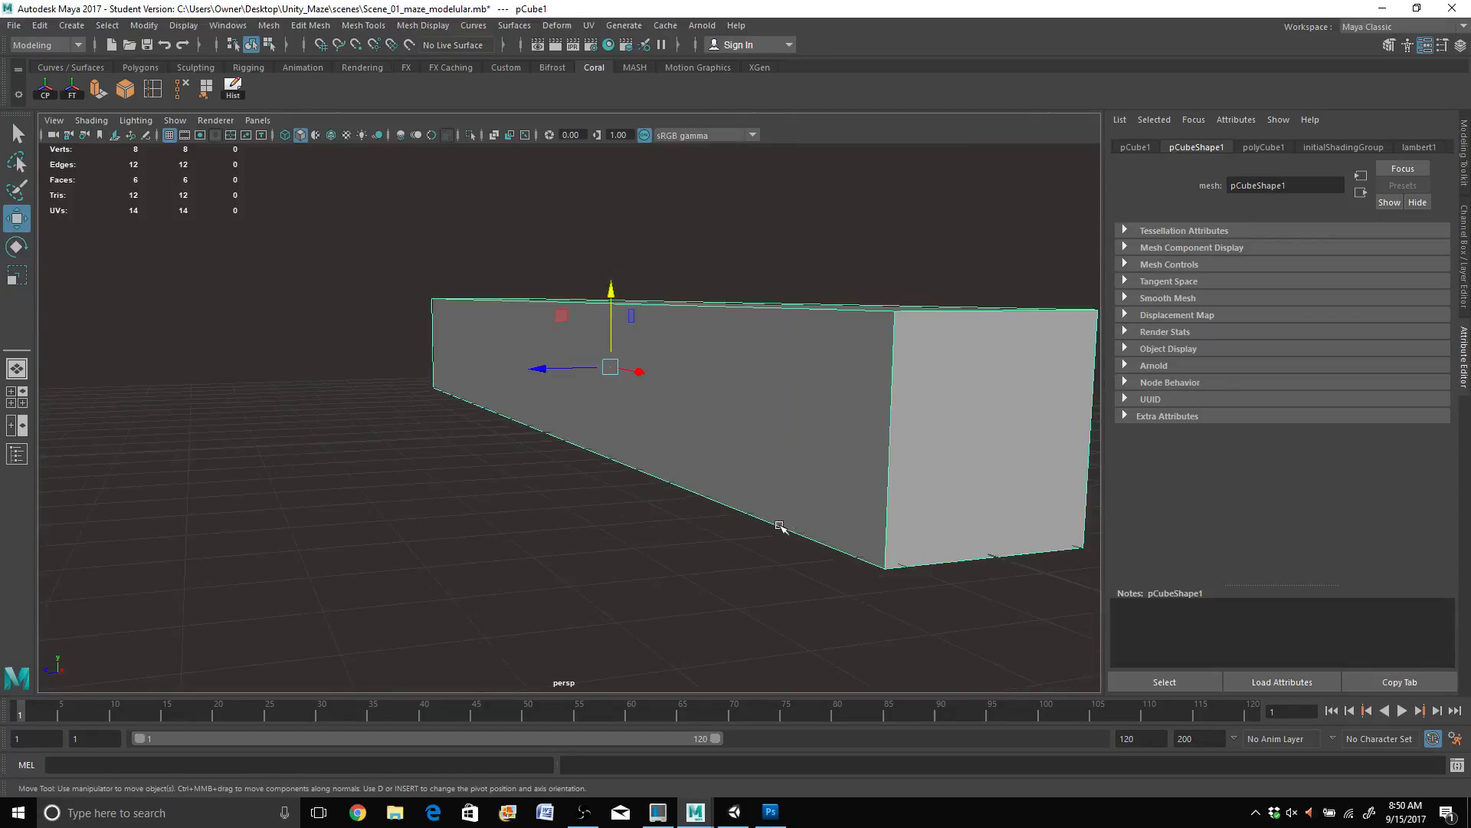
{"action": "scroll", "coordinate": [781, 527], "scroll_direction": "down", "scroll_amount": 2}
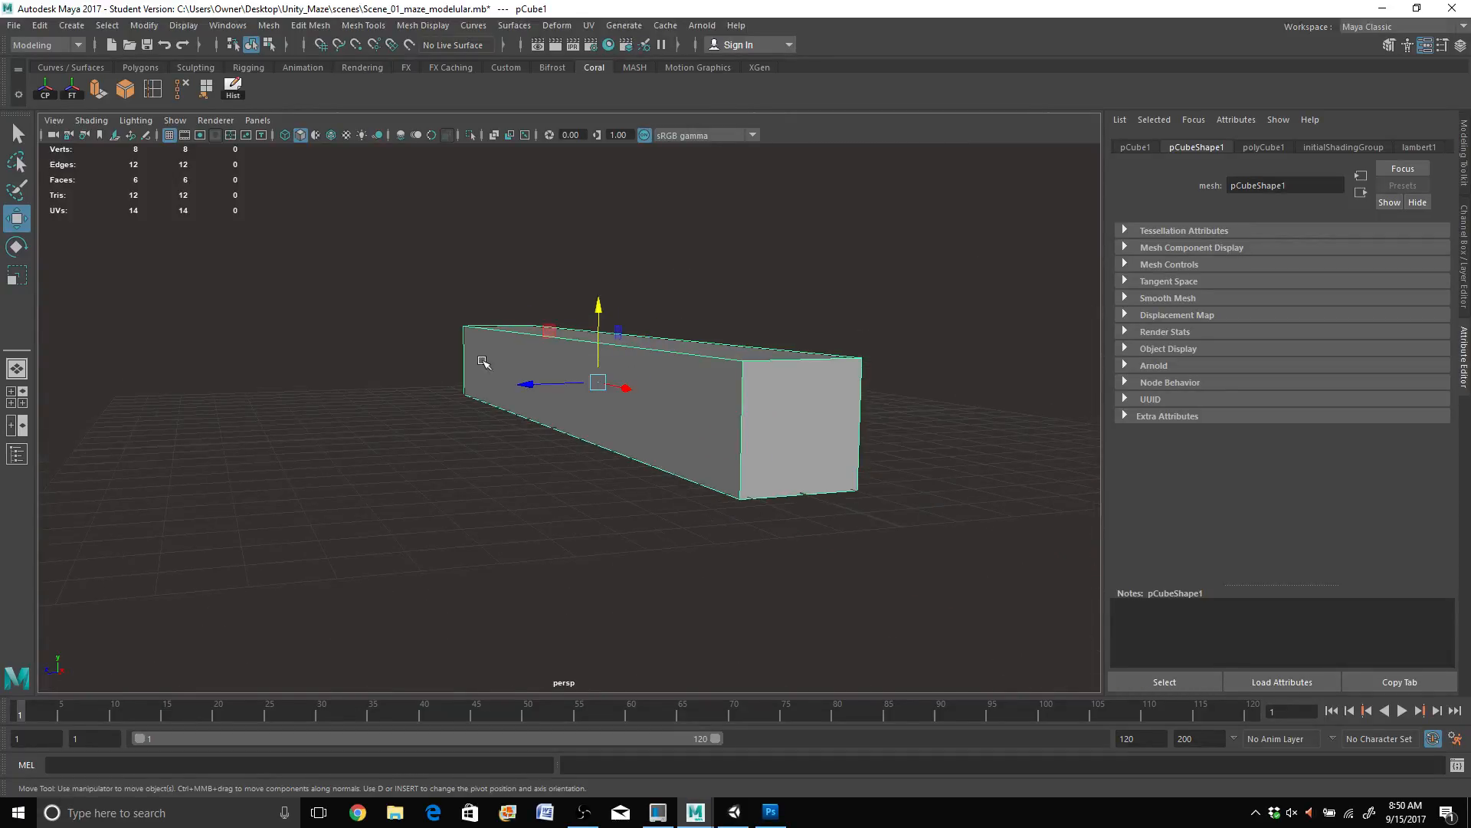
{"action": "left_click_drag", "start_coordinate": [483, 354], "coordinate": [527, 373], "text": "alt"}
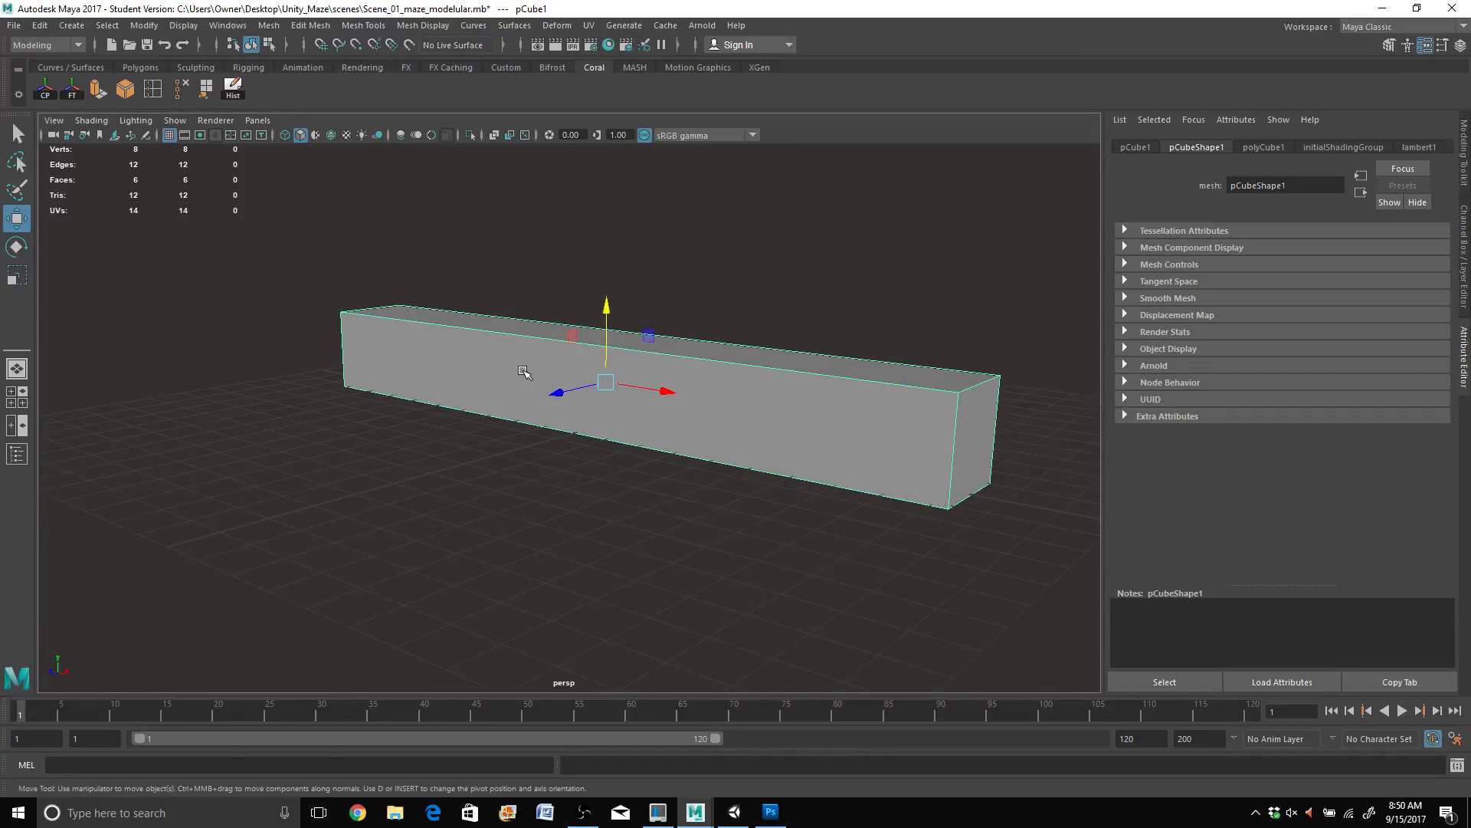
Step: Scale the block up slightly and uniformly on all axes, and clear the selection
{"action": "key", "text": "r"}
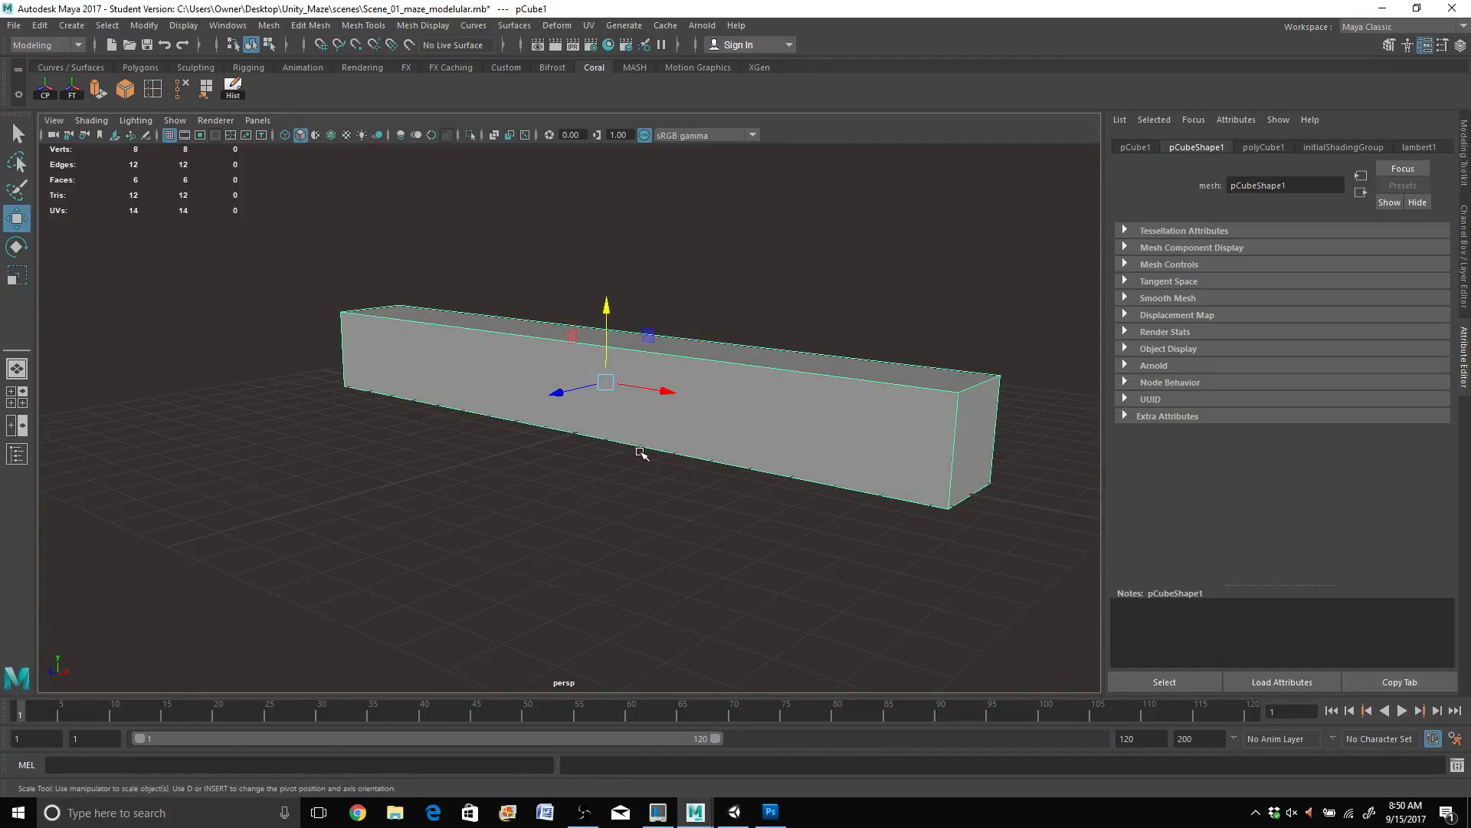
{"action": "left_click_drag", "start_coordinate": [603, 378], "coordinate": [697, 329]}
{"action": "left_click", "coordinate": [763, 249]}
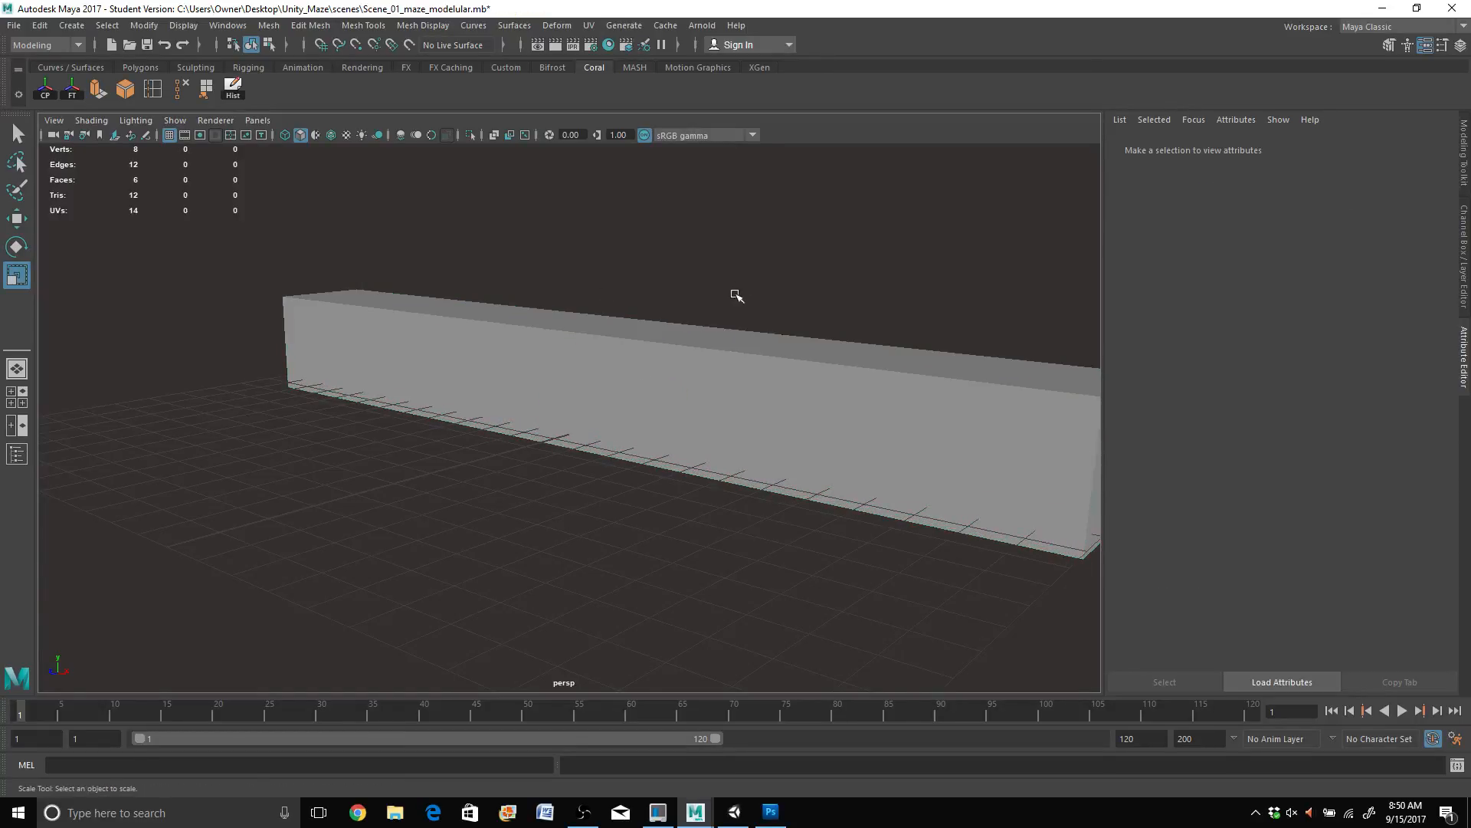
{"action": "right_click_drag", "start_coordinate": [736, 296], "coordinate": [723, 309], "text": "alt"}
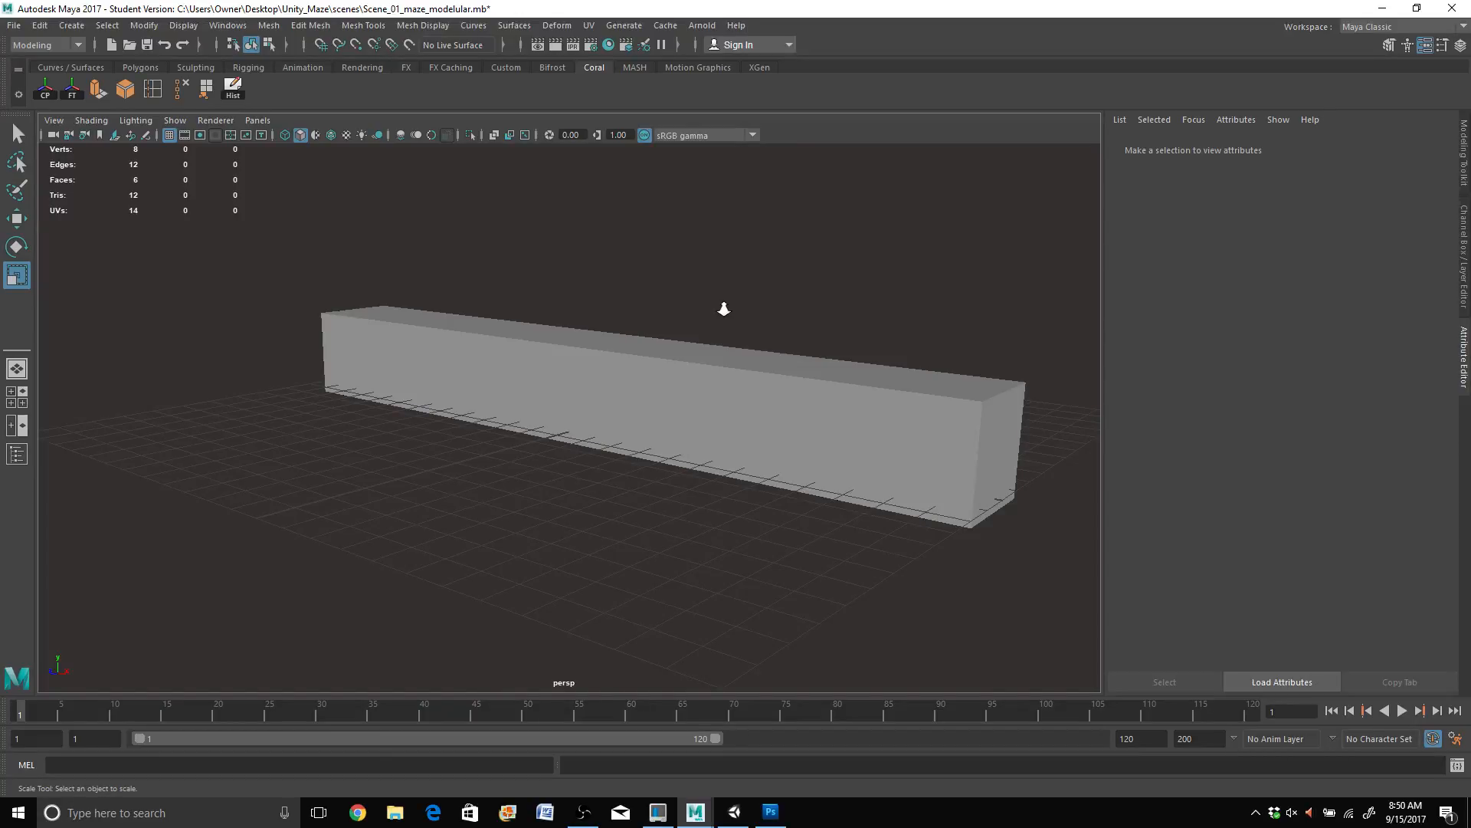
{"action": "left_click_drag", "start_coordinate": [723, 309], "coordinate": [678, 195], "text": "alt"}
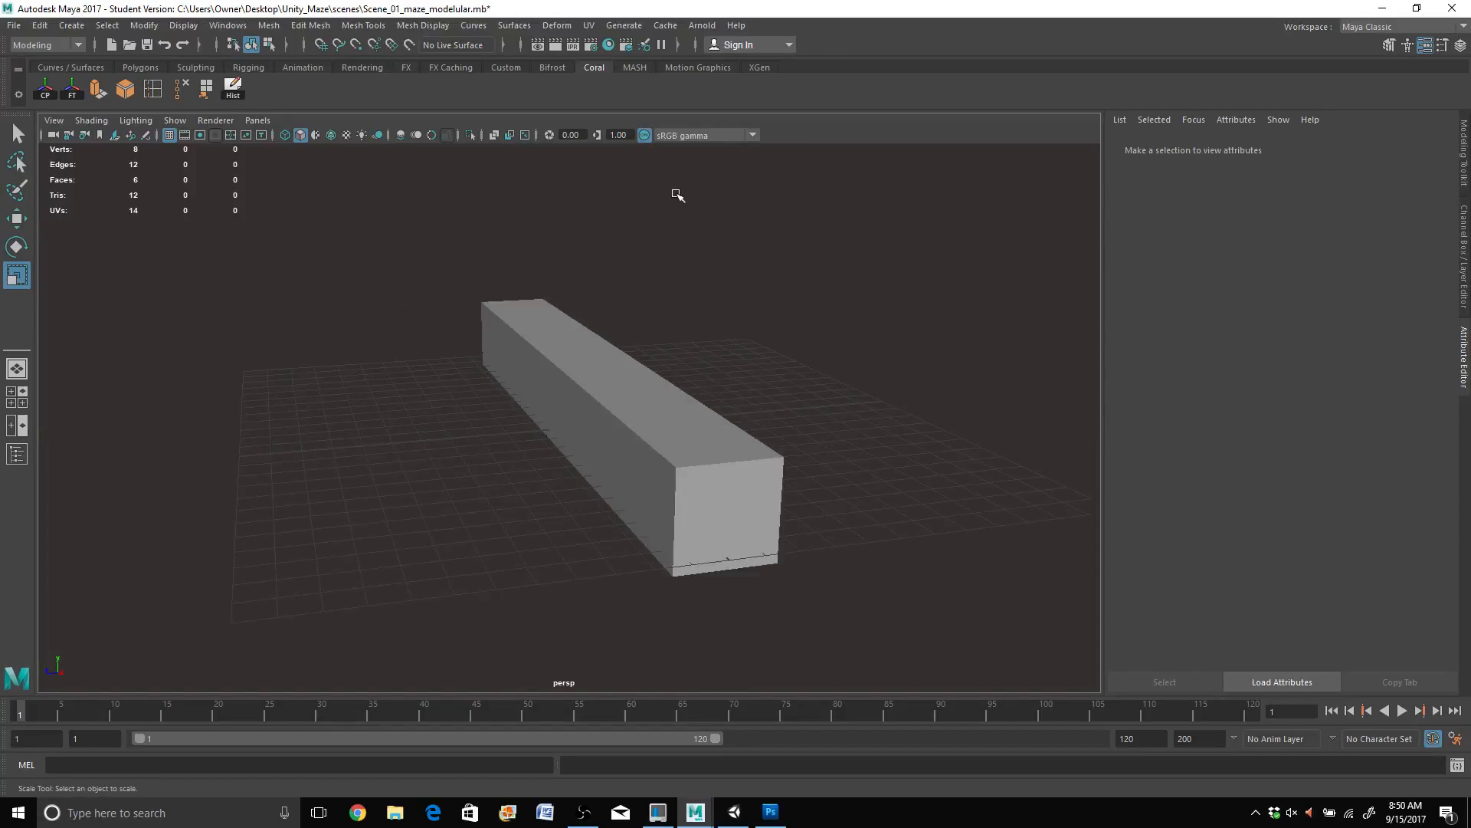
Step: Delete the block's top face and both of its end faces, leaving the floor and two long side walls
{"action": "left_click", "coordinate": [655, 430]}
{"action": "scroll", "coordinate": [653, 430], "scroll_direction": "up", "scroll_amount": 3}
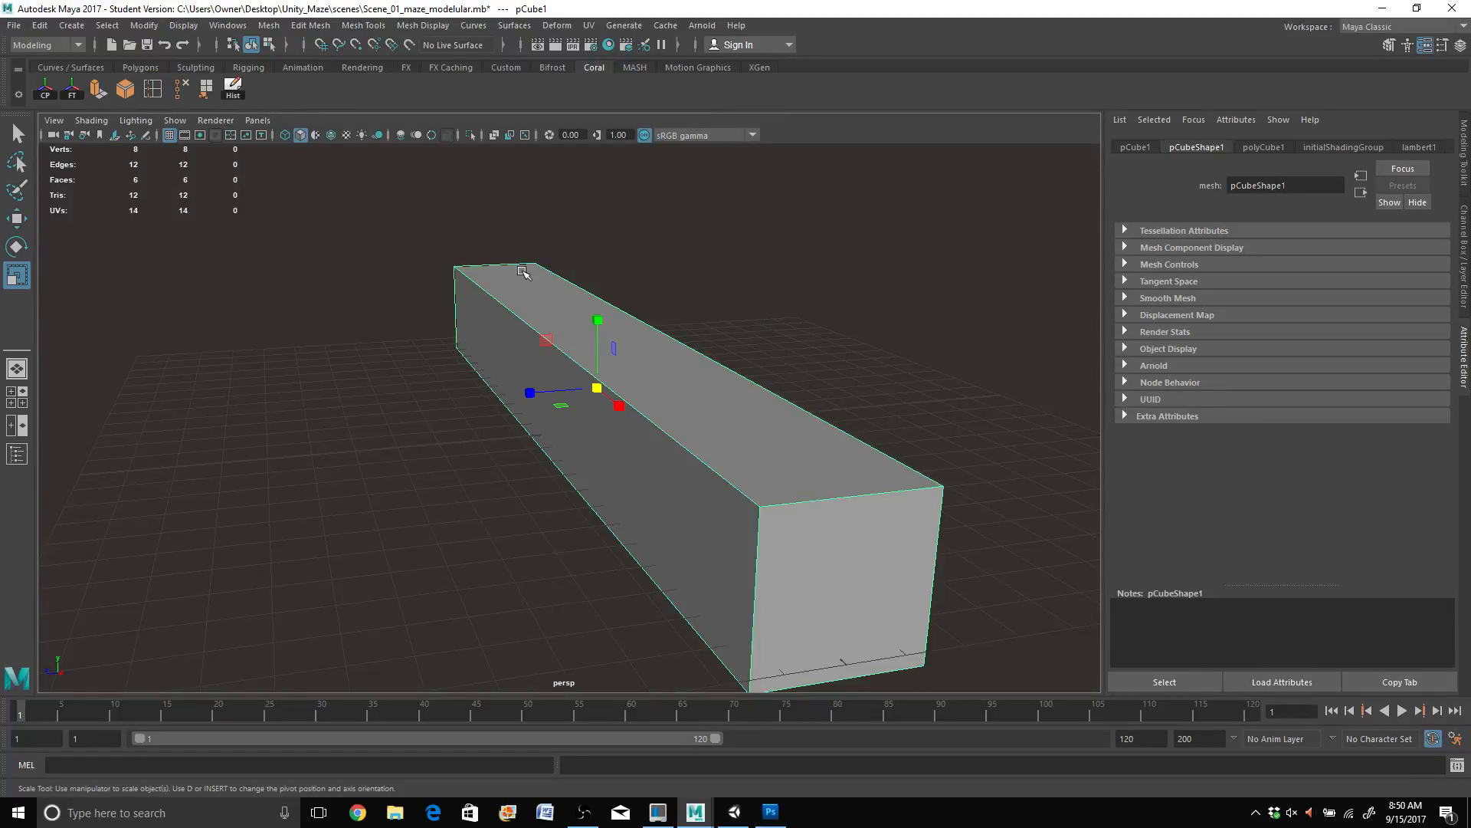
{"action": "right_click_drag", "start_coordinate": [524, 271], "coordinate": [535, 307]}
{"action": "left_click", "coordinate": [535, 308]}
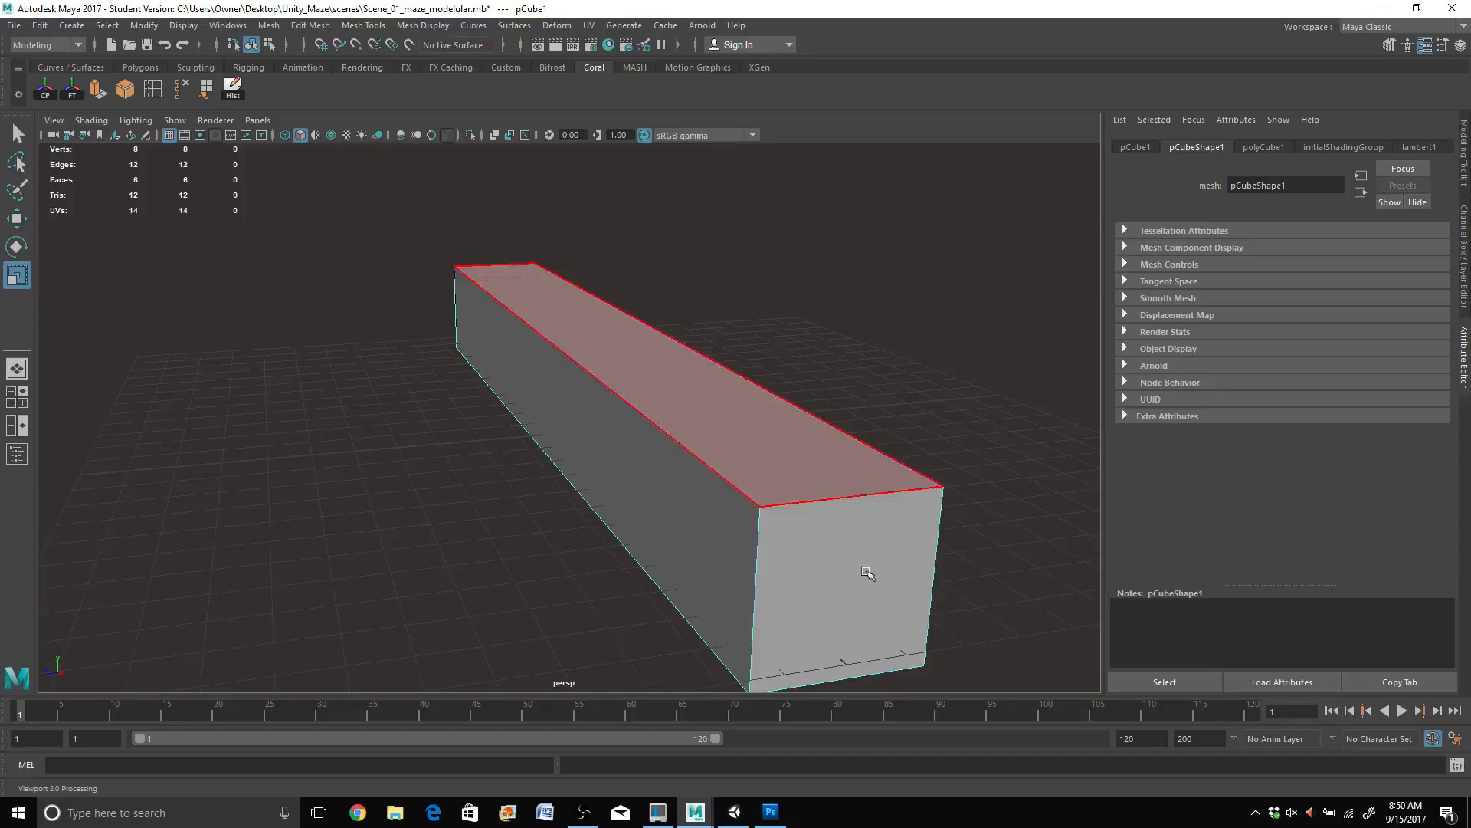
{"action": "left_click", "coordinate": [827, 532]}
{"action": "left_click", "coordinate": [649, 389], "text": "shift"}
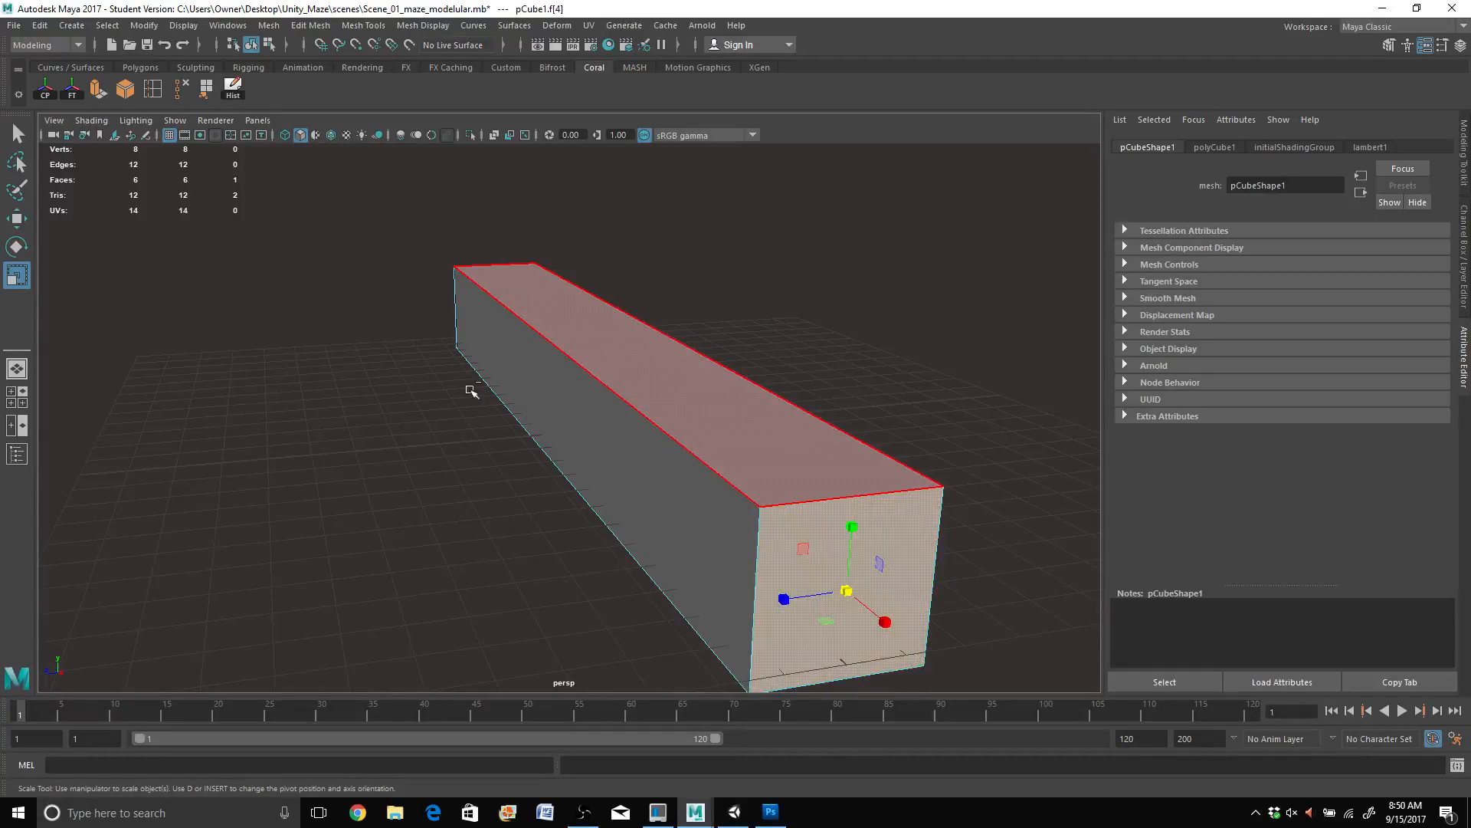
{"action": "left_click_drag", "start_coordinate": [192, 409], "coordinate": [411, 414], "text": "alt"}
{"action": "left_click", "coordinate": [286, 432], "text": "shift"}
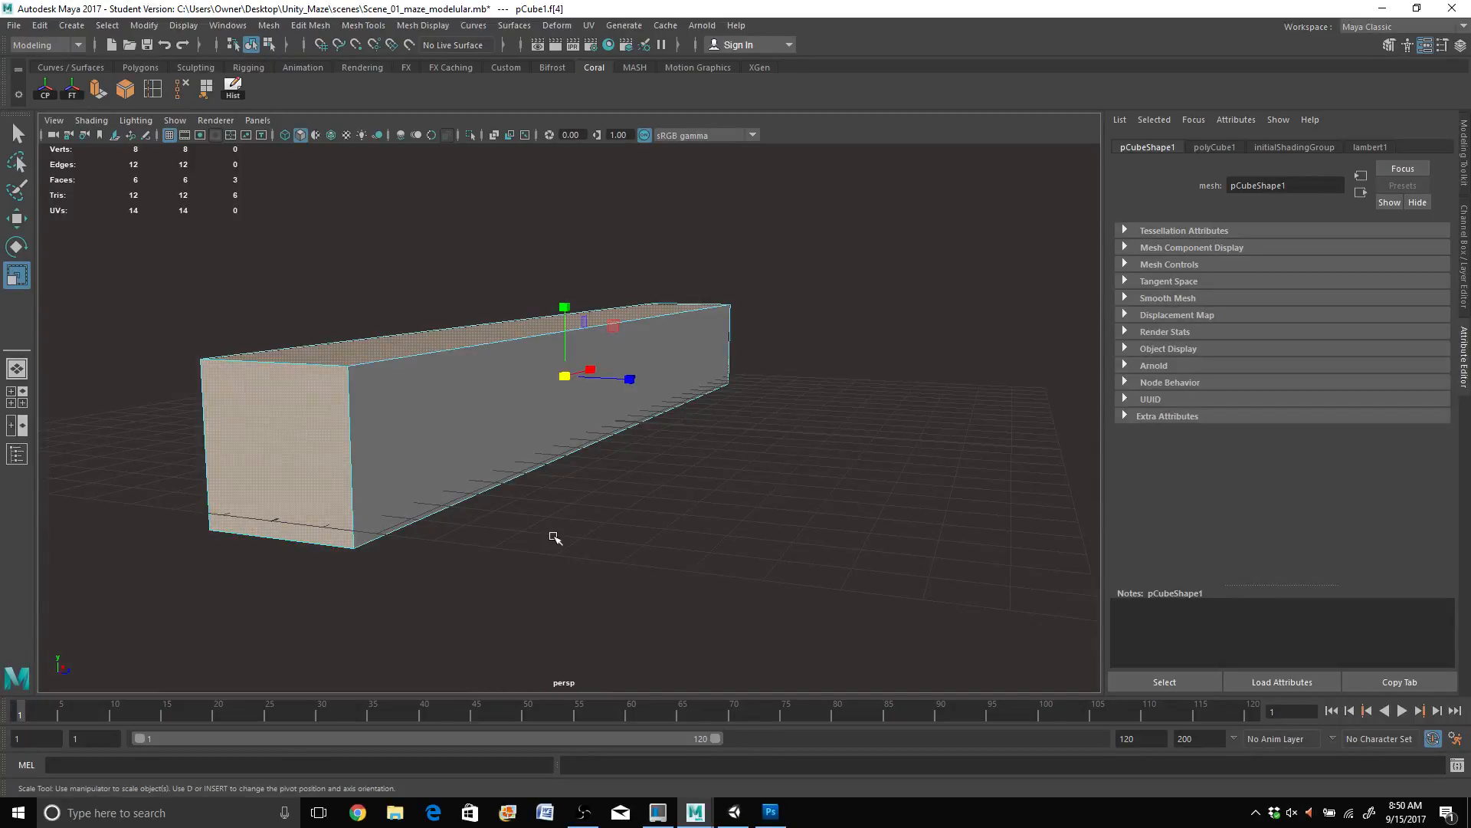
{"action": "key", "text": "Delete"}
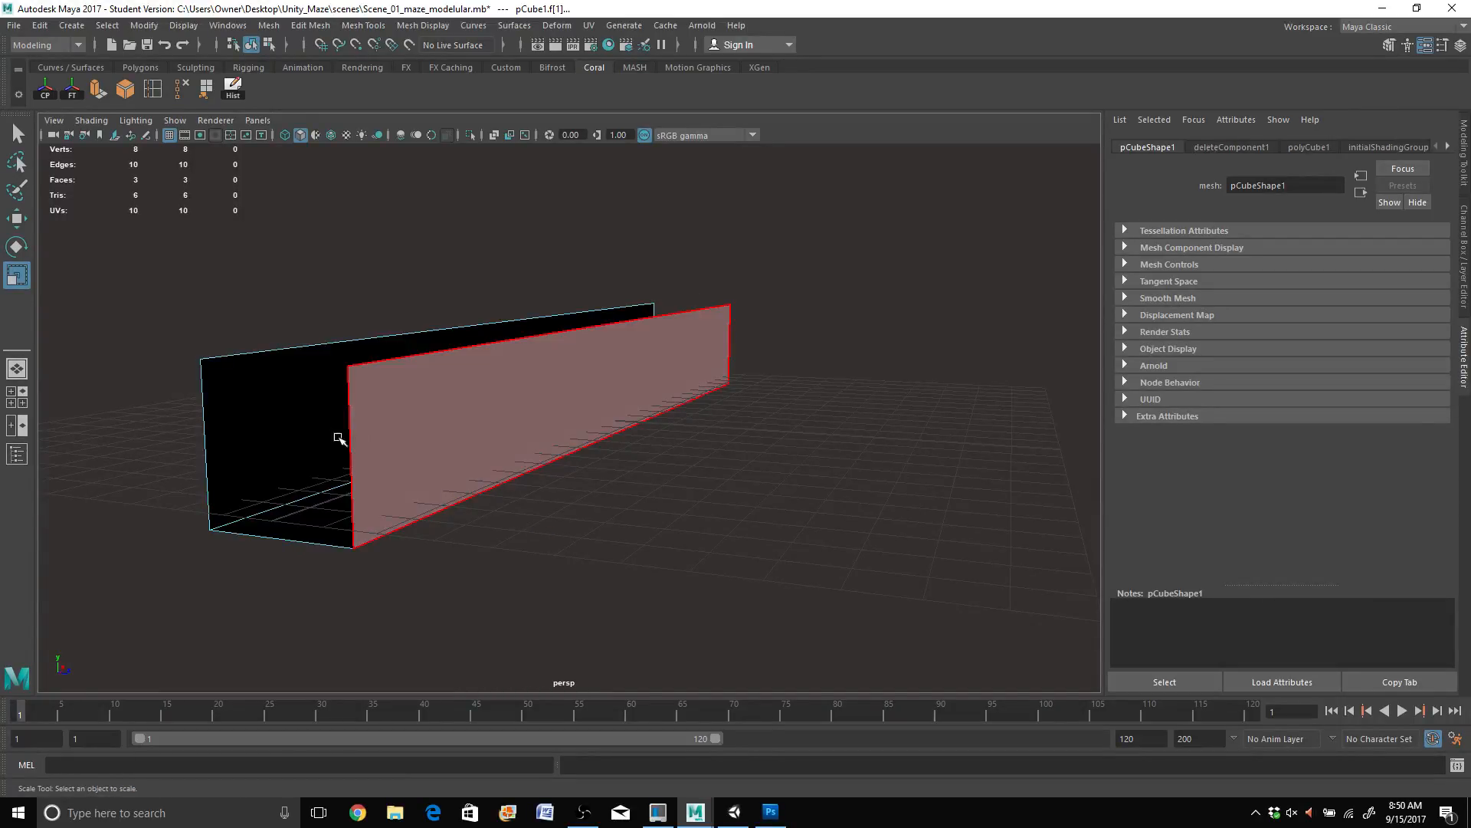
Step: Return the mesh to object mode and inspect the inner sides of its floor and walls
{"action": "left_click_drag", "start_coordinate": [338, 430], "coordinate": [377, 427], "text": "alt"}
{"action": "left_click", "coordinate": [528, 365]}
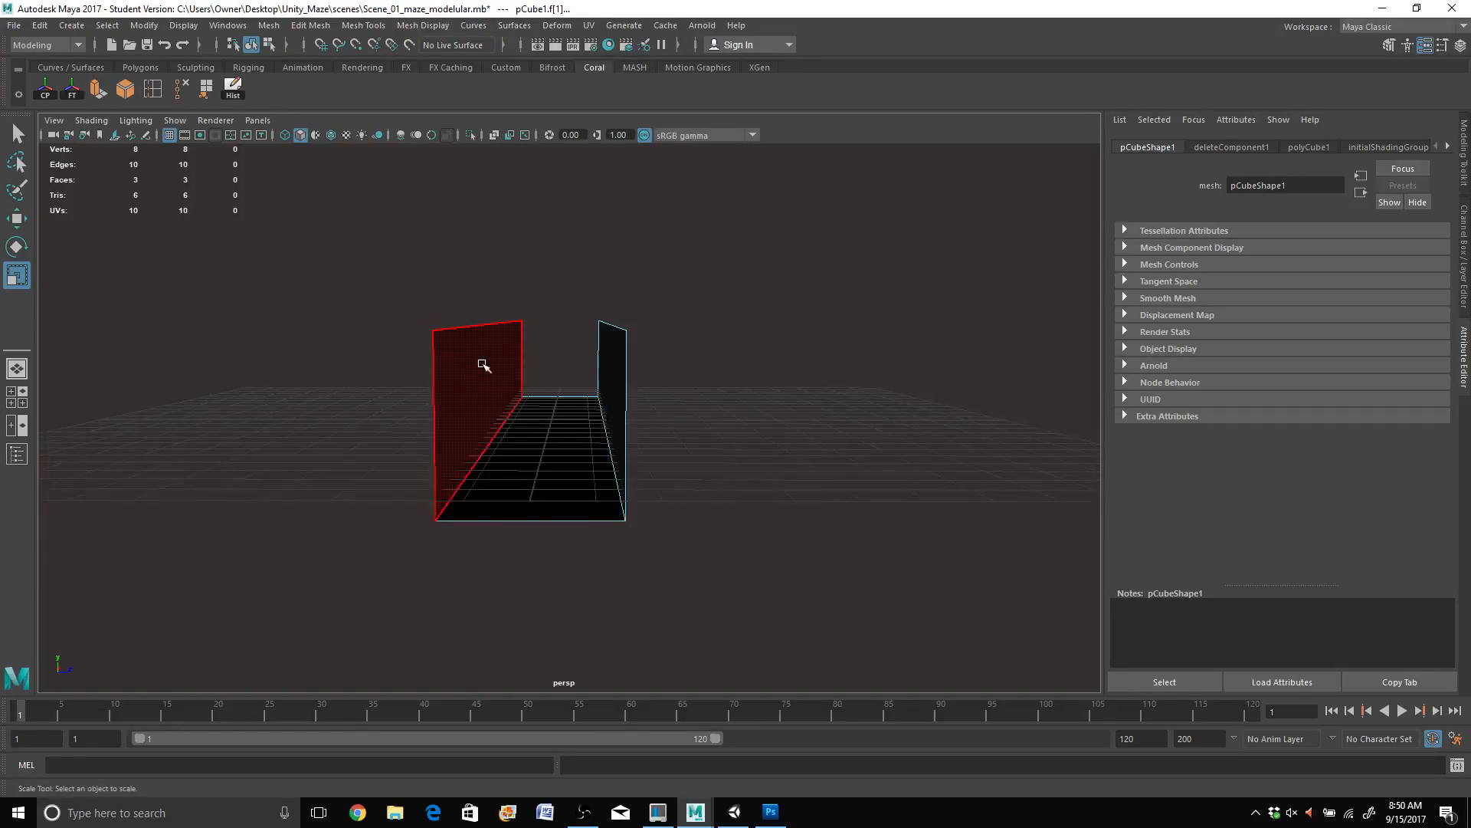
{"action": "right_click_drag", "start_coordinate": [483, 370], "coordinate": [506, 354]}
{"action": "scroll", "coordinate": [502, 369], "scroll_direction": "up", "scroll_amount": 3}
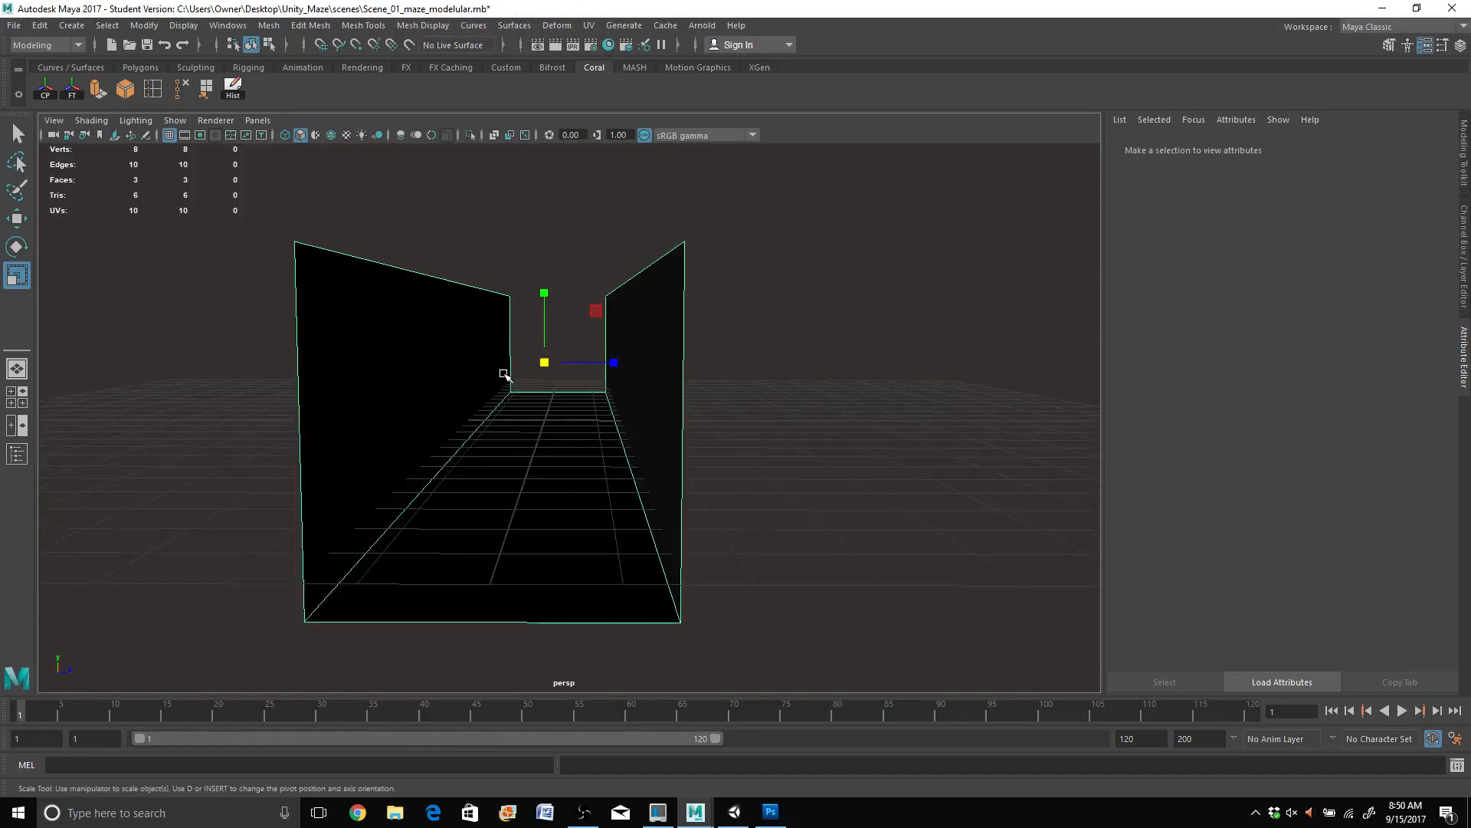
{"action": "mouse_move", "coordinate": [495, 378]}
{"action": "left_mouse_down", "text": "alt"}
{"action": "mouse_move", "coordinate": [525, 380]}
{"action": "mouse_move", "coordinate": [486, 384]}
{"action": "mouse_move", "coordinate": [499, 380]}
{"action": "left_mouse_up", "text": "alt"}
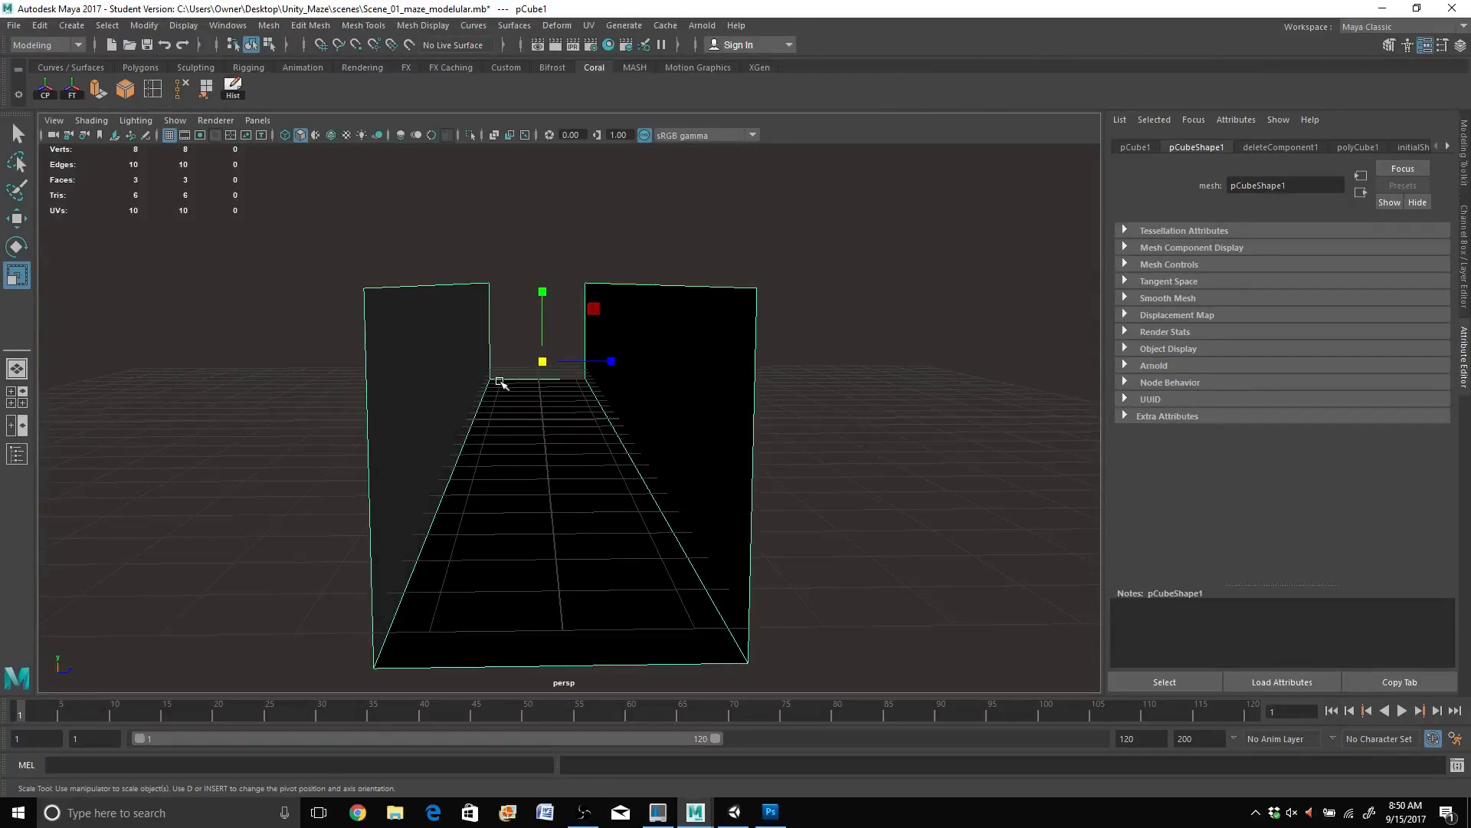
{"action": "left_click_drag", "start_coordinate": [312, 430], "coordinate": [355, 413], "text": "alt"}
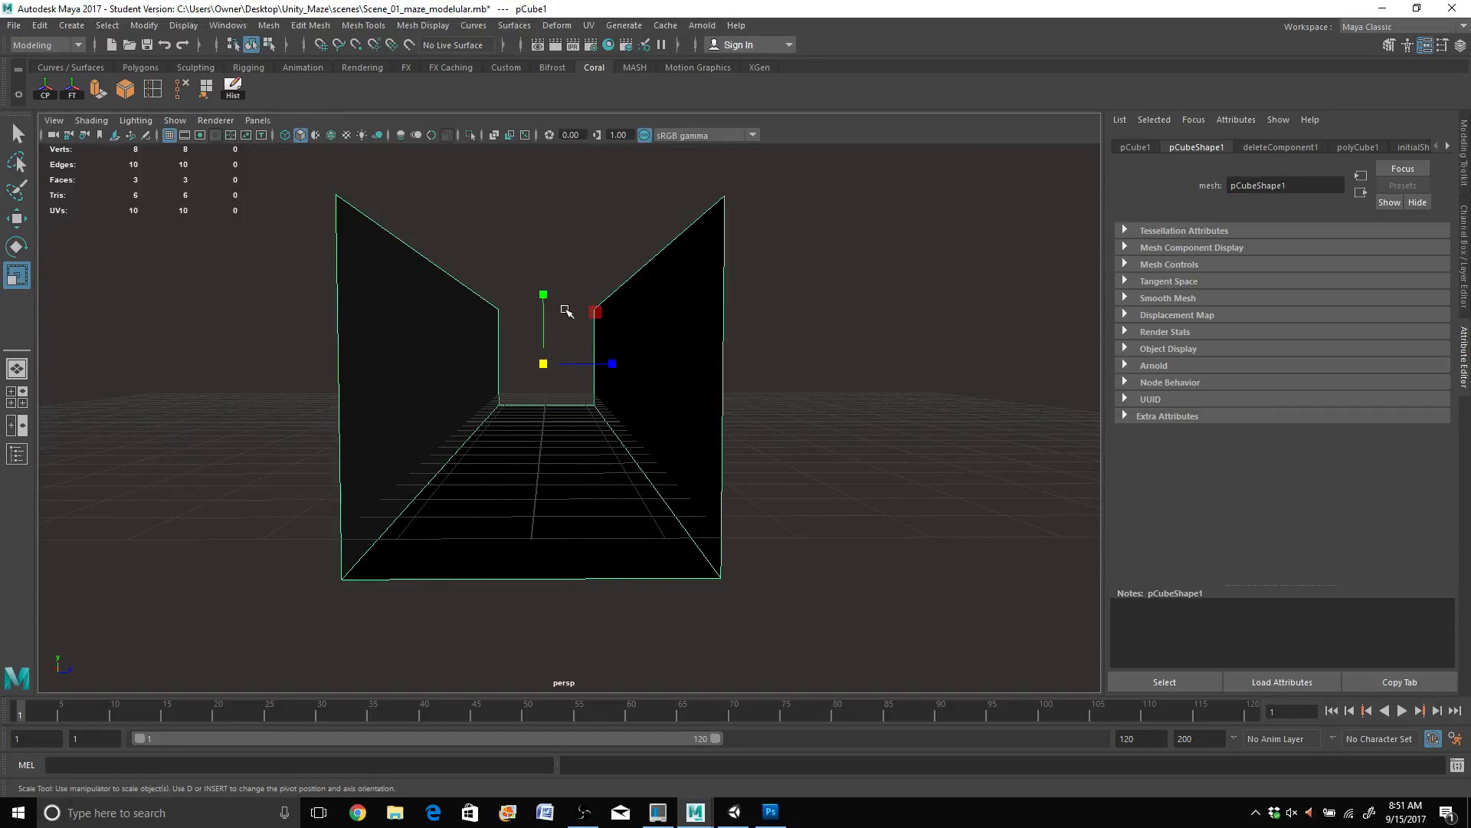
{"action": "left_click_drag", "start_coordinate": [483, 417], "coordinate": [473, 427], "text": "alt"}
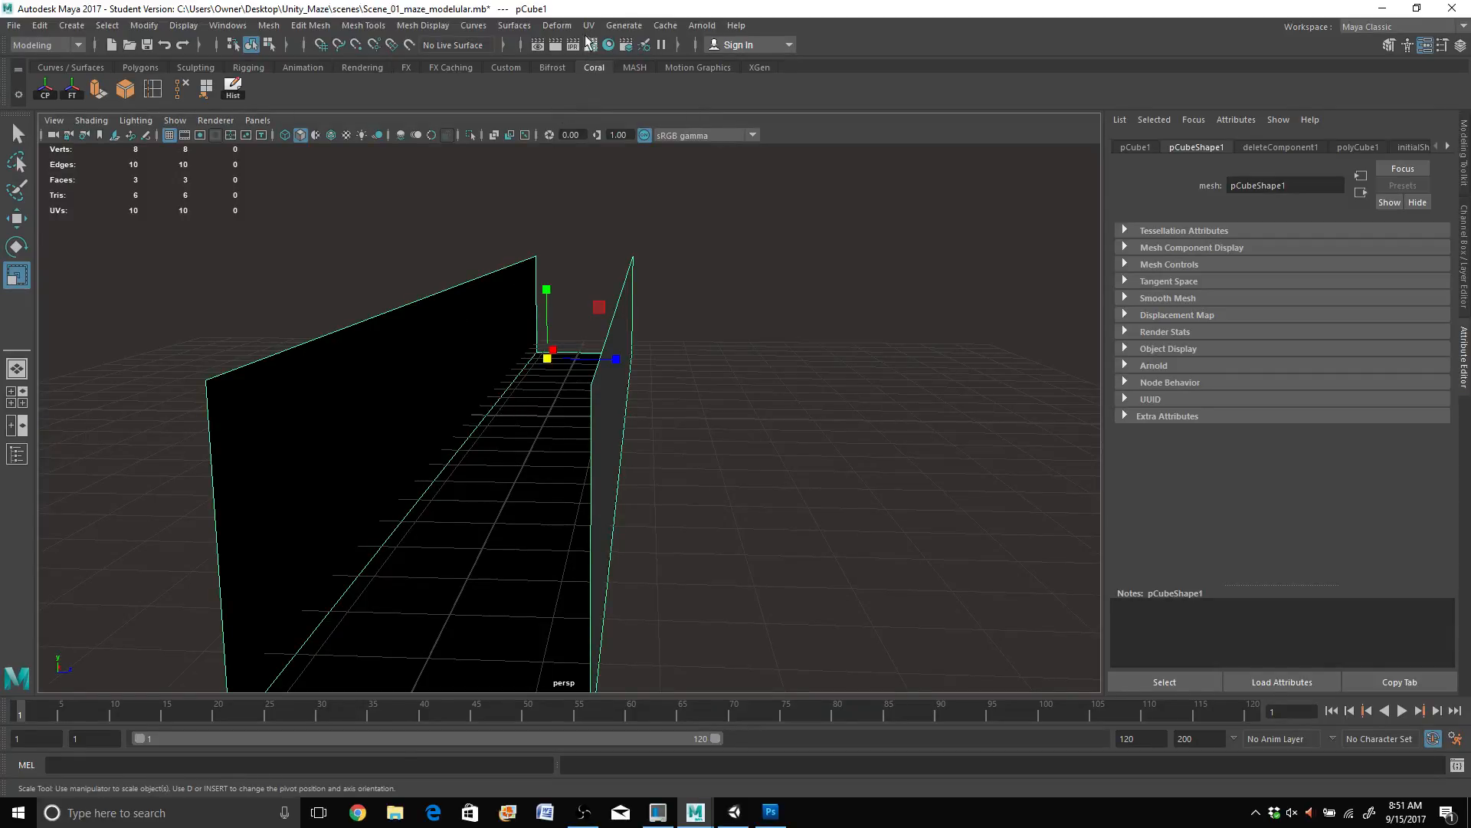
Step: Reverse the normals of the whole corridor mesh so its faces point inward
{"action": "left_click", "coordinate": [585, 26]}
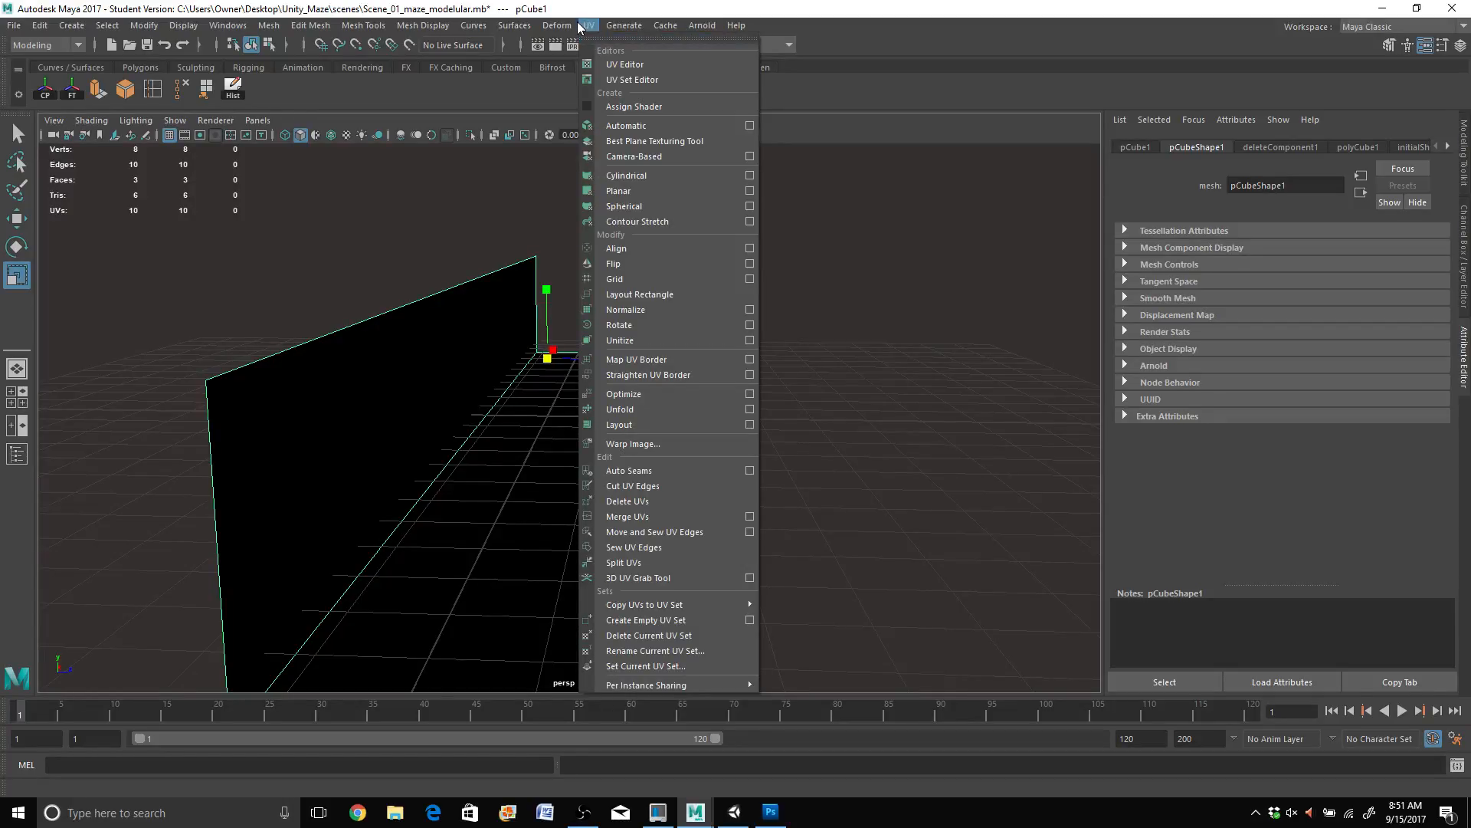
{"action": "left_click", "coordinate": [580, 25]}
{"action": "left_click", "coordinate": [588, 25]}
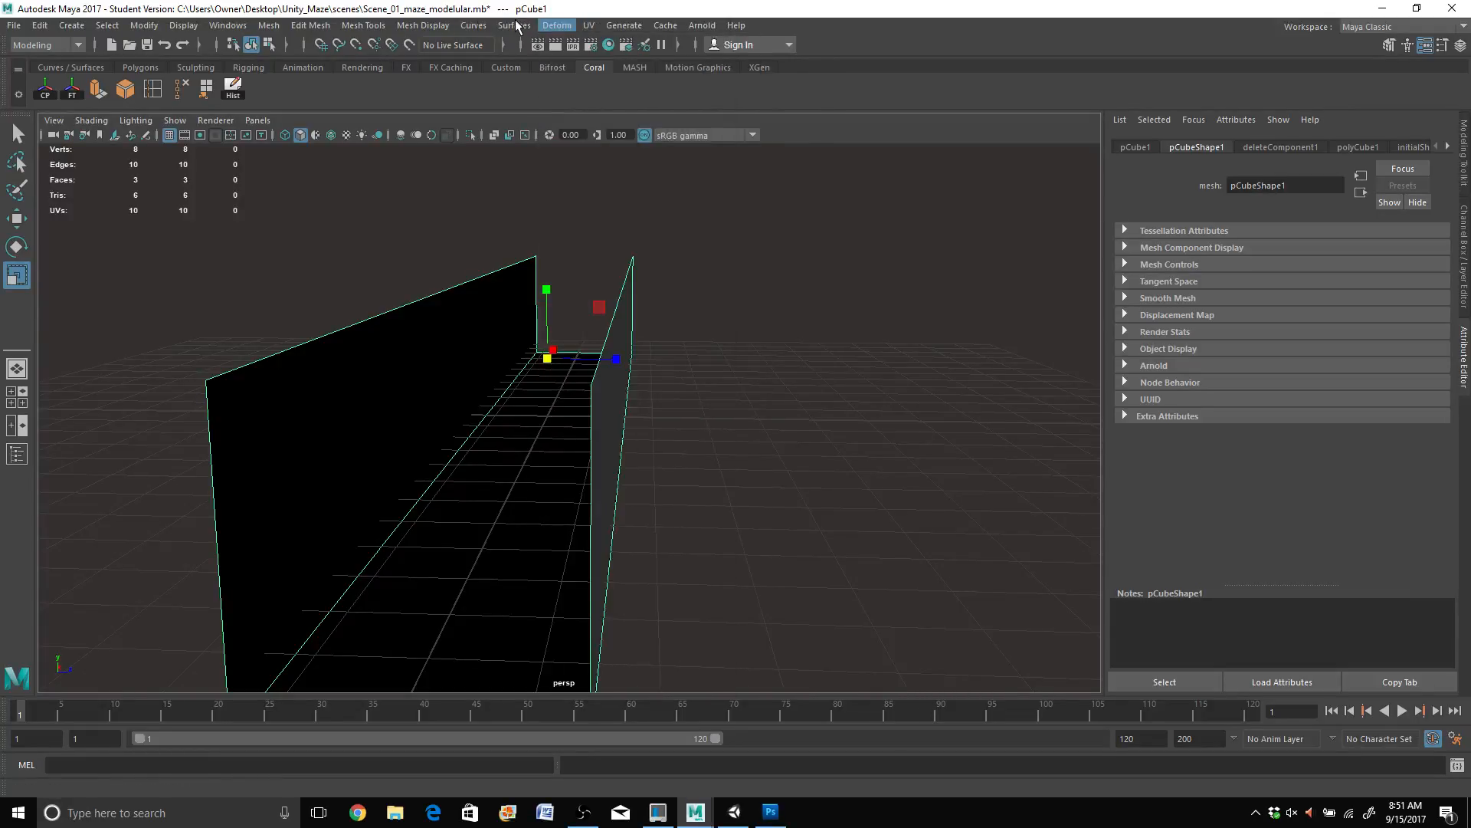
{"action": "left_click", "coordinate": [436, 27]}
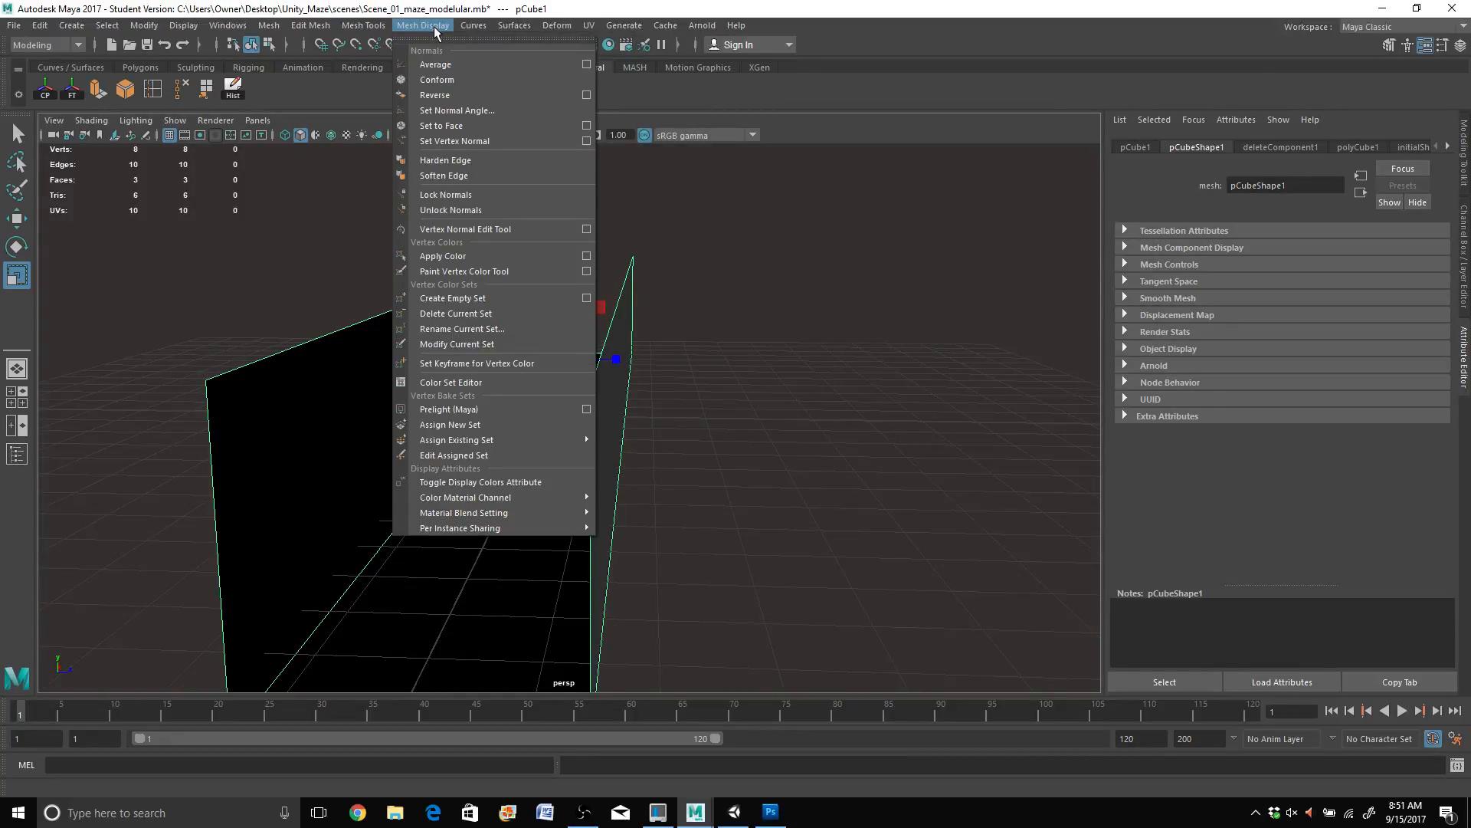
{"action": "left_click", "coordinate": [435, 95]}
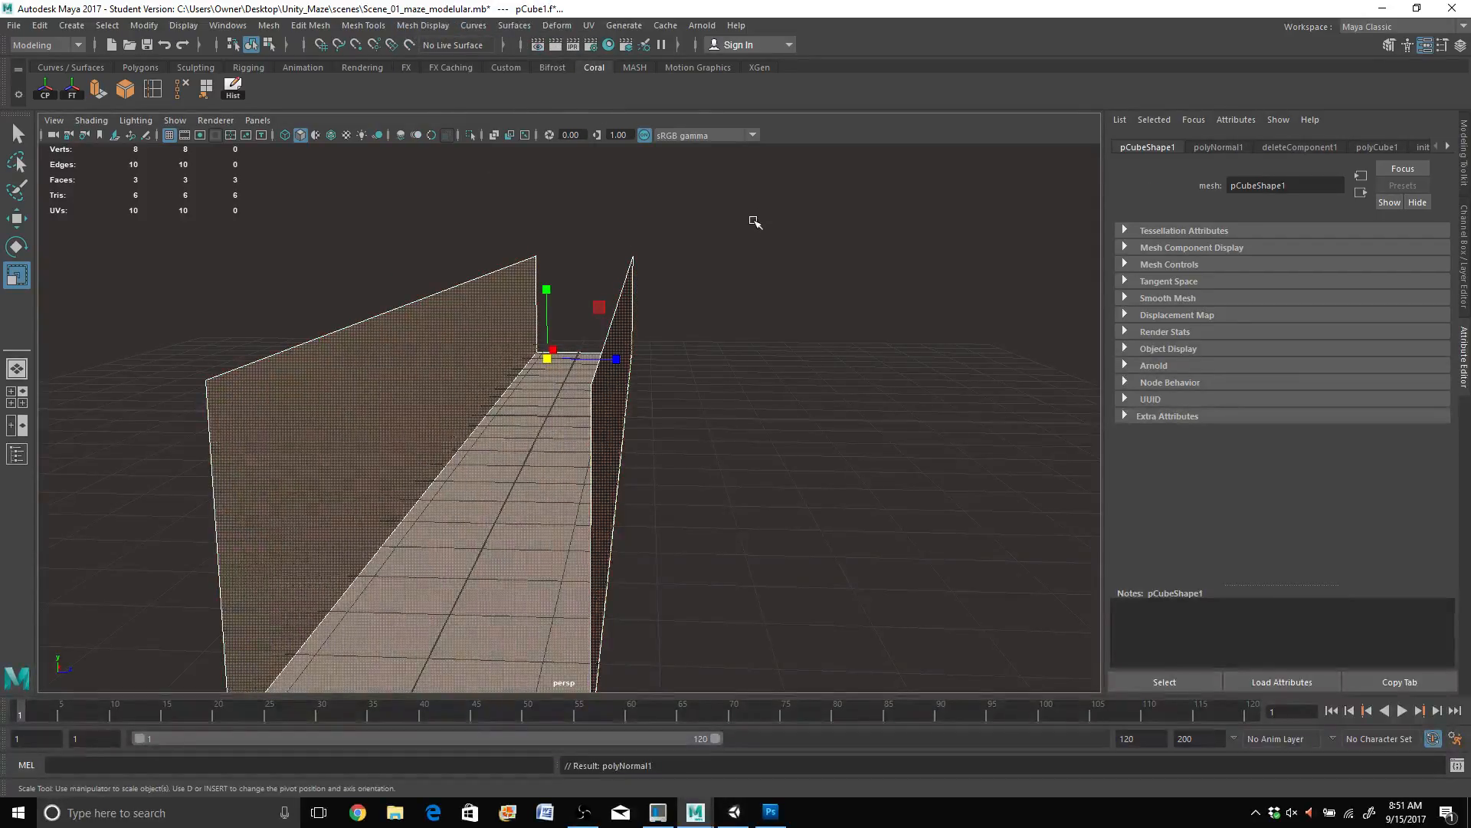
Step: Switch back to object mode and select the whole corridor mesh
{"action": "left_click", "coordinate": [659, 318]}
{"action": "mouse_move", "coordinate": [647, 431]}
{"action": "left_mouse_down", "text": "alt"}
{"action": "mouse_move", "coordinate": [618, 431]}
{"action": "mouse_move", "coordinate": [672, 424]}
{"action": "mouse_move", "coordinate": [621, 440]}
{"action": "mouse_move", "coordinate": [651, 440]}
{"action": "left_mouse_up", "text": "alt"}
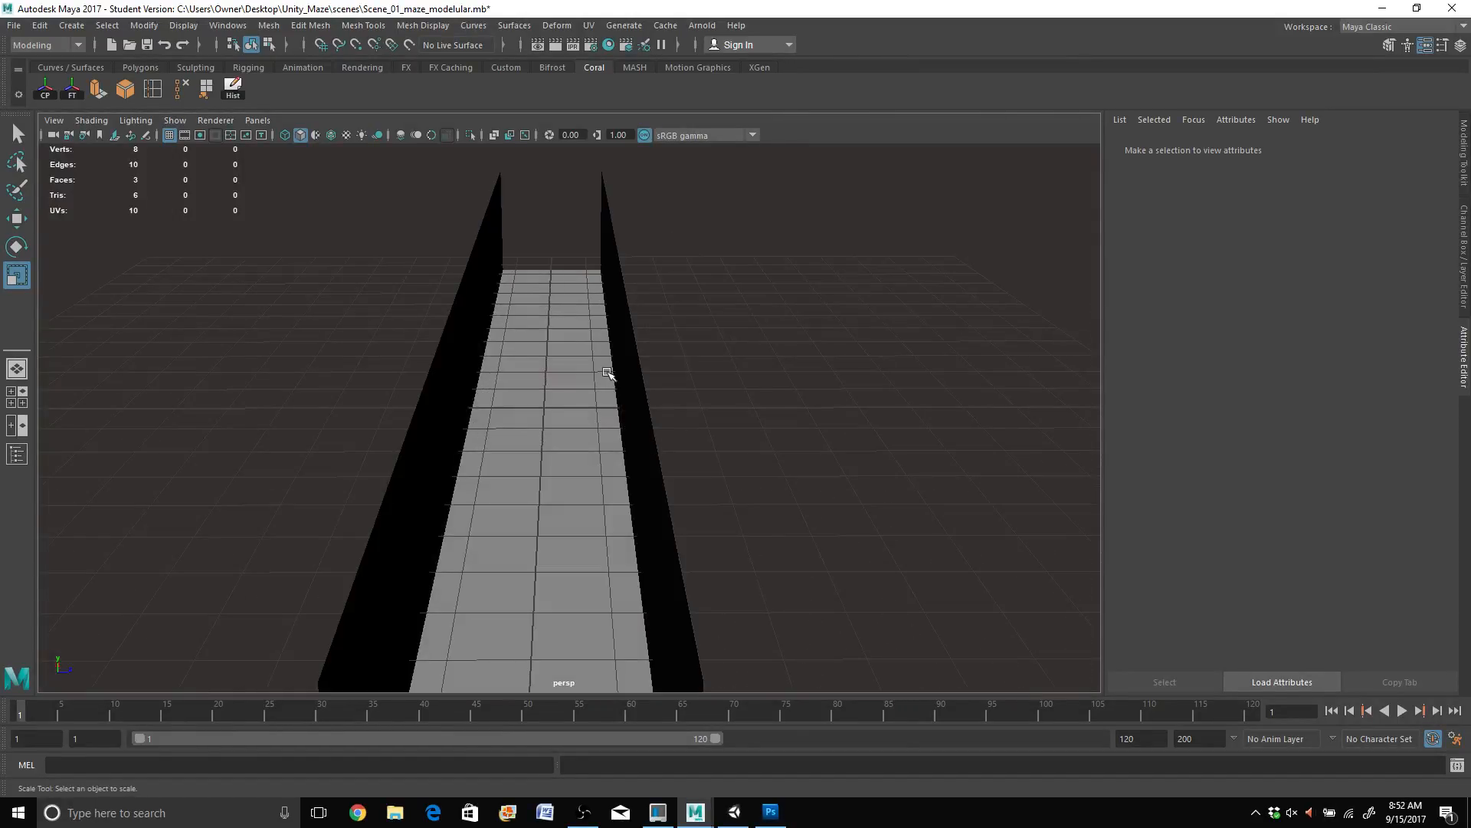
{"action": "right_click_drag", "start_coordinate": [624, 354], "coordinate": [592, 391]}
{"action": "left_click", "coordinate": [592, 392]}
{"action": "mouse_move", "coordinate": [801, 434]}
{"action": "left_mouse_down", "text": "alt"}
{"action": "mouse_move", "coordinate": [784, 430]}
{"action": "mouse_move", "coordinate": [802, 430]}
{"action": "left_mouse_up", "text": "alt"}
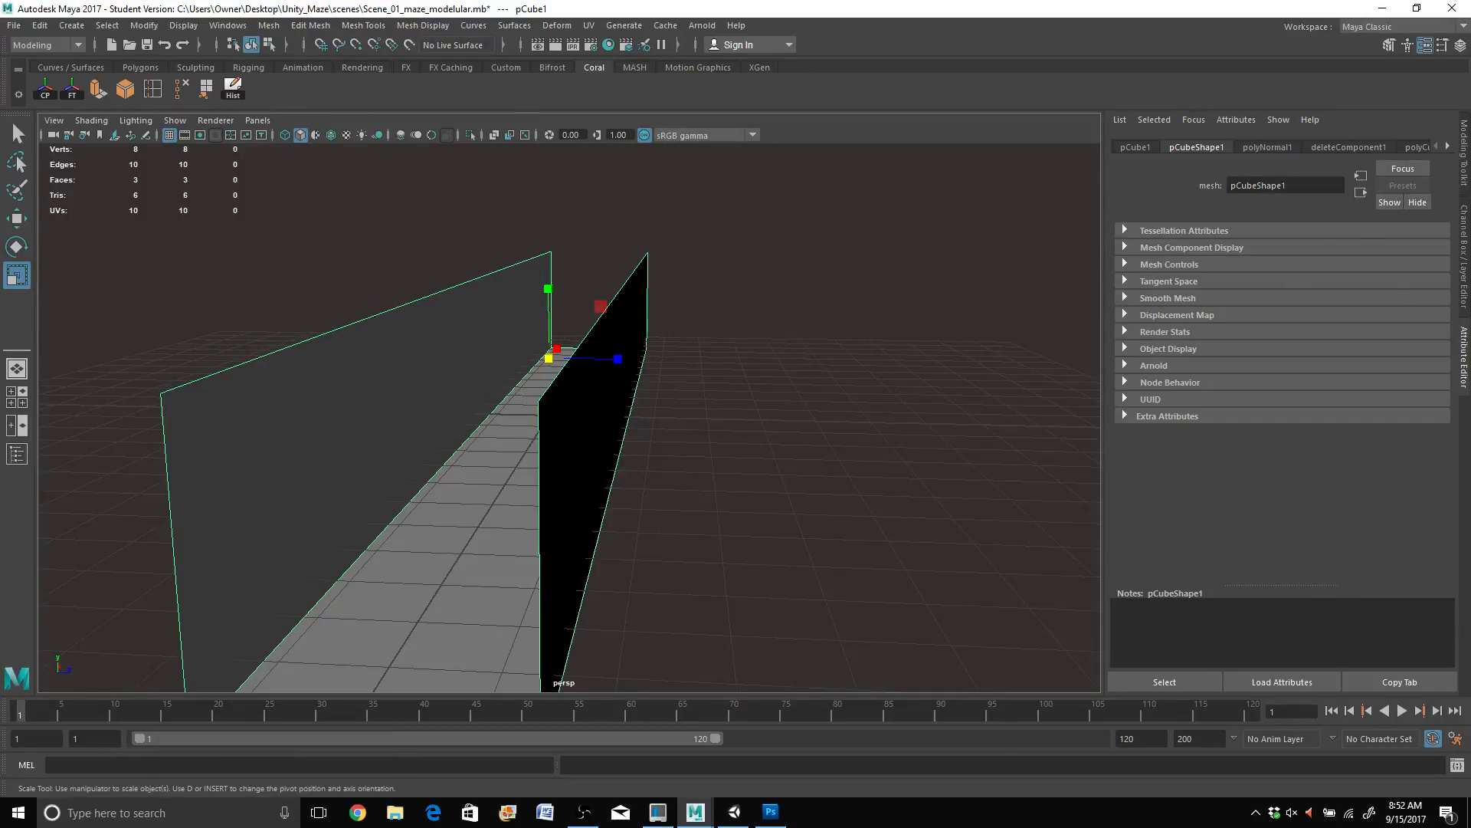
Step: Show the Outliner and rename the corridor object mesh_Corridor_01
{"action": "left_click", "coordinate": [16, 458]}
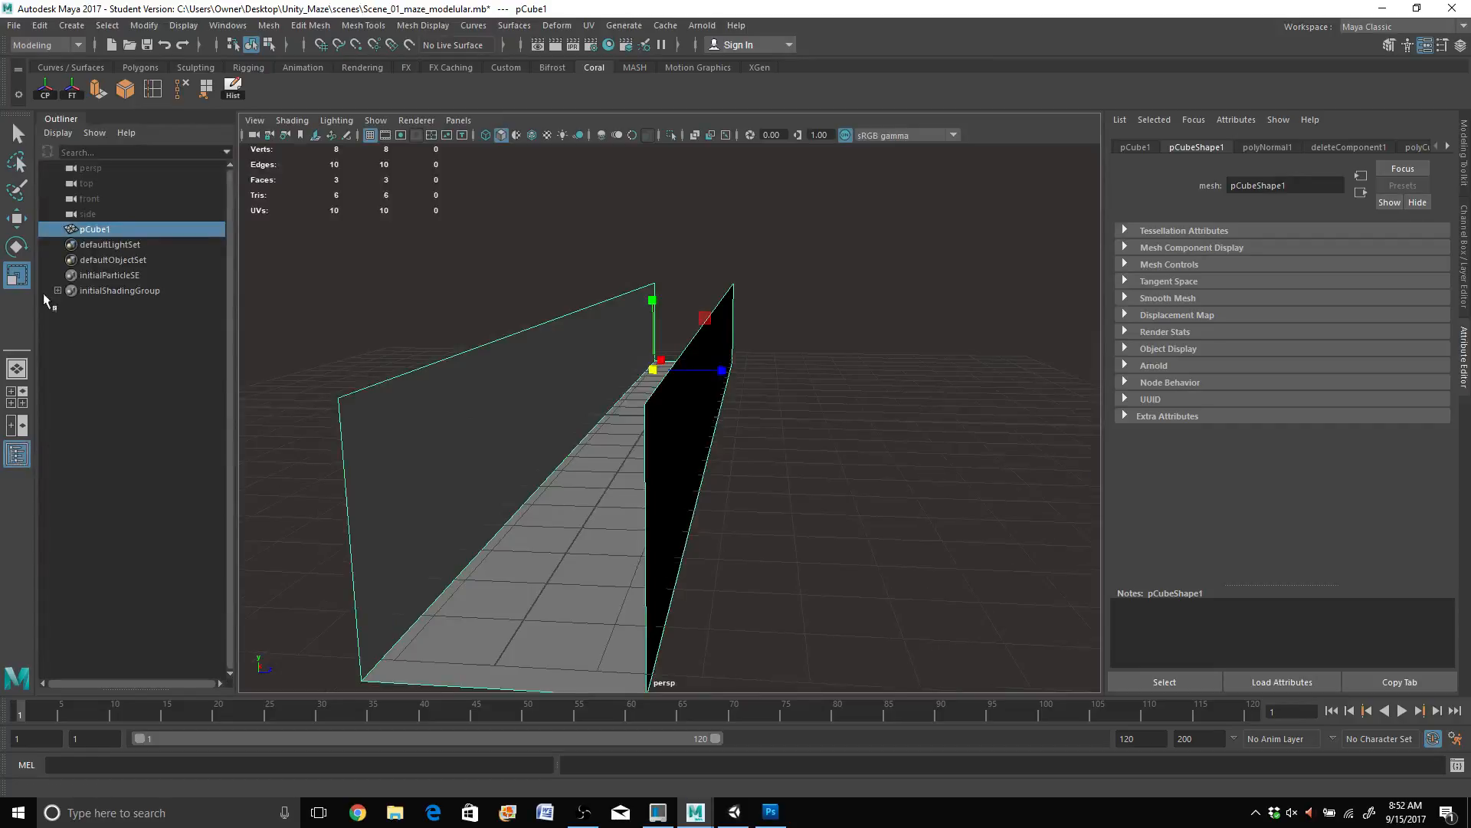
{"action": "left_click", "coordinate": [100, 232]}
{"action": "double_click", "coordinate": [100, 231]}
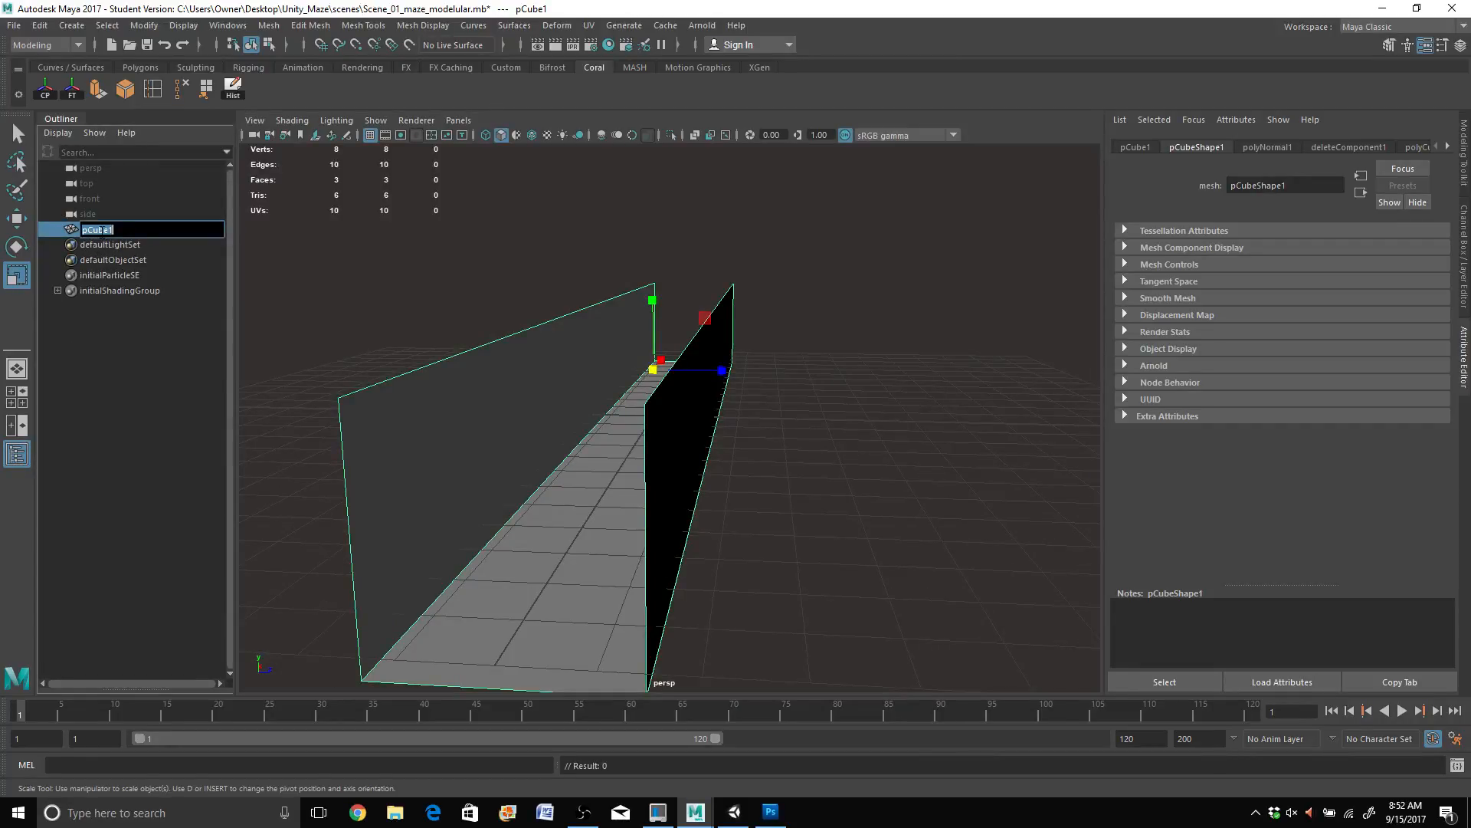
{"action": "type", "text": "mesh_Corridor_01"}
{"action": "key", "text": "Return"}
{"action": "scroll", "coordinate": [460, 341], "scroll_direction": "down", "scroll_amount": 3}
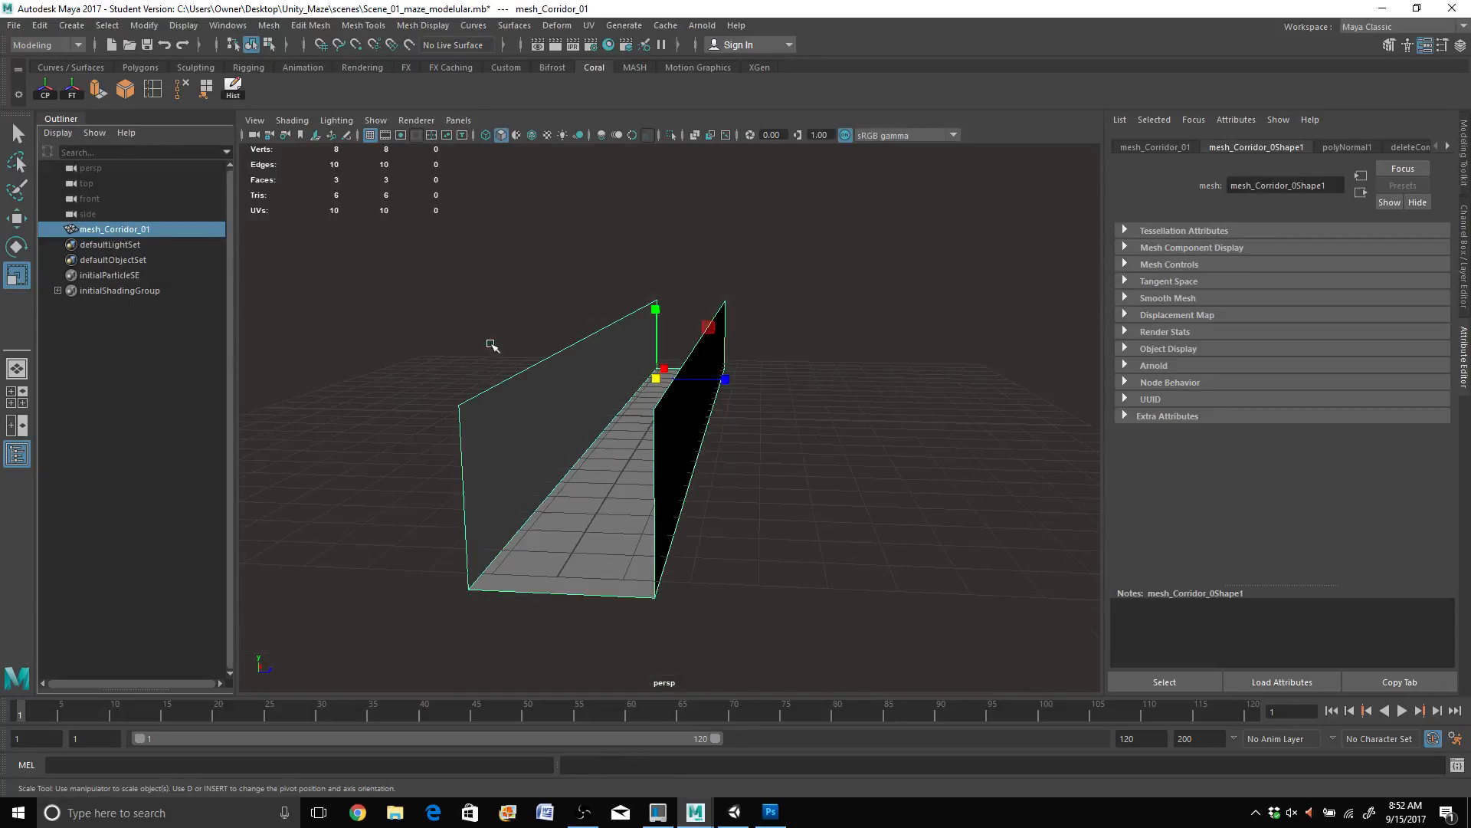
{"action": "left_click_drag", "start_coordinate": [545, 338], "coordinate": [573, 364], "text": "alt"}
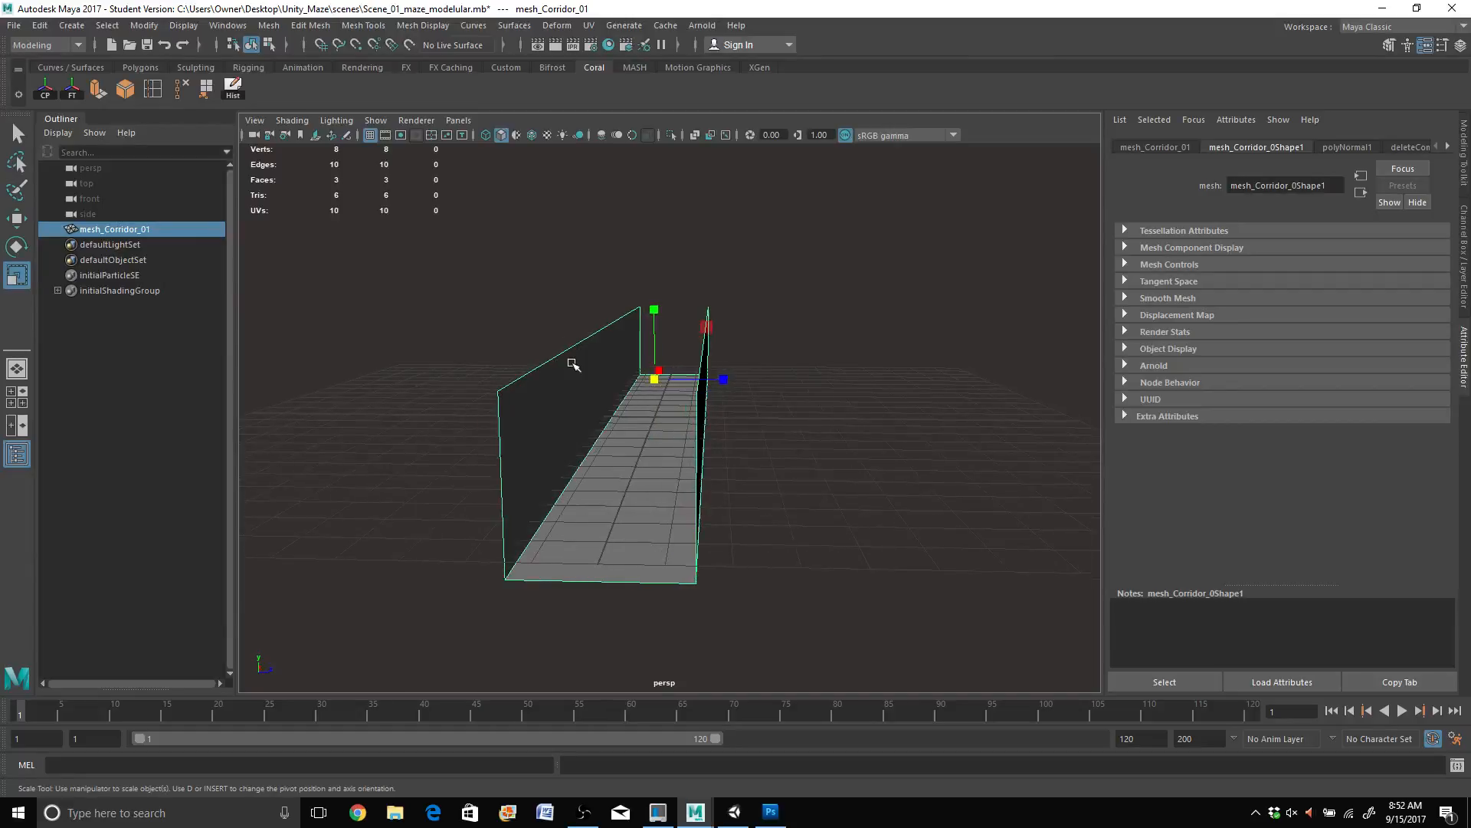
{"action": "scroll", "coordinate": [572, 361], "scroll_direction": "up", "scroll_amount": 3}
{"action": "middle_click_drag", "start_coordinate": [762, 312], "coordinate": [867, 317], "text": "alt"}
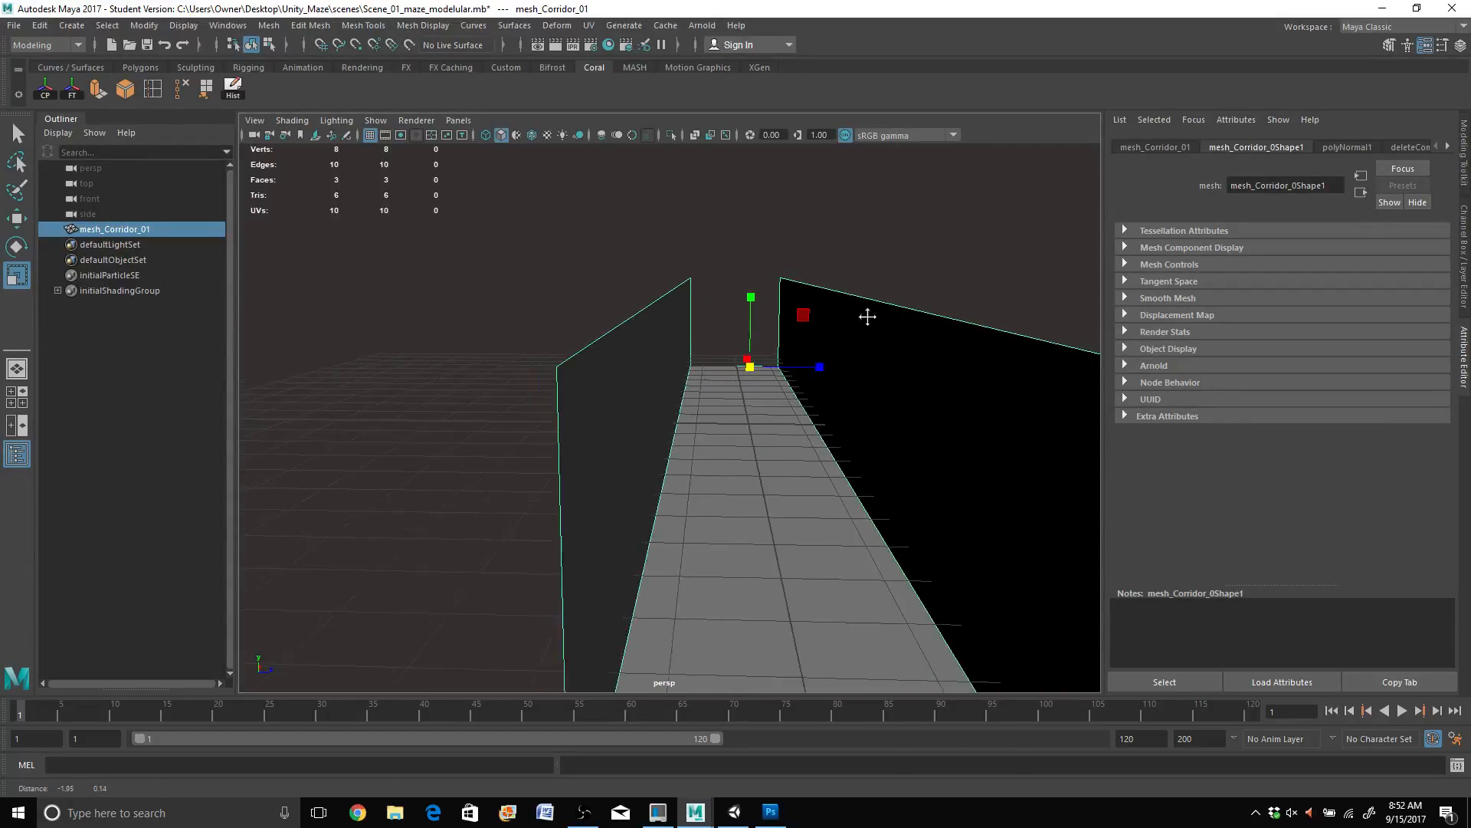
{"action": "left_click_drag", "start_coordinate": [868, 317], "coordinate": [767, 322], "text": "alt"}
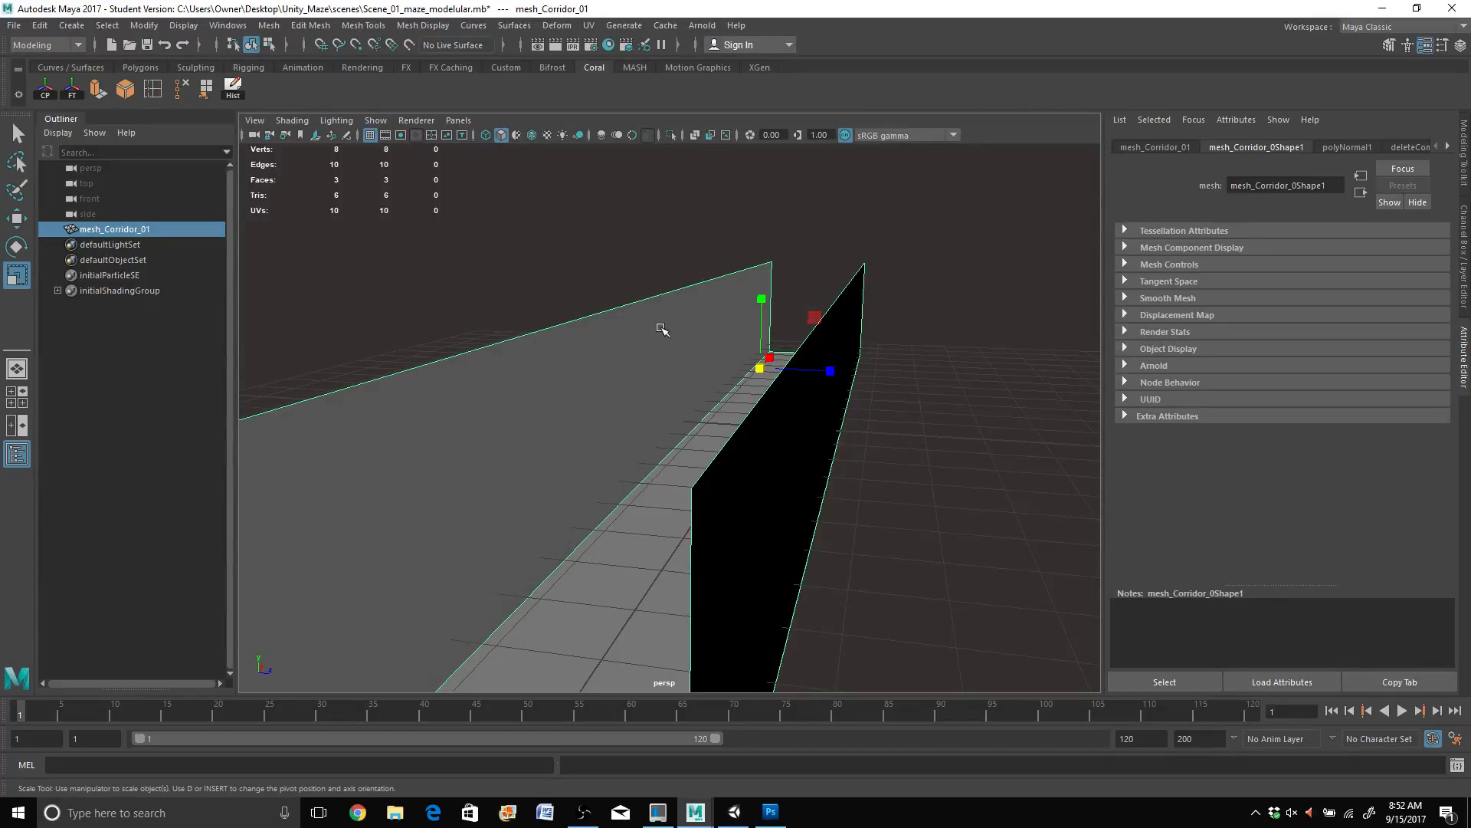
{"action": "scroll", "coordinate": [693, 341], "scroll_direction": "down", "scroll_amount": 5}
{"action": "scroll", "coordinate": [684, 403], "scroll_direction": "up", "scroll_amount": 2}
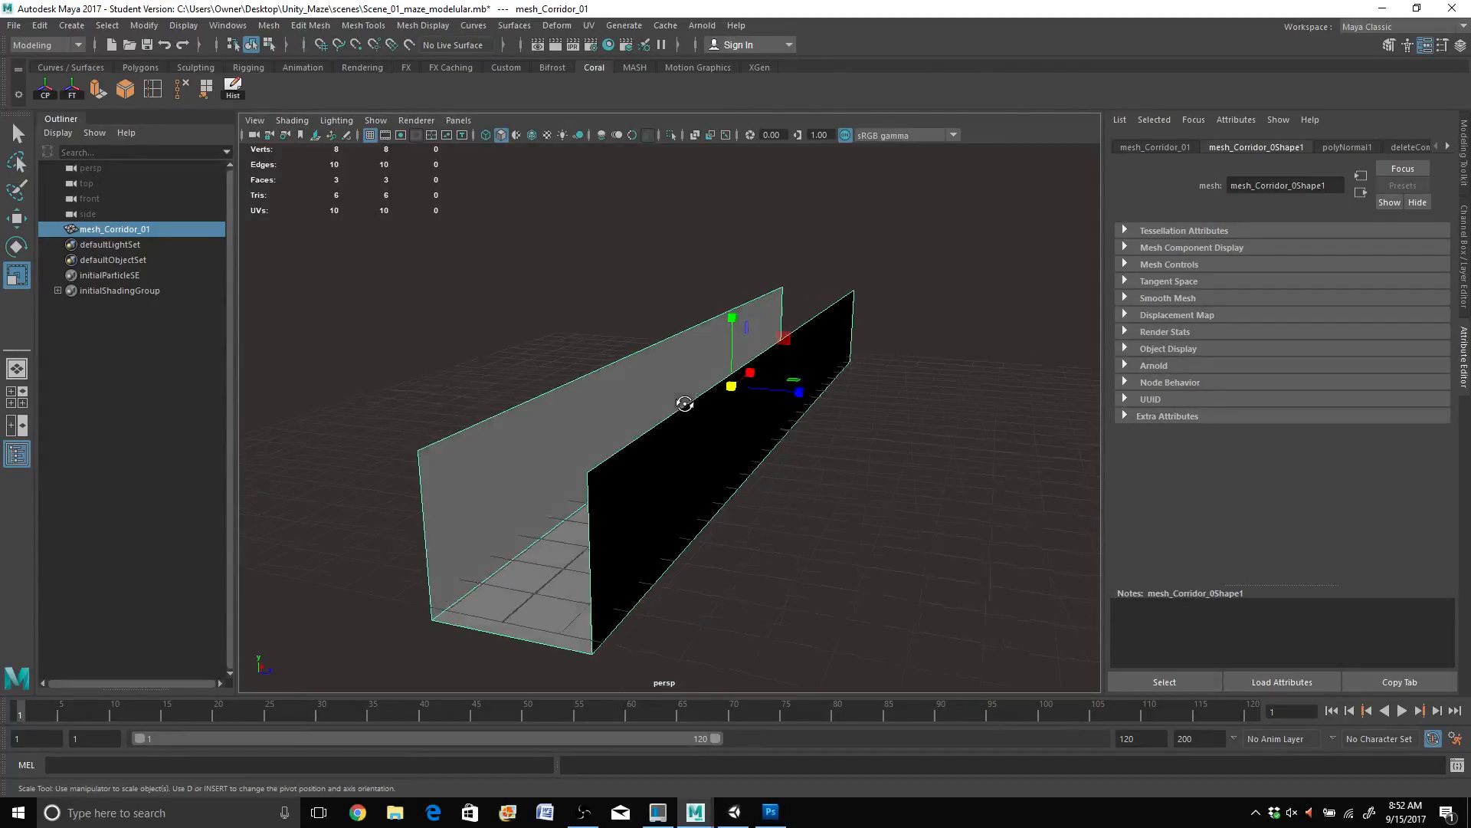
{"action": "mouse_move", "coordinate": [684, 403]}
{"action": "left_mouse_down", "text": "alt"}
{"action": "mouse_move", "coordinate": [709, 412]}
{"action": "mouse_move", "coordinate": [696, 397]}
{"action": "left_mouse_up", "text": "alt"}
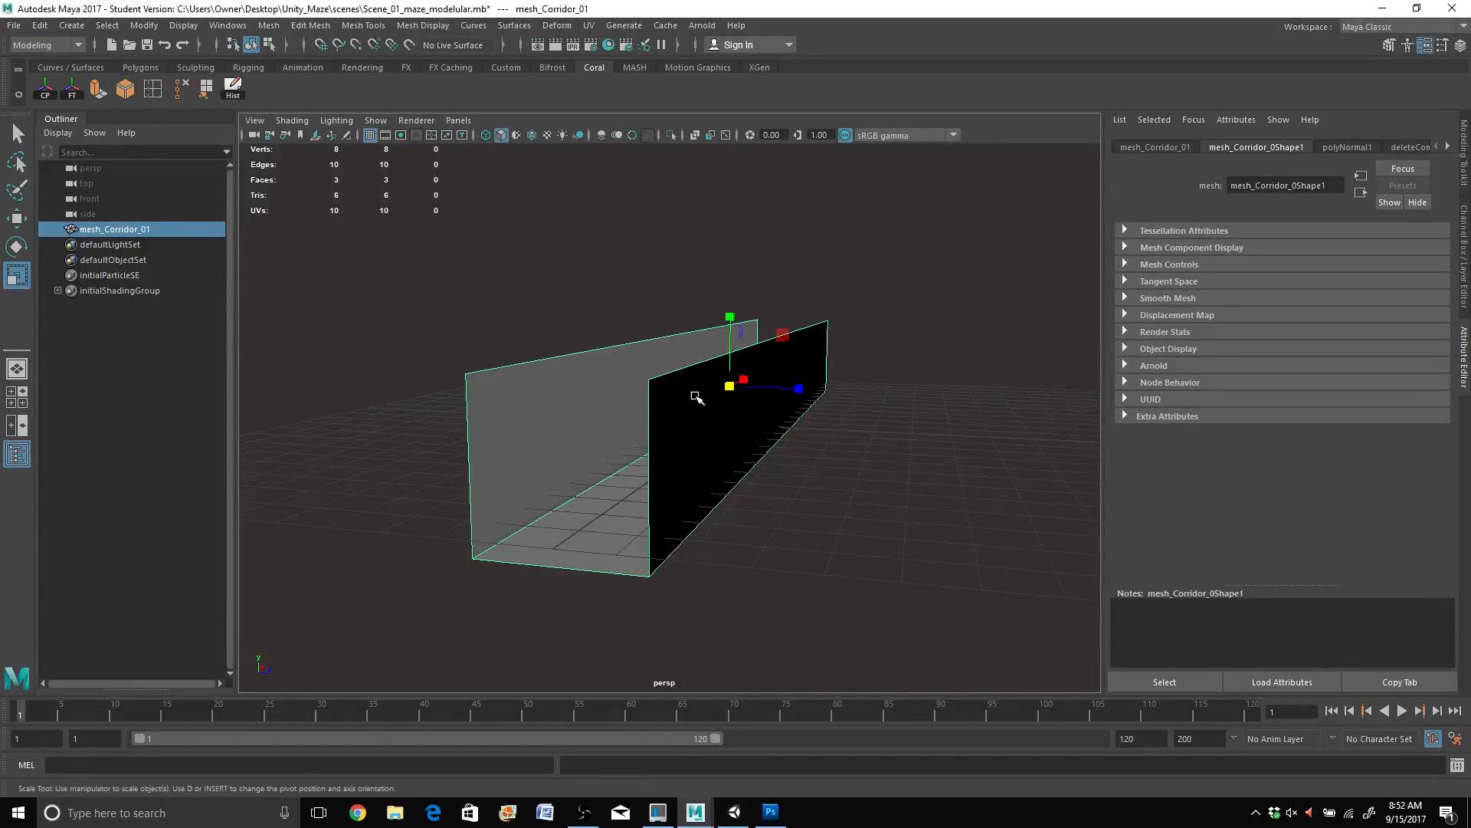
{"action": "scroll", "coordinate": [695, 397], "scroll_direction": "up", "scroll_amount": 2}
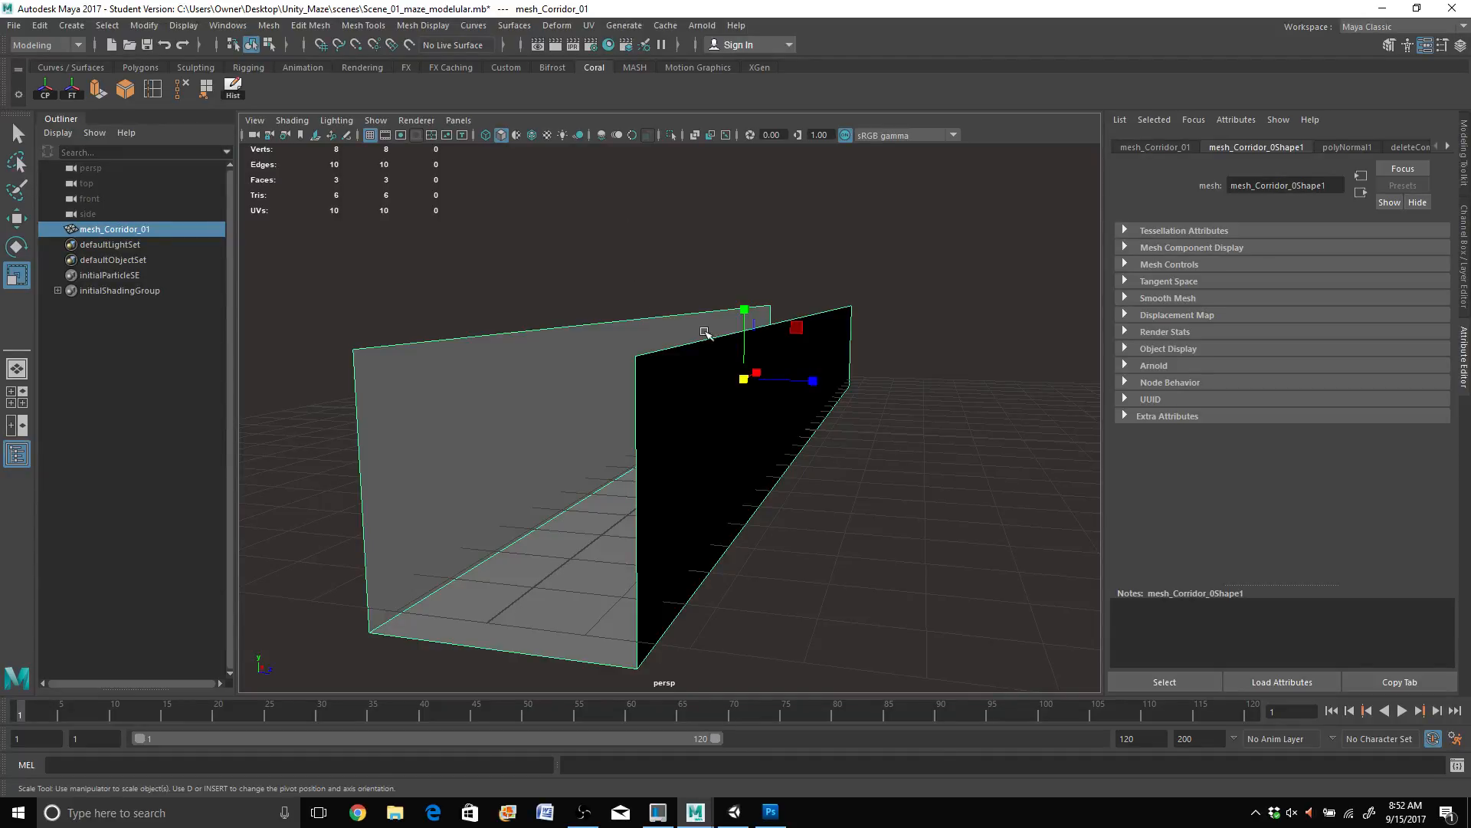
{"action": "middle_click_drag", "start_coordinate": [704, 335], "coordinate": [767, 330], "text": "alt"}
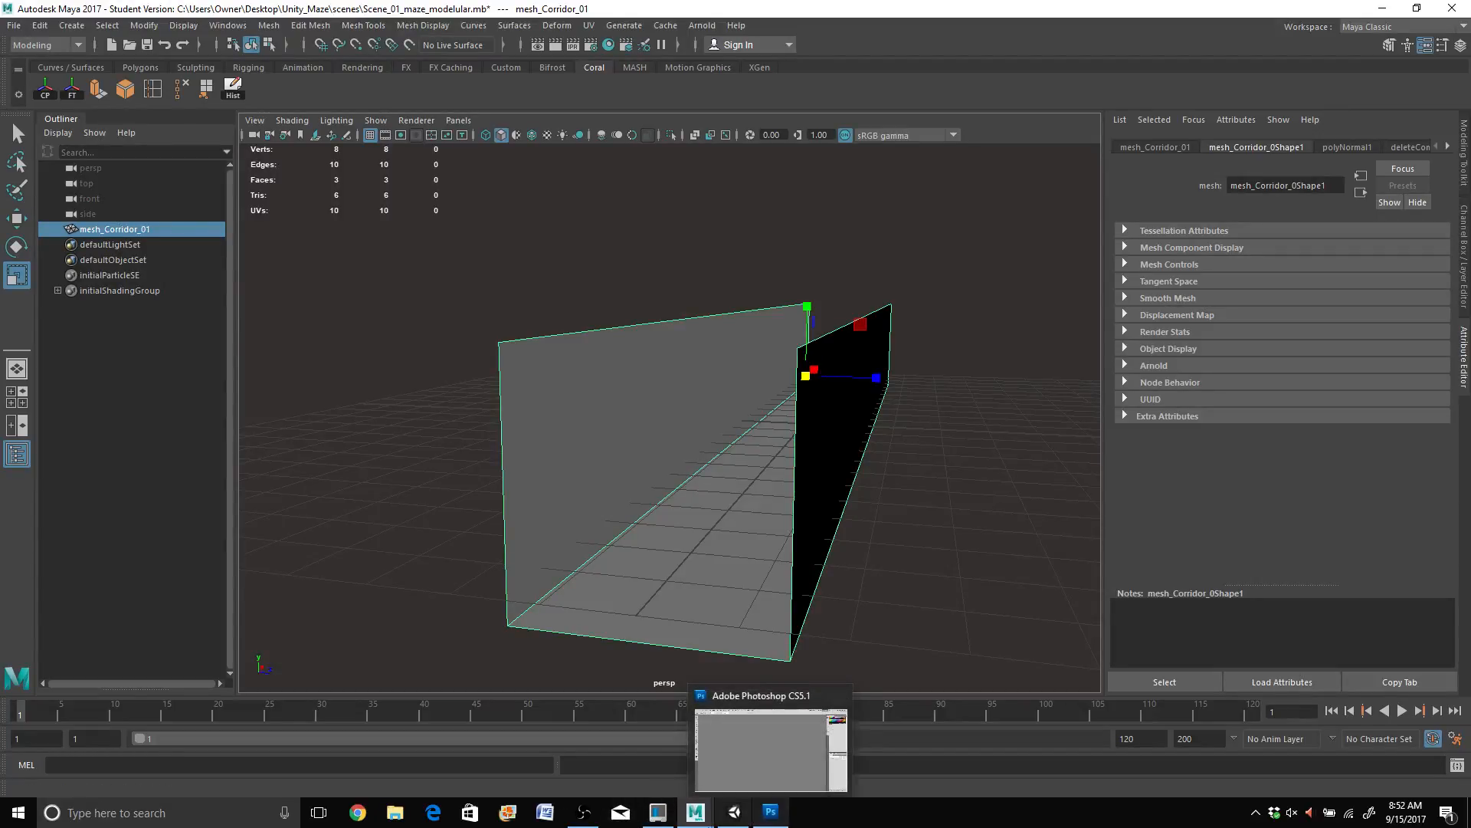
Step: Switch to Chrome and start saving the rusty blue-grey metal panel image from the sci-fi wall texture results
{"action": "left_click", "coordinate": [358, 816]}
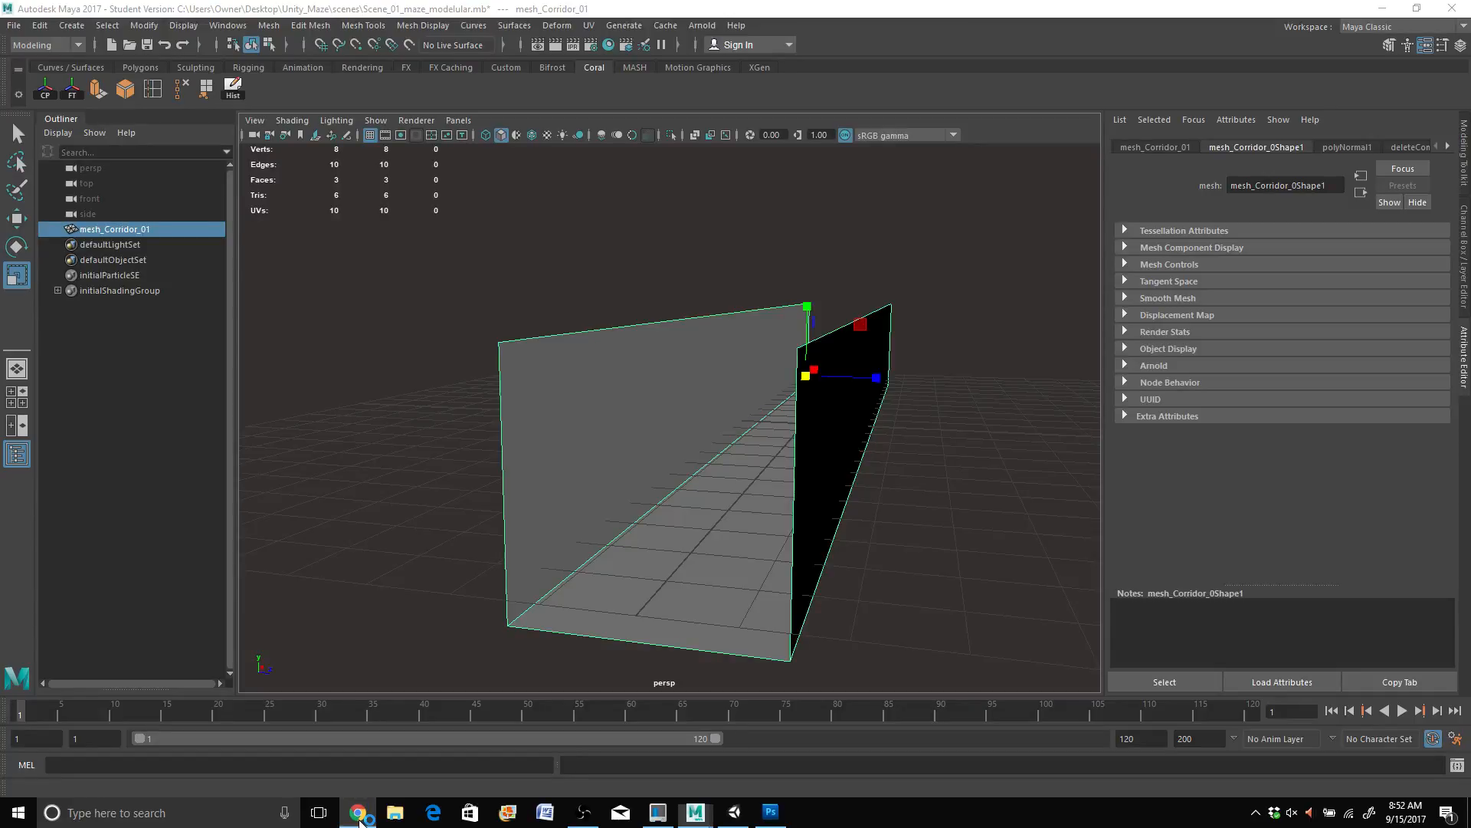
{"action": "left_click", "coordinate": [358, 812]}
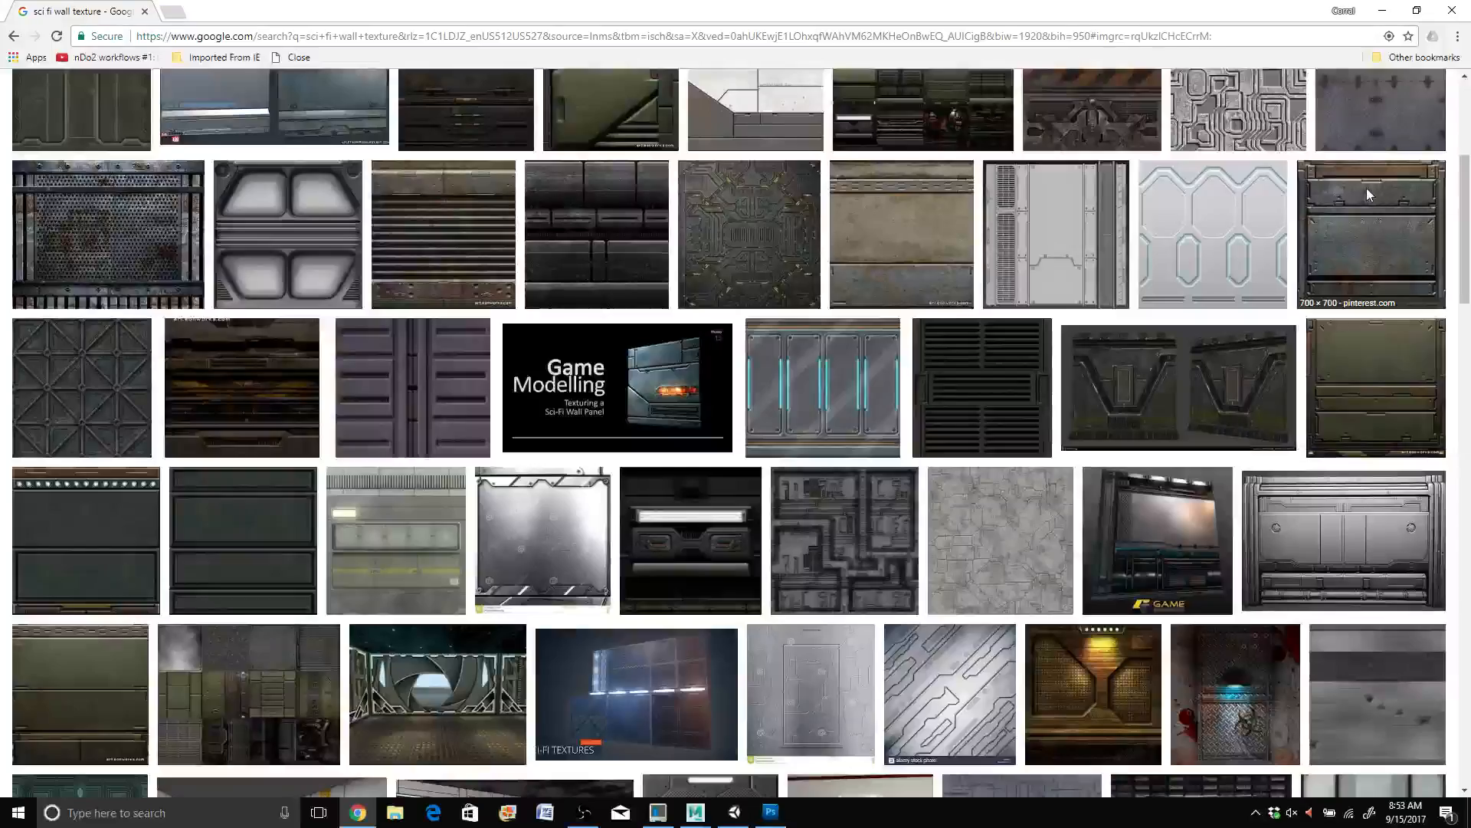
{"action": "left_click", "coordinate": [1368, 253]}
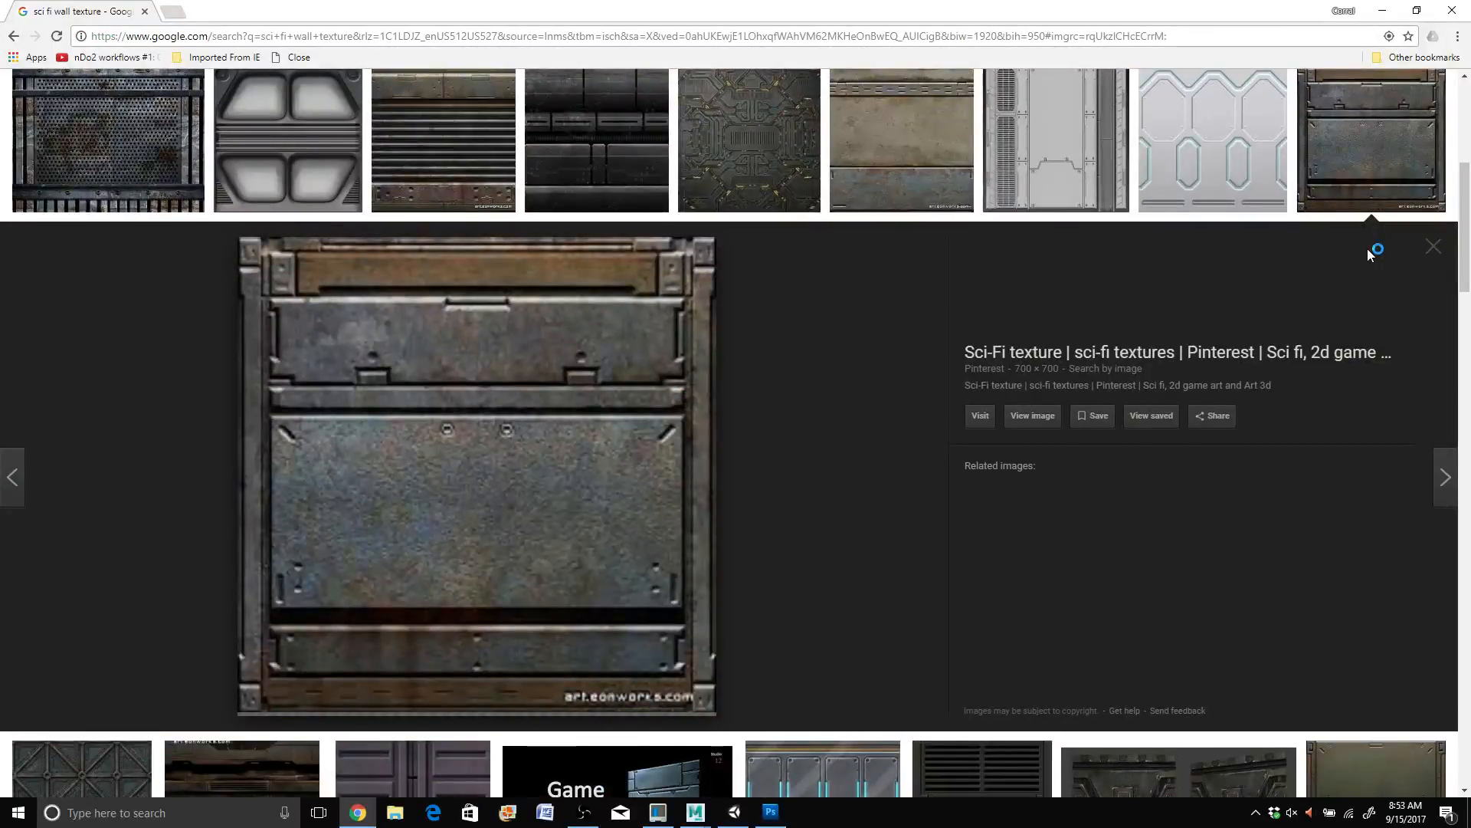
{"action": "right_click", "coordinate": [454, 394]}
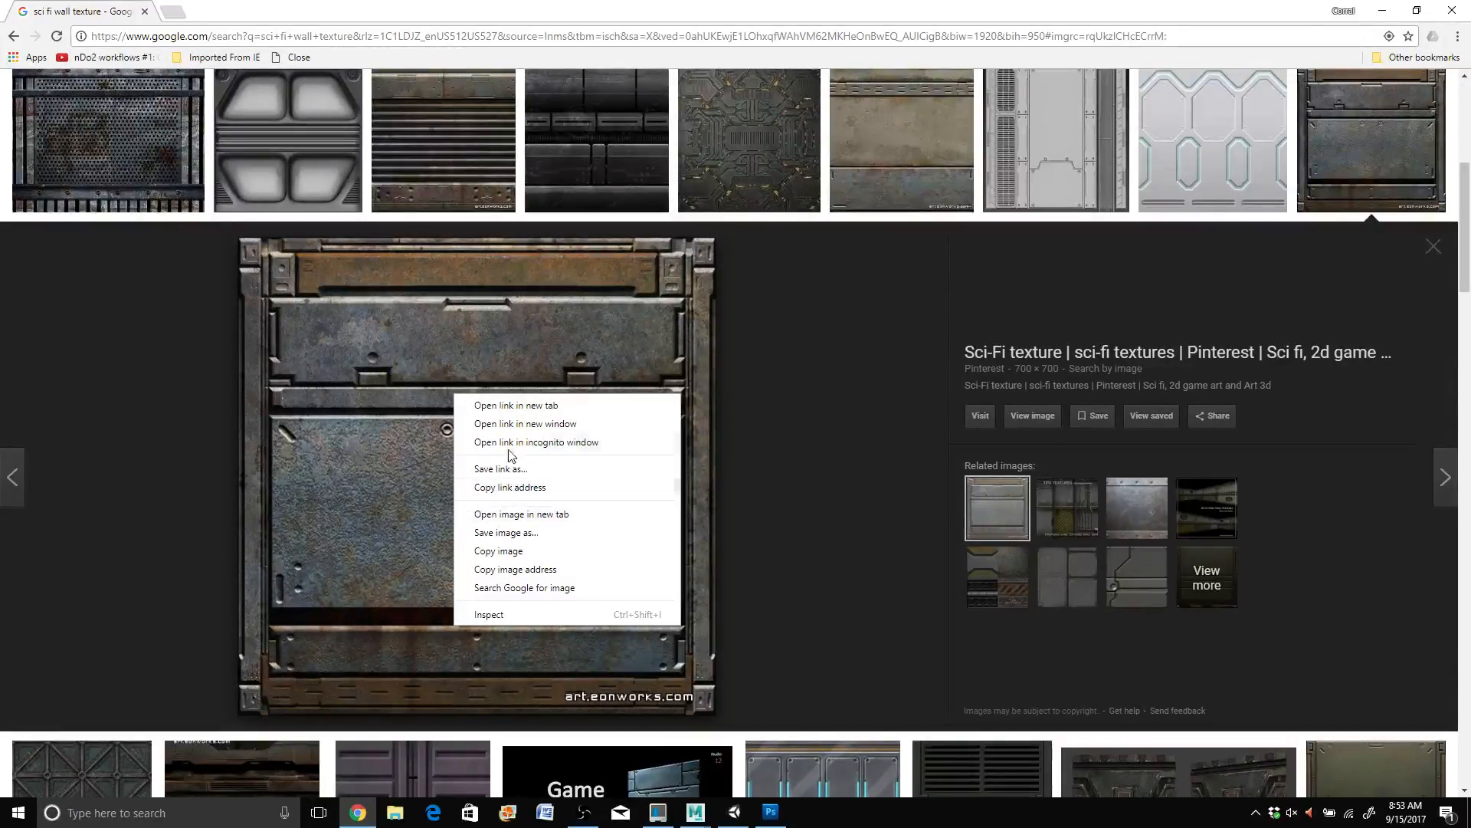
{"action": "left_click", "coordinate": [505, 535]}
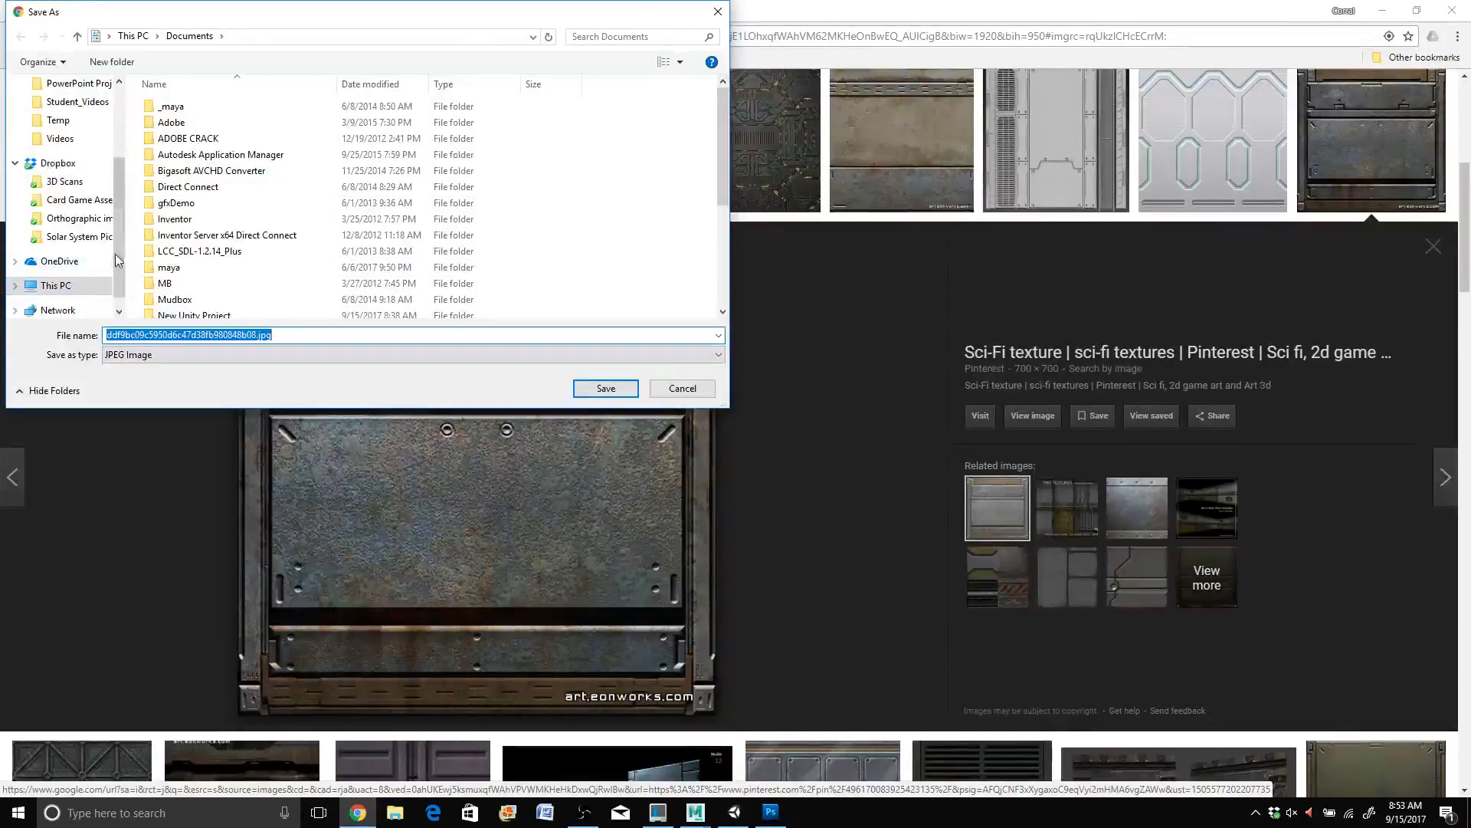
Step: Choose the sourceimages folder of the Unity_Maze project on the Desktop as the save location
{"action": "left_click_drag", "start_coordinate": [115, 247], "coordinate": [110, 259]}
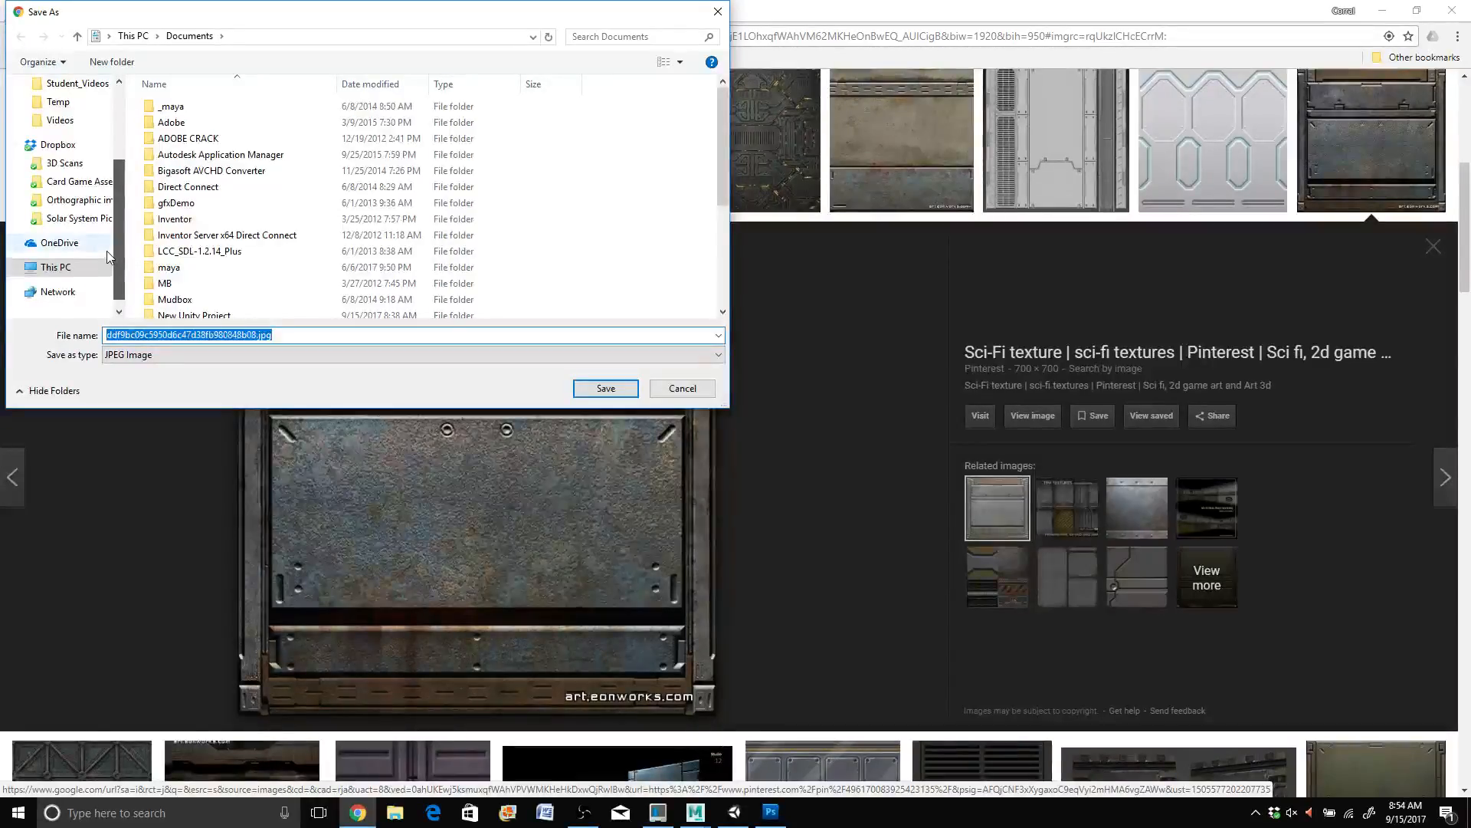
{"action": "scroll", "coordinate": [118, 231], "scroll_direction": "up", "scroll_amount": 3}
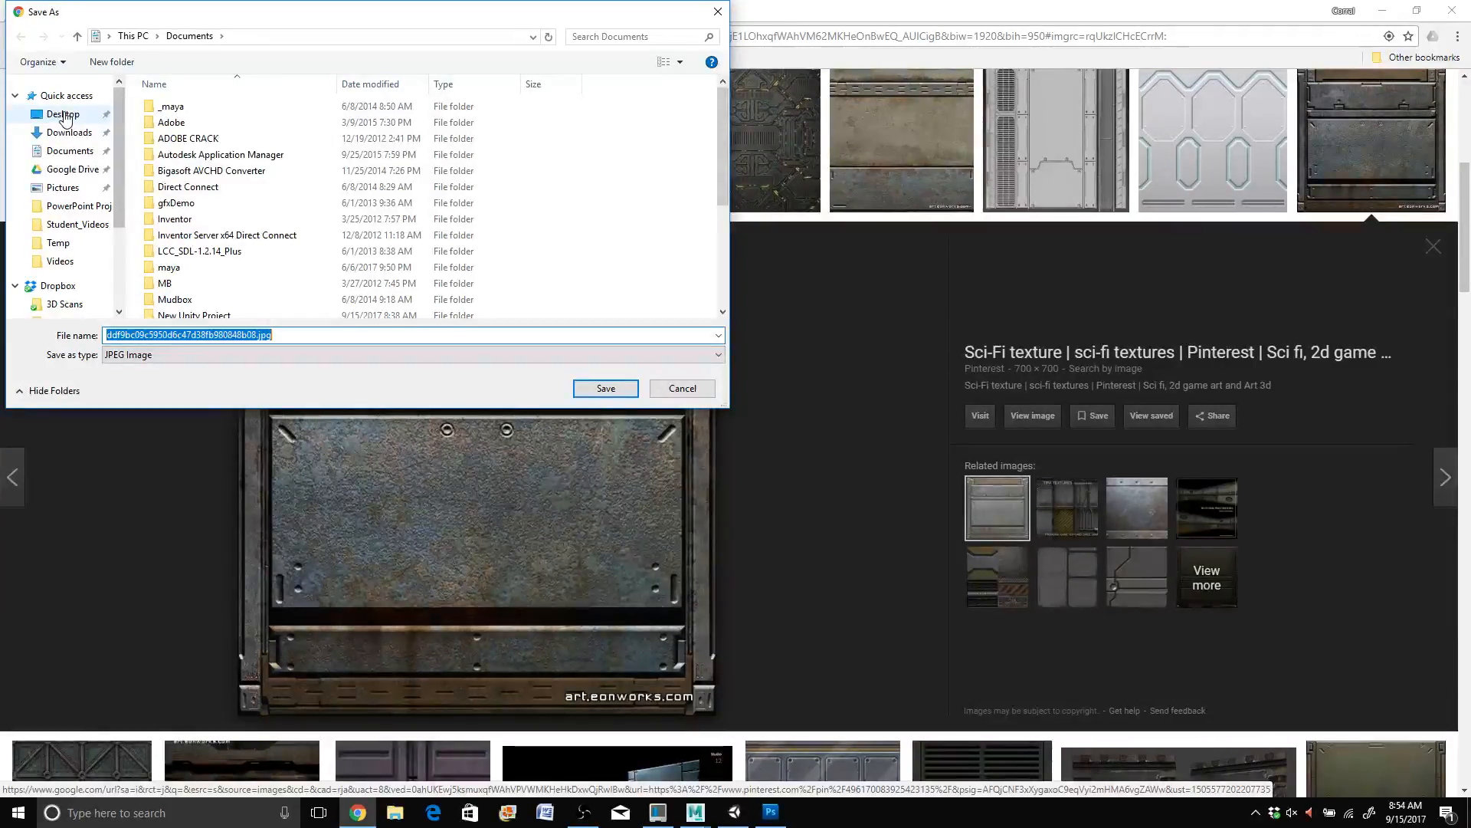
{"action": "left_click", "coordinate": [63, 115]}
{"action": "left_click_drag", "start_coordinate": [728, 140], "coordinate": [694, 237]}
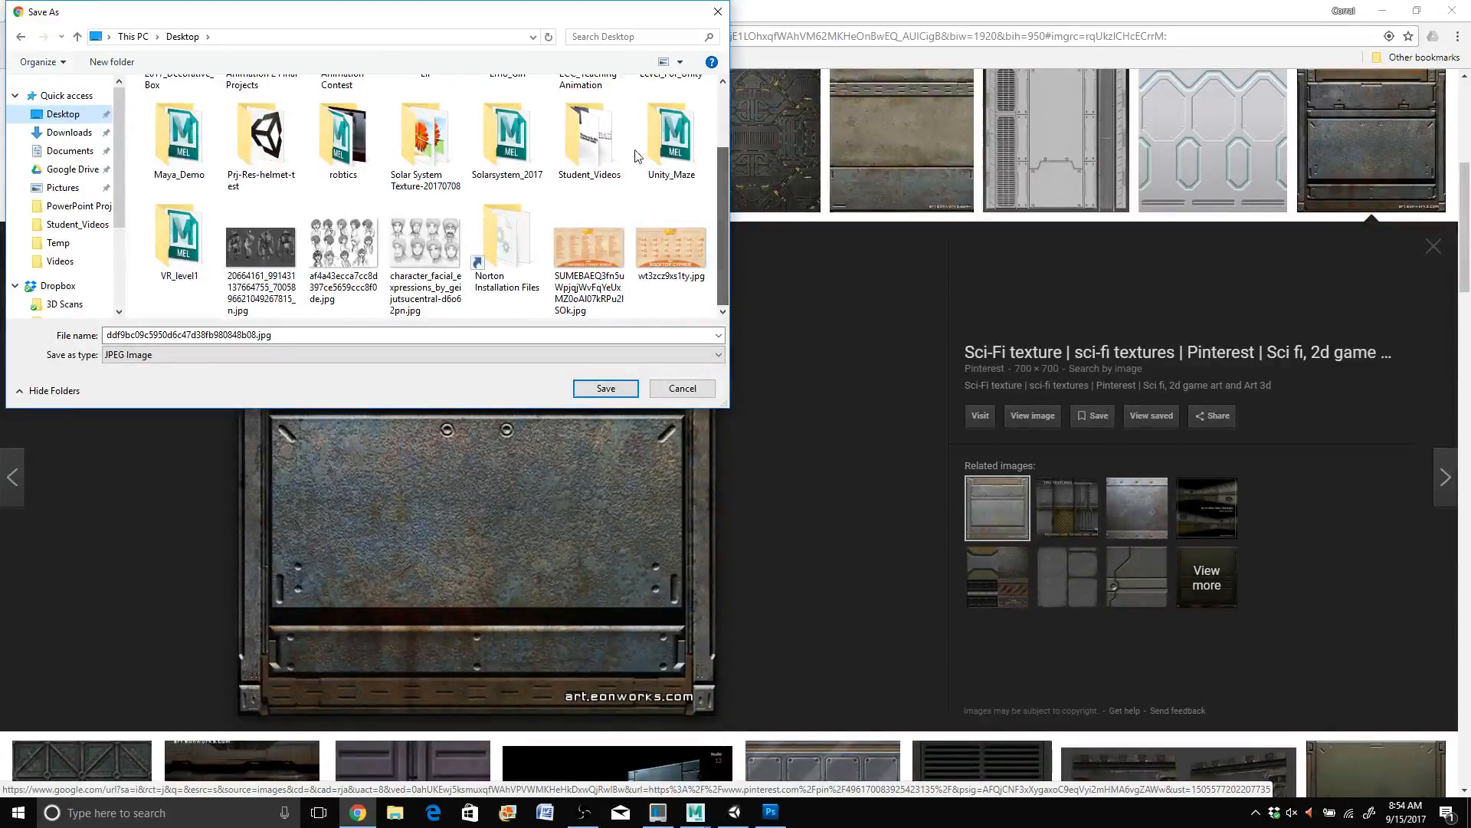
{"action": "double_click", "coordinate": [674, 146]}
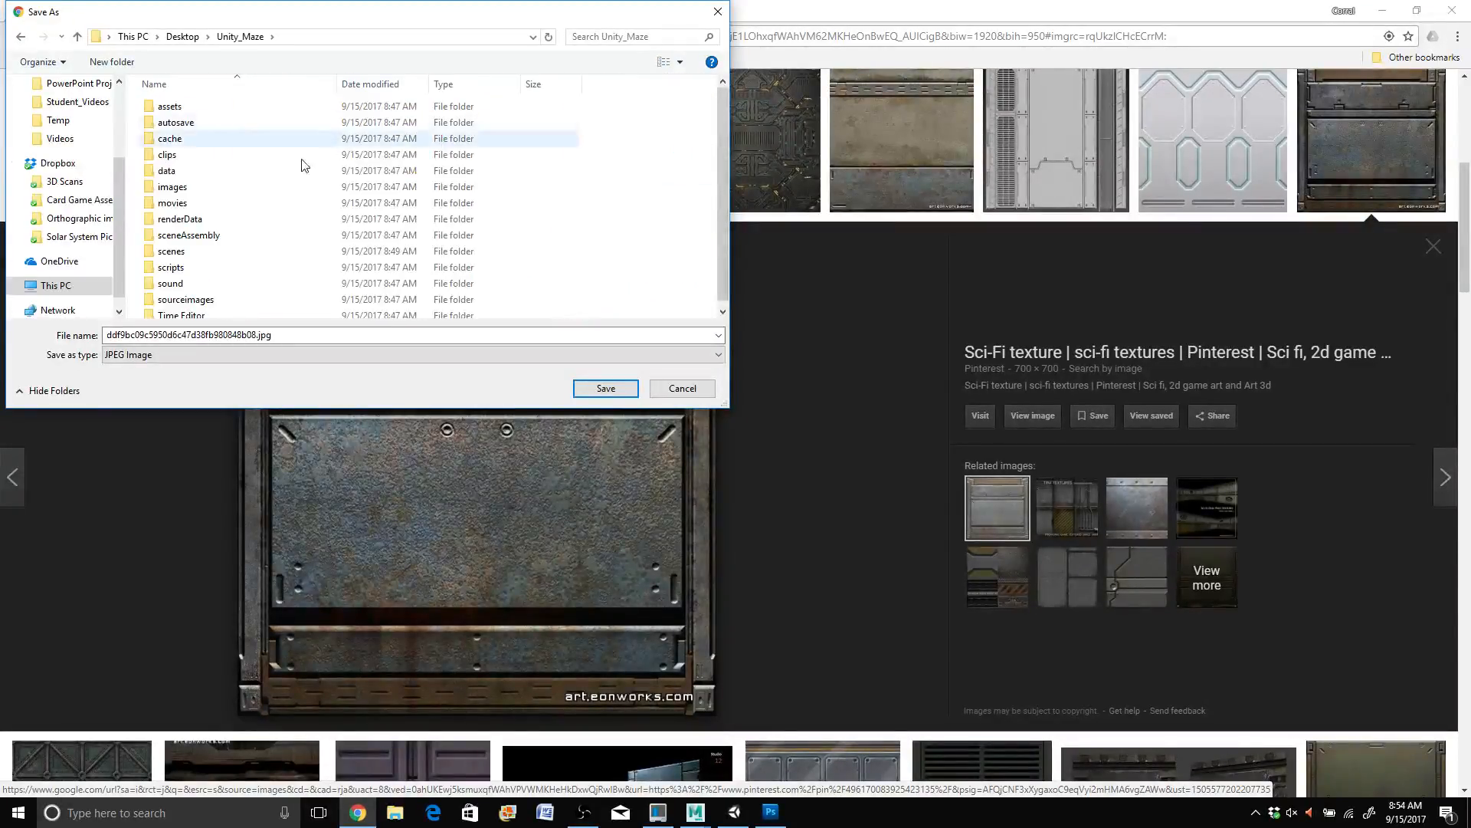
{"action": "double_click", "coordinate": [196, 300]}
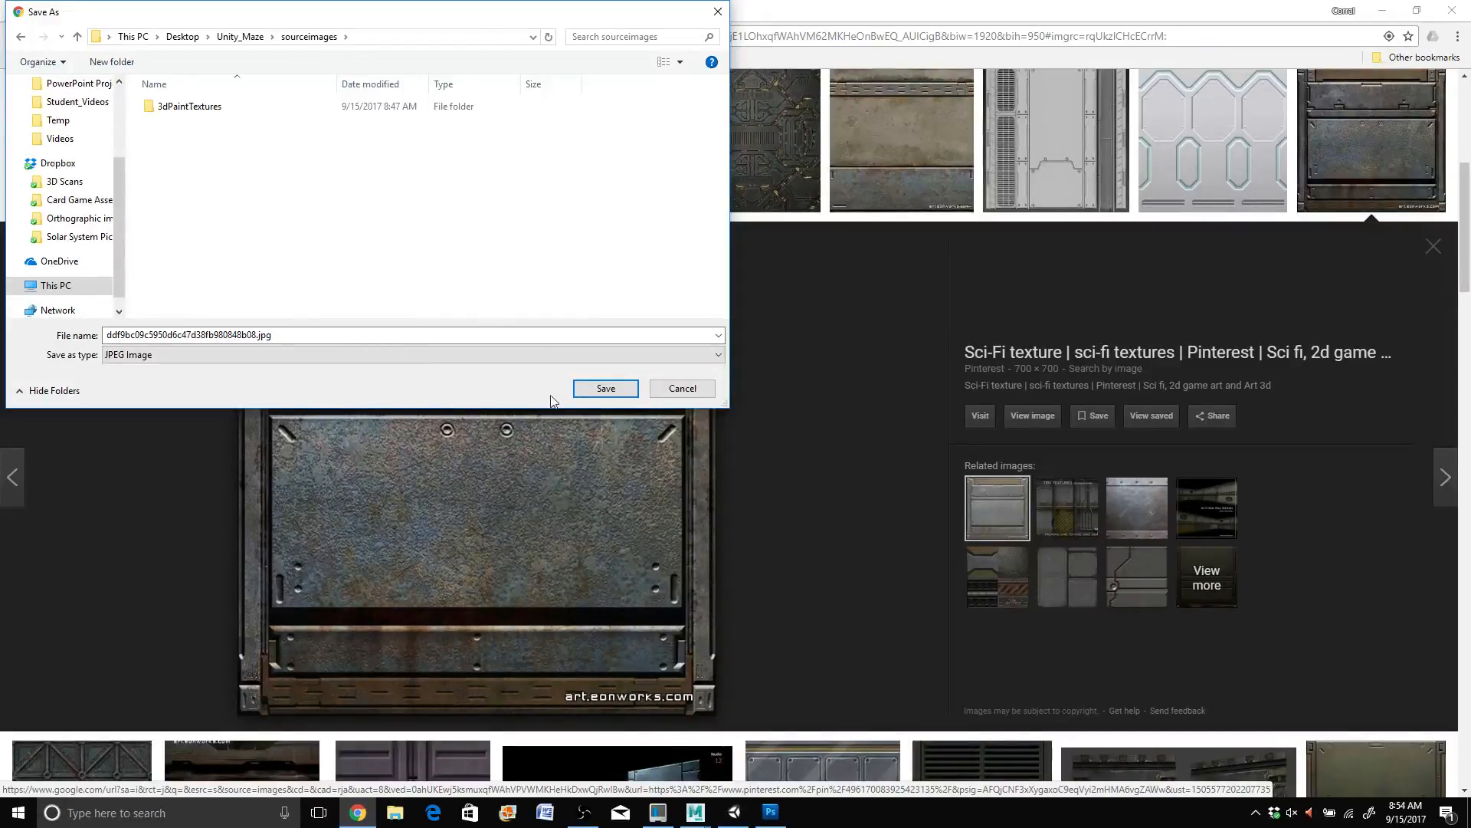
Step: Name the panel image ground.jpg and save it in the sourceimages folder
{"action": "left_click", "coordinate": [260, 335]}
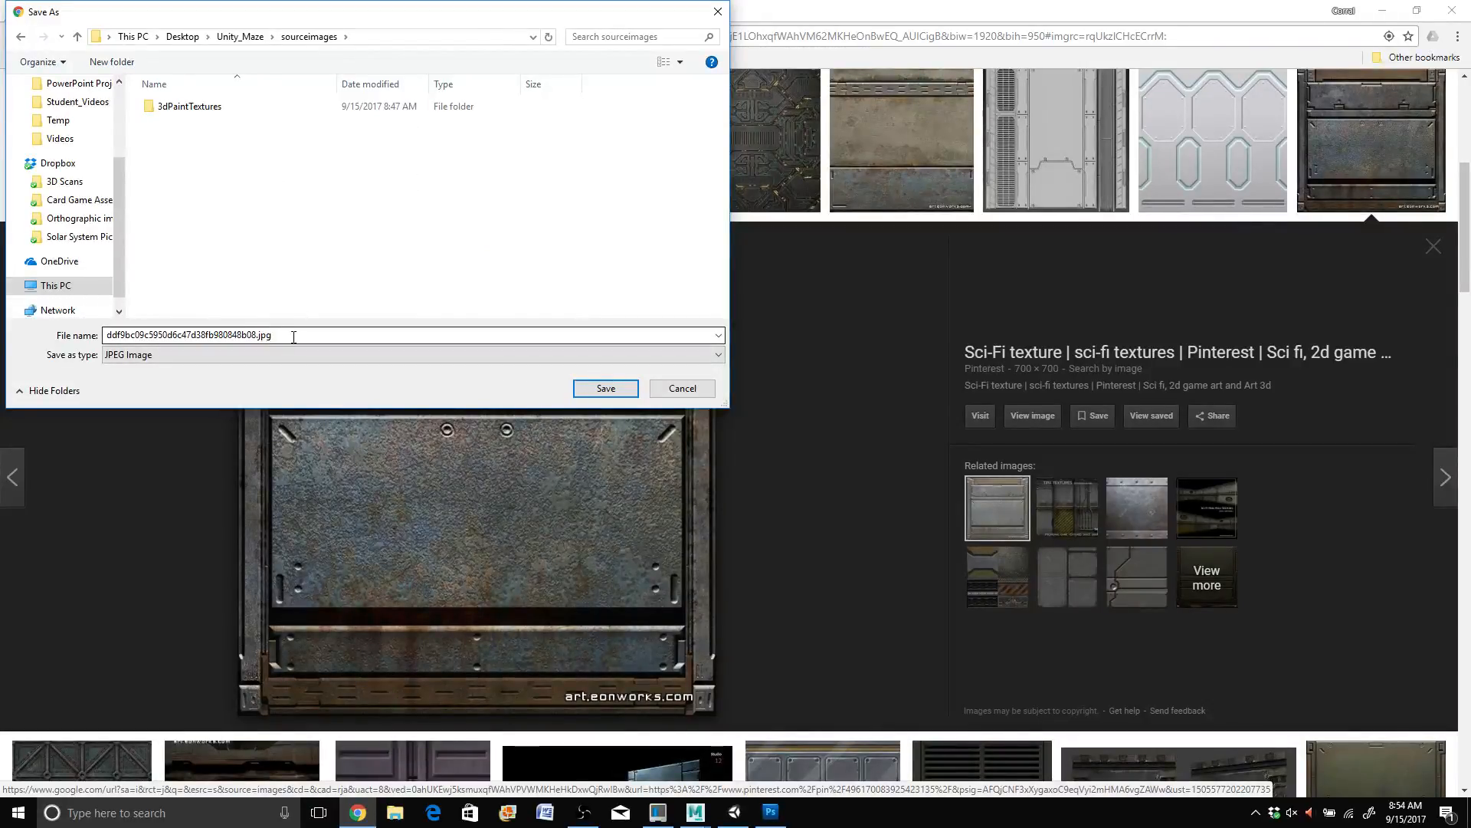
{"action": "left_click_drag", "start_coordinate": [260, 335], "coordinate": [253, 335]}
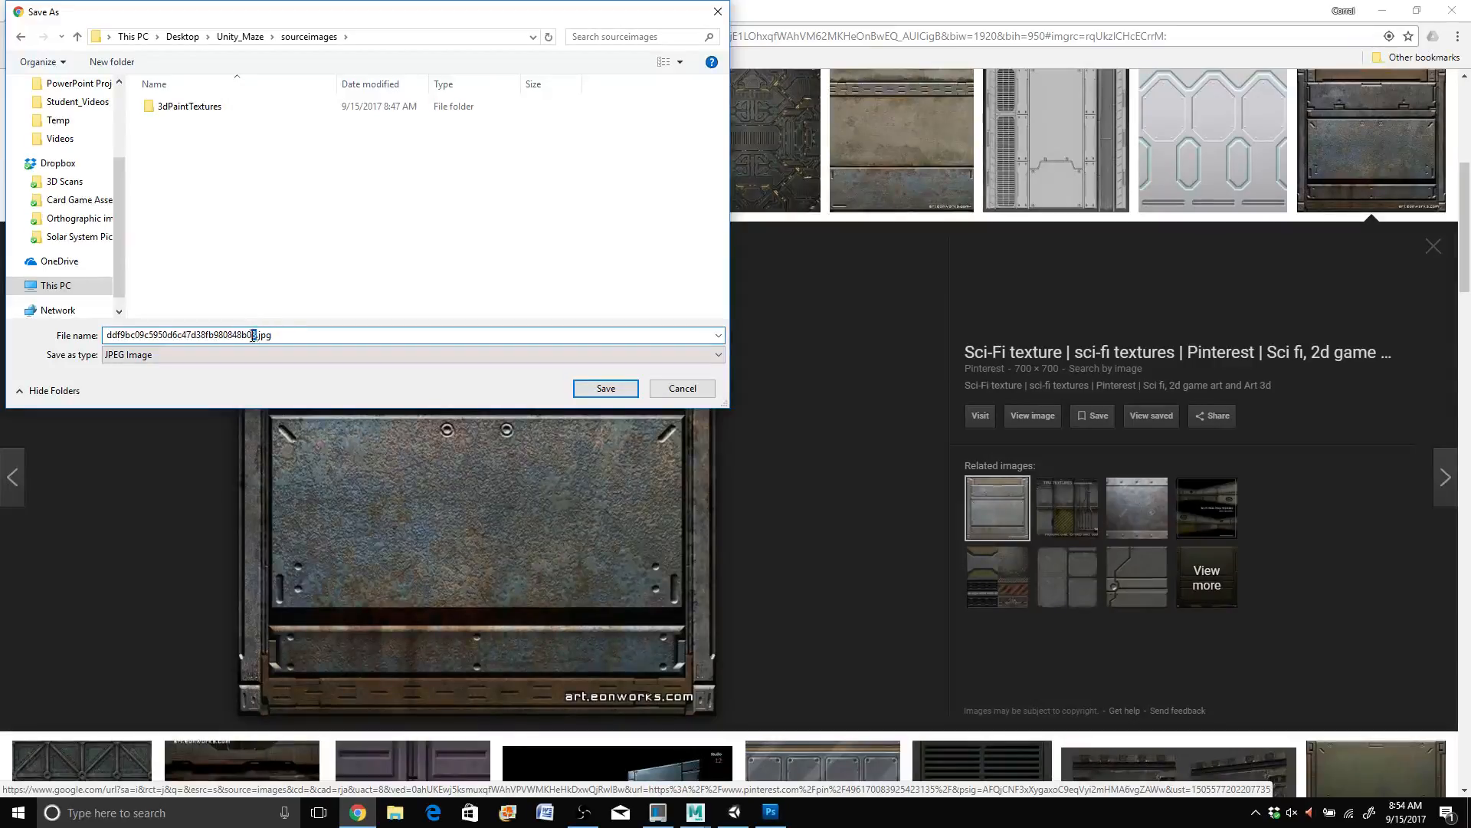
{"action": "double_click", "coordinate": [253, 335]}
{"action": "type", "text": "groun"}
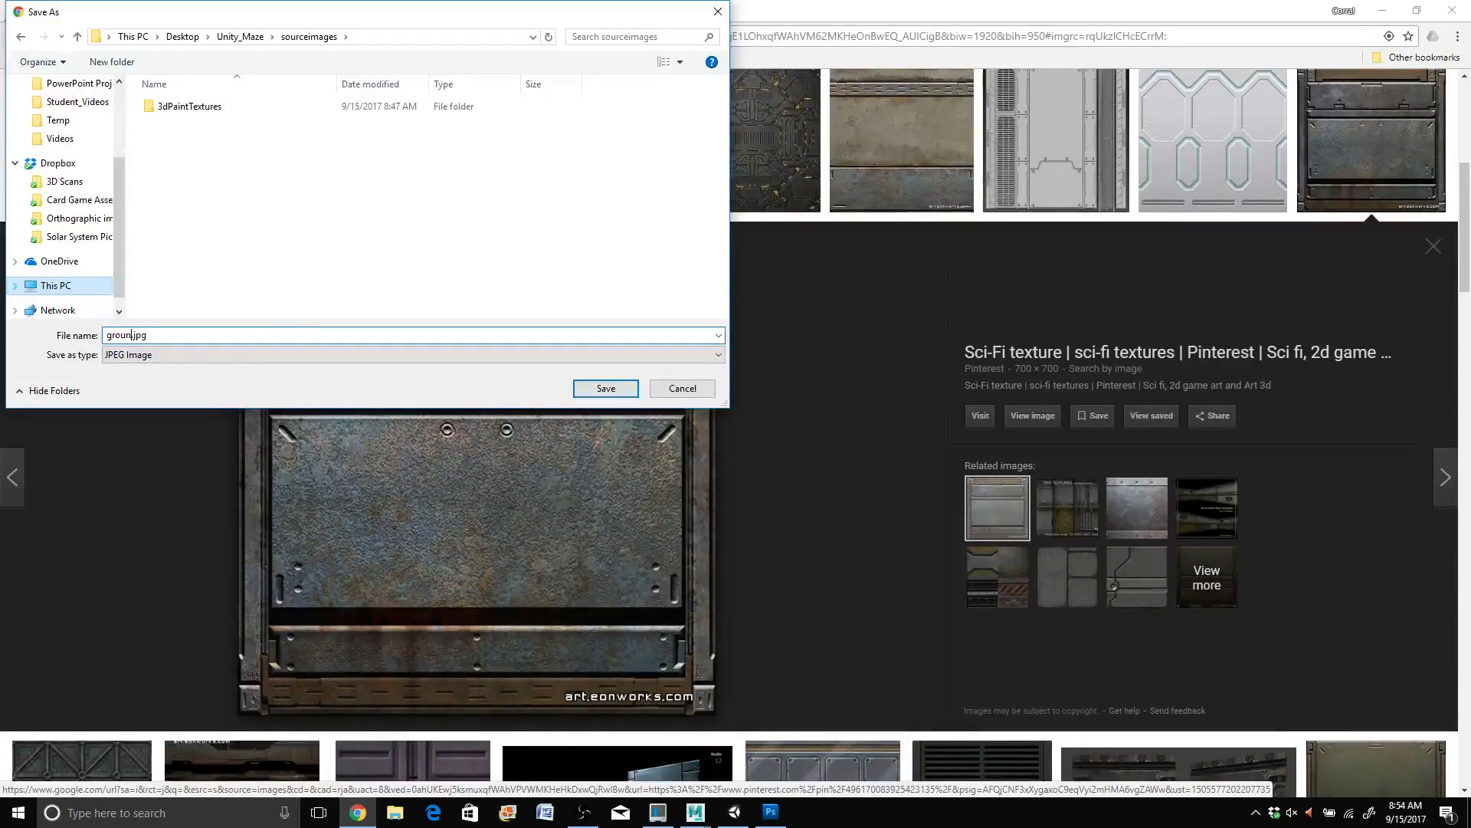
{"action": "type", "text": "d"}
{"action": "left_click", "coordinate": [597, 389]}
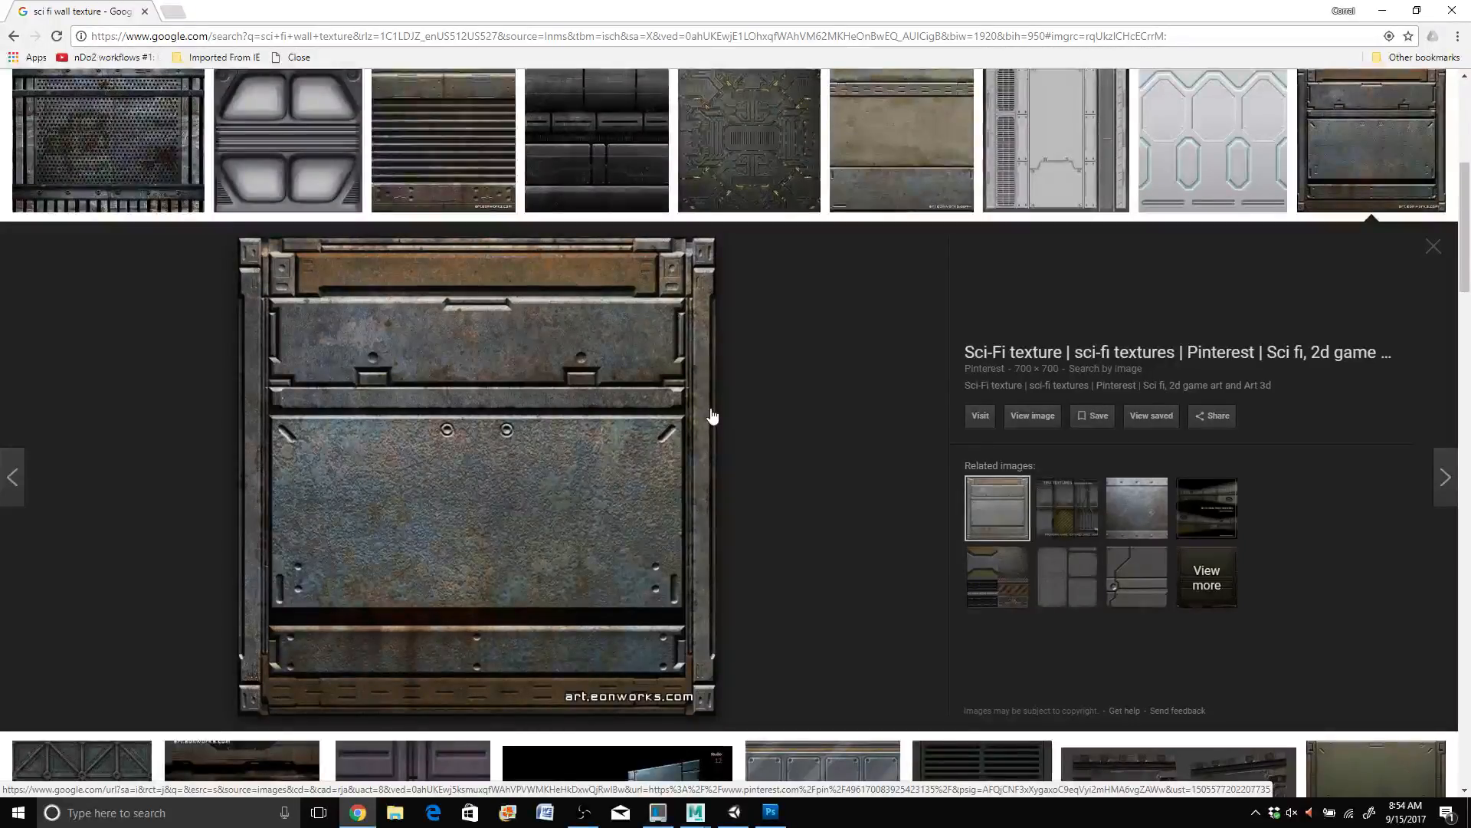
Step: Open the related image Sci-Fi Texture 183 and save it as wall.png in the sourceimages folder
{"action": "left_click", "coordinate": [1134, 574]}
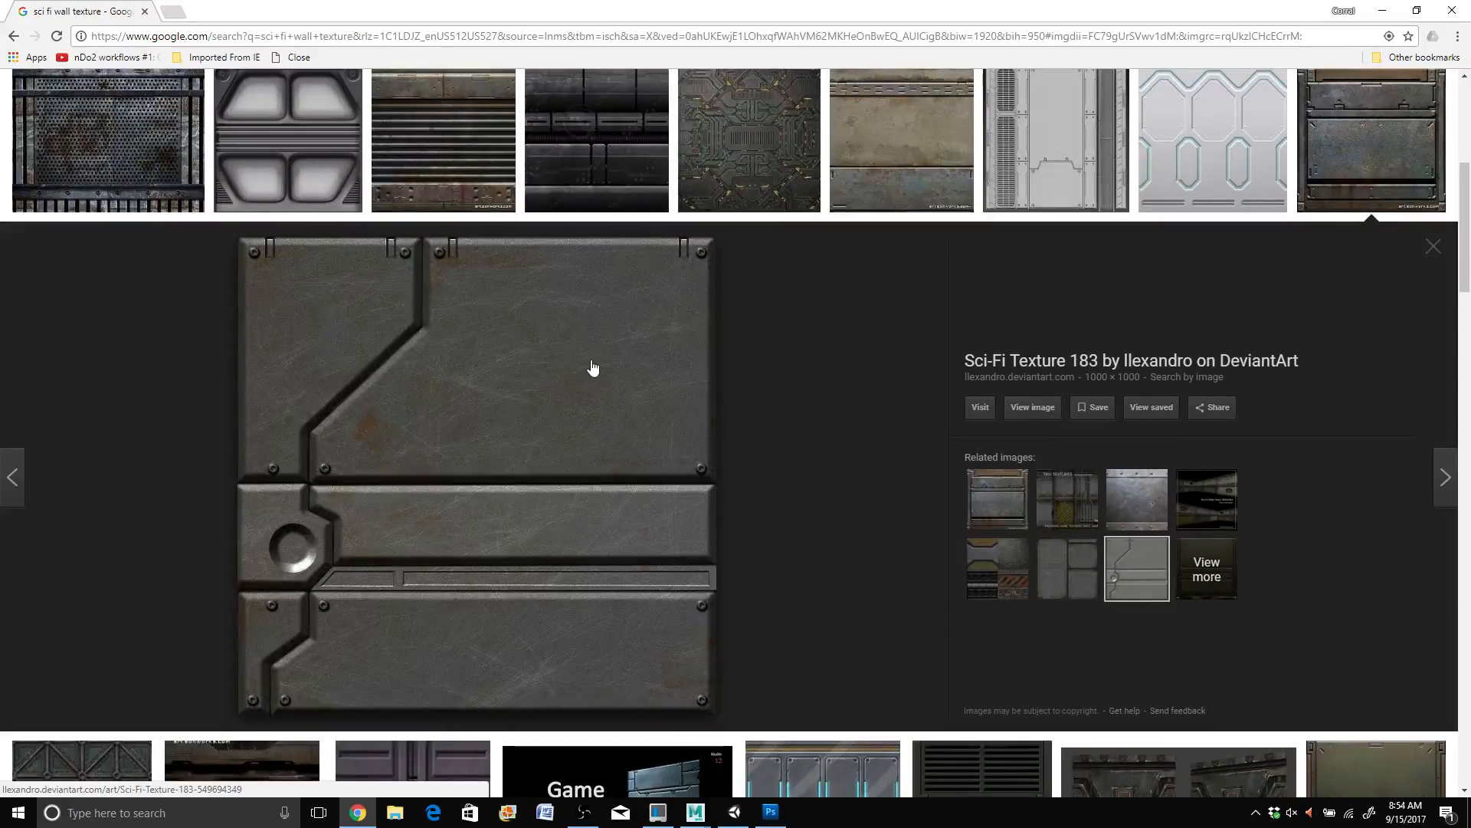
{"action": "right_click", "coordinate": [570, 373]}
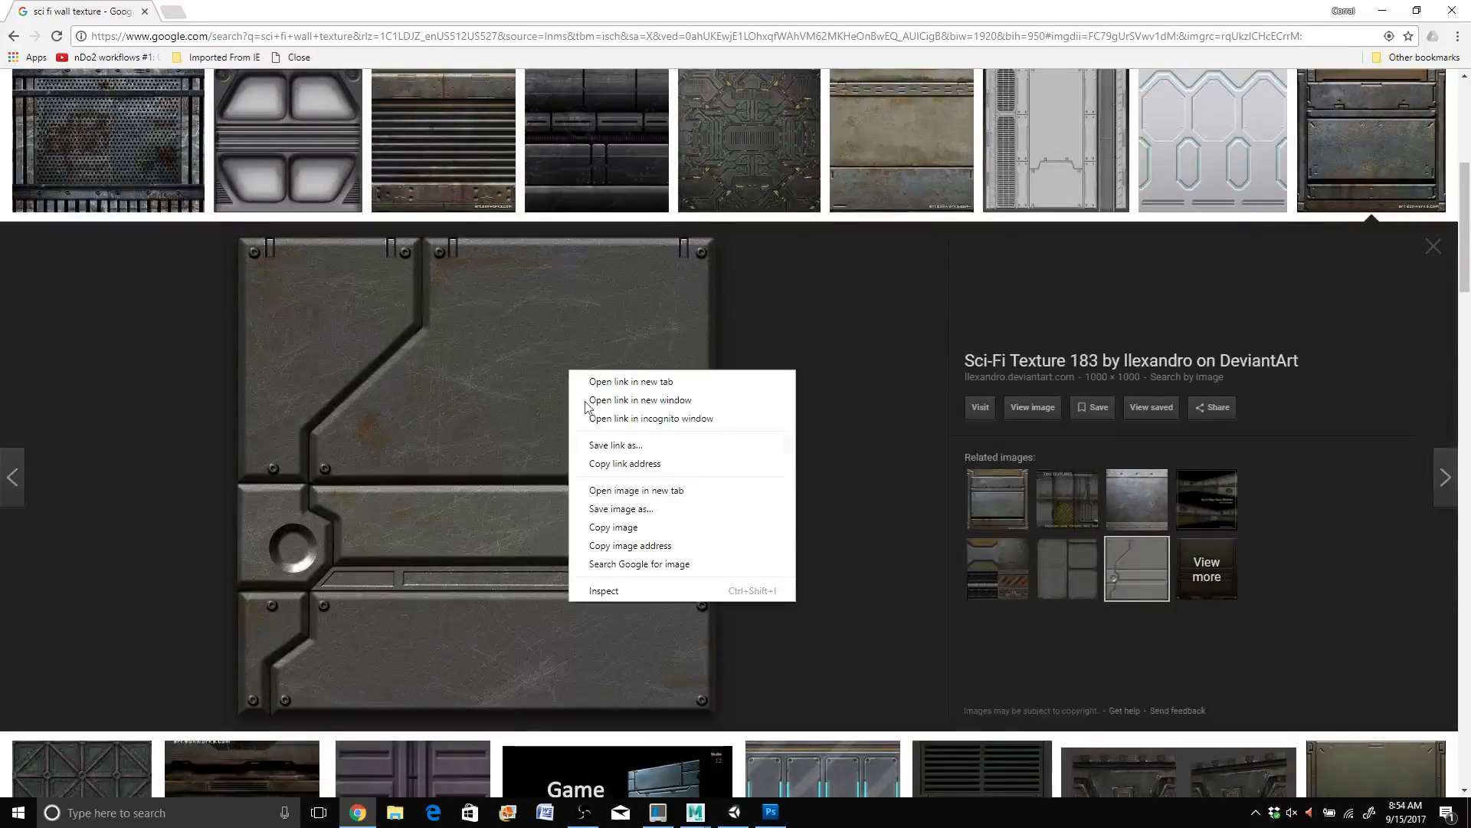
{"action": "left_click", "coordinate": [628, 509]}
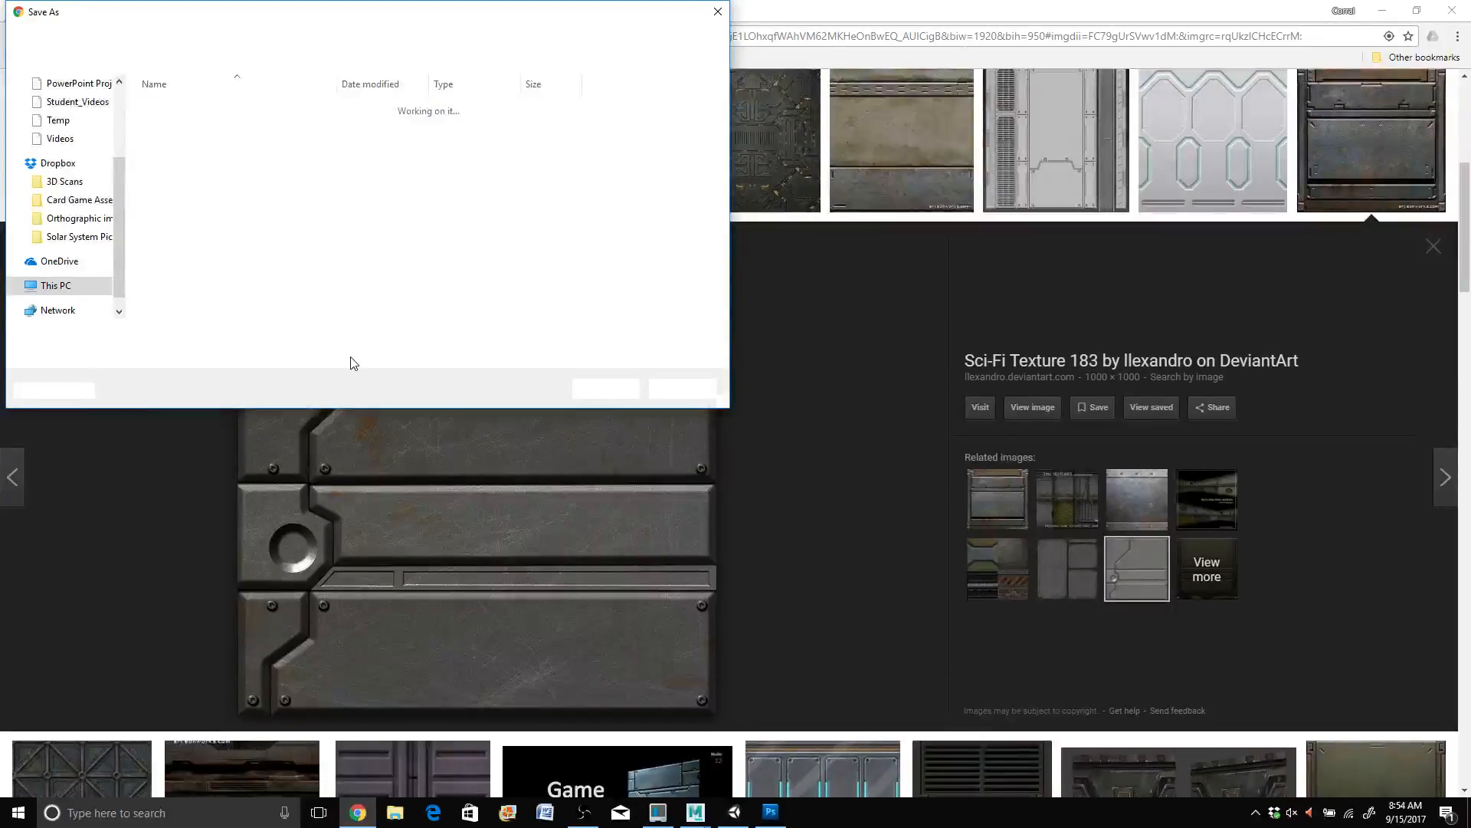
{"action": "left_click_drag", "start_coordinate": [269, 335], "coordinate": [107, 335]}
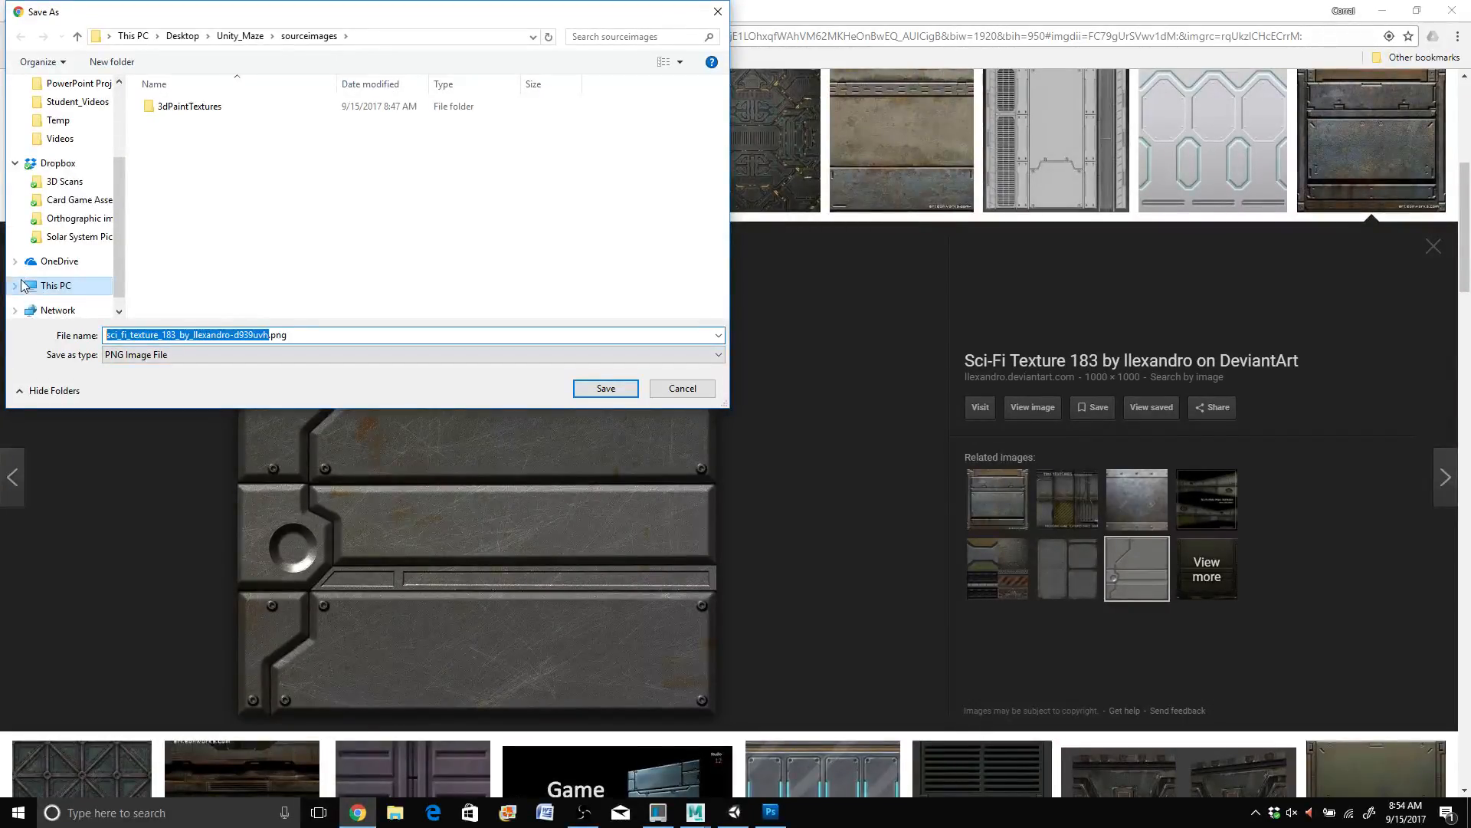
{"action": "type", "text": "wall"}
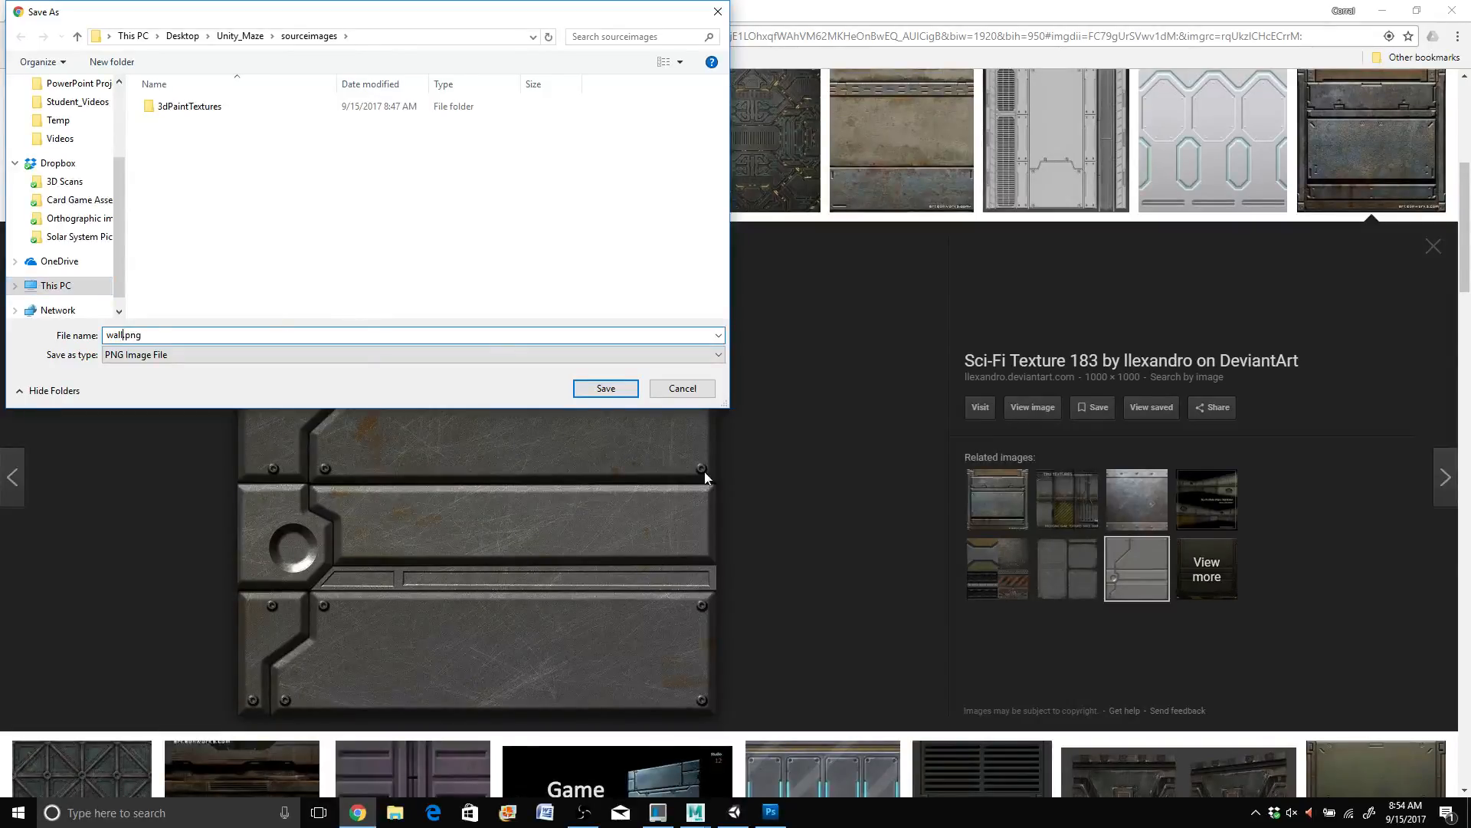
{"action": "left_click", "coordinate": [602, 389]}
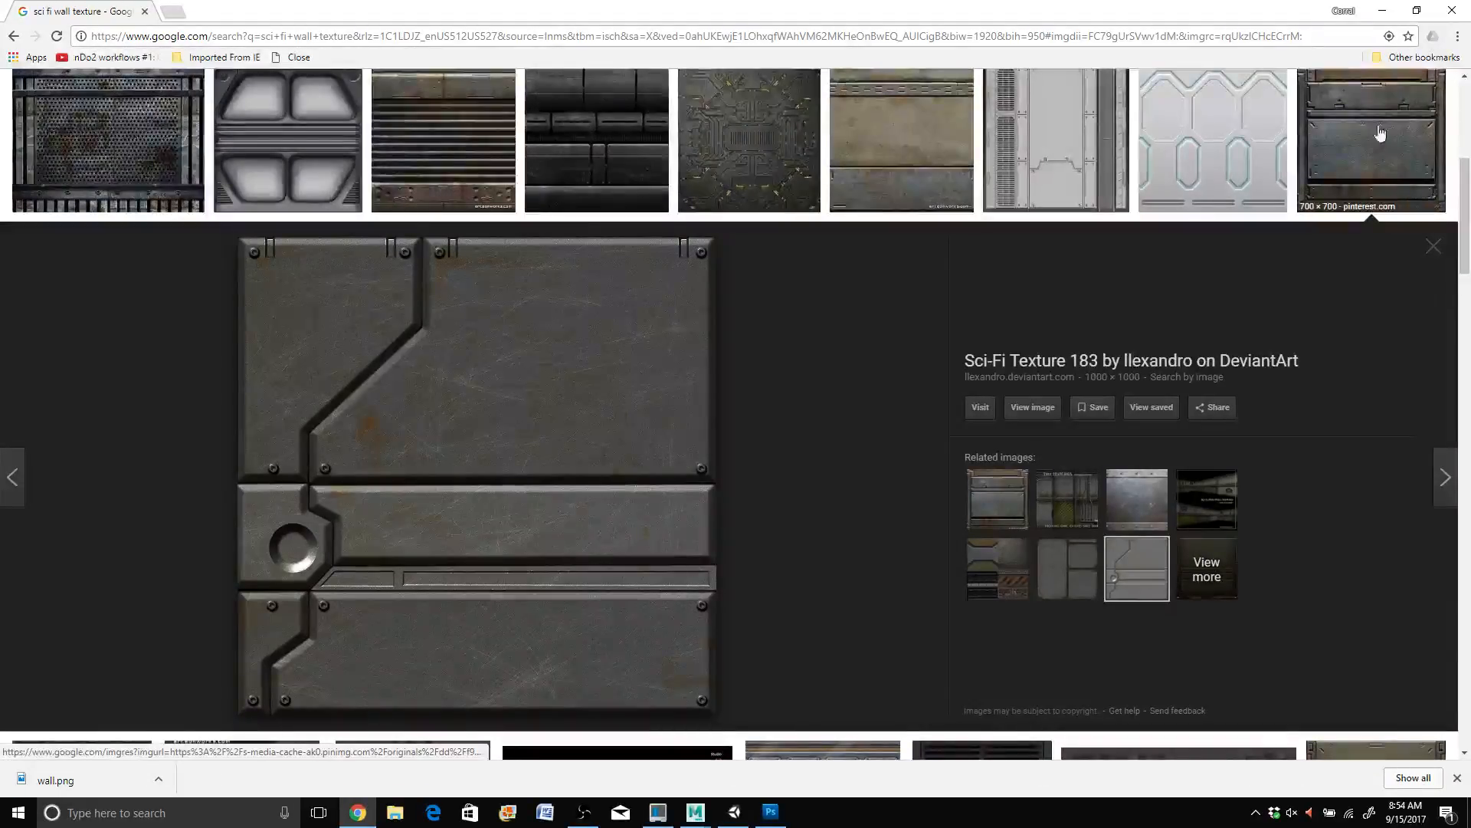
Step: Switch back to Maya and examine the corridor mesh's outer wall, open end and inner floor
{"action": "left_click", "coordinate": [1382, 15]}
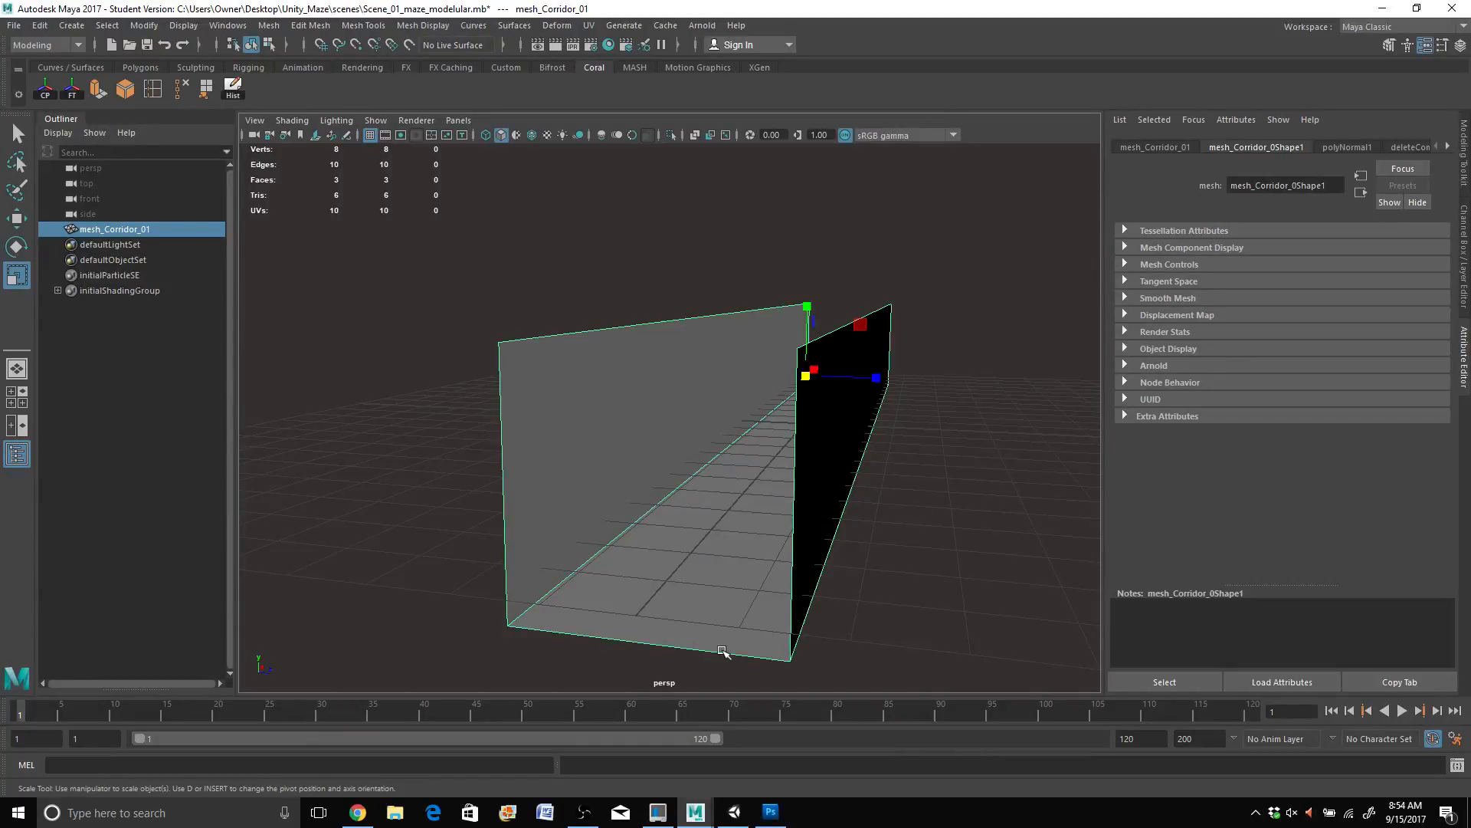
{"action": "left_click_drag", "start_coordinate": [857, 456], "coordinate": [740, 457], "text": "alt"}
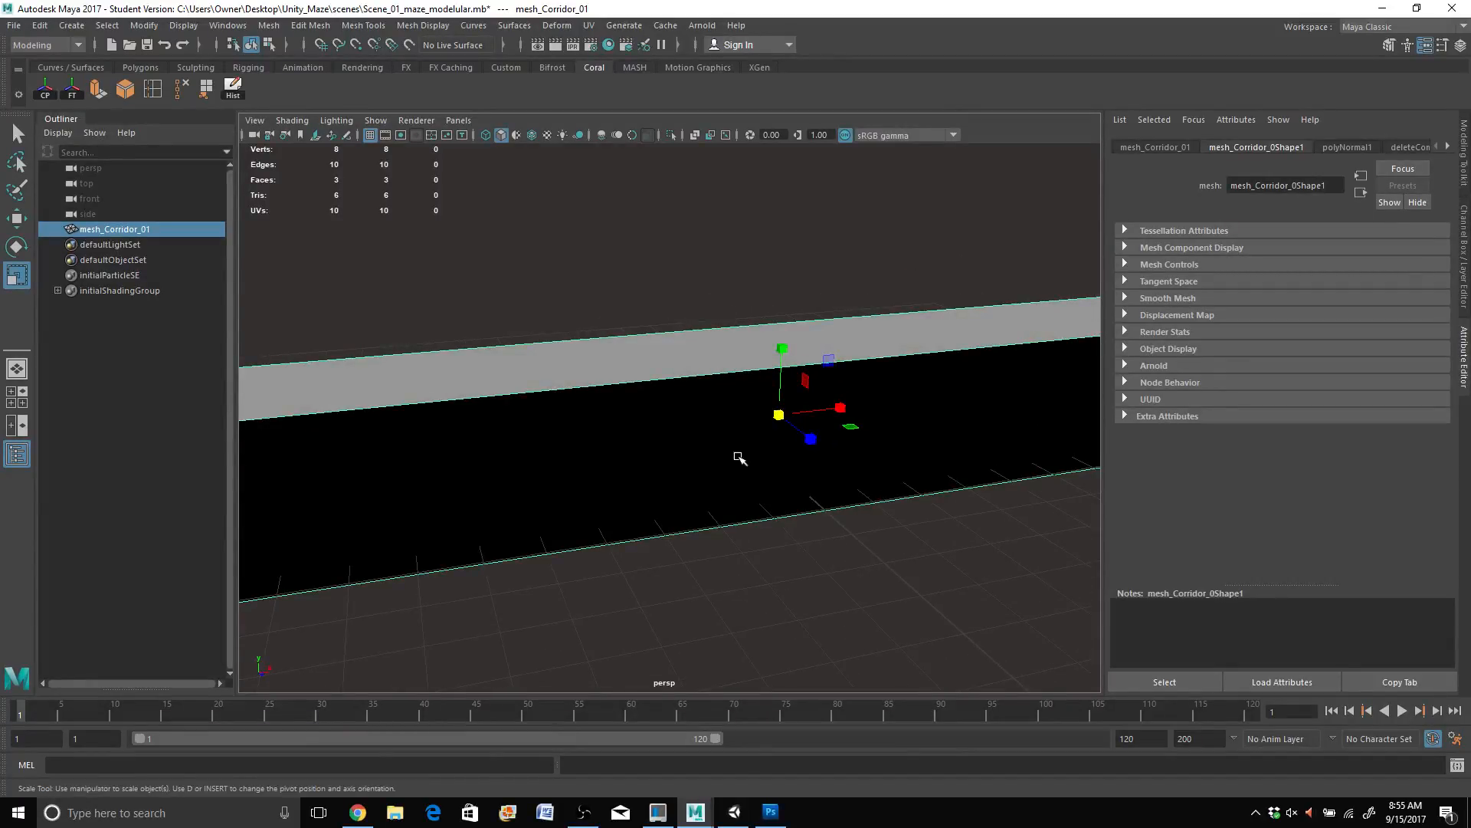
{"action": "right_click_drag", "start_coordinate": [739, 457], "coordinate": [511, 411], "text": "alt"}
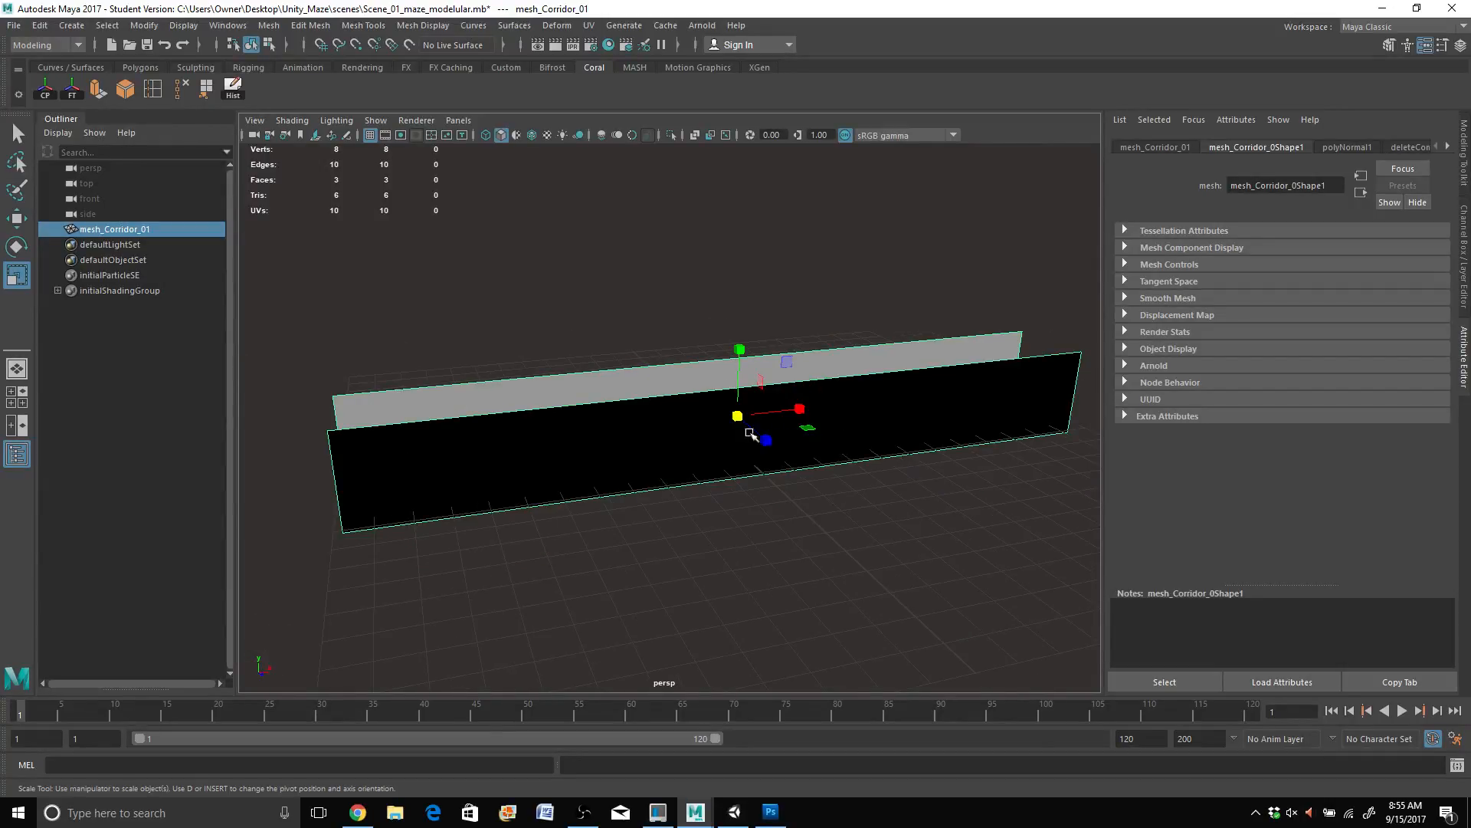
{"action": "scroll", "coordinate": [577, 429], "scroll_direction": "up", "scroll_amount": 4}
{"action": "middle_click_drag", "start_coordinate": [672, 446], "coordinate": [809, 455], "text": "alt"}
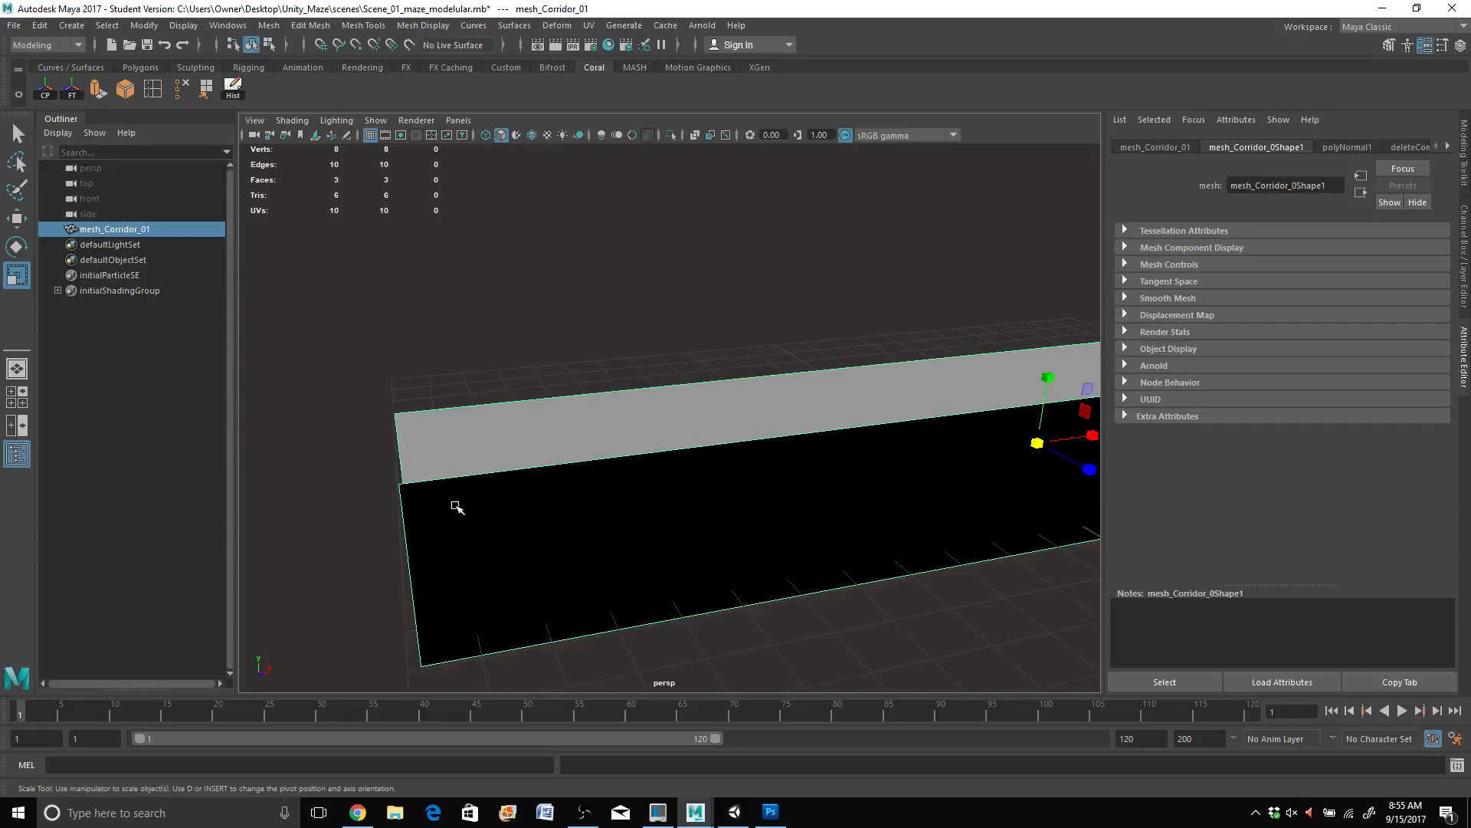
{"action": "left_click_drag", "start_coordinate": [457, 506], "coordinate": [513, 499], "text": "alt"}
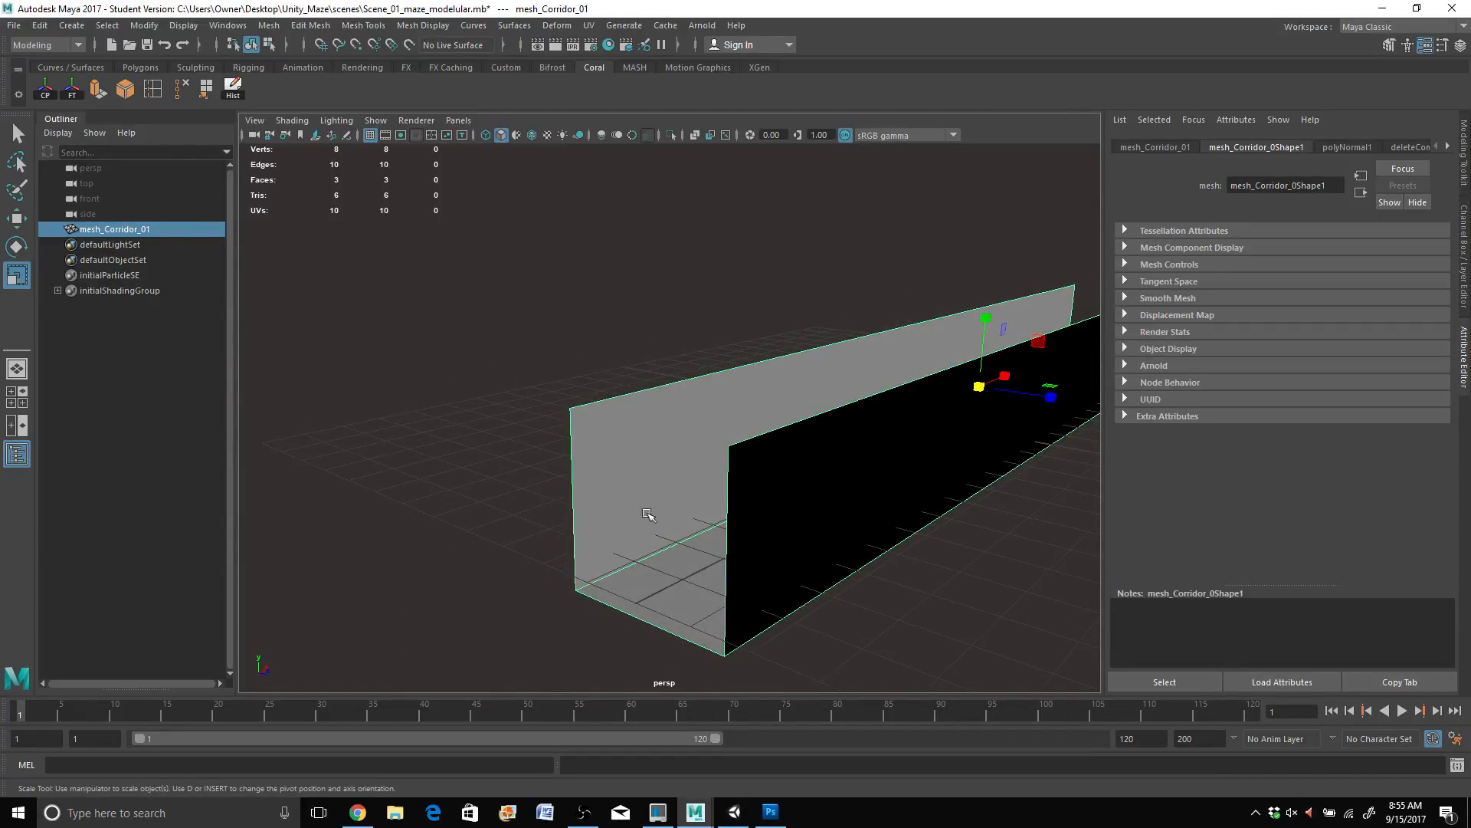
{"action": "scroll", "coordinate": [716, 486], "scroll_direction": "up", "scroll_amount": 2}
{"action": "mouse_move", "coordinate": [700, 493]}
{"action": "left_mouse_down", "text": "alt"}
{"action": "mouse_move", "coordinate": [751, 485]}
{"action": "mouse_move", "coordinate": [690, 479]}
{"action": "left_mouse_up", "text": "alt"}
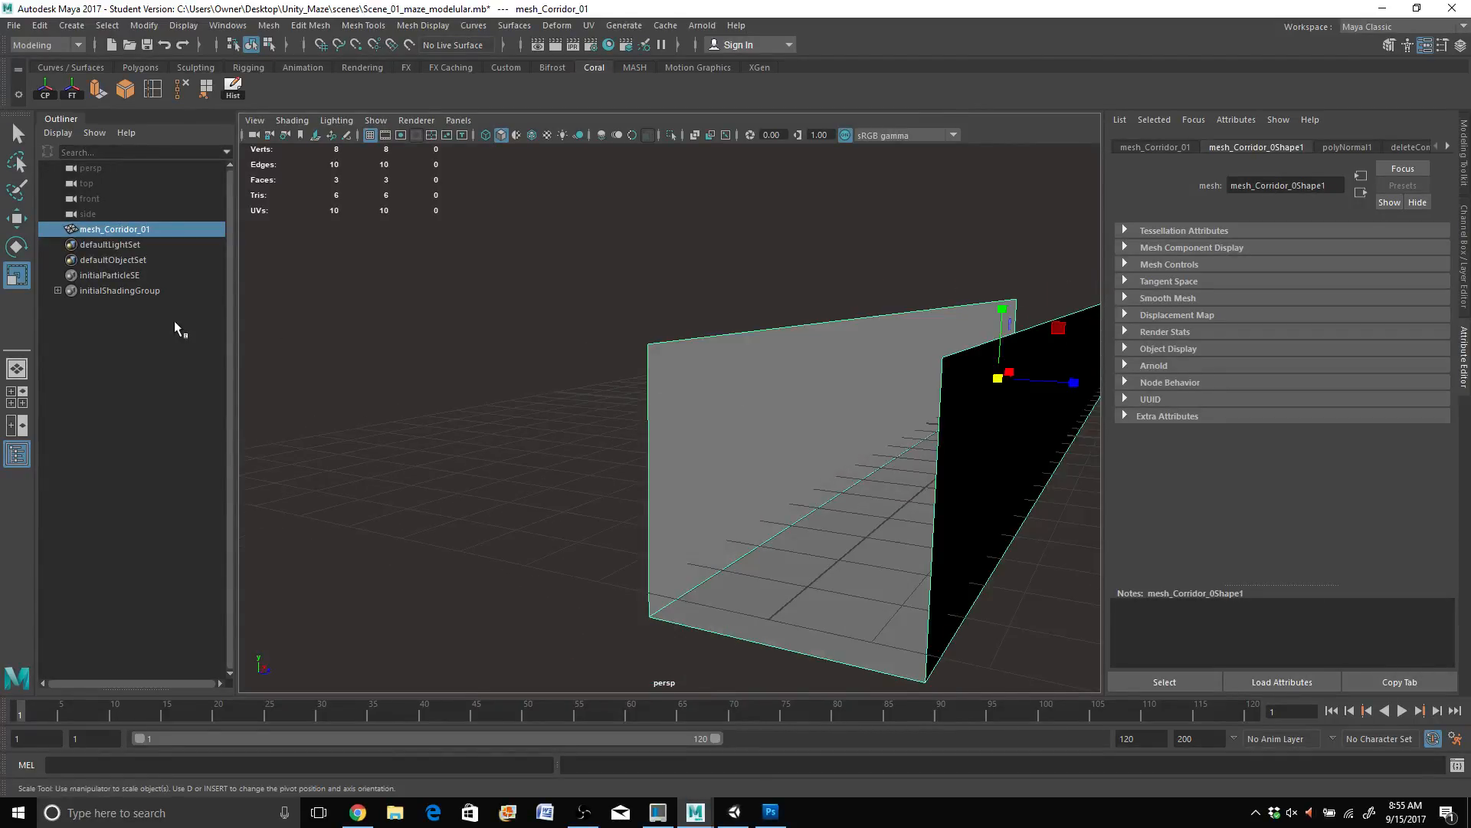
Step: Split the workspace into two side-by-side views, hide the Outliner, and show the Hypershade in place of the front view
{"action": "left_click", "coordinate": [18, 426]}
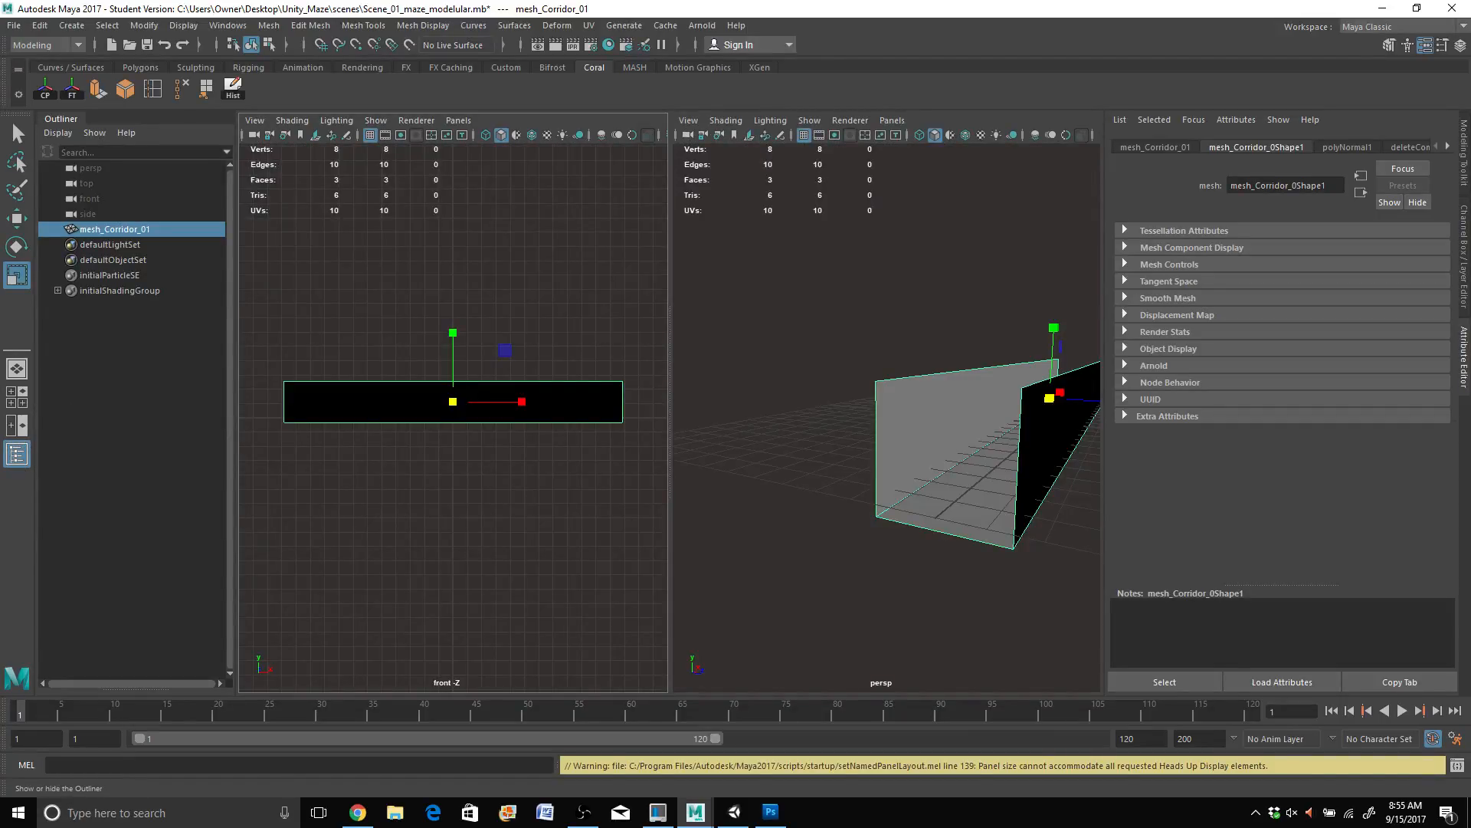
{"action": "left_click", "coordinate": [16, 455]}
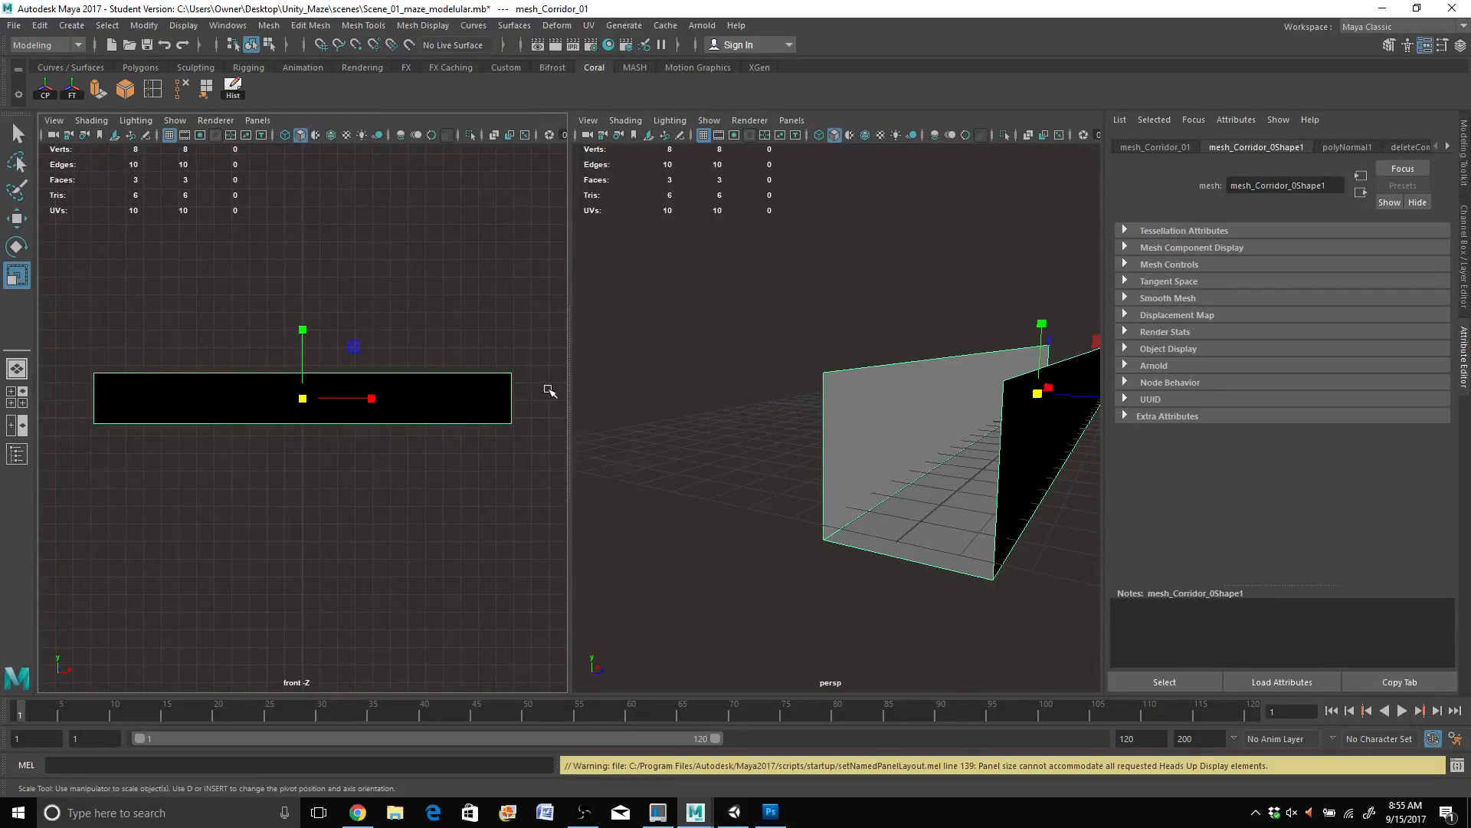
{"action": "left_click", "coordinate": [257, 120]}
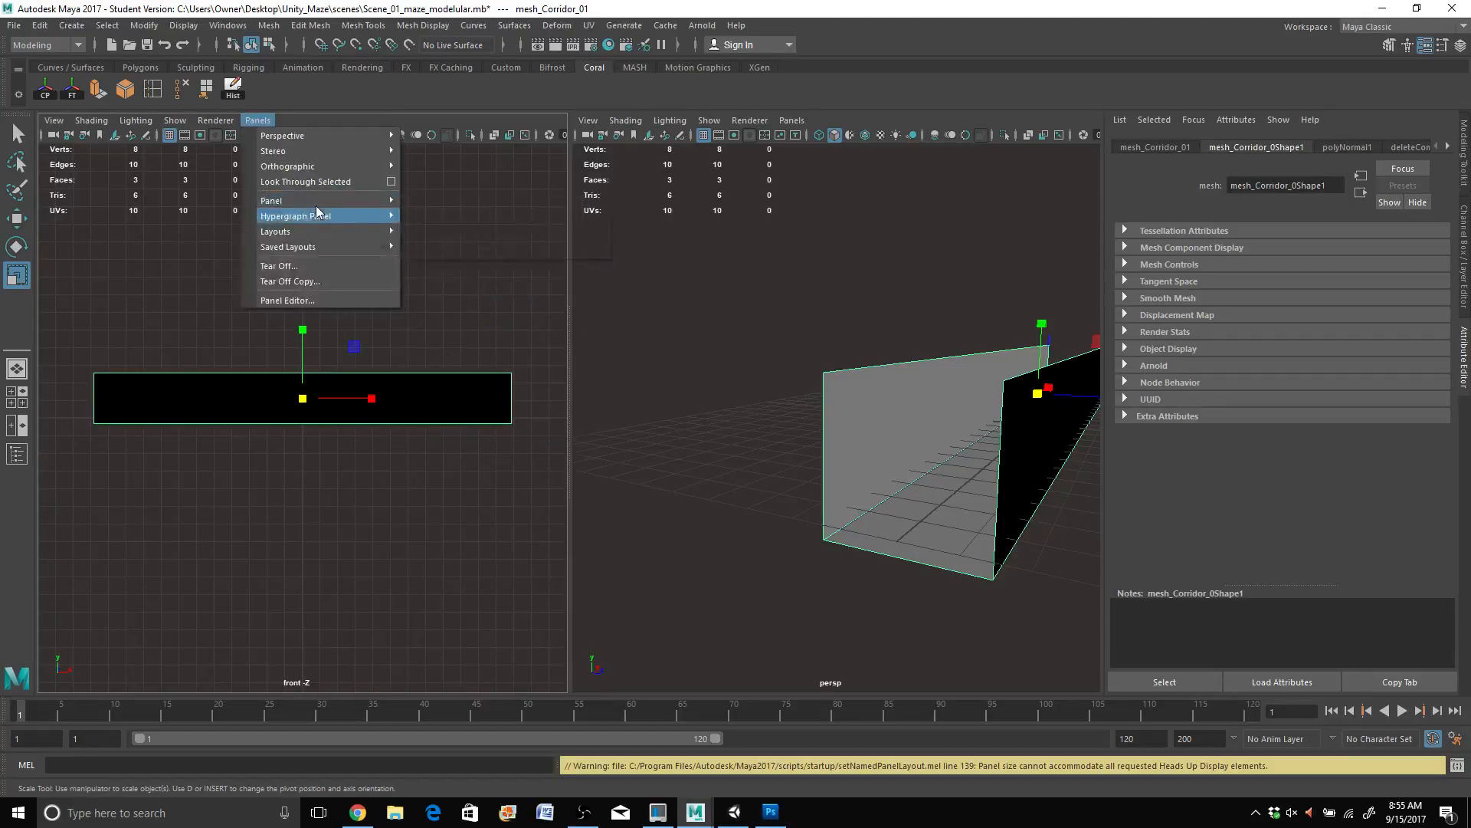
{"action": "mouse_move", "coordinate": [337, 208]}
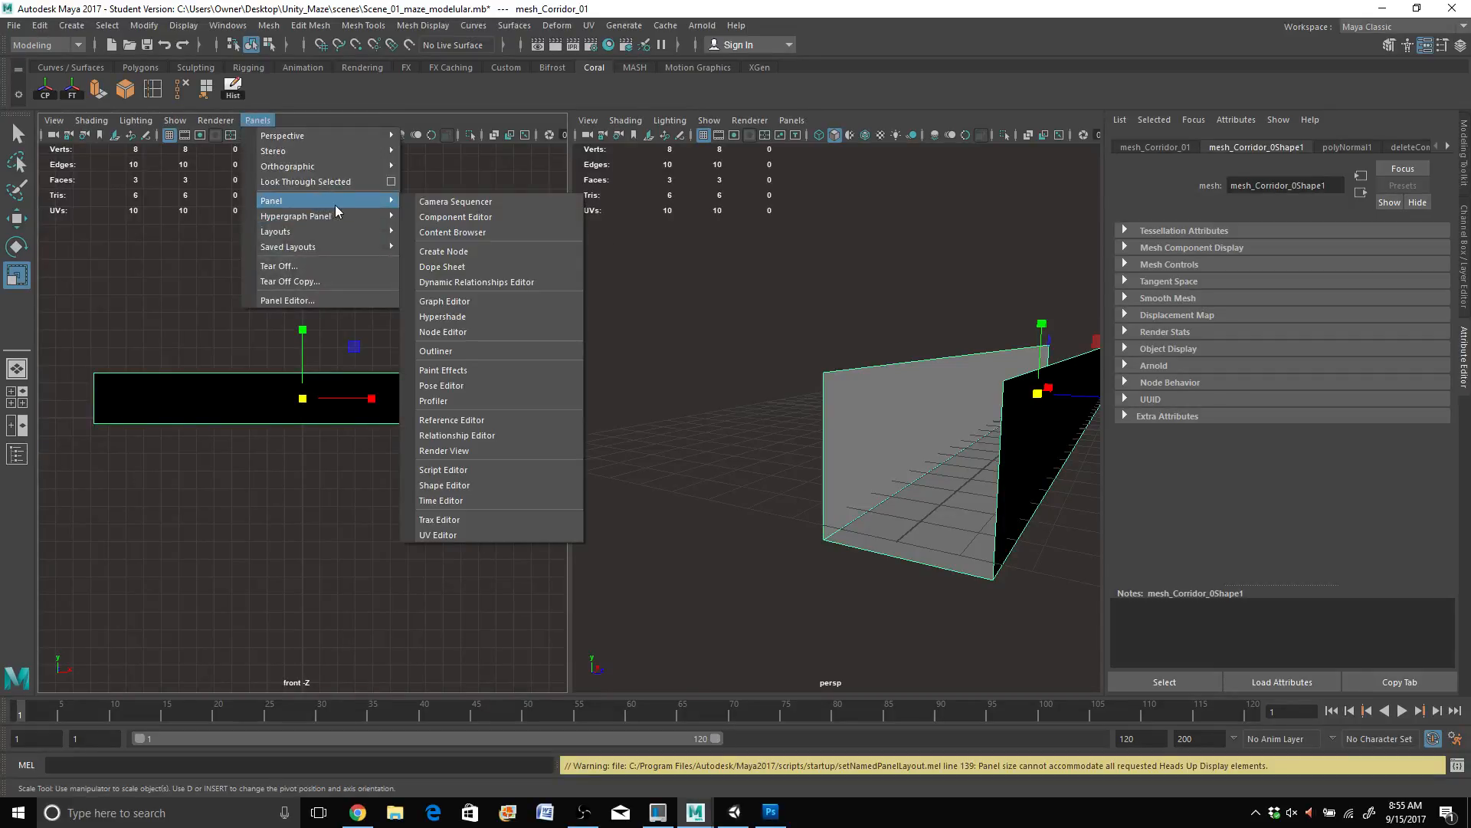
{"action": "left_click", "coordinate": [460, 315]}
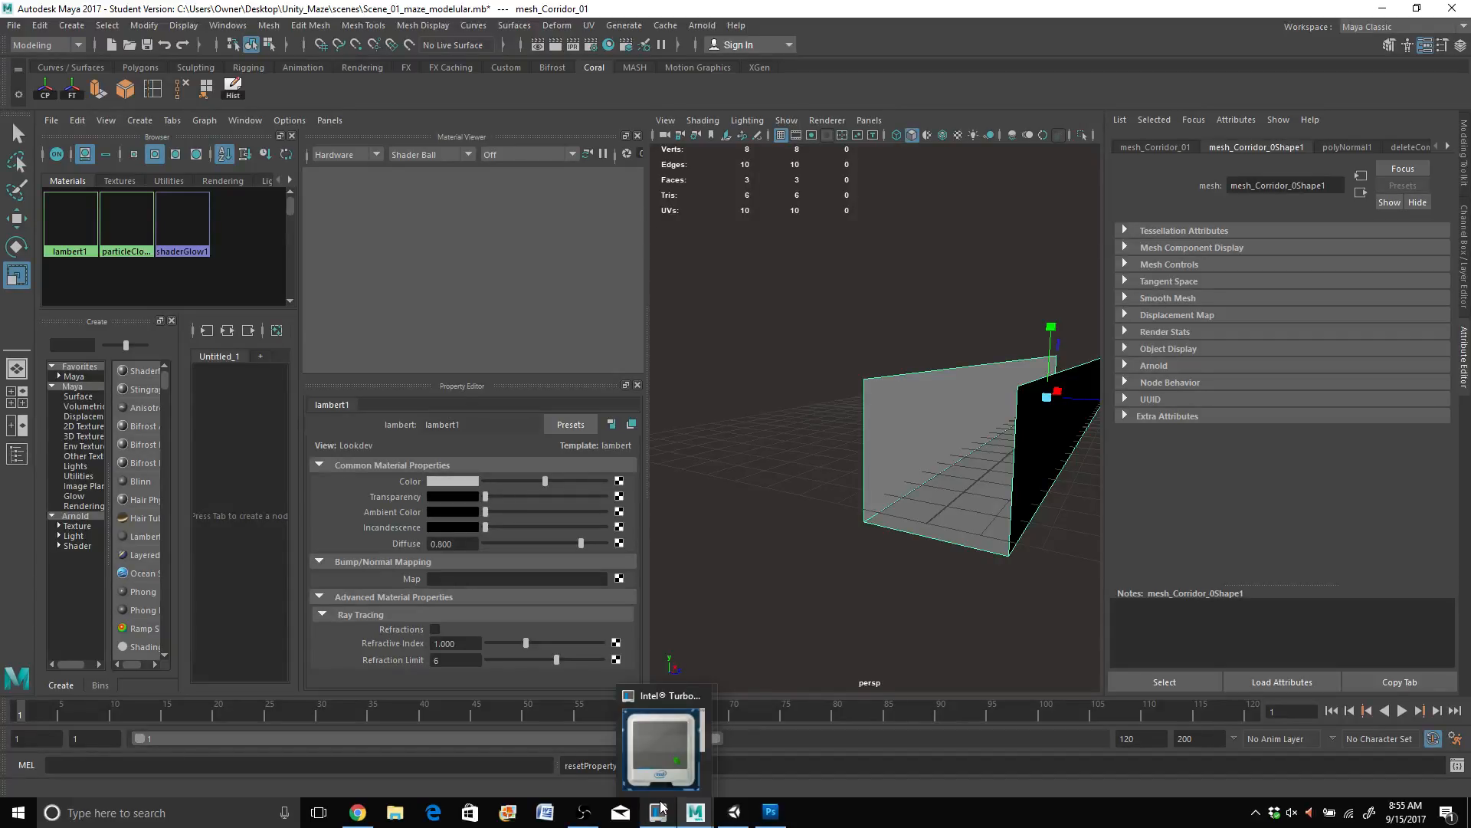
Step: Switch to Unity, close its untitled project without saving the scene changes, and return to Maya
{"action": "left_click", "coordinate": [734, 698]}
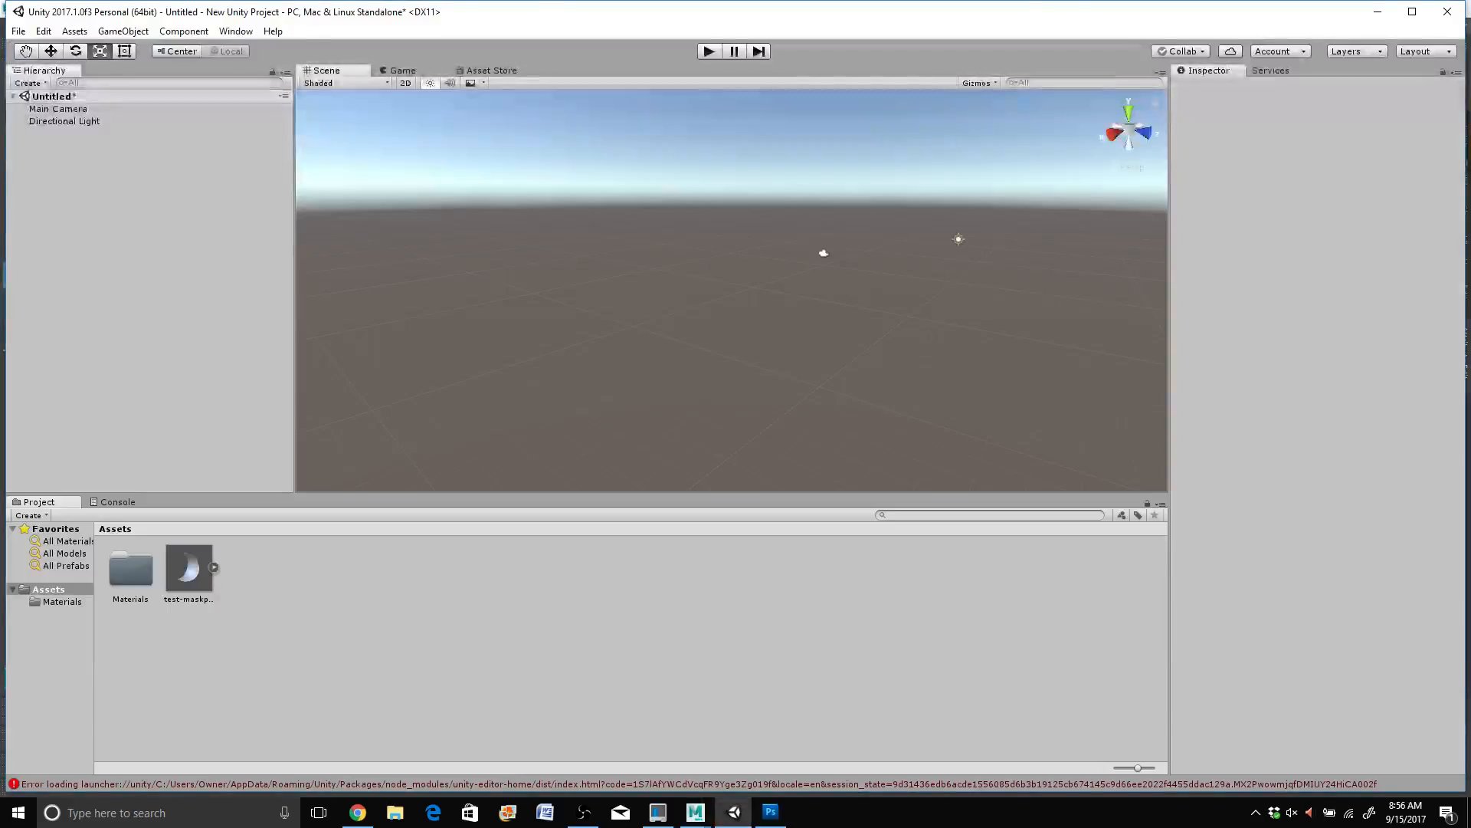
{"action": "left_click", "coordinate": [1448, 11]}
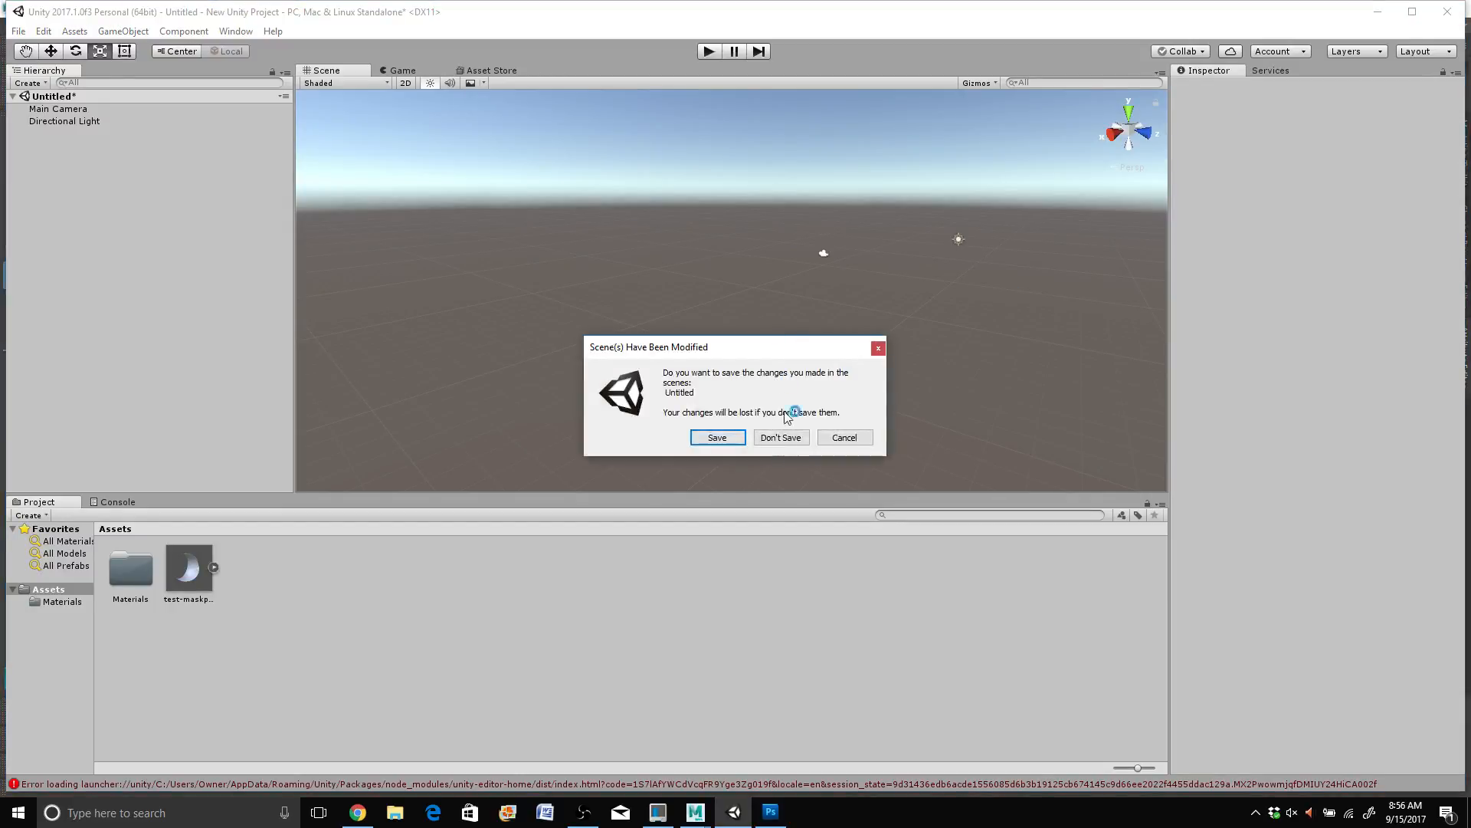
{"action": "left_click", "coordinate": [776, 441]}
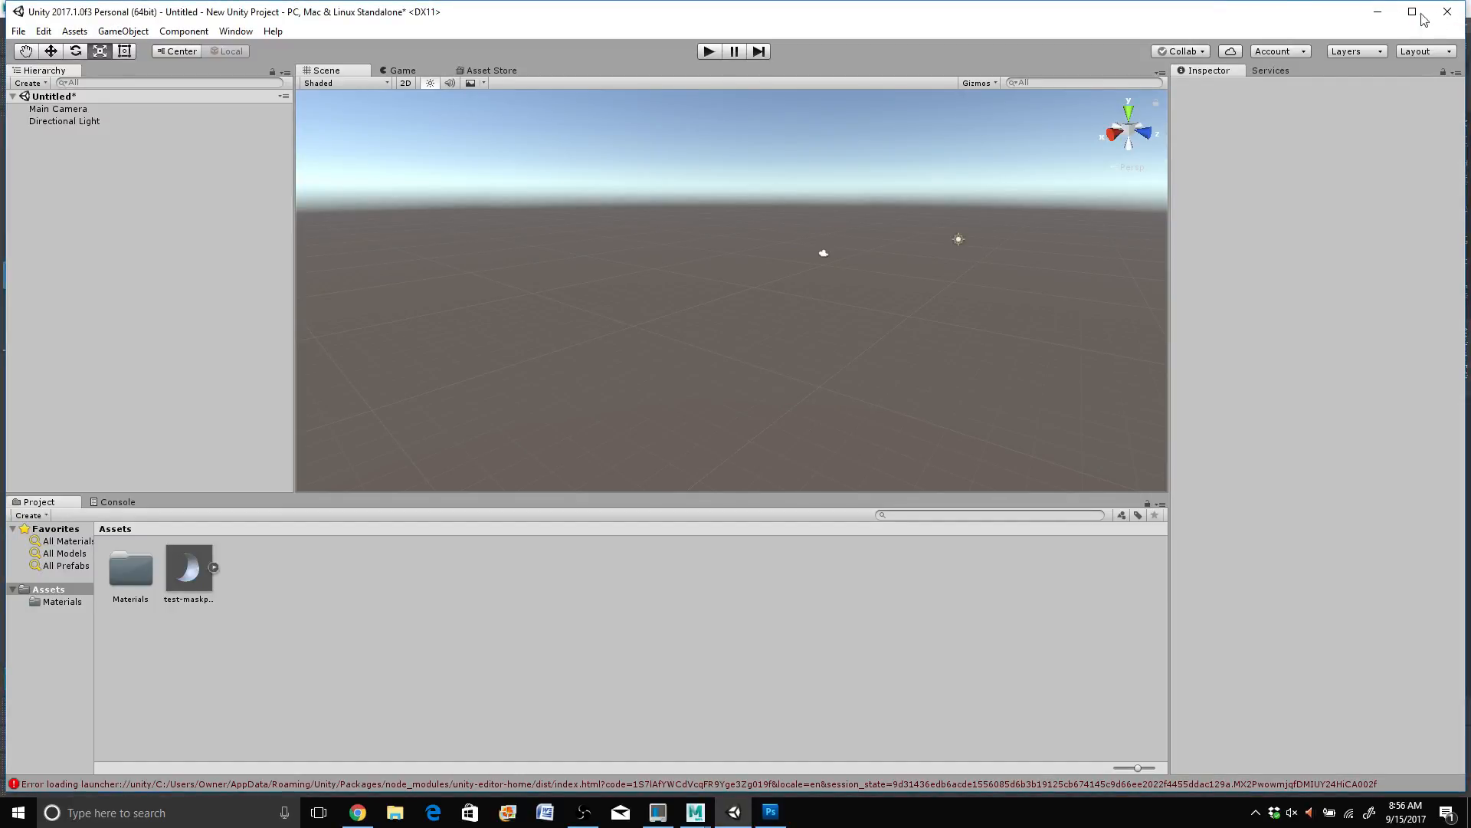
{"action": "mouse_move", "coordinate": [703, 818]}
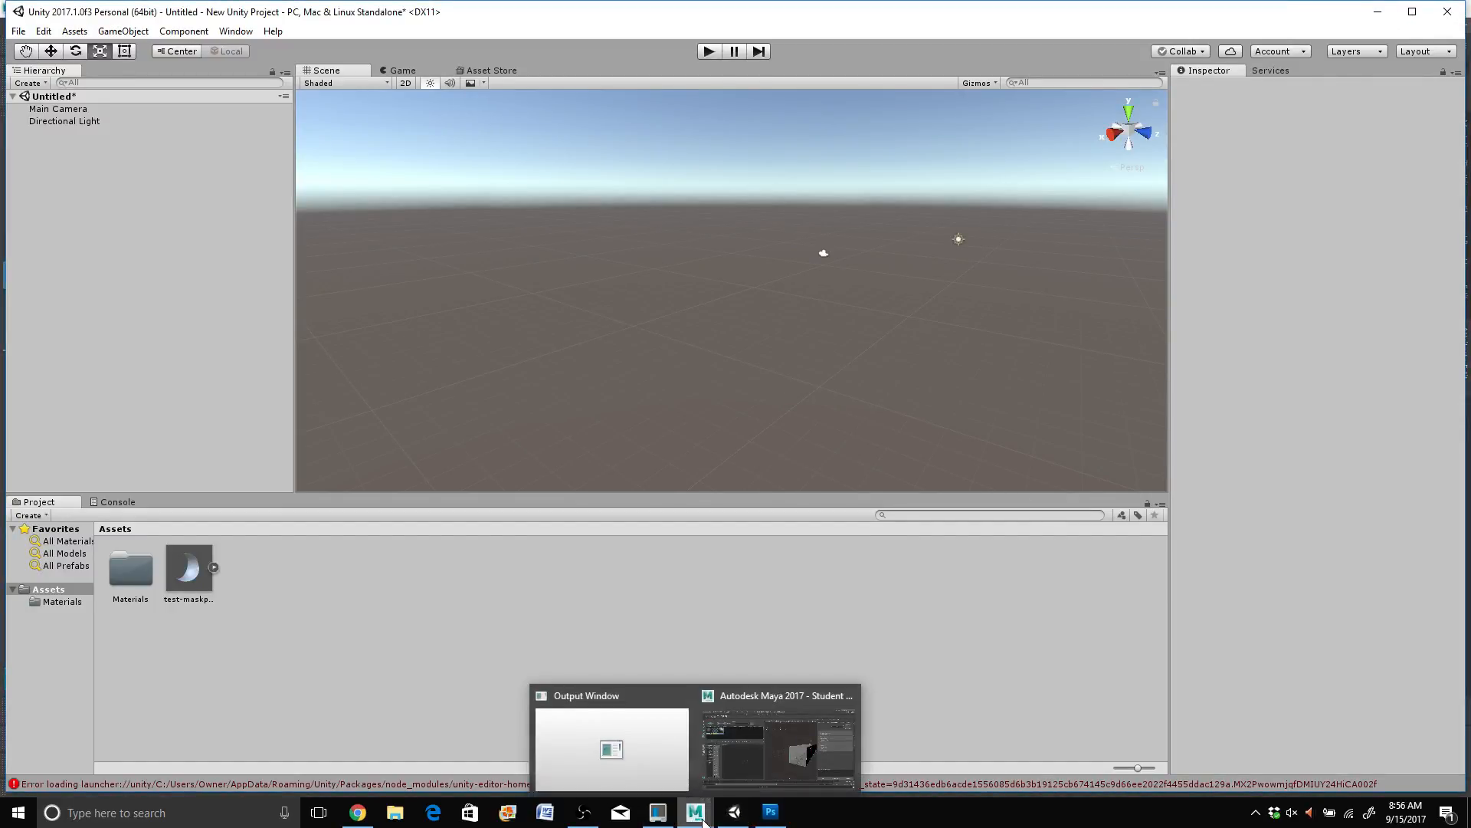
{"action": "left_click", "coordinate": [792, 694]}
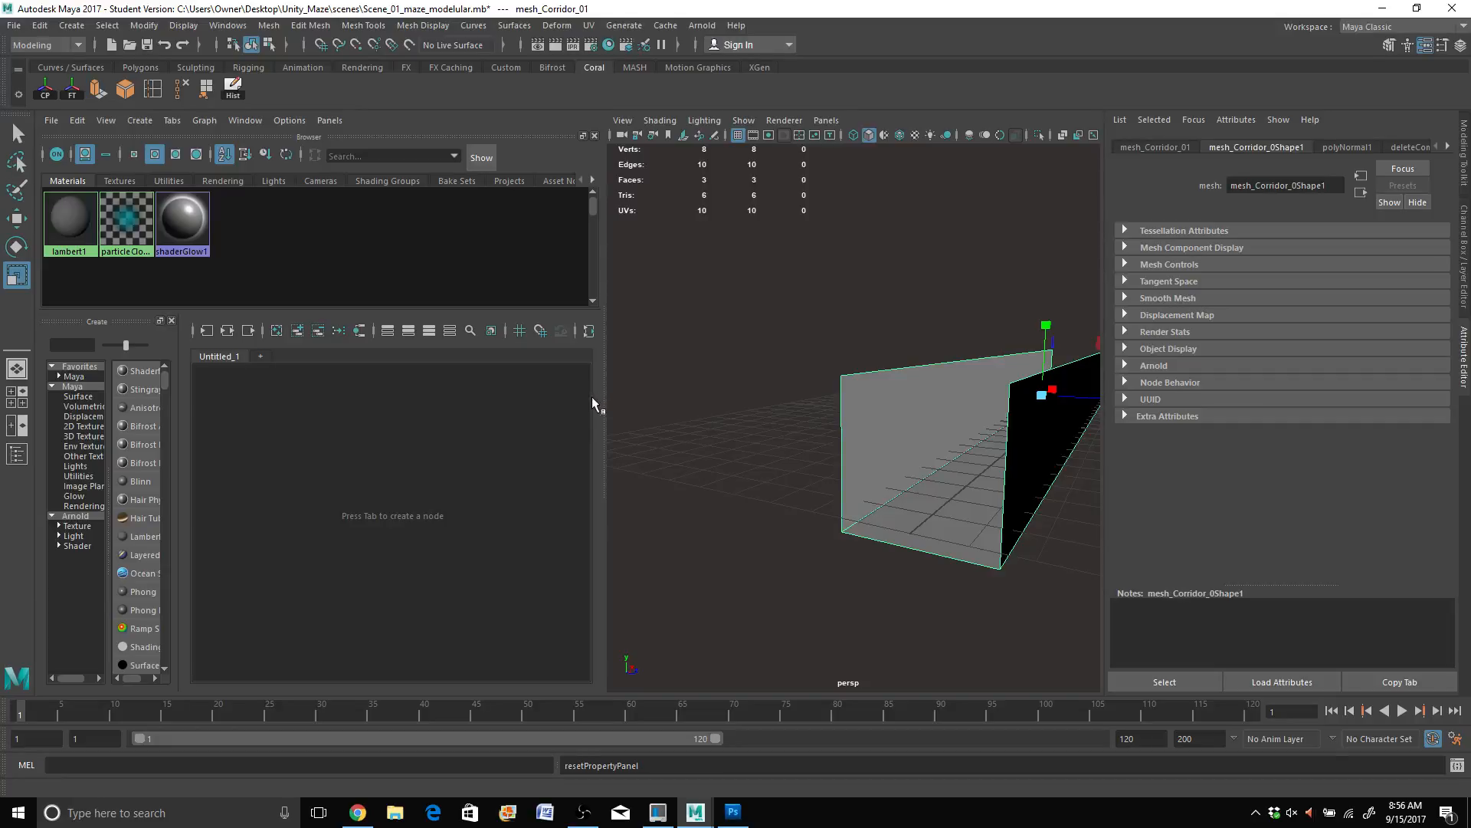
Step: Resize the Hypershade panes and create a Lambert material named lambert_hallway
{"action": "left_click_drag", "start_coordinate": [605, 399], "coordinate": [421, 399]}
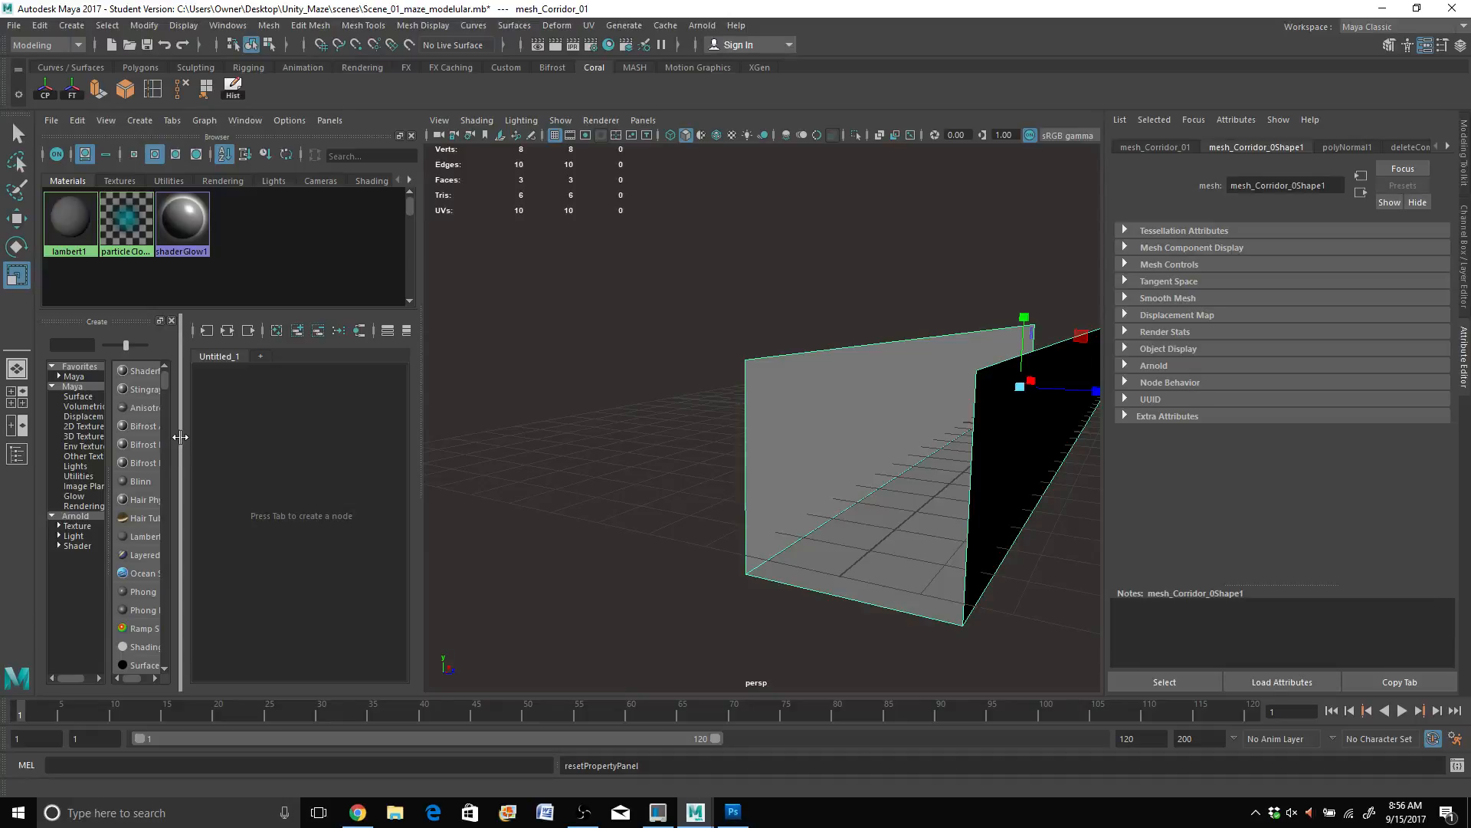
{"action": "left_click_drag", "start_coordinate": [180, 437], "coordinate": [241, 437]}
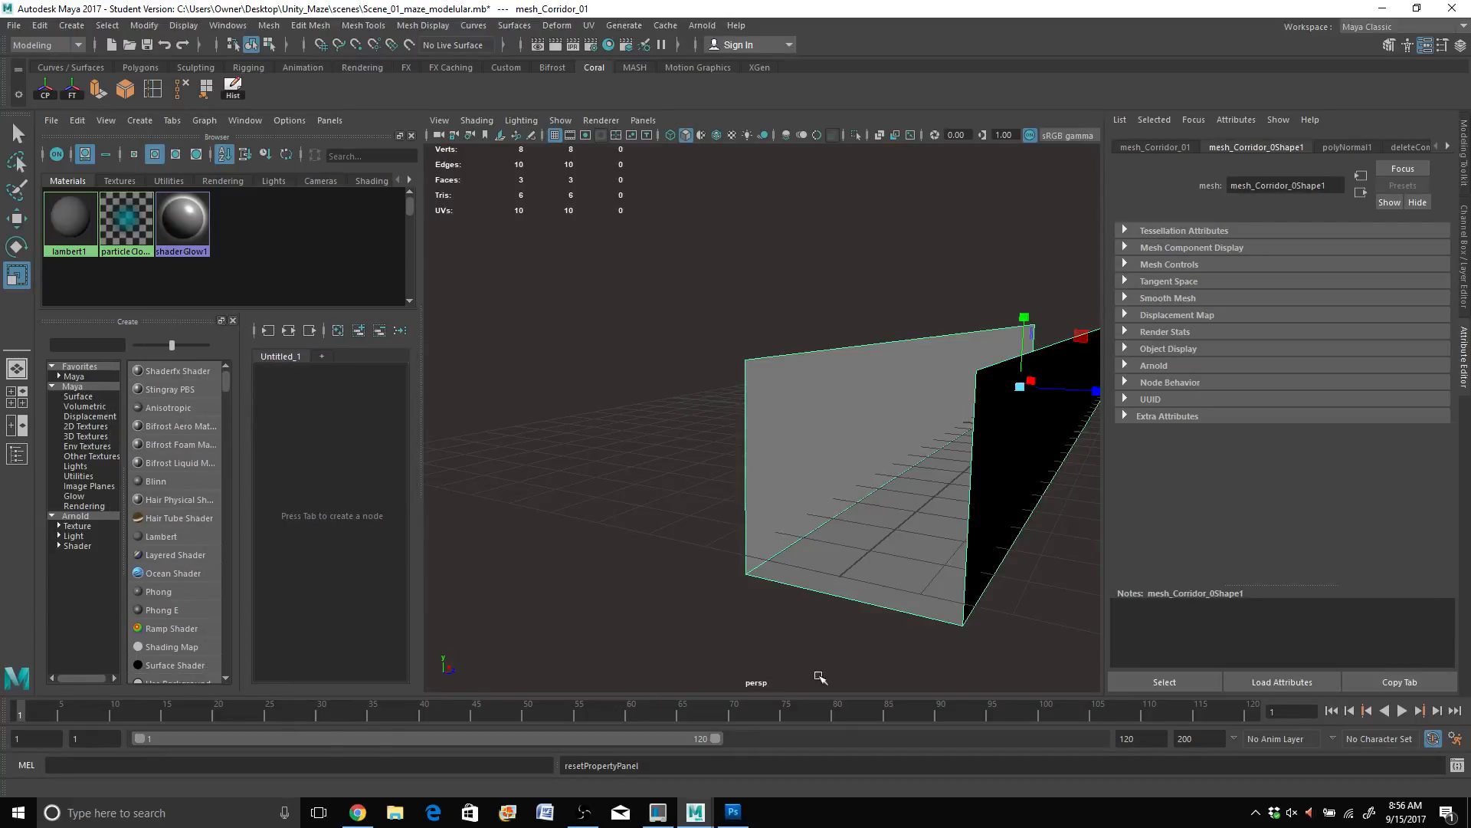
{"action": "left_click", "coordinate": [174, 540]}
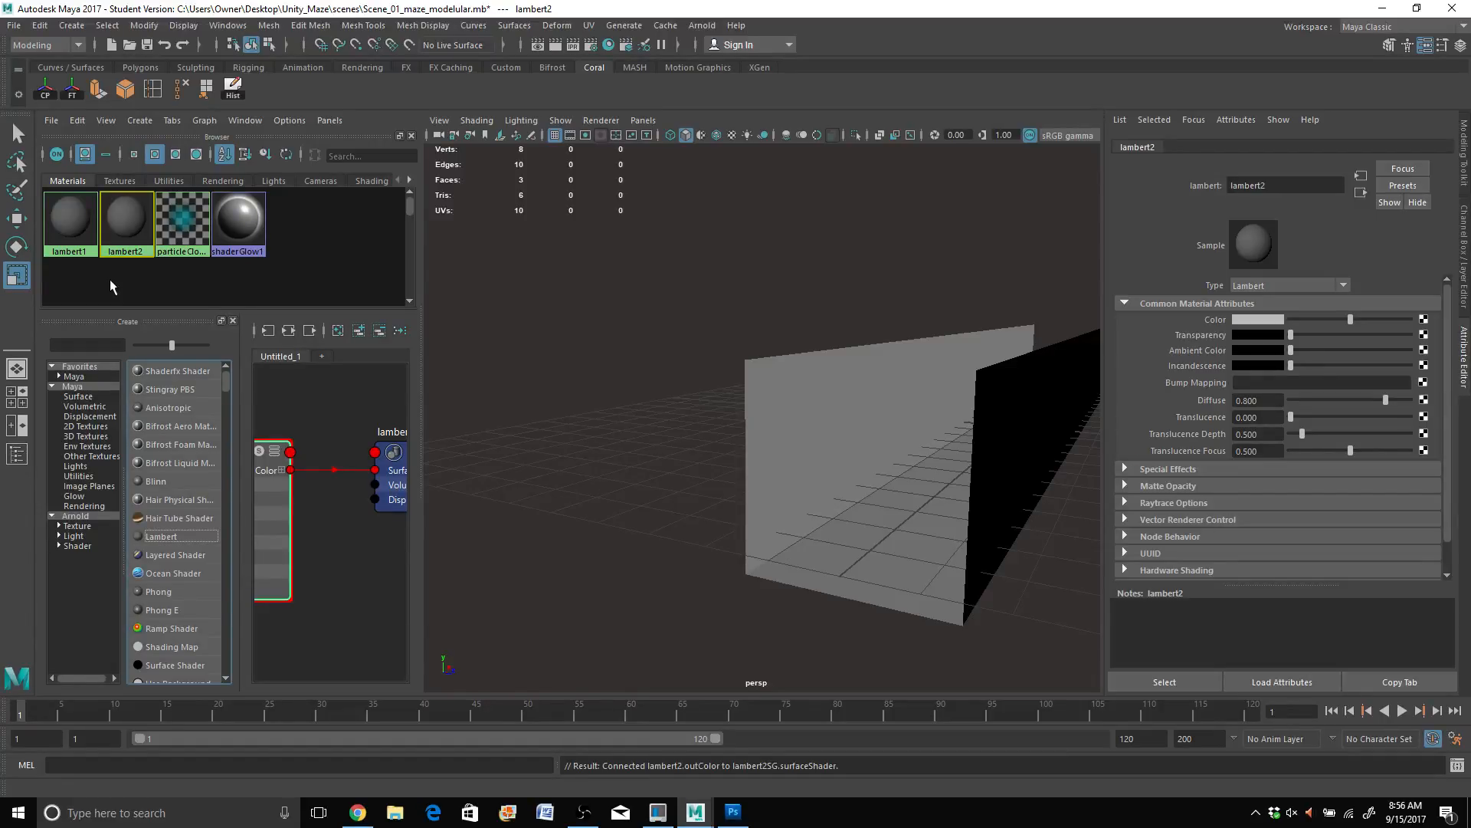
{"action": "scroll", "coordinate": [750, 421], "scroll_direction": "up", "scroll_amount": 4}
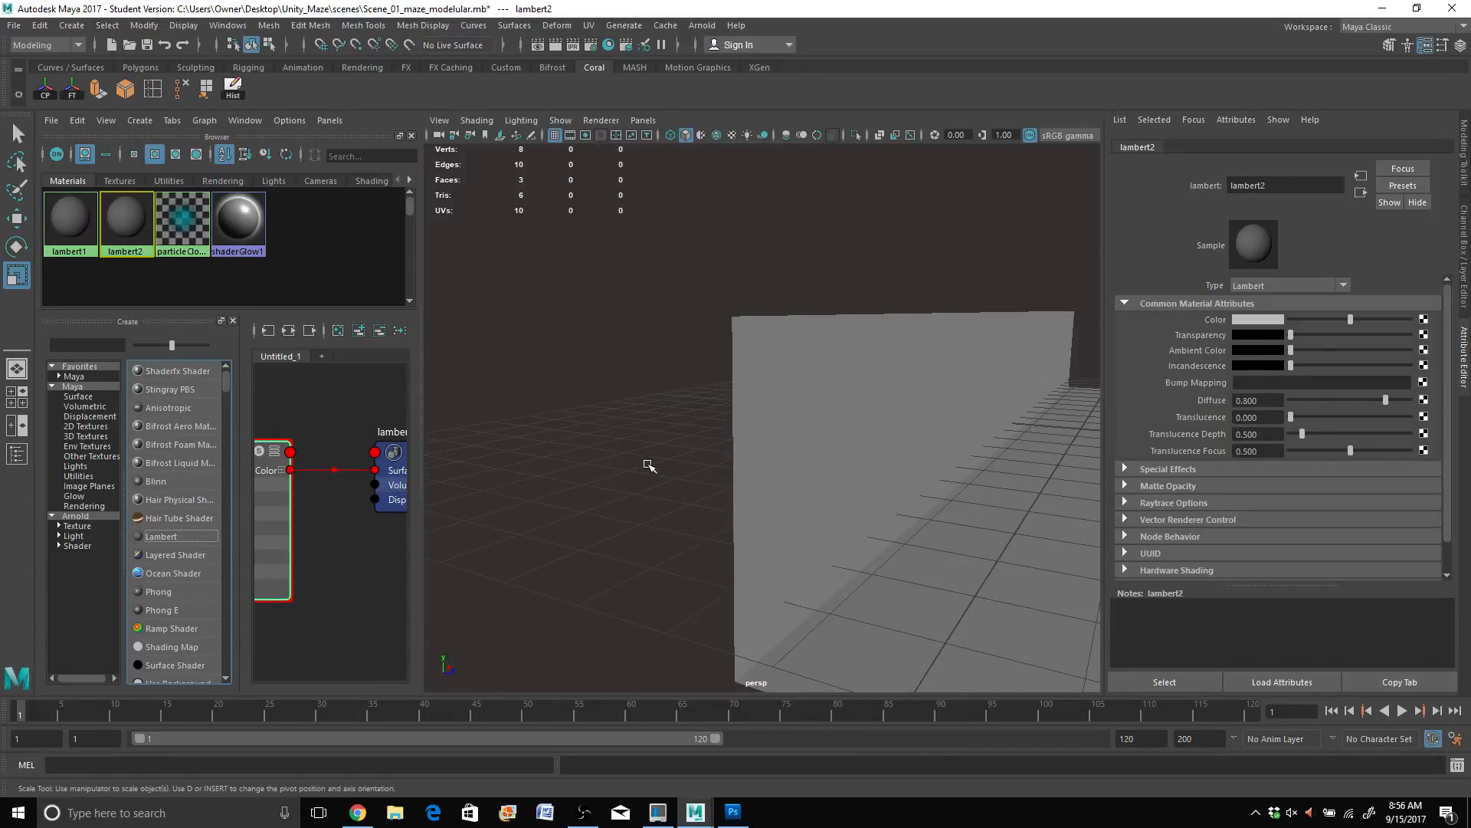
{"action": "scroll", "coordinate": [661, 485], "scroll_direction": "down", "scroll_amount": 5}
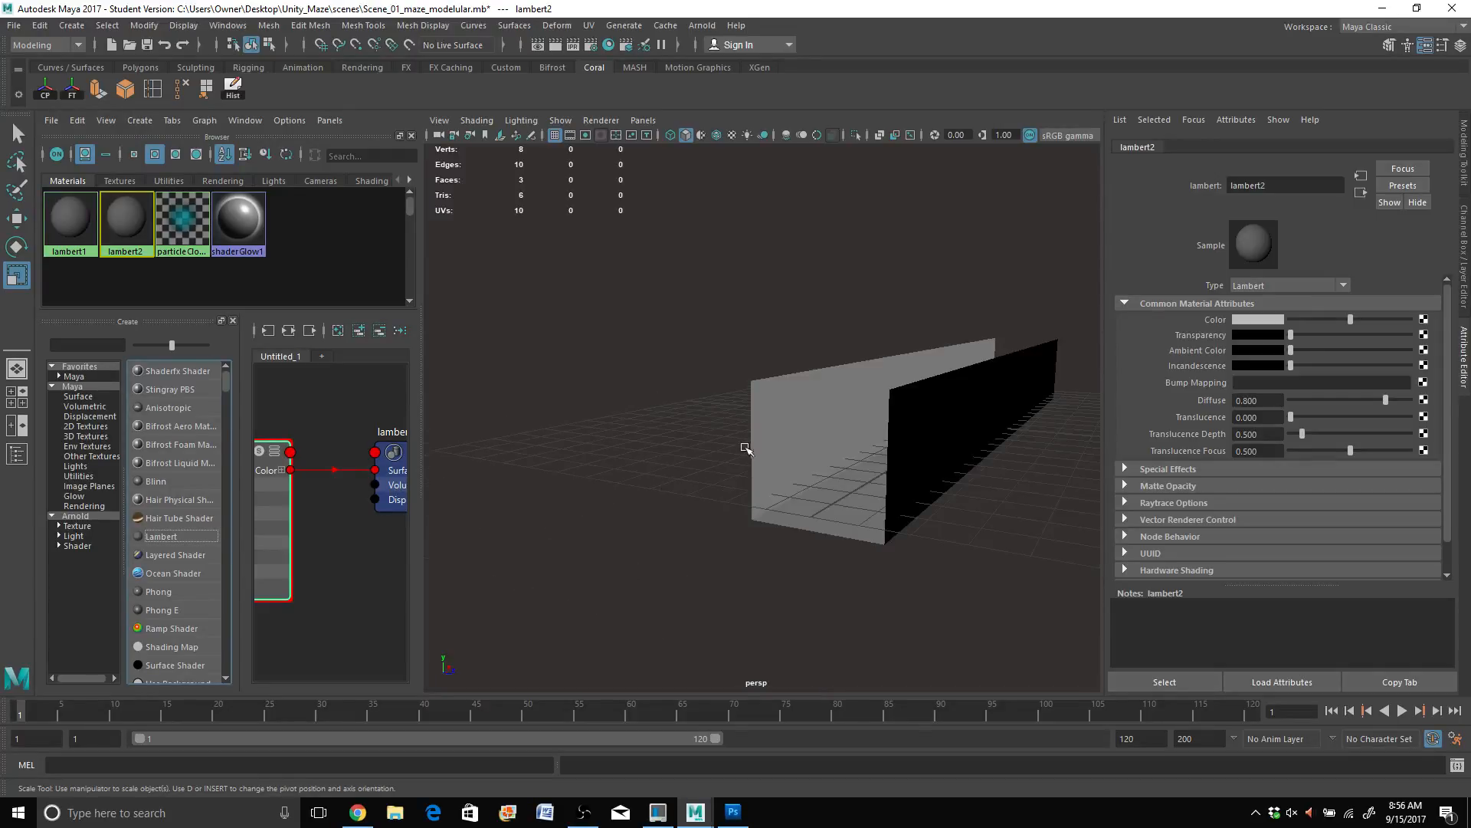
{"action": "left_click_drag", "start_coordinate": [760, 439], "coordinate": [769, 450], "text": "alt"}
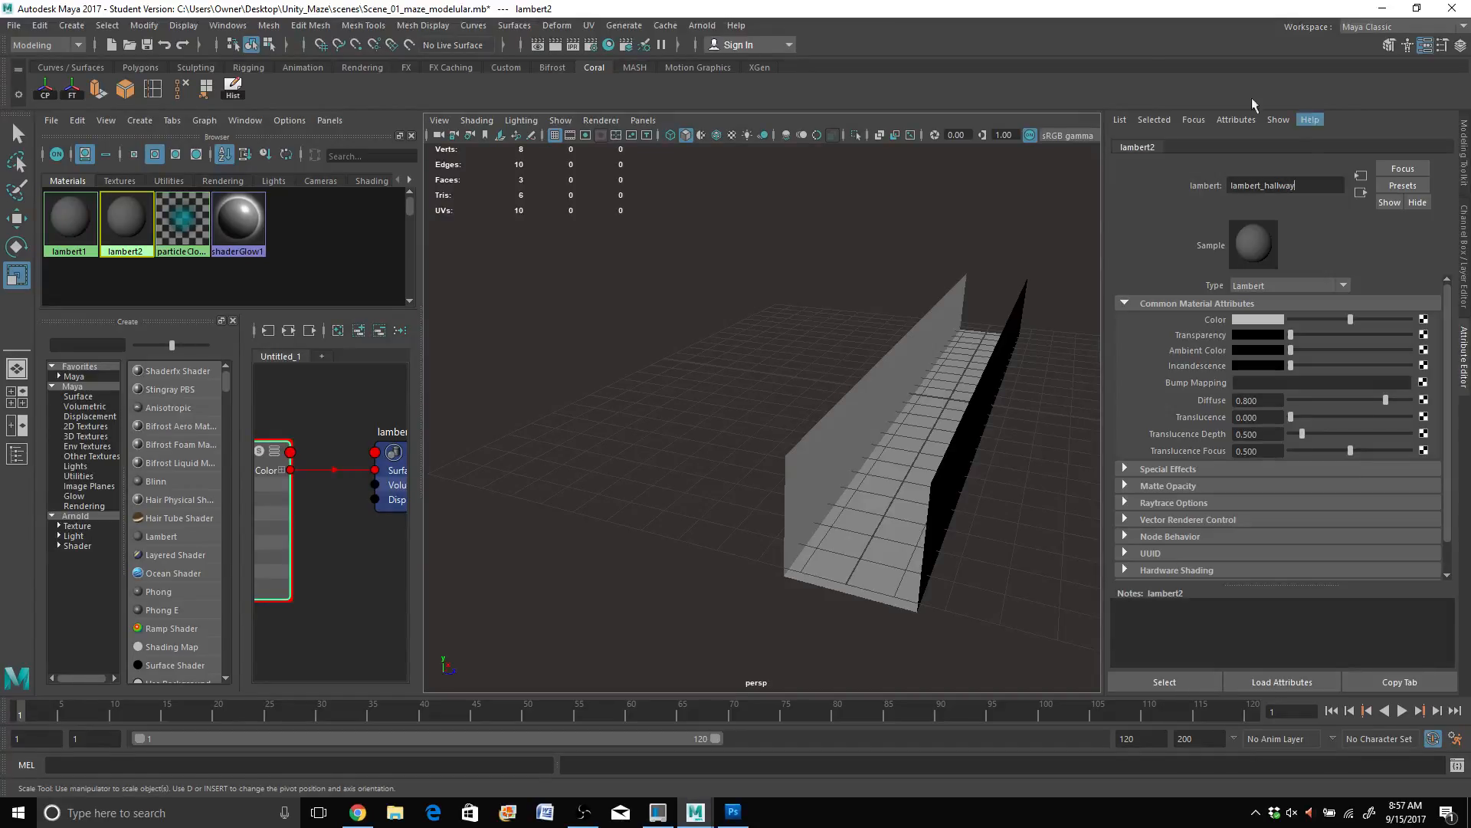
{"action": "left_click_drag", "start_coordinate": [915, 396], "coordinate": [702, 321], "text": "alt"}
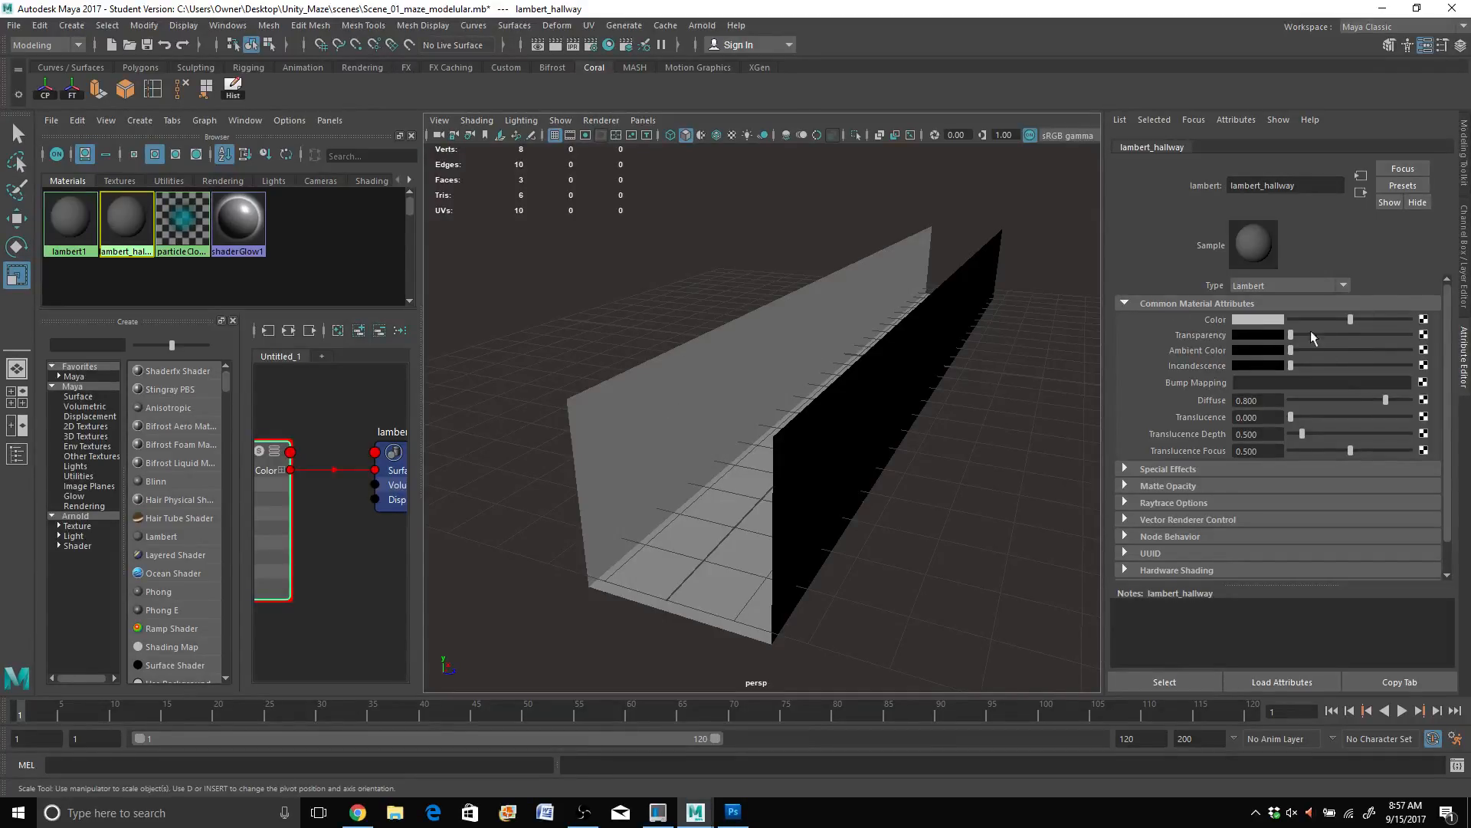
Step: Map a File texture to the lambert_hallway color and load ground.jpg from the sourceimages folder
{"action": "left_click", "coordinate": [1423, 320]}
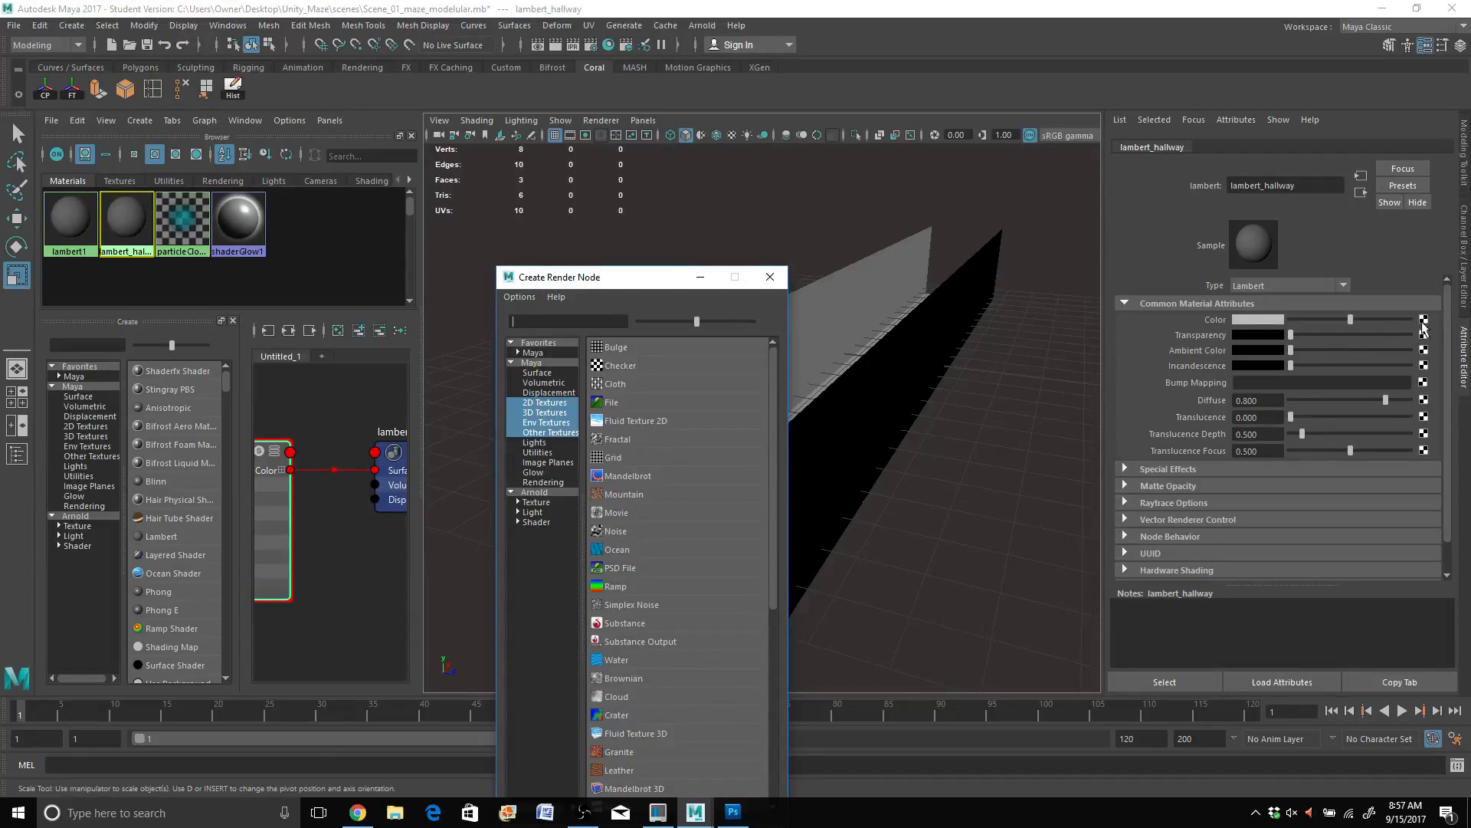
{"action": "left_click", "coordinate": [613, 403]}
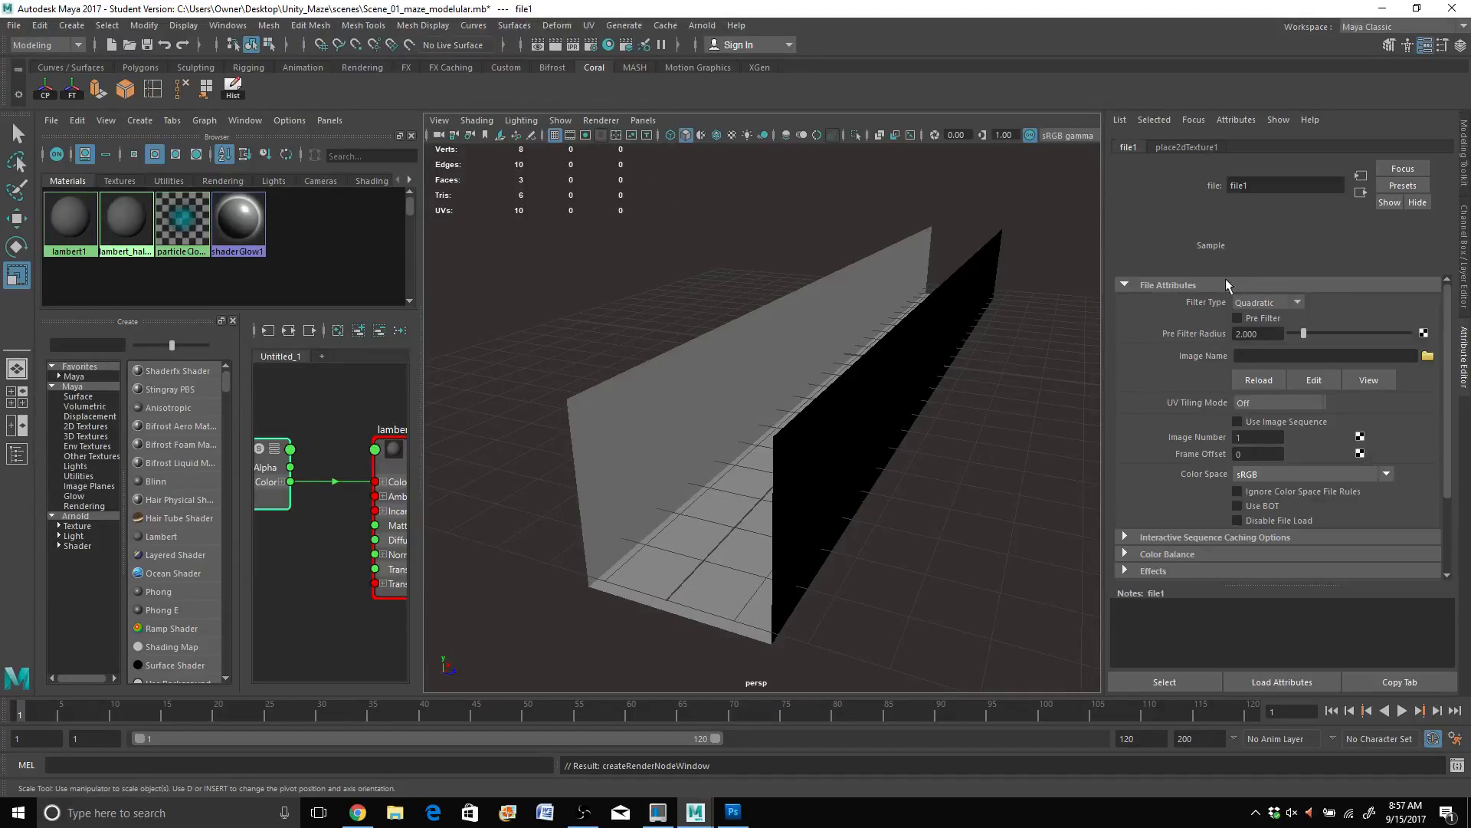
{"action": "left_click", "coordinate": [1429, 356]}
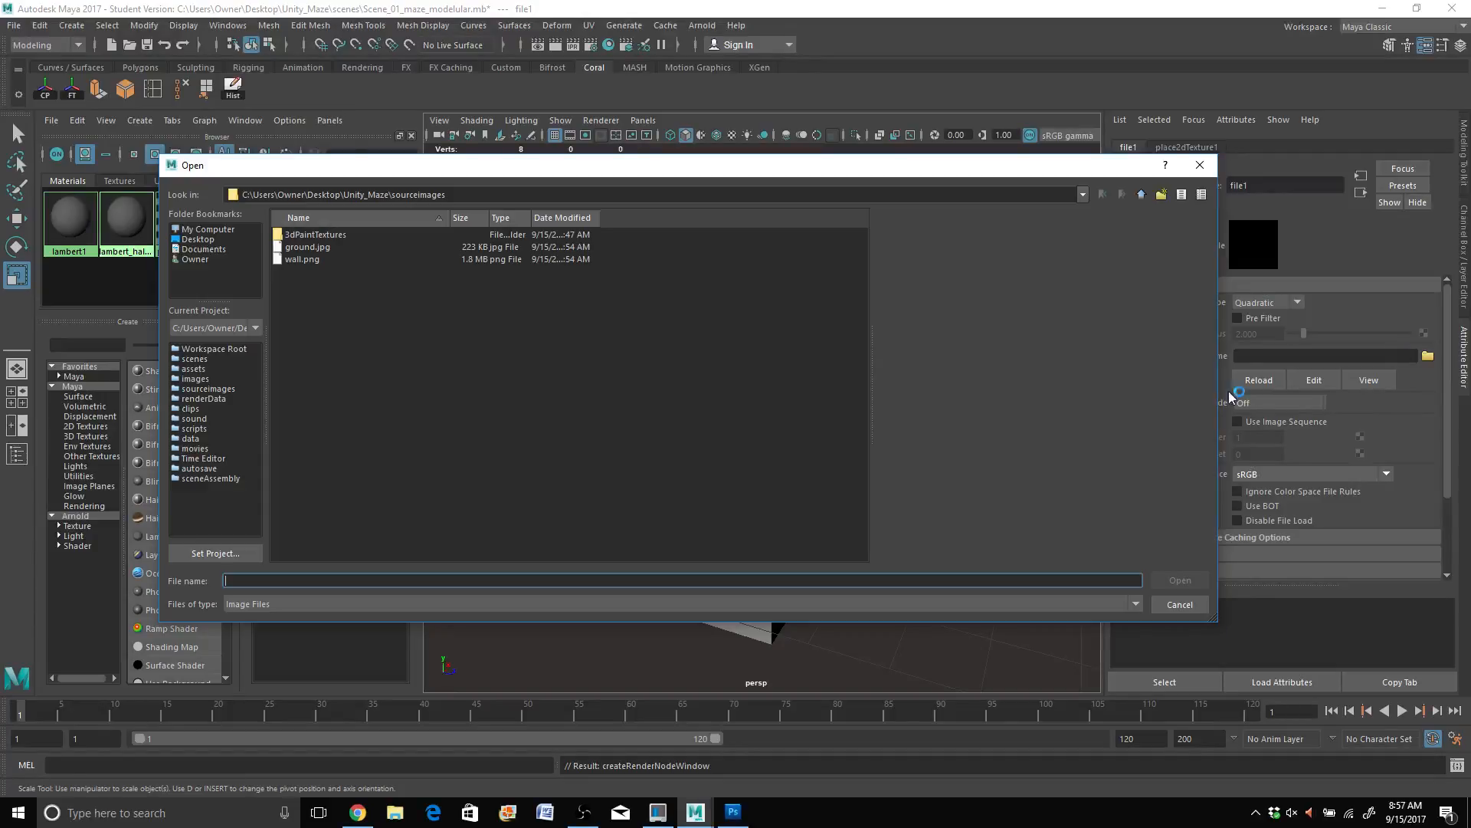
{"action": "left_click", "coordinate": [301, 247]}
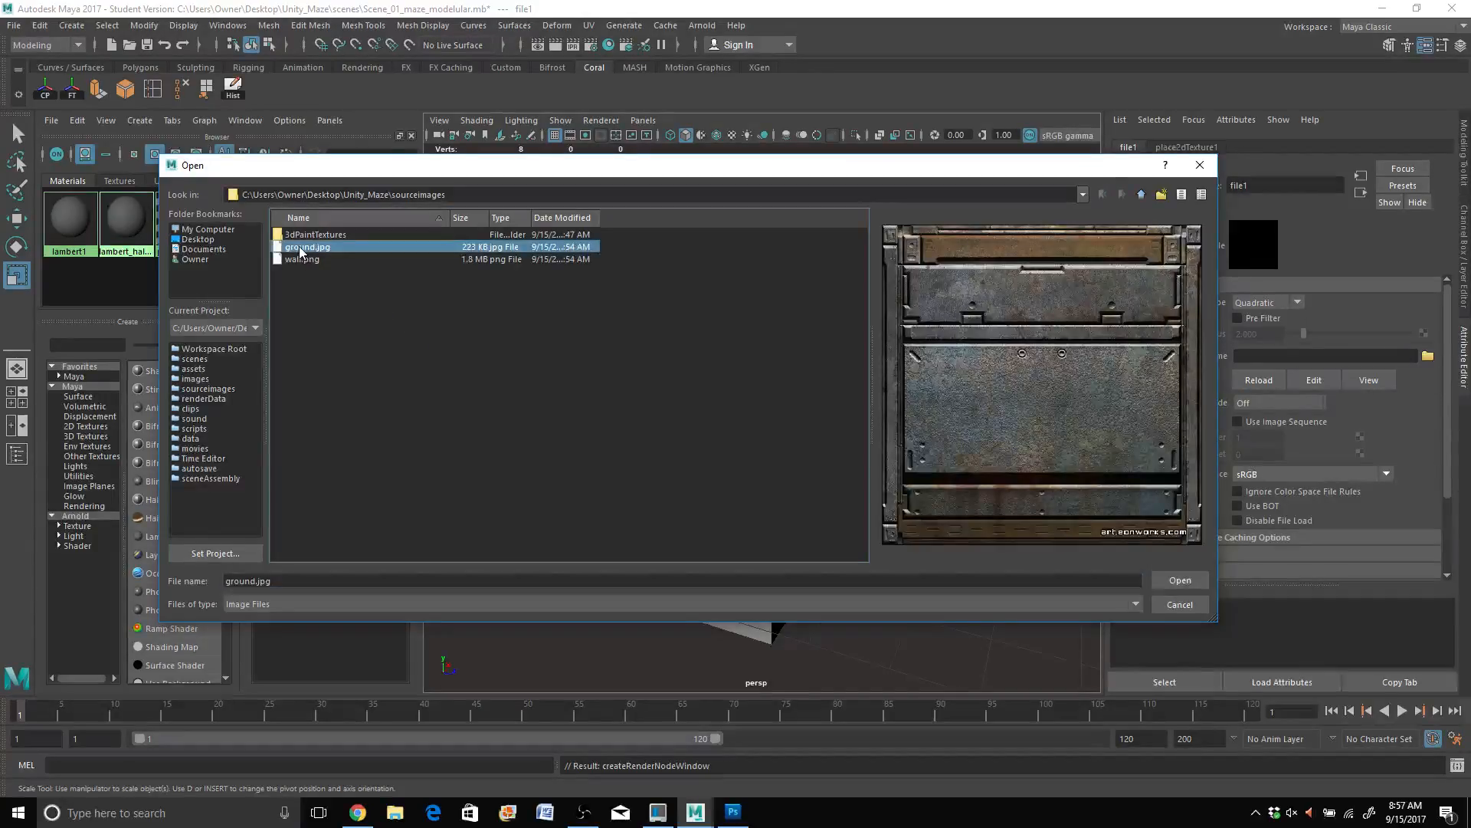
{"action": "left_click", "coordinate": [1161, 581]}
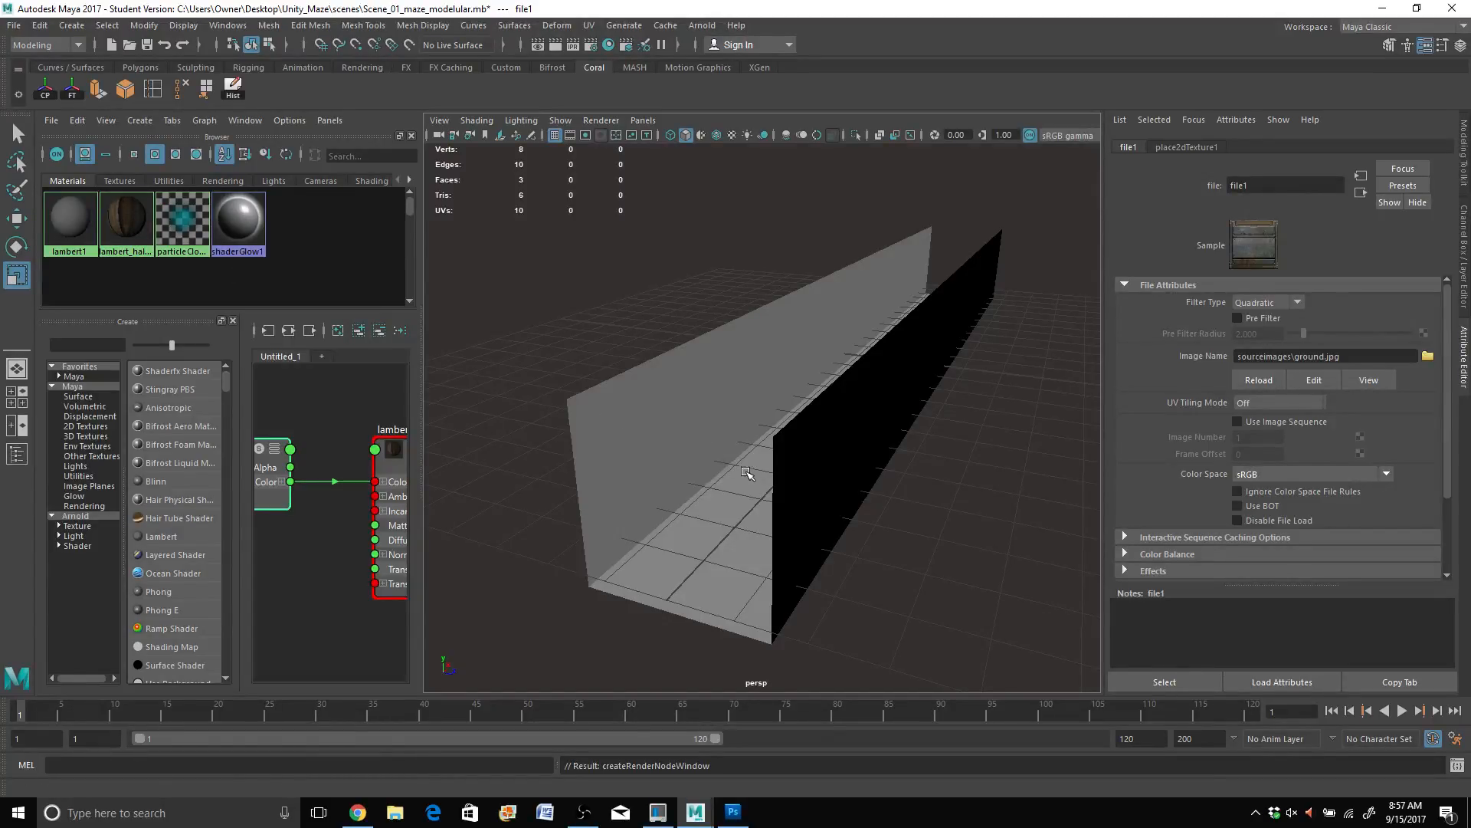
Step: Apply the lambert_hallway material to the corridor mesh from the Hypershade
{"action": "left_click_drag", "start_coordinate": [745, 471], "coordinate": [778, 486], "text": "alt"}
{"action": "scroll", "coordinate": [735, 453], "scroll_direction": "up", "scroll_amount": 5}
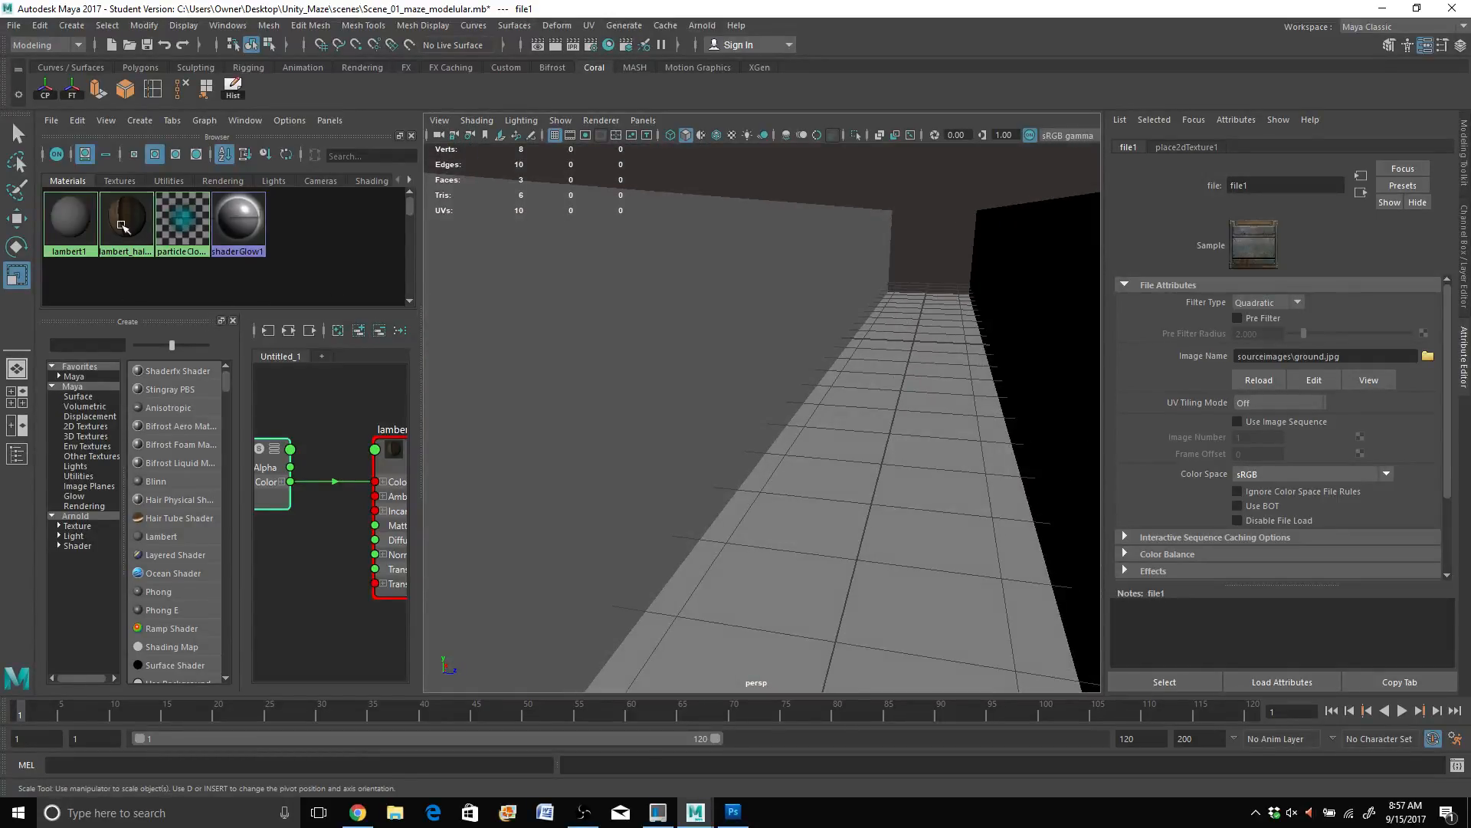
{"action": "middle_click_drag", "start_coordinate": [124, 222], "coordinate": [814, 551]}
{"action": "scroll", "coordinate": [808, 544], "scroll_direction": "down", "scroll_amount": 5}
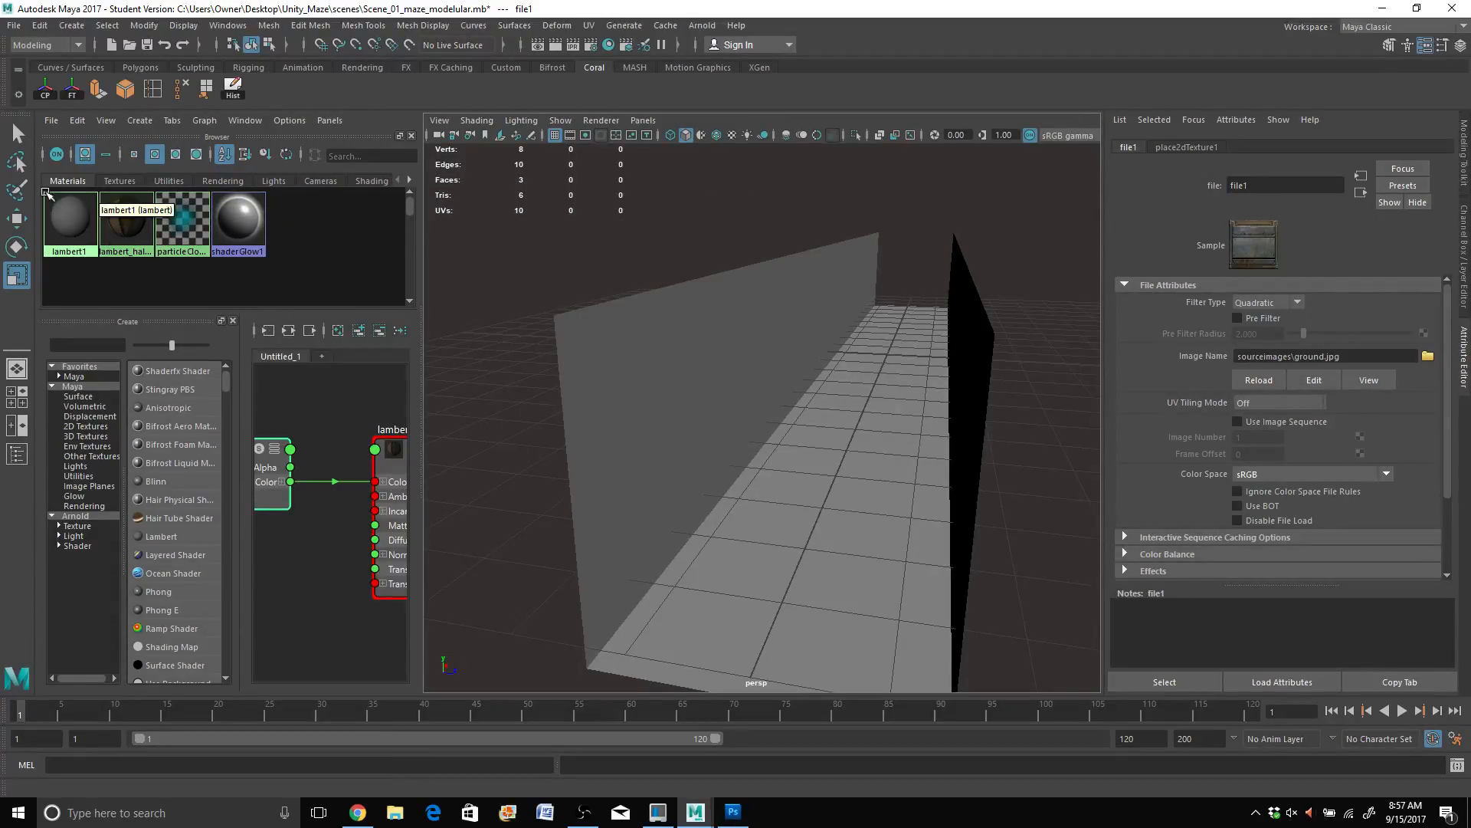
{"action": "middle_click_drag", "start_coordinate": [112, 222], "coordinate": [811, 529]}
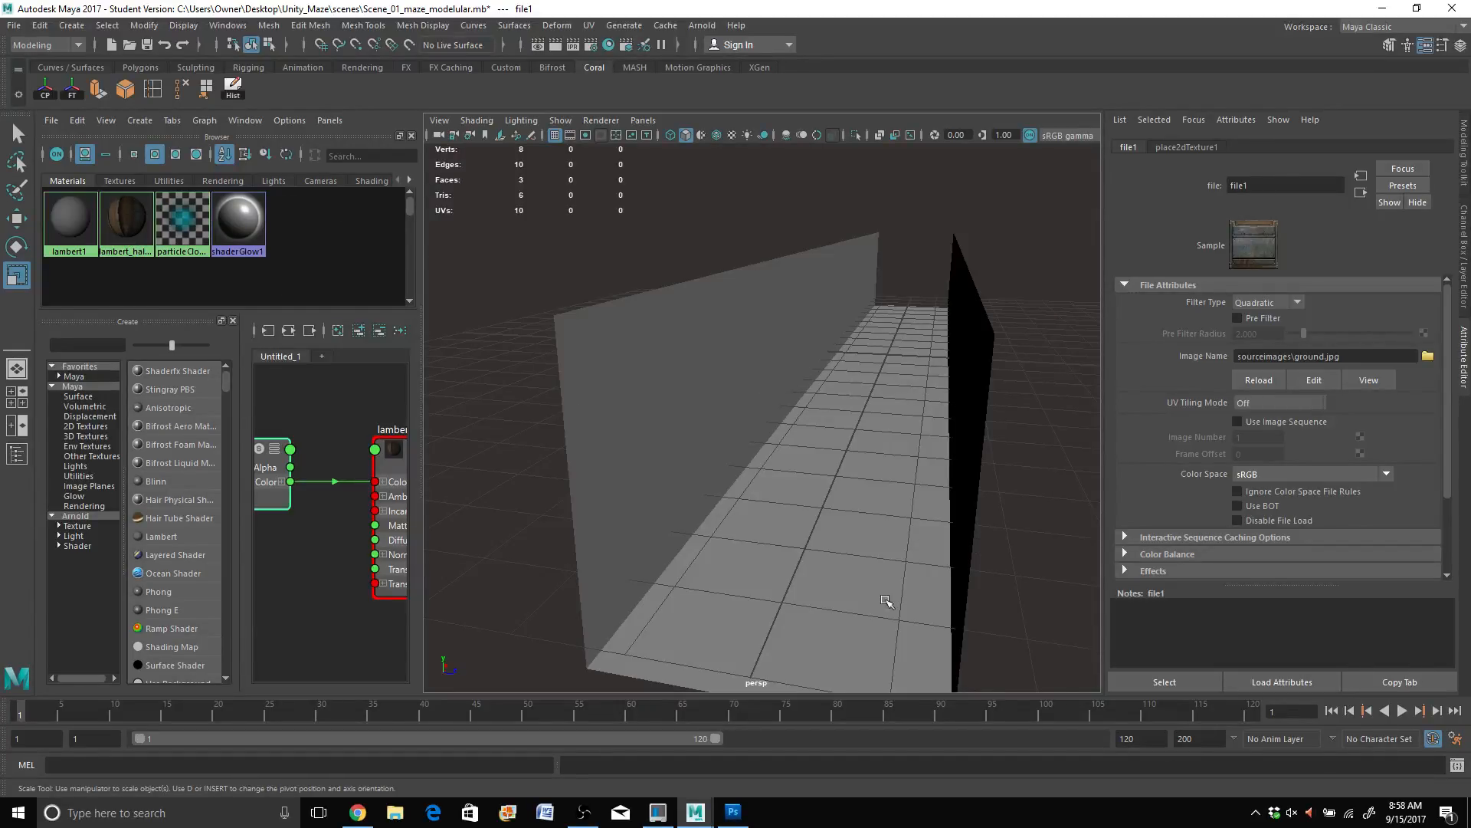
{"action": "key", "text": "f"}
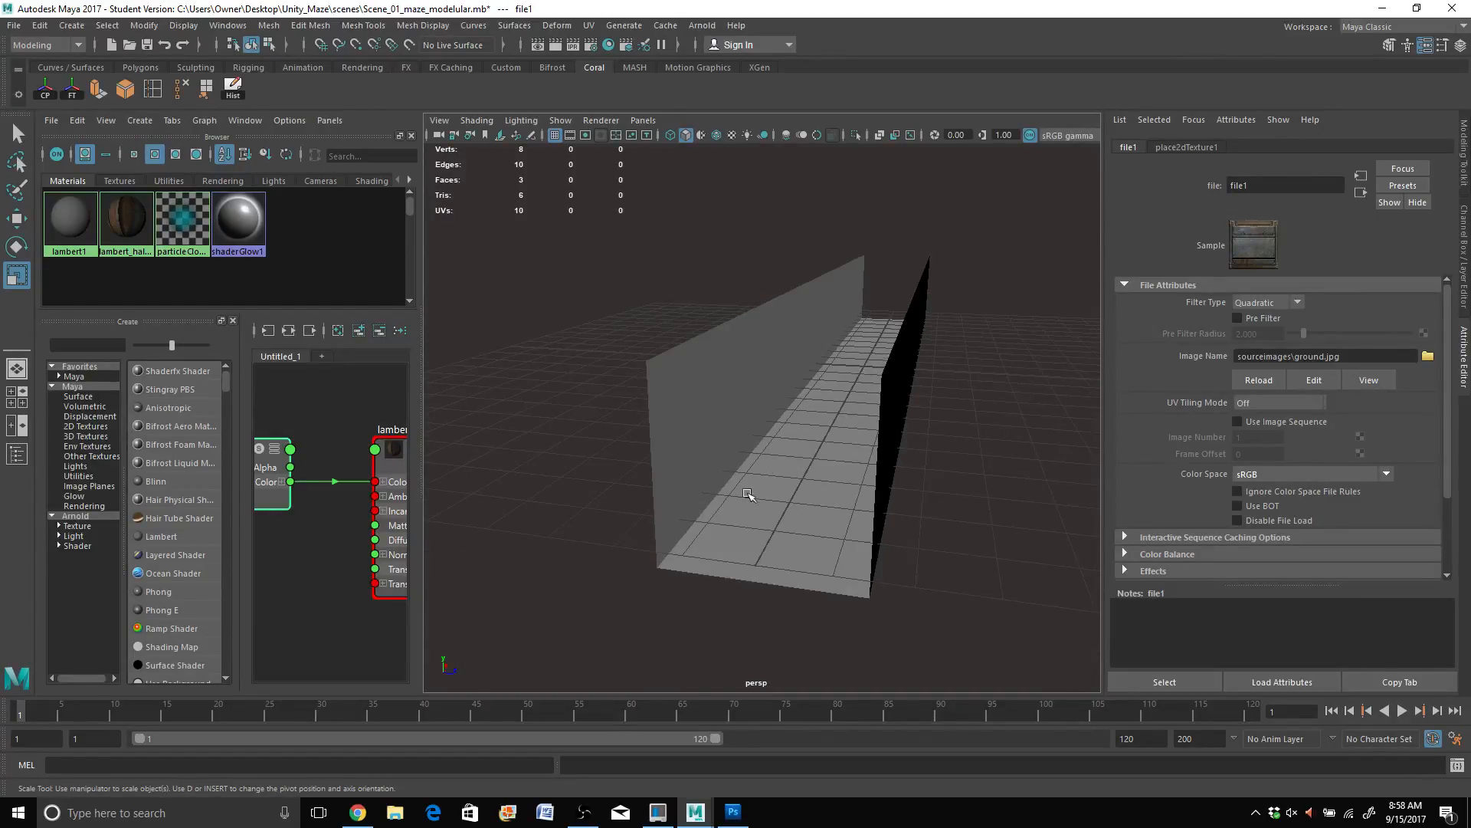
Step: Switch the corridor mesh to face selection and select its floor face
{"action": "left_click", "coordinate": [797, 484]}
{"action": "right_click", "coordinate": [819, 458]}
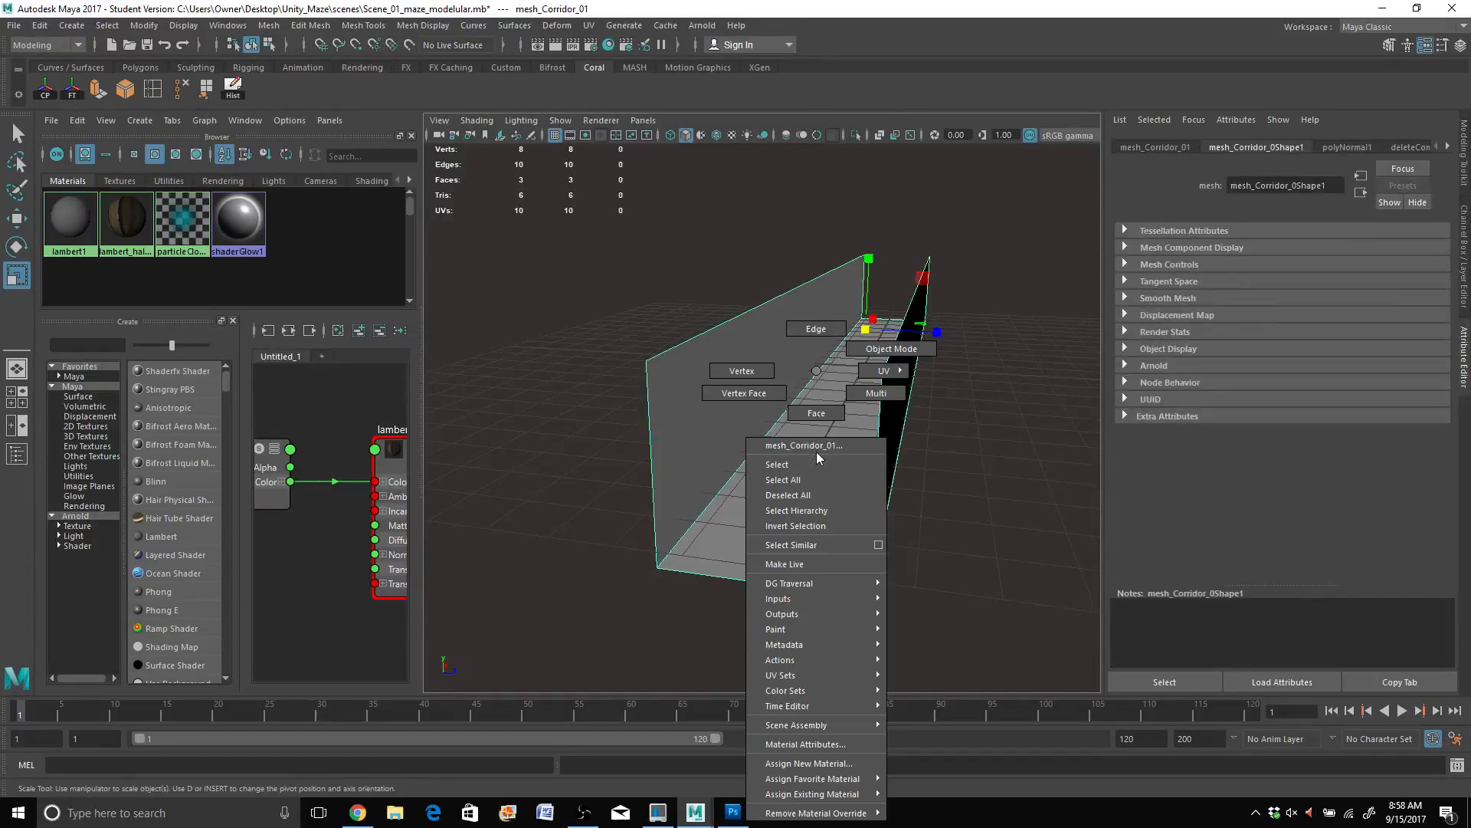
{"action": "left_click", "coordinate": [742, 371]}
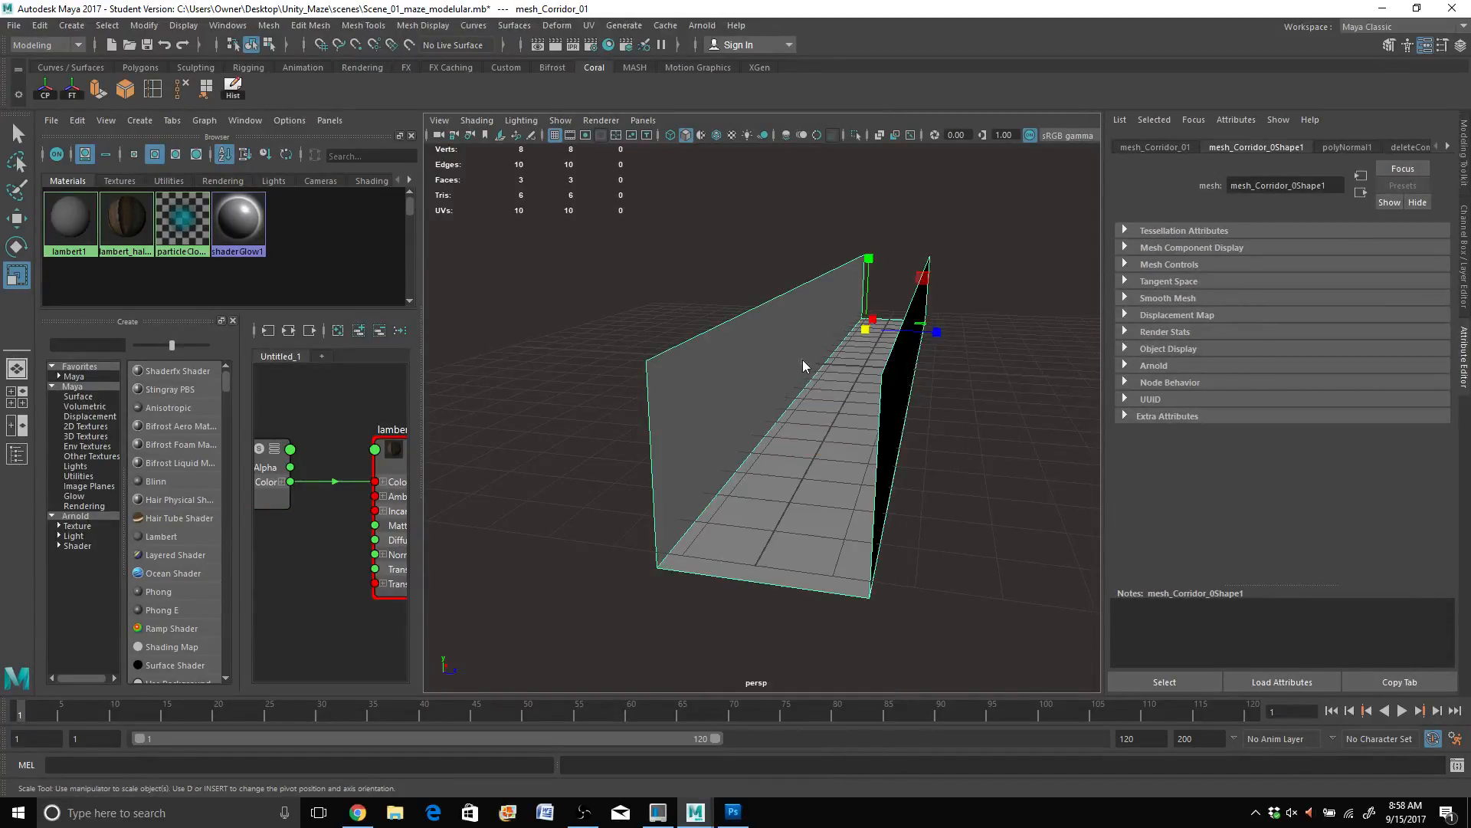
{"action": "left_click", "coordinate": [803, 360]}
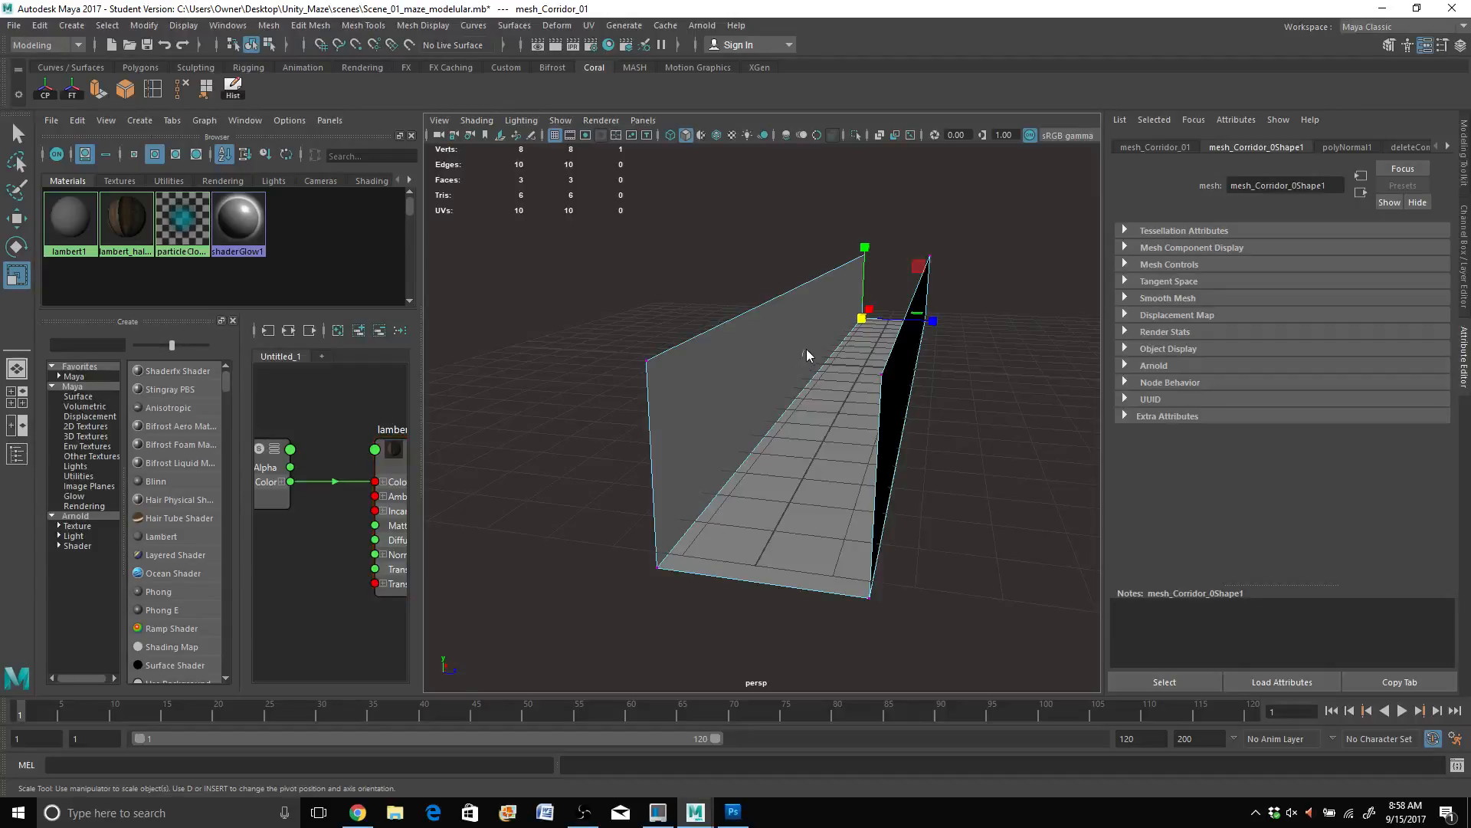
{"action": "right_click_drag", "start_coordinate": [834, 337], "coordinate": [789, 373]}
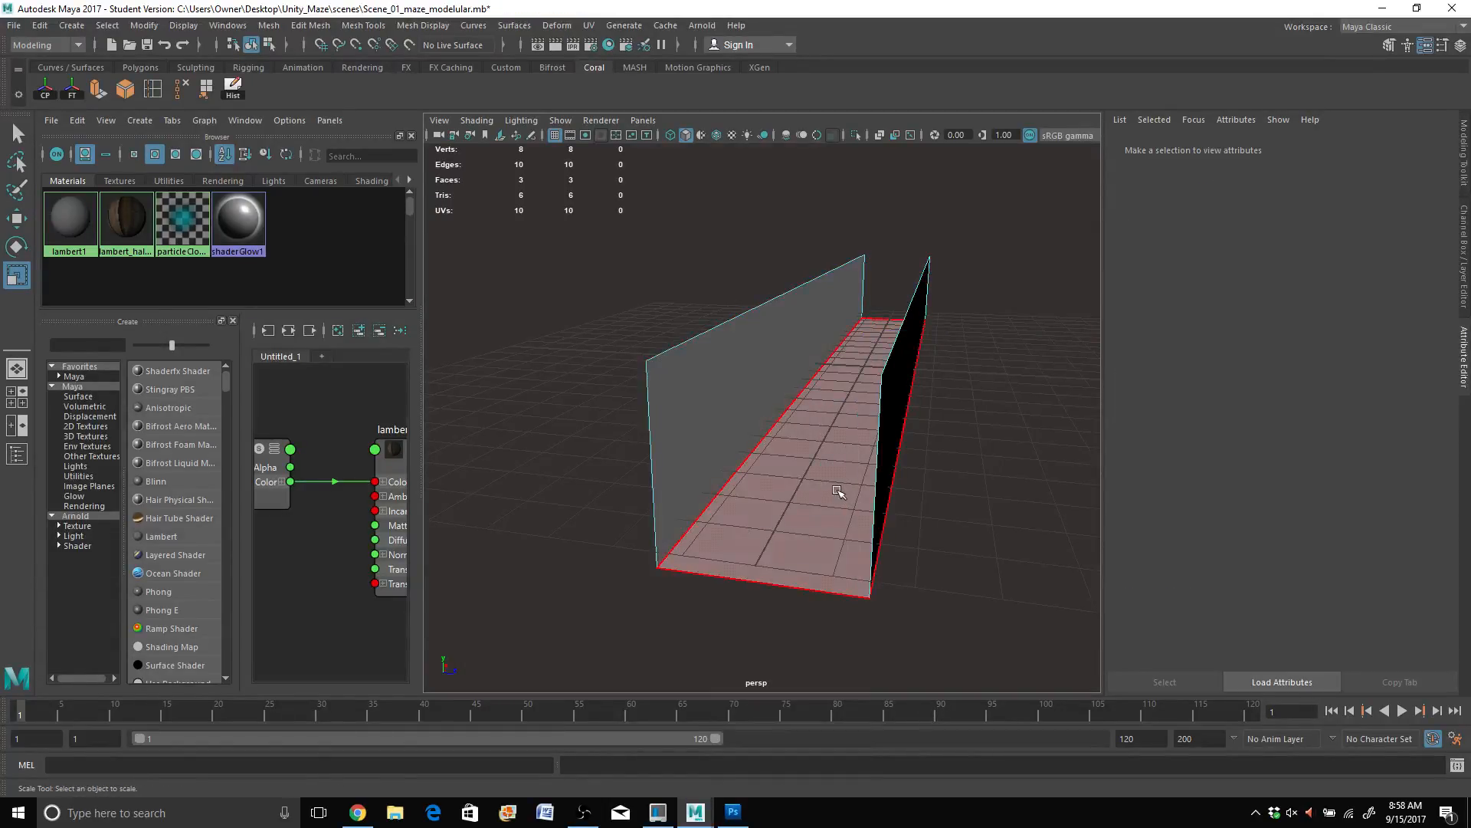
{"action": "left_click", "coordinate": [838, 493]}
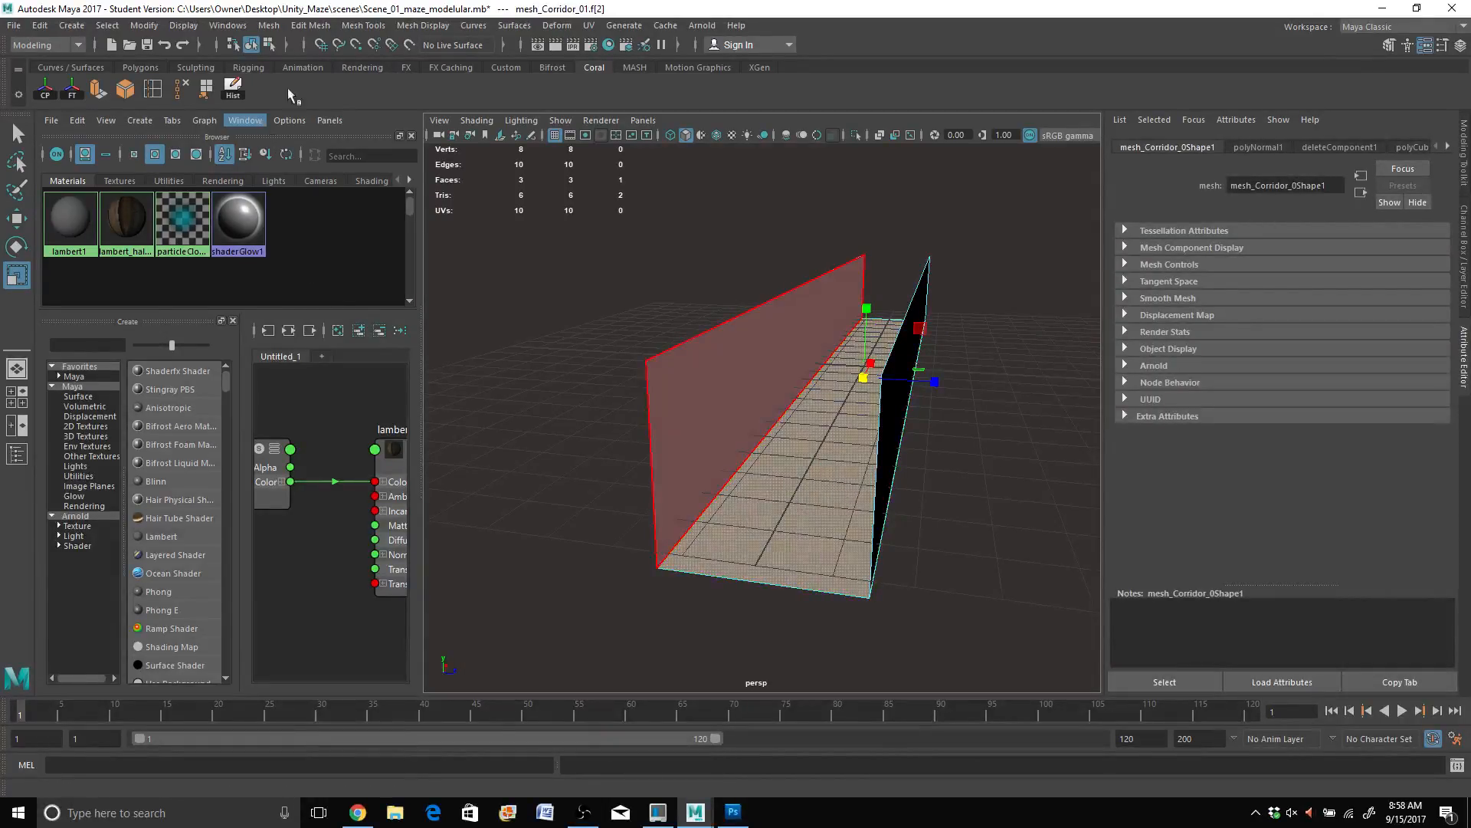
Step: Extract the selected floor face from the corridor mesh and return to object selection
{"action": "left_click", "coordinate": [267, 26]}
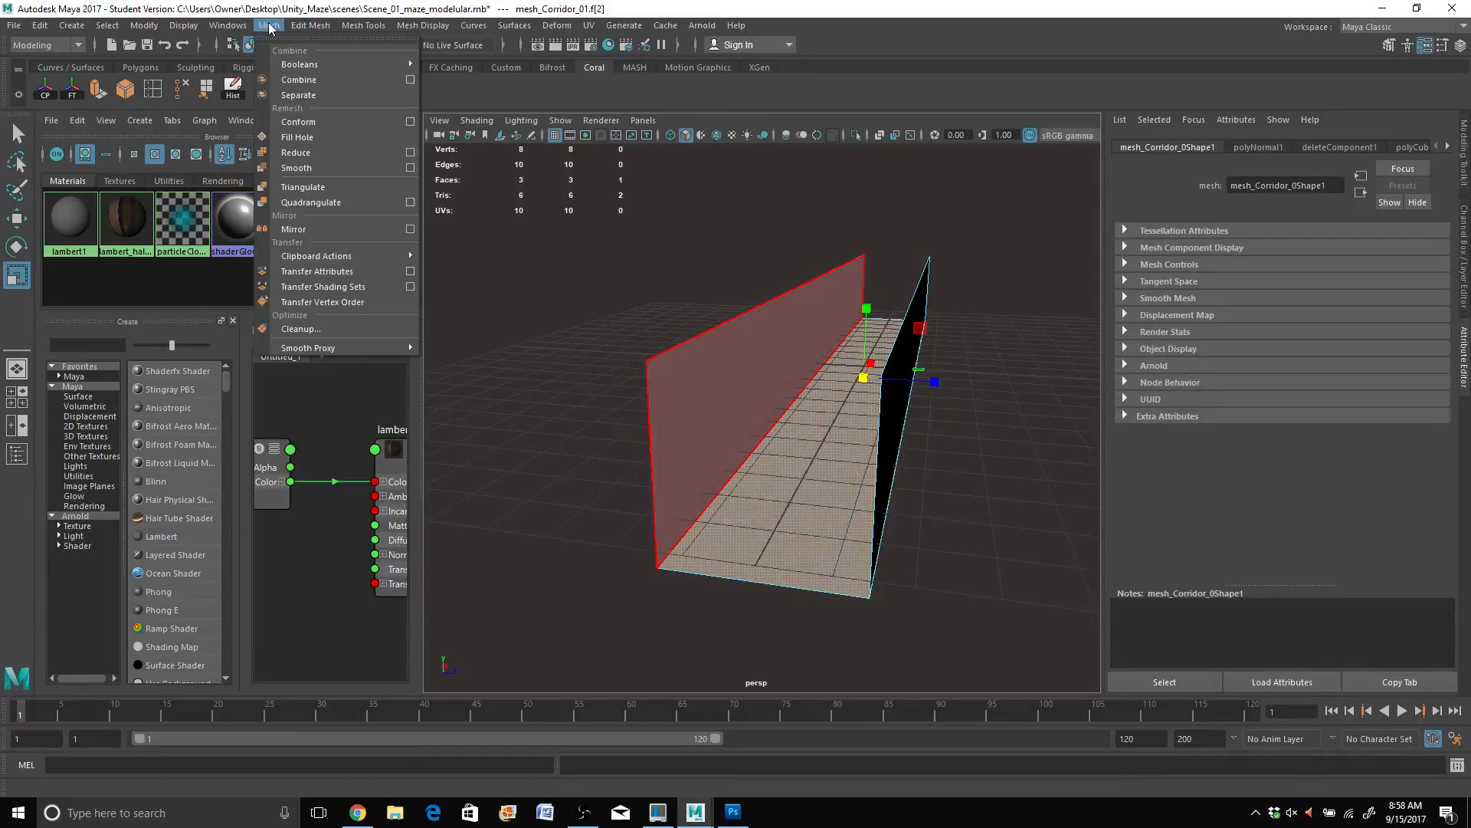
{"action": "left_click", "coordinate": [270, 27]}
{"action": "left_click", "coordinate": [303, 27]}
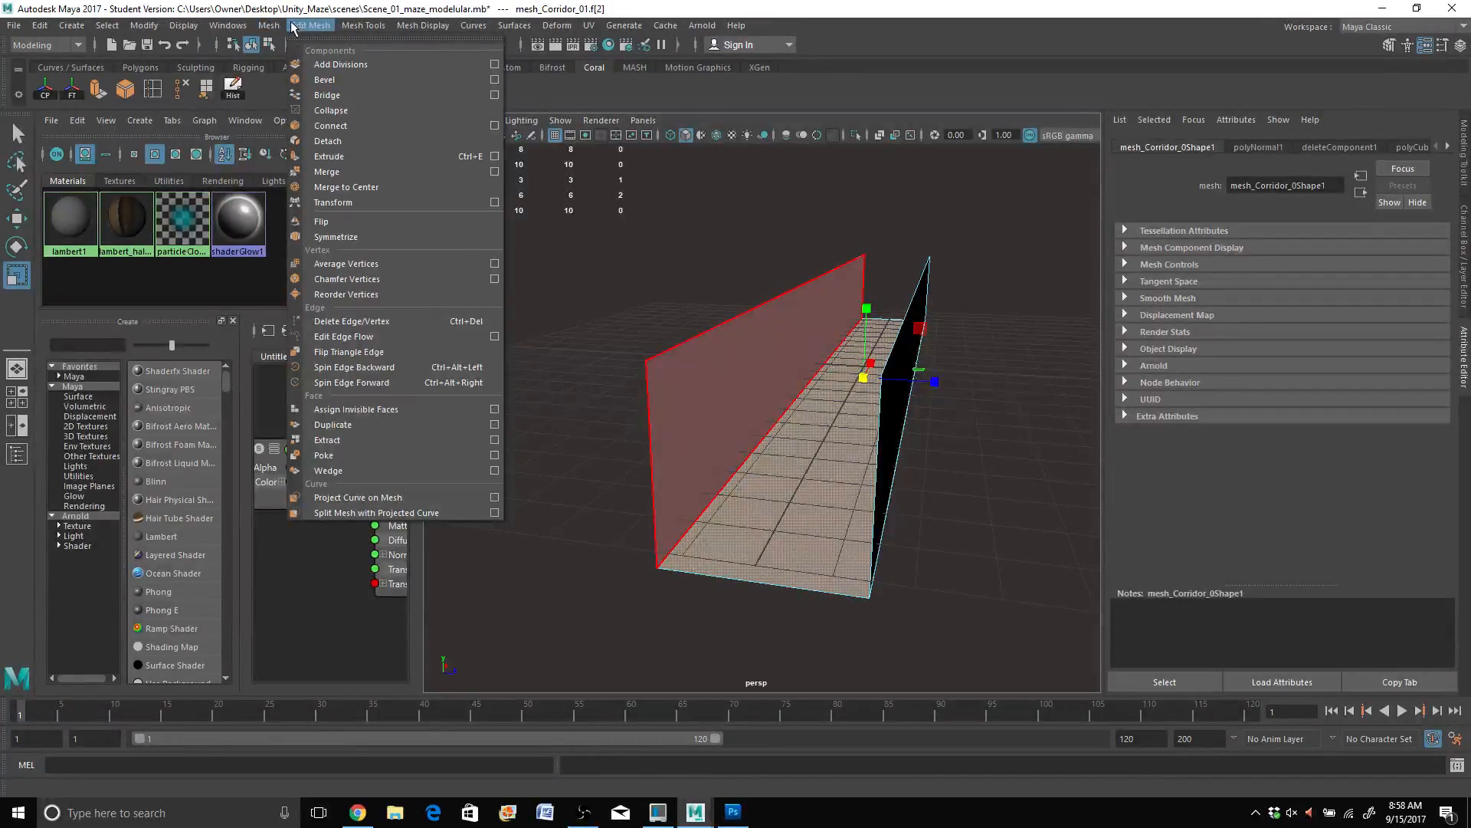
{"action": "left_click", "coordinate": [299, 27]}
{"action": "left_click", "coordinate": [270, 27]}
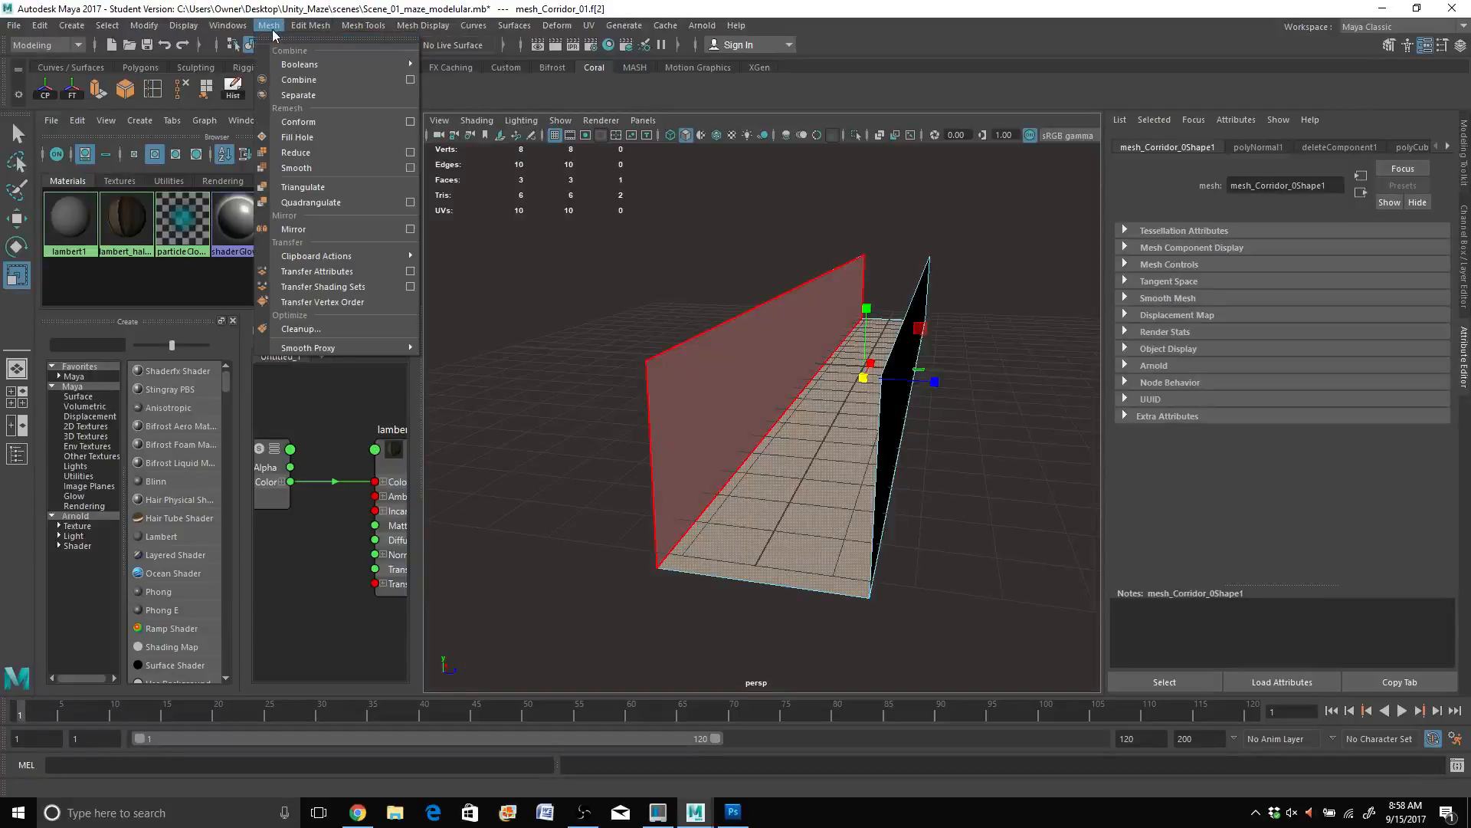
{"action": "left_click", "coordinate": [309, 26]}
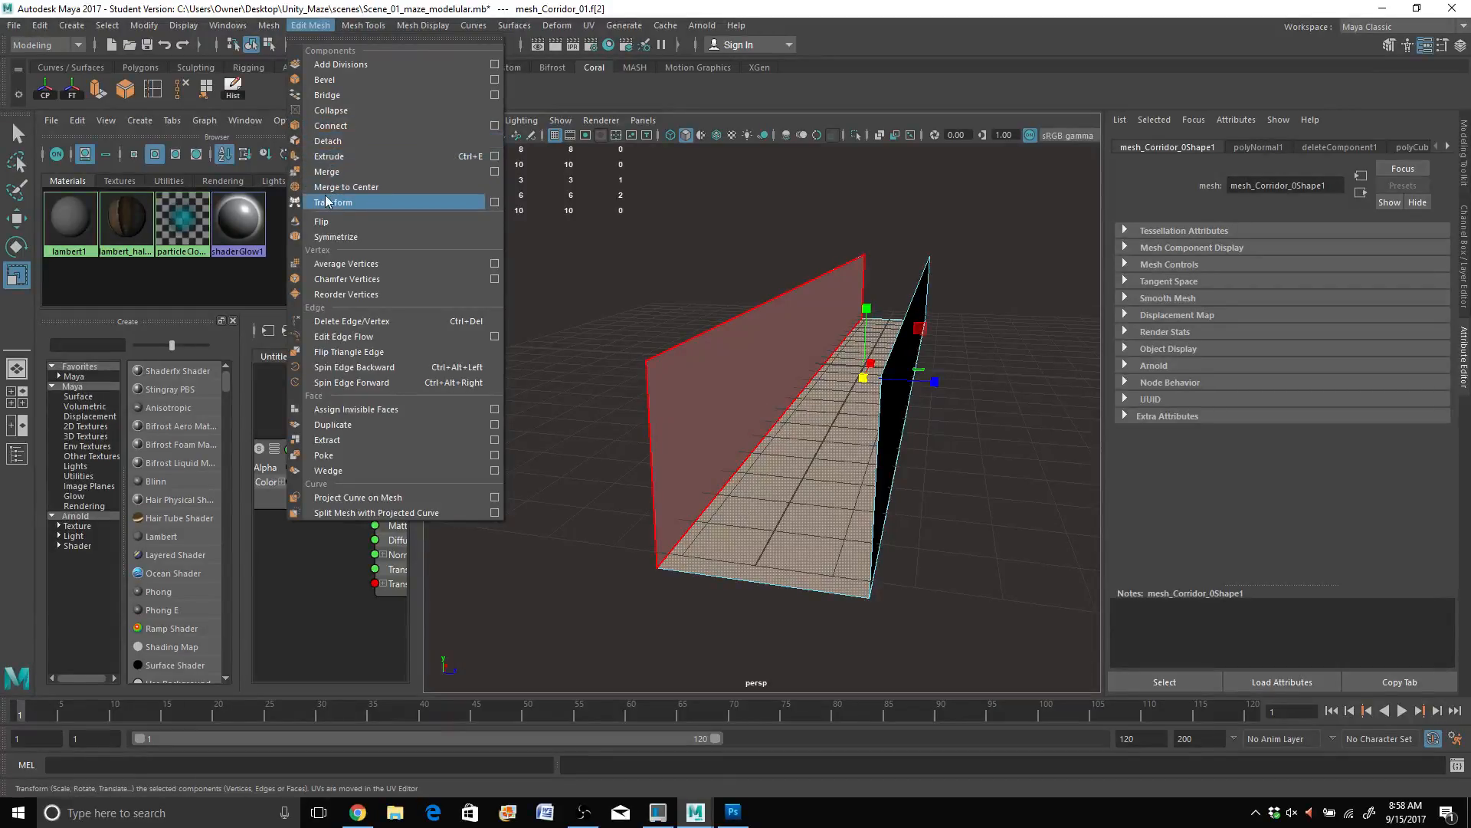
{"action": "left_click", "coordinate": [342, 446]}
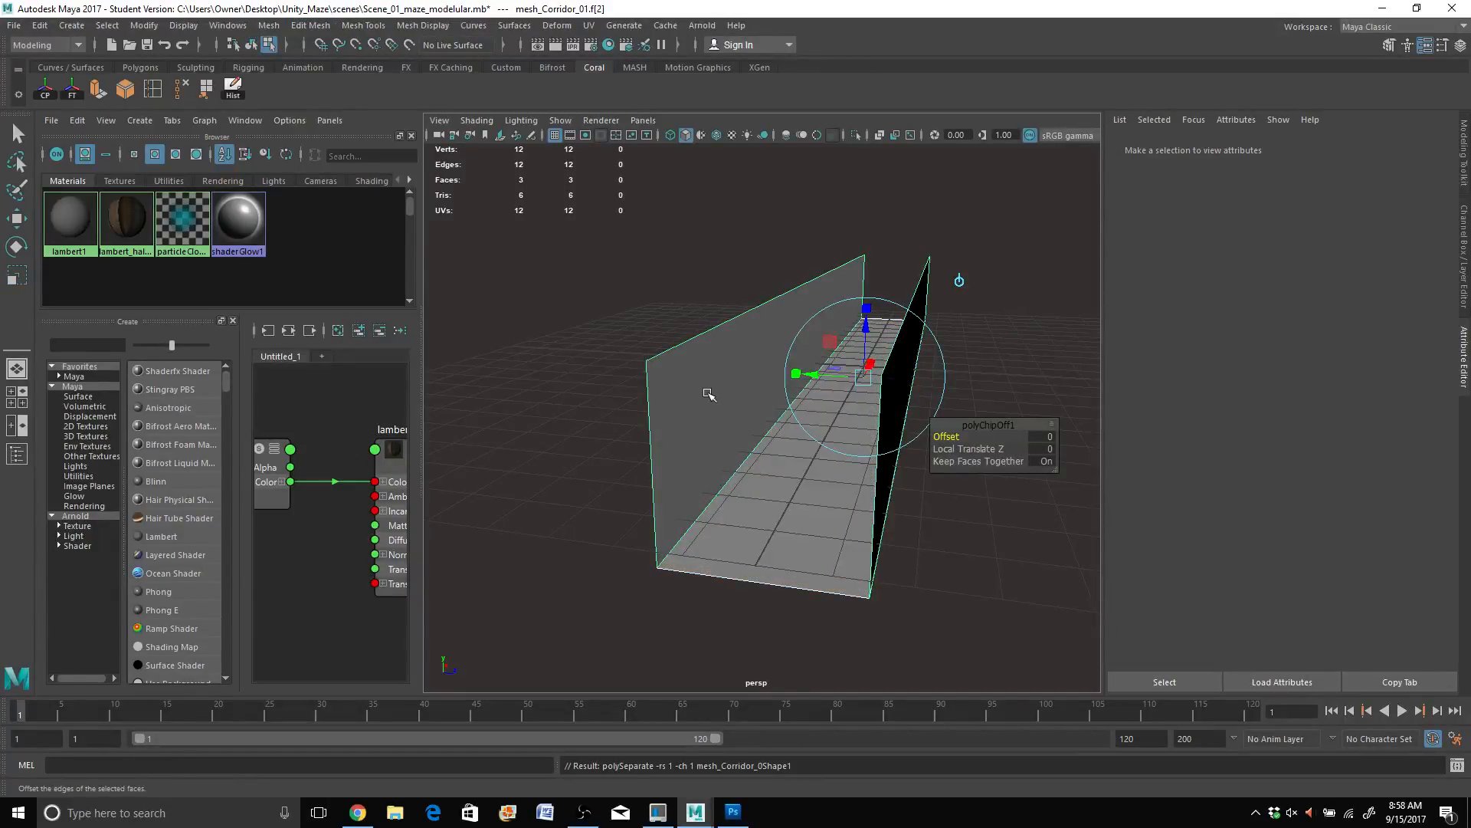
{"action": "right_click_drag", "start_coordinate": [709, 394], "coordinate": [737, 359]}
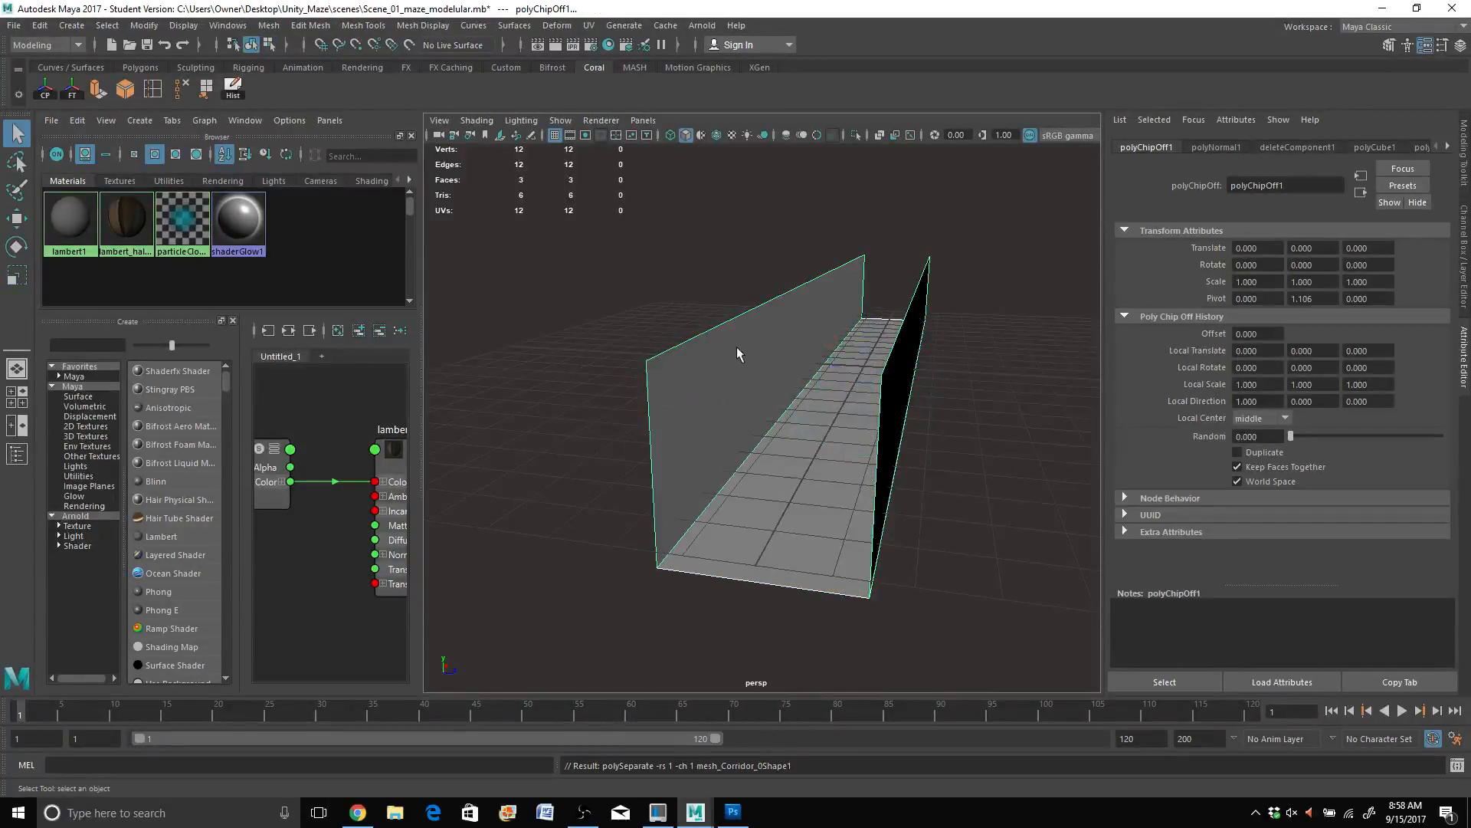
Step: Test the separation by moving the wall mesh vertically away from the floor, and undo the move
{"action": "scroll", "coordinate": [739, 355], "scroll_direction": "up", "scroll_amount": 3}
{"action": "left_click", "coordinate": [740, 364]}
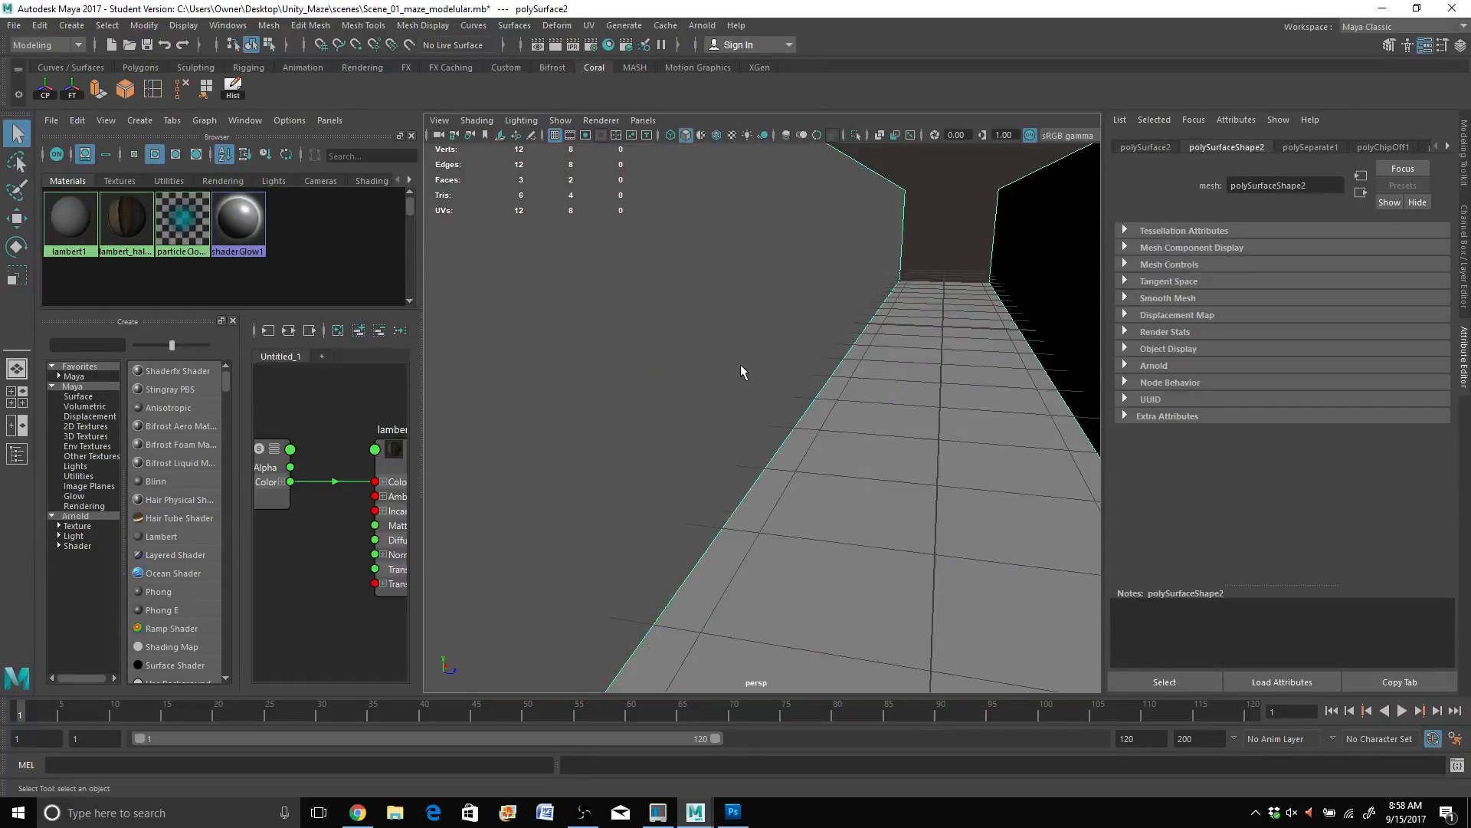
{"action": "scroll", "coordinate": [741, 367], "scroll_direction": "down", "scroll_amount": 1}
{"action": "key", "text": "f"}
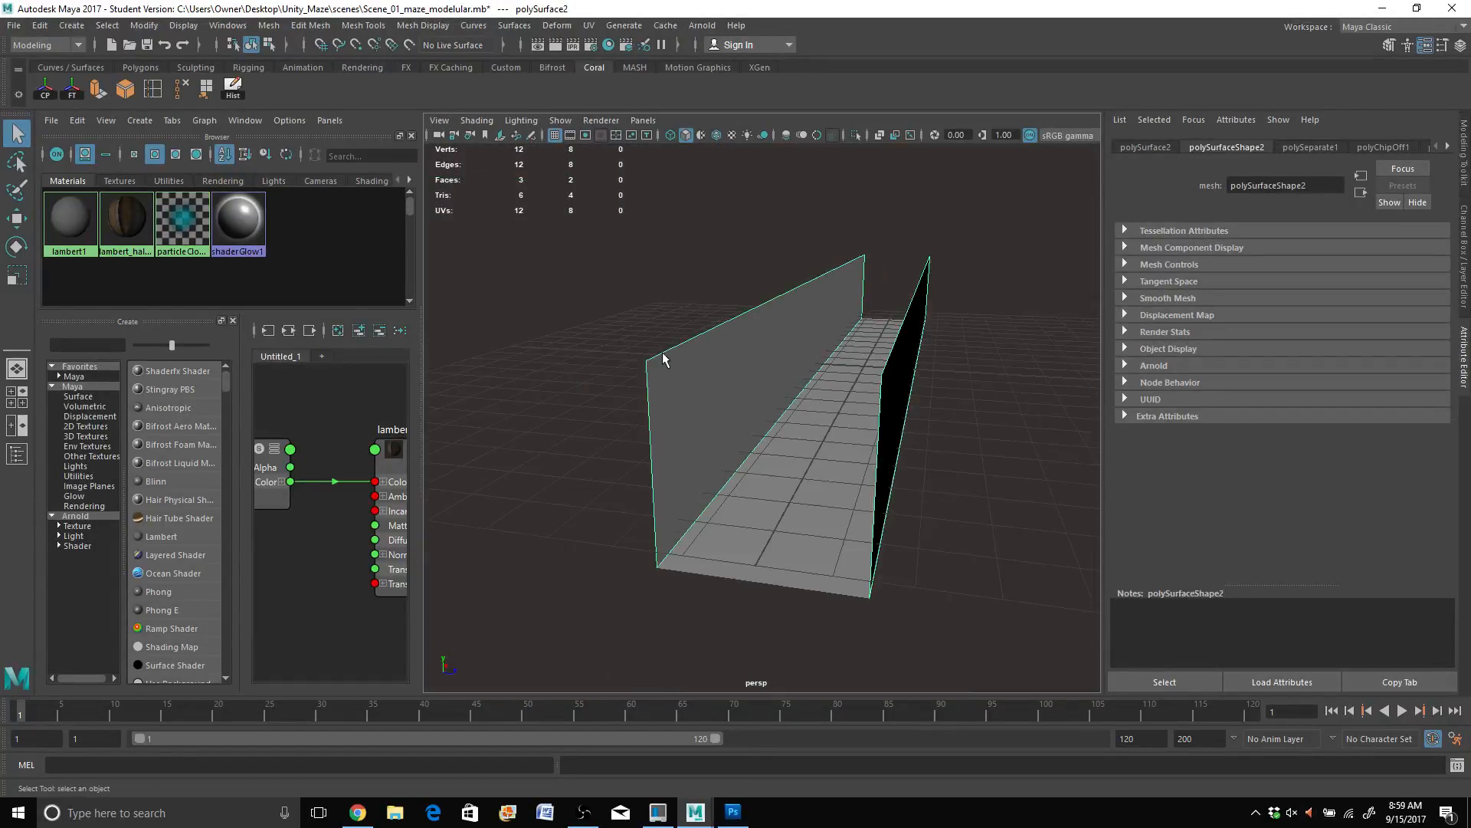
{"action": "key", "text": "w"}
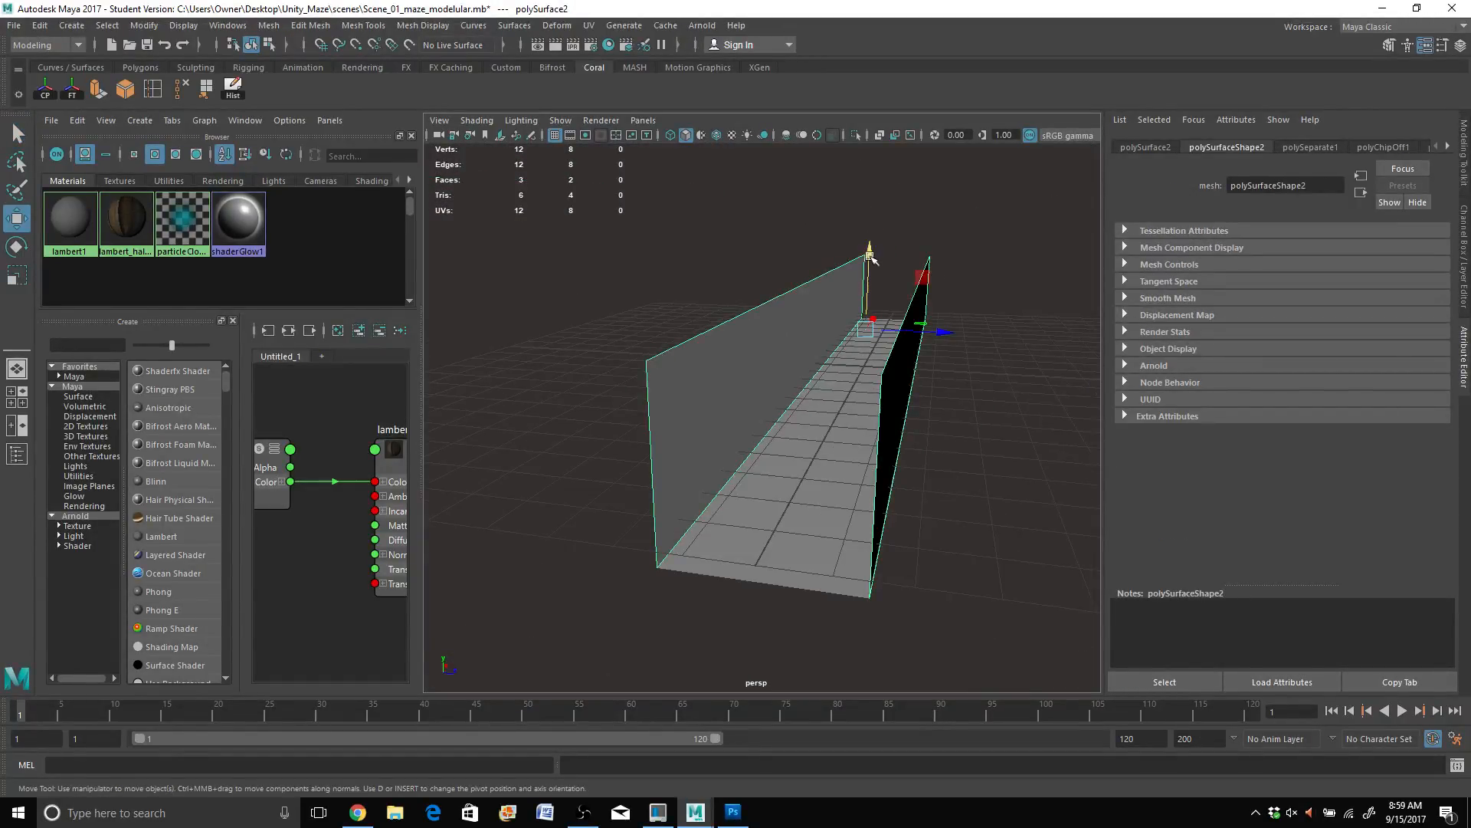
{"action": "left_click_drag", "start_coordinate": [866, 249], "coordinate": [844, 297]}
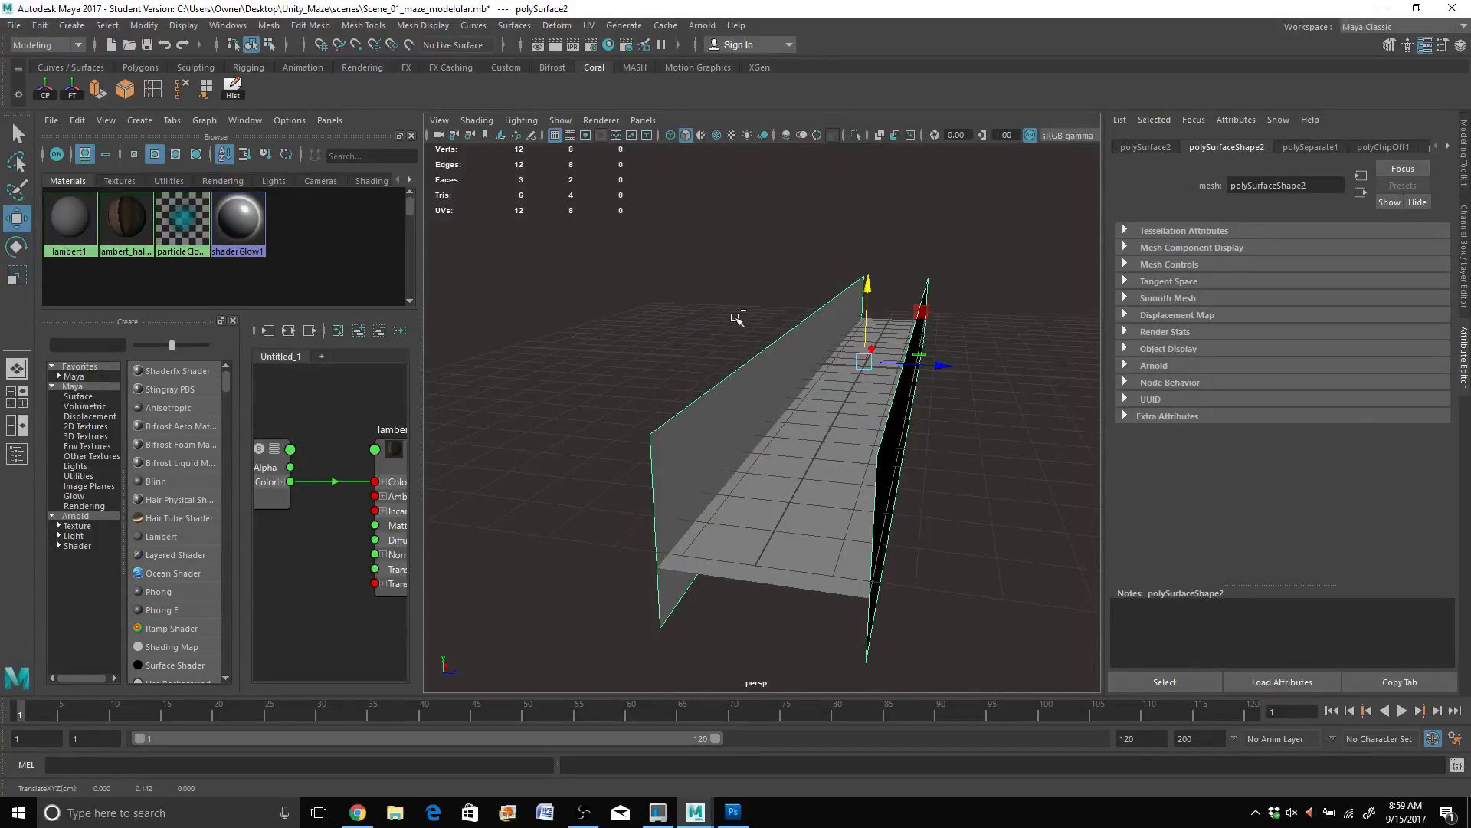
{"action": "key", "text": "ctrl+z"}
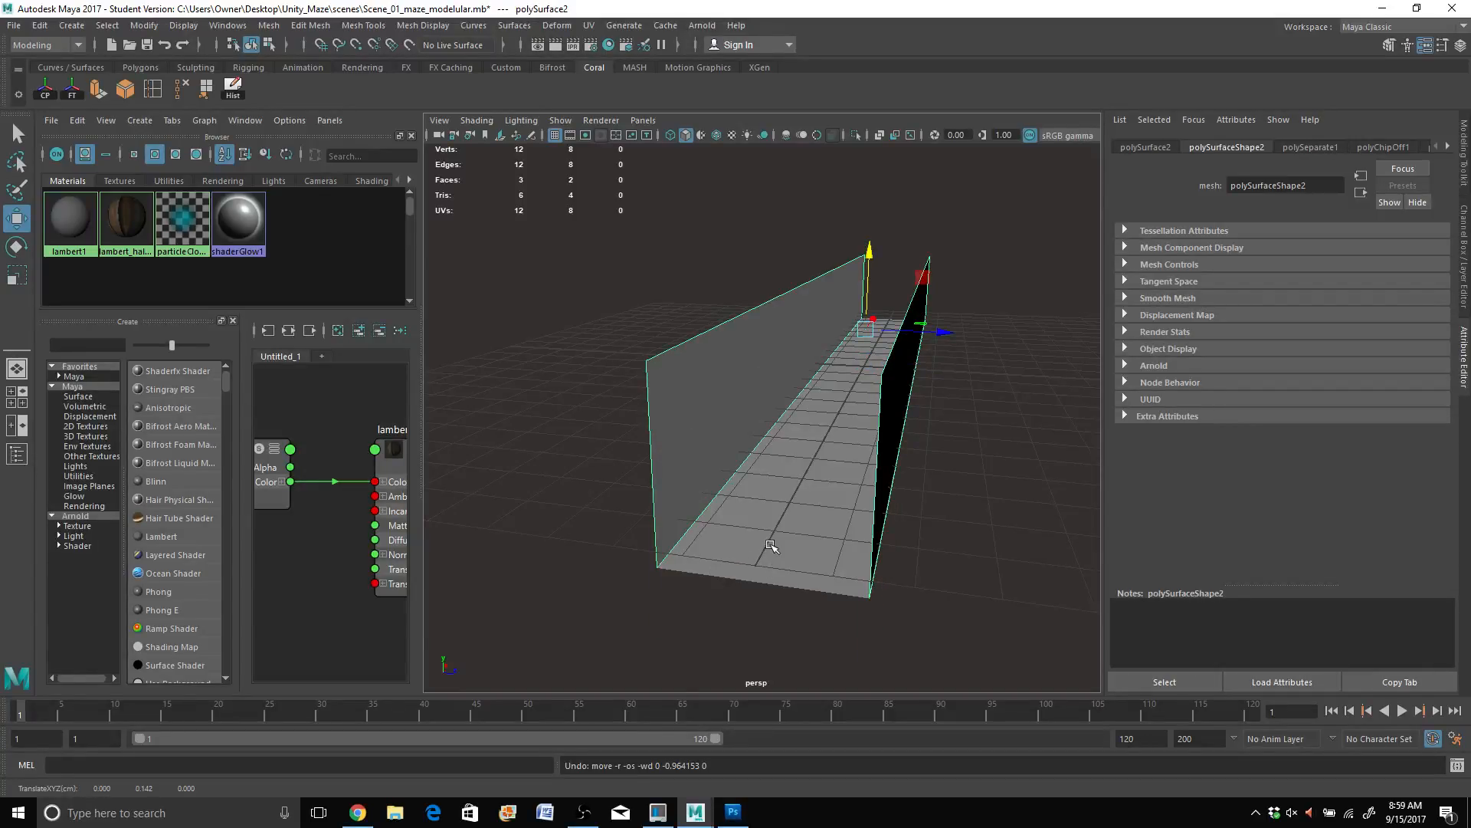
Step: Apply the lambert_hallway material to the separated floor mesh and turn on textured display in the viewport
{"action": "left_click", "coordinate": [770, 541]}
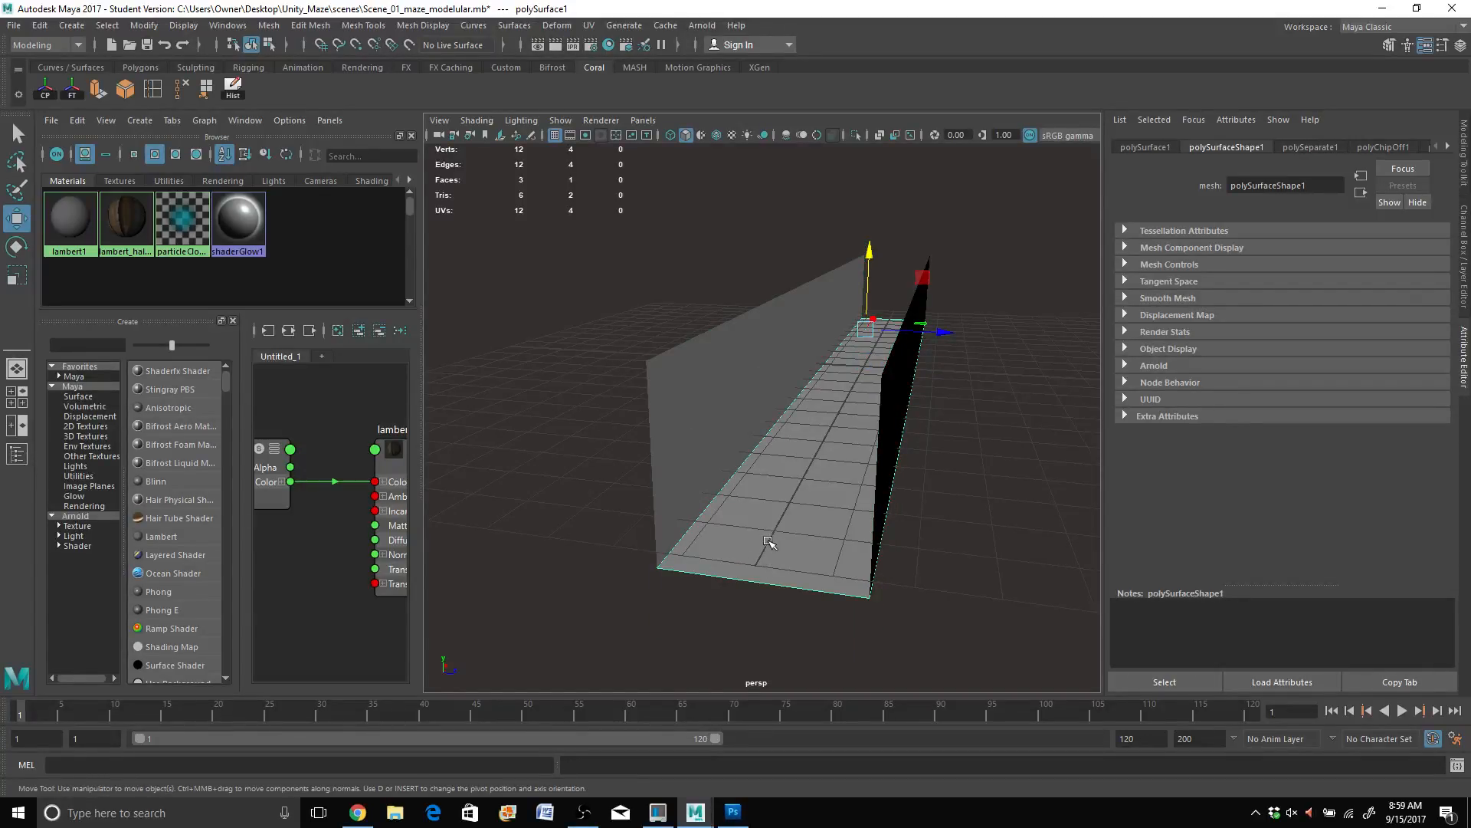
{"action": "key", "text": "f"}
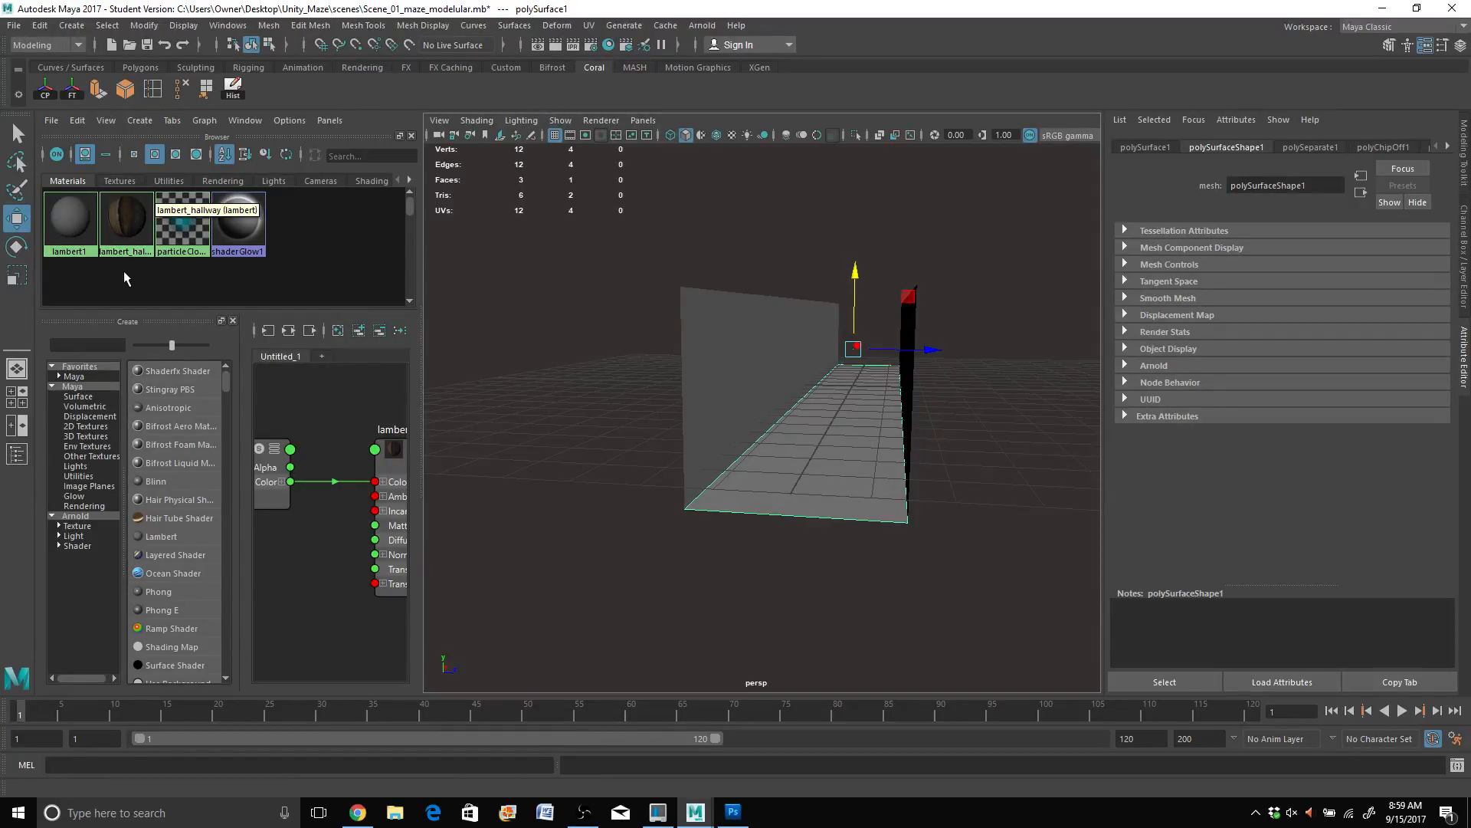
{"action": "middle_click_drag", "start_coordinate": [125, 220], "coordinate": [856, 502]}
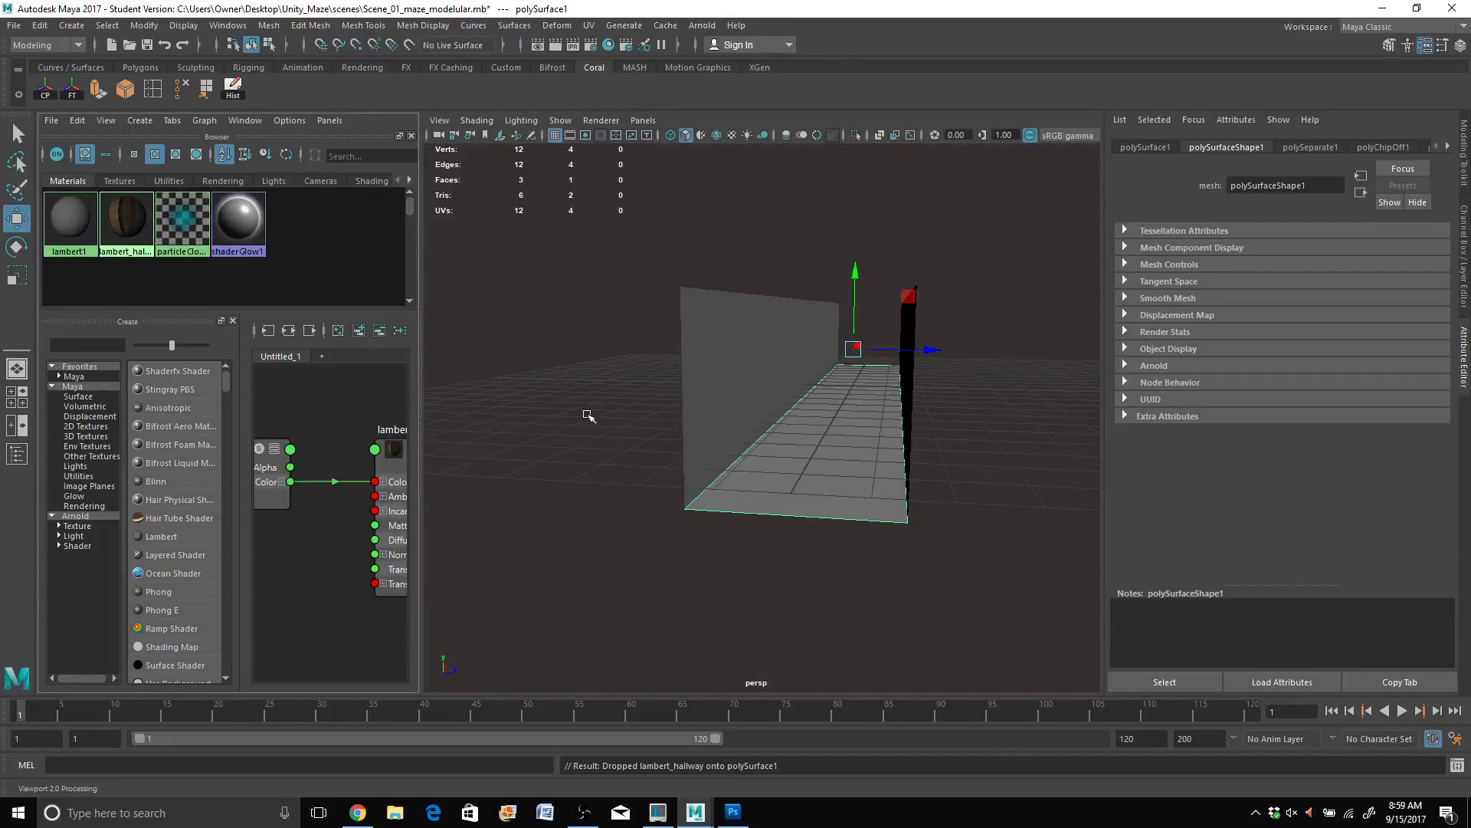
{"action": "mouse_move", "coordinate": [627, 435]}
{"action": "left_mouse_down", "text": "alt"}
{"action": "mouse_move", "coordinate": [628, 452]}
{"action": "mouse_move", "coordinate": [611, 446]}
{"action": "mouse_move", "coordinate": [646, 442]}
{"action": "mouse_move", "coordinate": [614, 450]}
{"action": "left_mouse_up", "text": "alt"}
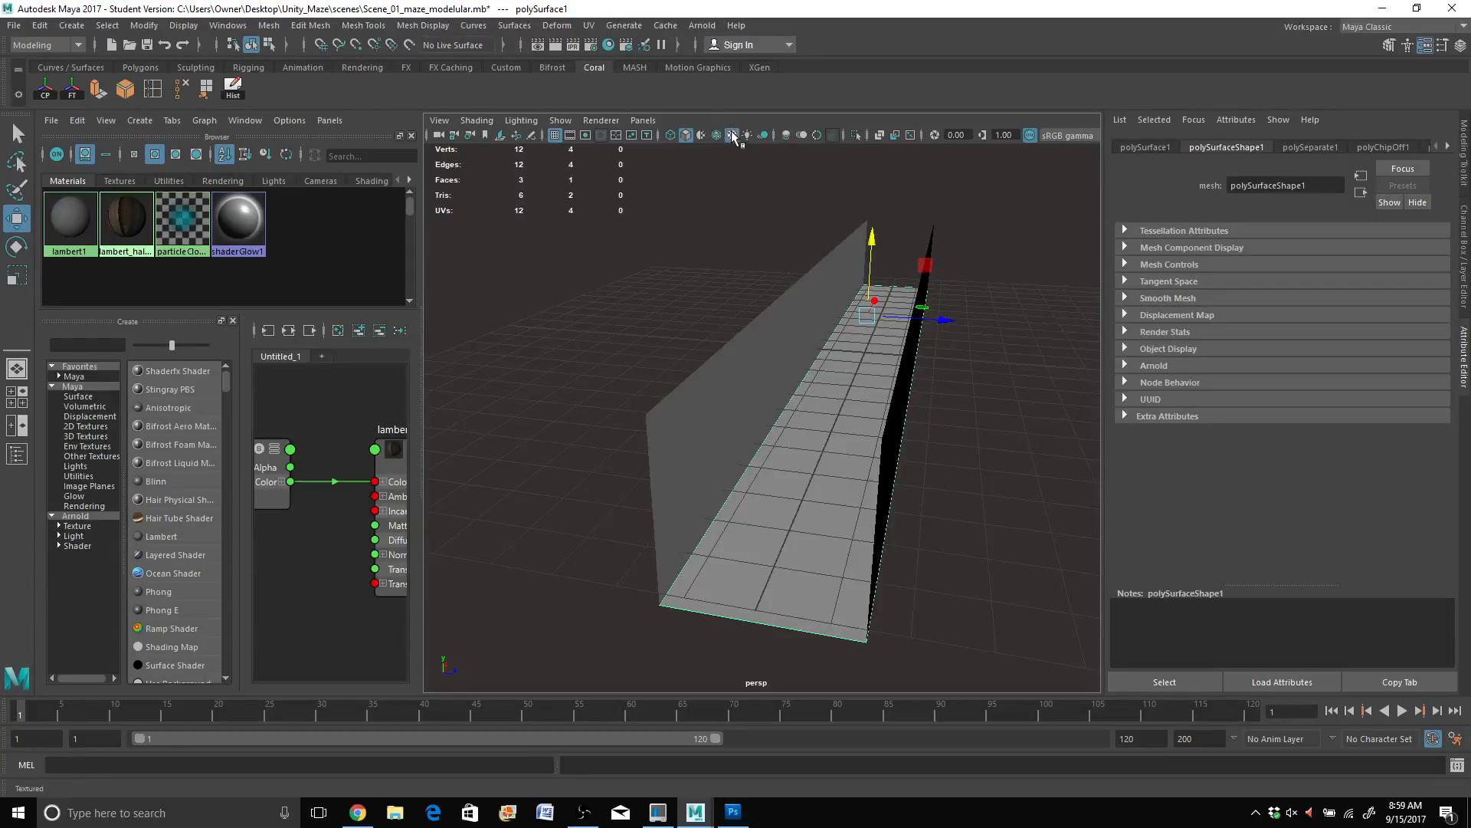
{"action": "left_click", "coordinate": [733, 136]}
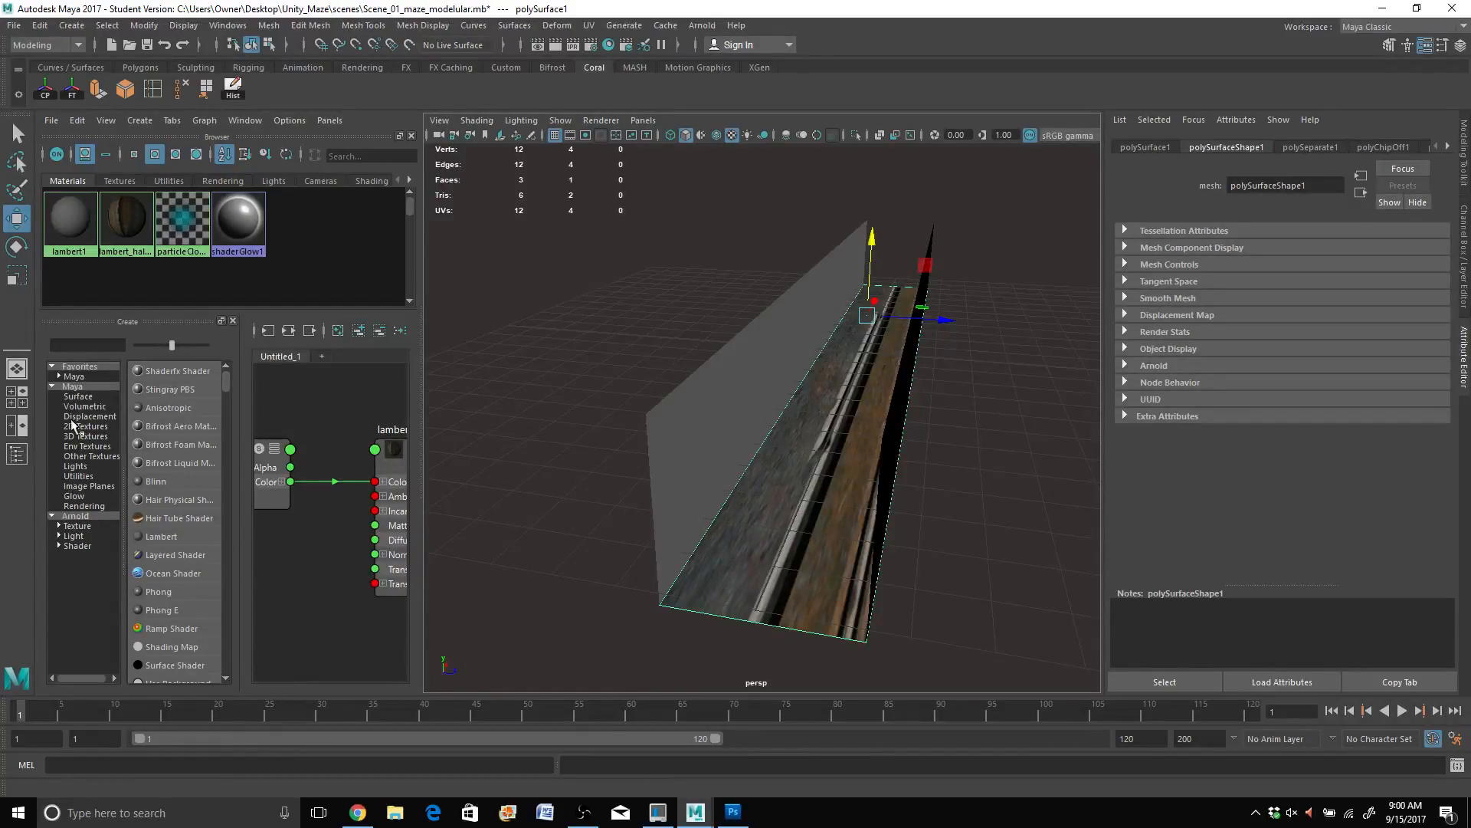
Step: Show the Outliner beside the perspective view and rename mesh_Corridor_01 to GRP_Corridor_01
{"action": "left_click", "coordinate": [20, 371]}
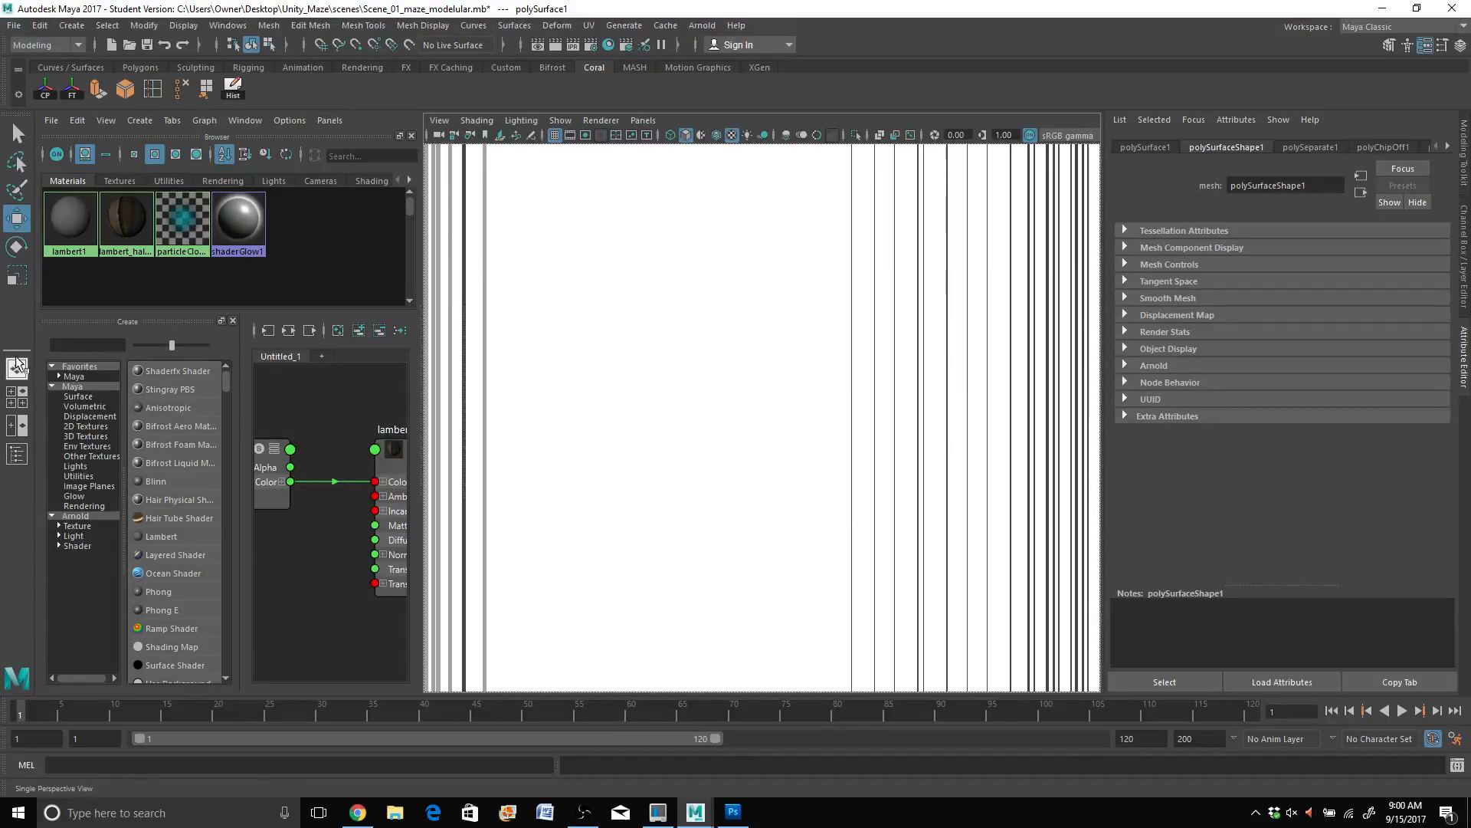
{"action": "left_click", "coordinate": [17, 454]}
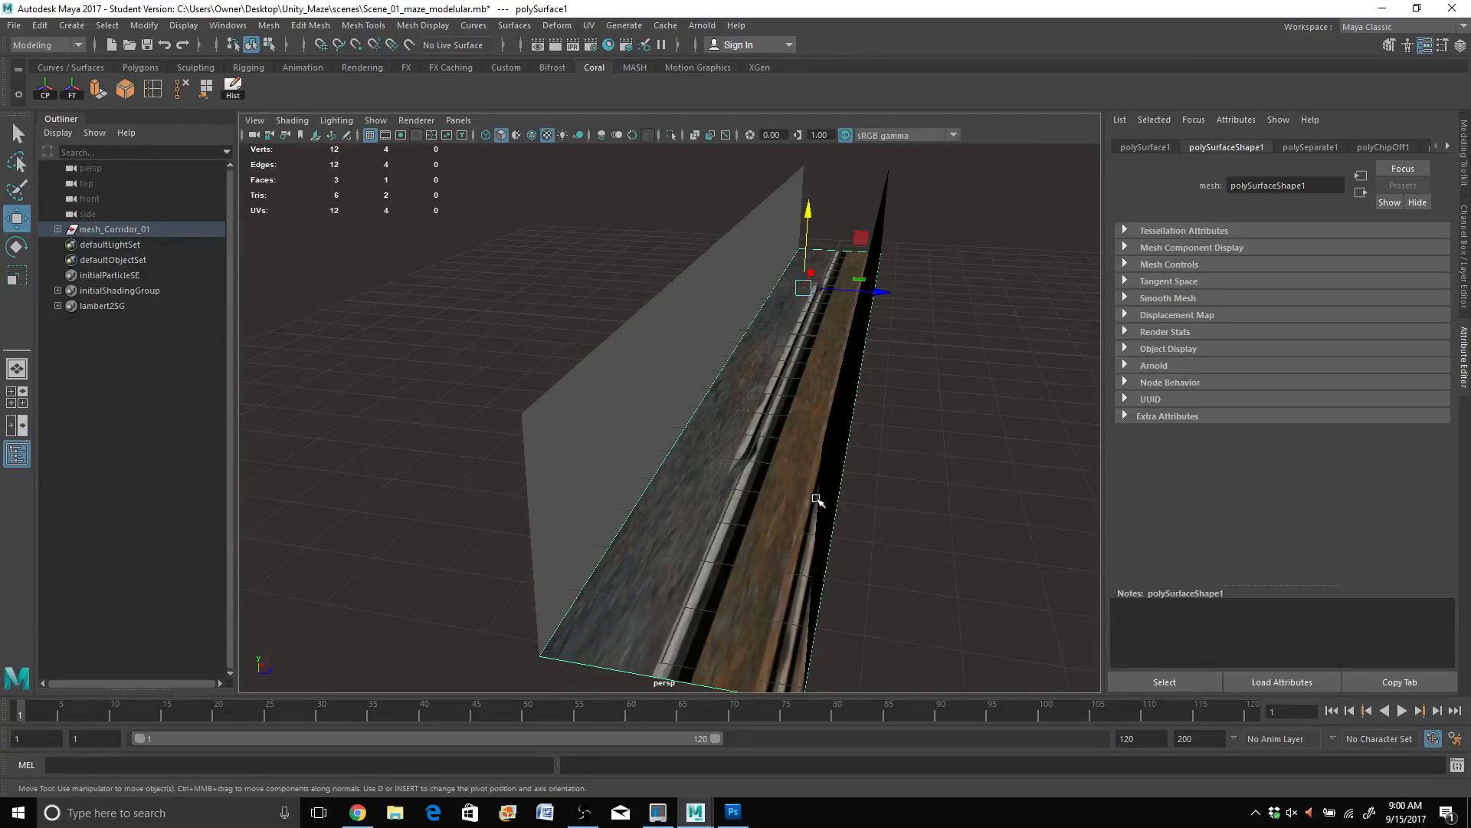
{"action": "left_click", "coordinate": [104, 230]}
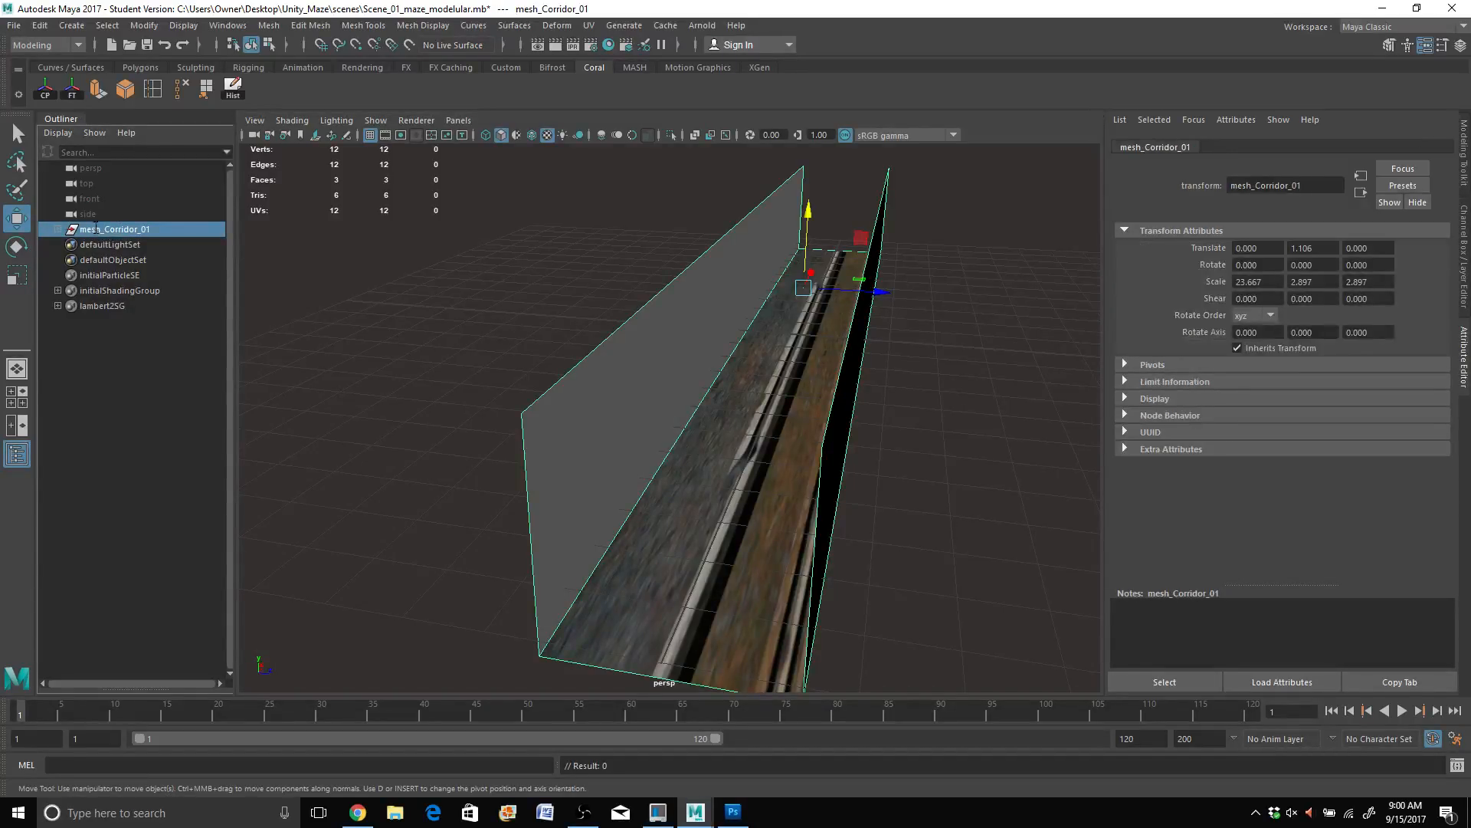
{"action": "double_click", "coordinate": [102, 230]}
{"action": "left_click_drag", "start_coordinate": [102, 230], "coordinate": [42, 229]}
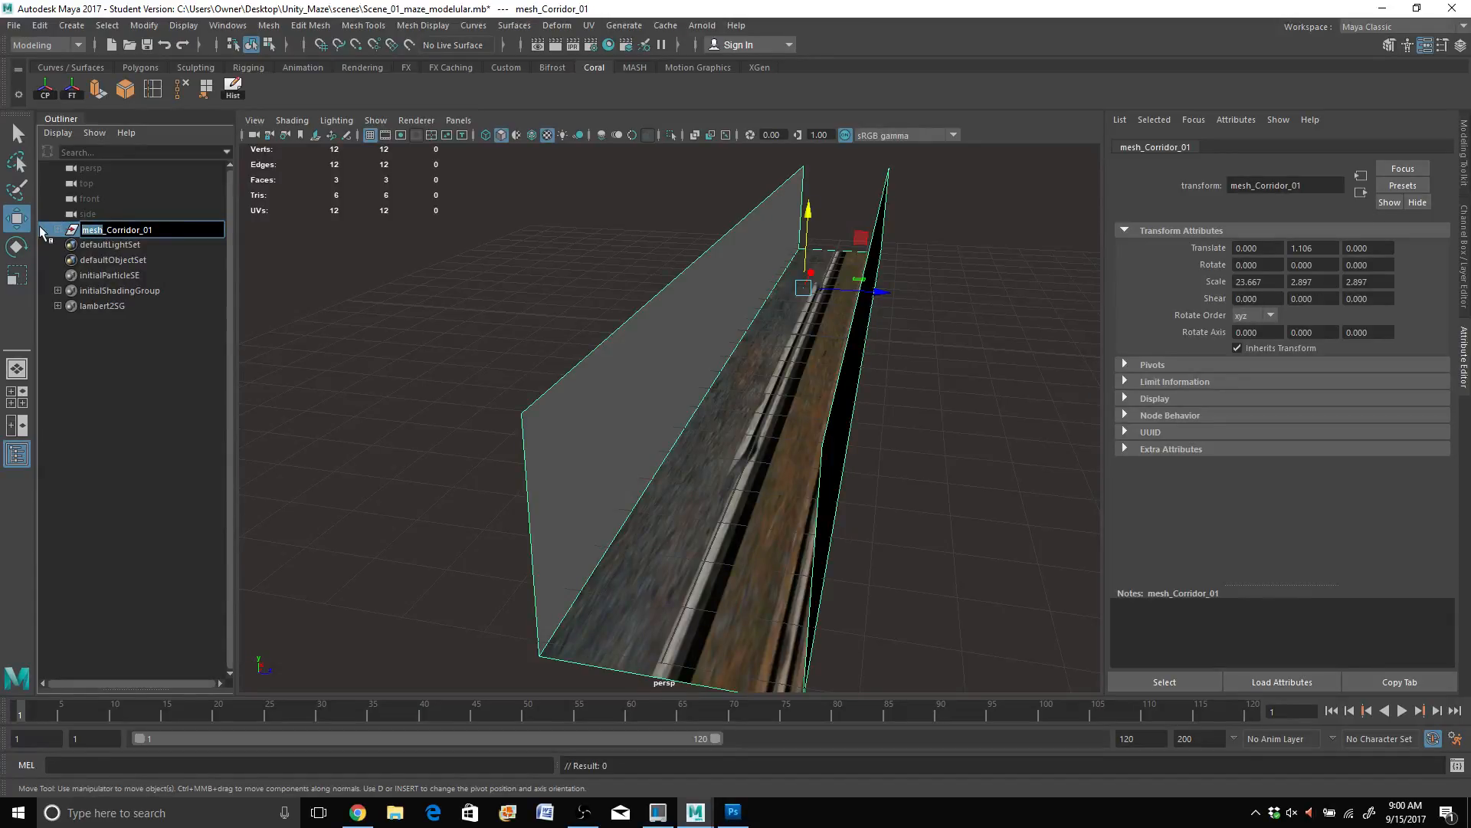
{"action": "type", "text": "GRP"}
{"action": "key", "text": "Return"}
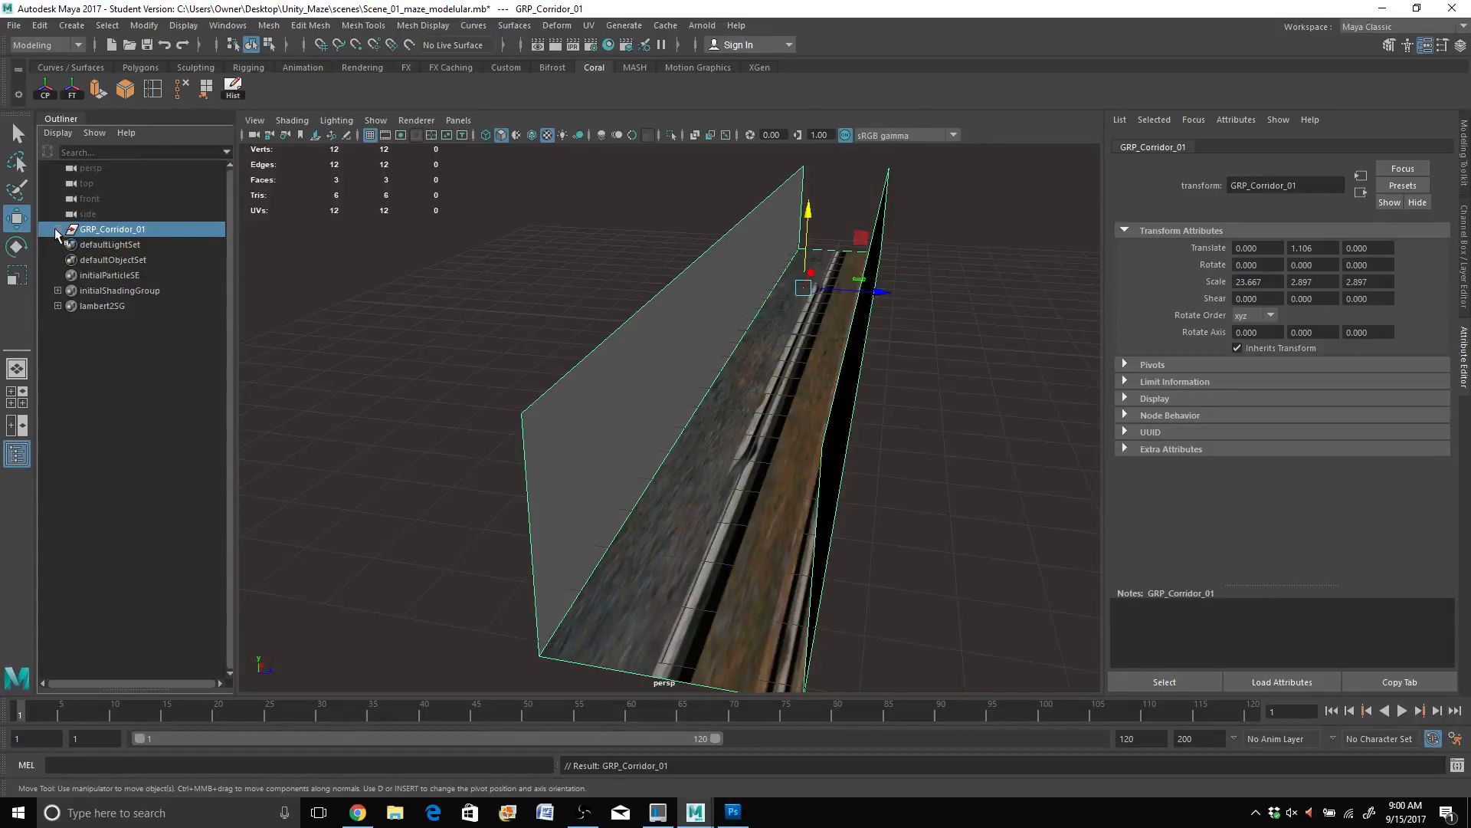
Step: Expand the GRP_Corridor_01 group and rename the floor object polySurface1 to mesh_Ground
{"action": "left_click", "coordinate": [57, 230]}
{"action": "left_click", "coordinate": [102, 246]}
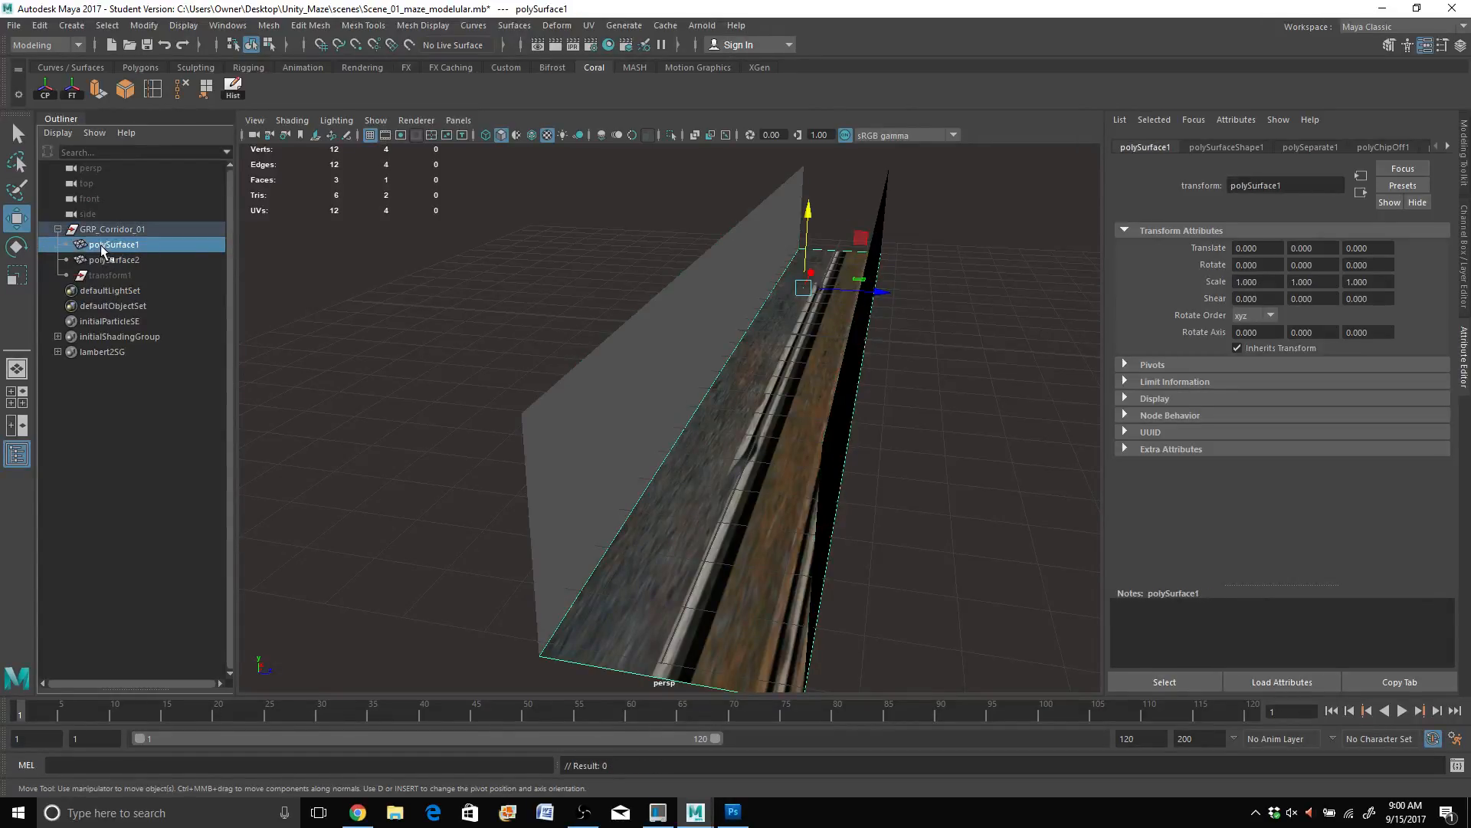
{"action": "double_click", "coordinate": [102, 246]}
{"action": "type", "text": "mesh_Ground"}
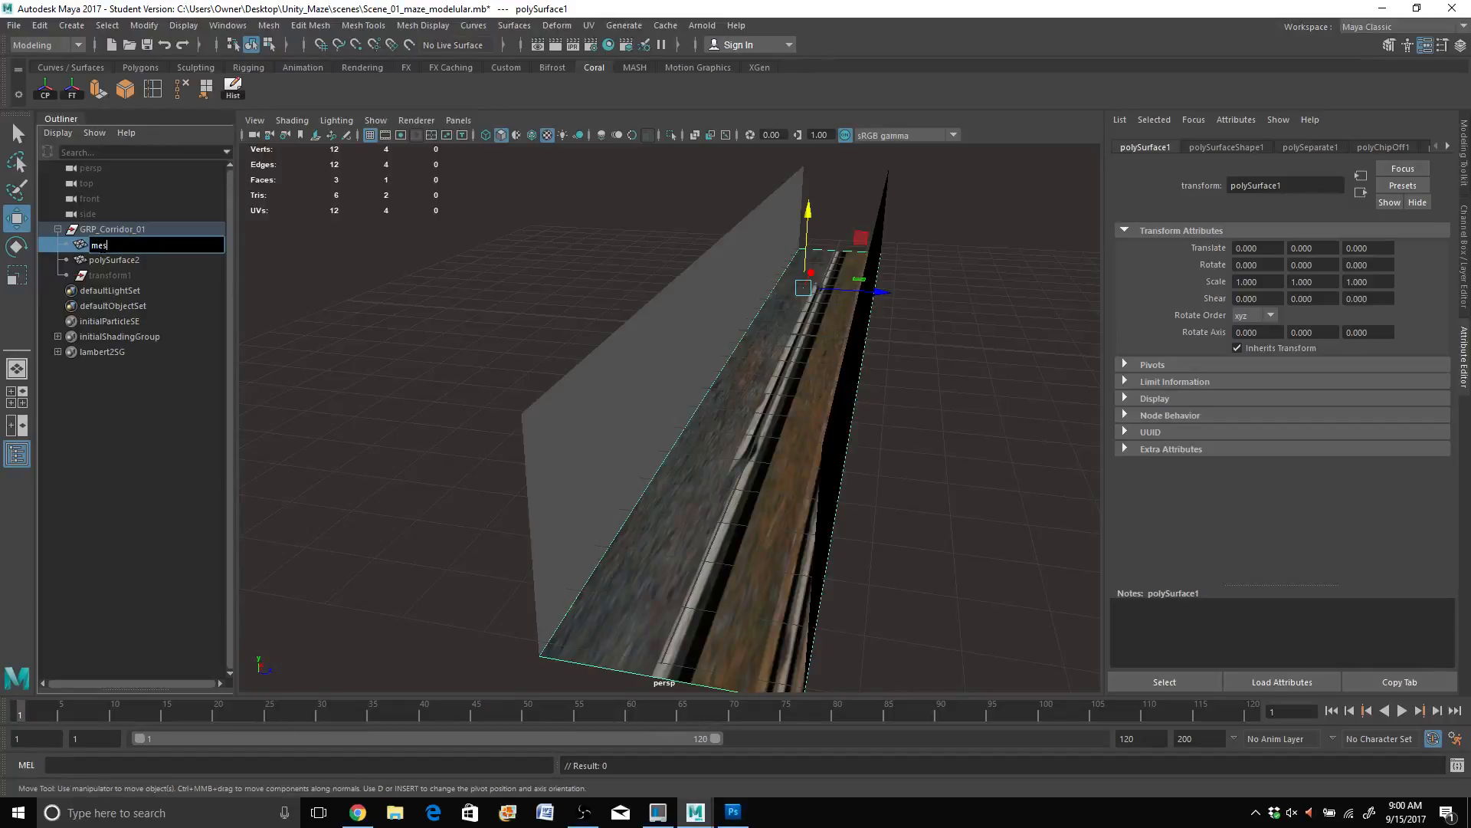
{"action": "key", "text": "Return"}
Step: Rename the wall object polySurface2 to mesh_Walls and collapse the corridor group
{"action": "double_click", "coordinate": [110, 261]}
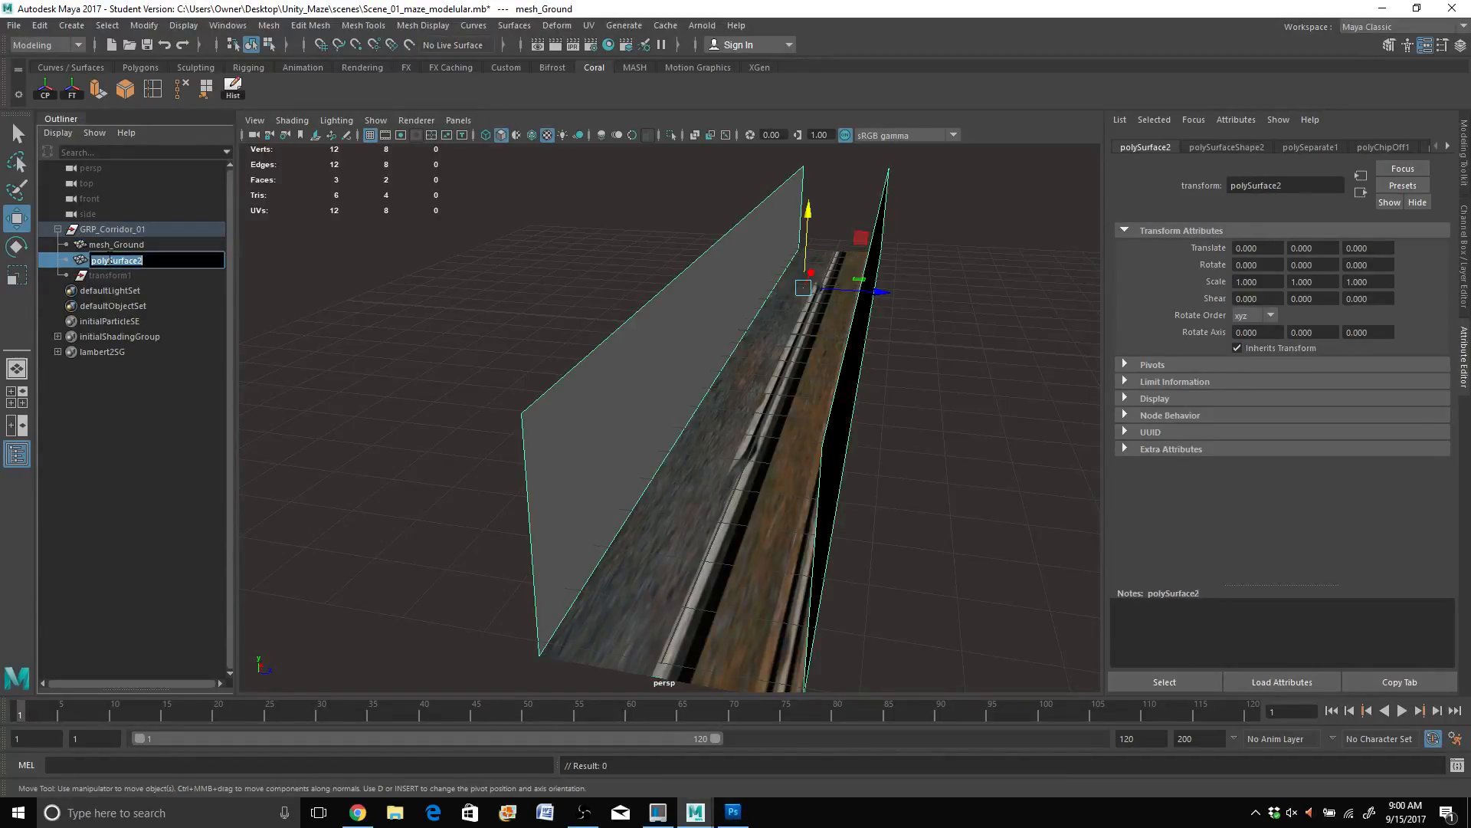
{"action": "type", "text": "MEsh_Walls"}
{"action": "key", "text": "Return"}
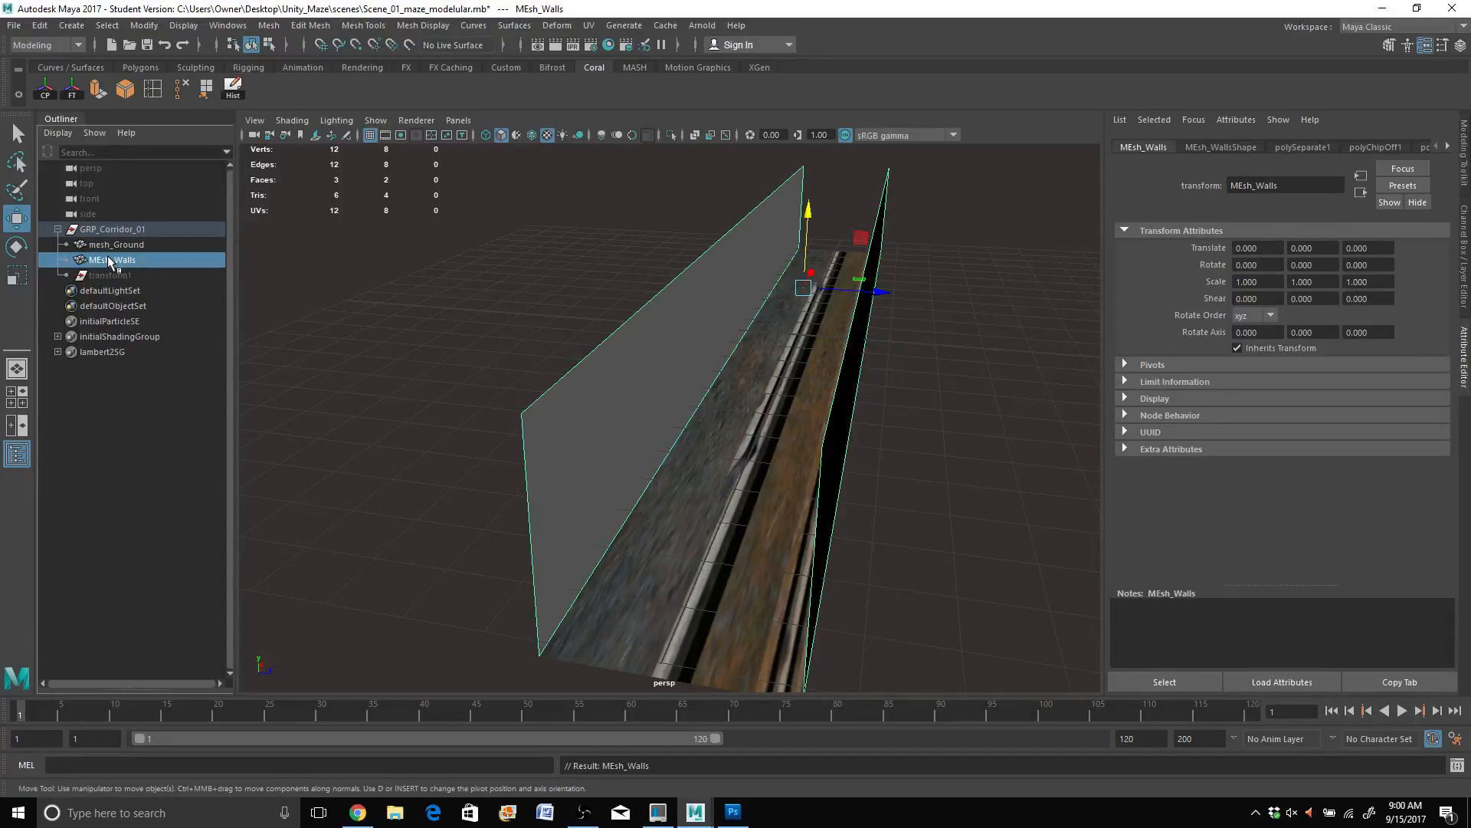
{"action": "double_click", "coordinate": [109, 261]}
{"action": "left_click_drag", "start_coordinate": [102, 261], "coordinate": [91, 261]}
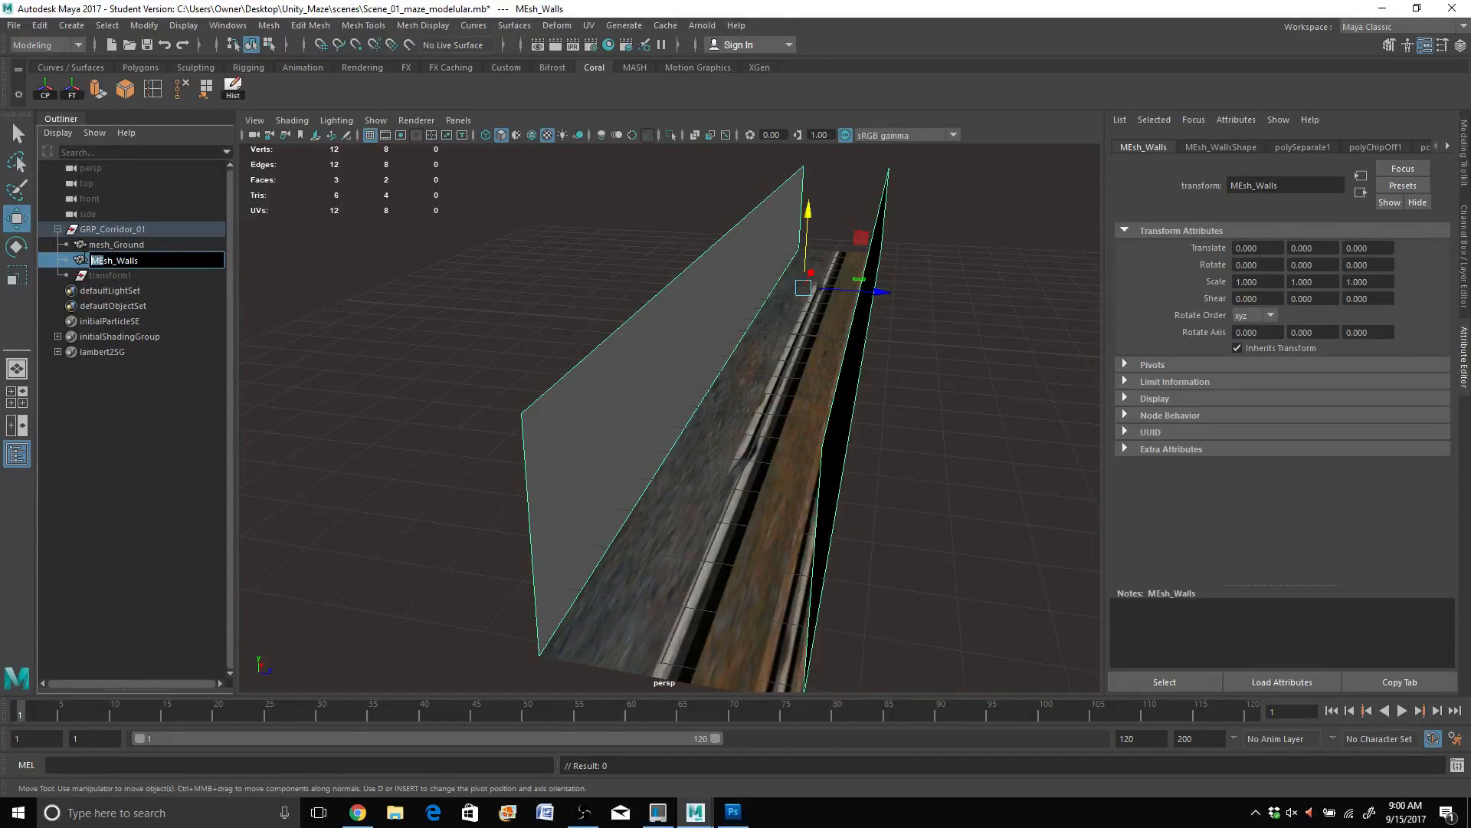
{"action": "type", "text": "me"}
{"action": "key", "text": "Return"}
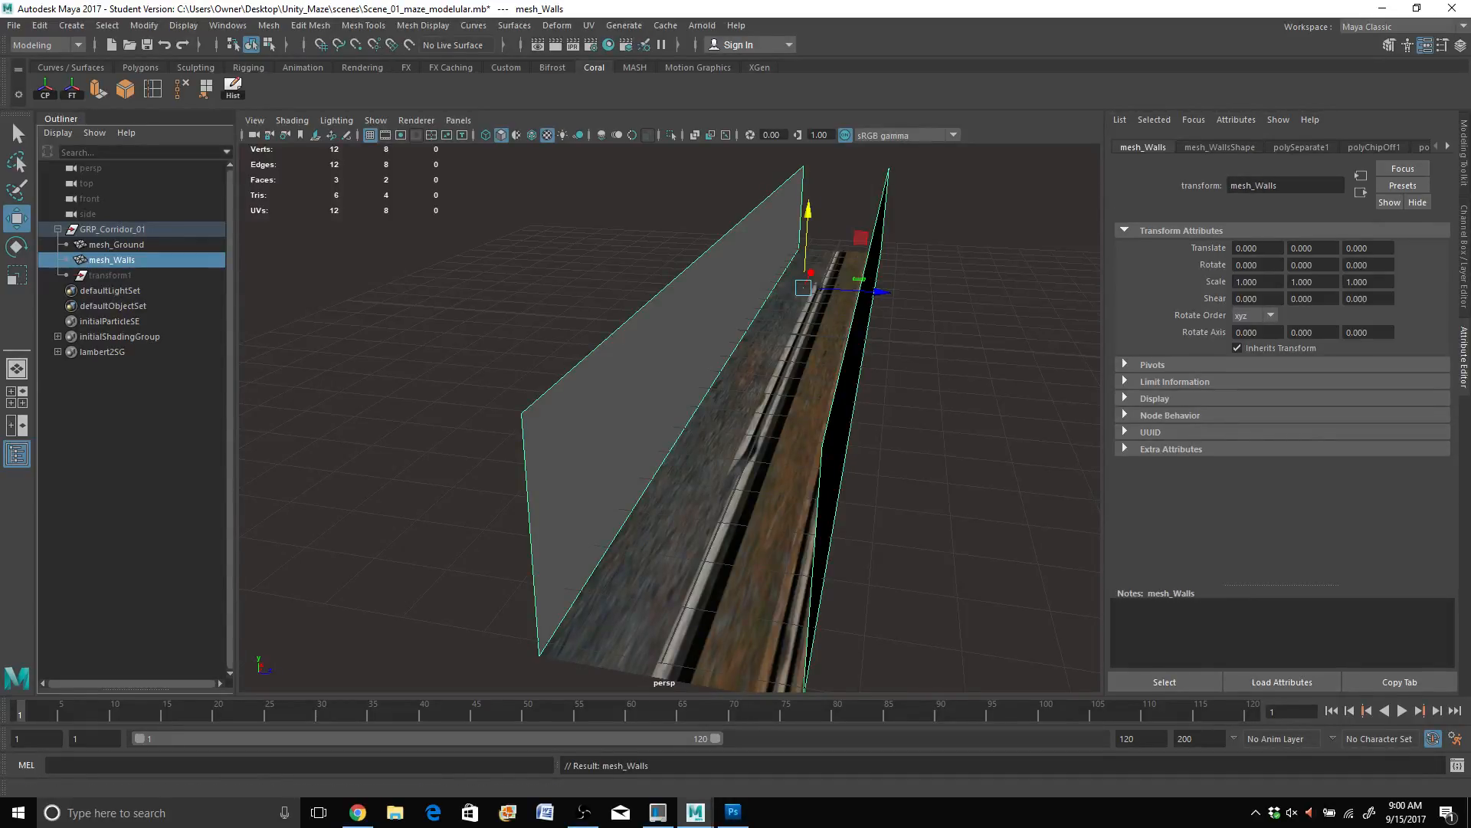
{"action": "left_click", "coordinate": [57, 230]}
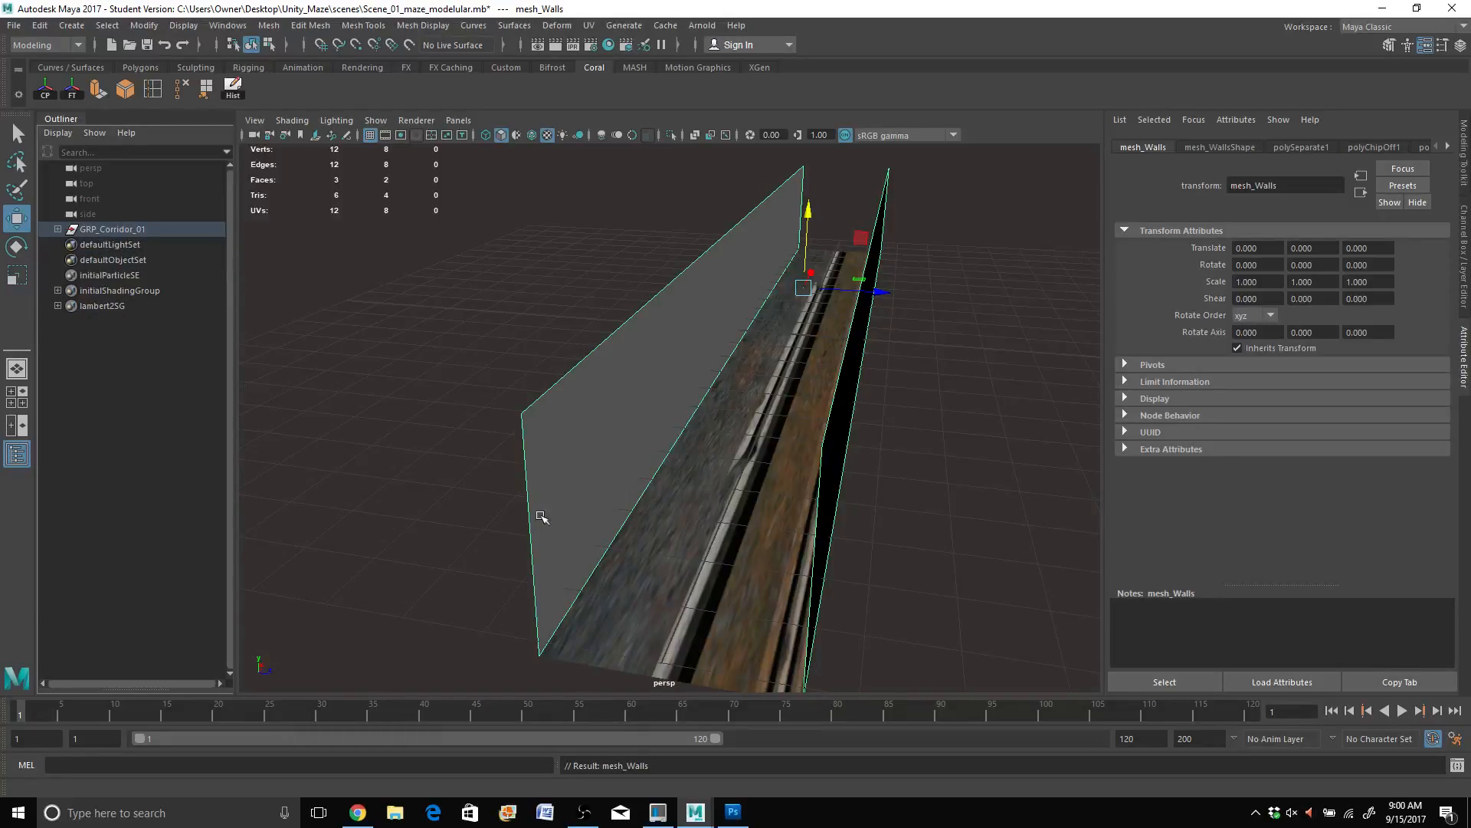
Step: Select the floor mesh and switch to a two-pane layout with the UV Editor beside the perspective view
{"action": "left_click", "coordinate": [673, 553]}
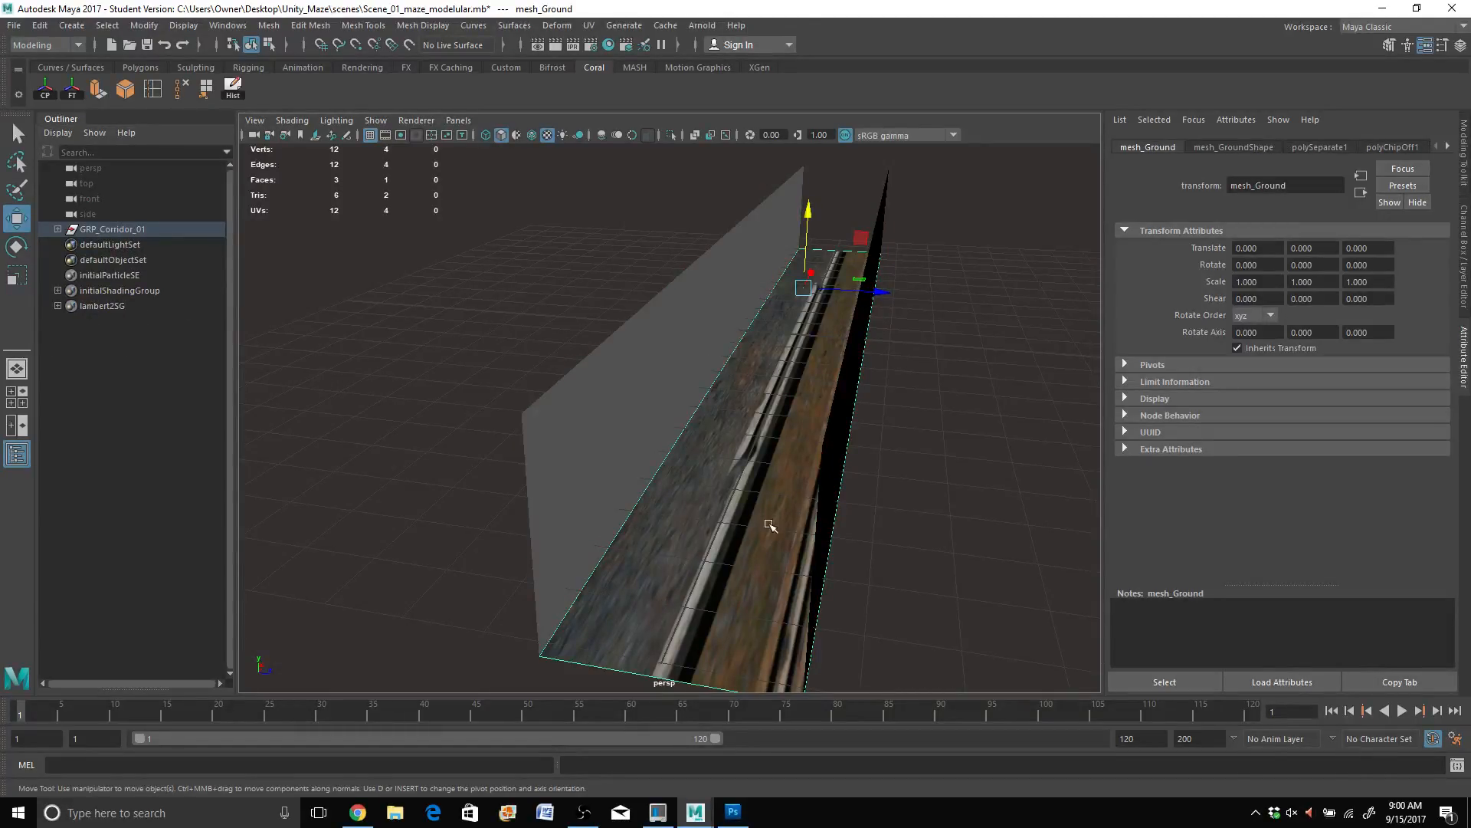
{"action": "scroll", "coordinate": [770, 525], "scroll_direction": "up", "scroll_amount": 2}
{"action": "left_click_drag", "start_coordinate": [726, 462], "coordinate": [460, 452], "text": "alt"}
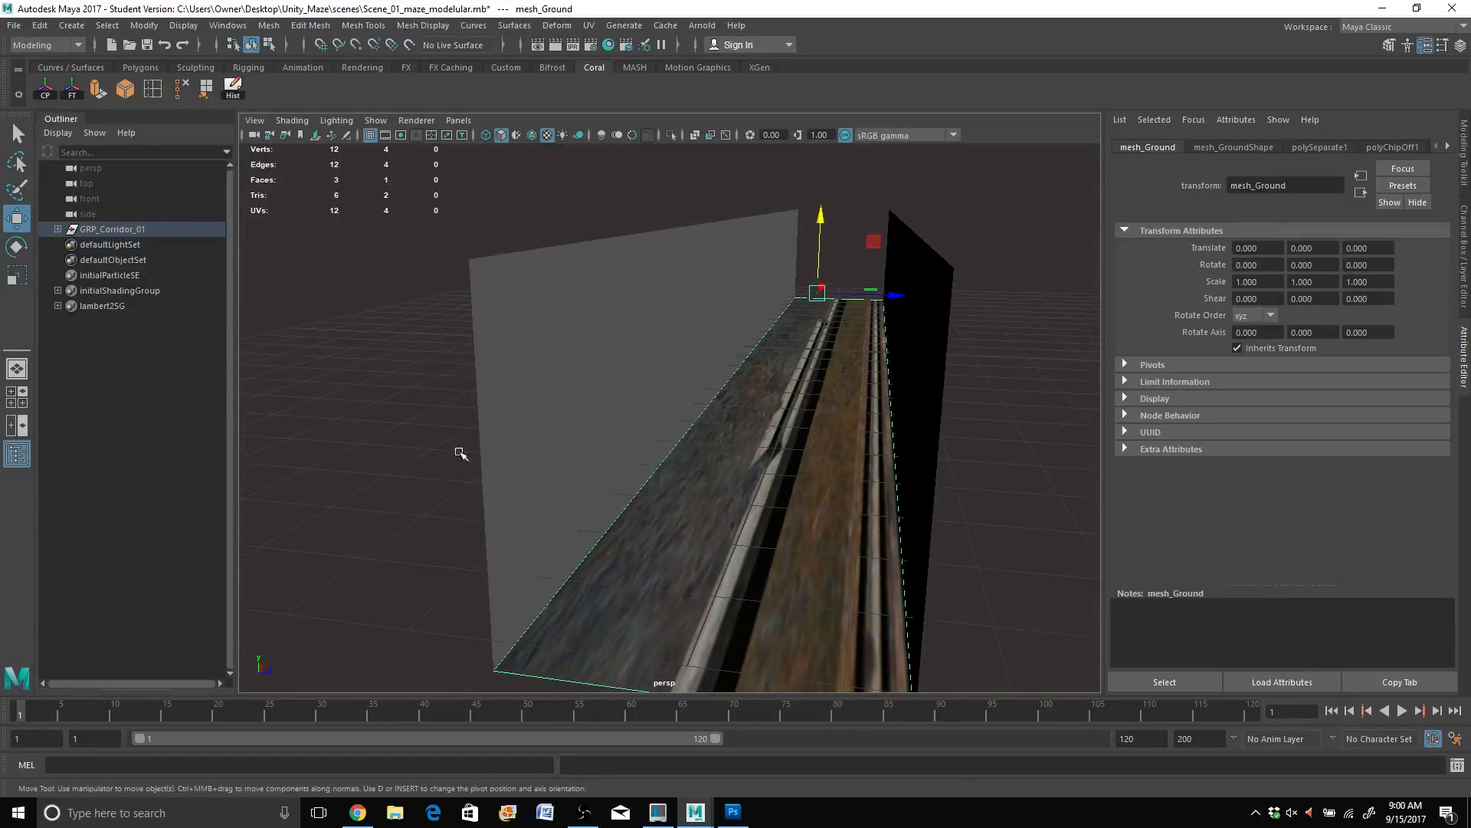
{"action": "left_click", "coordinate": [19, 426]}
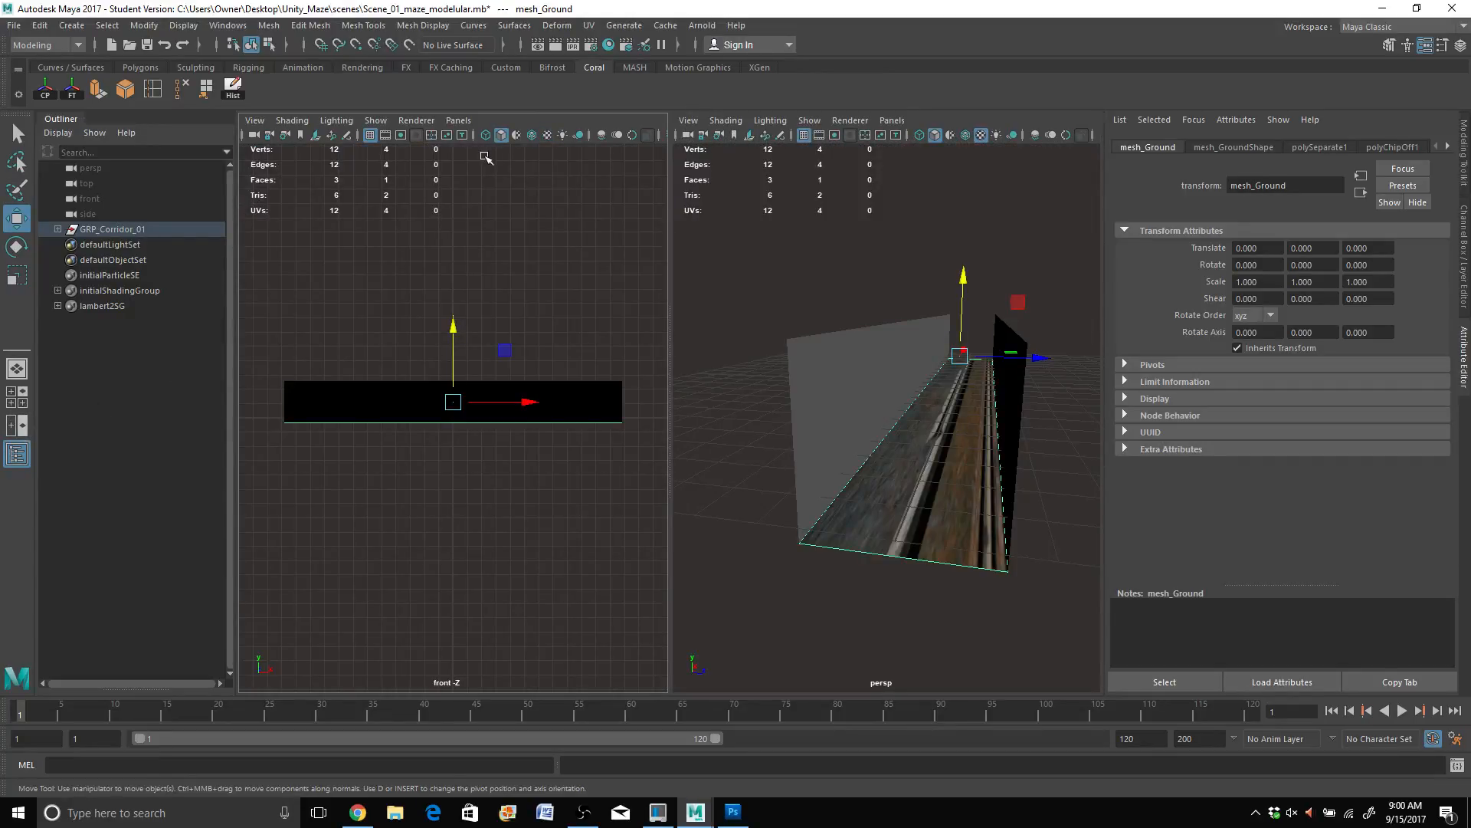
{"action": "left_click", "coordinate": [452, 125]}
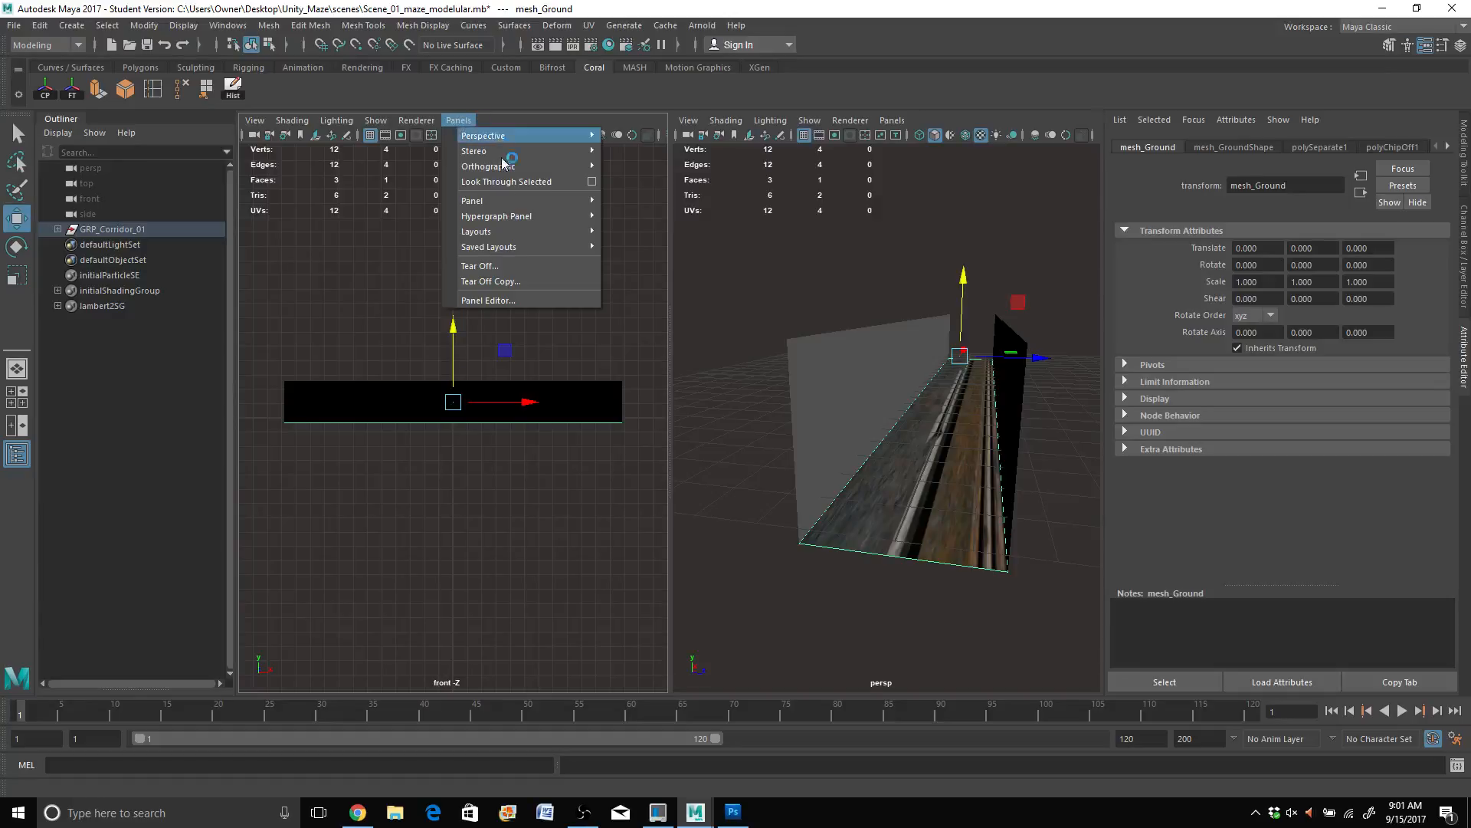
{"action": "mouse_move", "coordinate": [518, 204]}
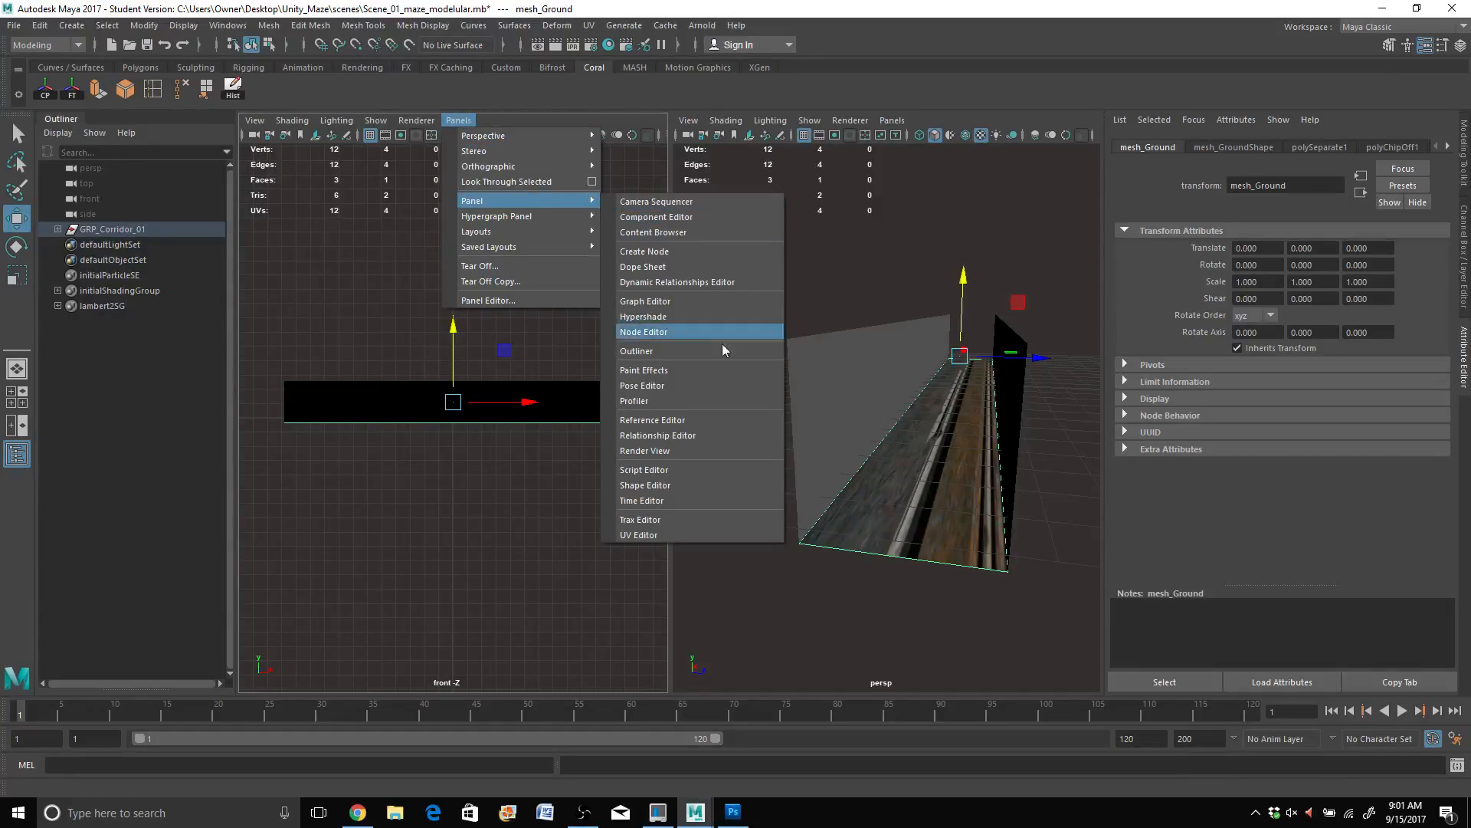
{"action": "left_click", "coordinate": [696, 530]}
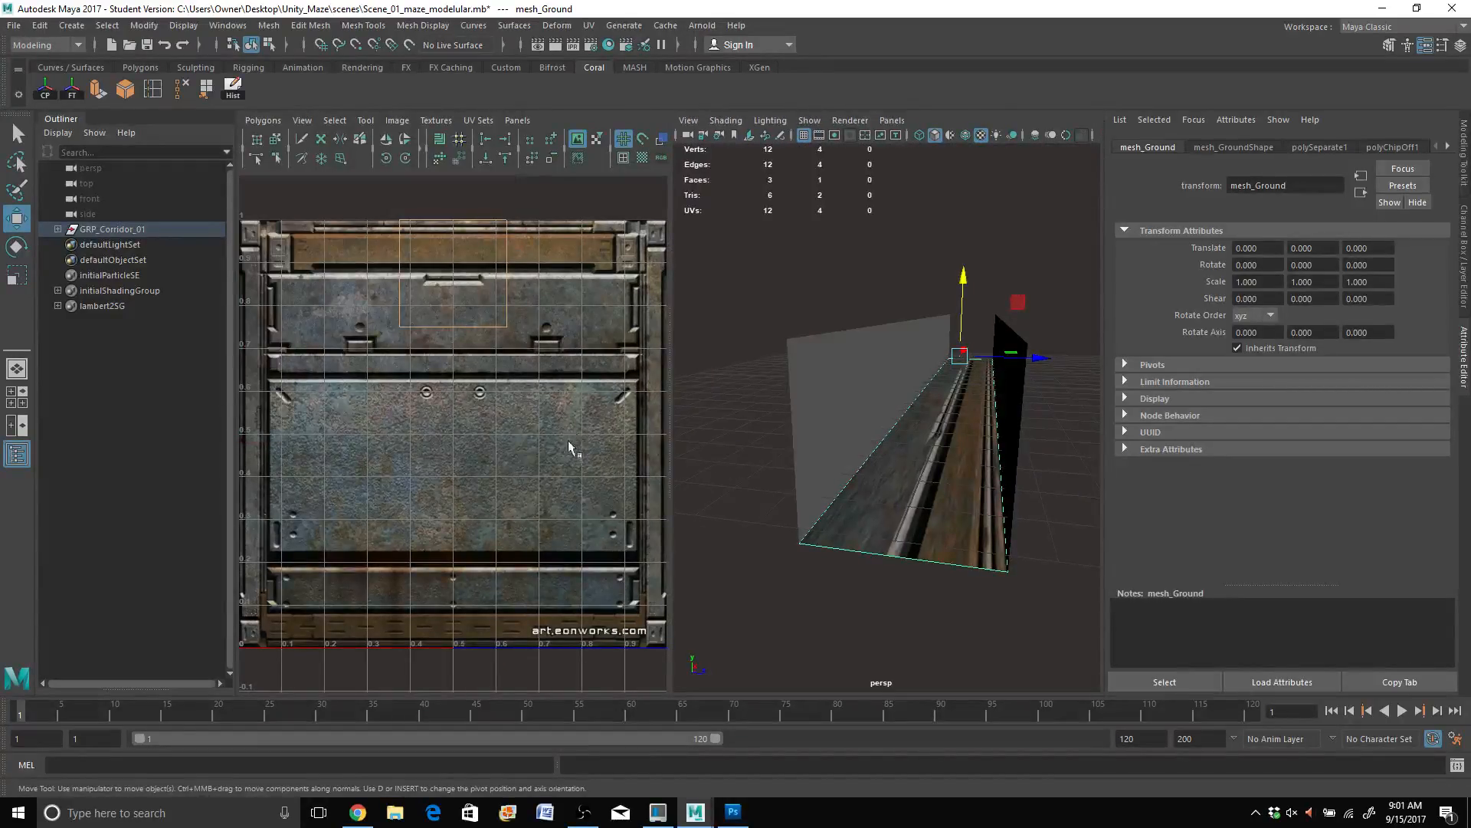
{"action": "scroll", "coordinate": [568, 440], "scroll_direction": "down", "scroll_amount": 3}
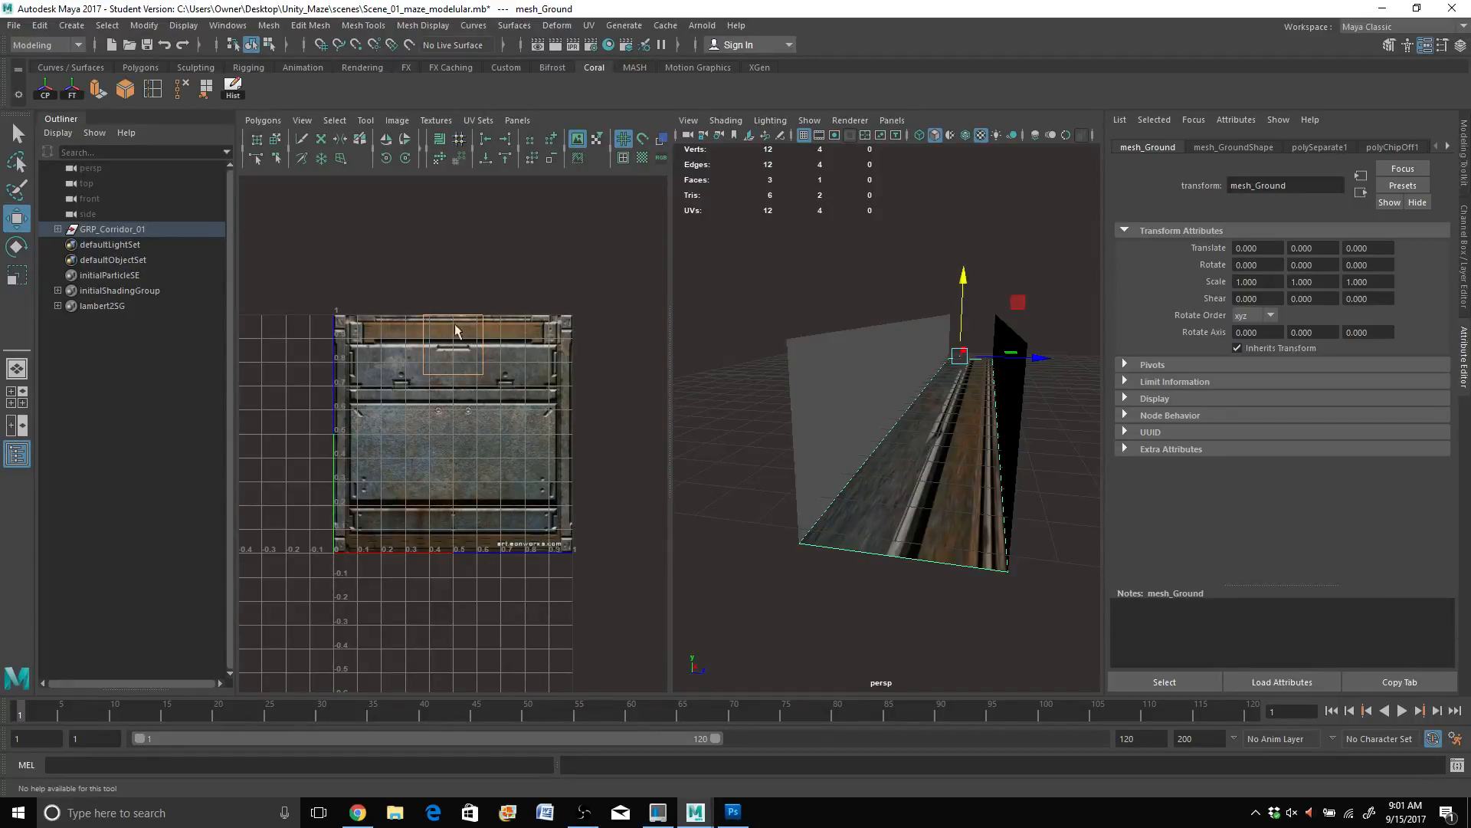
Step: Select all the floor's UVs, scale them up to nearly the texture's width, and move them down onto the texture square
{"action": "right_click", "coordinate": [426, 357]}
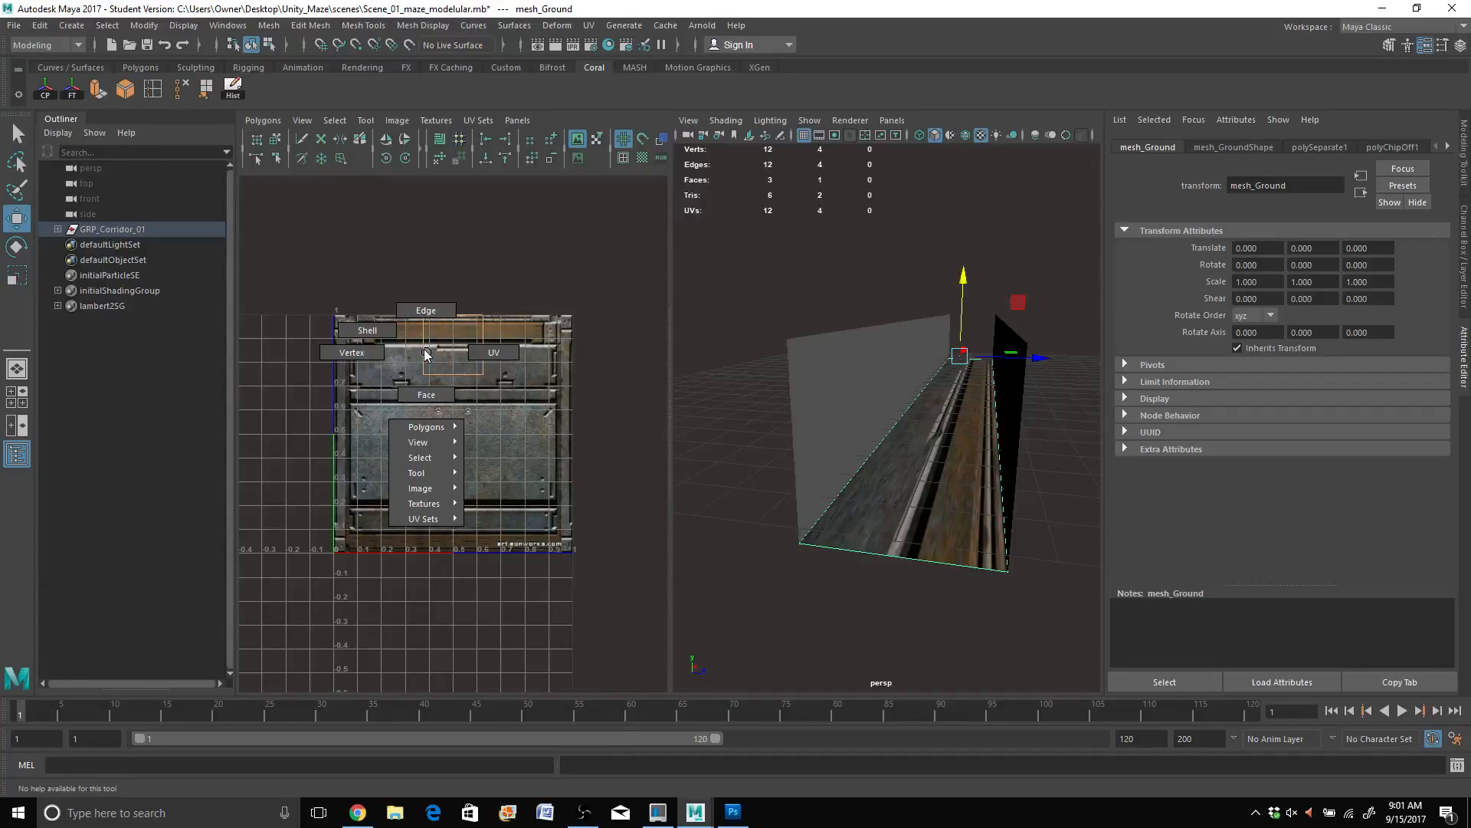
{"action": "left_click", "coordinate": [517, 352]}
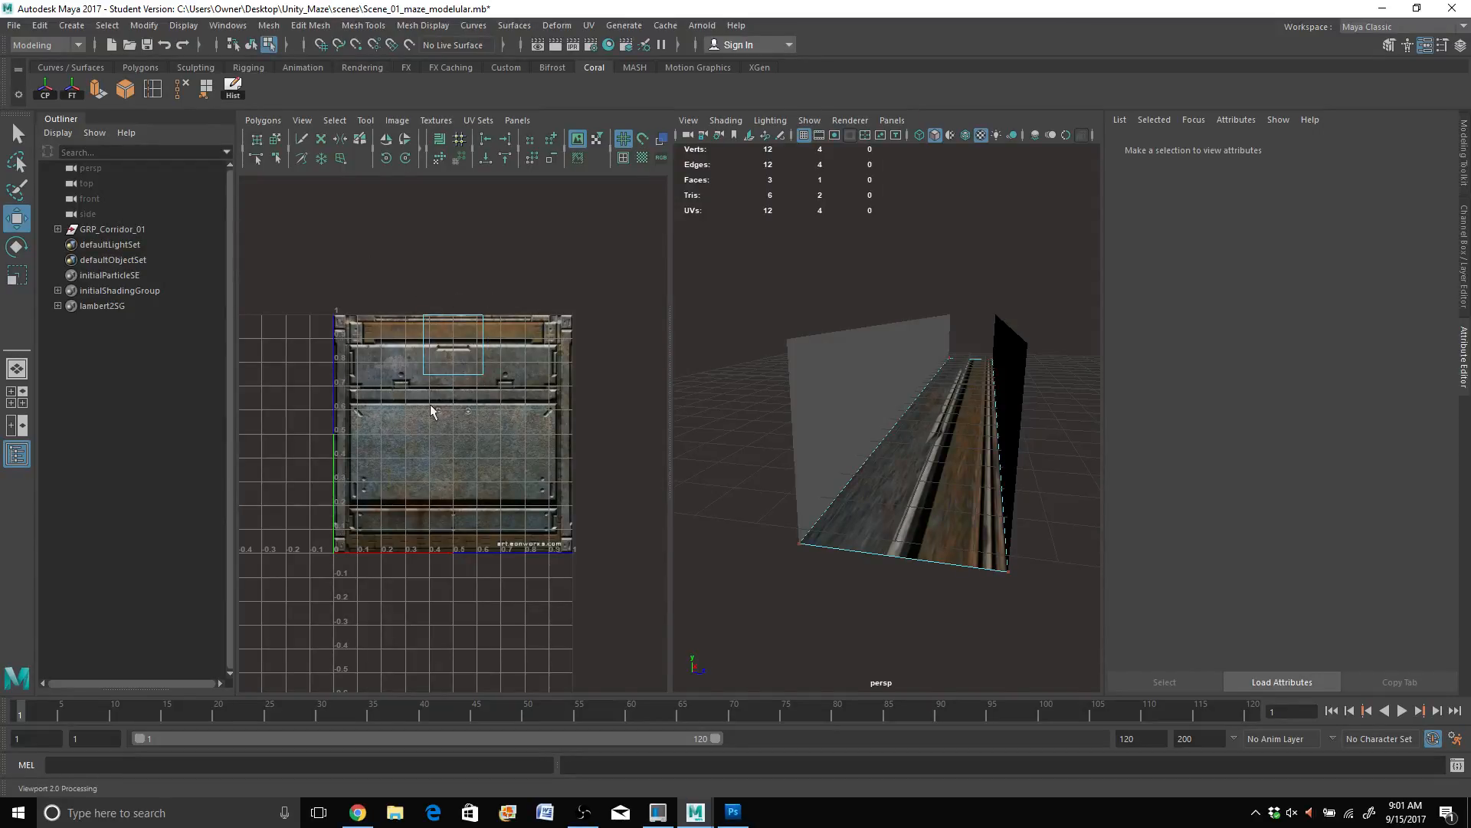
{"action": "left_click_drag", "start_coordinate": [385, 264], "coordinate": [529, 418]}
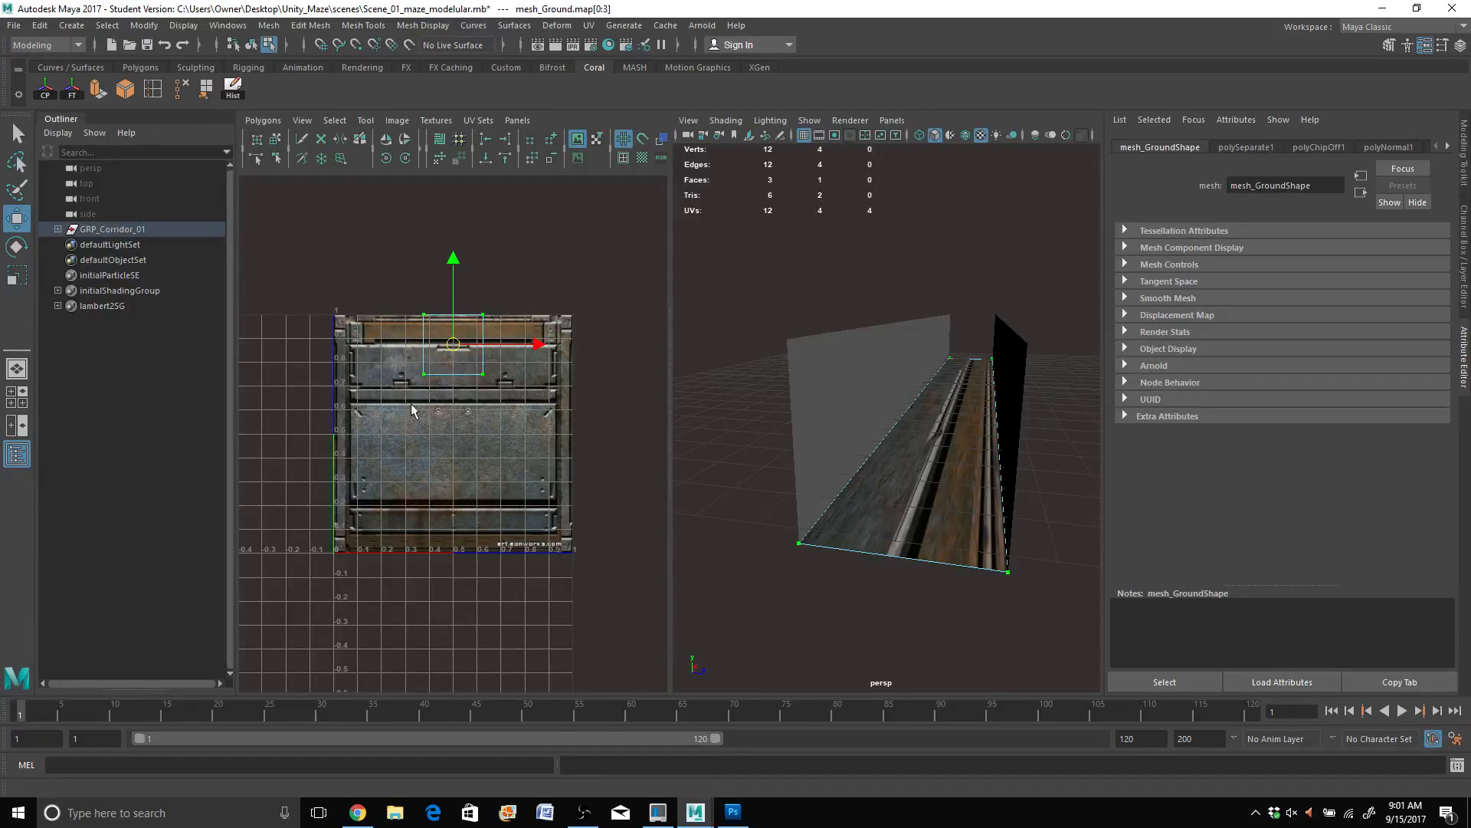
{"action": "key", "text": "r"}
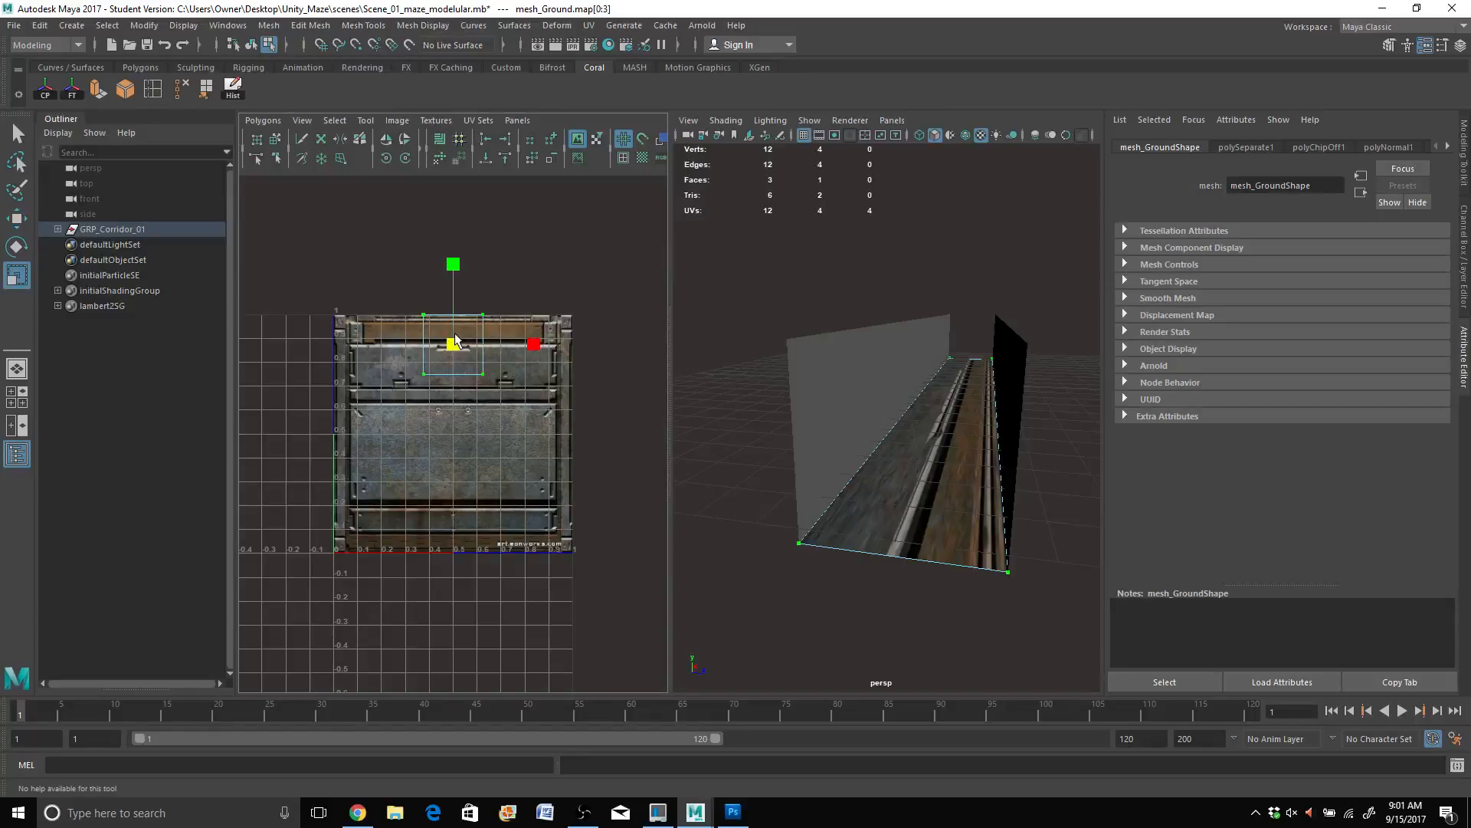
{"action": "left_click_drag", "start_coordinate": [453, 344], "coordinate": [677, 252]}
{"action": "key", "text": "w"}
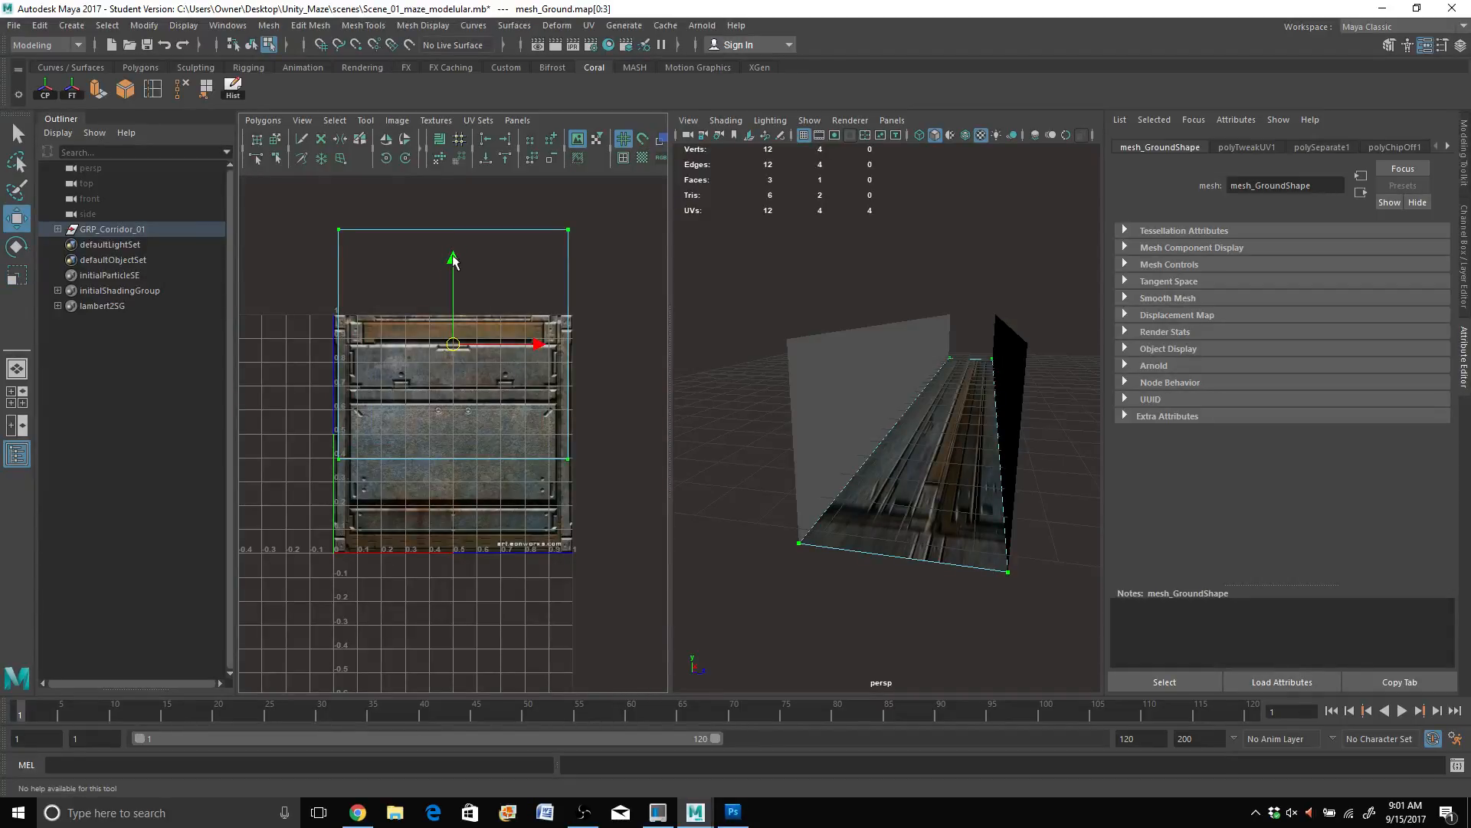
{"action": "left_click_drag", "start_coordinate": [453, 261], "coordinate": [443, 349]}
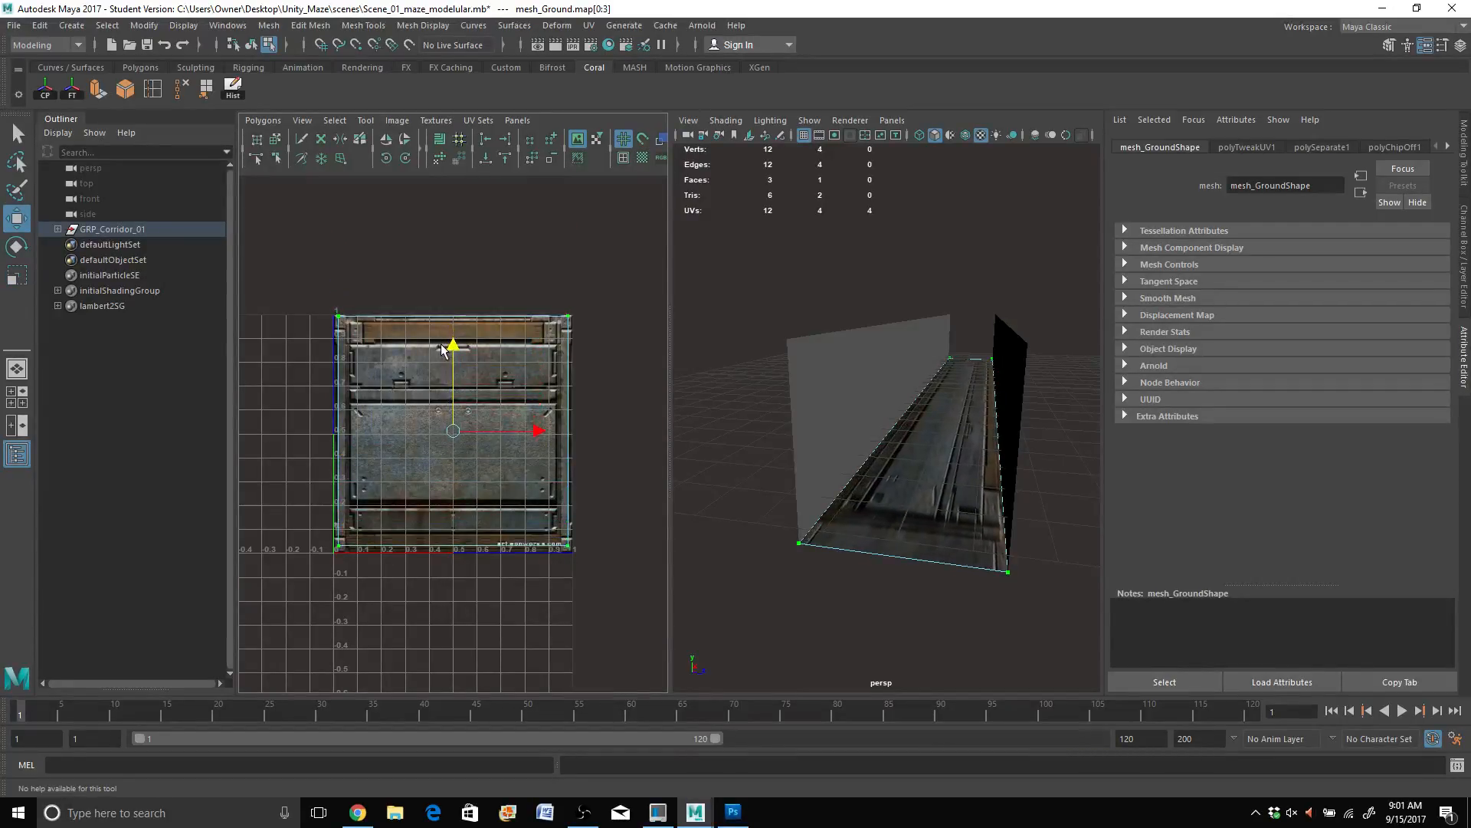
Step: Scale the floor's UVs uniformly until their corners match the borders of the texture square
{"action": "key", "text": "r"}
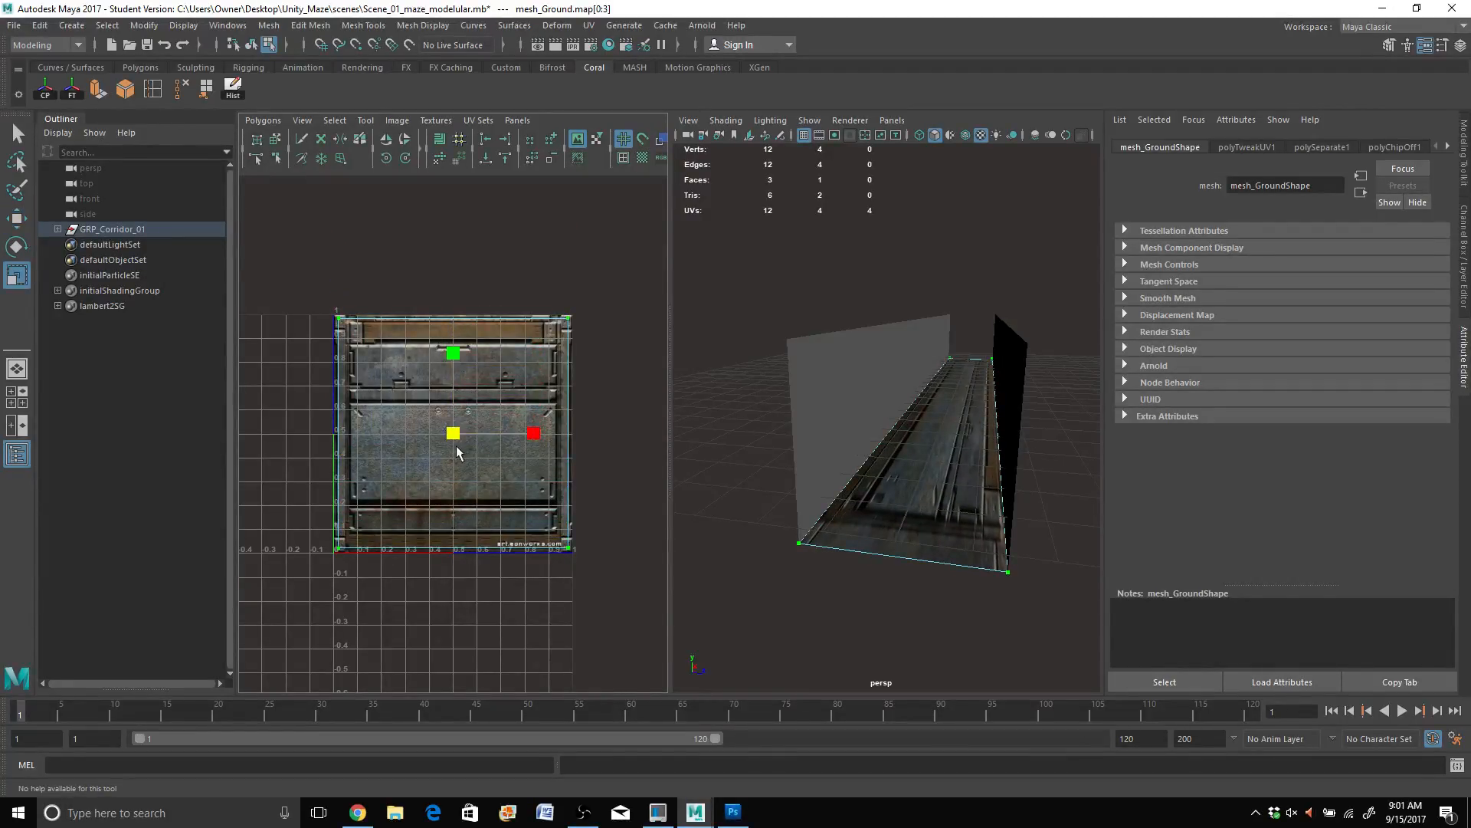
{"action": "left_click_drag", "start_coordinate": [451, 444], "coordinate": [437, 435]}
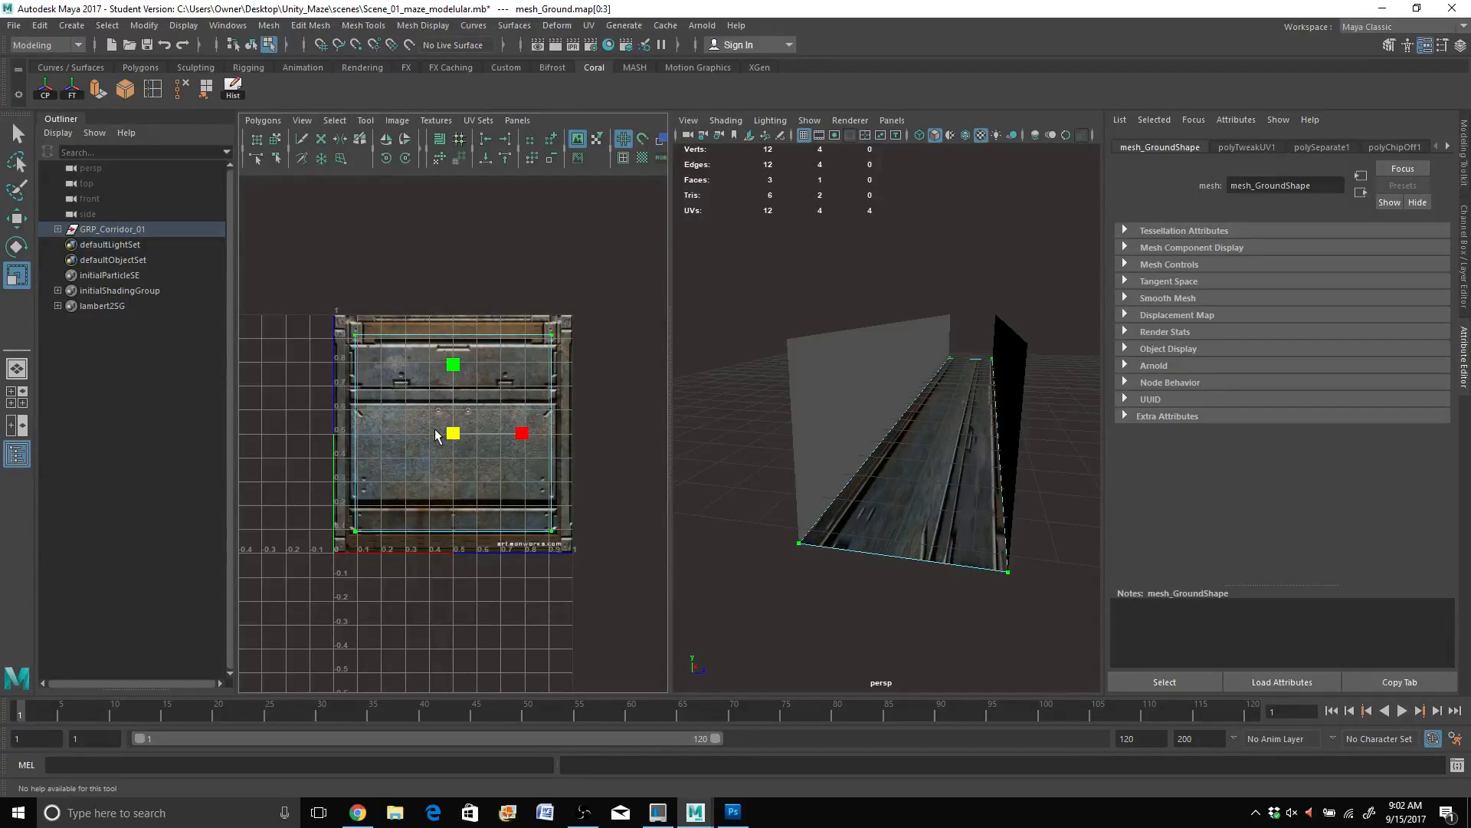
{"action": "scroll", "coordinate": [452, 429], "scroll_direction": "up", "scroll_amount": 4}
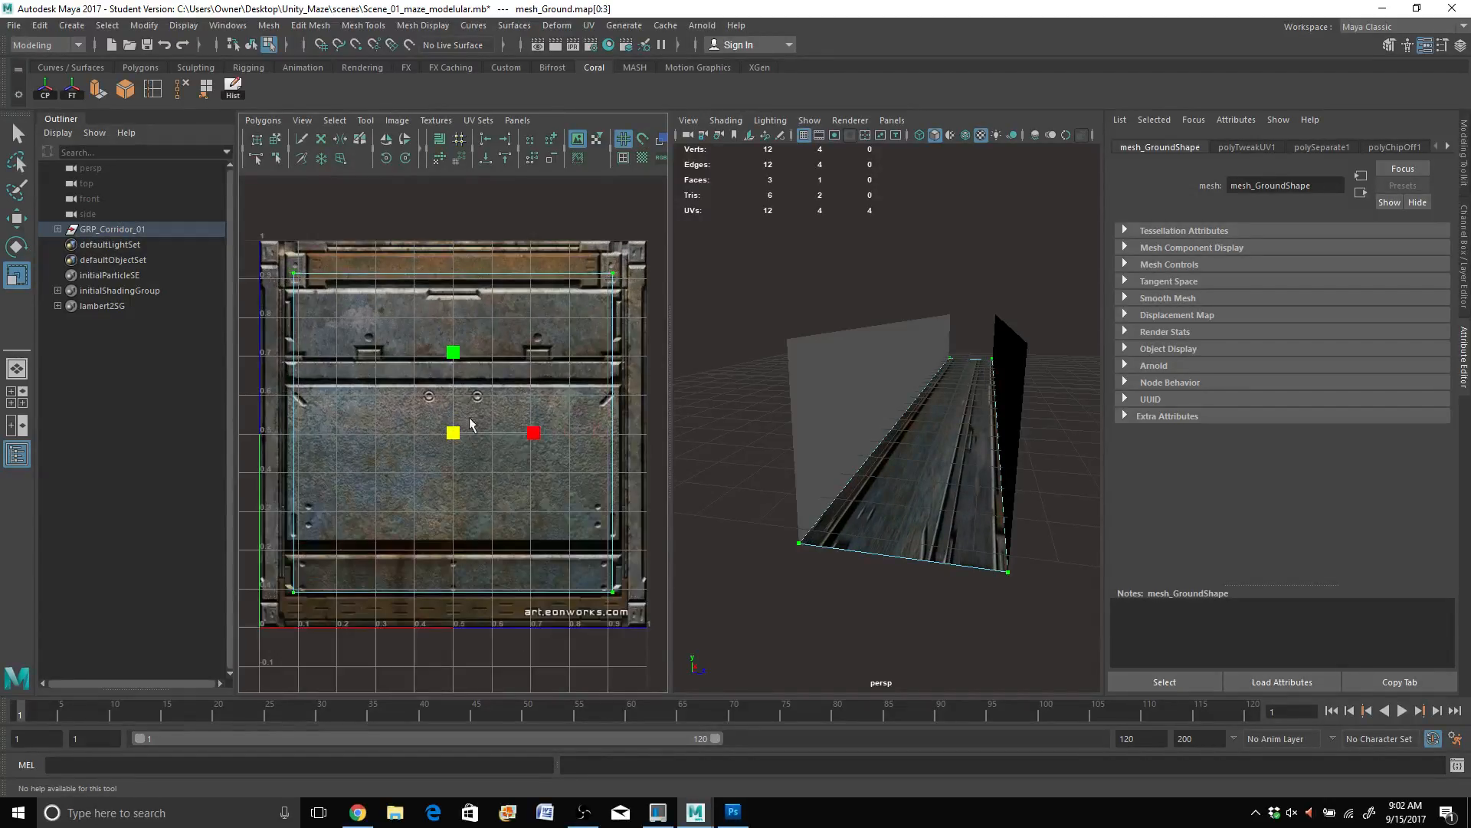
{"action": "left_click_drag", "start_coordinate": [452, 433], "coordinate": [459, 416]}
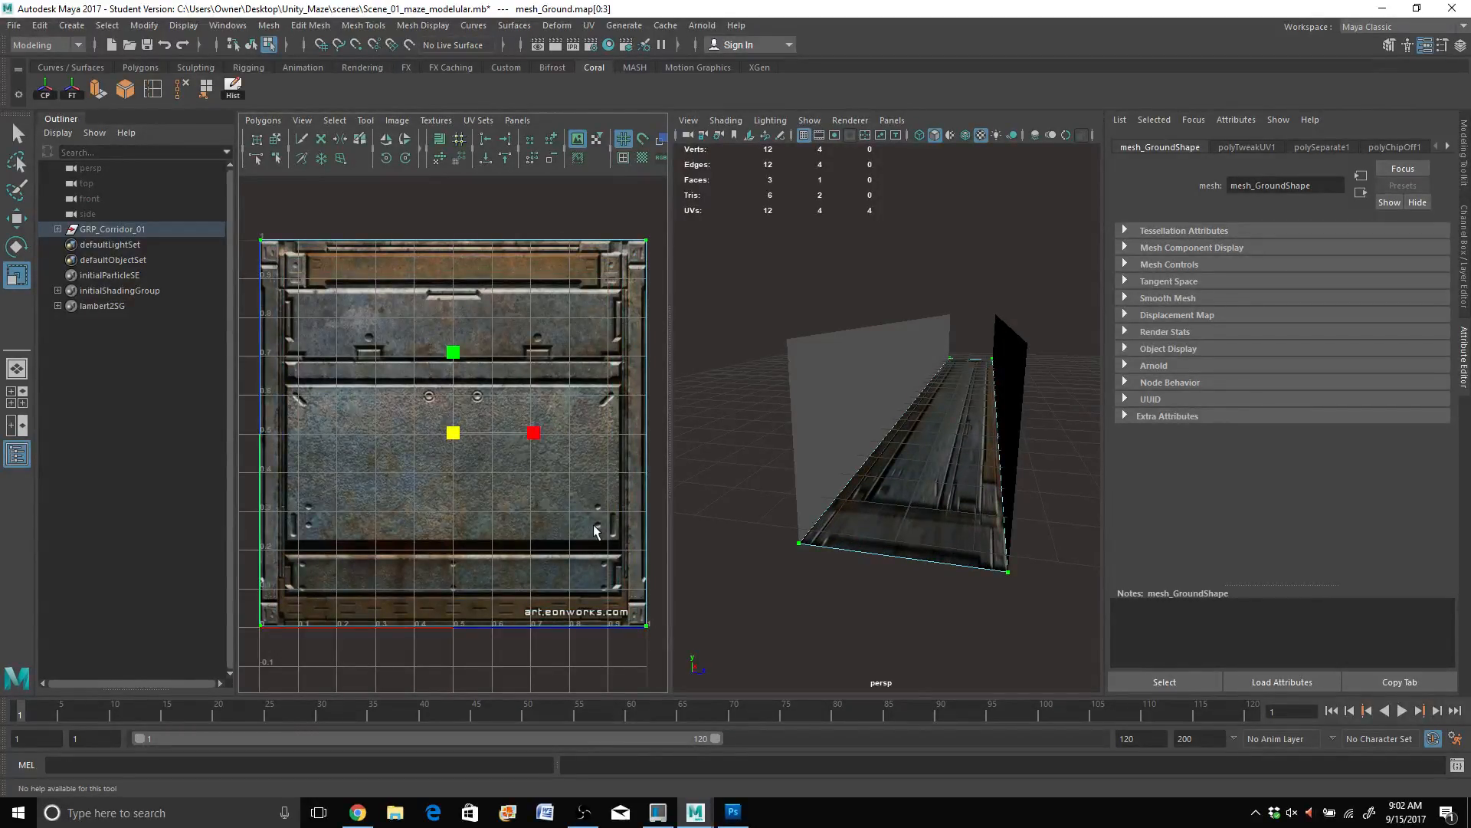
{"action": "left_click_drag", "start_coordinate": [831, 437], "coordinate": [843, 486], "text": "alt"}
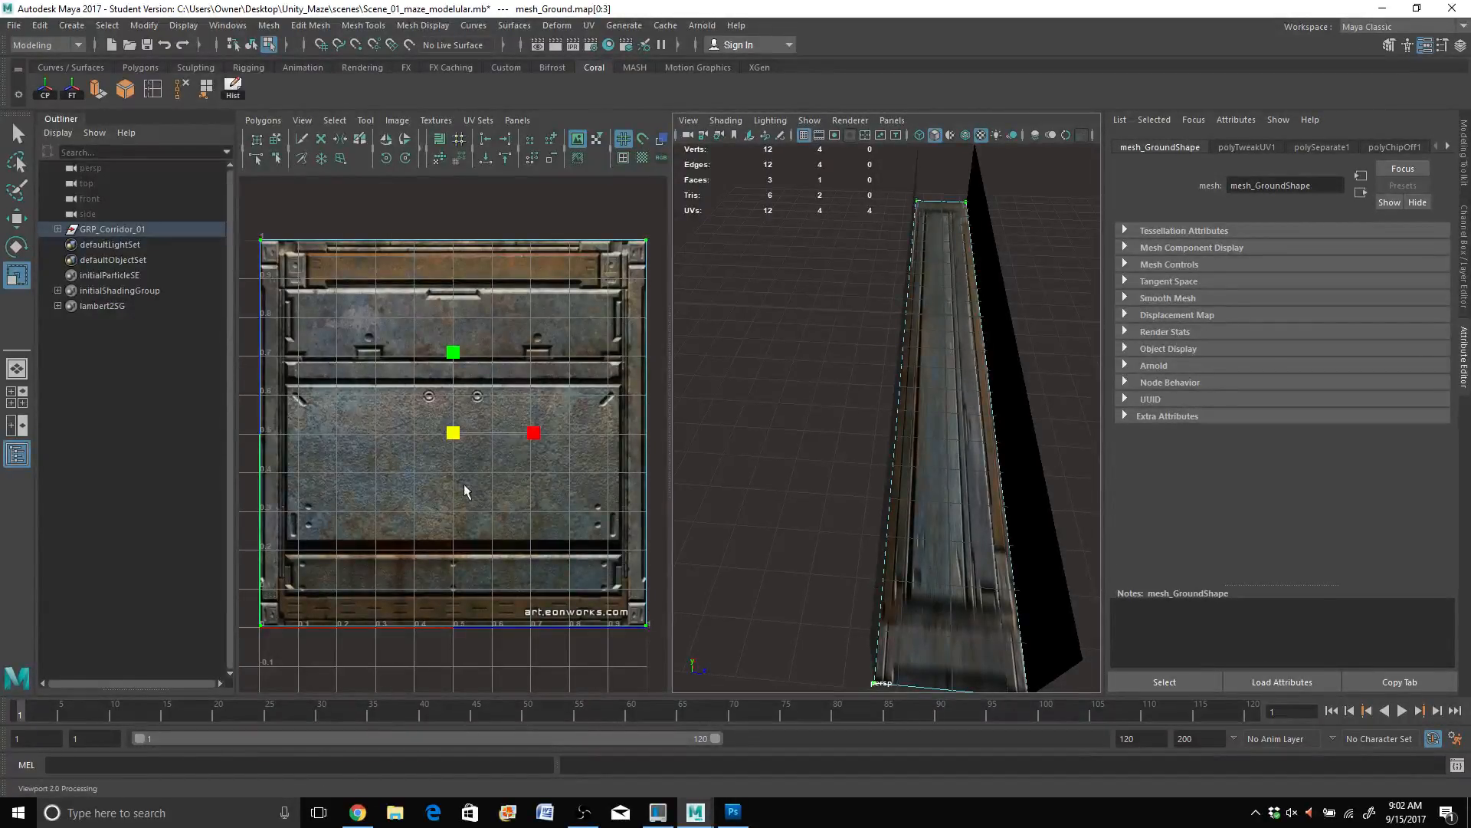
Step: Hide the Outliner and restore the UV Editor in the pane beside the perspective view
{"action": "key", "text": "e"}
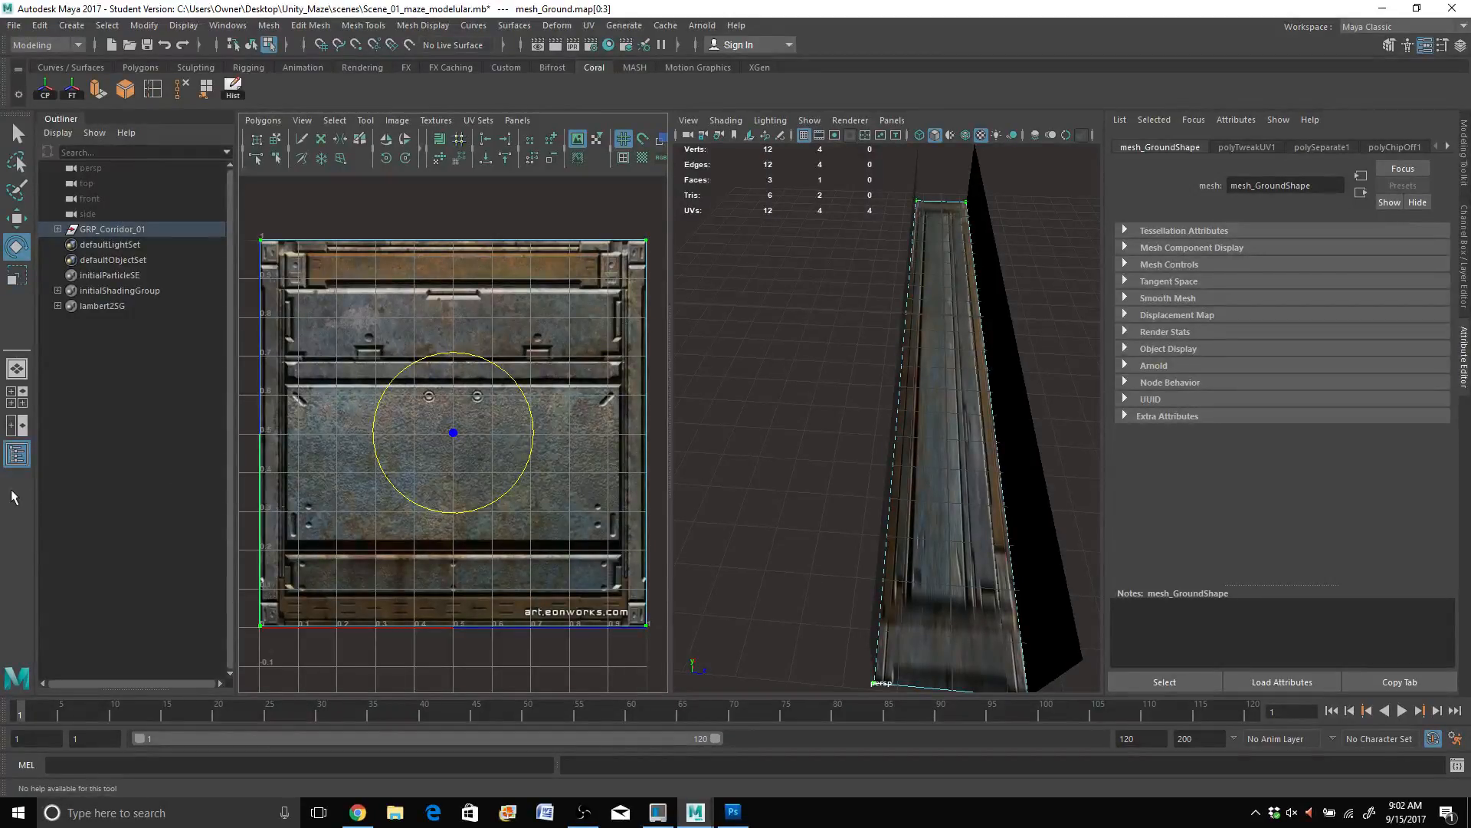
{"action": "left_click", "coordinate": [21, 429]}
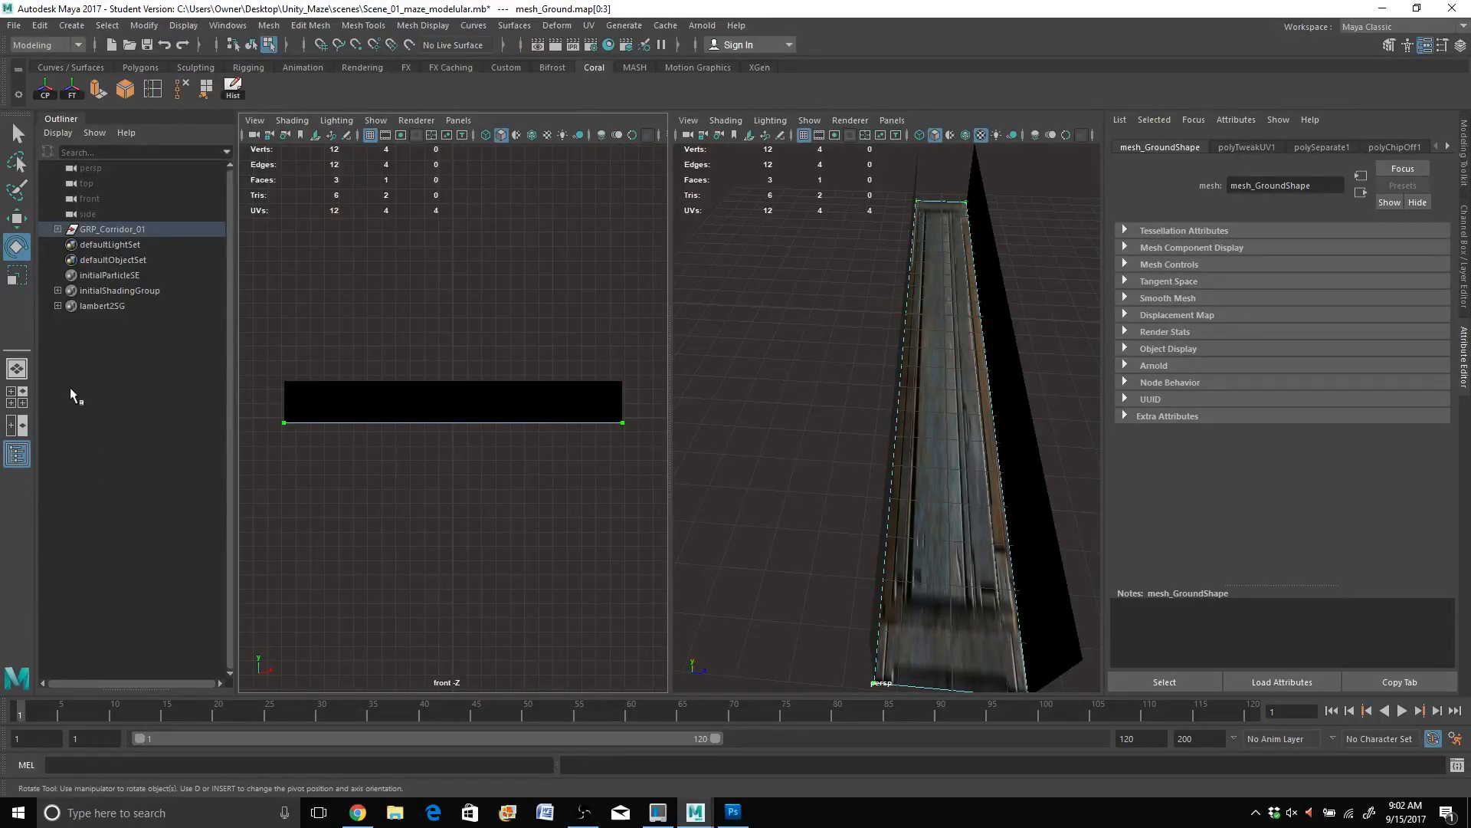
{"action": "left_click", "coordinate": [16, 454]}
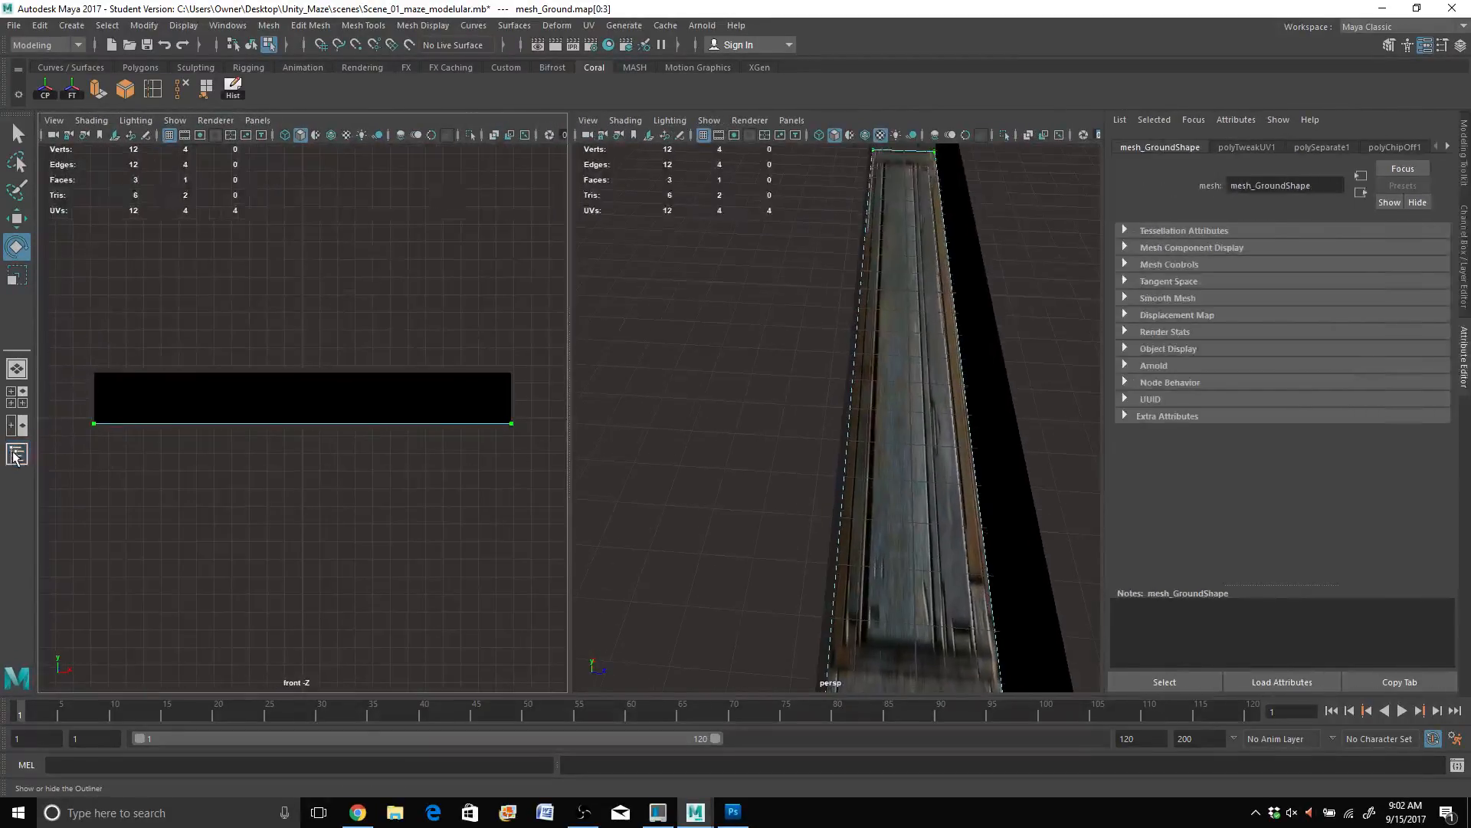
{"action": "left_click", "coordinate": [258, 122]}
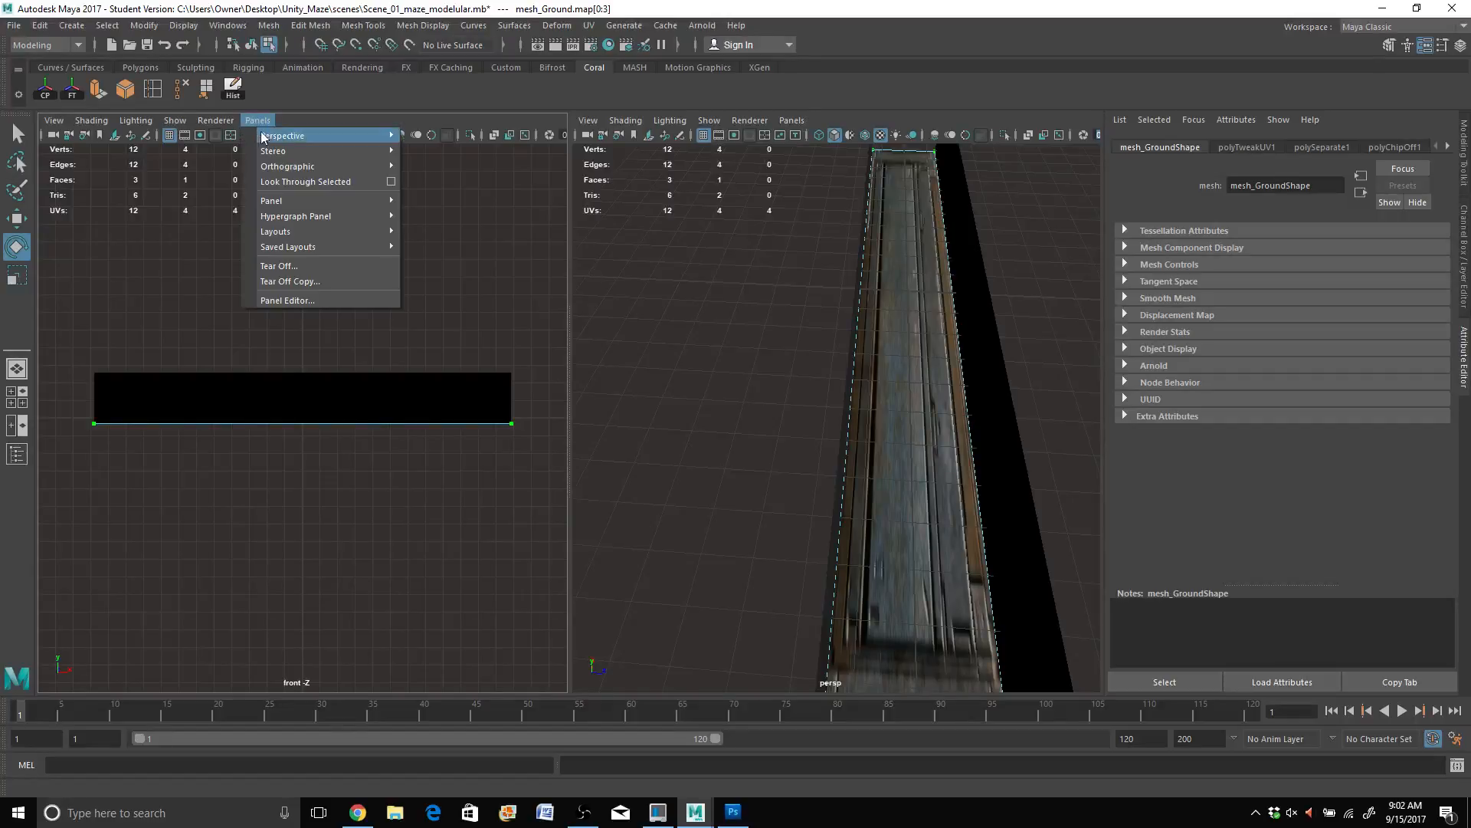
{"action": "mouse_move", "coordinate": [347, 204]}
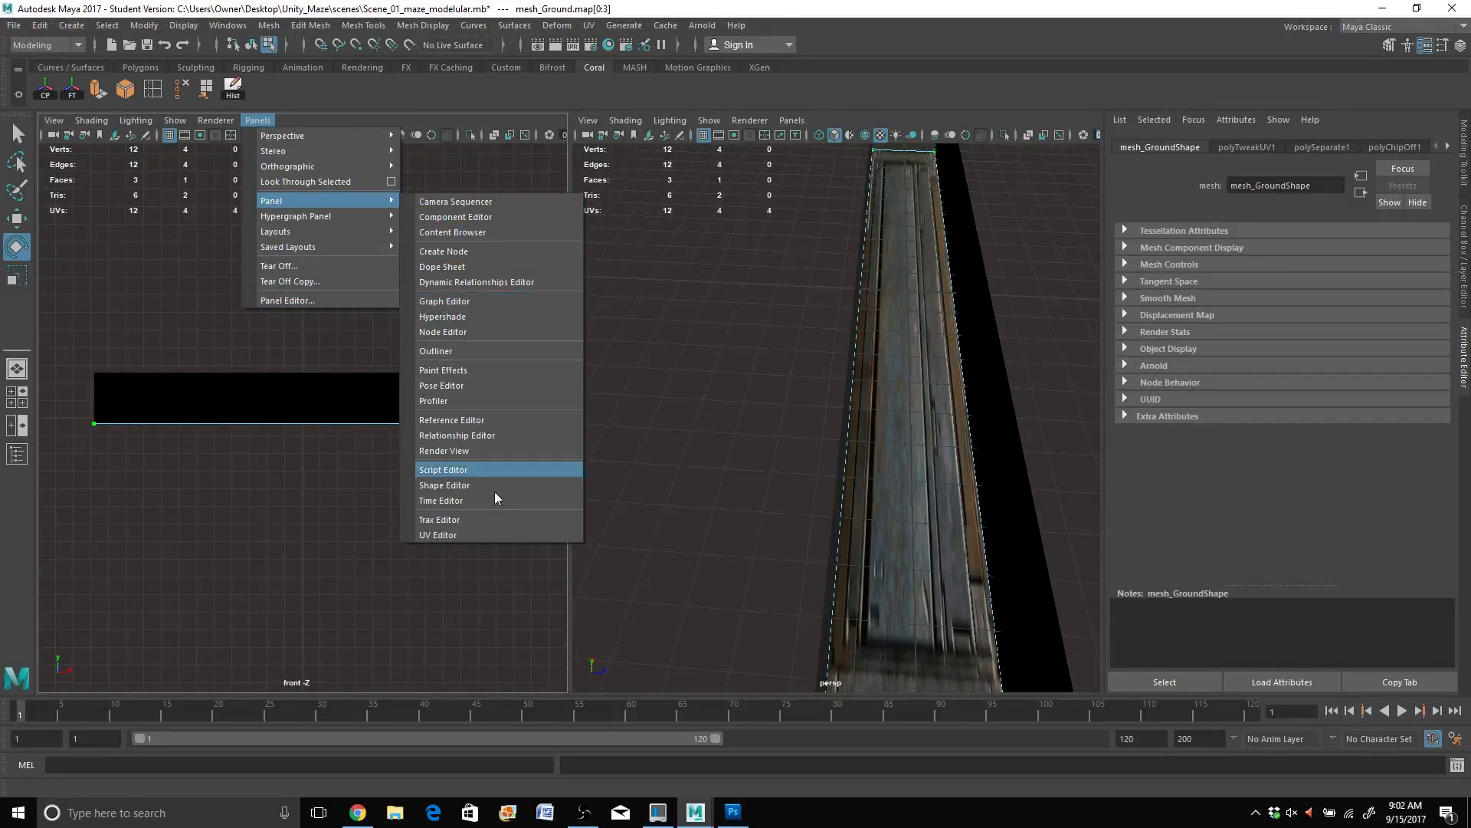
{"action": "left_click", "coordinate": [503, 532]}
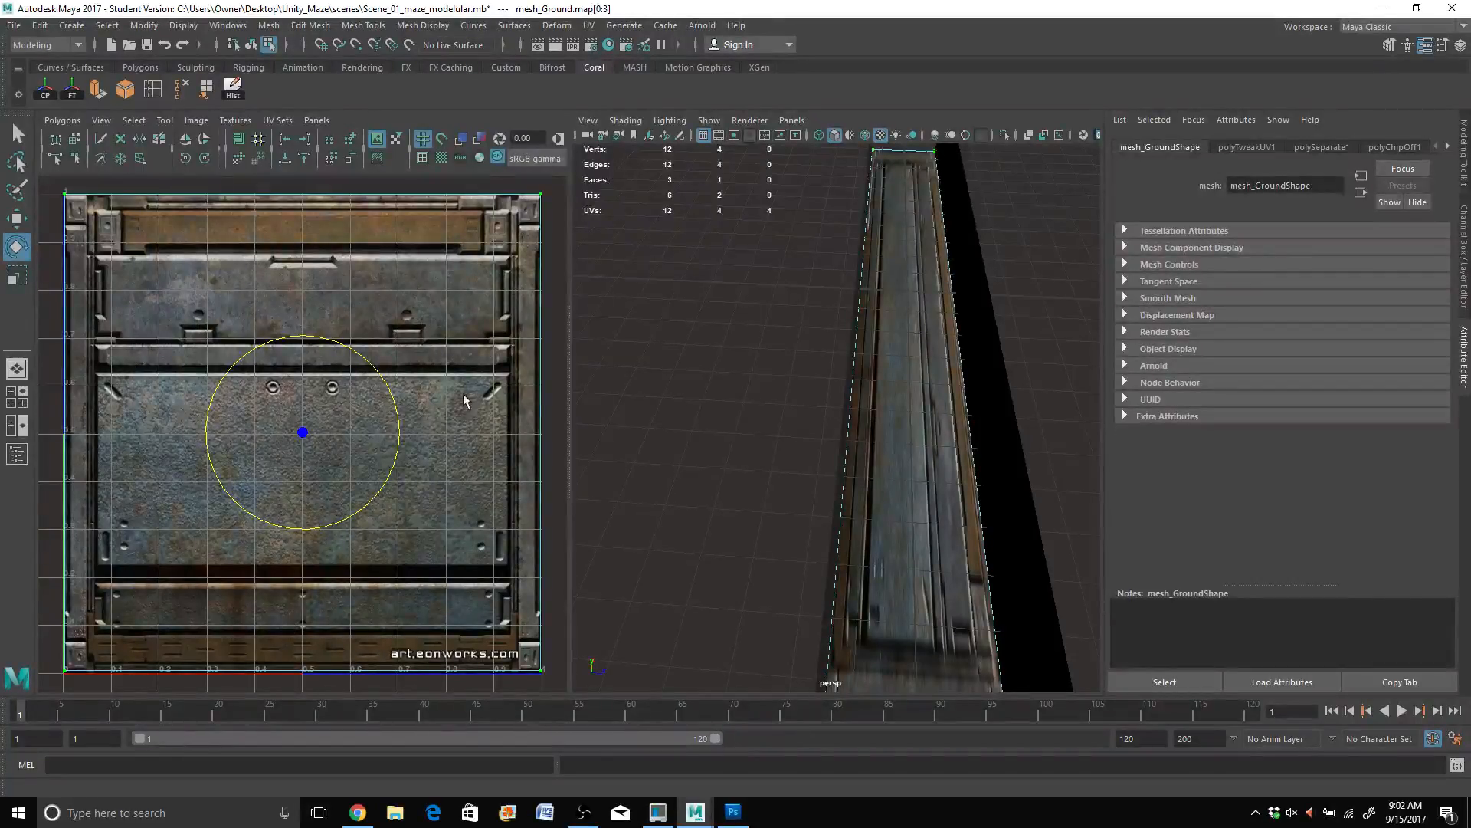
Step: Turn on shaded UV display and select the floor's face in the UV Editor
{"action": "left_click", "coordinate": [459, 143]}
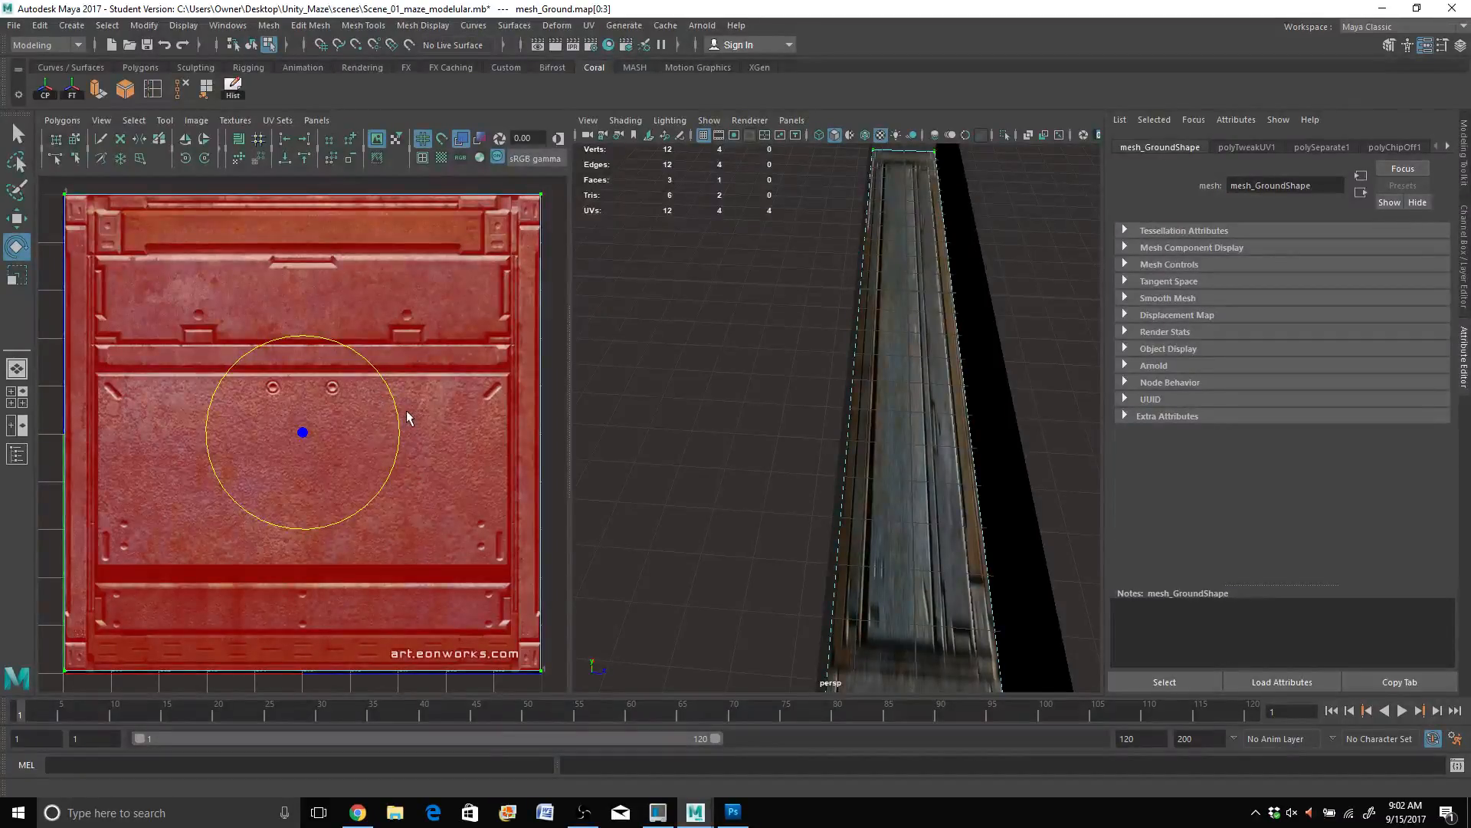
{"action": "left_click", "coordinate": [423, 299]}
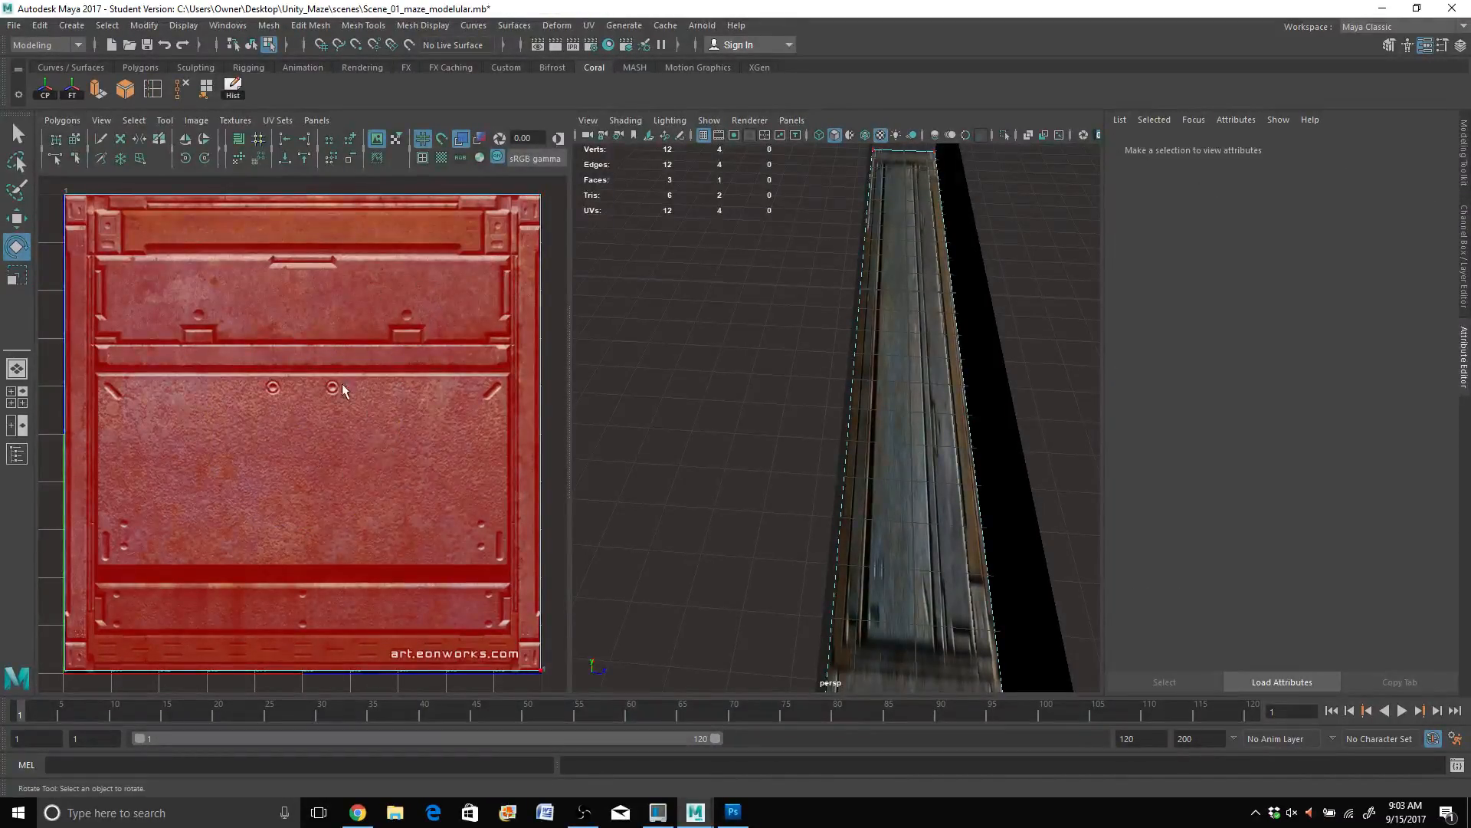
{"action": "right_click_drag", "start_coordinate": [328, 309], "coordinate": [265, 282]}
{"action": "left_click", "coordinate": [264, 296]}
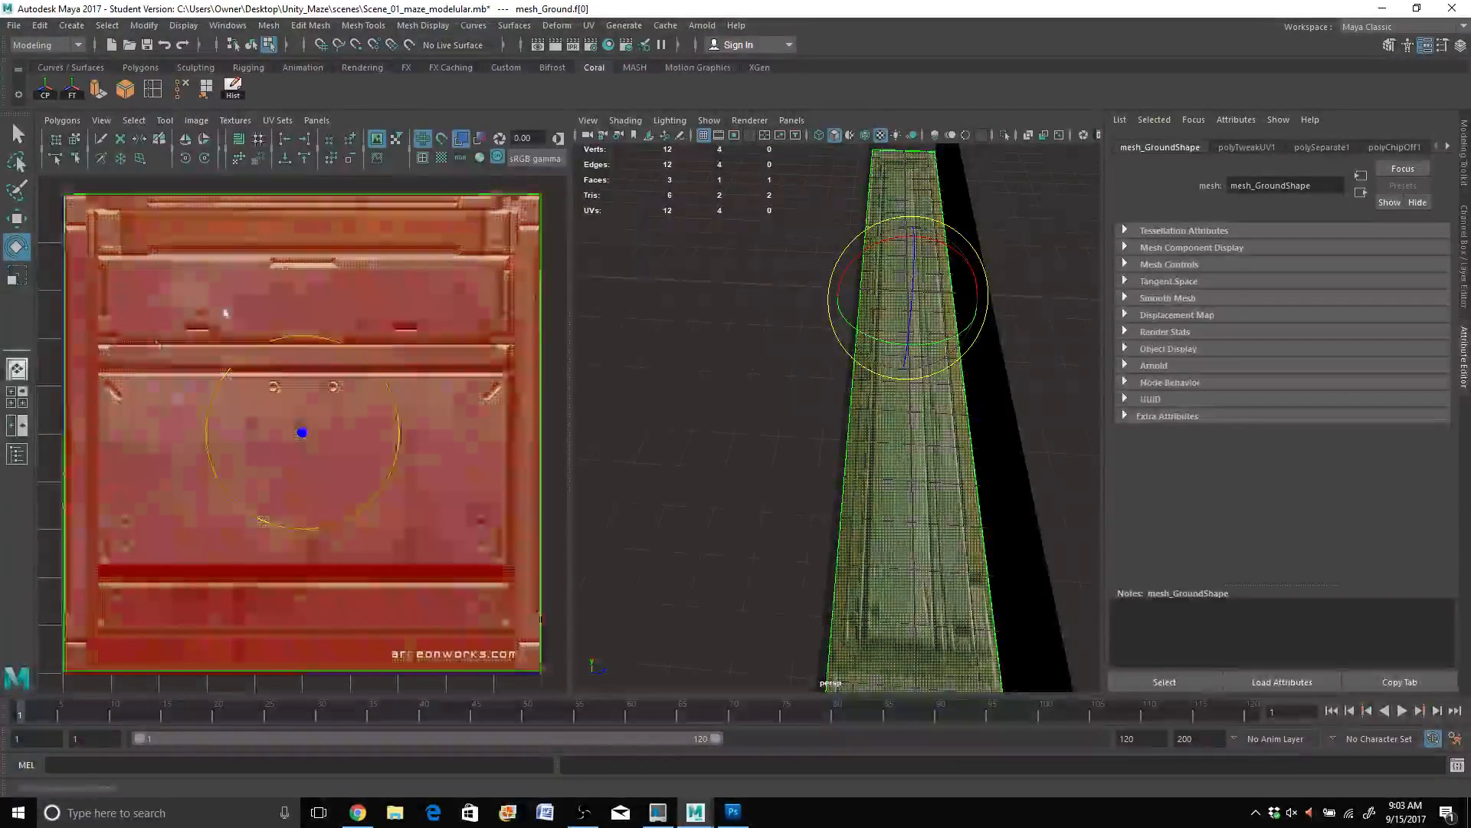
{"action": "left_click", "coordinate": [703, 420]}
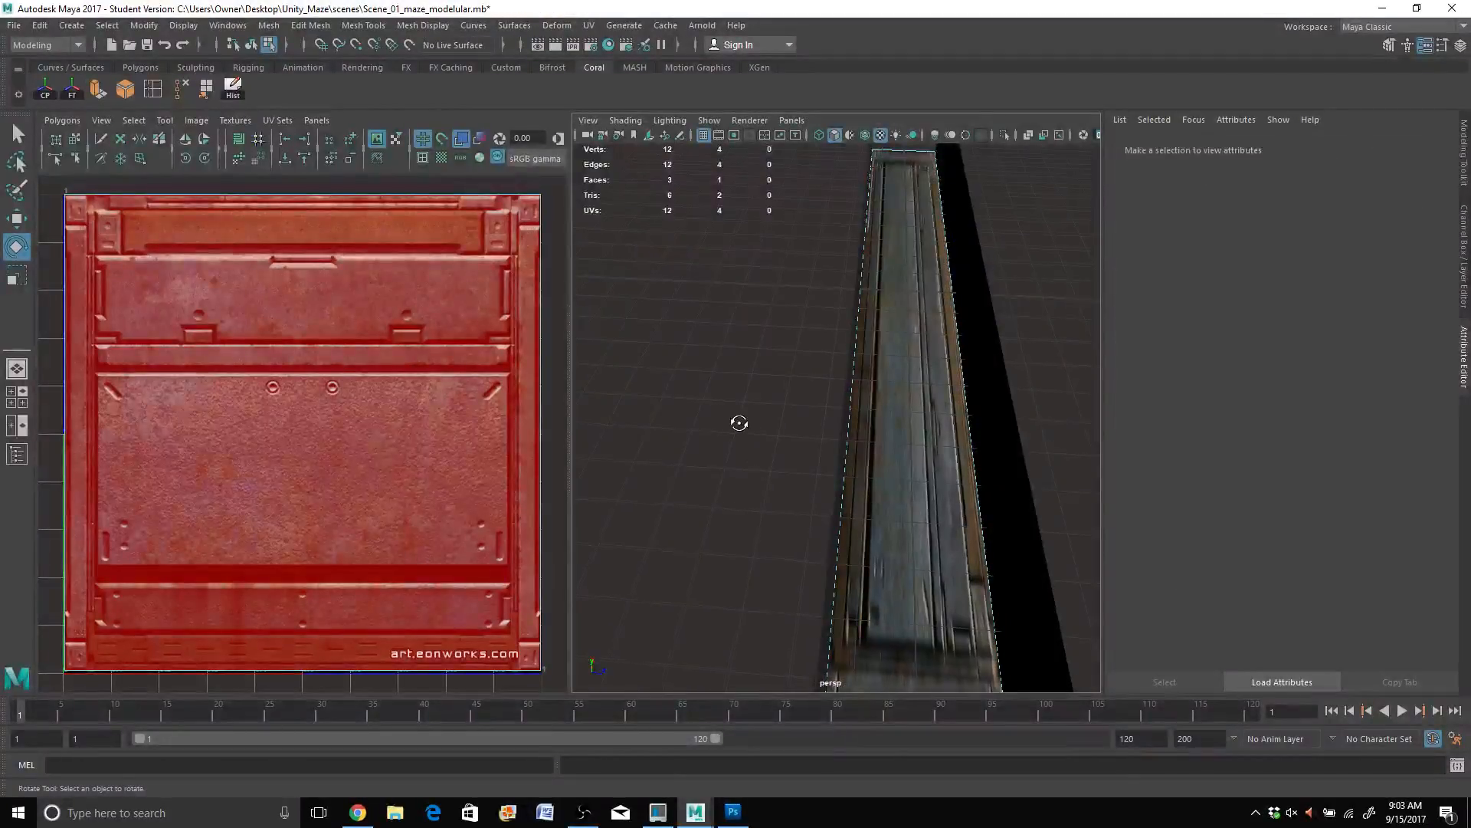
{"action": "mouse_move", "coordinate": [739, 420]}
{"action": "left_mouse_down", "text": "alt"}
{"action": "mouse_move", "coordinate": [729, 335]}
{"action": "mouse_move", "coordinate": [745, 426]}
{"action": "left_mouse_up", "text": "alt"}
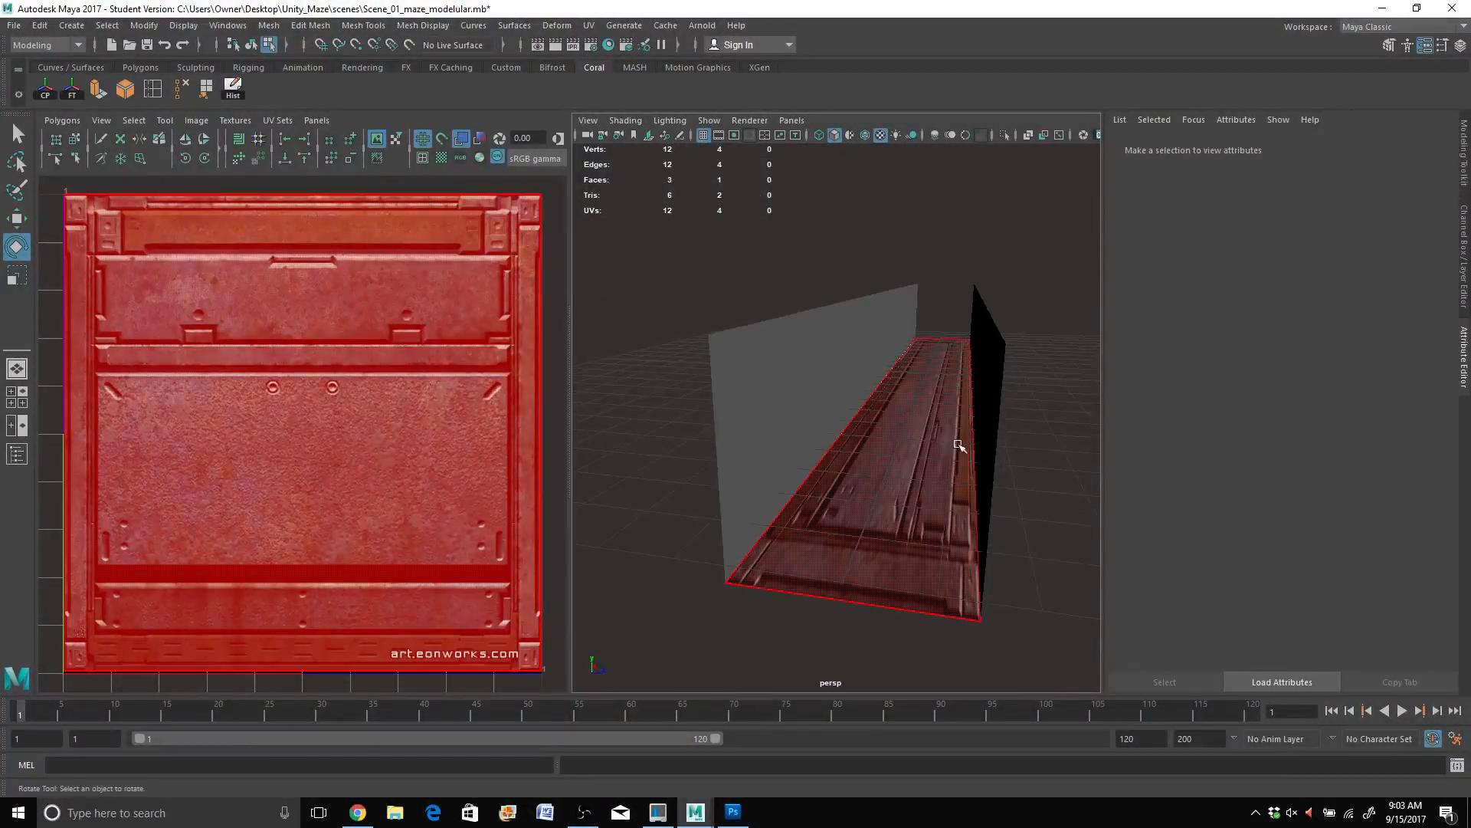
{"action": "left_click", "coordinate": [280, 403]}
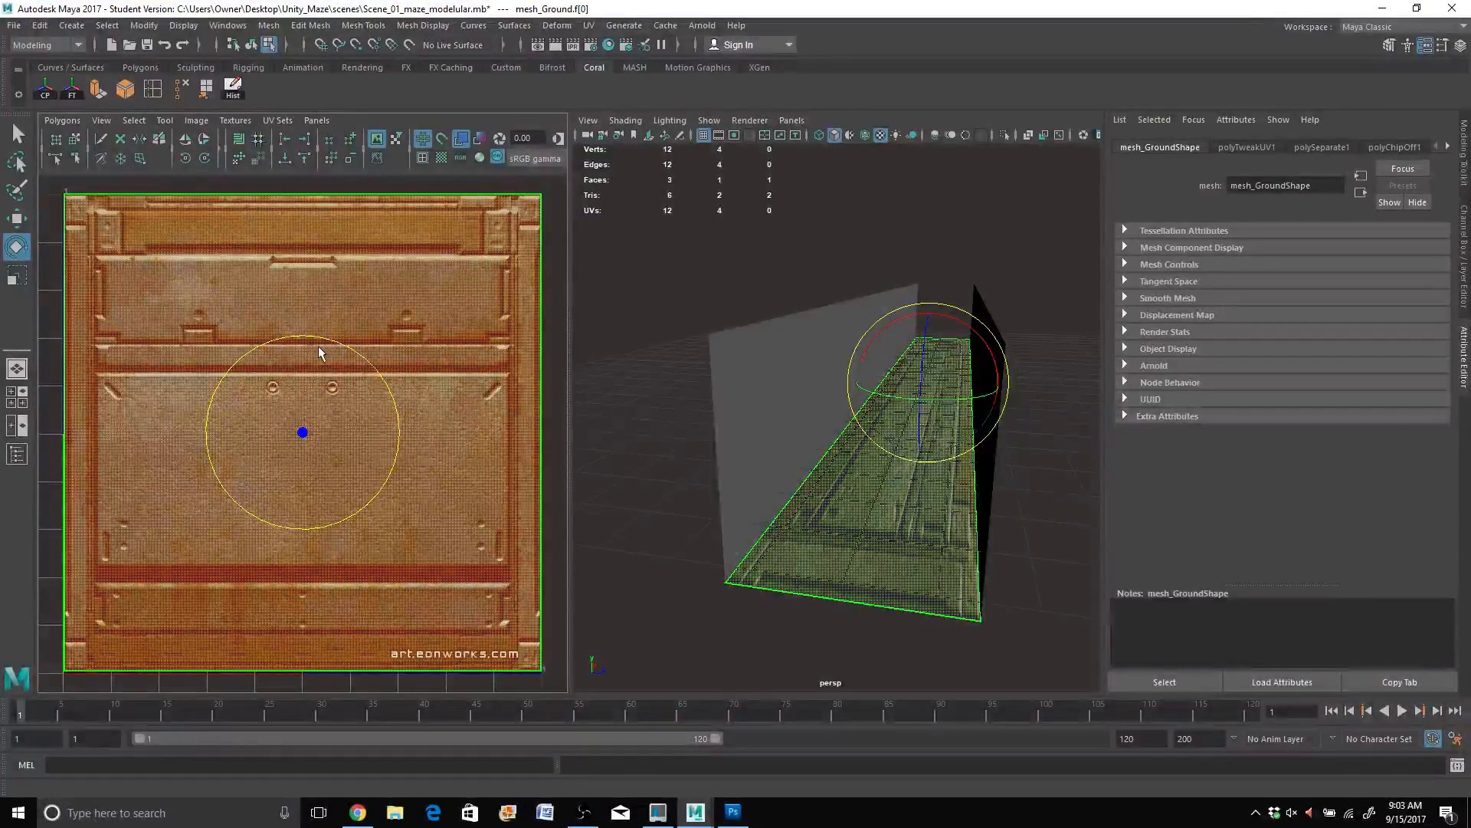
Step: Try rotating the floor's UV face freehand and undo the rotation
{"action": "scroll", "coordinate": [319, 351], "scroll_direction": "down", "scroll_amount": 2}
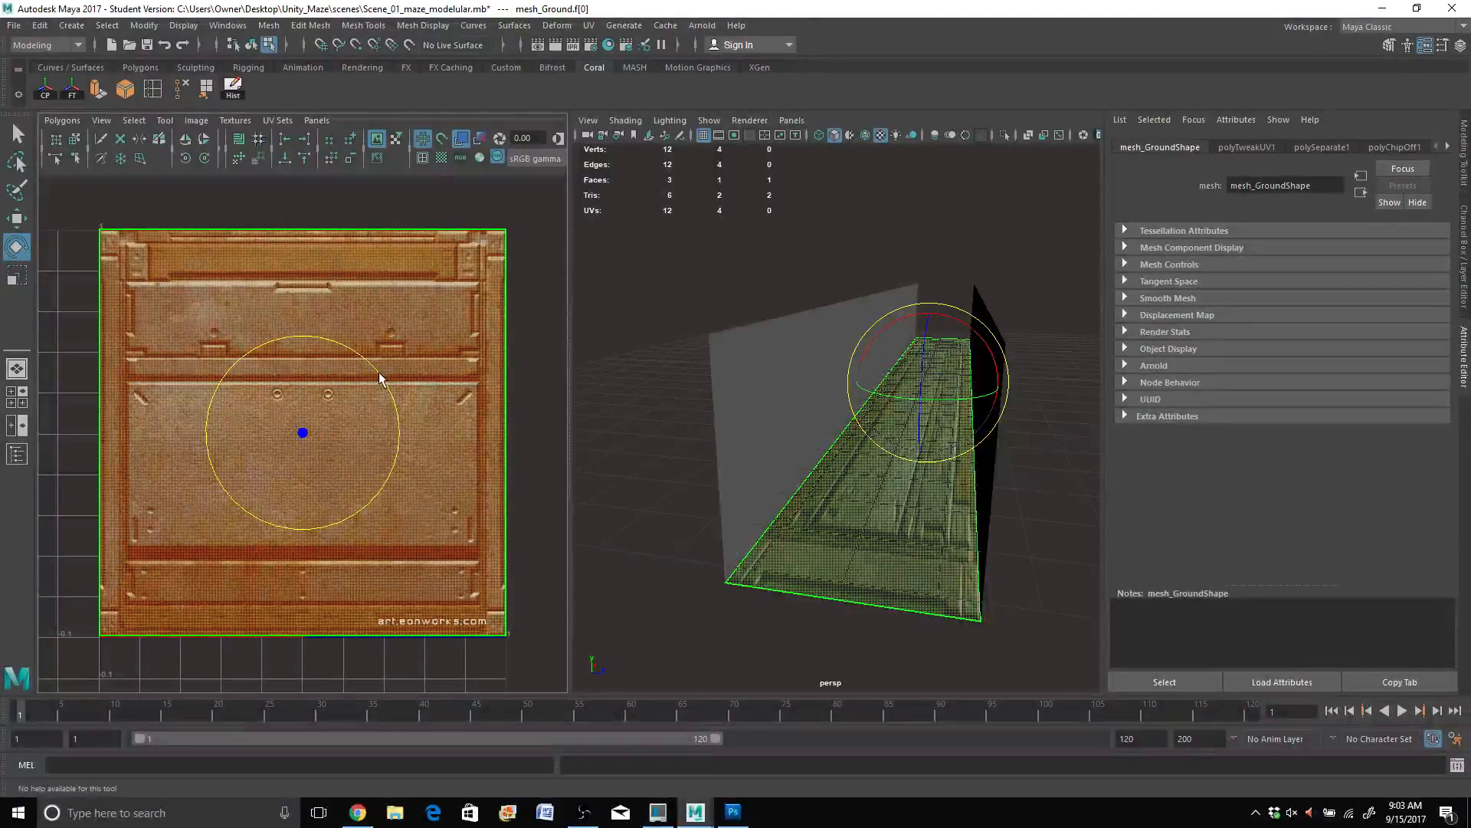
{"action": "left_click_drag", "start_coordinate": [376, 370], "coordinate": [281, 331]}
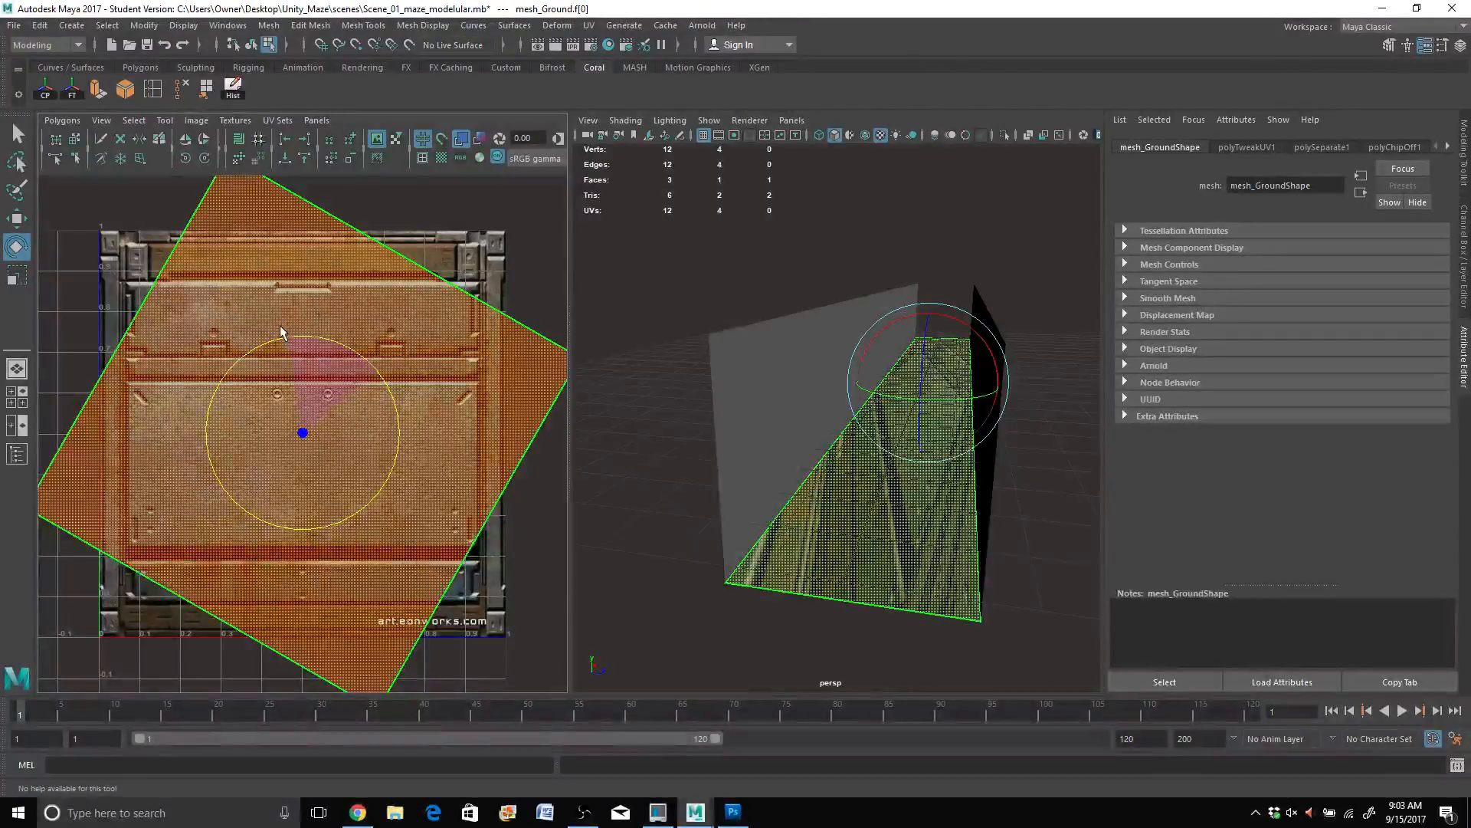
{"action": "key", "text": "ctrl+z"}
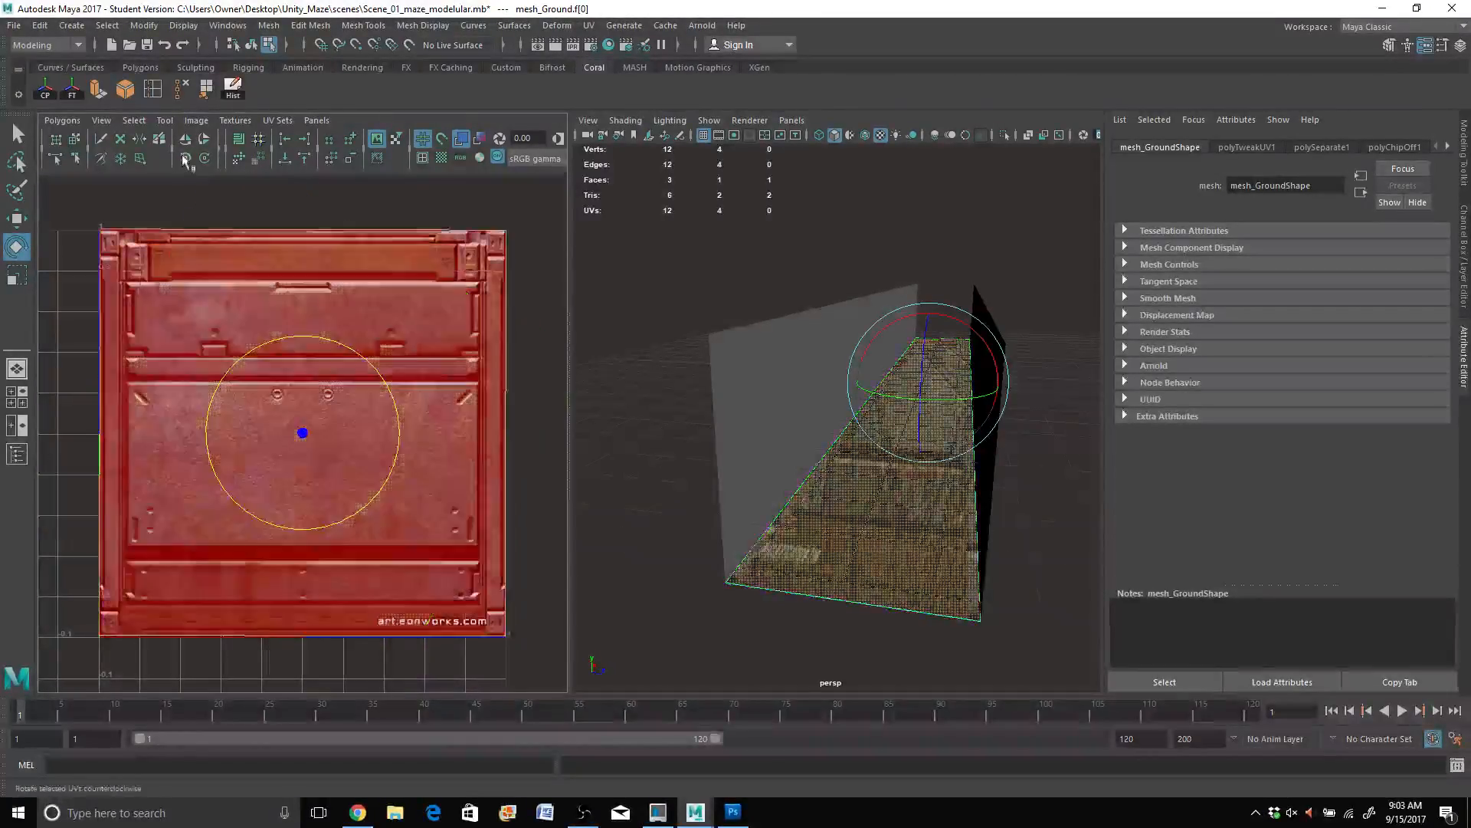
Step: Rotate the selected floor face's UVs counterclockwise in four 45-degree increments
{"action": "left_click", "coordinate": [522, 212]}
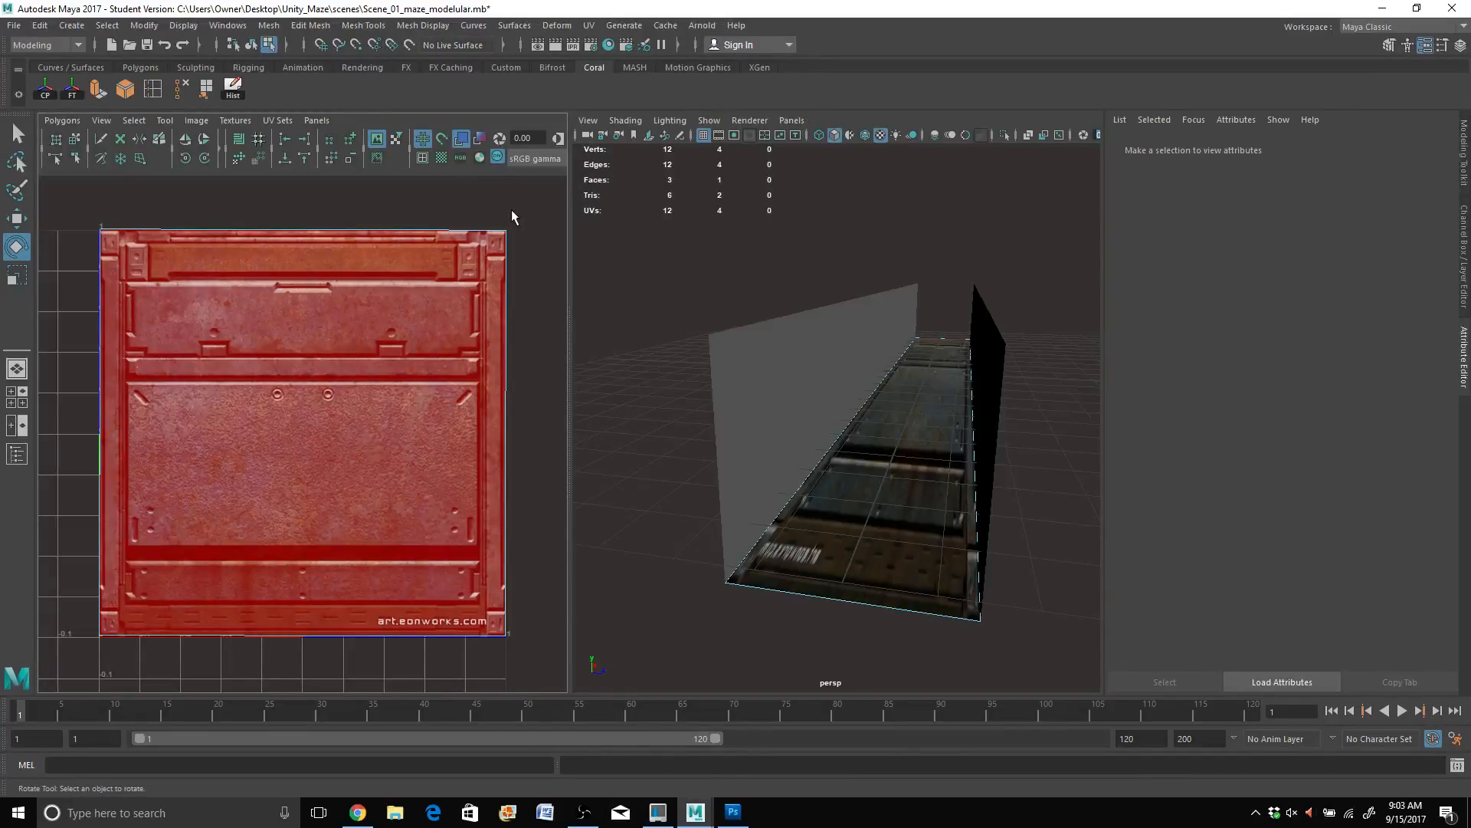
{"action": "key", "text": "ctrl+z"}
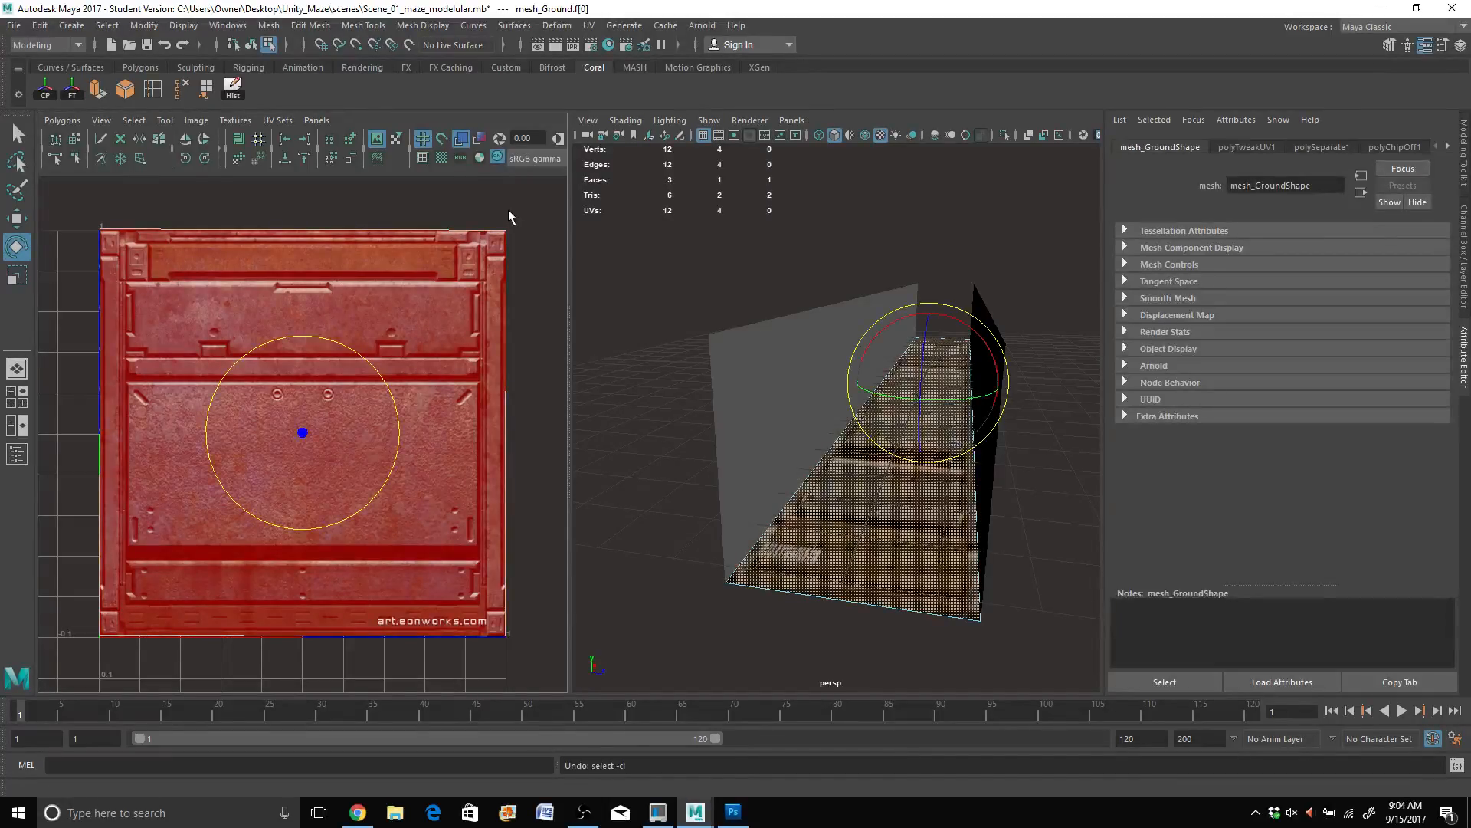
{"action": "left_click", "coordinate": [189, 158]}
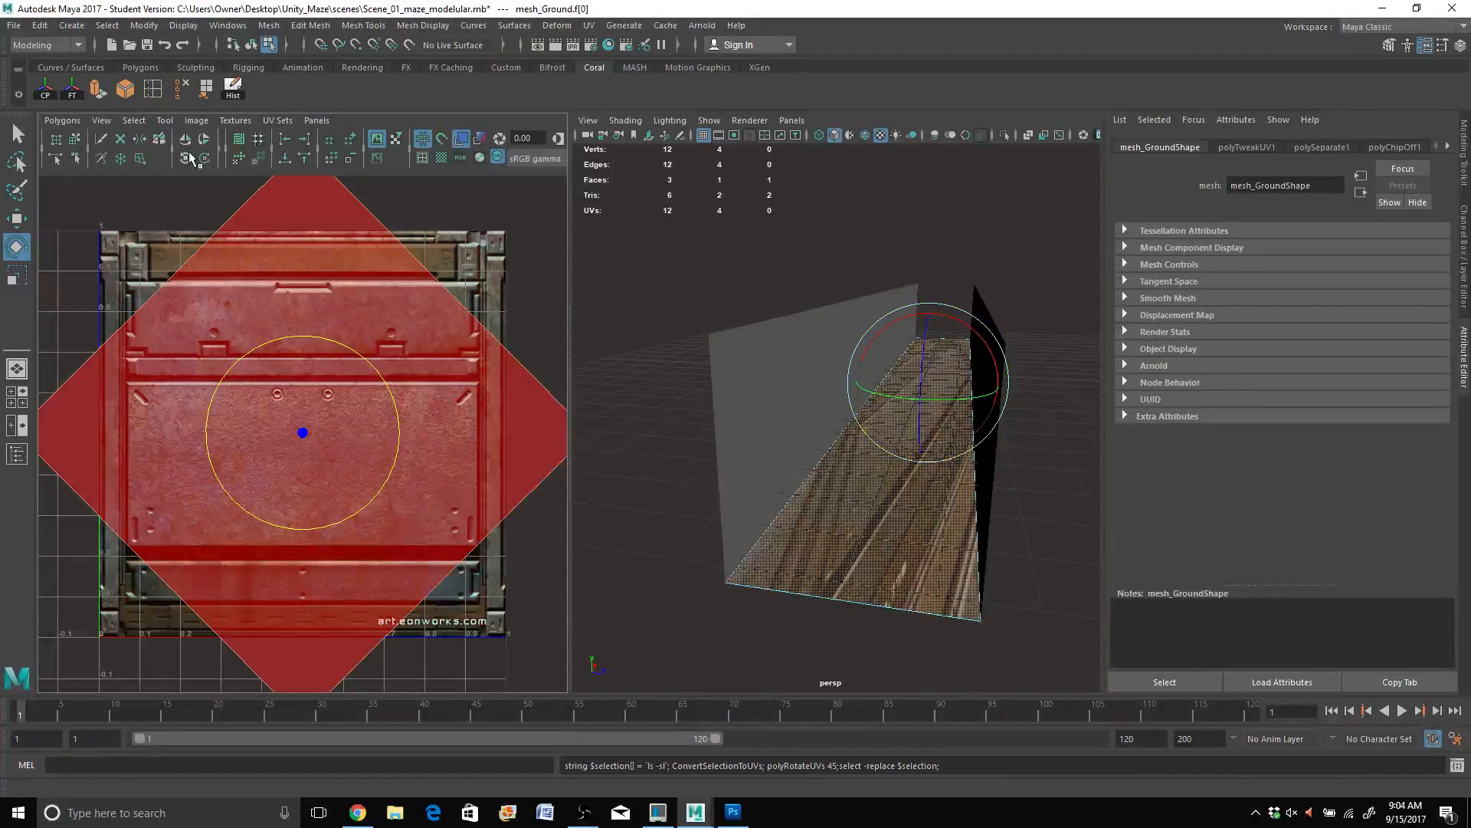
{"action": "left_click", "coordinate": [189, 158]}
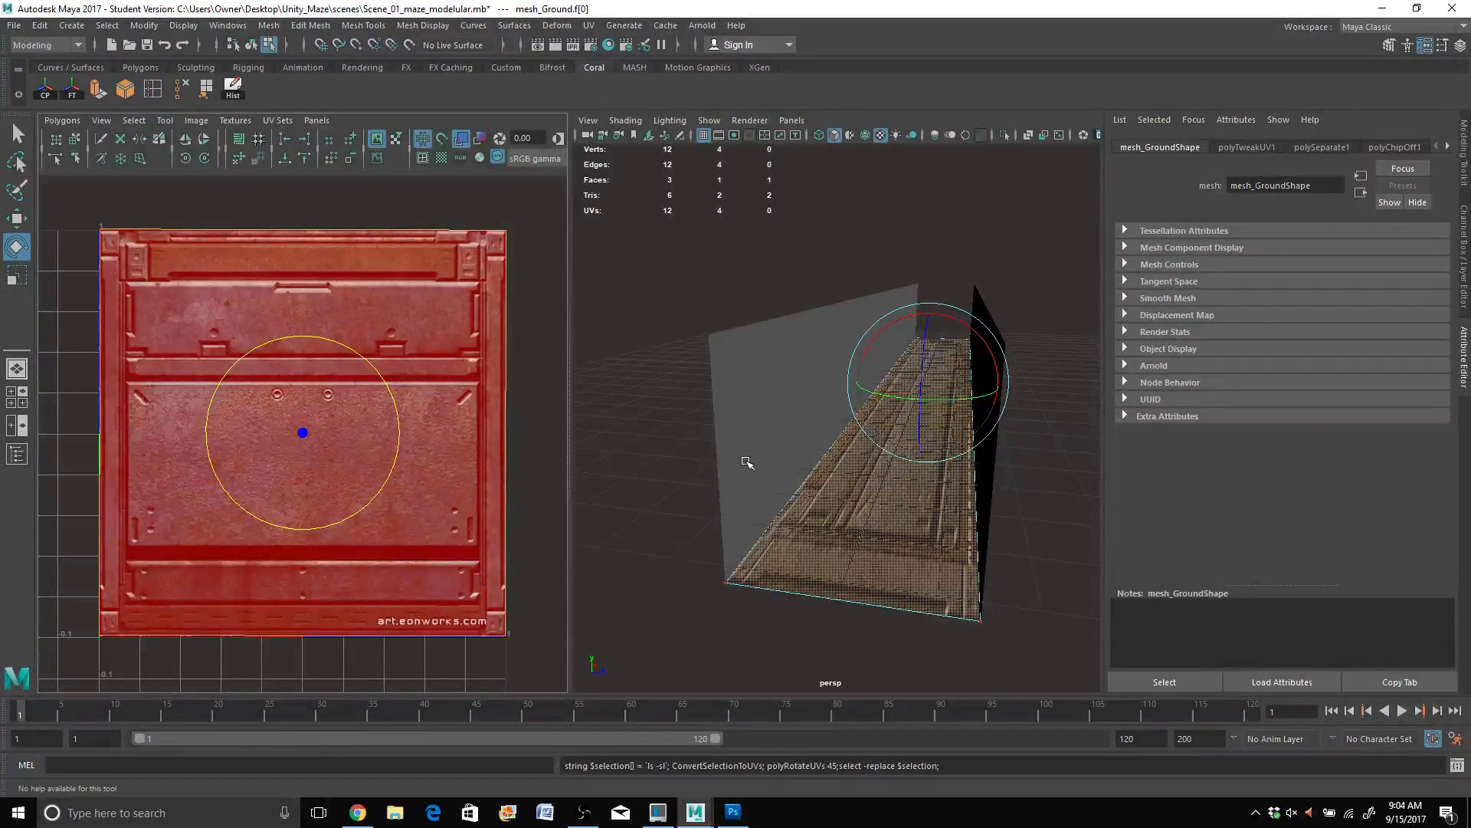
{"action": "left_click", "coordinate": [185, 159]}
{"action": "left_click", "coordinate": [185, 158]}
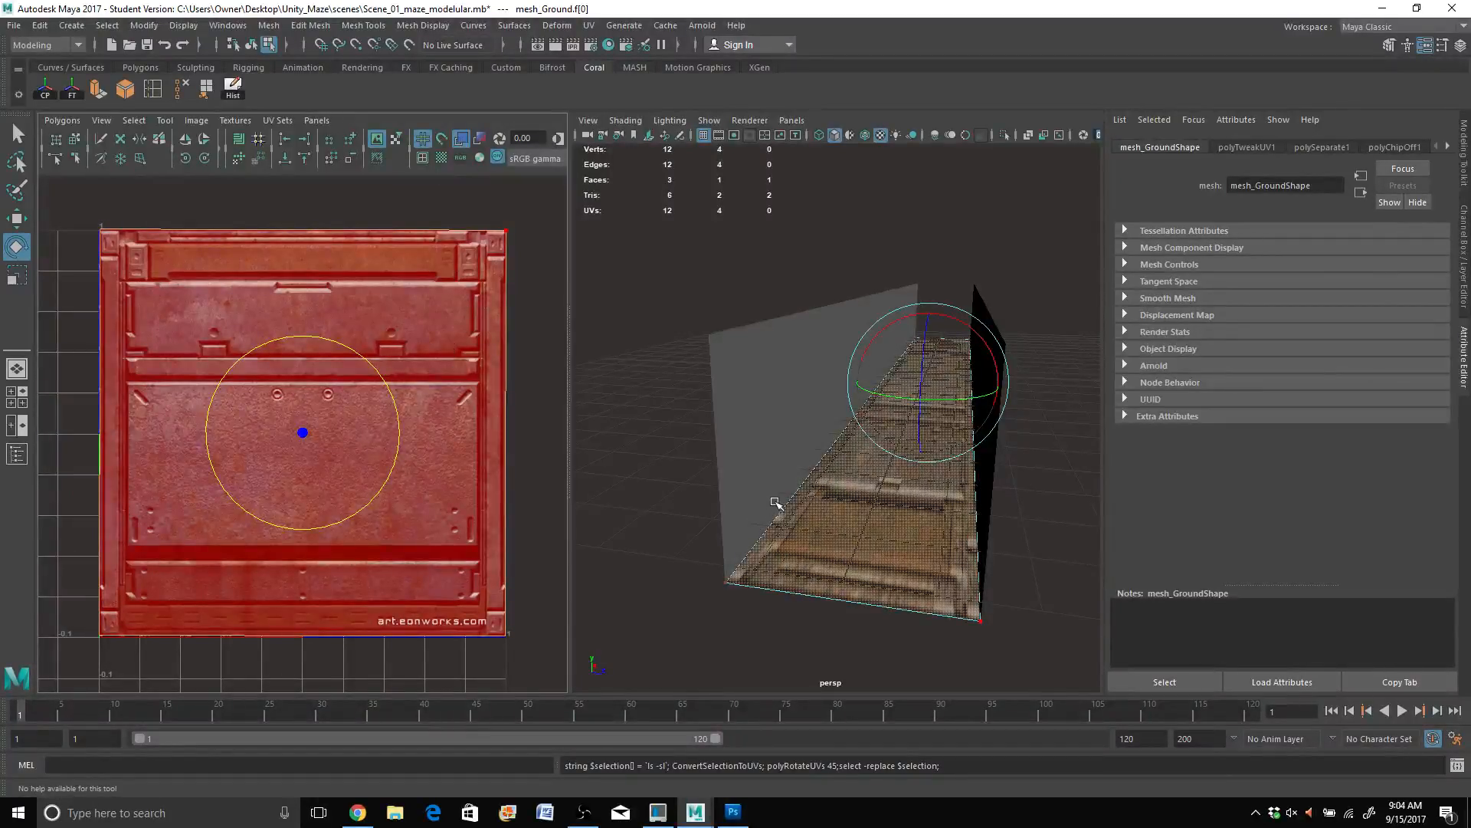
Step: Scale the floor face's UVs vertically beyond the texture tile so the ground texture repeats along the corridor
{"action": "mouse_move", "coordinate": [733, 516]}
{"action": "left_mouse_down", "text": "alt"}
{"action": "mouse_move", "coordinate": [752, 529]}
{"action": "mouse_move", "coordinate": [739, 542]}
{"action": "left_mouse_up", "text": "alt"}
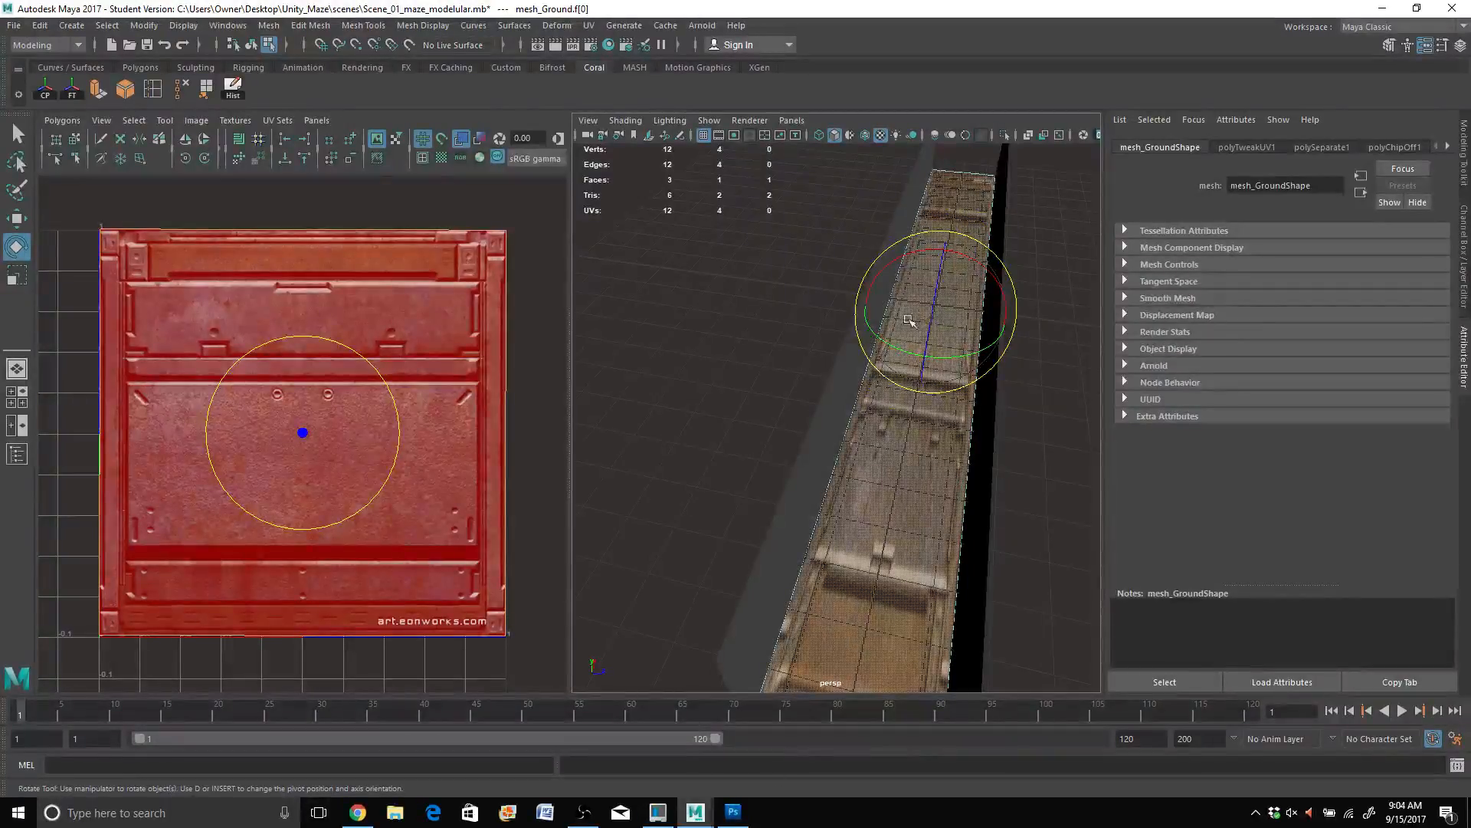
{"action": "key", "text": "r"}
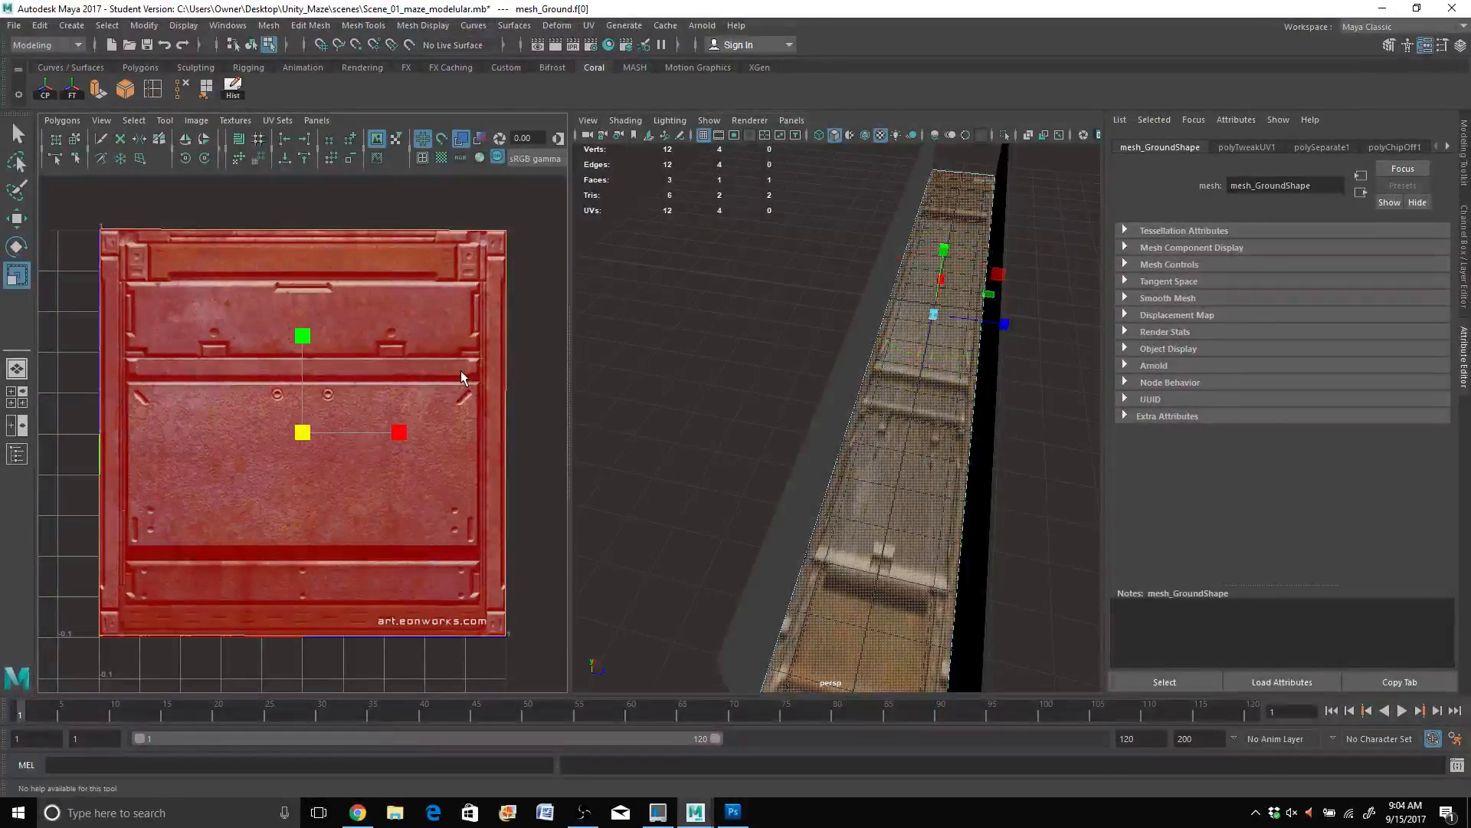
{"action": "left_click_drag", "start_coordinate": [928, 453], "coordinate": [799, 465], "text": "alt"}
{"action": "scroll", "coordinate": [384, 426], "scroll_direction": "down", "scroll_amount": 3}
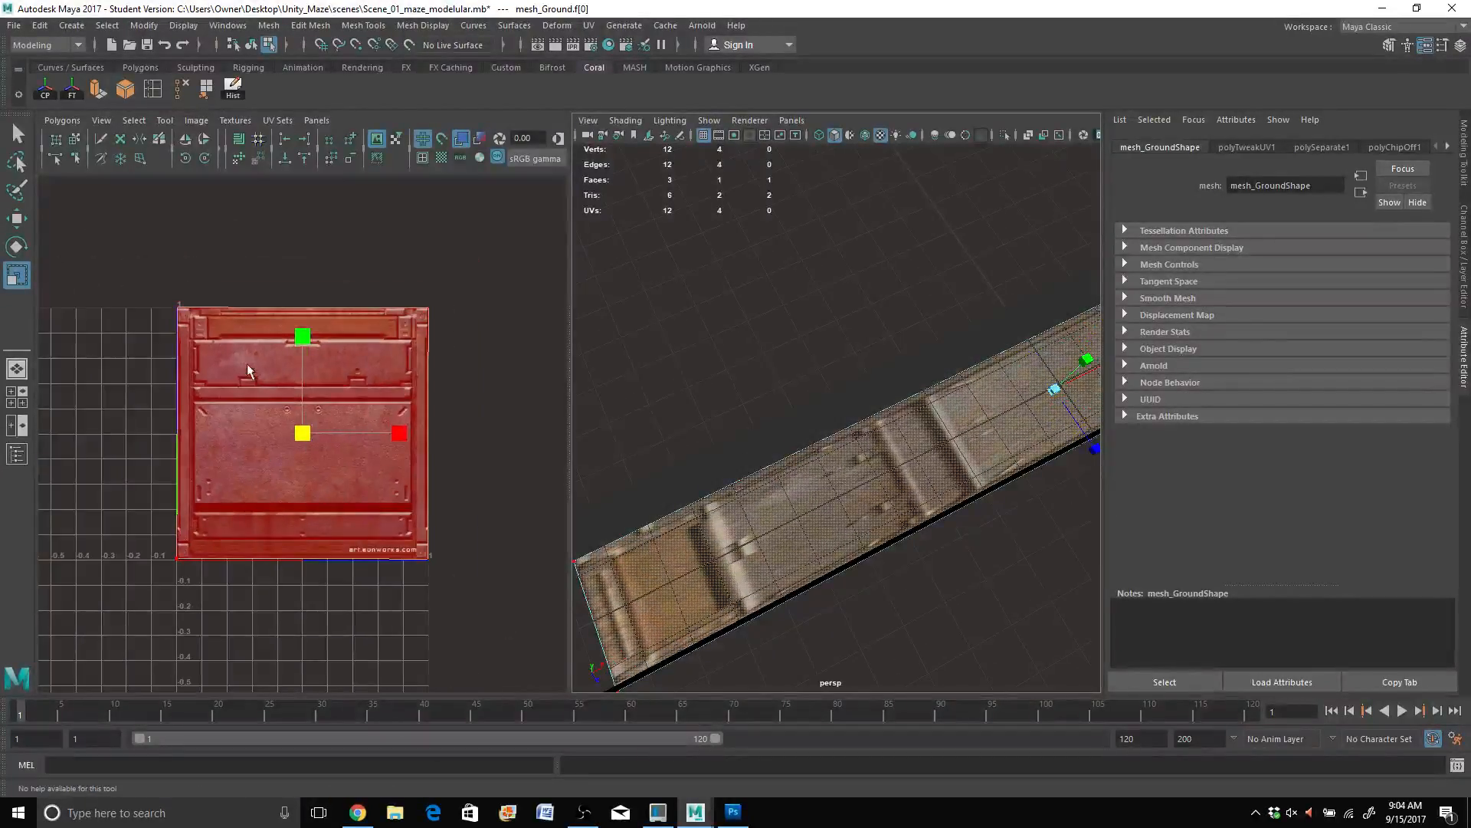
{"action": "scroll", "coordinate": [140, 467], "scroll_direction": "down", "scroll_amount": 2}
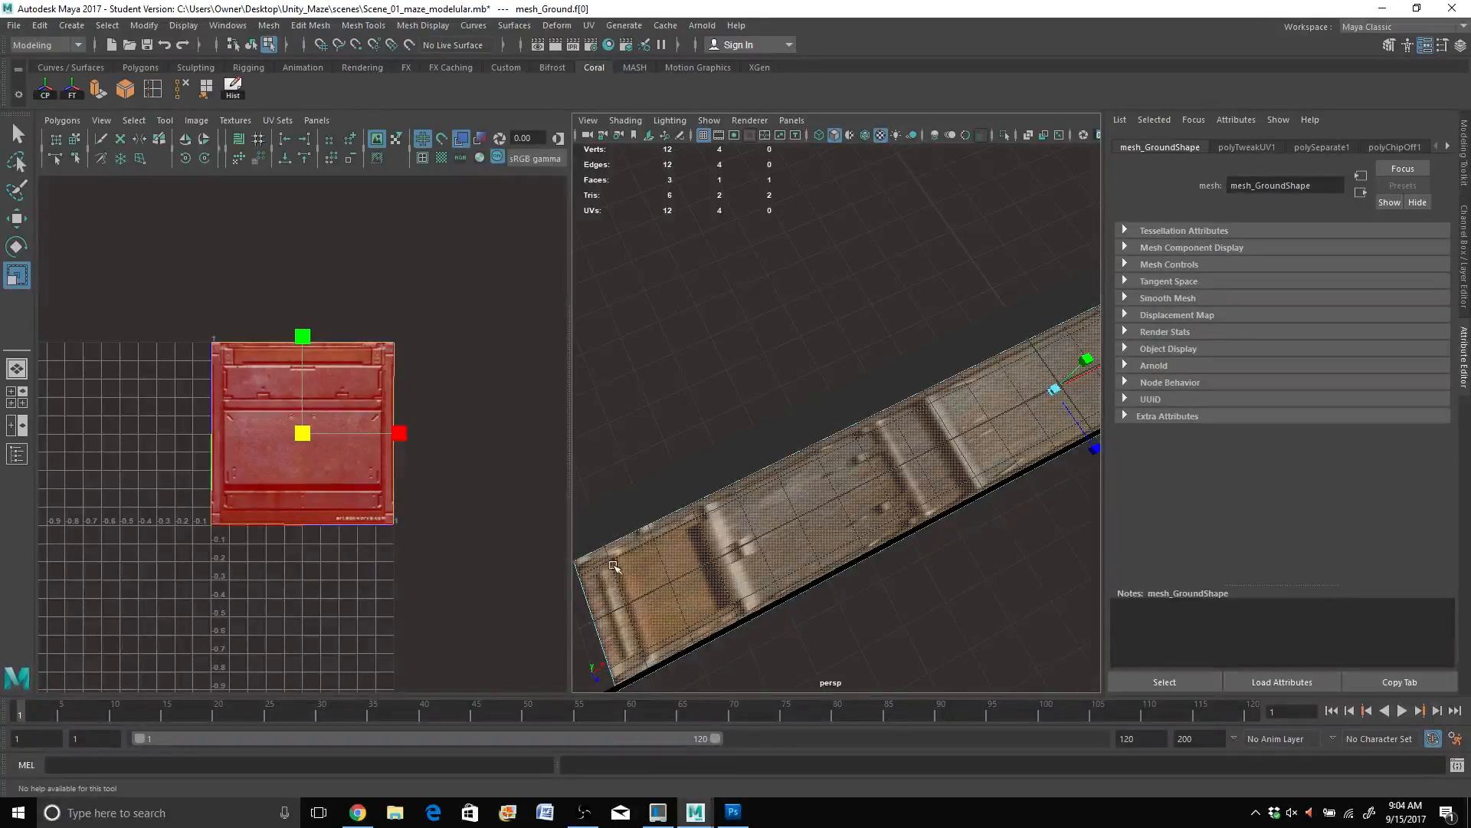
{"action": "left_click", "coordinate": [302, 338]}
{"action": "left_click_drag", "start_coordinate": [302, 338], "coordinate": [426, 158]}
{"action": "left_click_drag", "start_coordinate": [297, 341], "coordinate": [333, 227]}
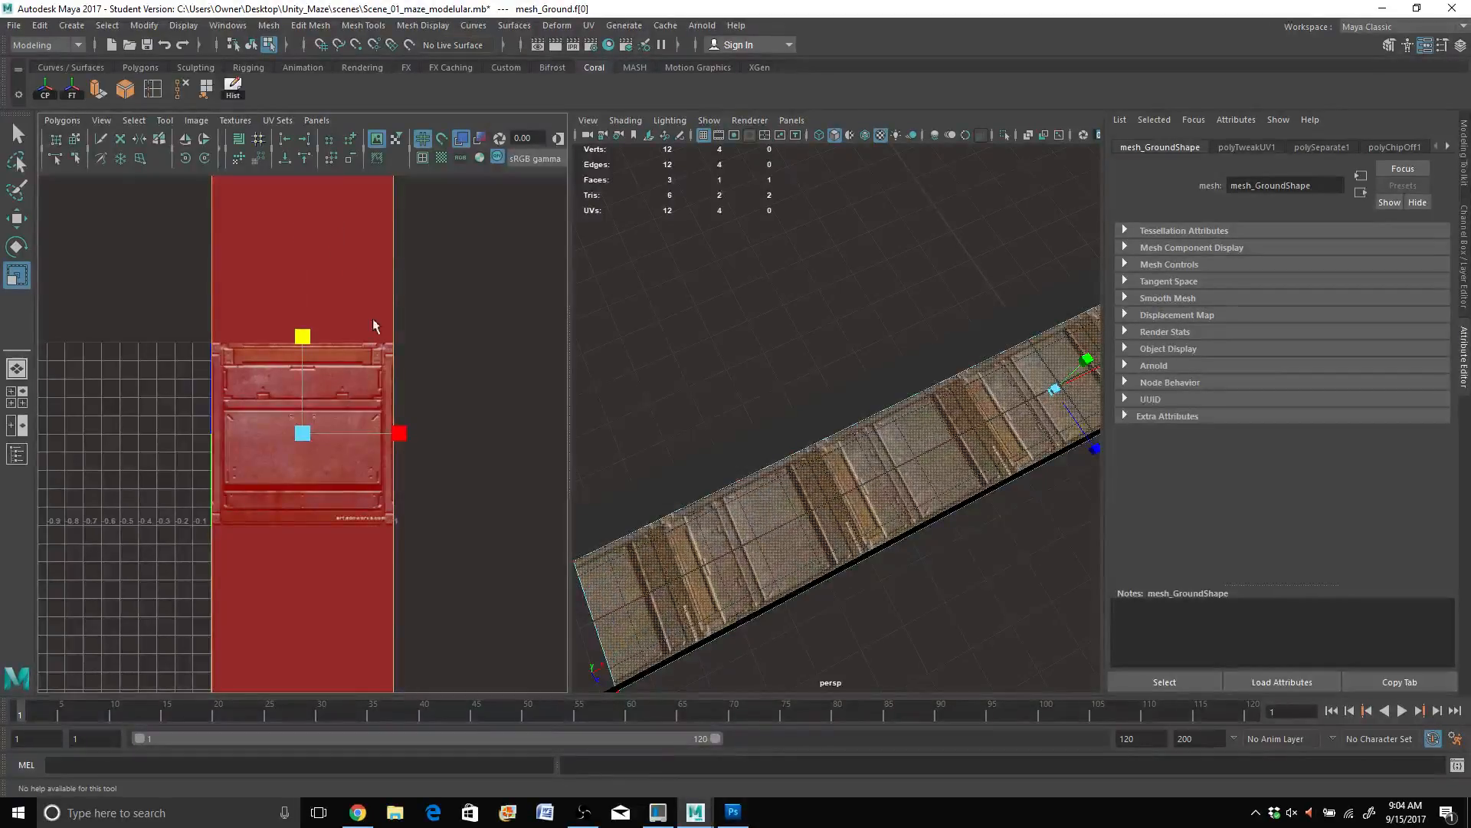
Step: Fine-tune the floor UVs' vertical scale so the repeated panels keep natural proportions and end neatly at the corridor's edge
{"action": "left_click_drag", "start_coordinate": [303, 335], "coordinate": [312, 281]}
{"action": "scroll", "coordinate": [714, 526], "scroll_direction": "up", "scroll_amount": 3}
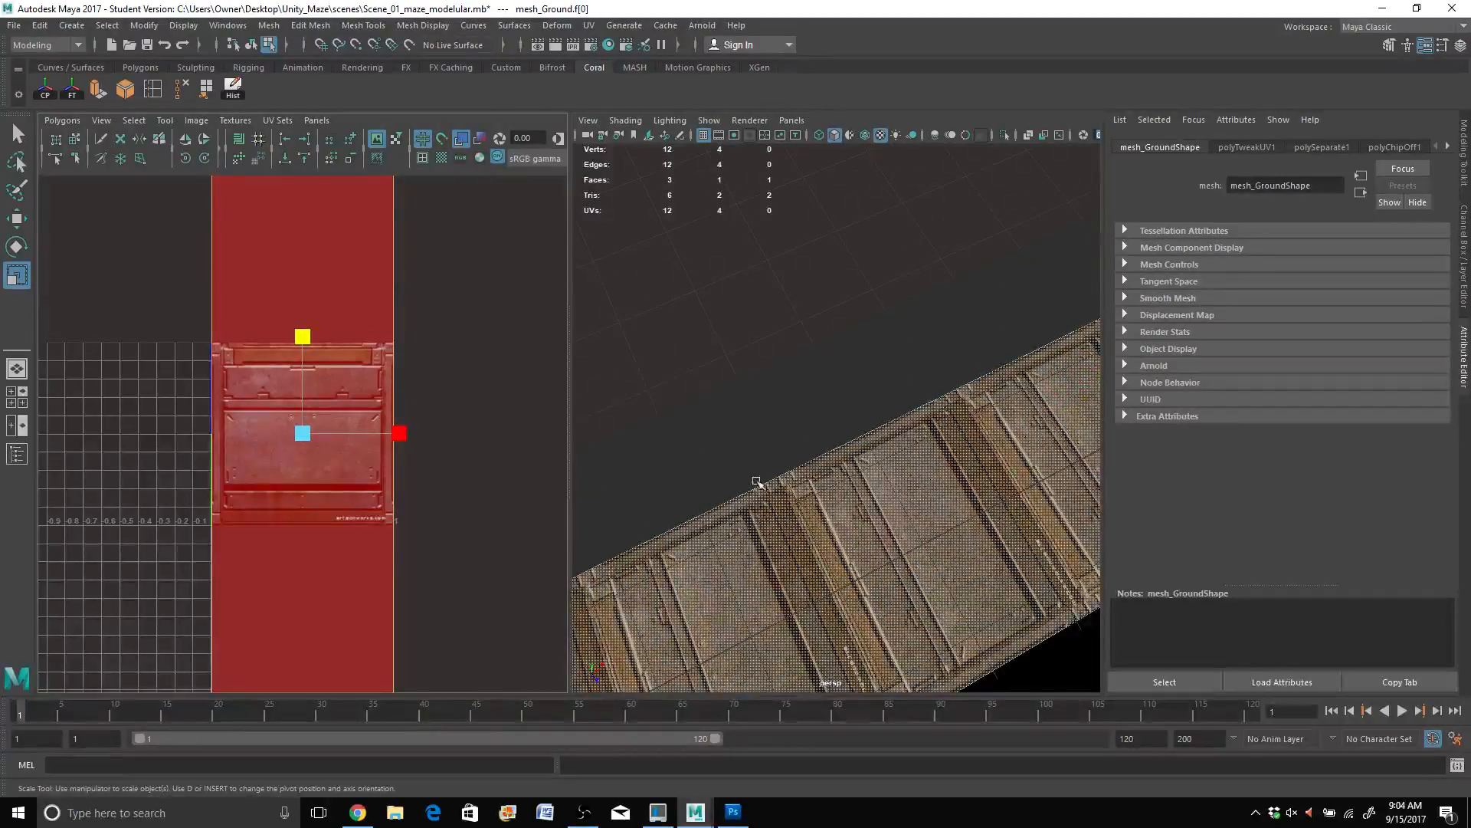
{"action": "left_click_drag", "start_coordinate": [756, 482], "coordinate": [831, 475], "text": "alt"}
{"action": "left_click_drag", "start_coordinate": [827, 467], "coordinate": [807, 460], "text": "alt"}
{"action": "scroll", "coordinate": [807, 460], "scroll_direction": "down", "scroll_amount": 6}
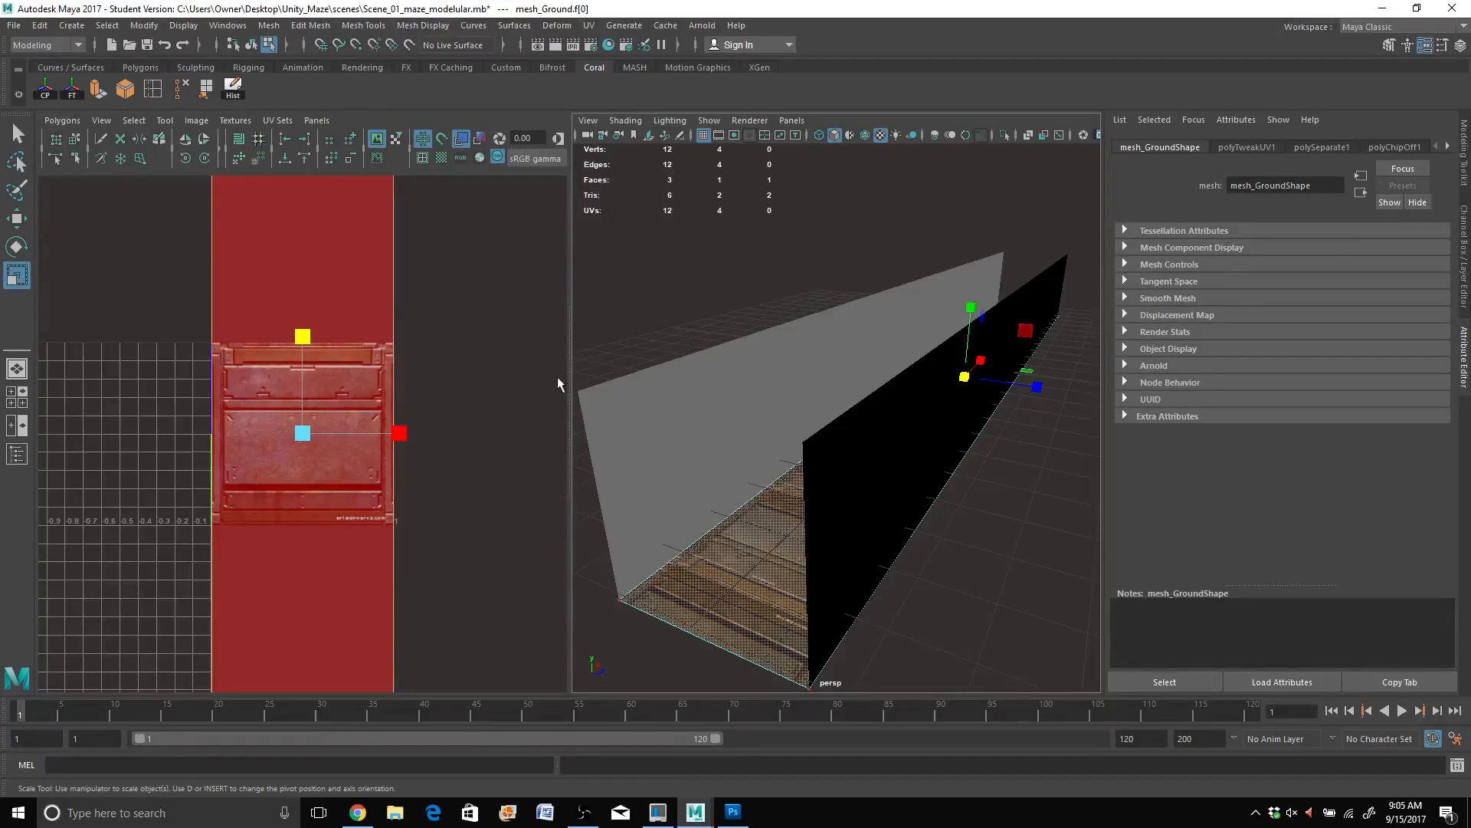
{"action": "left_click_drag", "start_coordinate": [305, 334], "coordinate": [305, 338]}
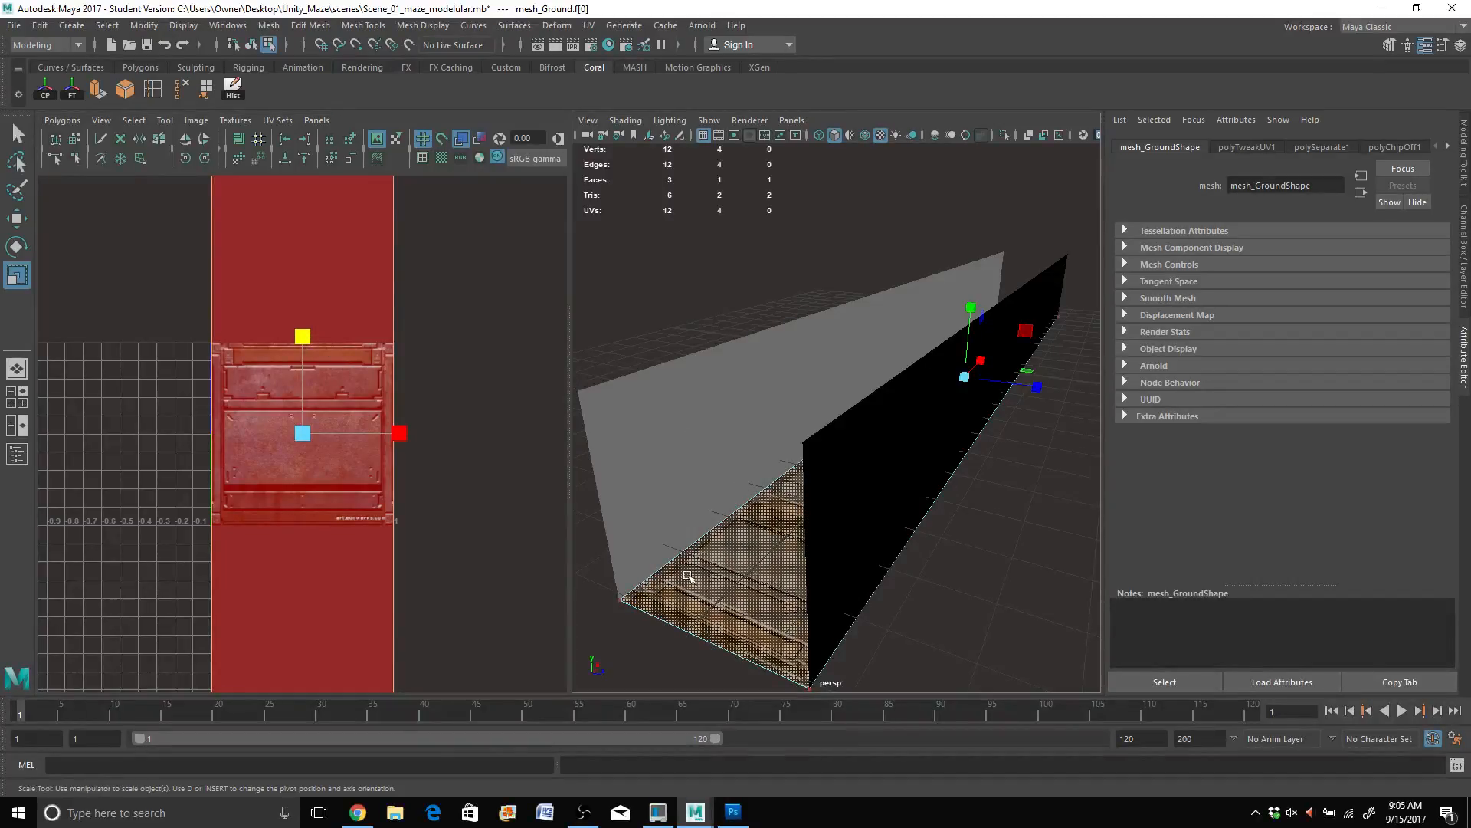
Step: Examine the repeated floor texture along the corridor from above and close up
{"action": "key", "text": "f"}
{"action": "middle_click_drag", "start_coordinate": [824, 517], "coordinate": [805, 822], "text": "alt"}
{"action": "middle_click_drag", "start_coordinate": [732, 395], "coordinate": [676, 93], "text": "alt"}
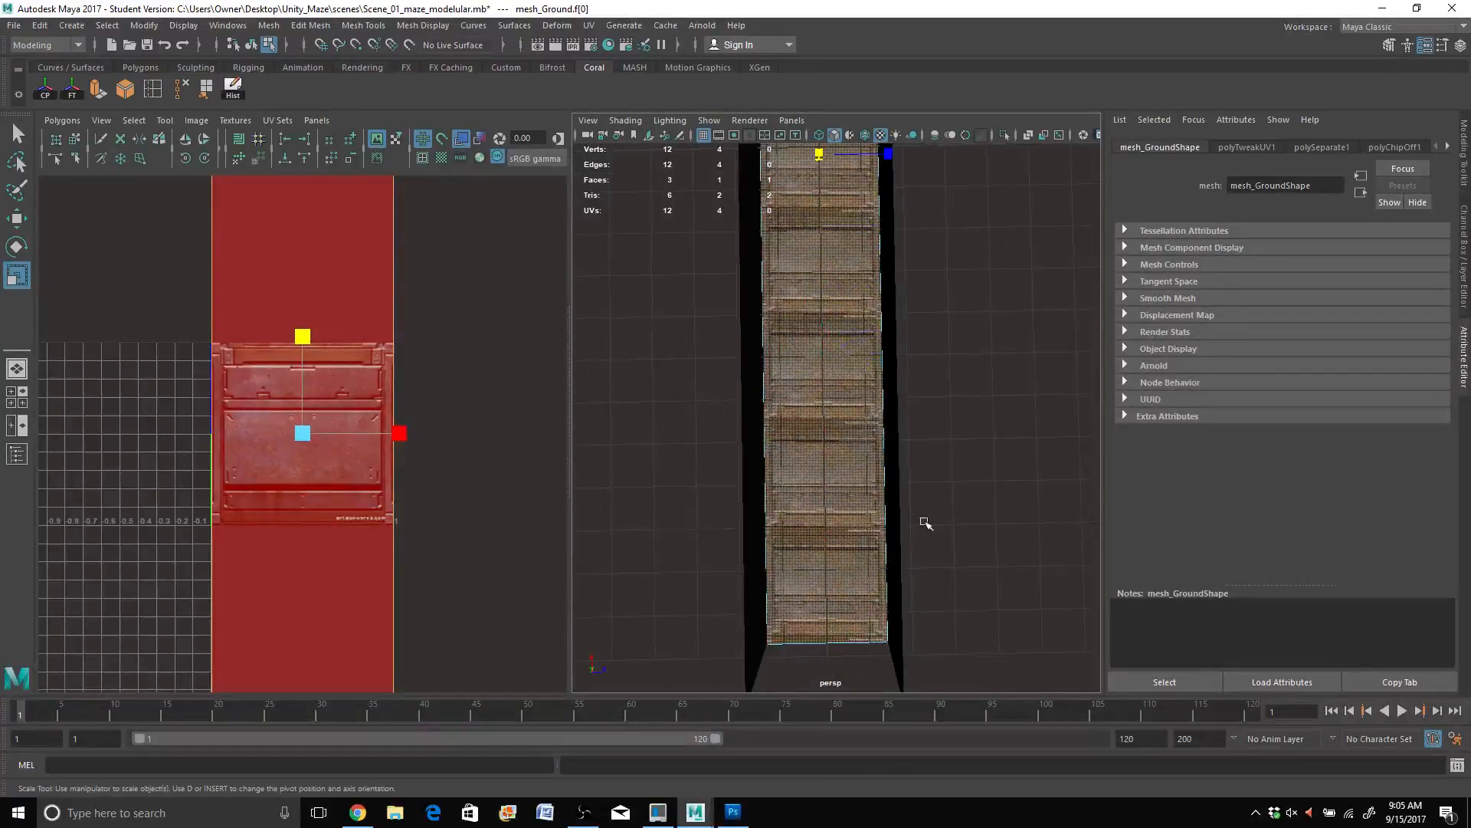
{"action": "left_click_drag", "start_coordinate": [897, 394], "coordinate": [938, 337], "text": "alt"}
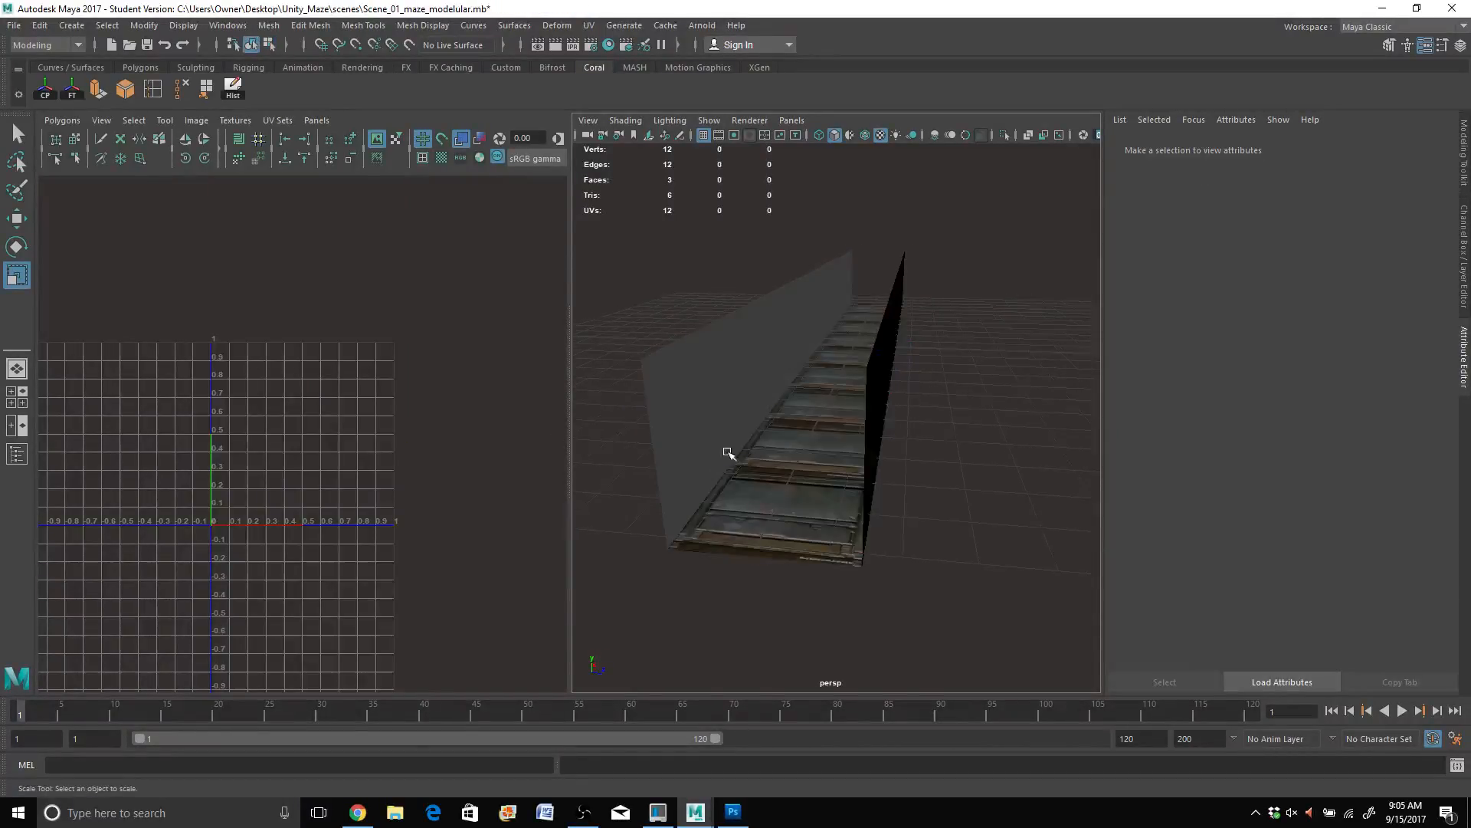
{"action": "scroll", "coordinate": [732, 455], "scroll_direction": "up", "scroll_amount": 5}
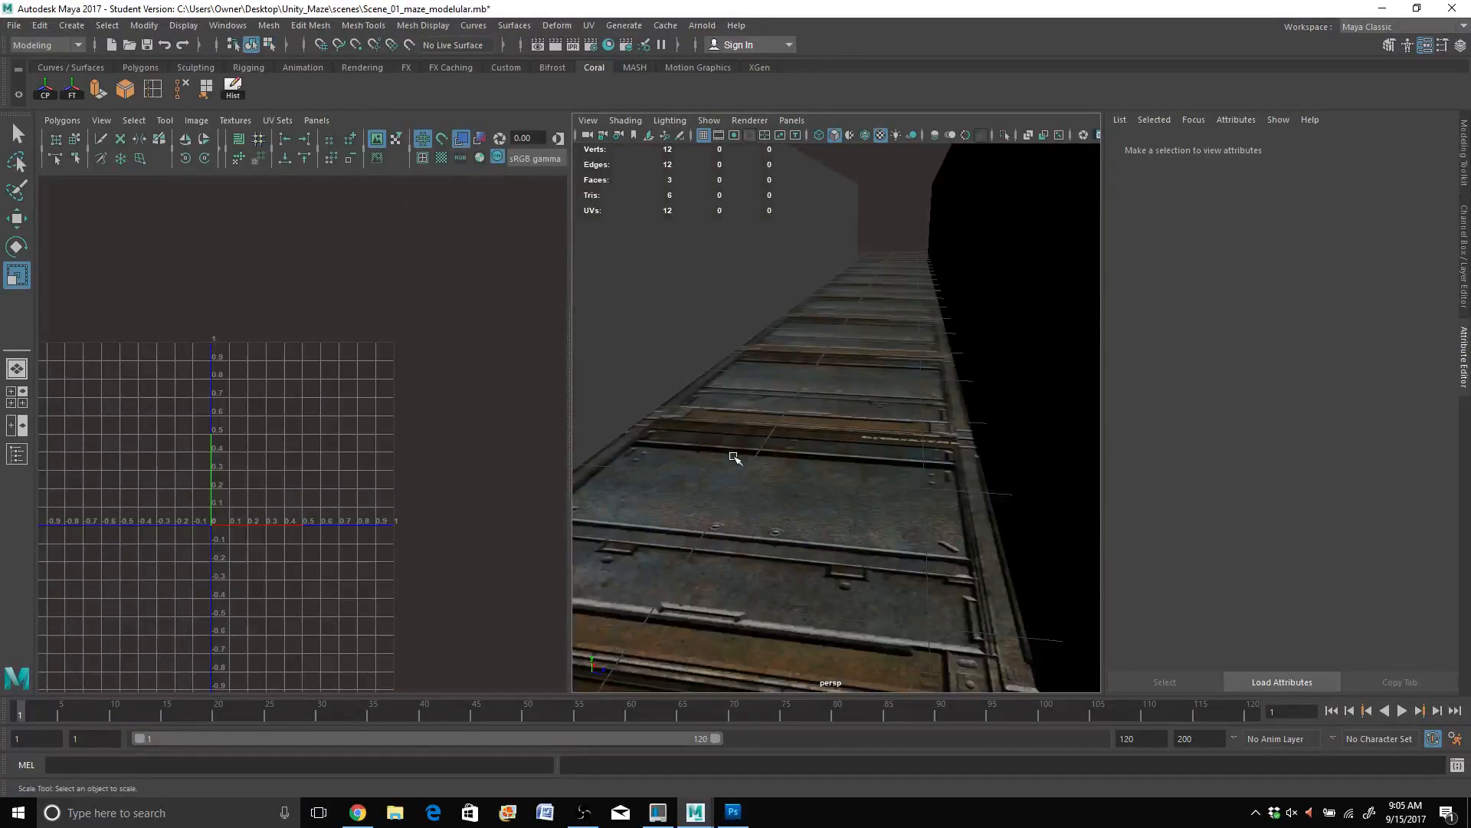
{"action": "scroll", "coordinate": [734, 458], "scroll_direction": "down", "scroll_amount": 5}
{"action": "left_click_drag", "start_coordinate": [682, 397], "coordinate": [663, 396], "text": "alt"}
Step: Show the Hypershade in the pane beside the perspective view
{"action": "left_click", "coordinate": [12, 430]}
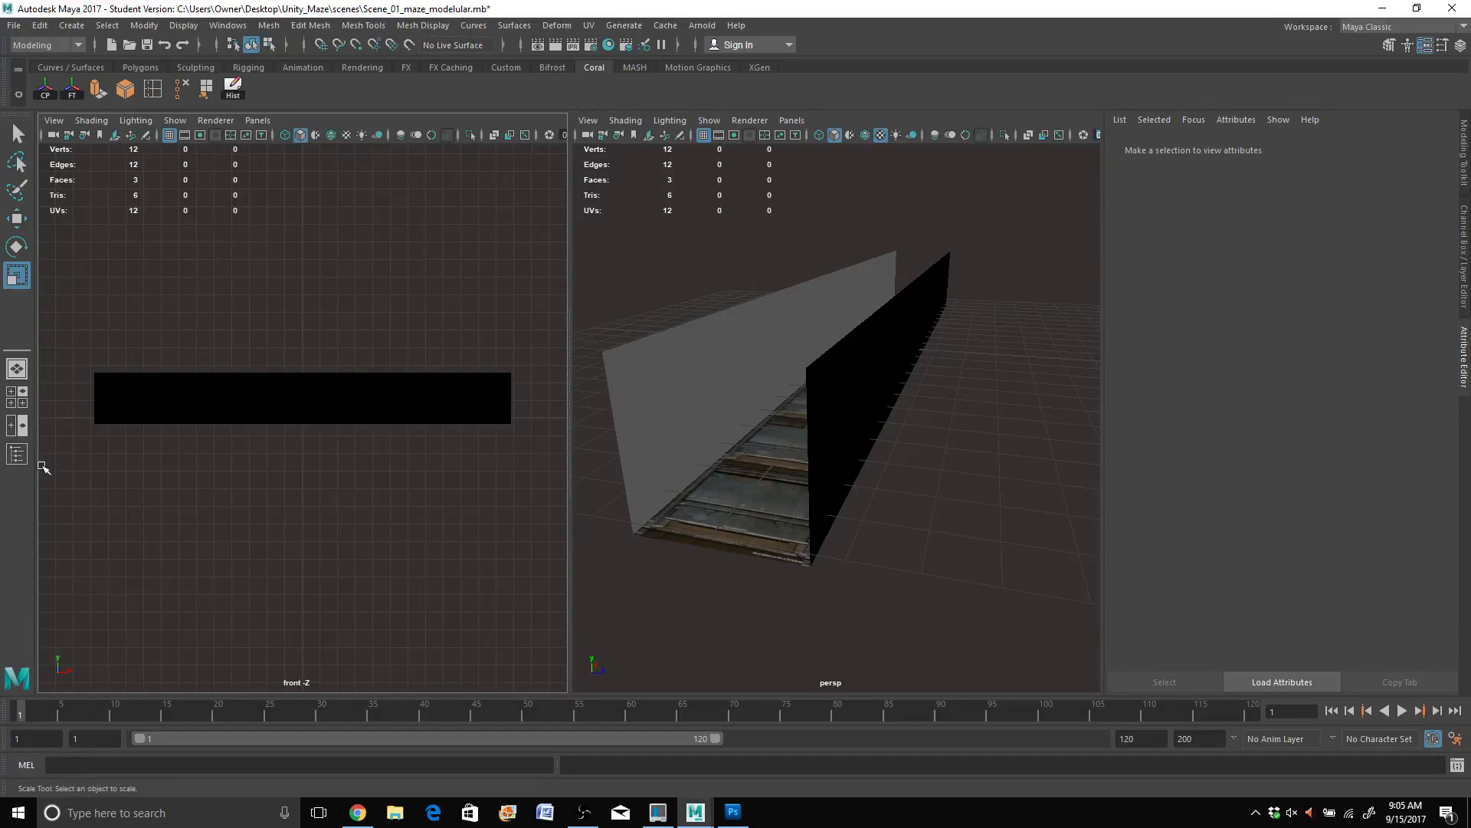
{"action": "left_click", "coordinate": [264, 121]}
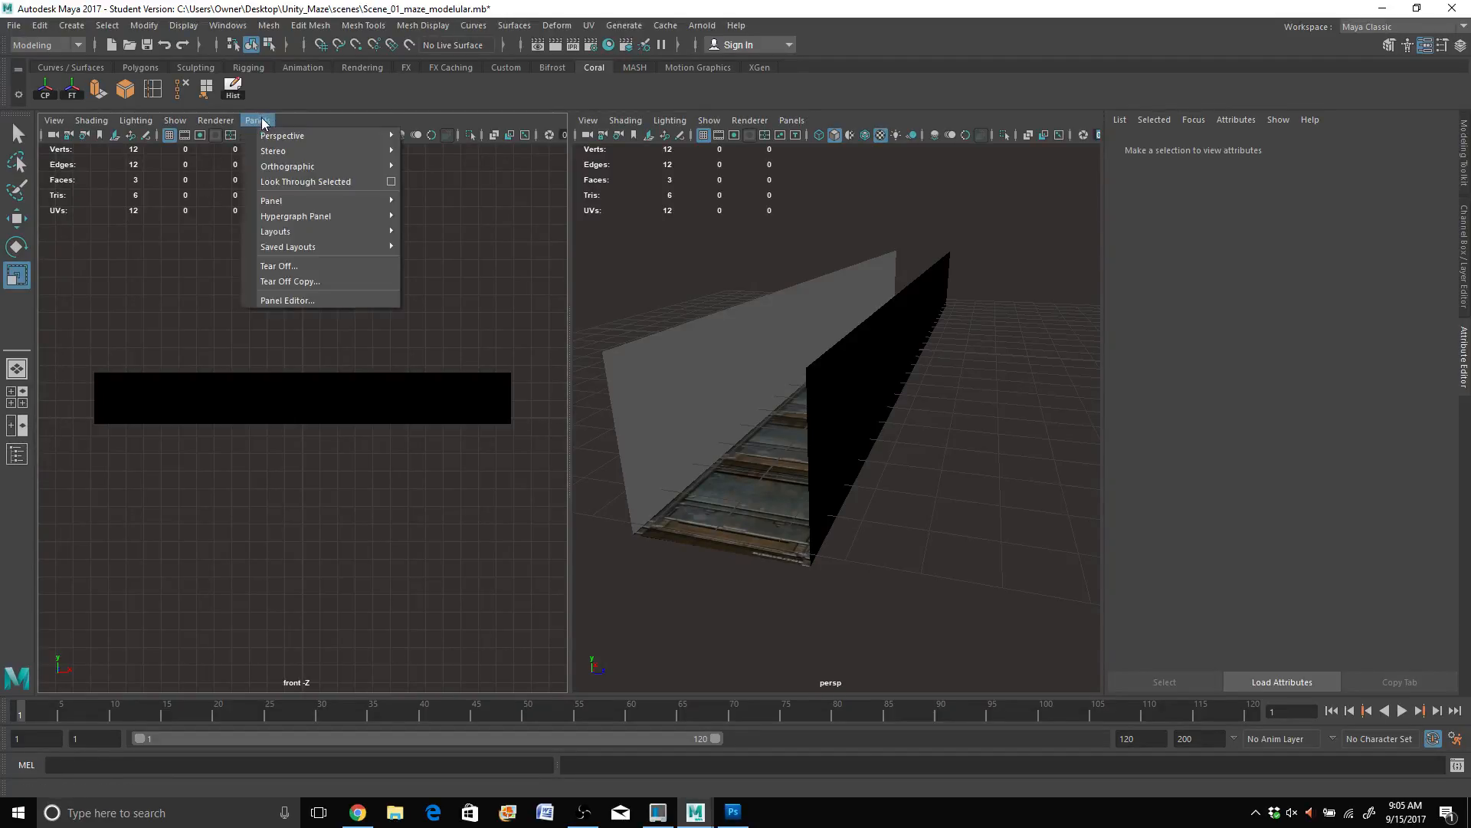
{"action": "mouse_move", "coordinate": [306, 200]}
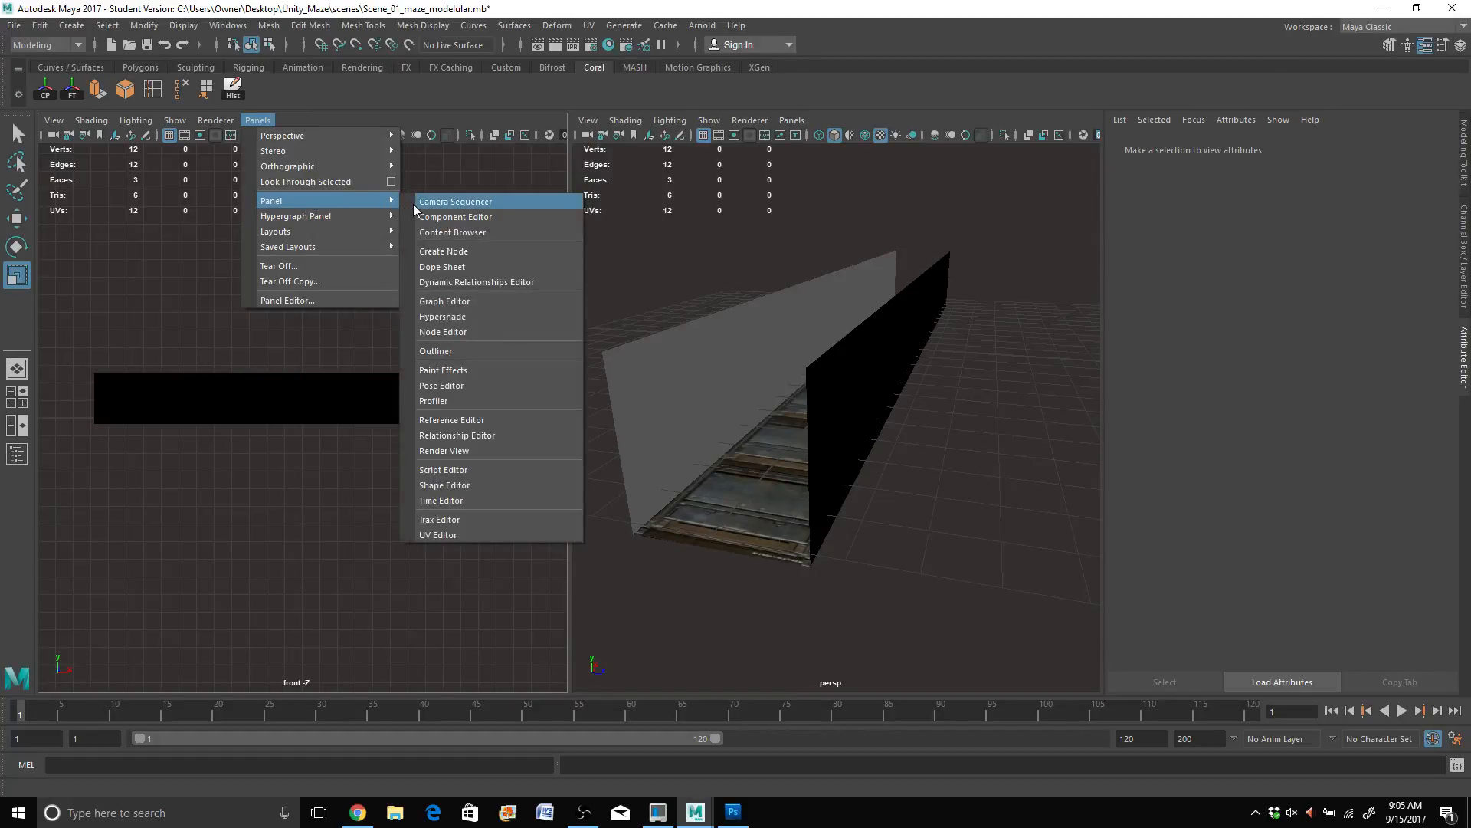
{"action": "left_click", "coordinate": [466, 321]}
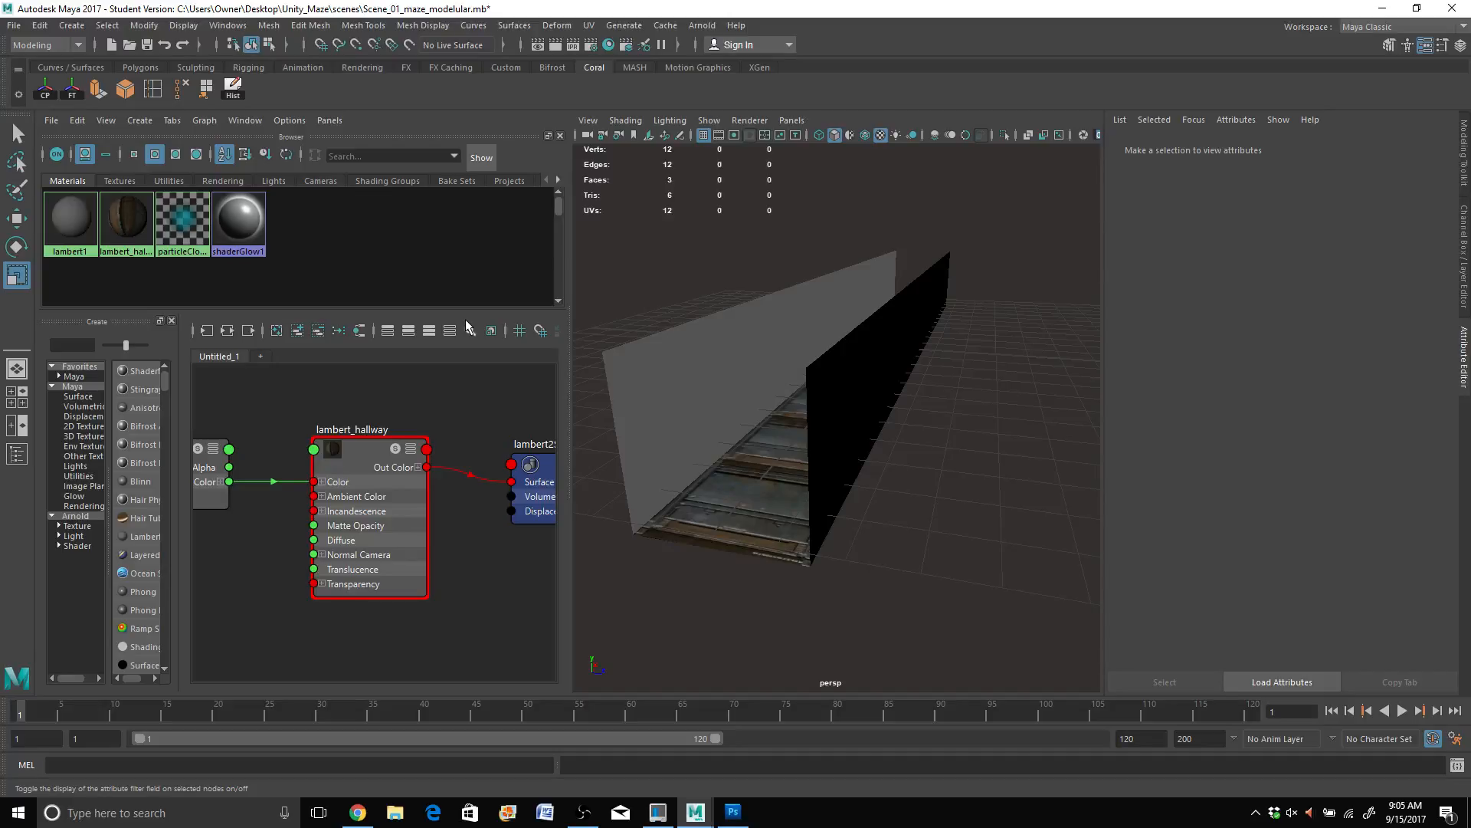
Step: Create a new Lambert material and name it lambert_Walls
{"action": "left_click", "coordinate": [145, 538]}
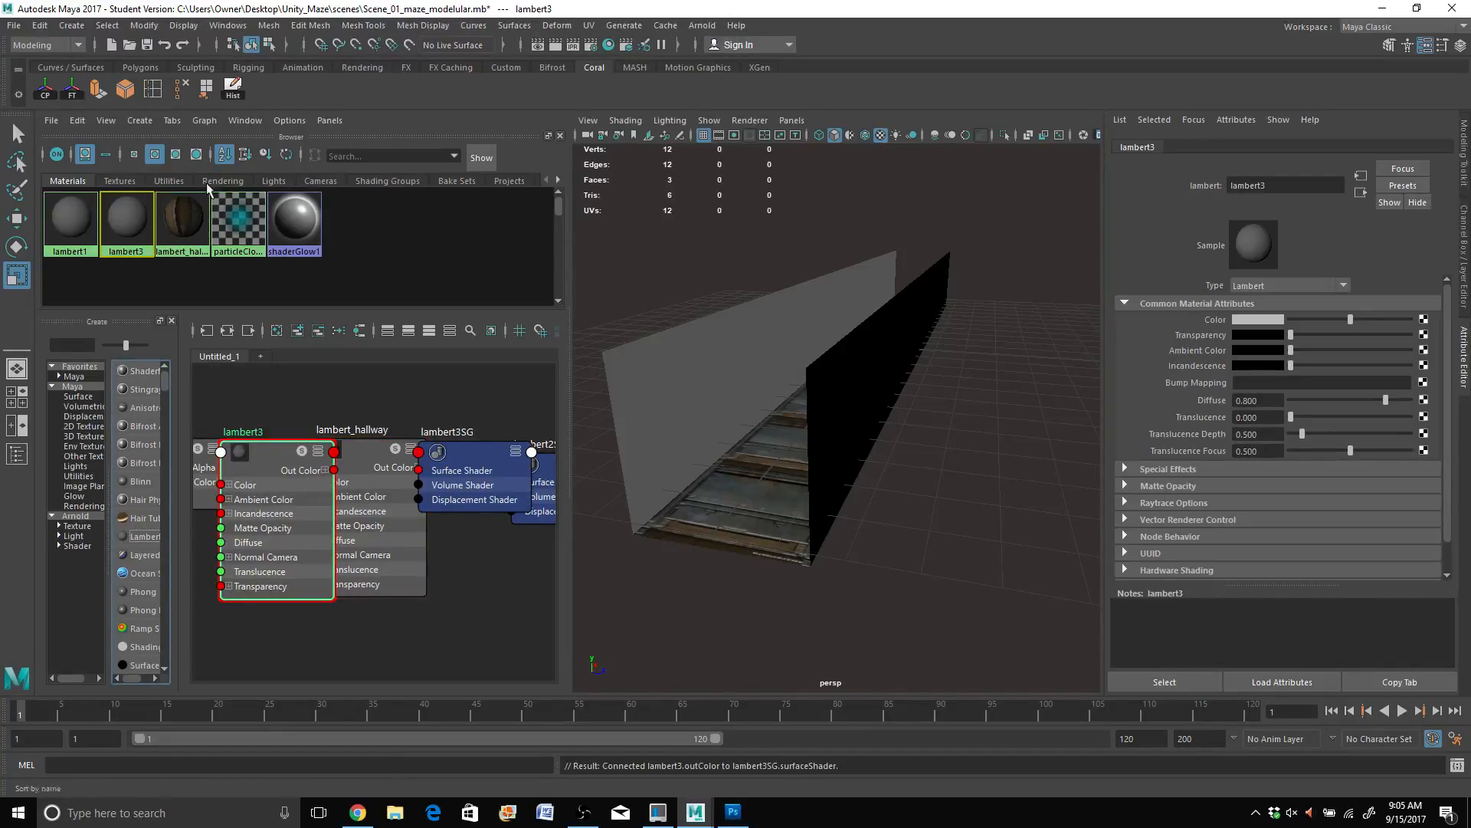
{"action": "left_click", "coordinate": [1279, 186]}
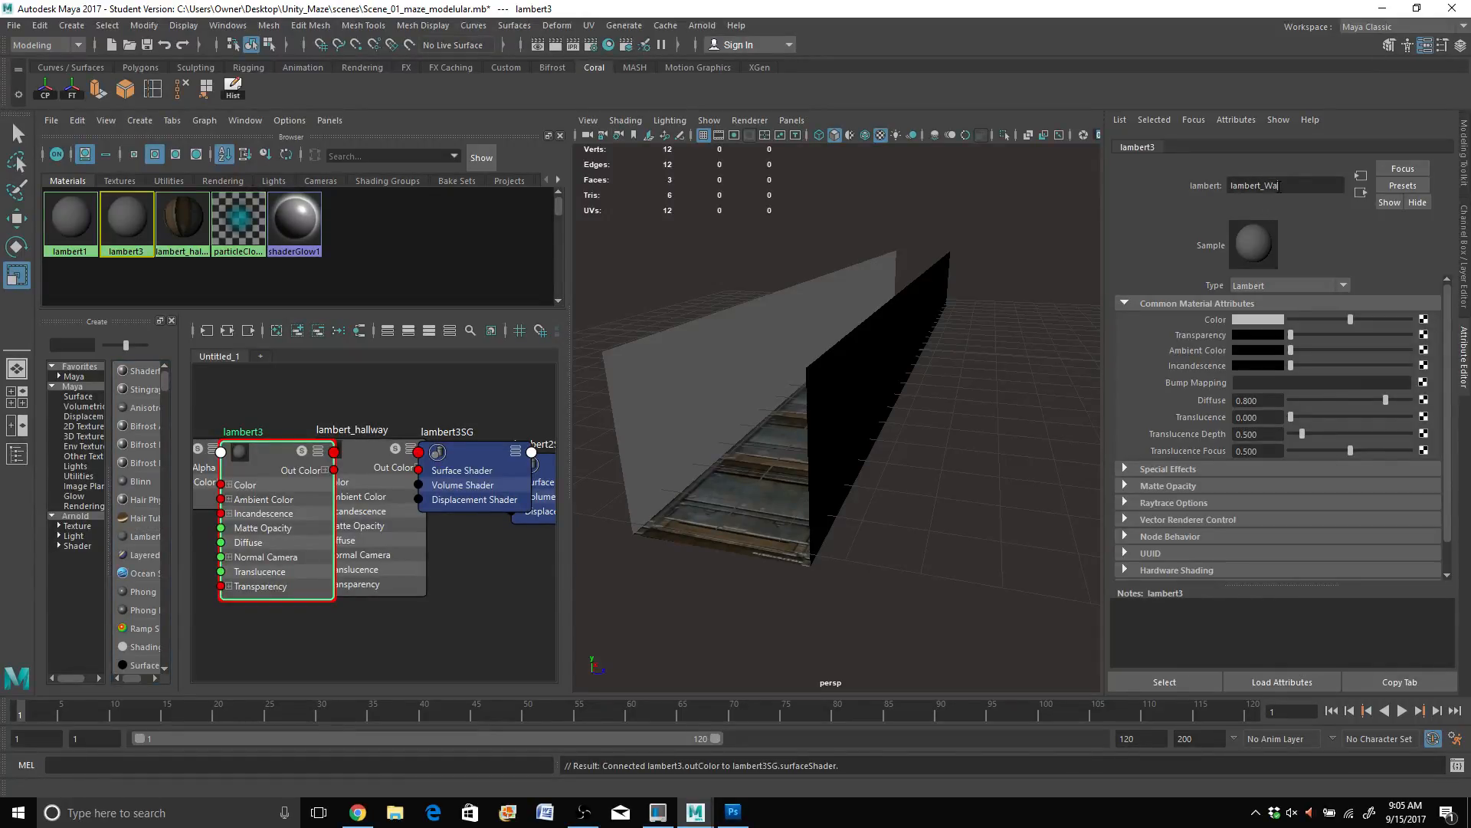
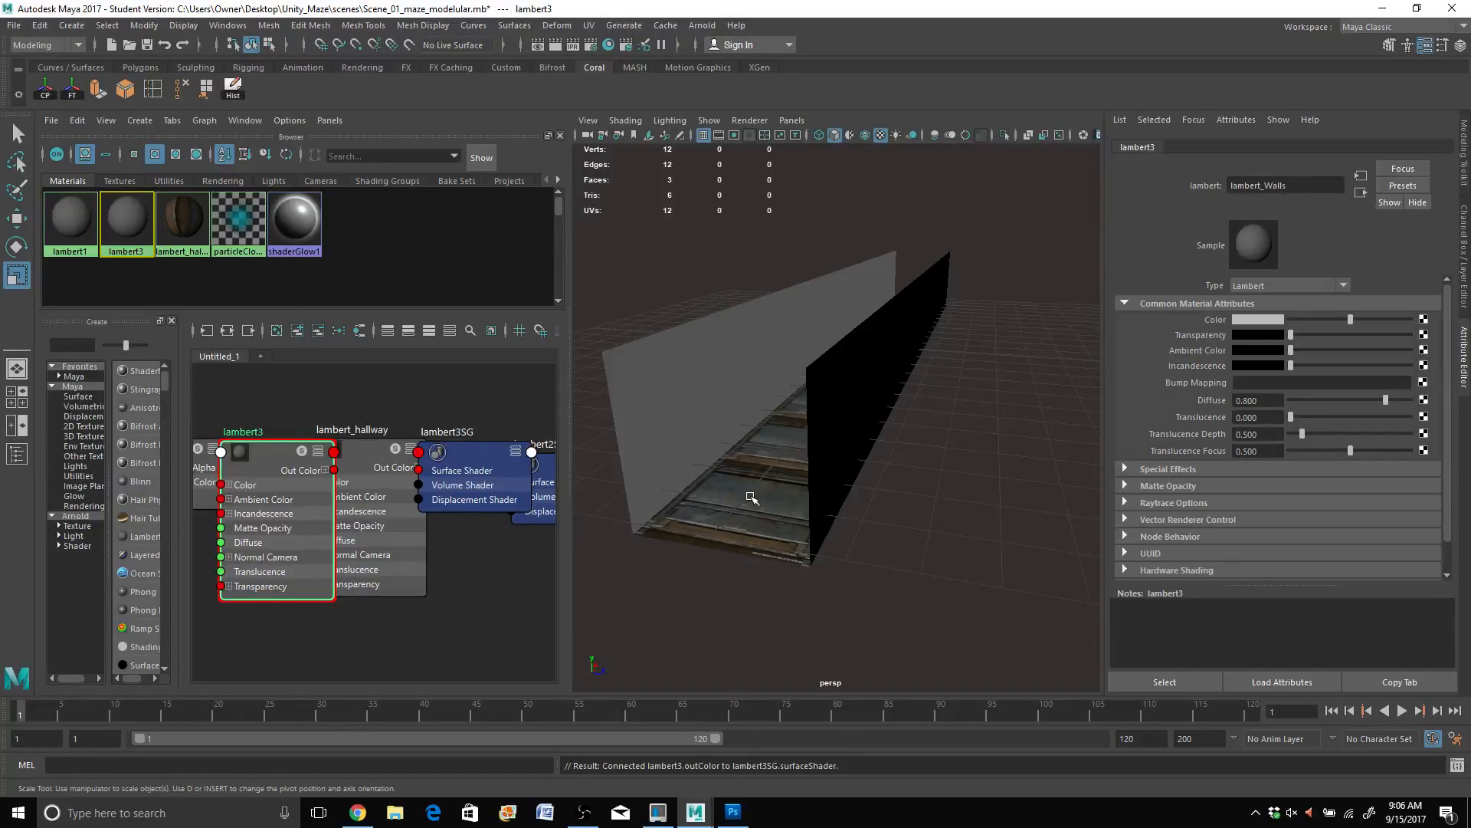
{"action": "key", "text": "Return"}
Step: Assign the lambert_Walls material to the corridor walls and select the wall mesh to check both sides
{"action": "left_click_drag", "start_coordinate": [779, 480], "coordinate": [808, 482], "text": "alt"}
{"action": "scroll", "coordinate": [809, 482], "scroll_direction": "up", "scroll_amount": 3}
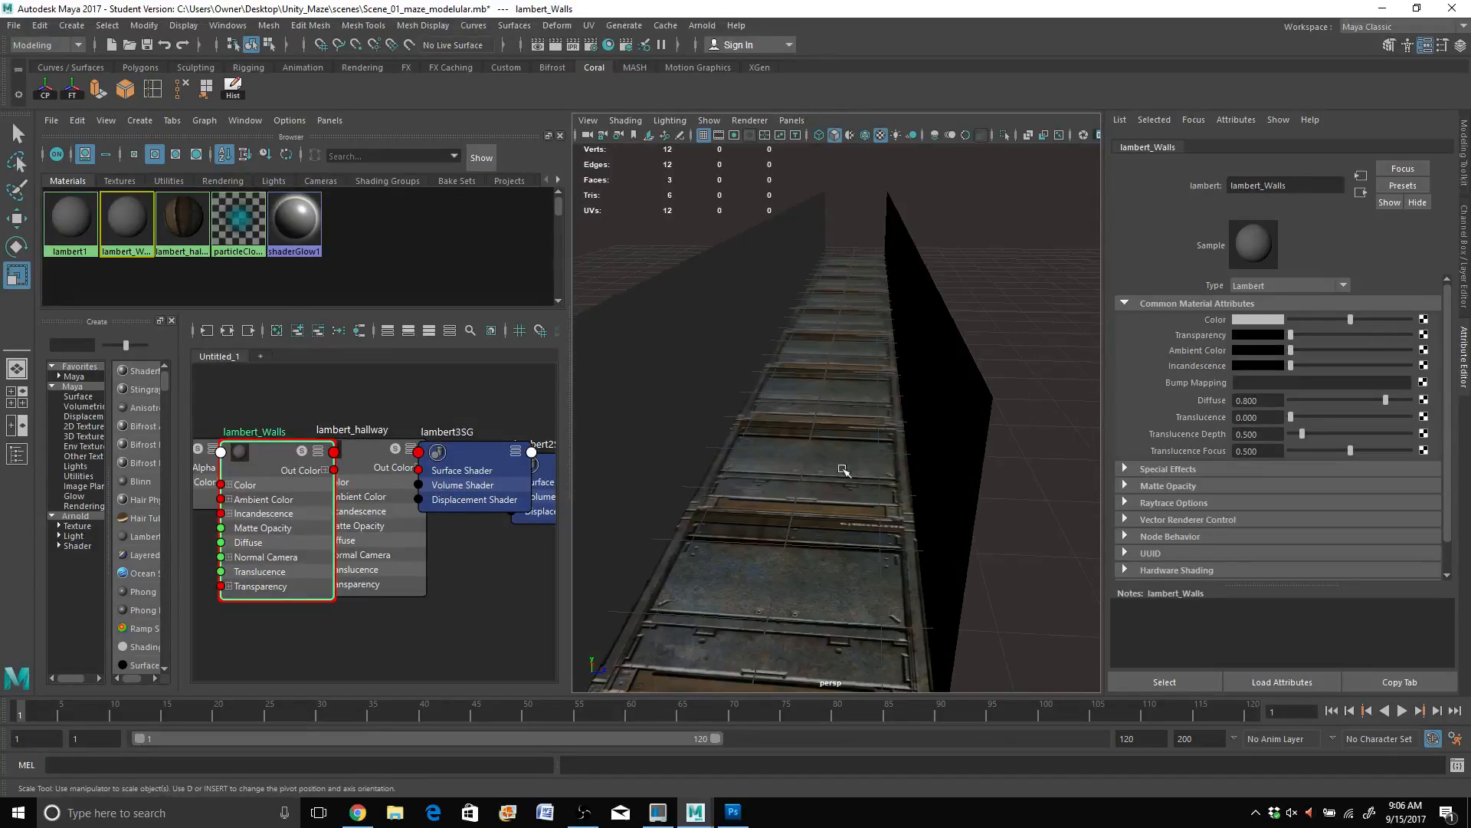
{"action": "middle_click_drag", "start_coordinate": [949, 432], "coordinate": [971, 431], "text": "alt"}
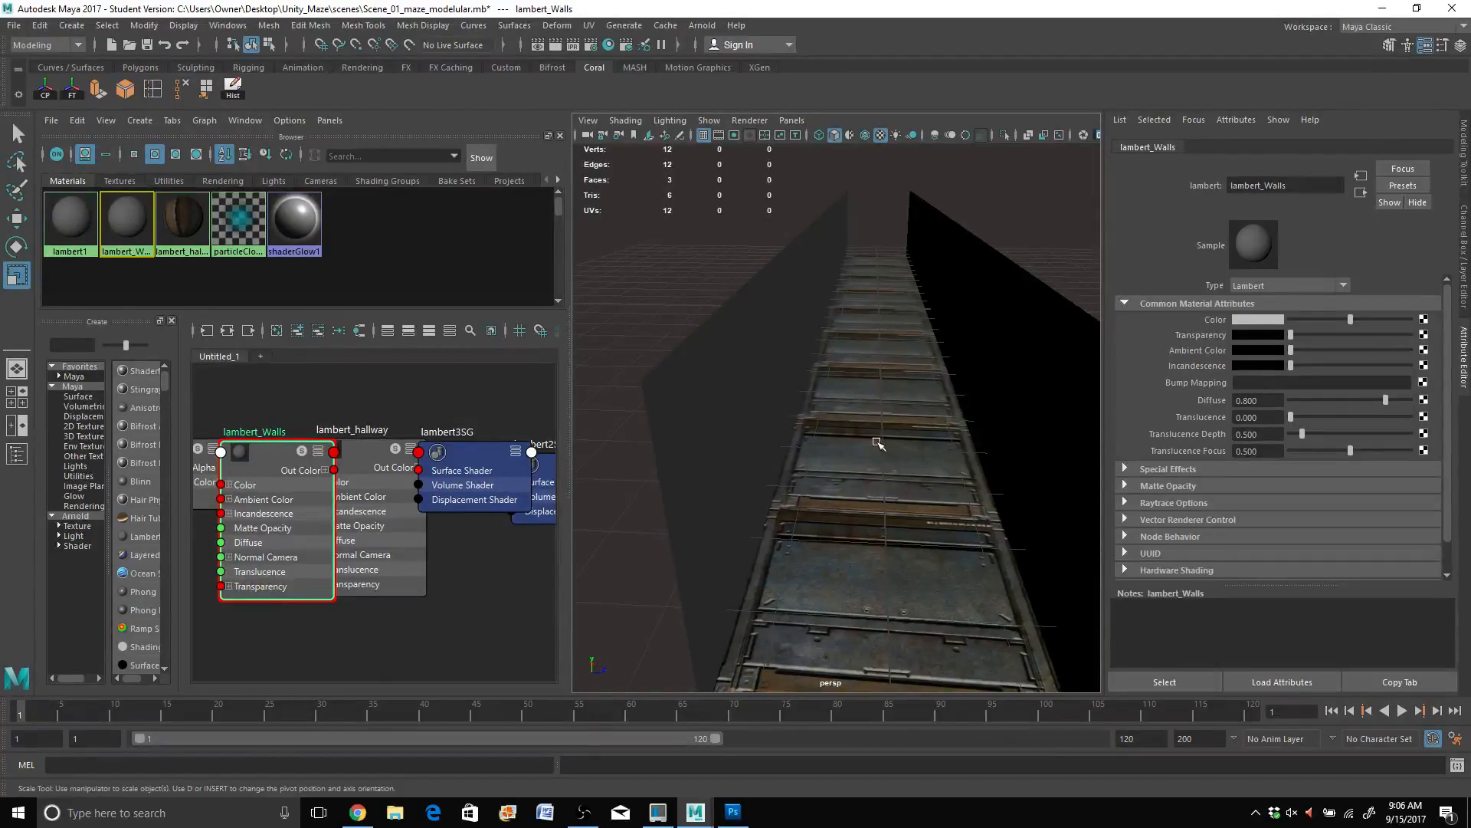
{"action": "left_click_drag", "start_coordinate": [878, 444], "coordinate": [909, 450], "text": "alt"}
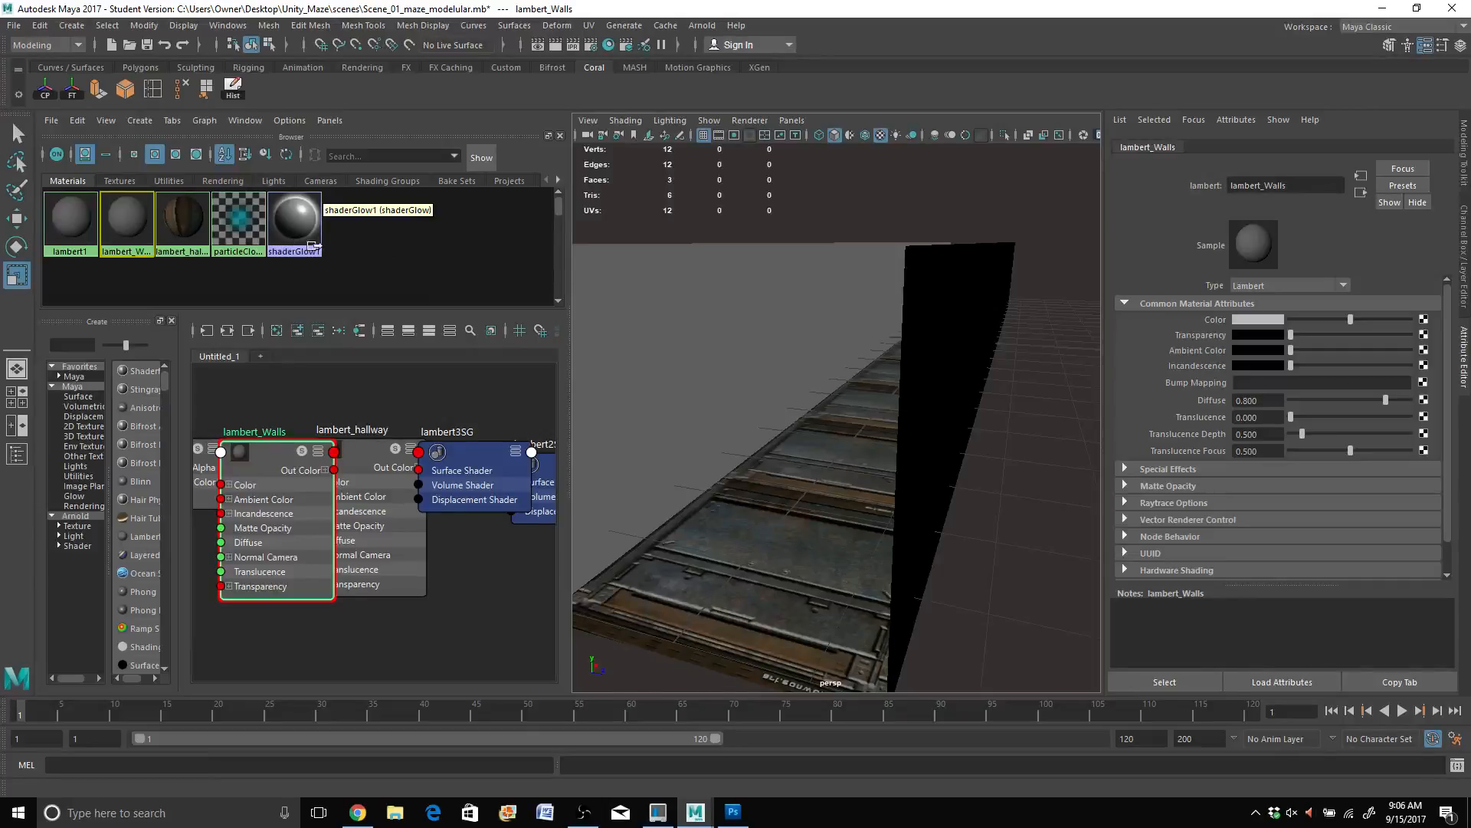
{"action": "middle_click_drag", "start_coordinate": [108, 229], "coordinate": [668, 327]}
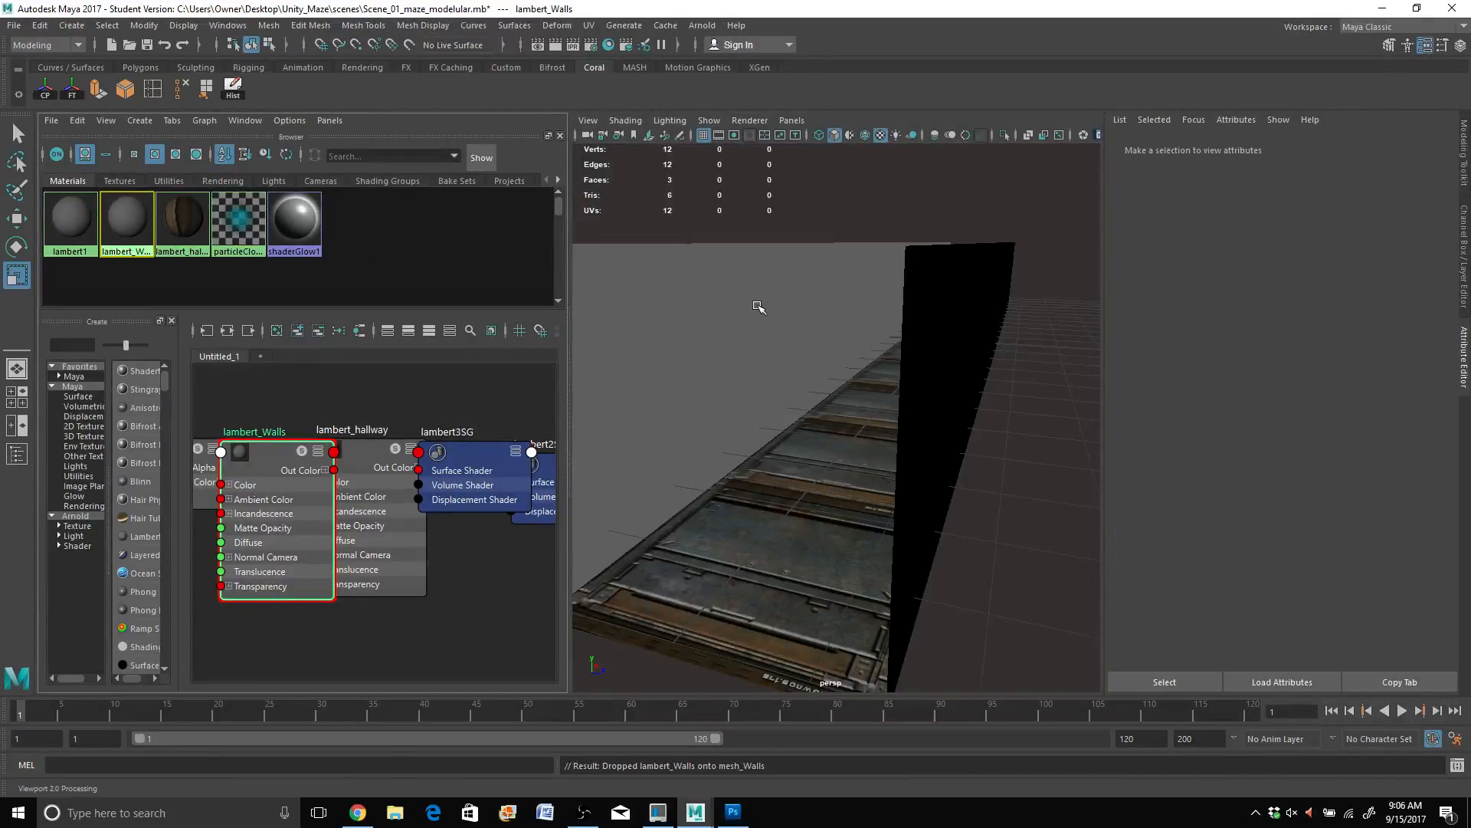
{"action": "key", "text": "f"}
{"action": "left_click", "coordinate": [807, 311]}
{"action": "left_click", "coordinate": [811, 313]}
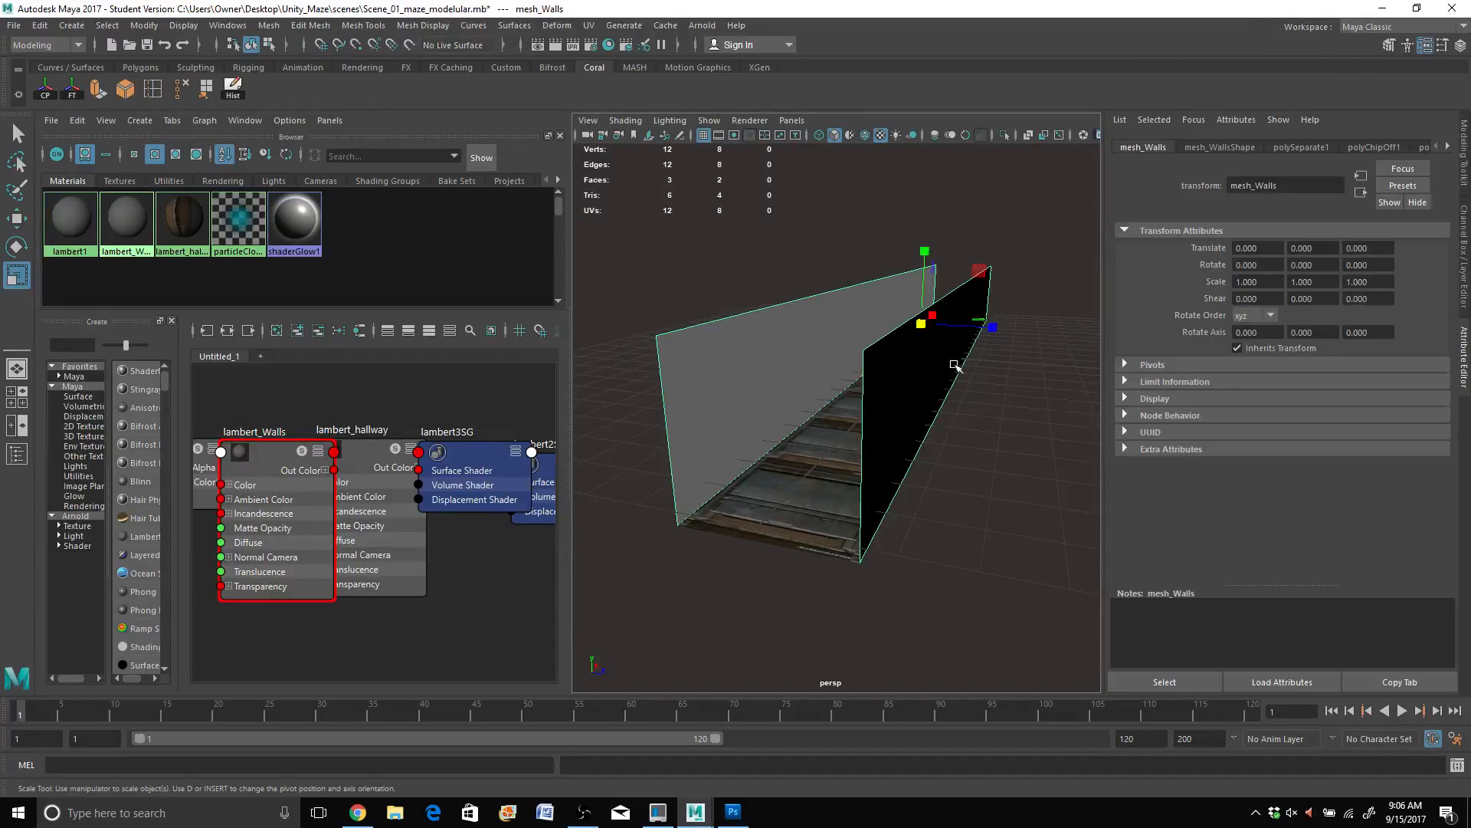
{"action": "left_click_drag", "start_coordinate": [843, 367], "coordinate": [863, 360], "text": "alt"}
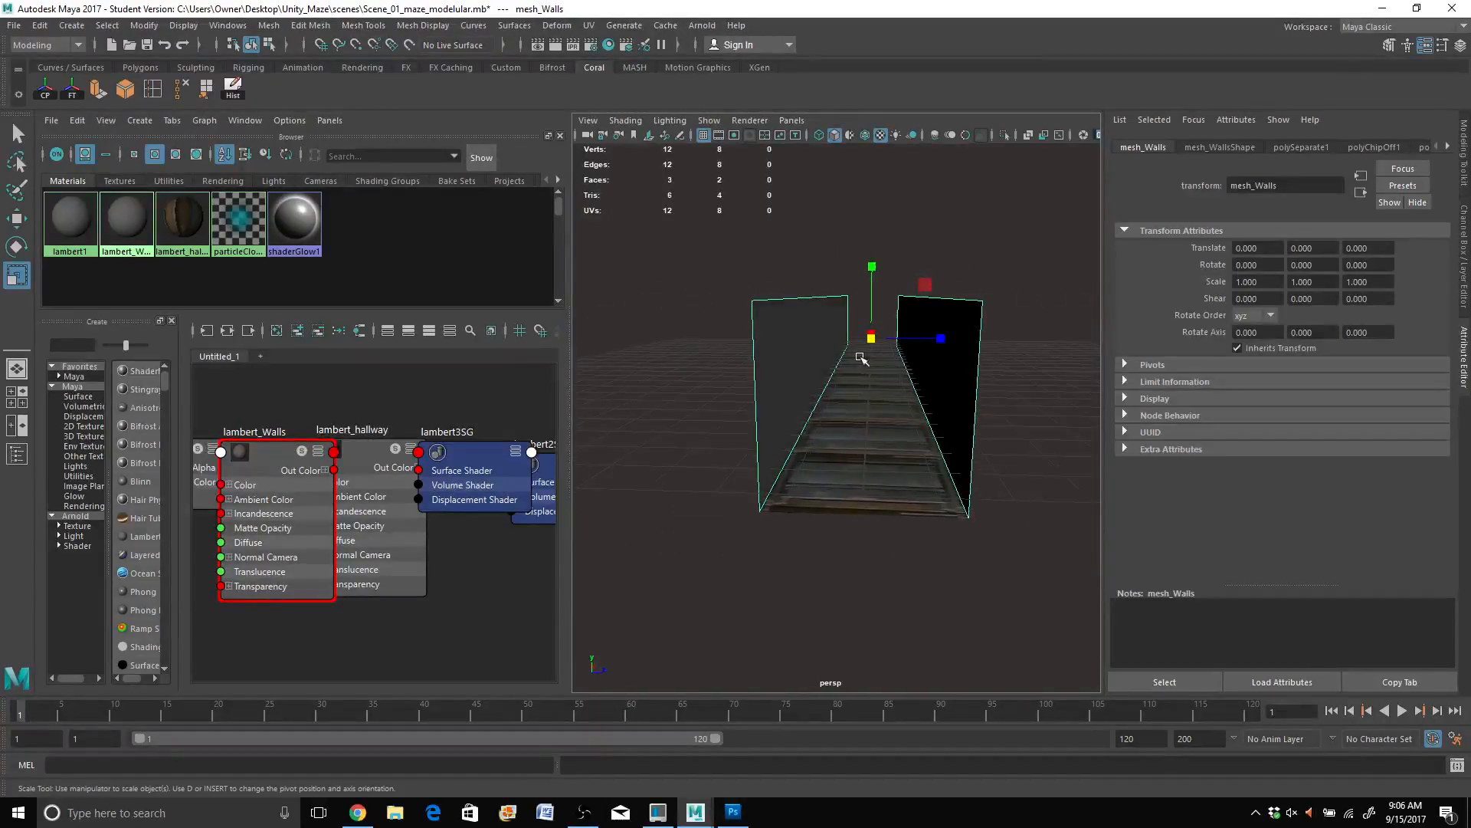
Step: Connect a File texture to the color of lambert_Walls and load wall.png from the sourceimages folder
{"action": "left_click", "coordinate": [118, 224]}
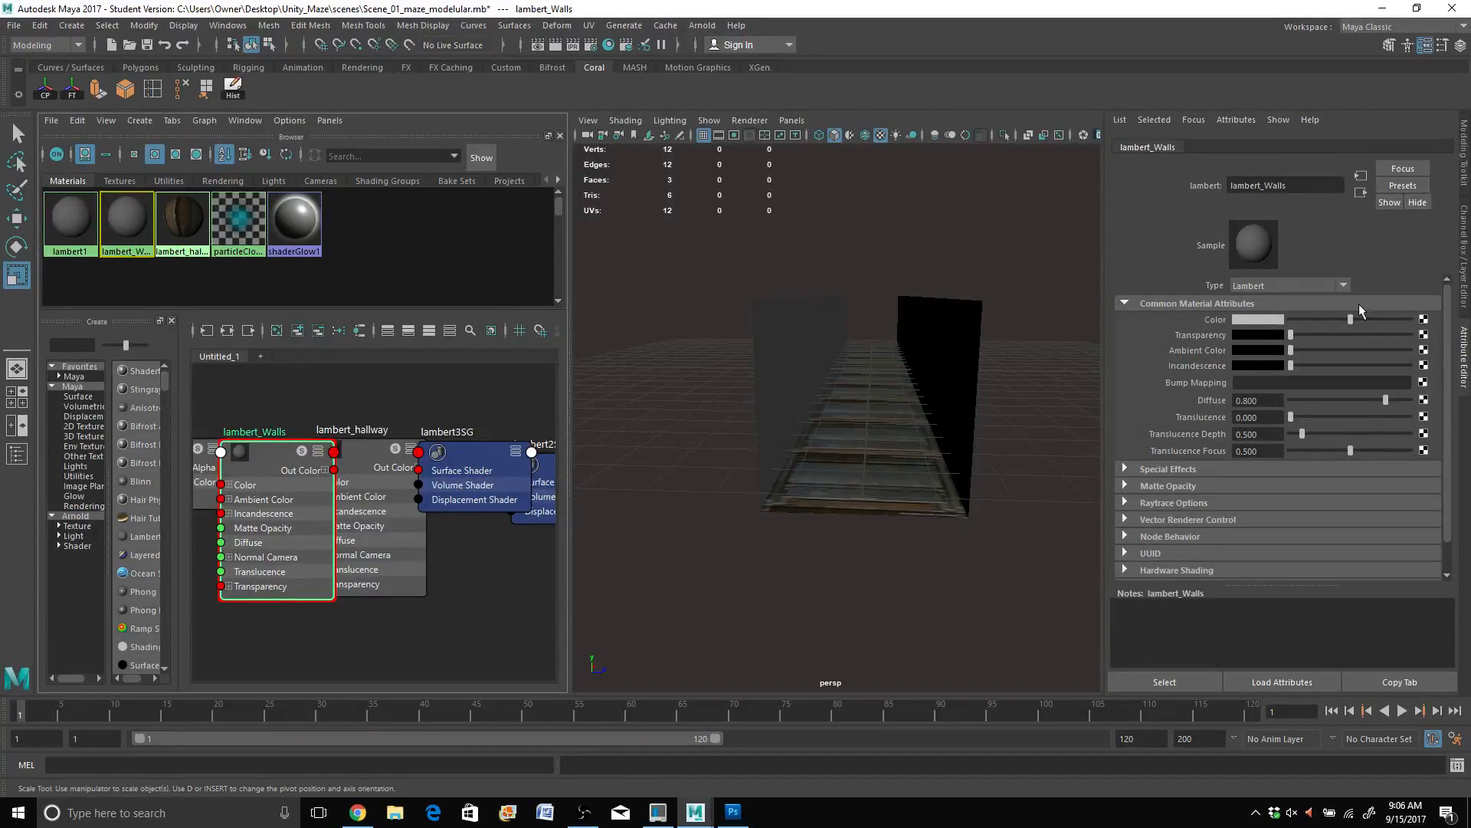
{"action": "left_click", "coordinate": [1423, 319]}
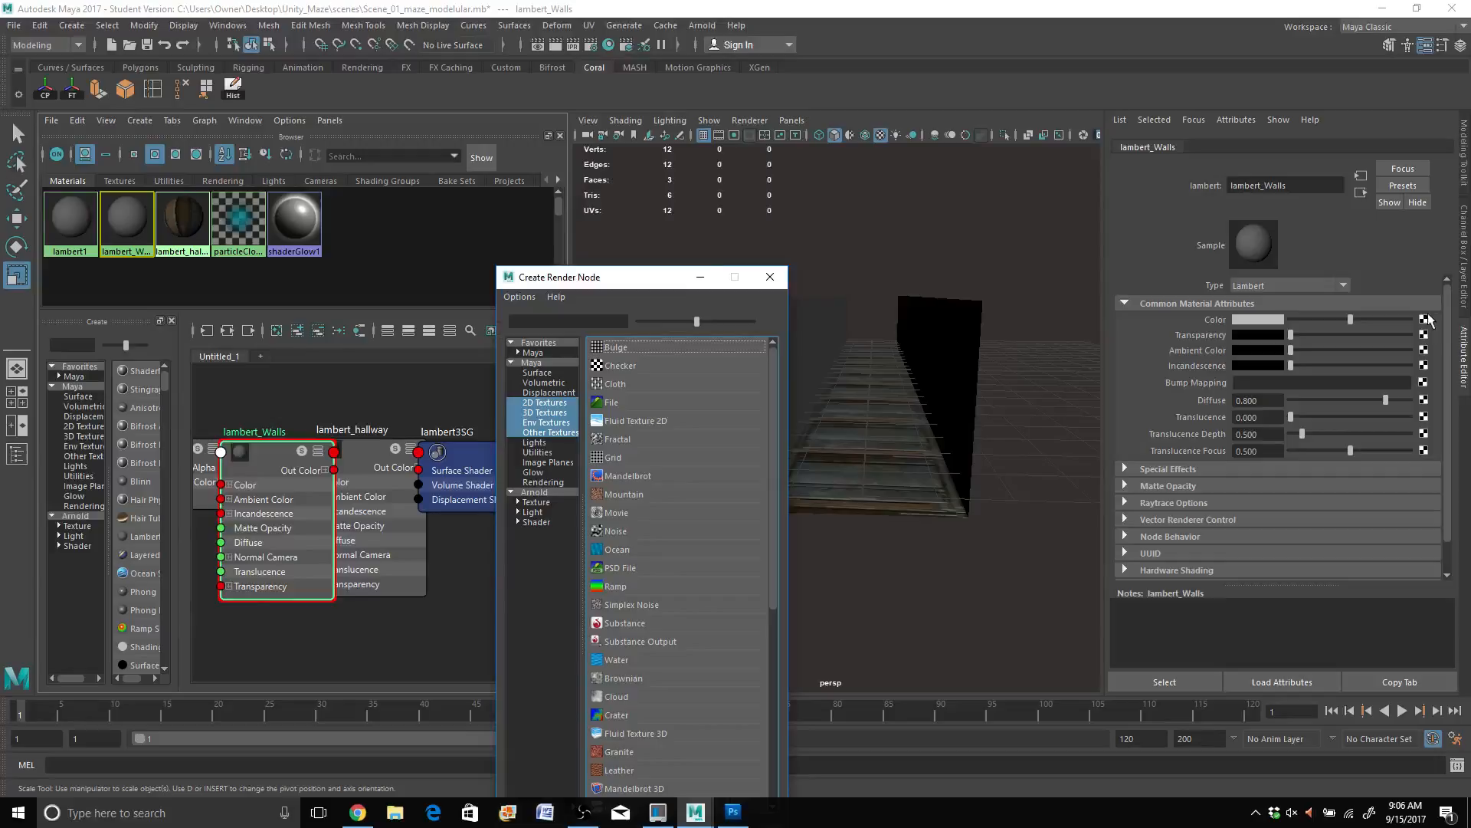
{"action": "left_click", "coordinate": [635, 404]}
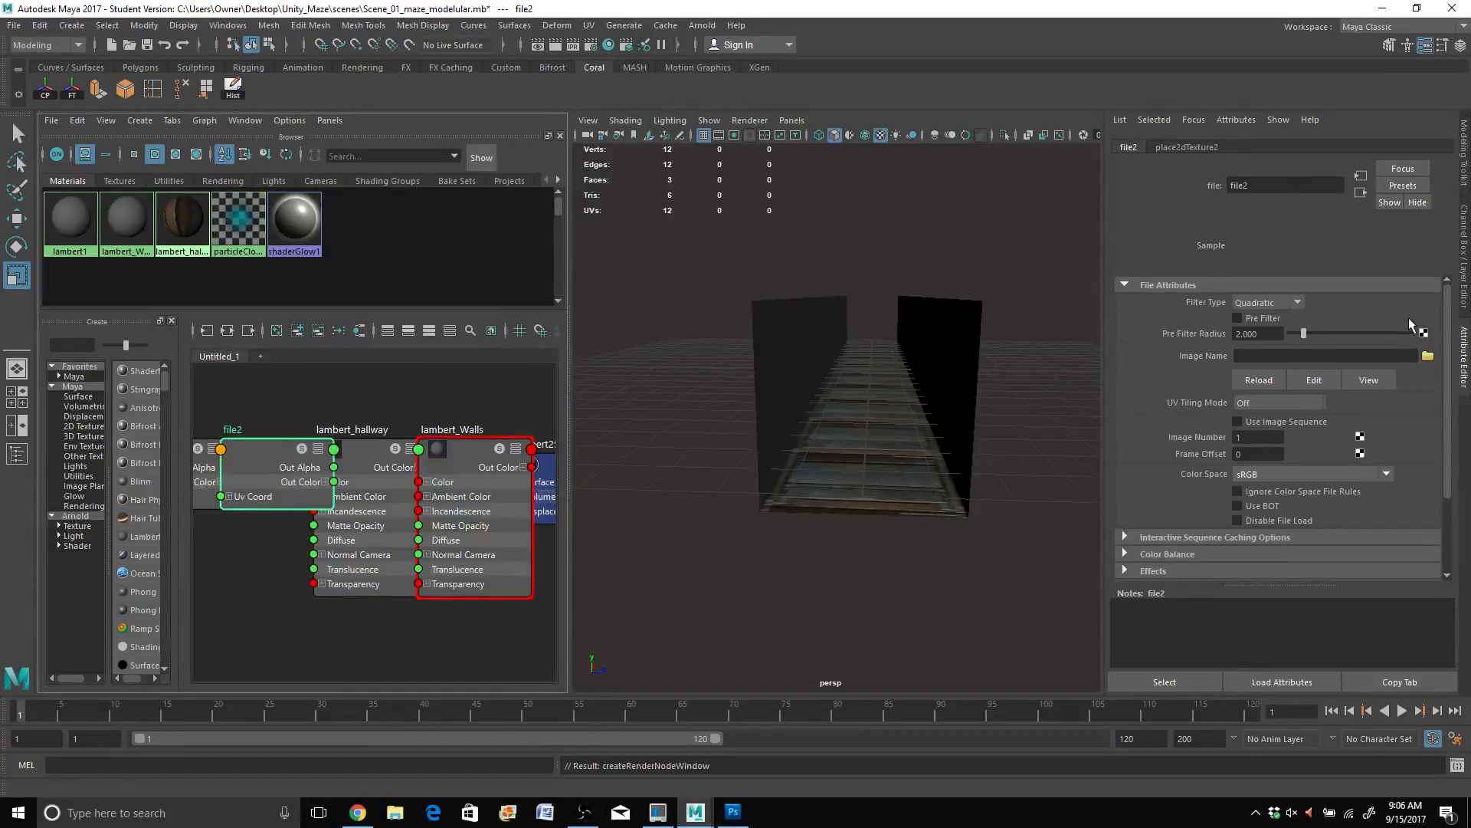
{"action": "left_click", "coordinate": [1428, 357]}
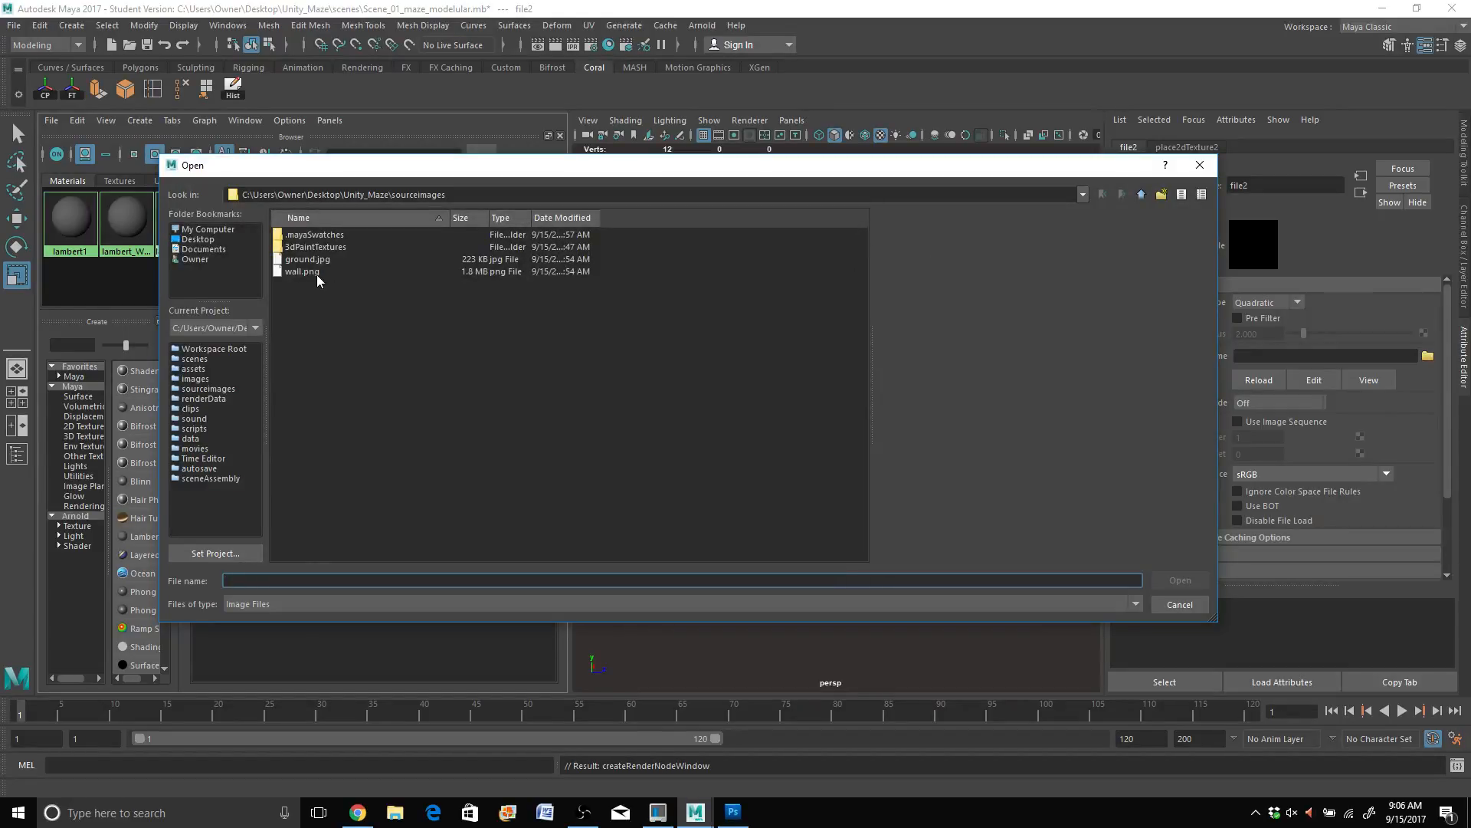
{"action": "left_click", "coordinate": [310, 272]}
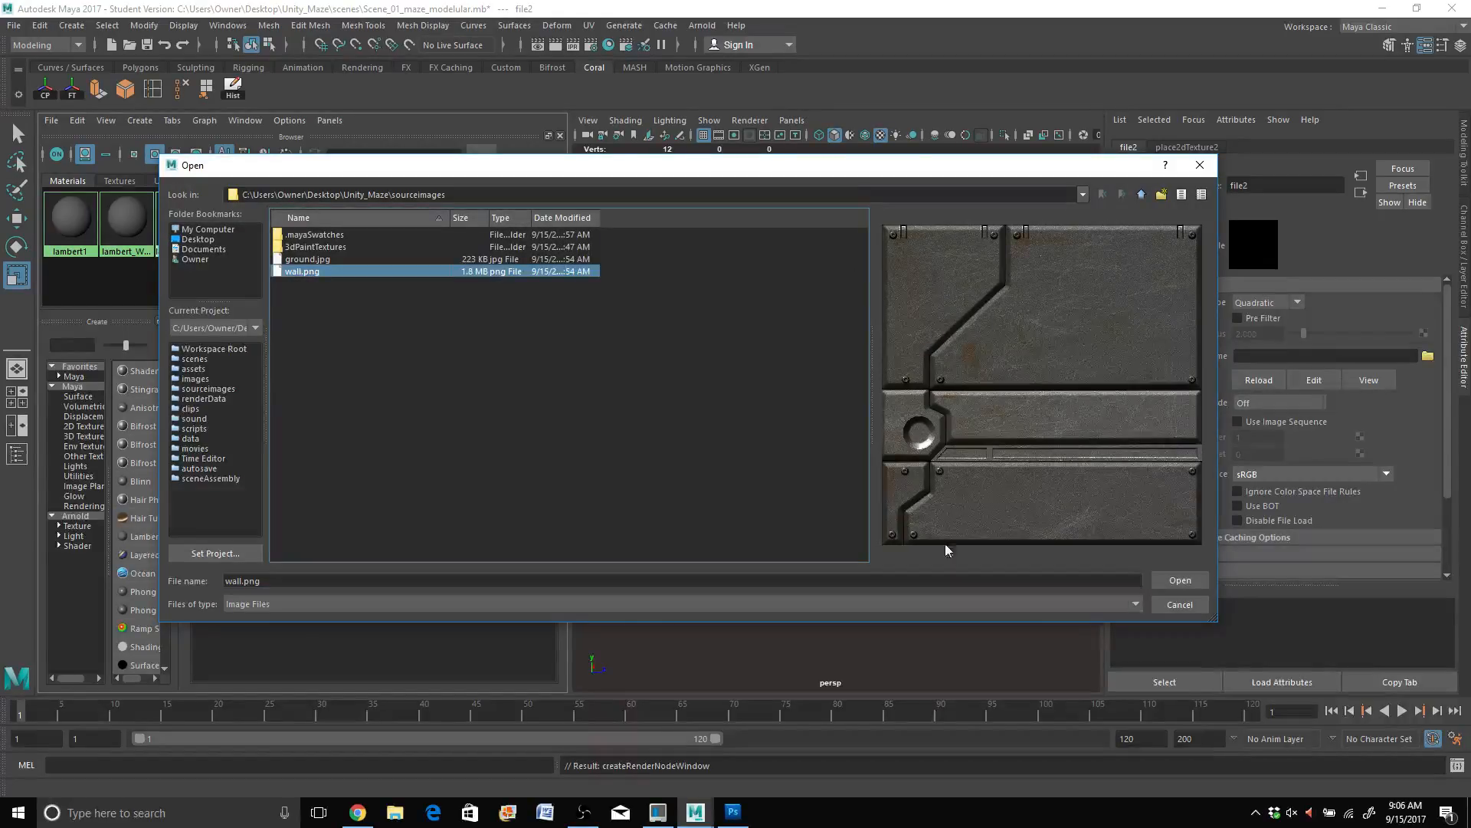
{"action": "left_click", "coordinate": [1174, 580]}
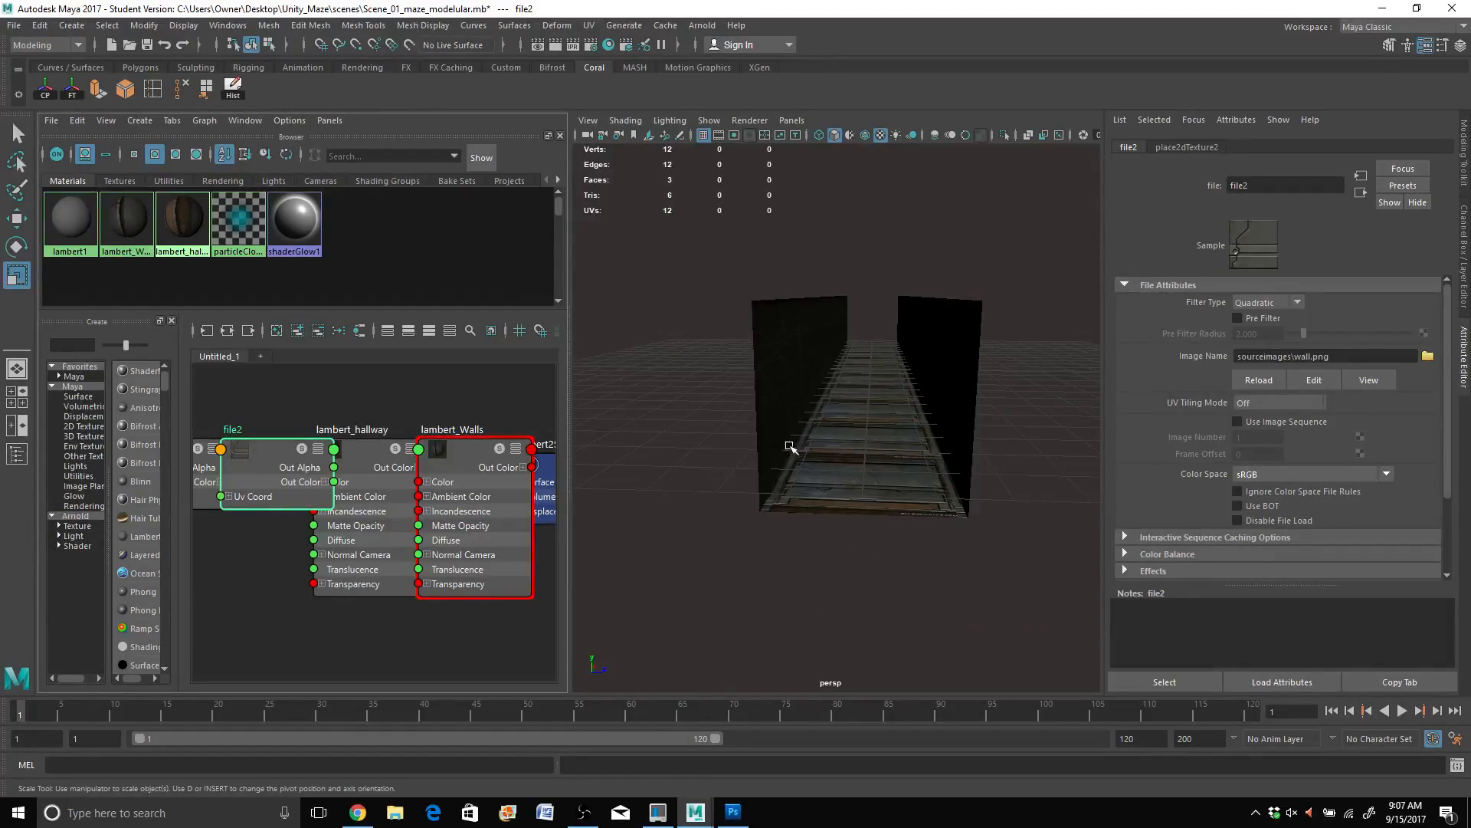
{"action": "left_click_drag", "start_coordinate": [782, 455], "coordinate": [755, 460], "text": "alt"}
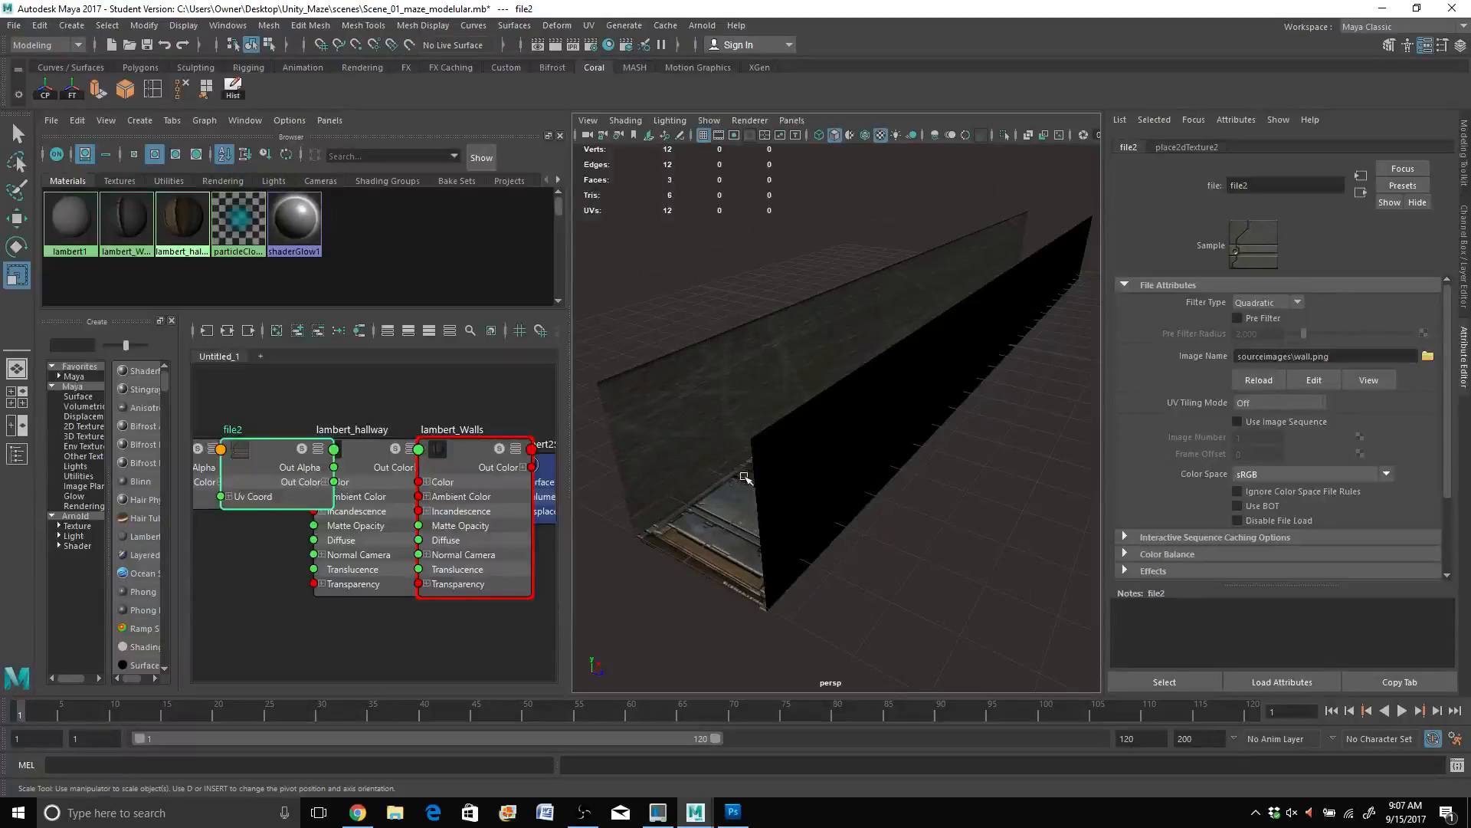
Step: Replace the Hypershade with the UV Editor in the pane beside the perspective view
{"action": "left_click", "coordinate": [22, 431]}
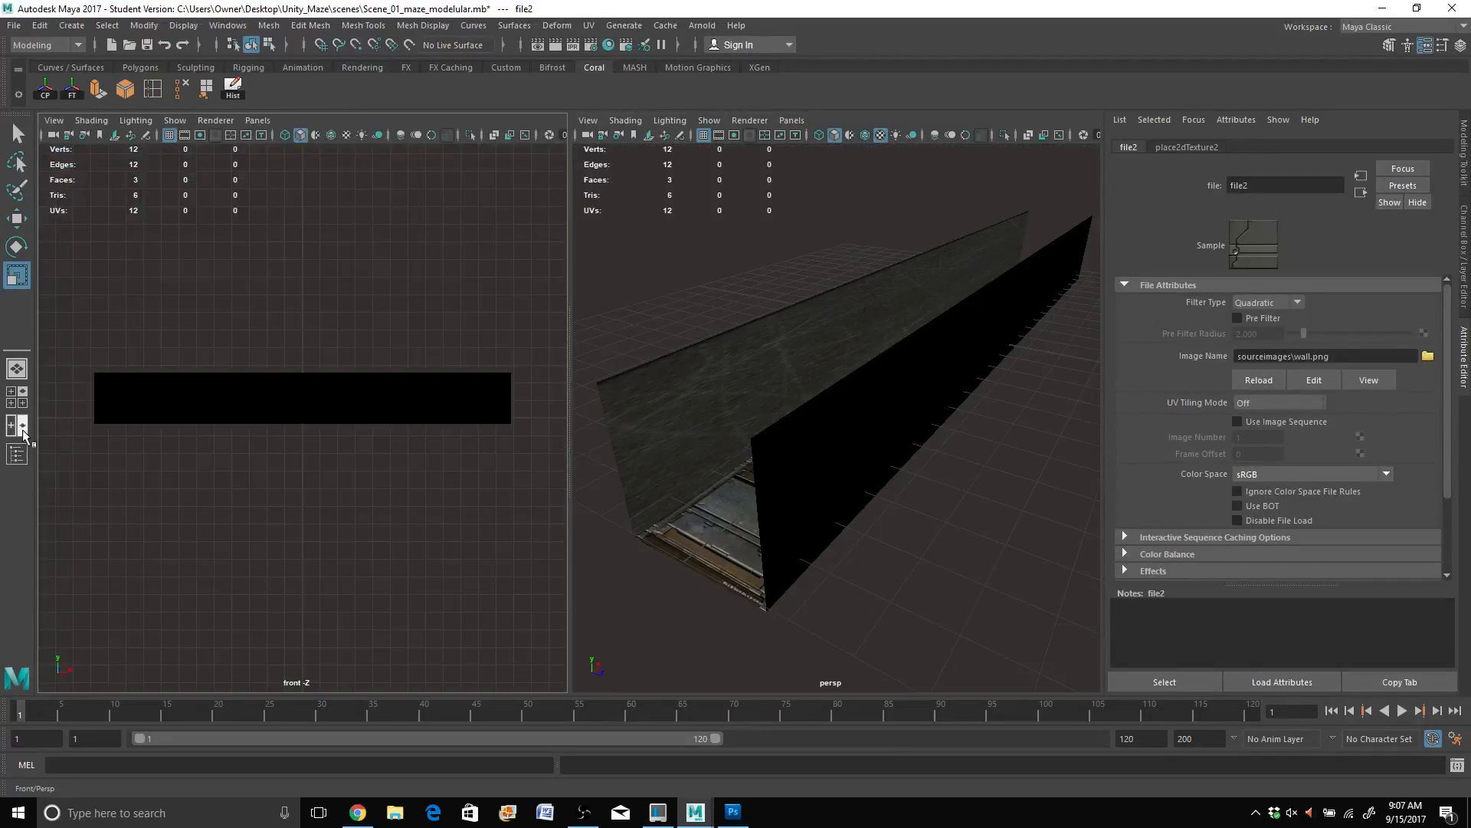
{"action": "left_click", "coordinate": [254, 121]}
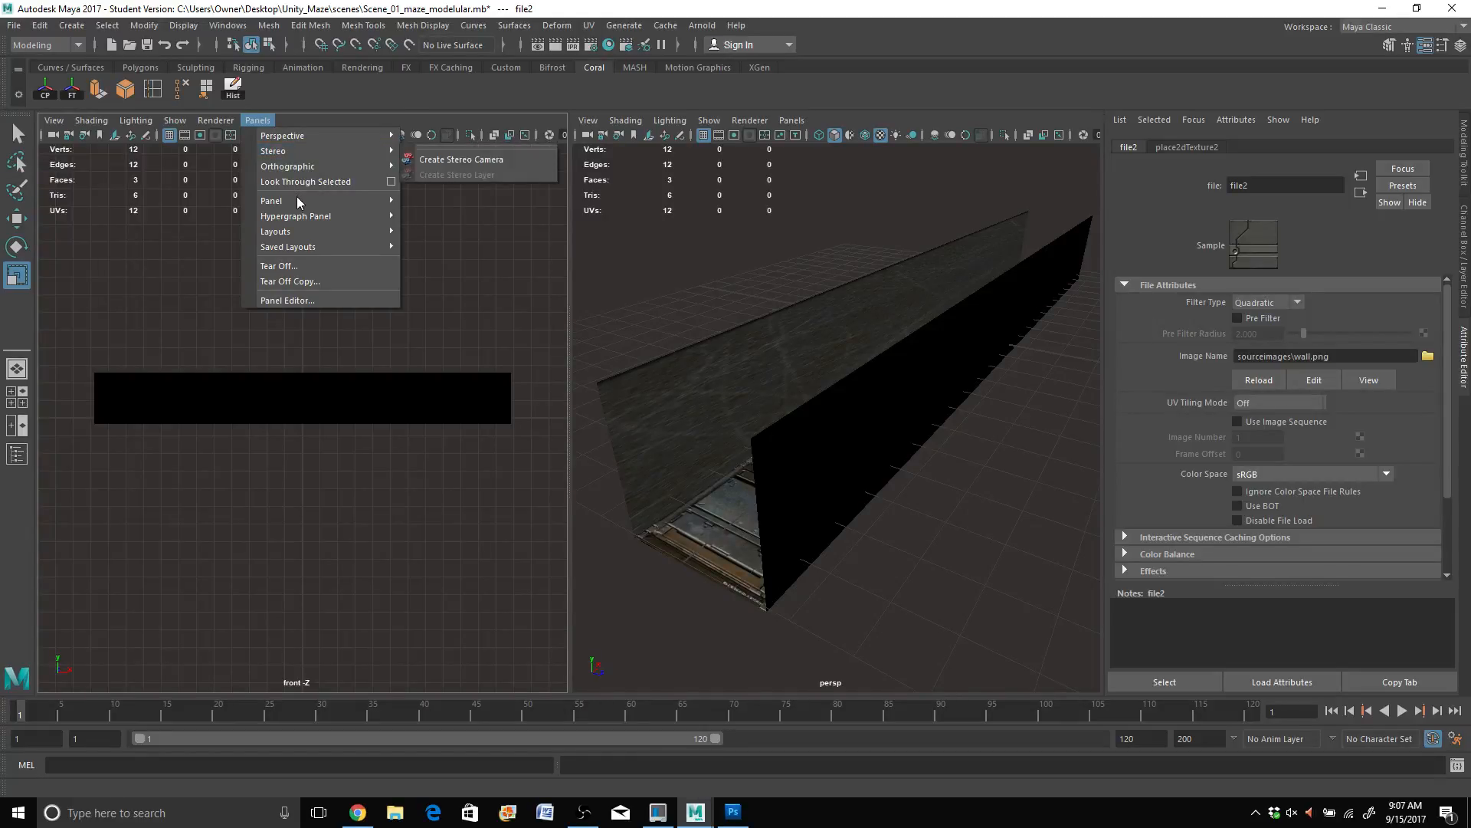
{"action": "mouse_move", "coordinate": [298, 201]}
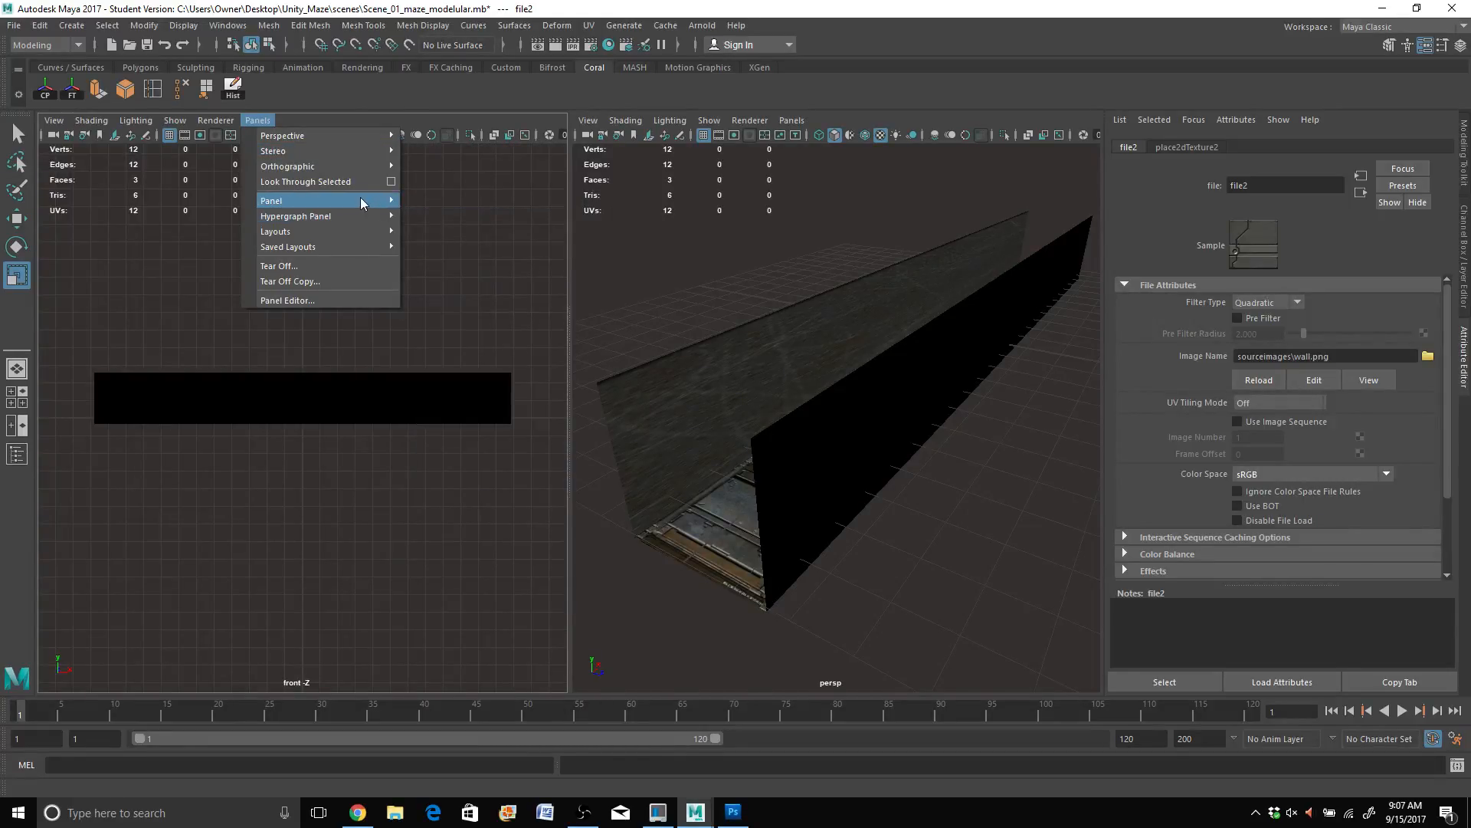
{"action": "left_click", "coordinate": [448, 550]}
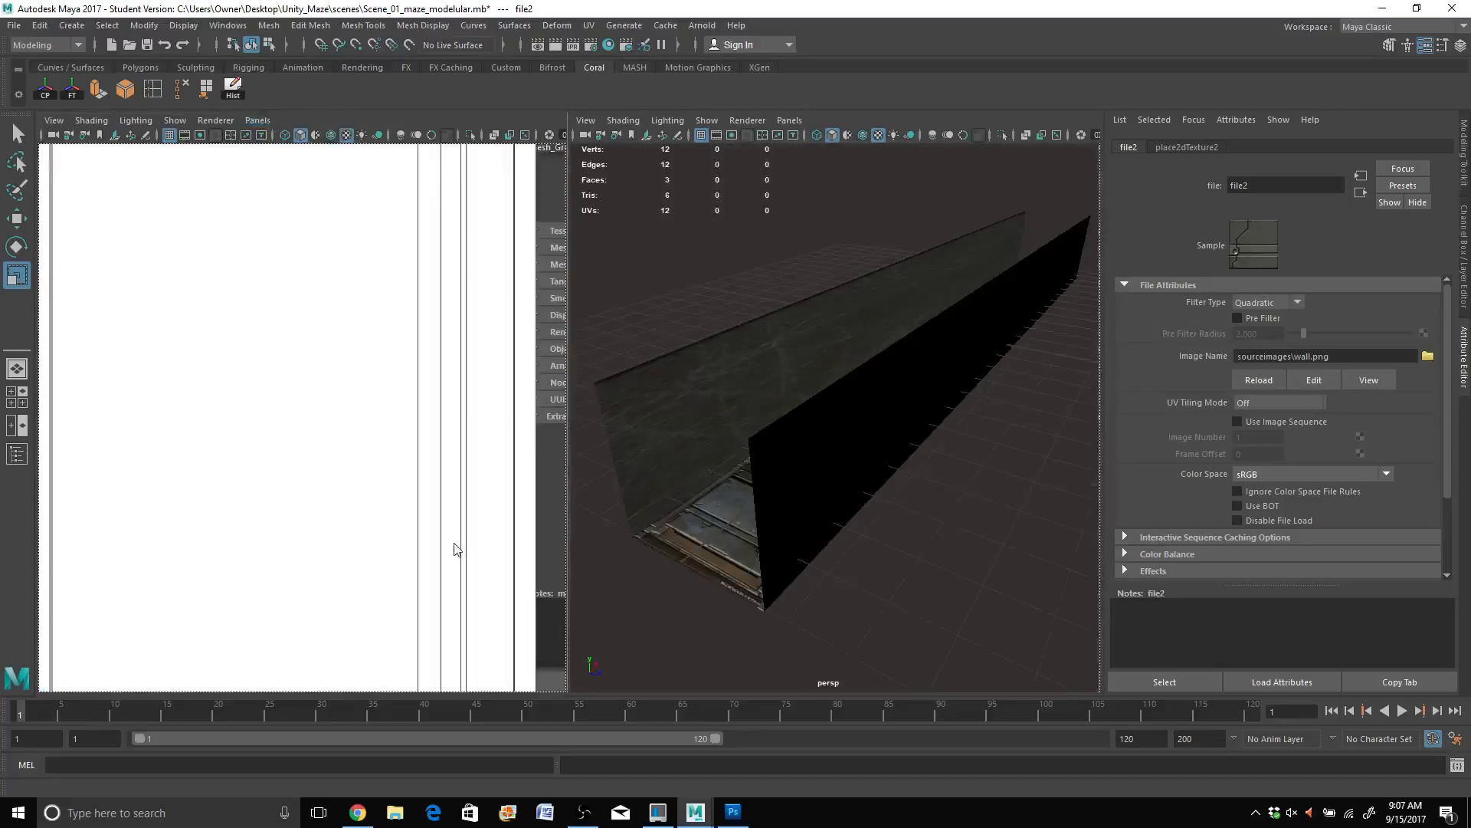
Step: Select the upper wall UV shell of mesh_Walls and move it down to overlap the other wall's shell exactly
{"action": "left_click", "coordinate": [723, 389]}
{"action": "key", "text": "f"}
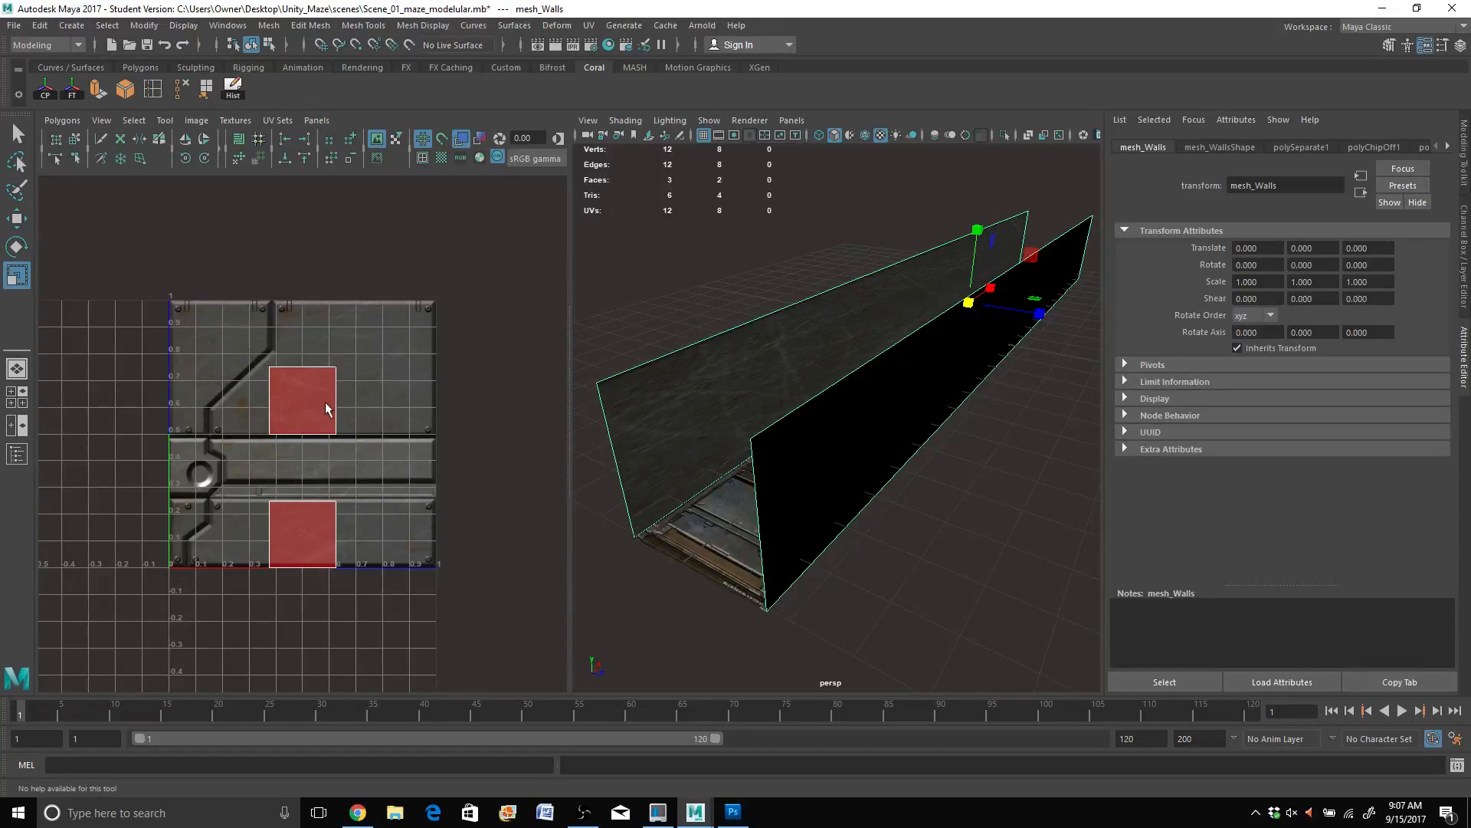
{"action": "right_click_drag", "start_coordinate": [325, 401], "coordinate": [354, 406]}
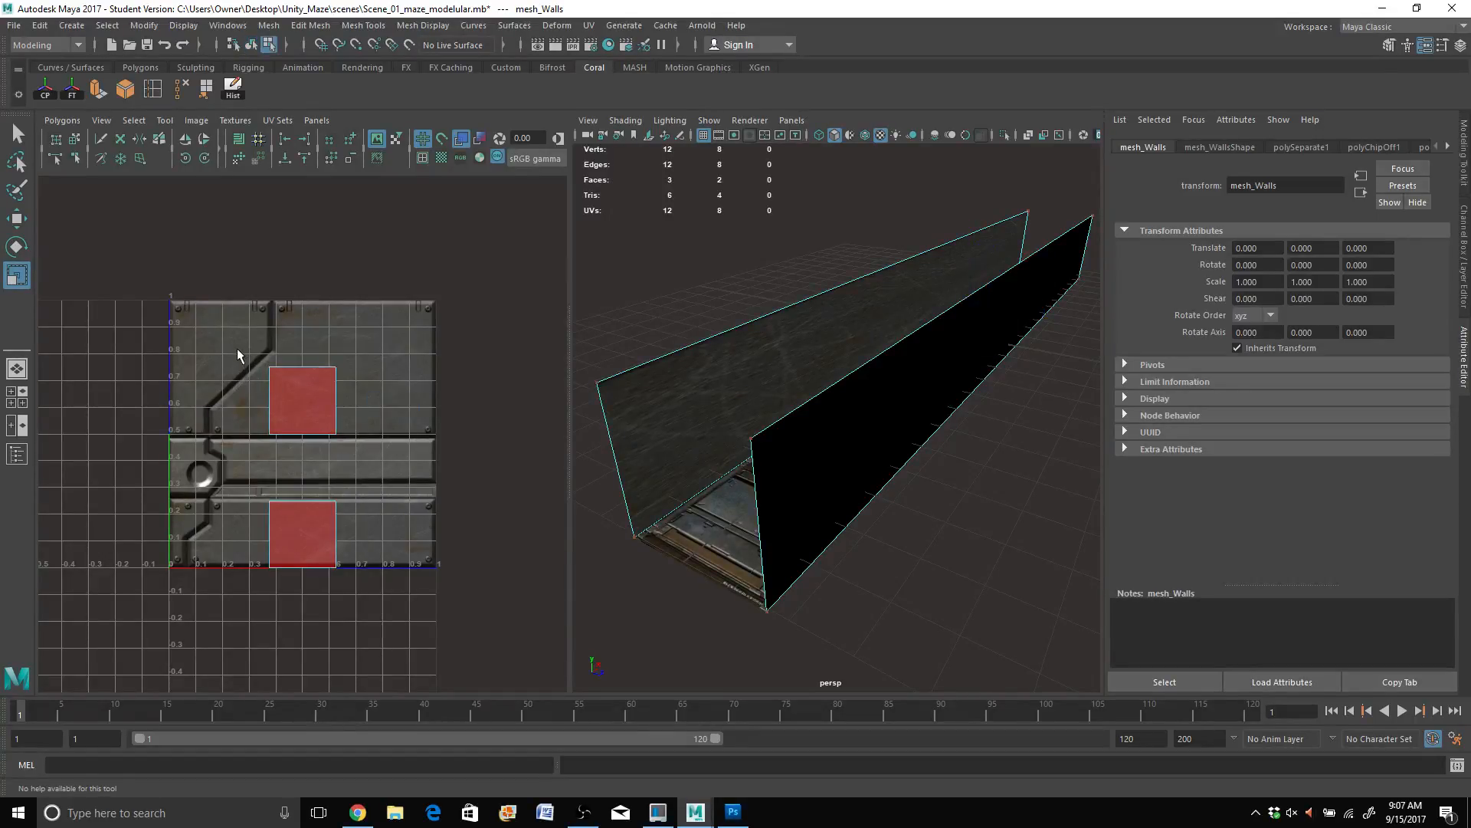
{"action": "left_click_drag", "start_coordinate": [237, 348], "coordinate": [388, 444]}
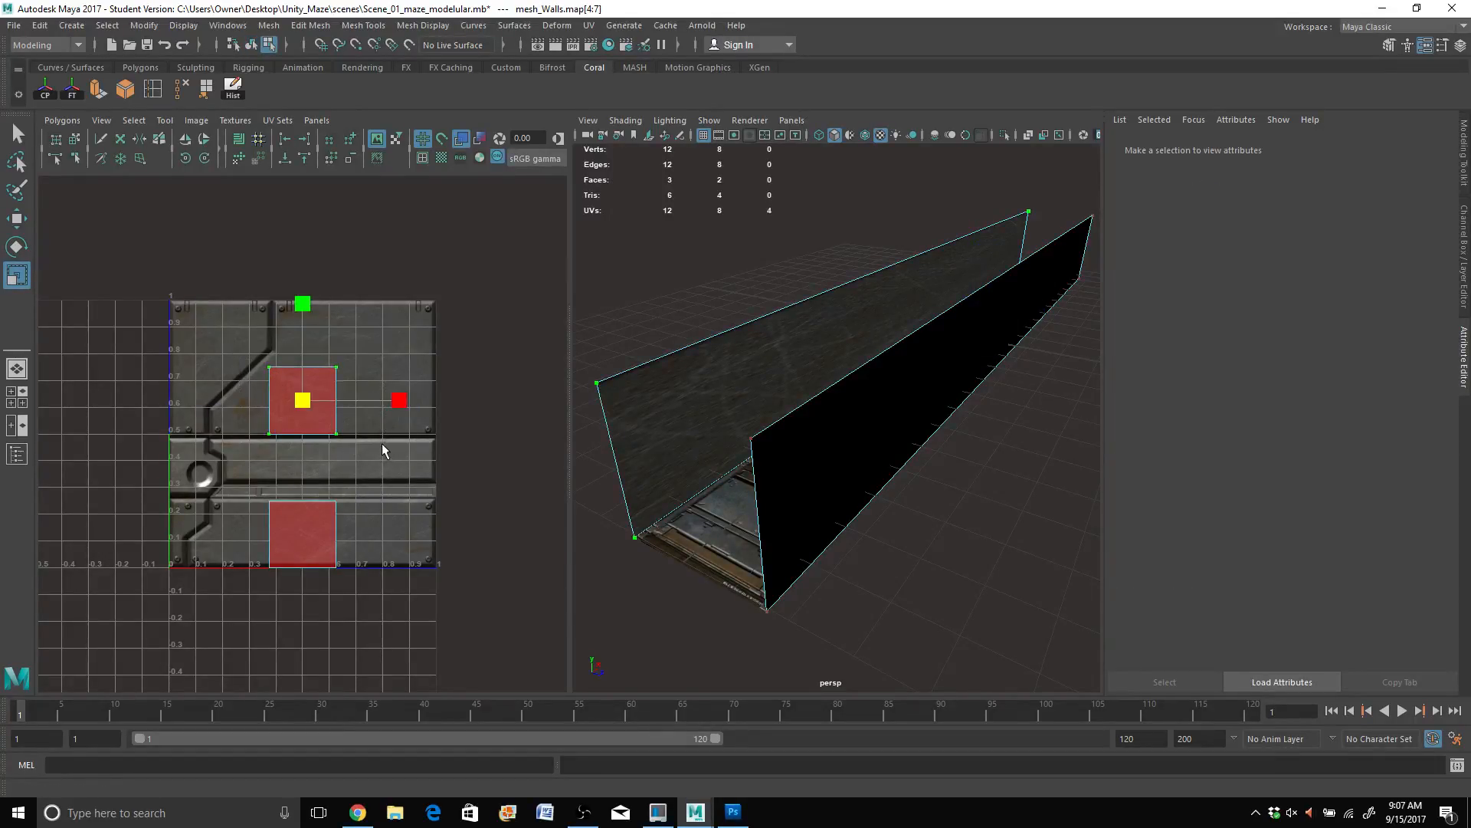
{"action": "key", "text": "w"}
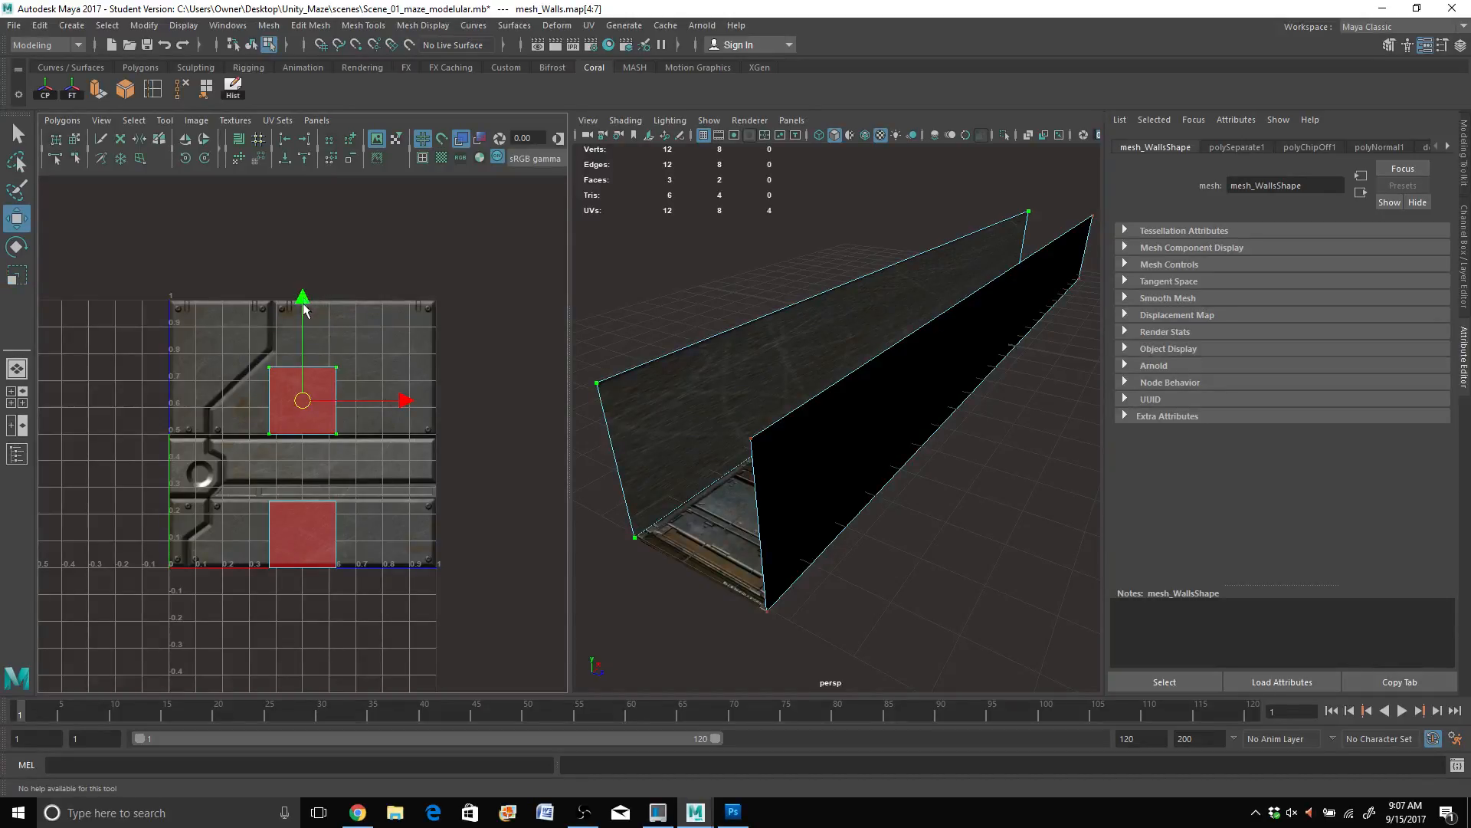
{"action": "left_click_drag", "start_coordinate": [304, 309], "coordinate": [303, 429]}
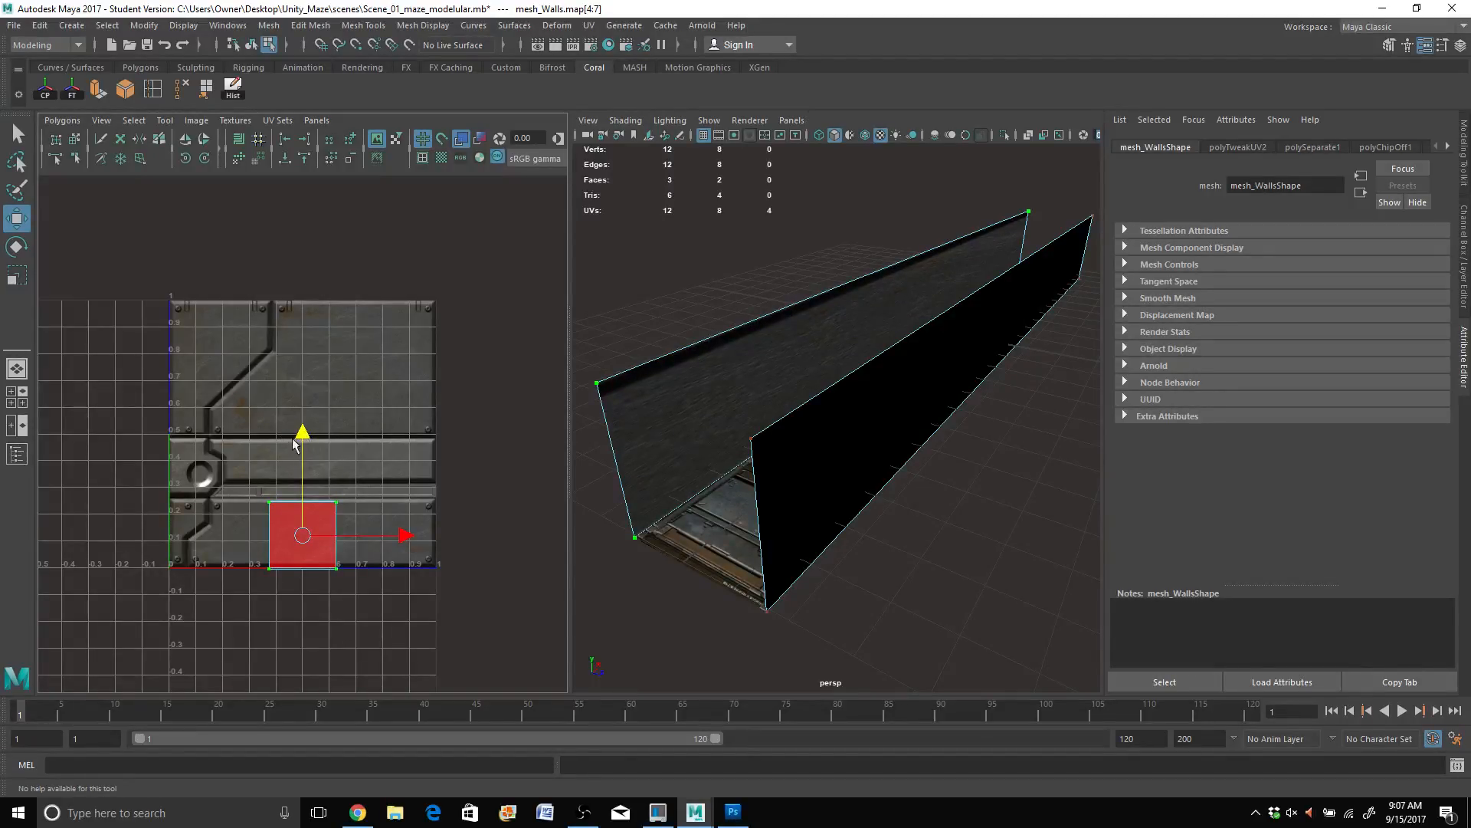
{"action": "scroll", "coordinate": [301, 435], "scroll_direction": "up", "scroll_amount": 5}
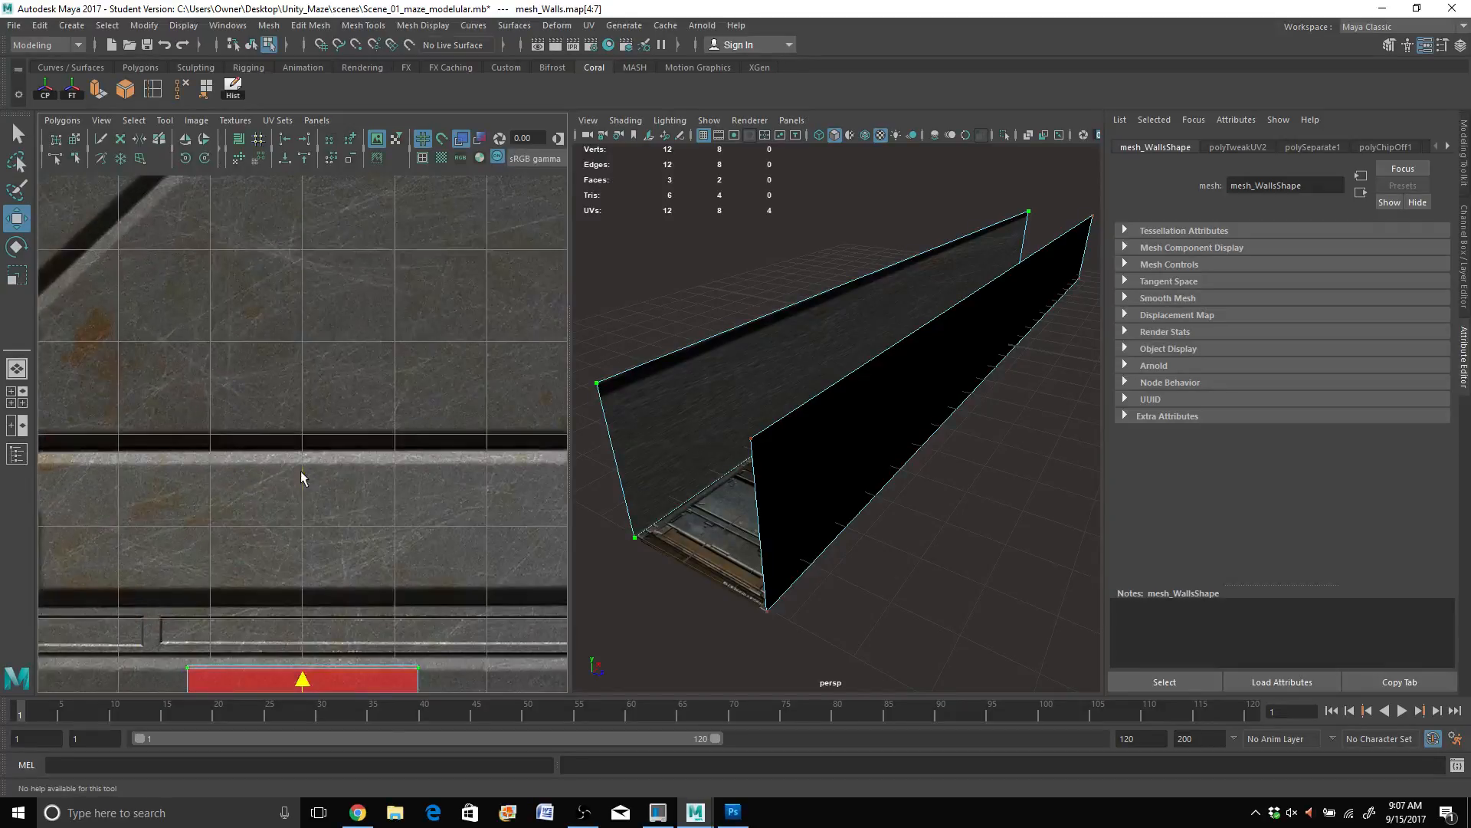
{"action": "middle_click_drag", "start_coordinate": [296, 544], "coordinate": [283, 416], "text": "alt"}
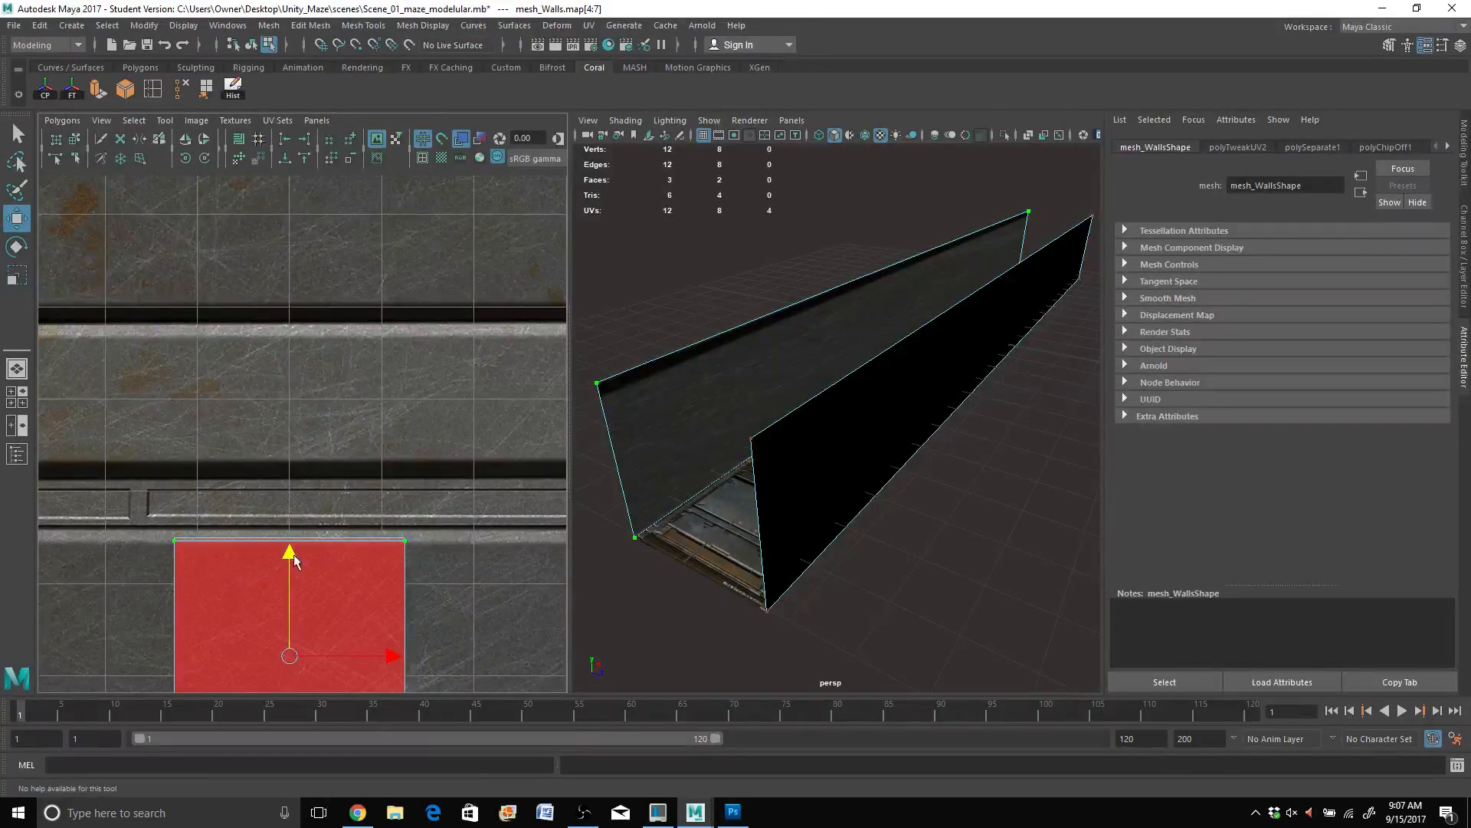
{"action": "left_click_drag", "start_coordinate": [291, 560], "coordinate": [290, 557]}
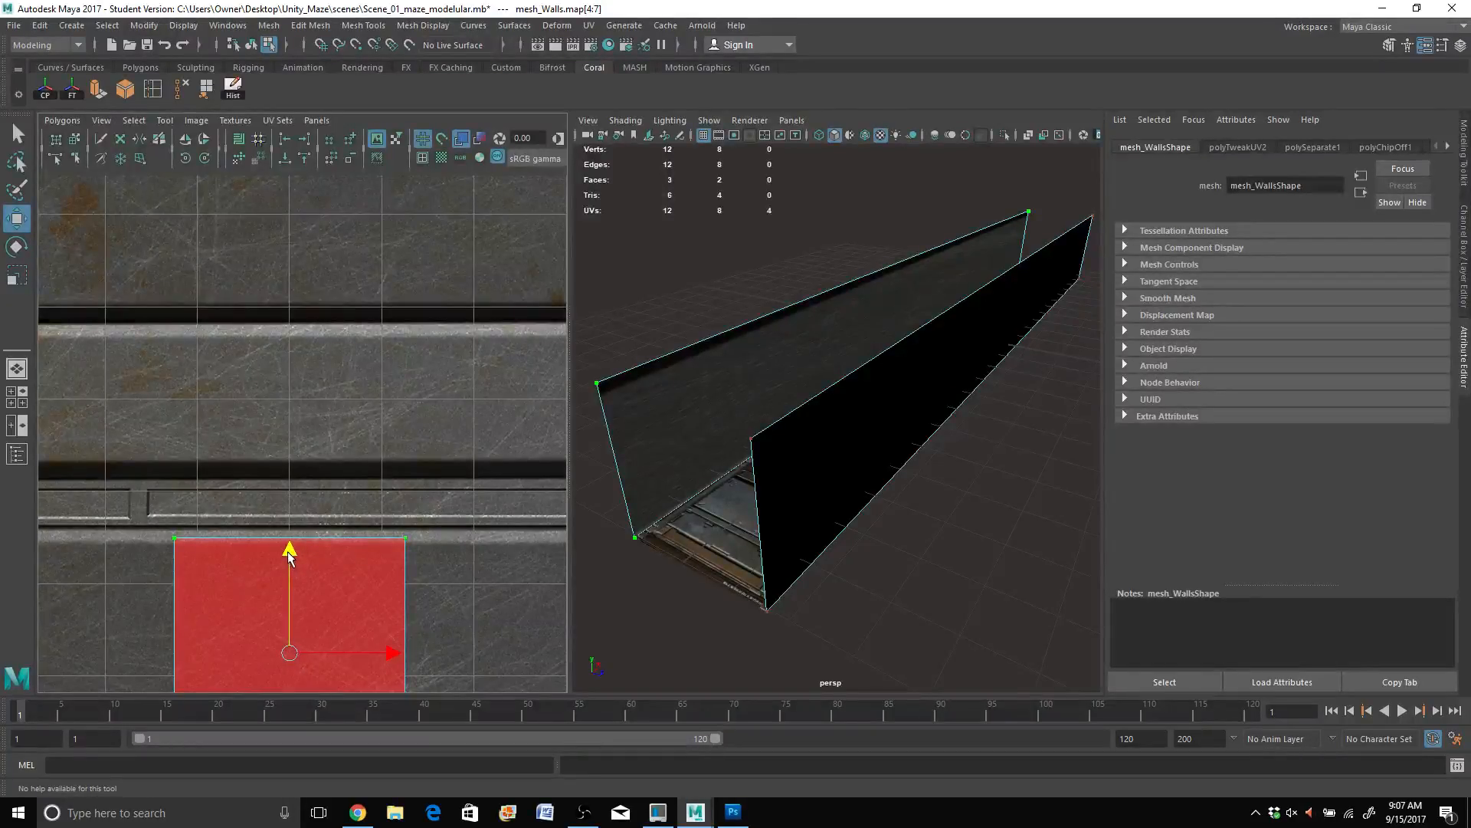
{"action": "scroll", "coordinate": [324, 415], "scroll_direction": "down", "scroll_amount": 3}
{"action": "scroll", "coordinate": [326, 418], "scroll_direction": "down", "scroll_amount": 3}
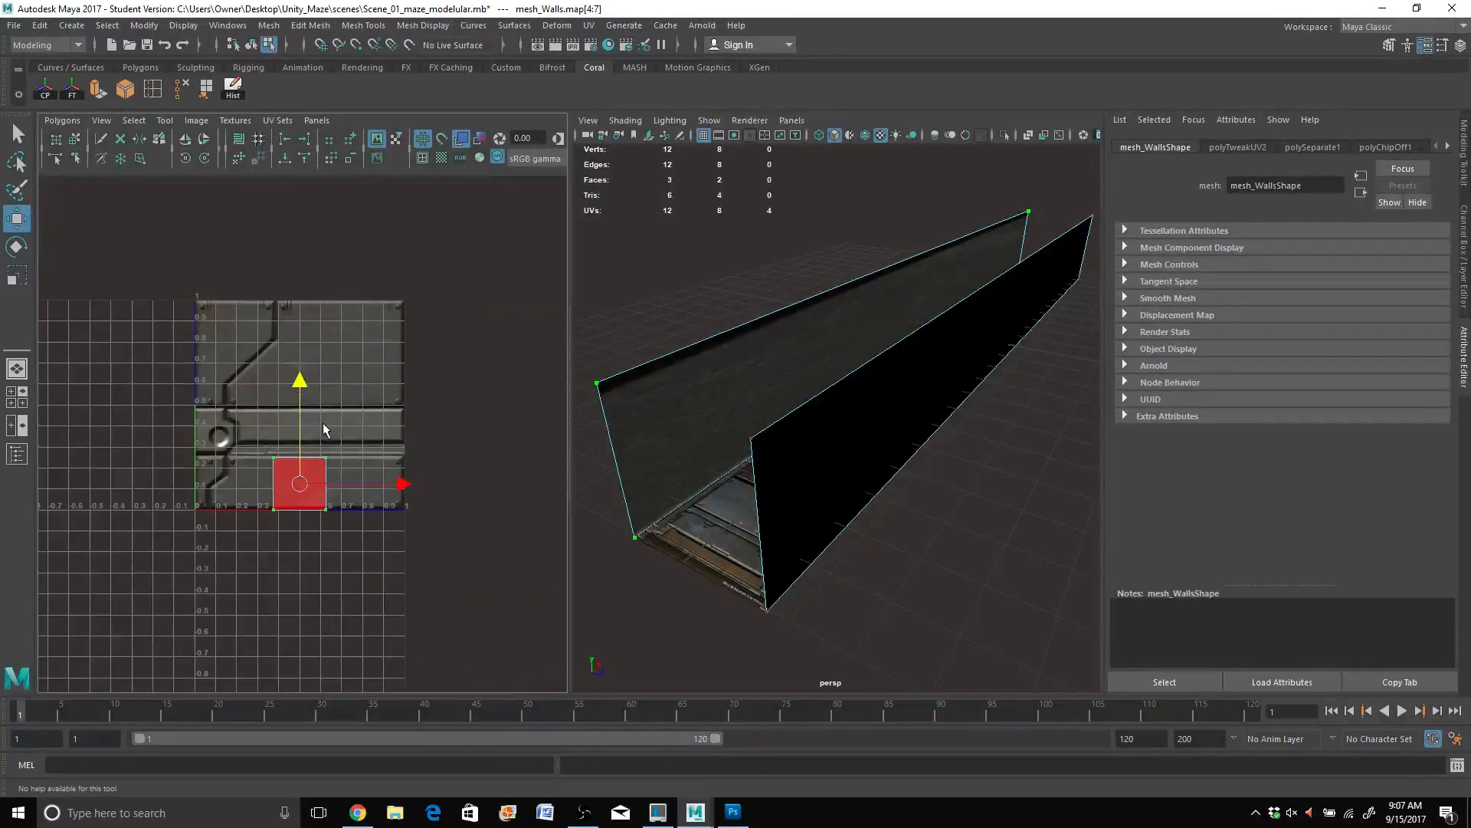
Step: Select all UVs of both stacked wall shells and scale them up uniformly to the full width of the texture tile
{"action": "key", "text": "r"}
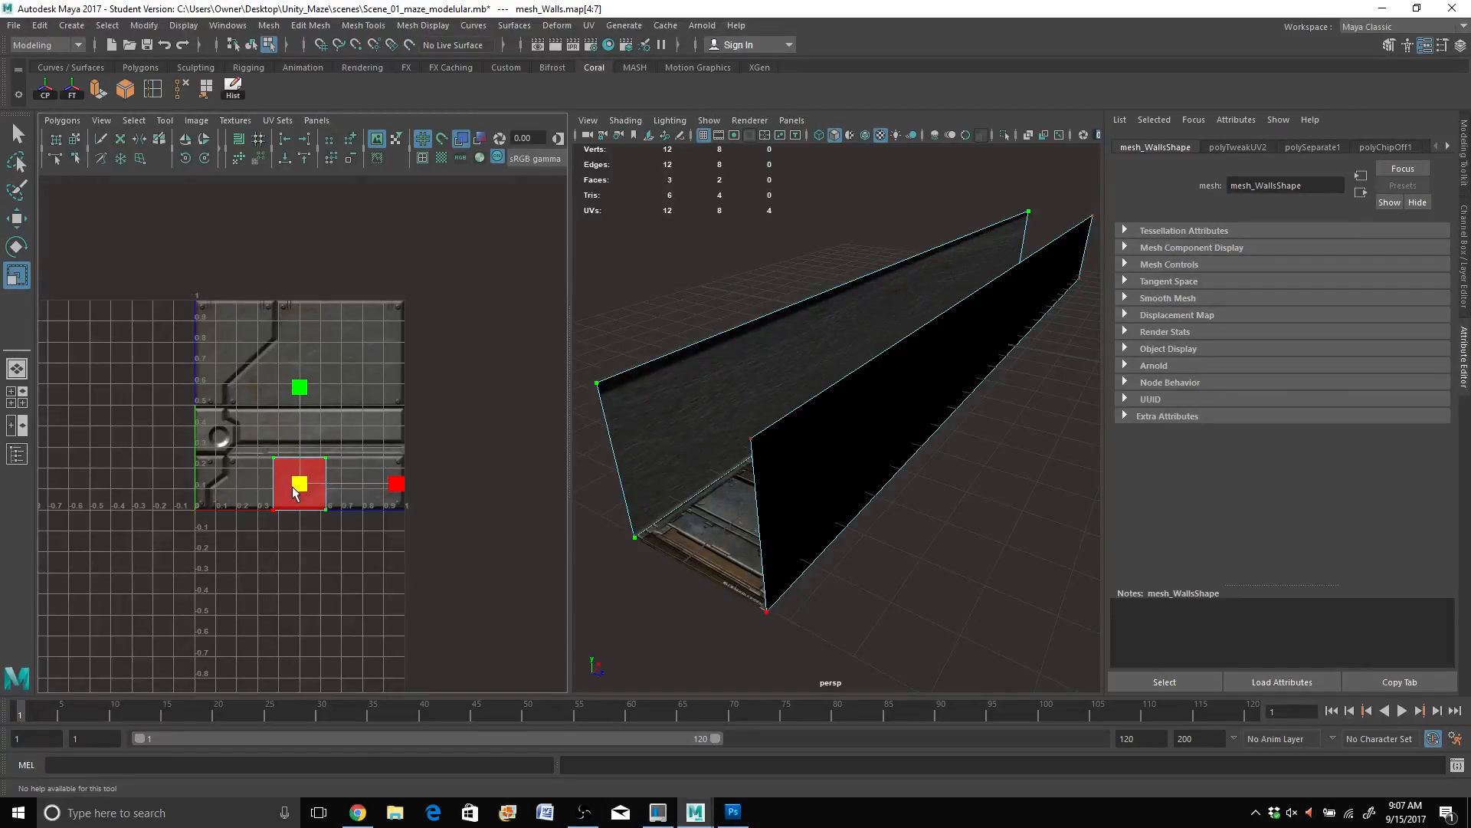
{"action": "left_click_drag", "start_coordinate": [289, 495], "coordinate": [287, 493]}
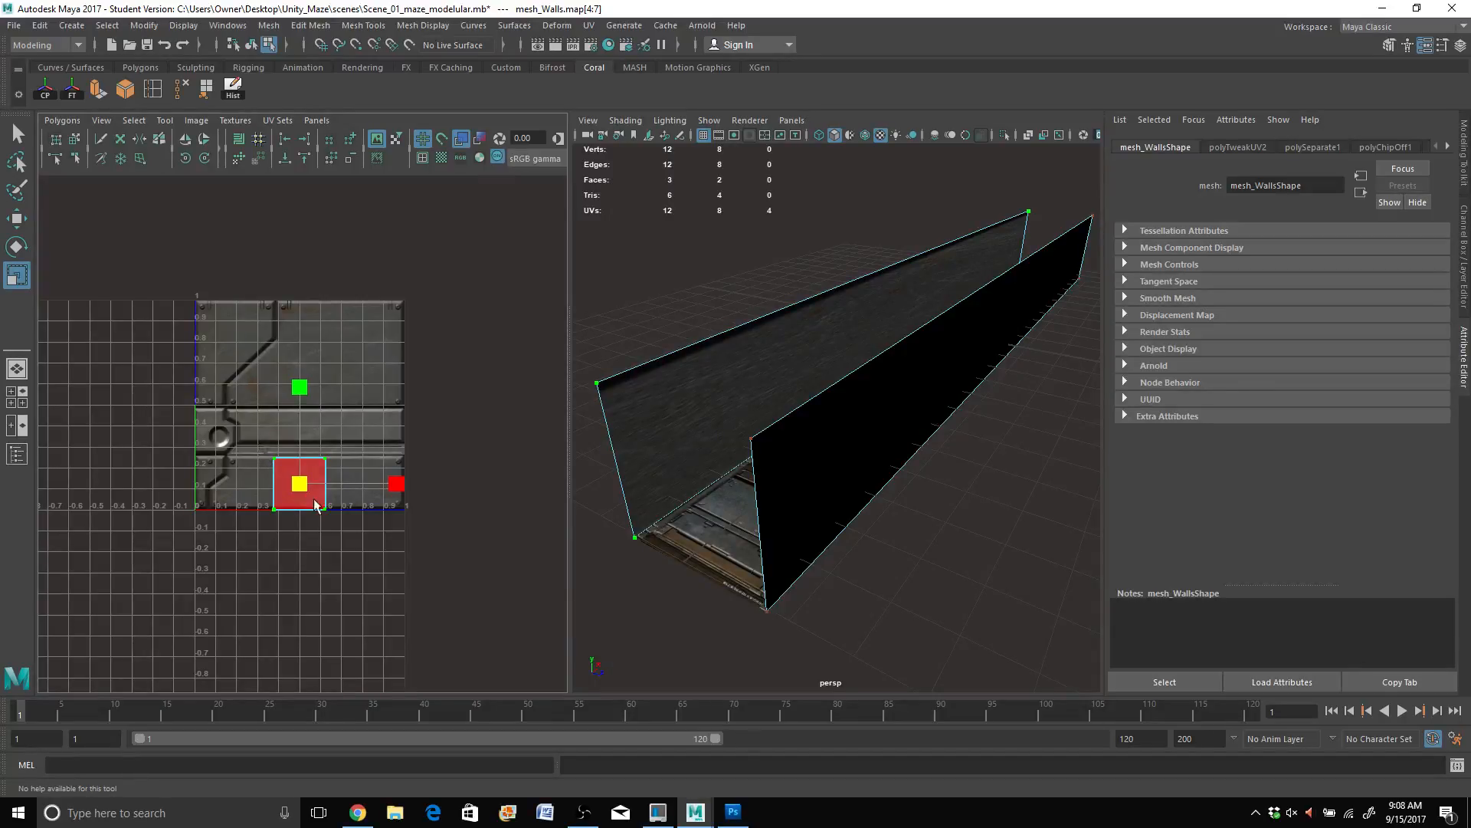
{"action": "left_click_drag", "start_coordinate": [316, 499], "coordinate": [407, 548]}
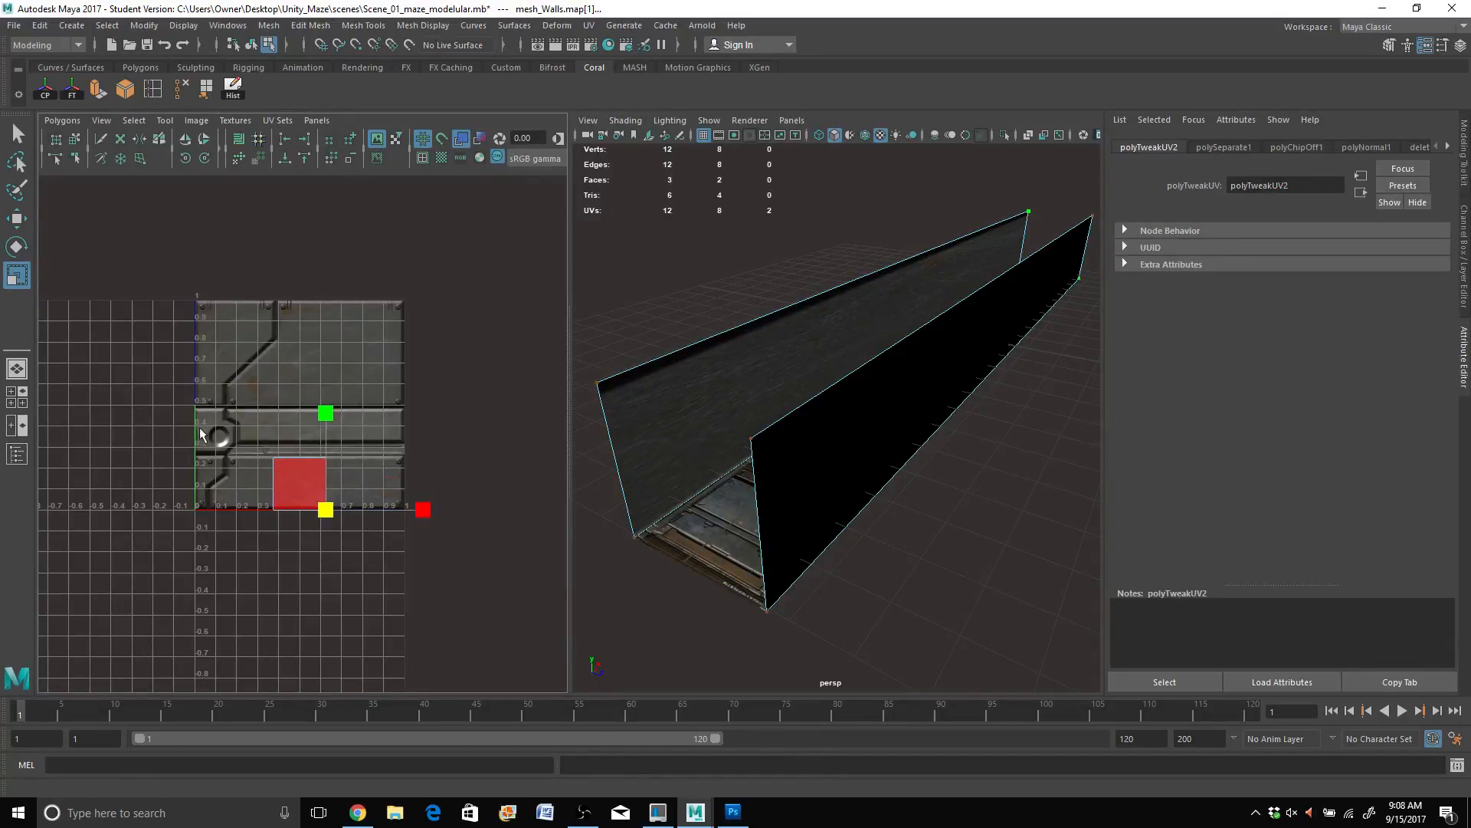
{"action": "right_click_drag", "start_coordinate": [394, 559], "coordinate": [377, 556], "text": "ctrl"}
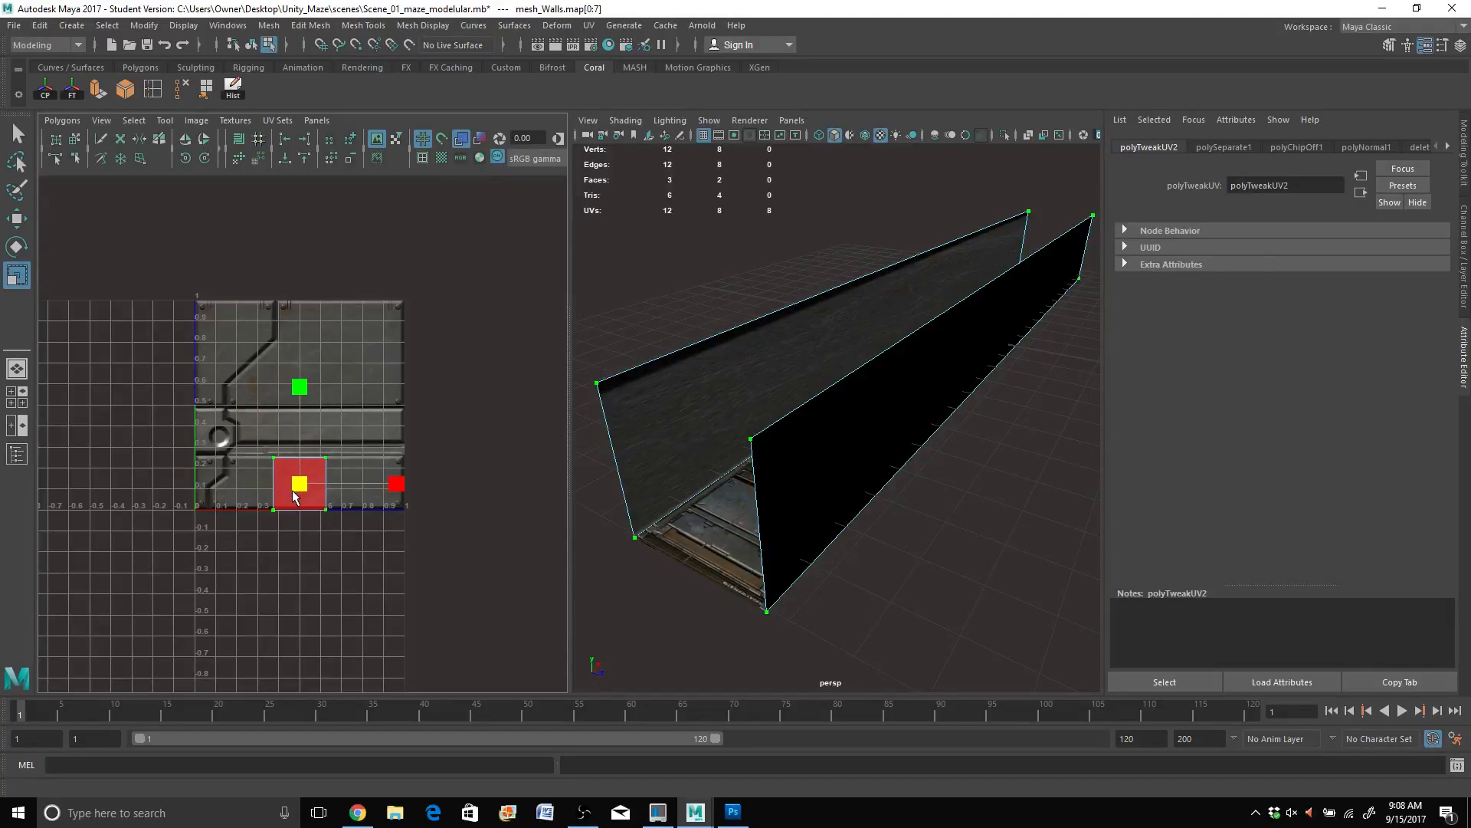
{"action": "left_click_drag", "start_coordinate": [294, 494], "coordinate": [578, 270]}
Step: Move the enlarged wall UV shells up to line up with the wall texture tile
{"action": "key", "text": "w"}
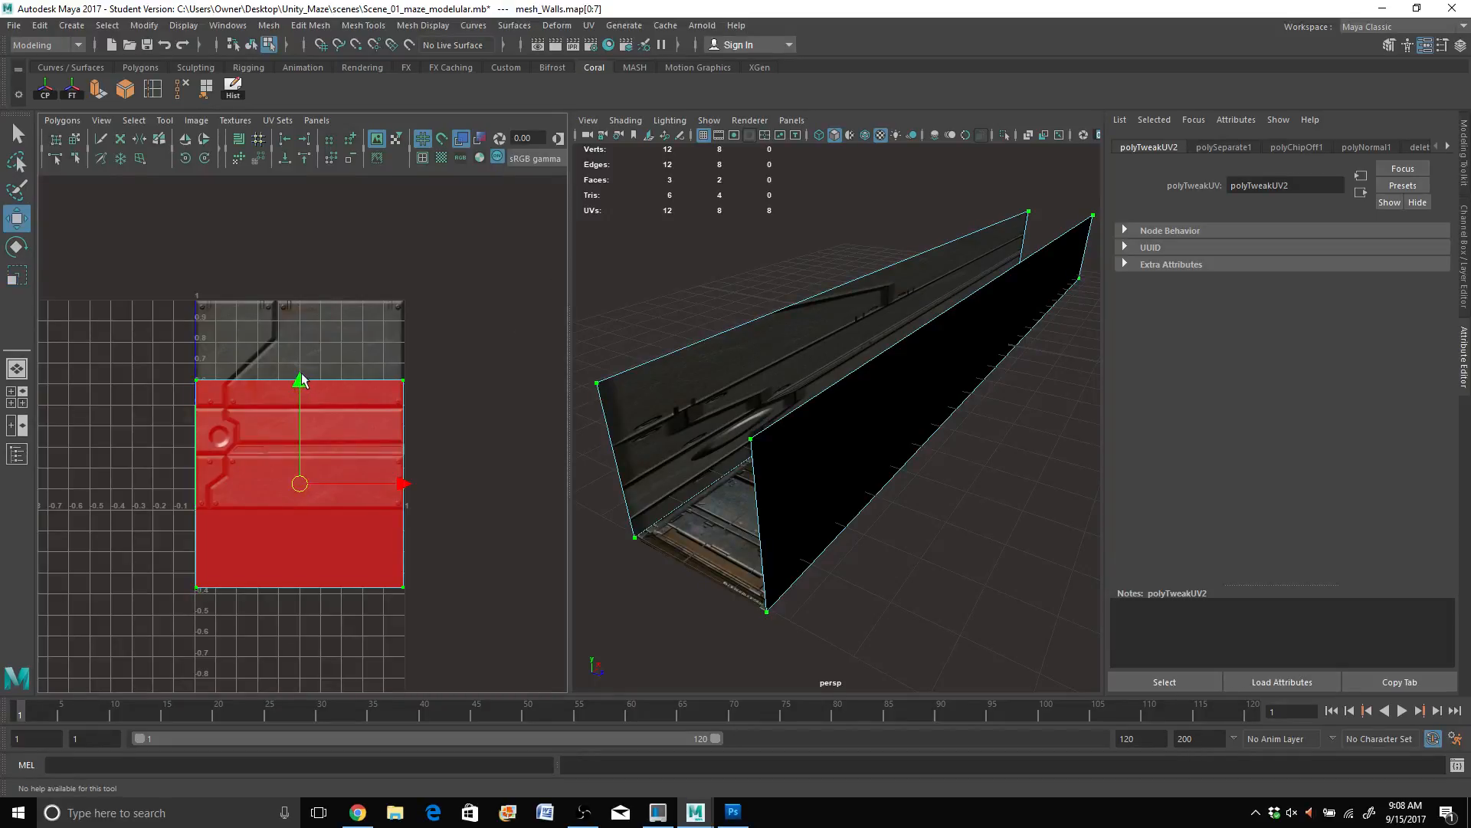
{"action": "left_click_drag", "start_coordinate": [299, 384], "coordinate": [319, 334]}
{"action": "left_click_drag", "start_coordinate": [322, 300], "coordinate": [324, 304]}
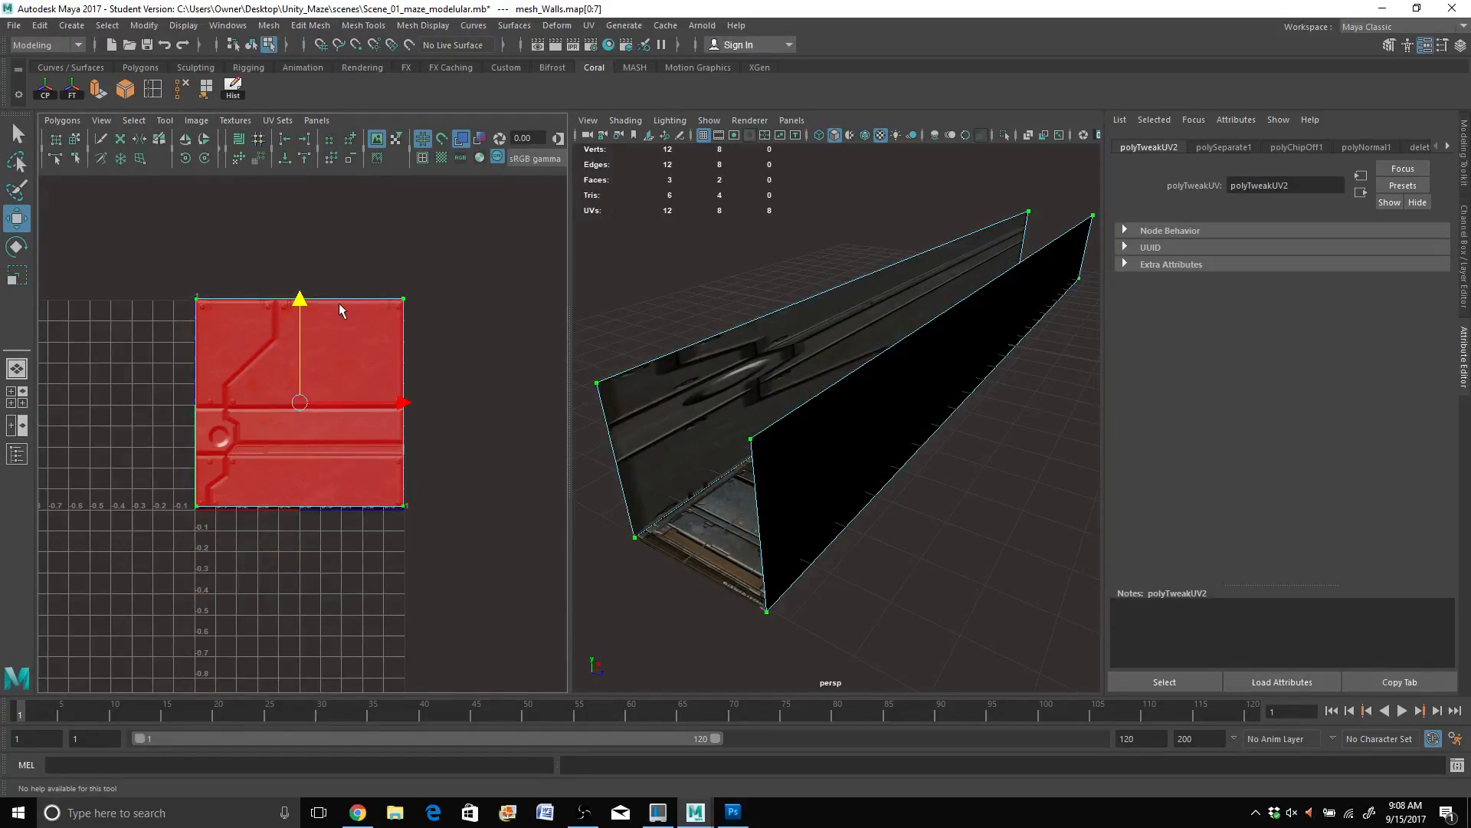
{"action": "scroll", "coordinate": [717, 443], "scroll_direction": "up", "scroll_amount": 3}
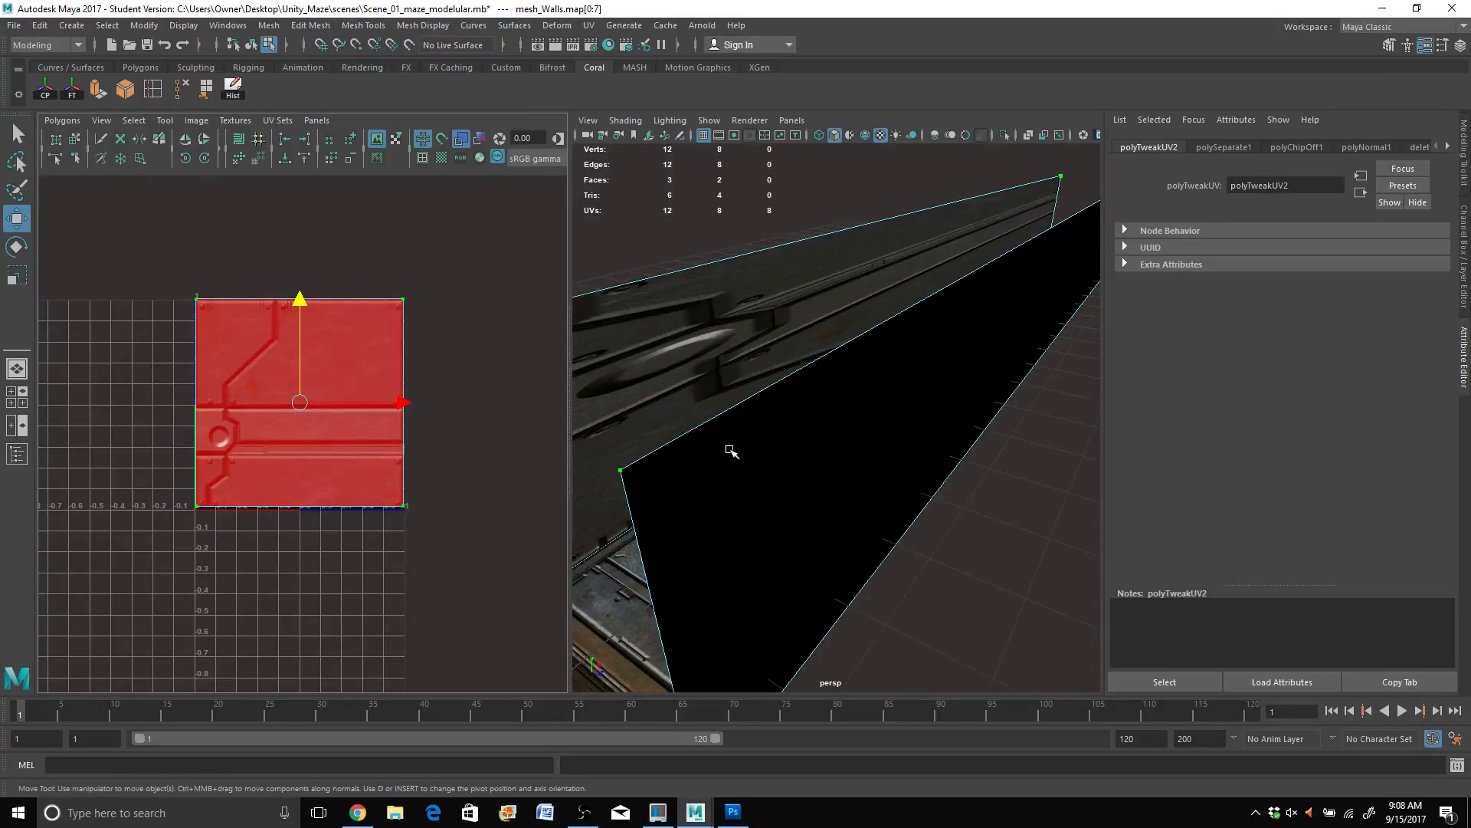
{"action": "scroll", "coordinate": [736, 450], "scroll_direction": "down", "scroll_amount": 3}
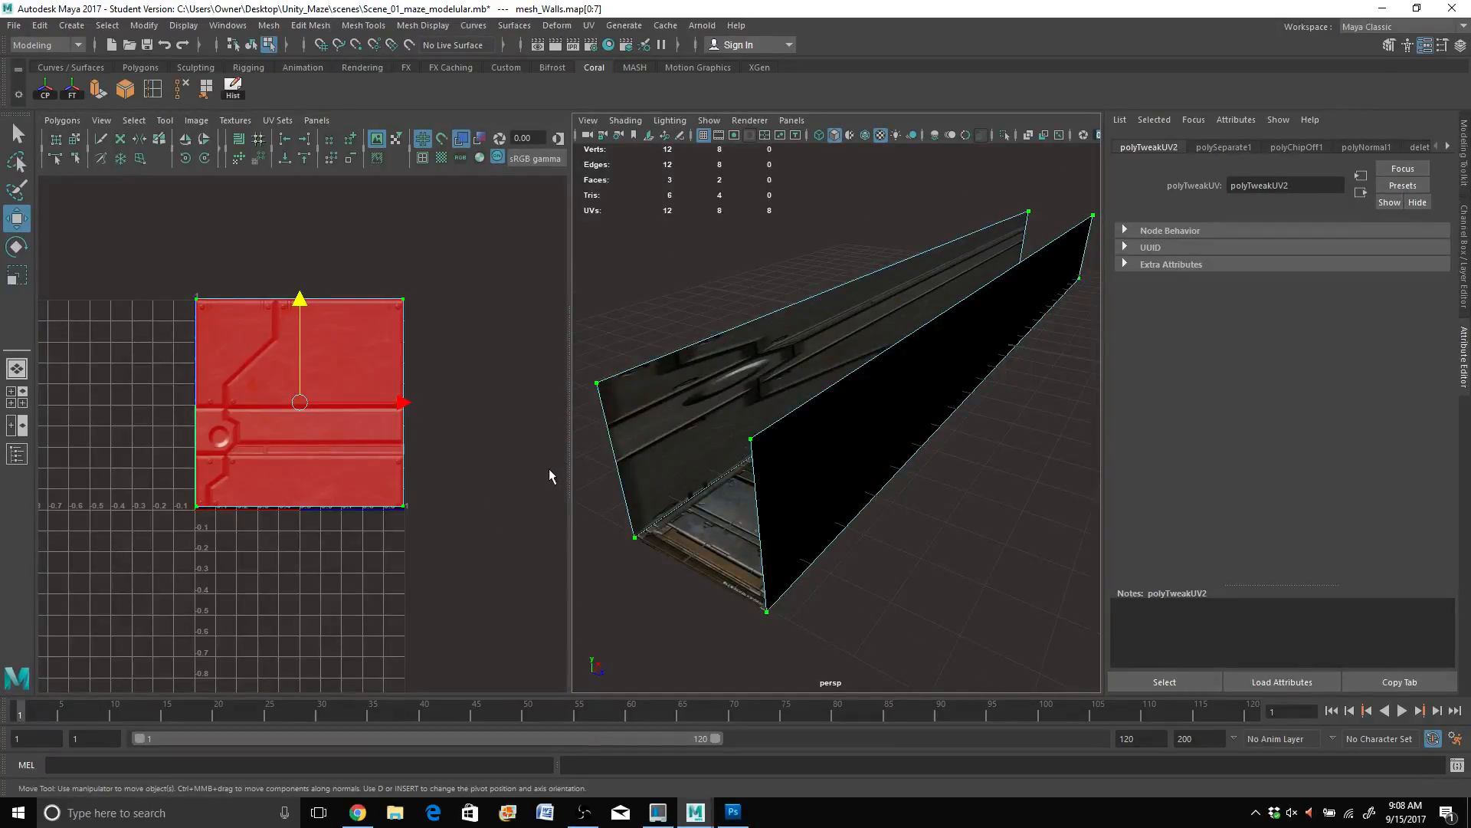
{"action": "key", "text": "e"}
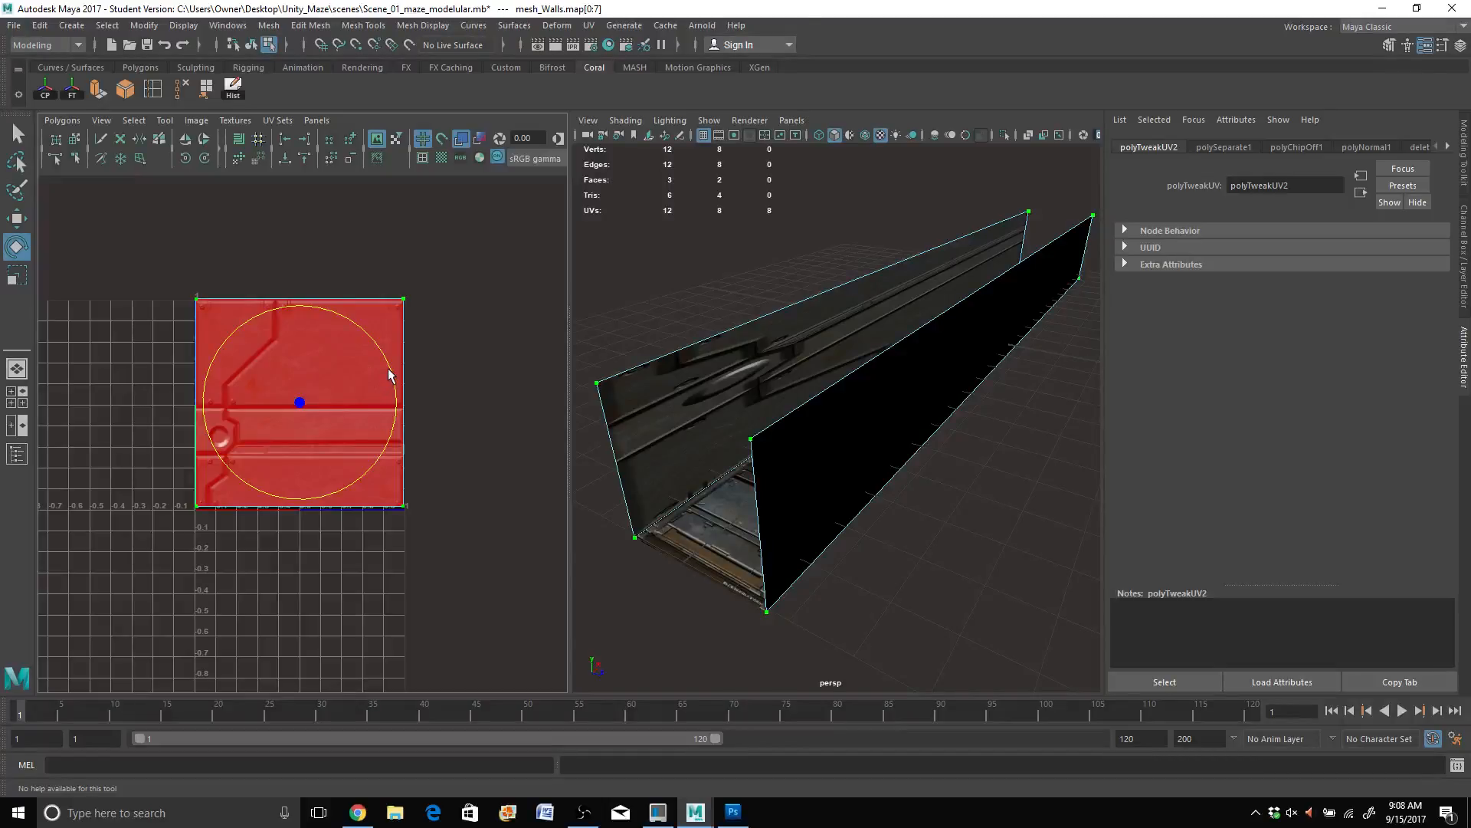
{"action": "left_click_drag", "start_coordinate": [388, 369], "coordinate": [302, 307]}
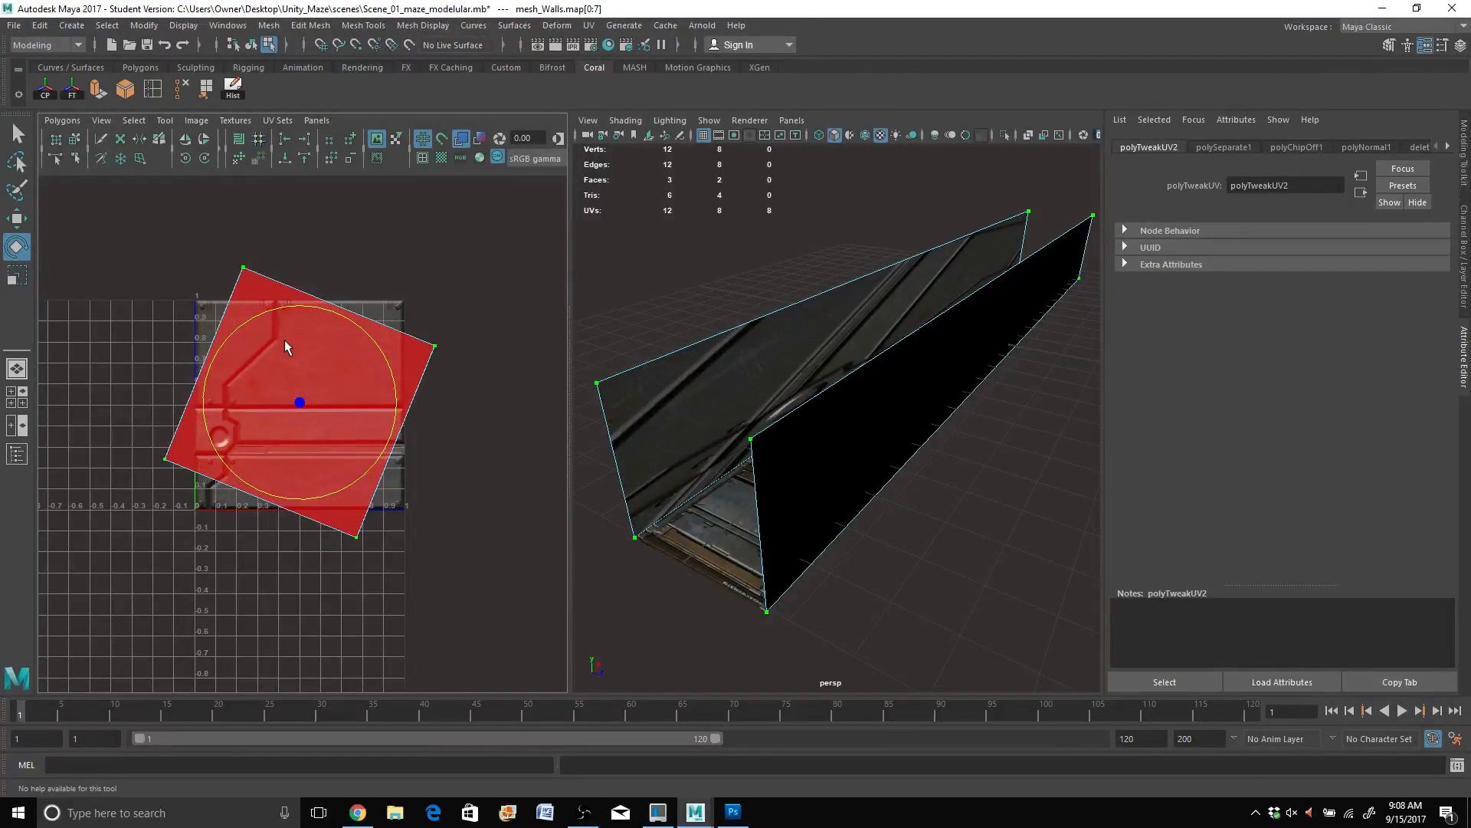
{"action": "key", "text": "ctrl+z"}
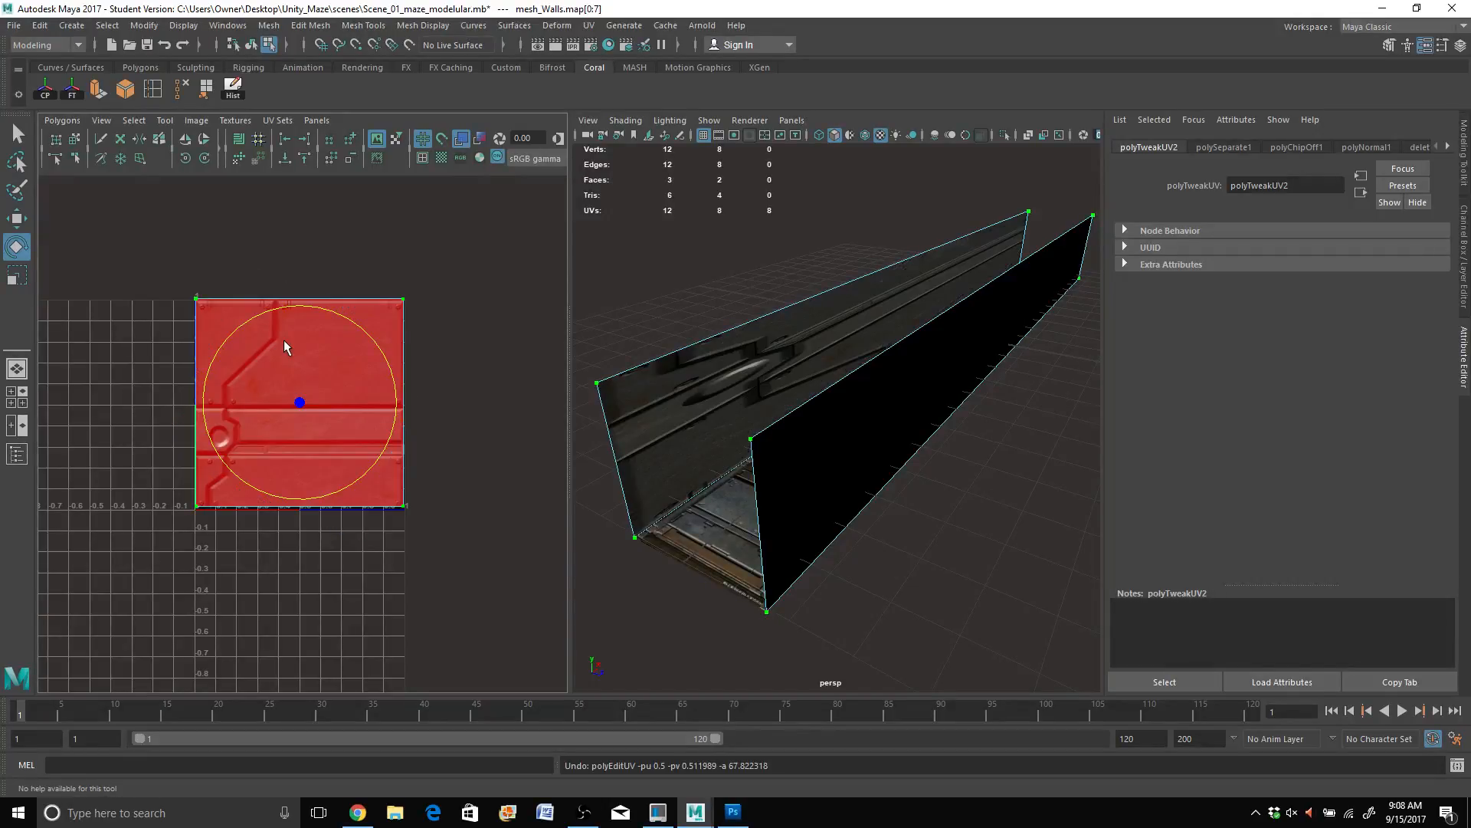
Step: Rotate the wall UVs counterclockwise by two 45-degree increments and move them up to cover the texture tile
{"action": "left_click", "coordinate": [185, 159]}
{"action": "left_click", "coordinate": [185, 159]}
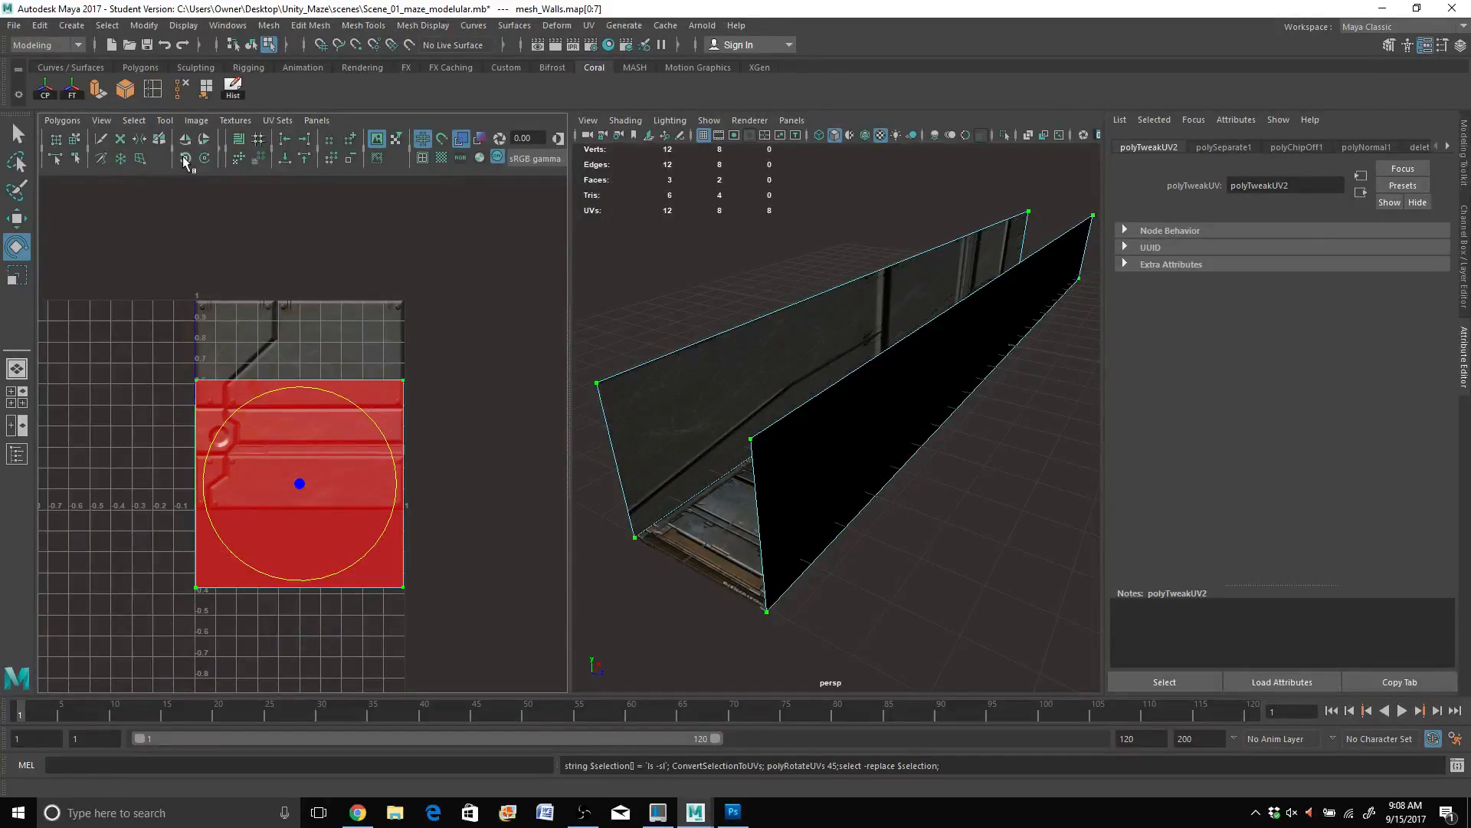
{"action": "key", "text": "w"}
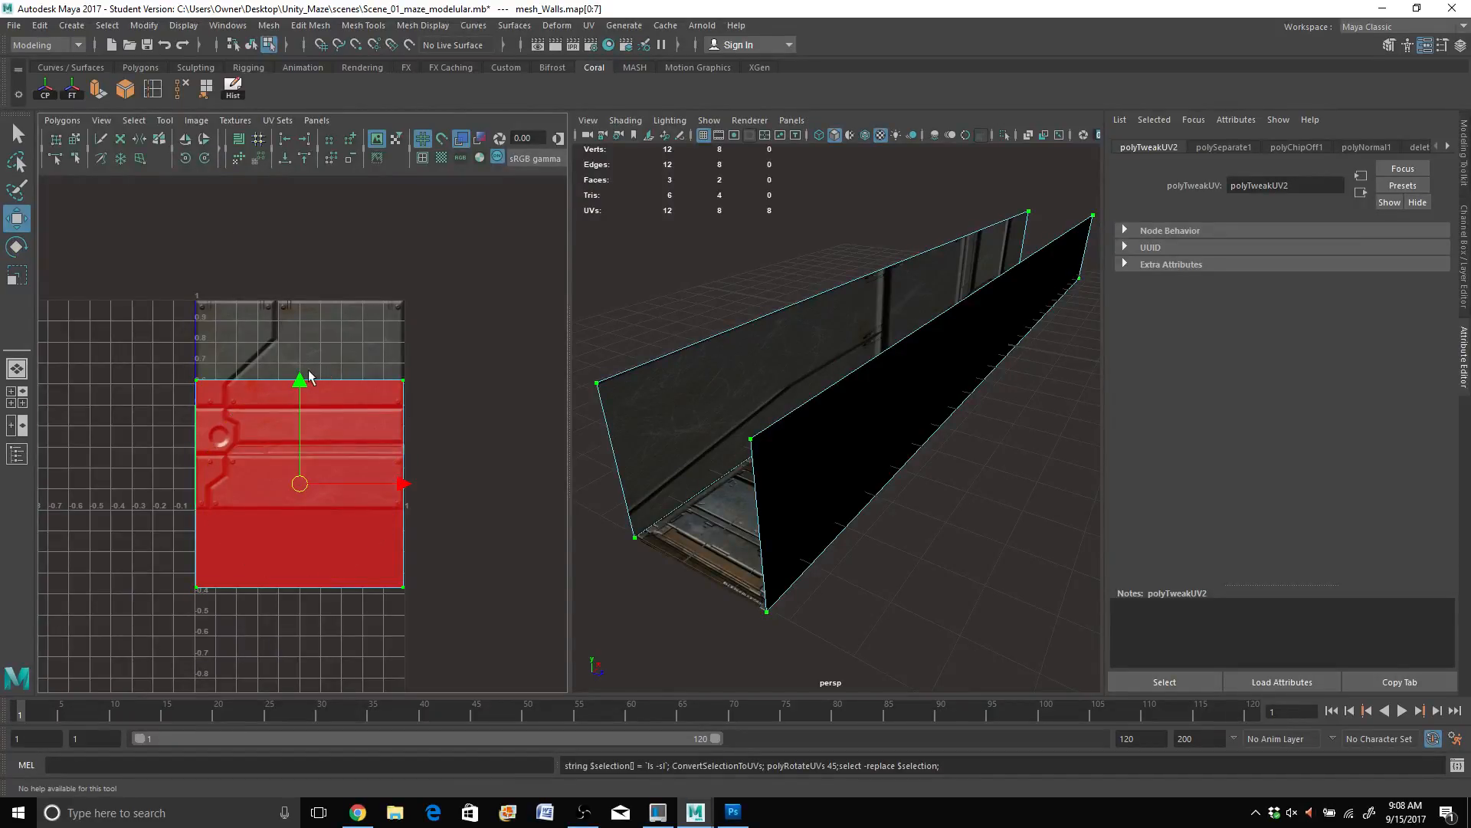
{"action": "left_click_drag", "start_coordinate": [301, 387], "coordinate": [300, 304]}
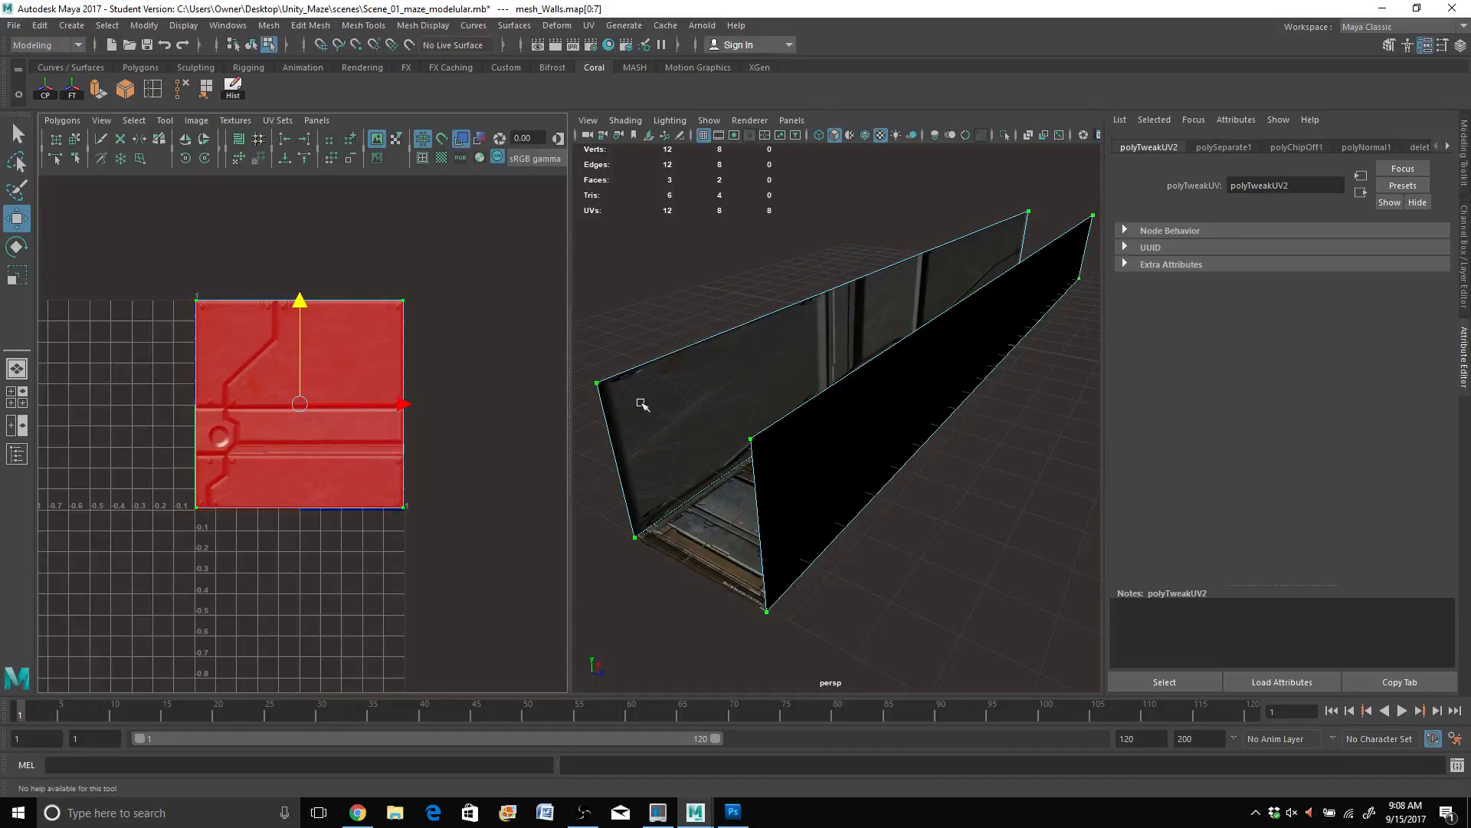
Step: Scale the wall UVs slightly in height to fit the texture tile, and rotate them by two more 45-degree increments
{"action": "key", "text": "r"}
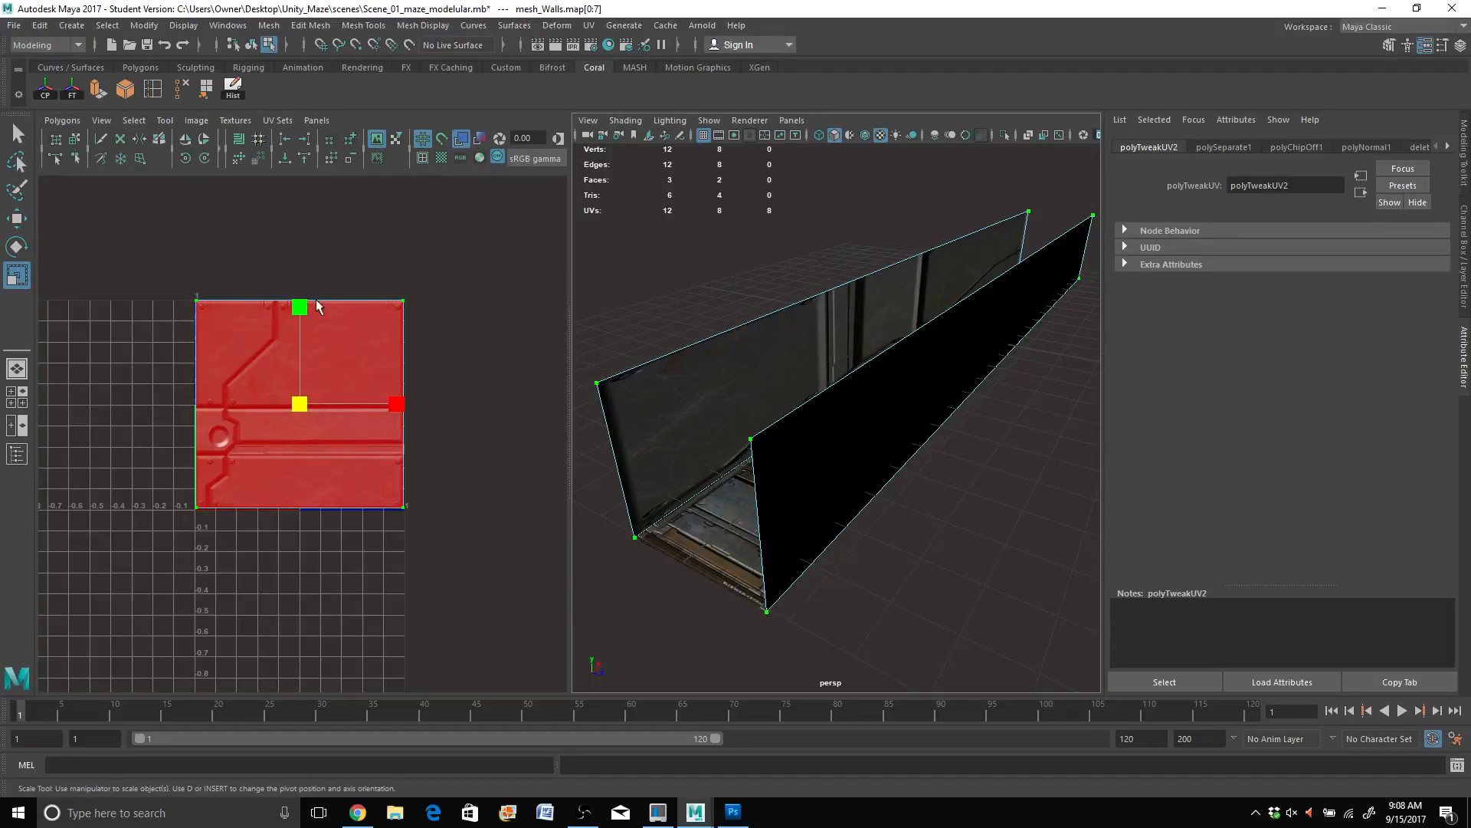
{"action": "mouse_move", "coordinate": [303, 313]}
{"action": "left_mouse_down"}
{"action": "mouse_move", "coordinate": [337, 138]}
{"action": "mouse_move", "coordinate": [291, 310]}
{"action": "left_mouse_up"}
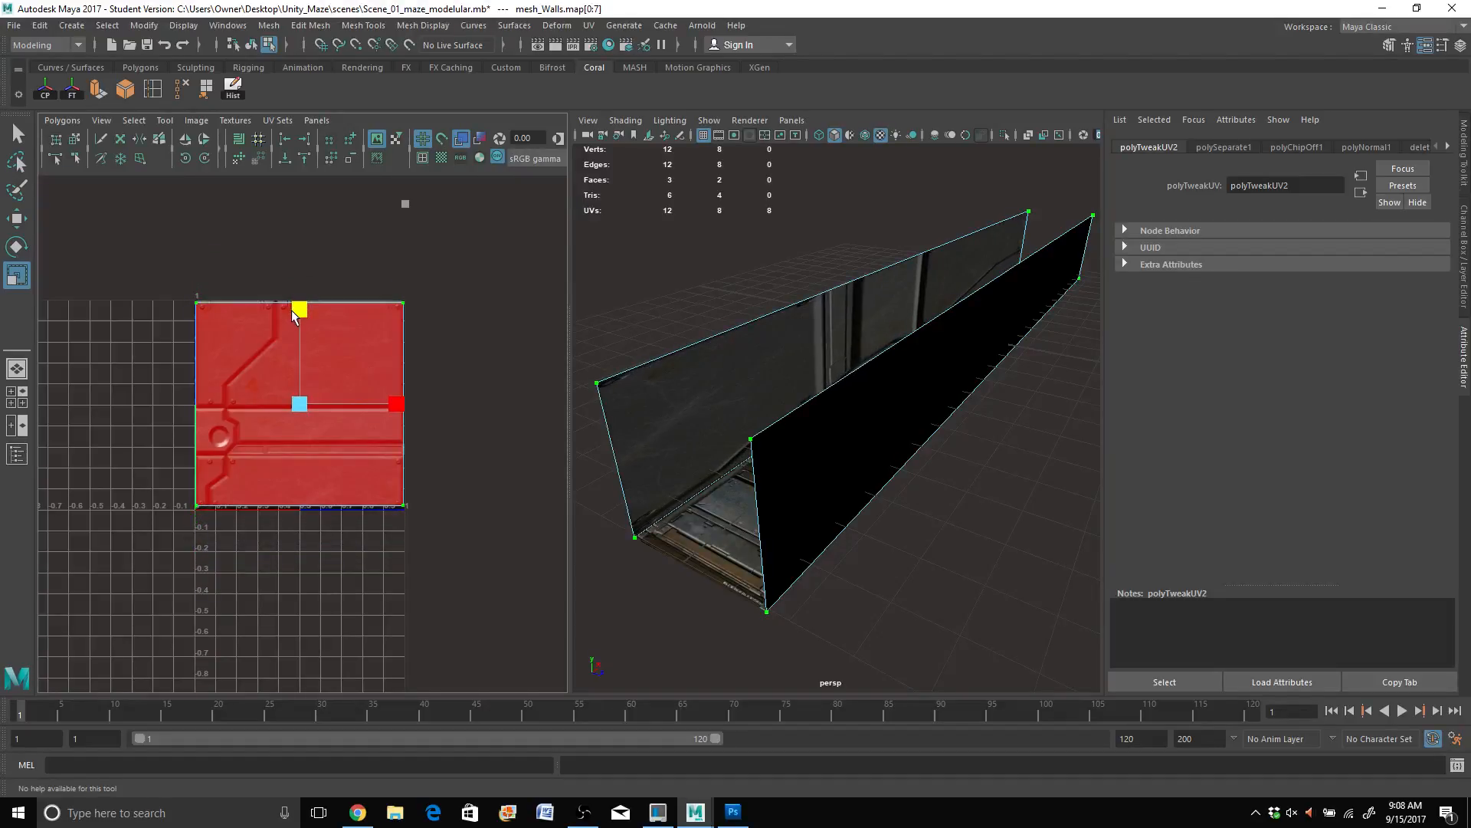
{"action": "left_click", "coordinate": [188, 160]}
{"action": "left_click", "coordinate": [189, 161]}
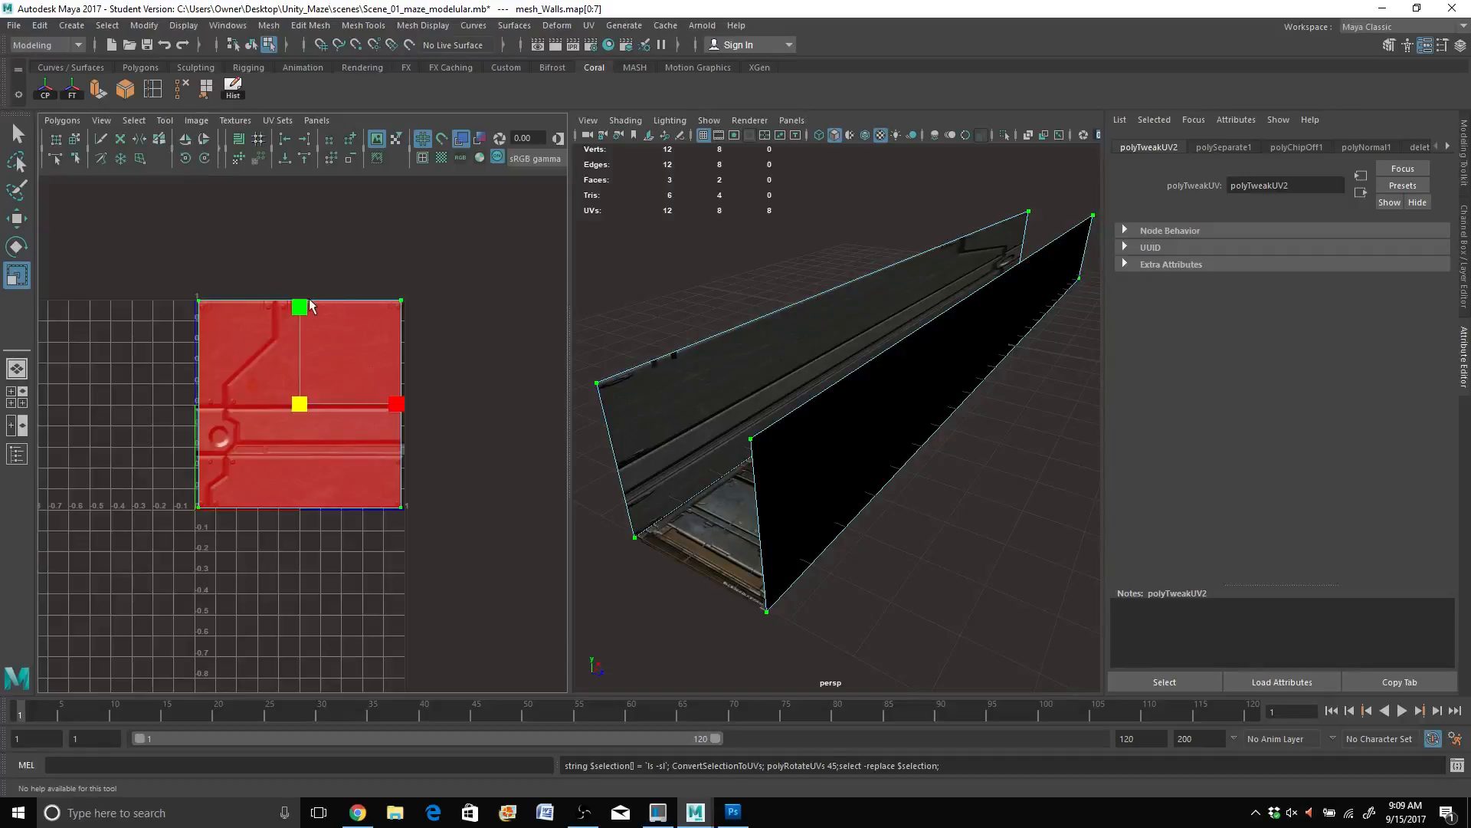
Step: Stretch the wall UVs horizontally well beyond the texture tile so the panel pattern repeats along the corridor walls
{"action": "left_click_drag", "start_coordinate": [301, 306], "coordinate": [302, 190]}
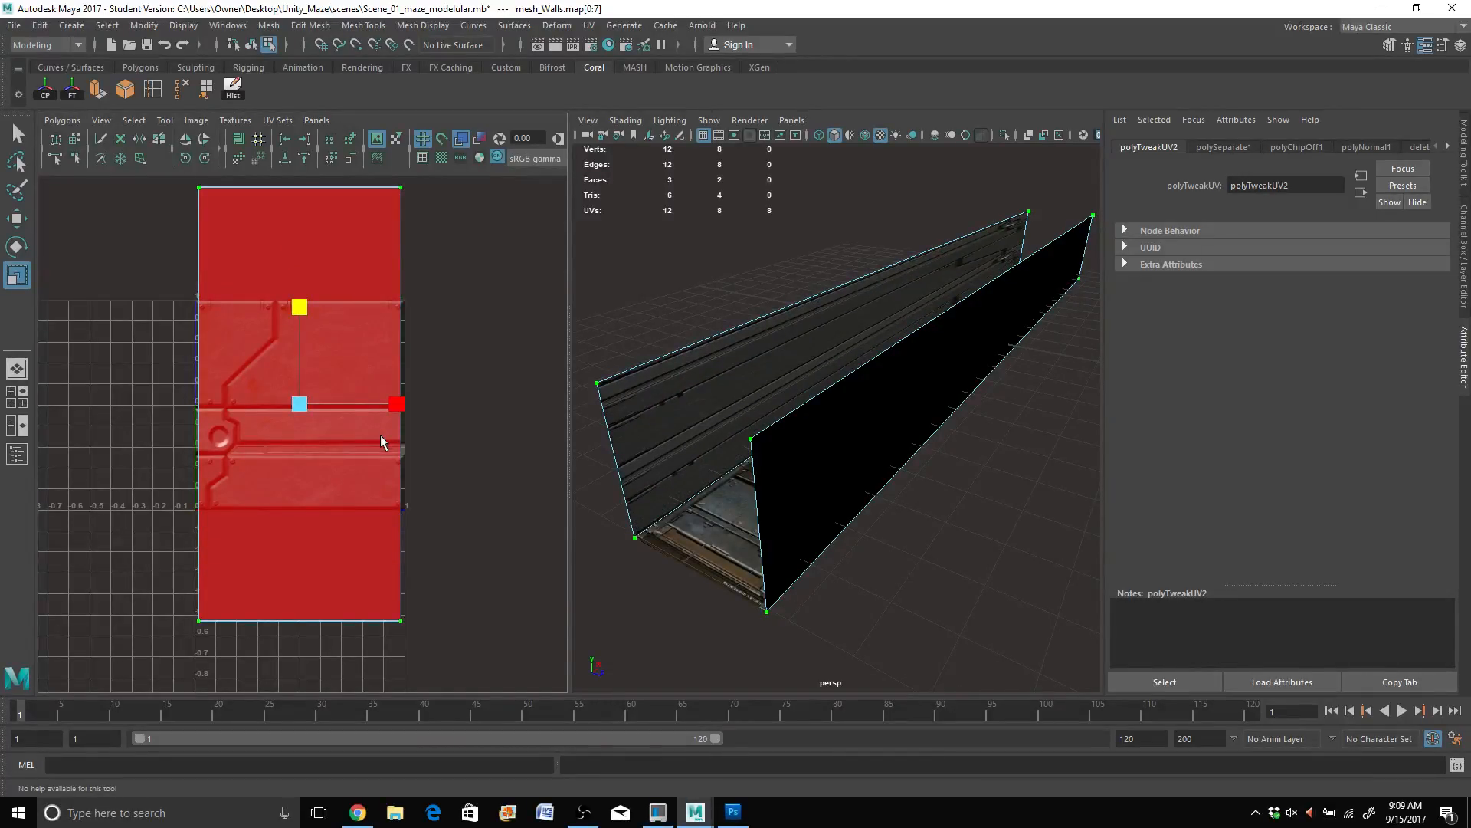
{"action": "key", "text": "ctrl+z"}
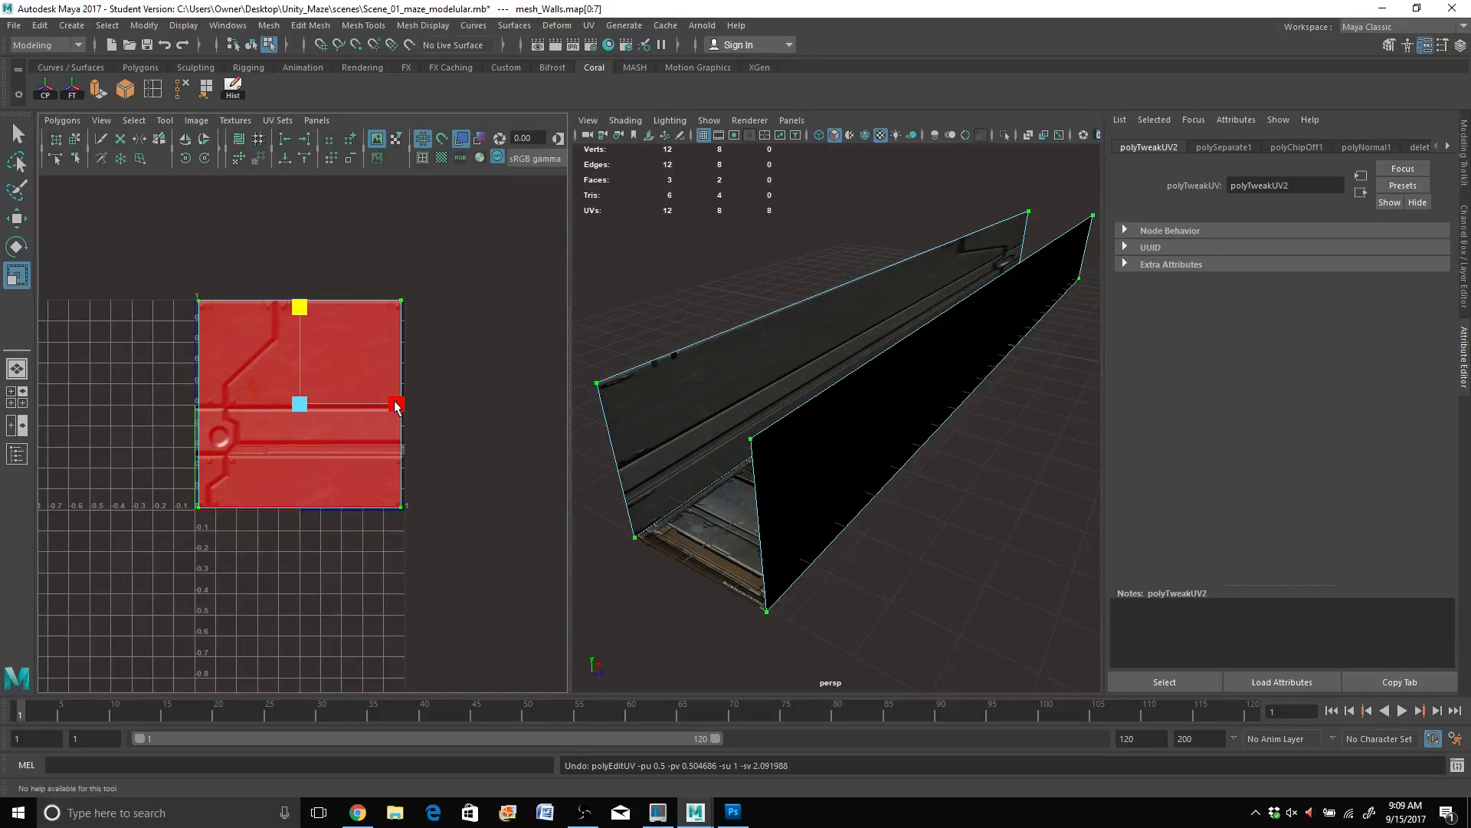
{"action": "left_click_drag", "start_coordinate": [397, 404], "coordinate": [1037, 341]}
{"action": "left_click_drag", "start_coordinate": [799, 436], "coordinate": [843, 483], "text": "alt"}
{"action": "scroll", "coordinate": [812, 437], "scroll_direction": "up", "scroll_amount": 7}
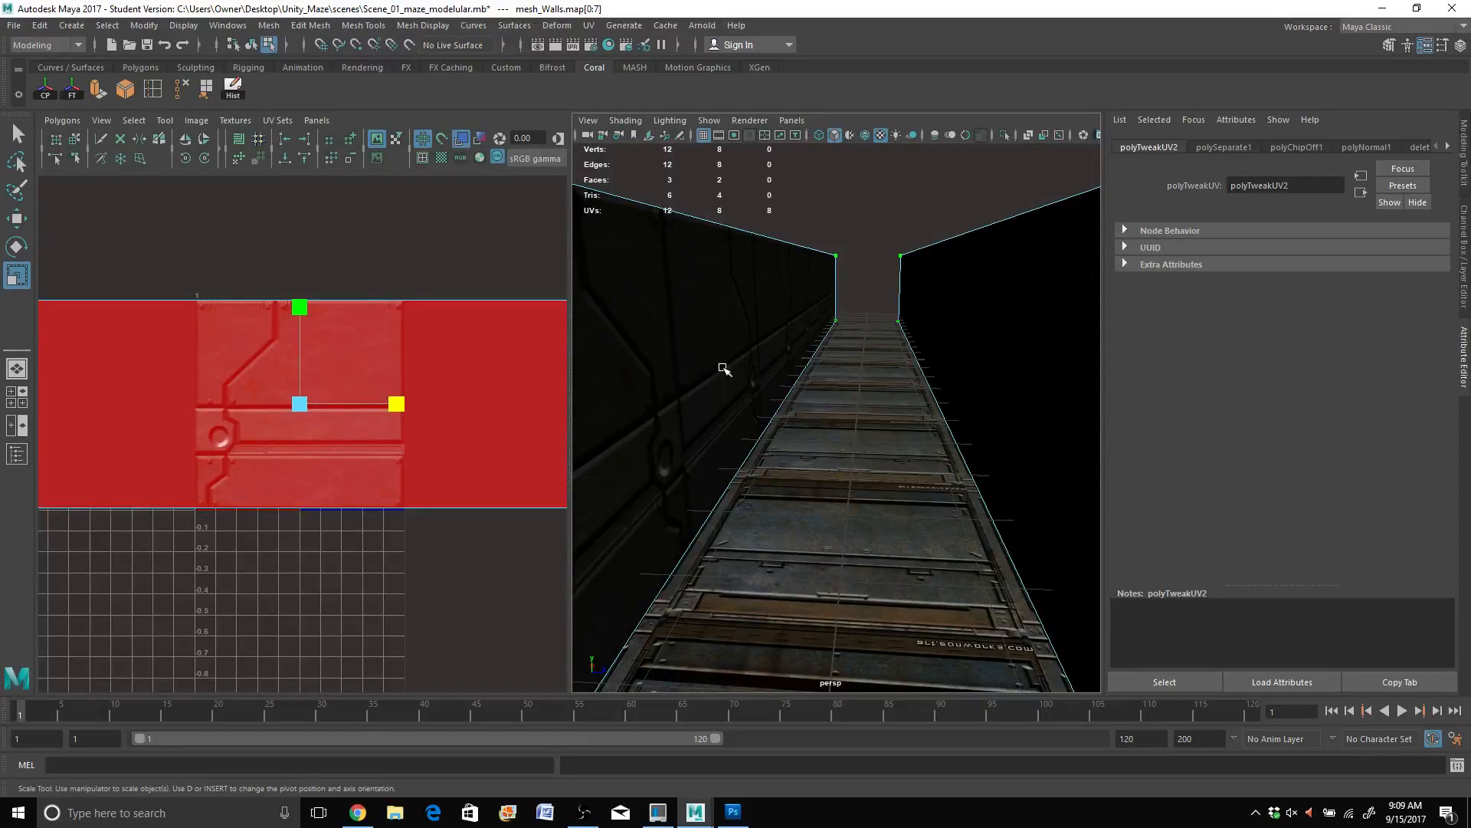
Step: Maximize the perspective view with nothing selected and hide its grid to inspect the textured corridor
{"action": "left_click", "coordinate": [893, 204]}
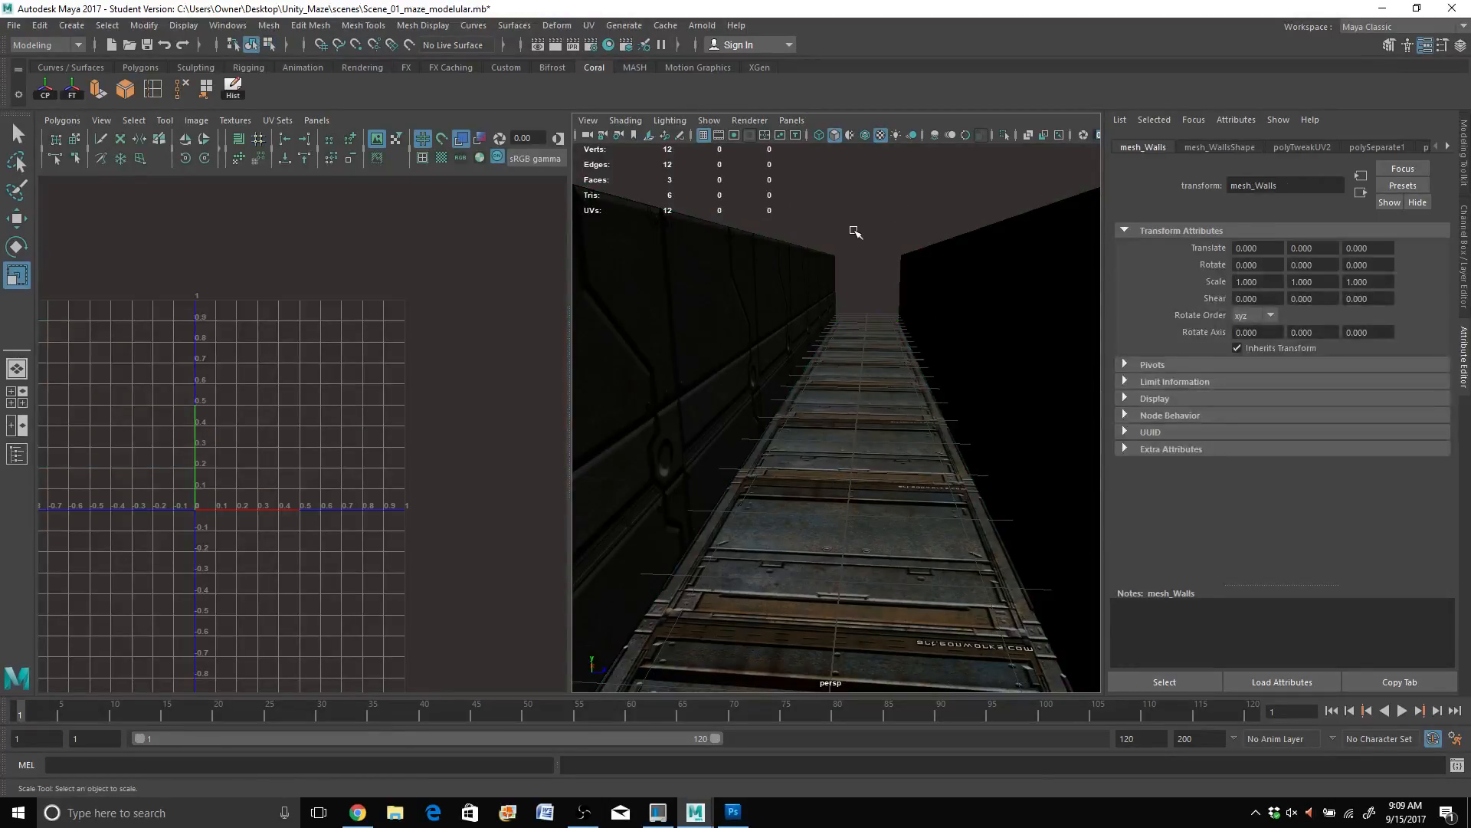
{"action": "key", "text": "space"}
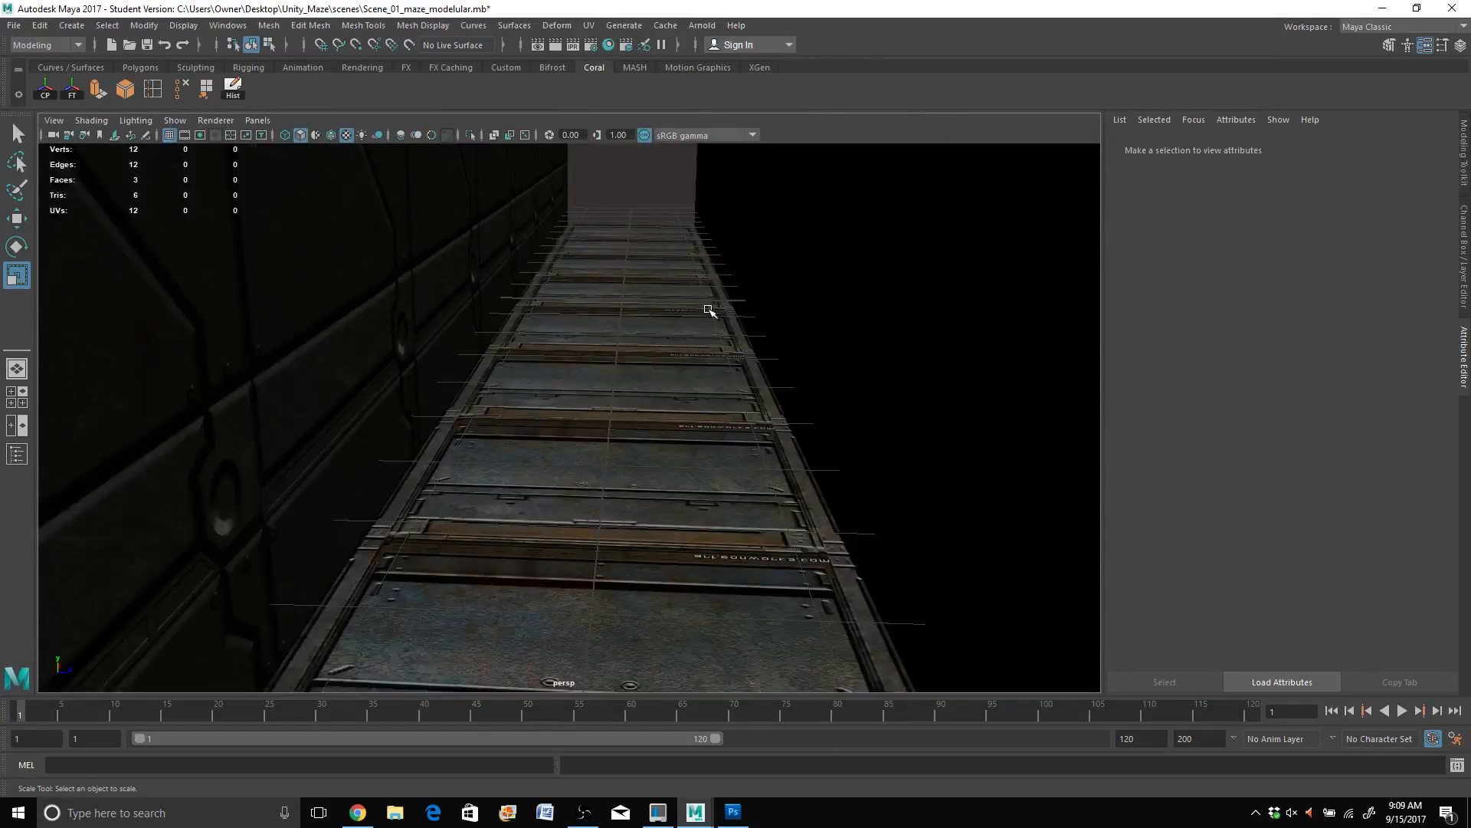
{"action": "left_click_drag", "start_coordinate": [708, 310], "coordinate": [598, 335], "text": "alt"}
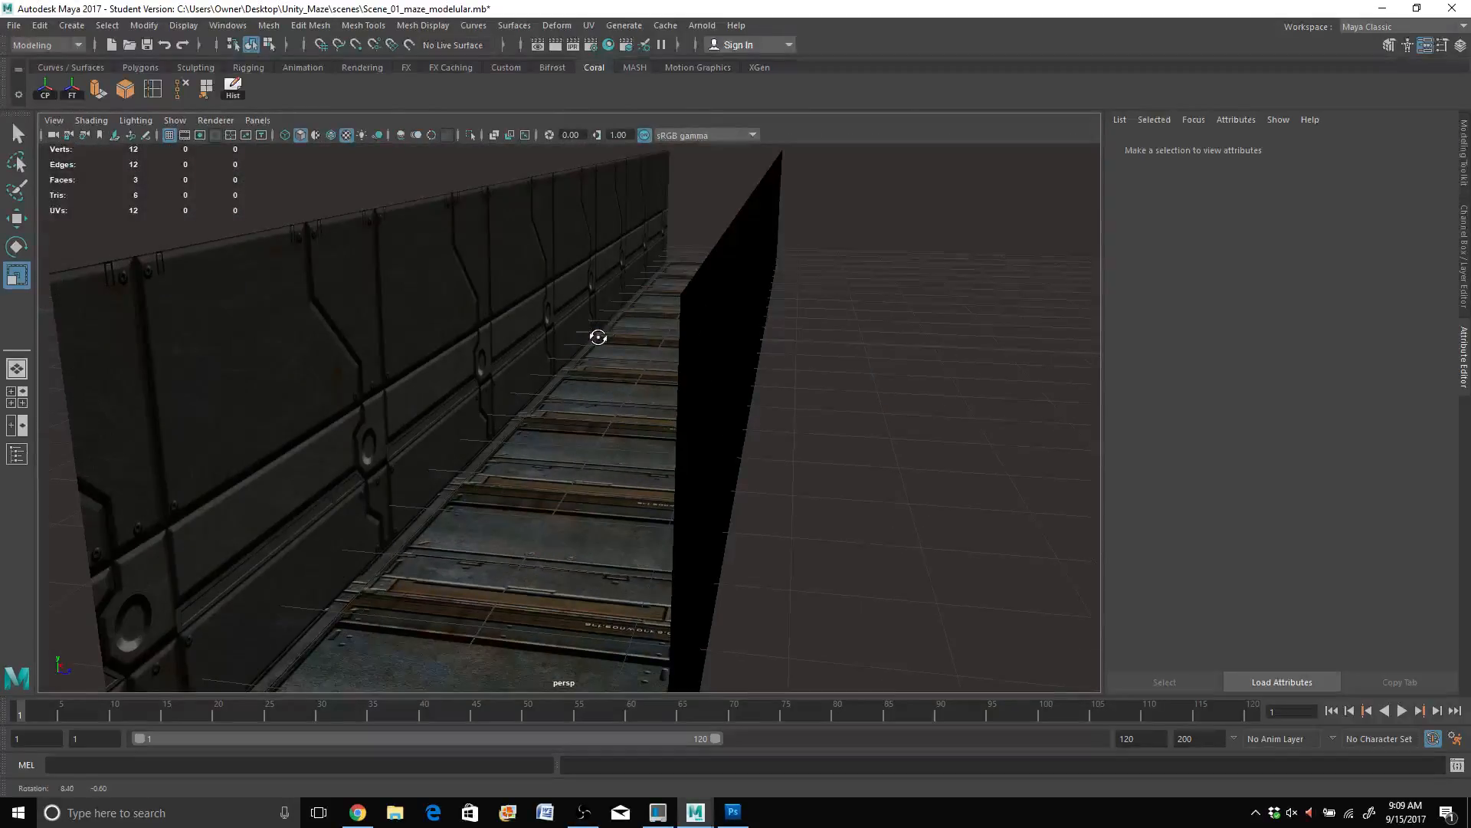
{"action": "left_click", "coordinate": [171, 123]}
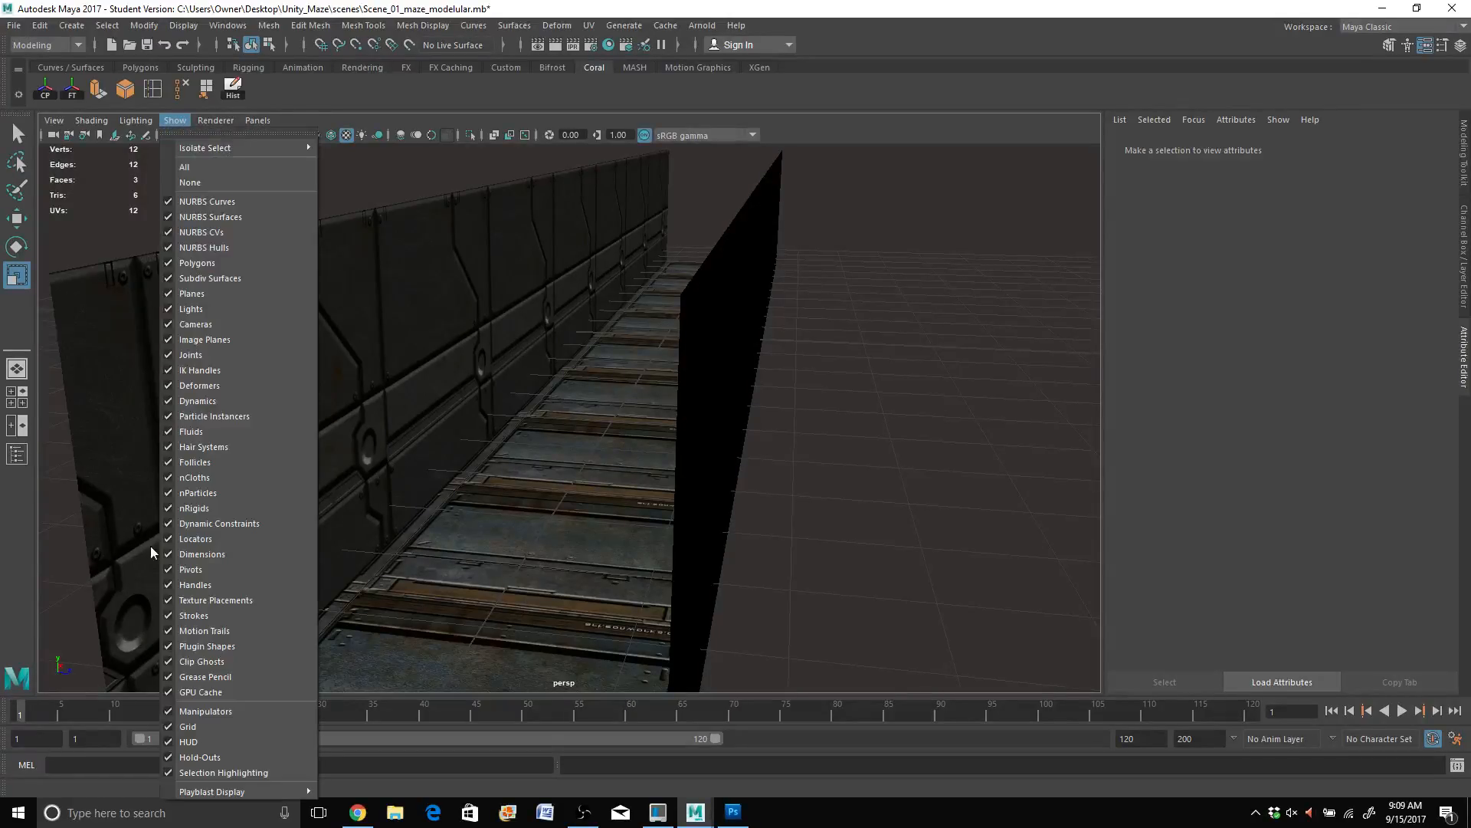
{"action": "left_click", "coordinate": [200, 724]}
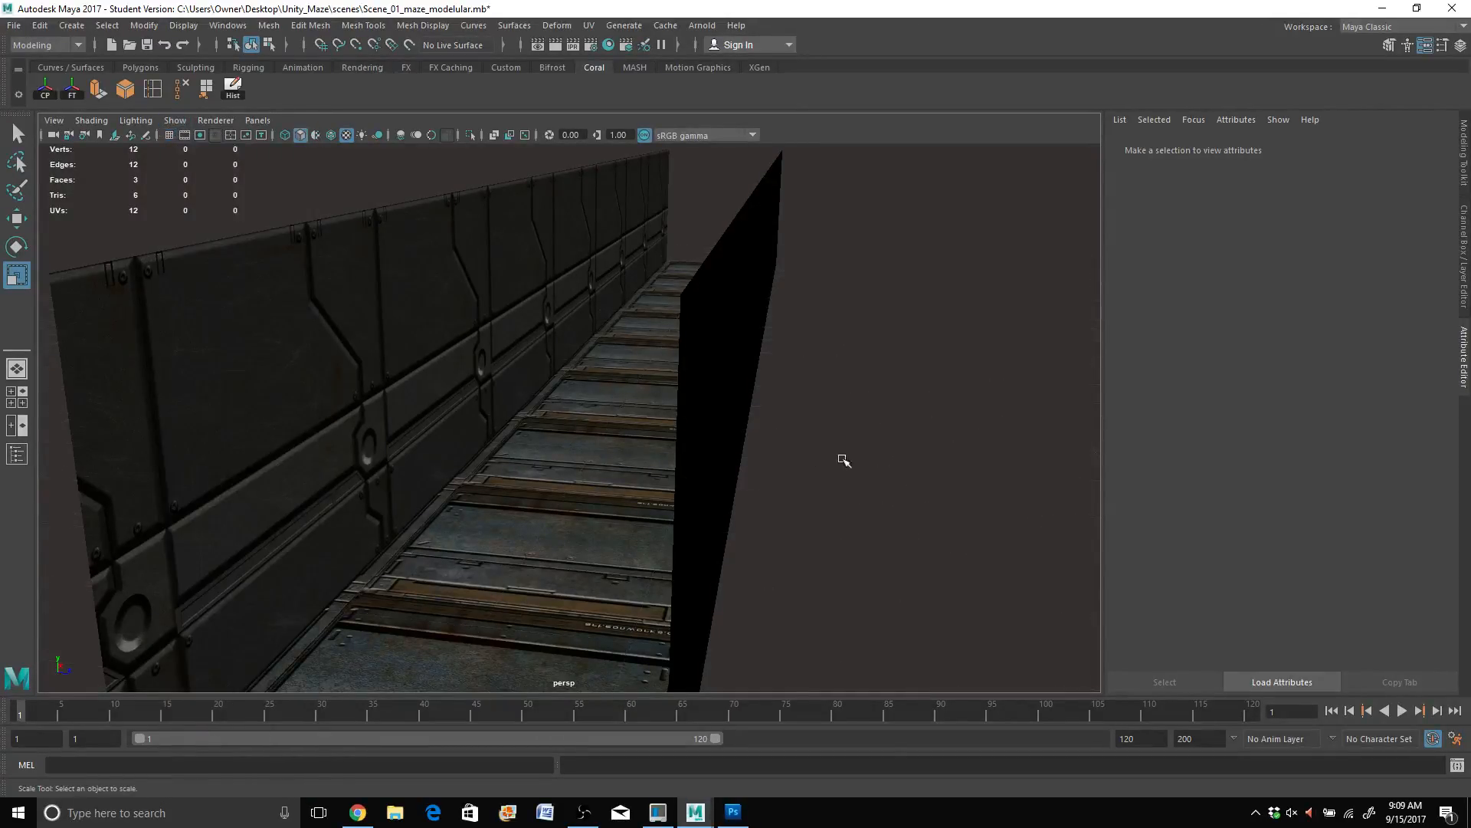
{"action": "left_click_drag", "start_coordinate": [843, 460], "coordinate": [646, 451], "text": "alt"}
{"action": "scroll", "coordinate": [256, 366], "scroll_direction": "down", "scroll_amount": 4}
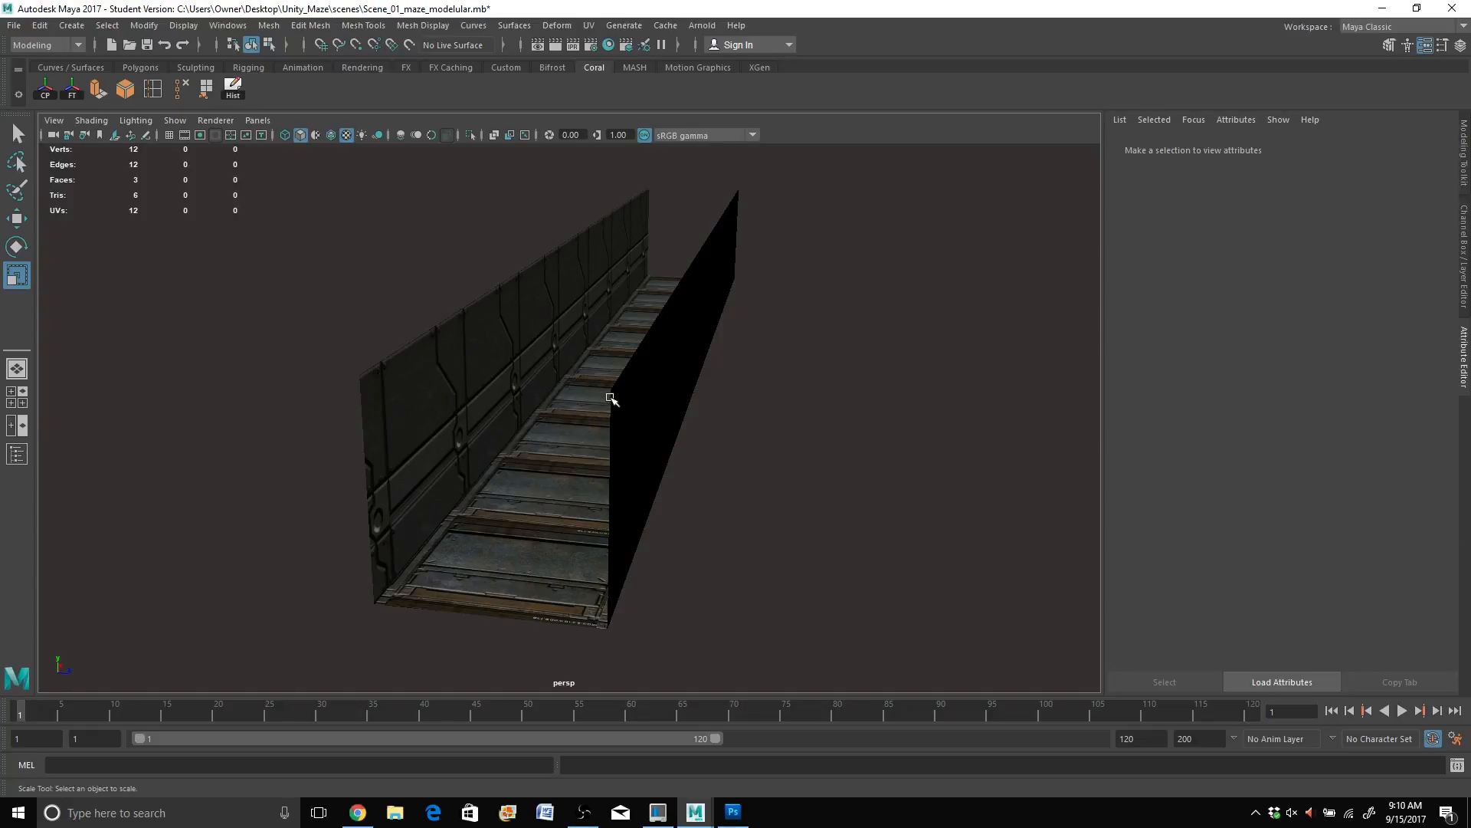
Step: Duplicate the floor mesh and raise the copy about 0.987 units to the top of the walls as a ceiling
{"action": "scroll", "coordinate": [607, 398], "scroll_direction": "up", "scroll_amount": 3}
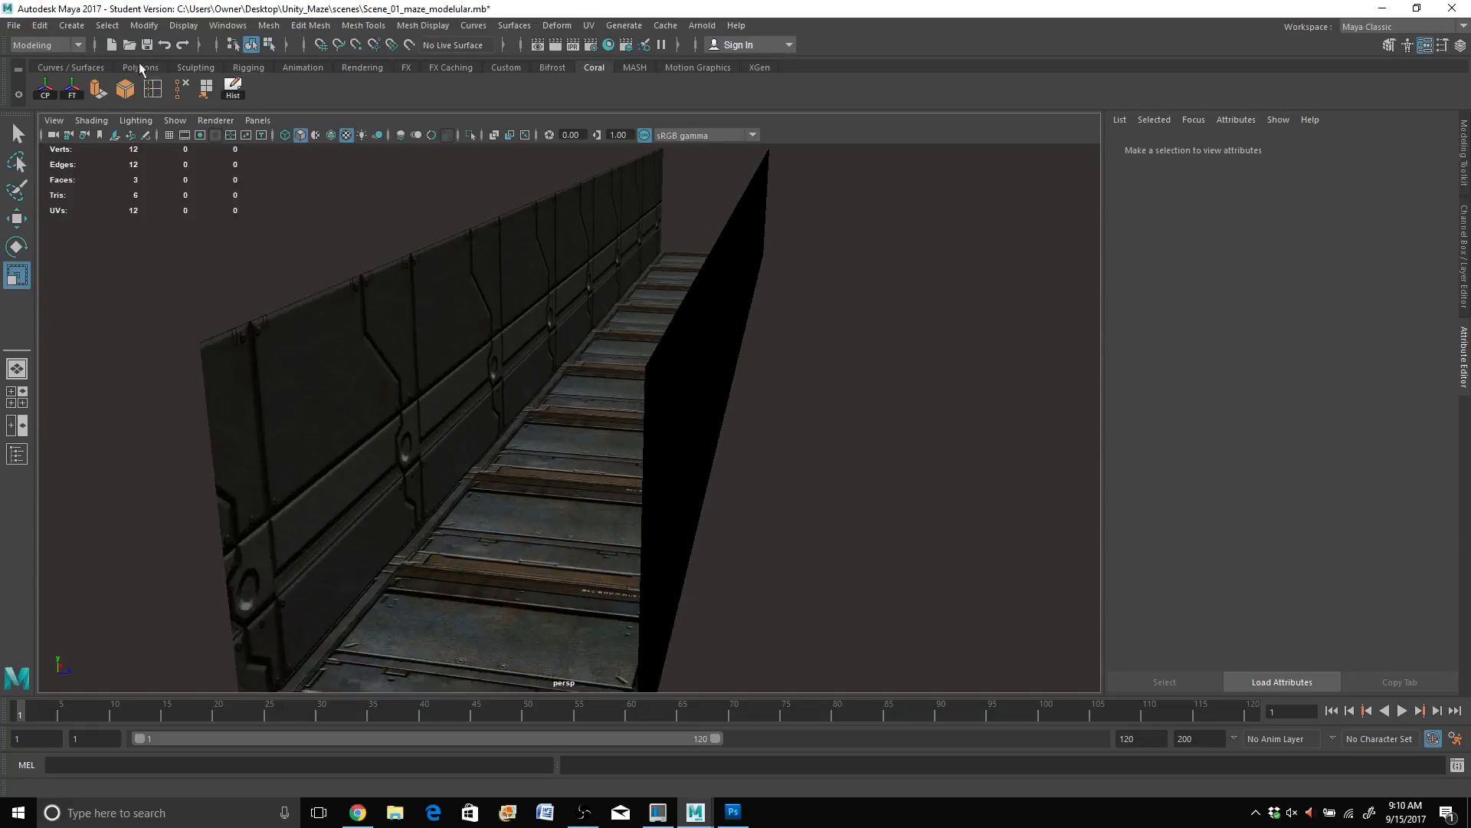
{"action": "left_click", "coordinate": [75, 25]}
{"action": "left_click", "coordinate": [77, 26]}
{"action": "left_click", "coordinate": [525, 499]}
{"action": "key", "text": "f"}
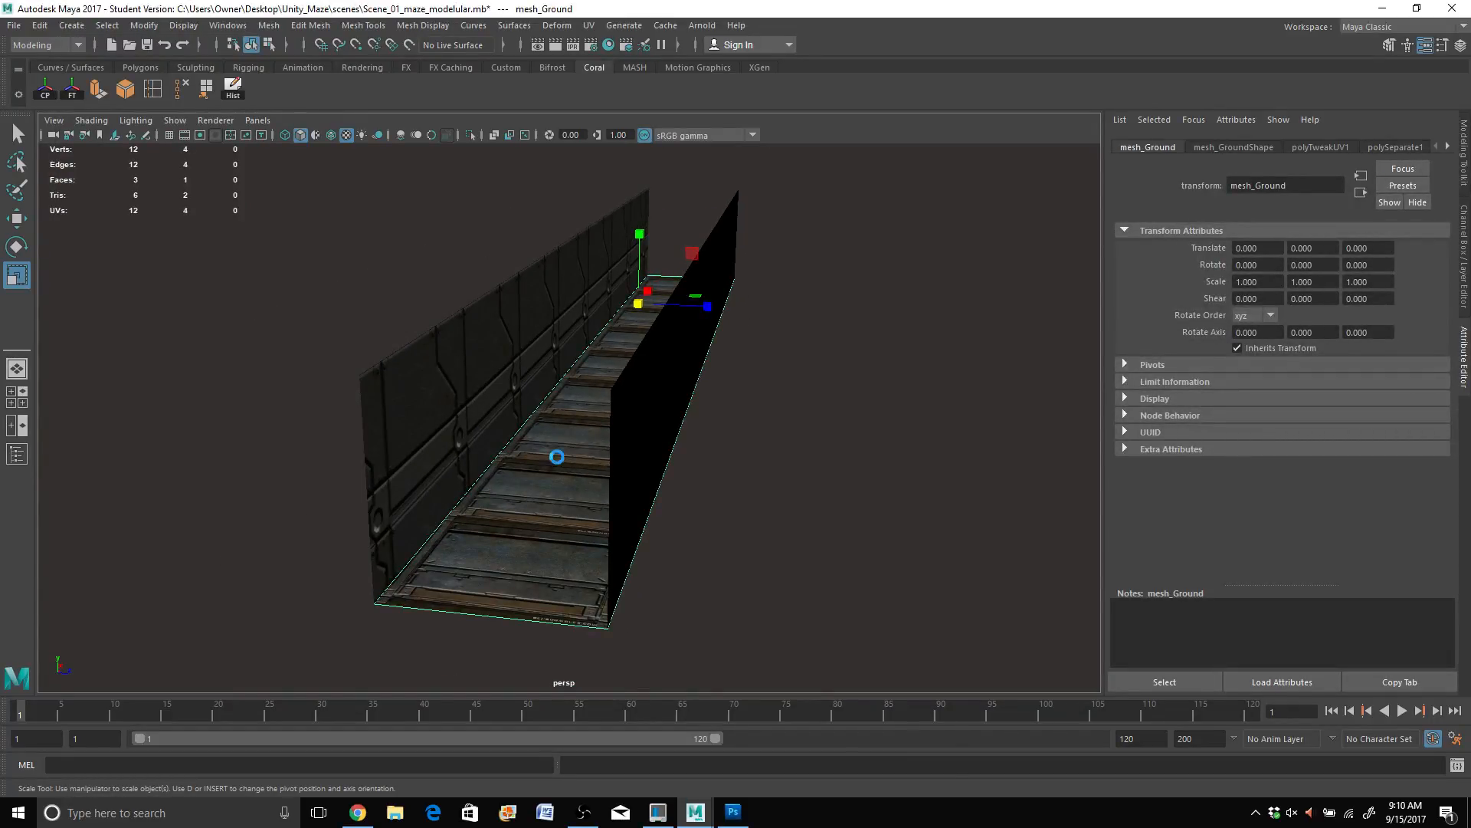
{"action": "key", "text": "ctrl+d"}
{"action": "key", "text": "w"}
{"action": "left_click_drag", "start_coordinate": [644, 225], "coordinate": [625, 87]}
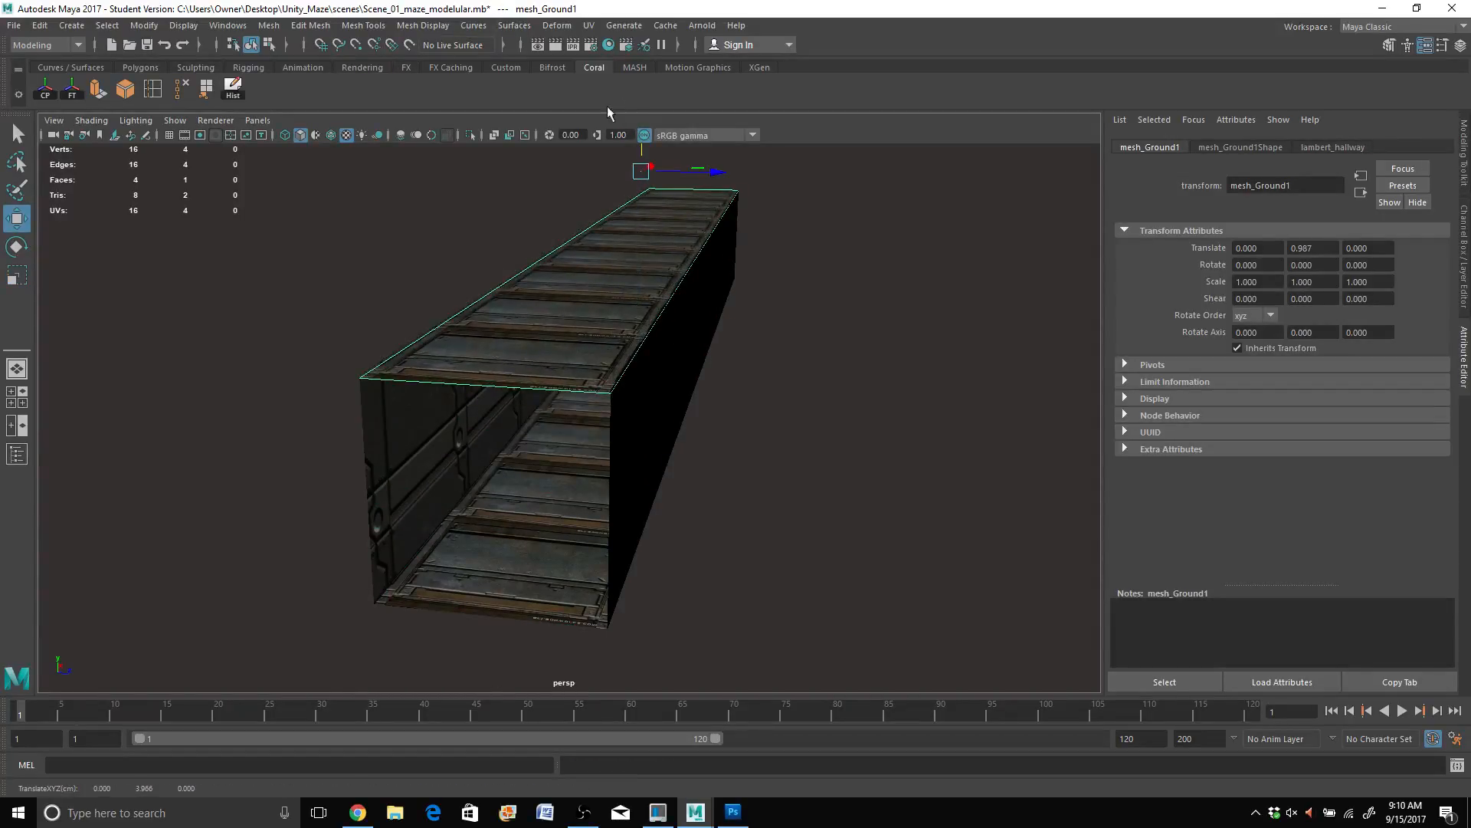
Step: Insert two lengthwise edge loops in the ceiling, dividing it into a centre strip and two side strips
{"action": "scroll", "coordinate": [575, 406], "scroll_direction": "up", "scroll_amount": 3}
{"action": "mouse_move", "coordinate": [598, 367]}
{"action": "left_mouse_down", "text": "alt"}
{"action": "mouse_move", "coordinate": [600, 348]}
{"action": "mouse_move", "coordinate": [598, 384]}
{"action": "left_mouse_up", "text": "alt"}
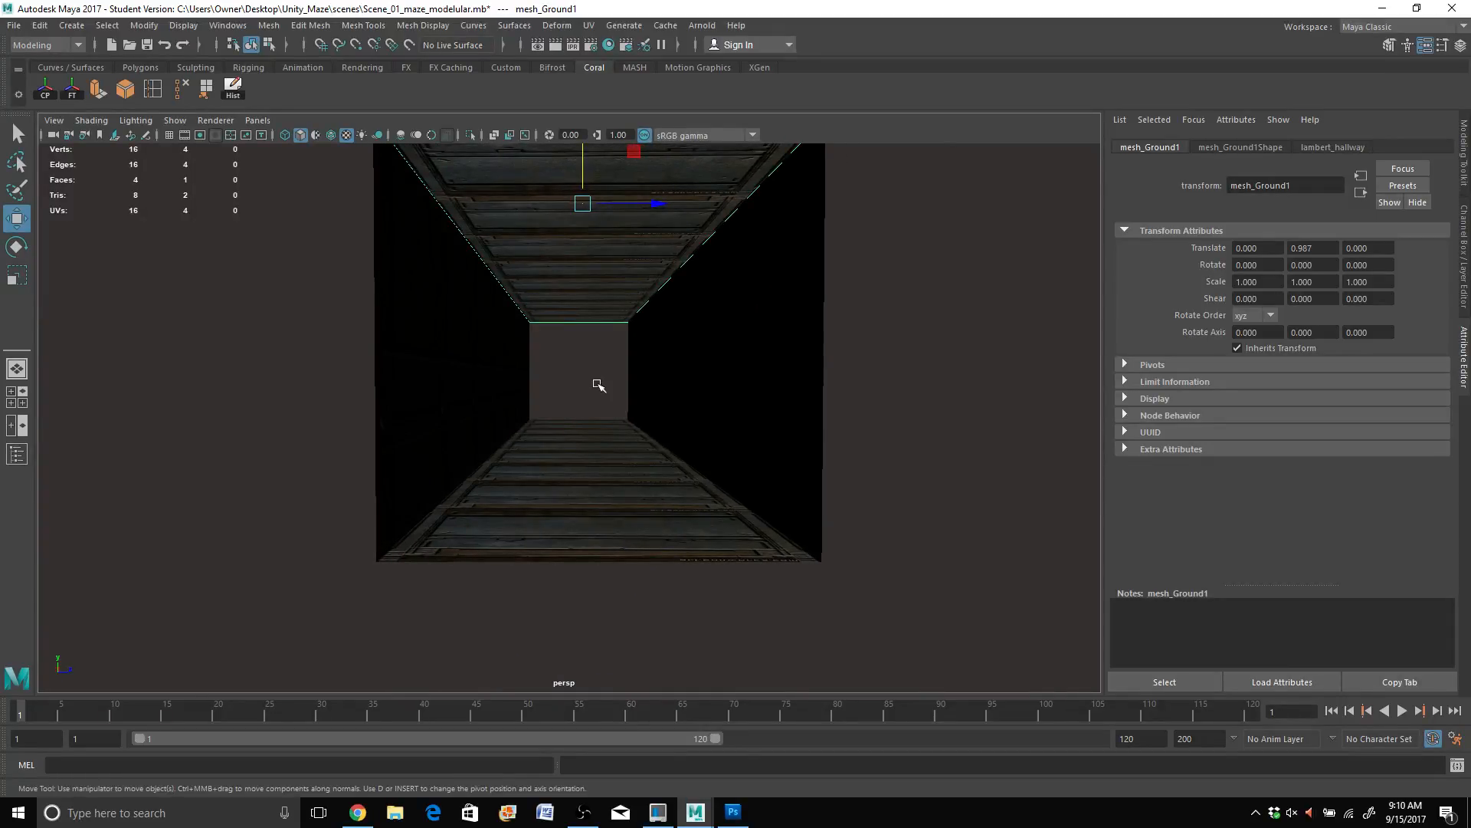
{"action": "scroll", "coordinate": [598, 384], "scroll_direction": "up", "scroll_amount": 2}
{"action": "middle_click_drag", "start_coordinate": [587, 414], "coordinate": [581, 494], "text": "alt"}
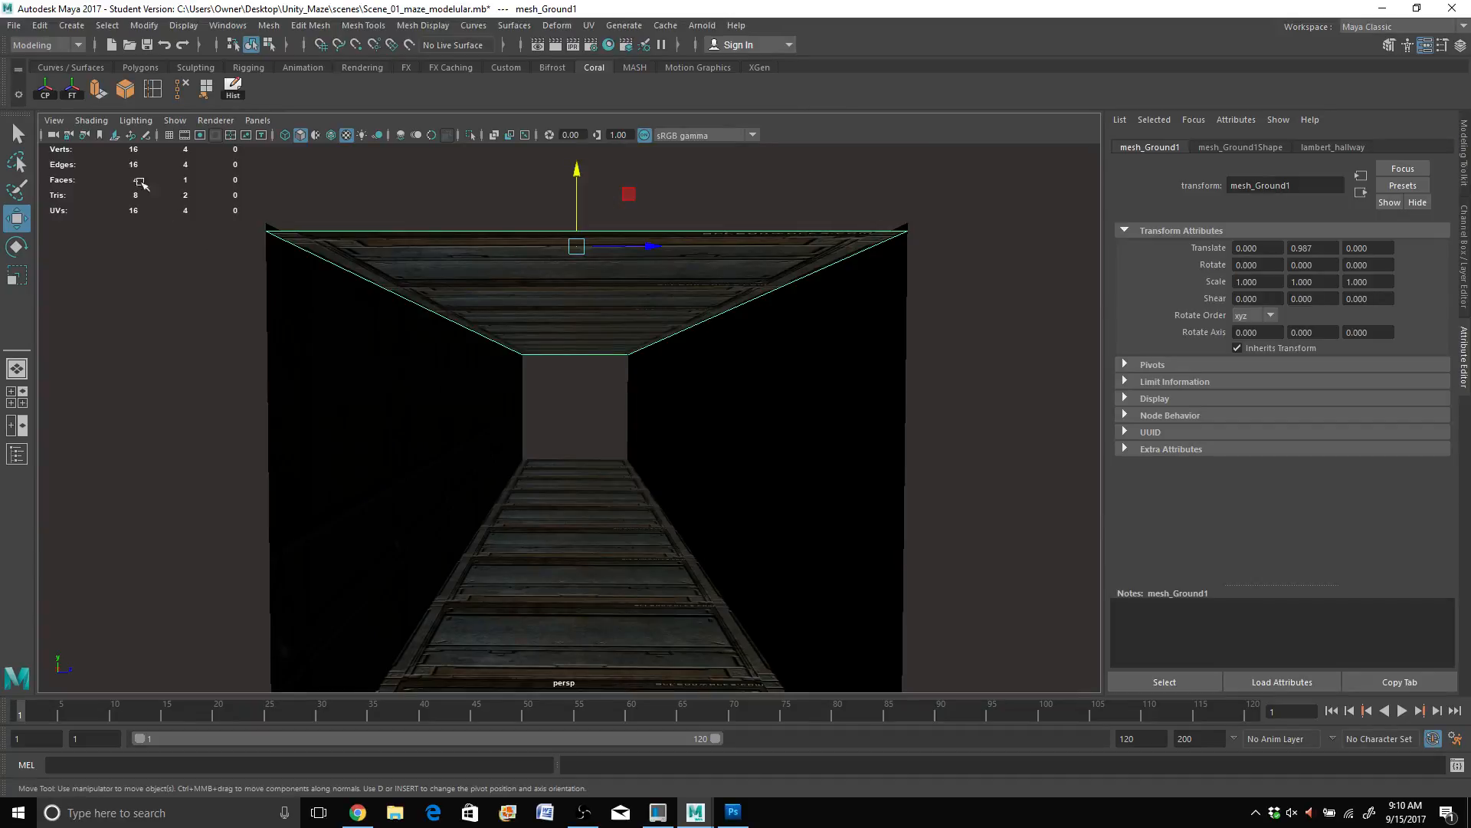
{"action": "left_click", "coordinate": [158, 91]}
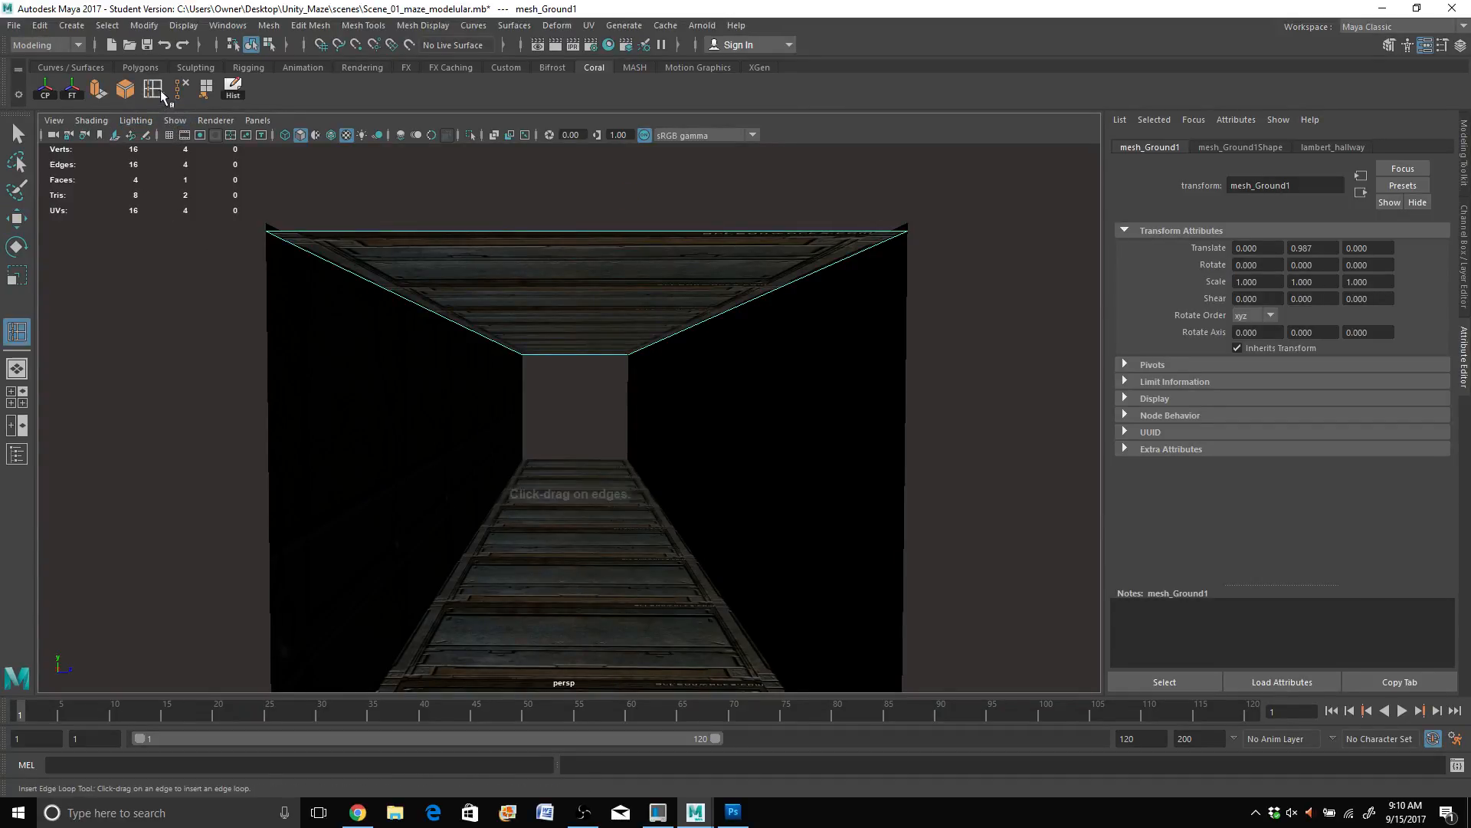
{"action": "left_click", "coordinate": [469, 233]}
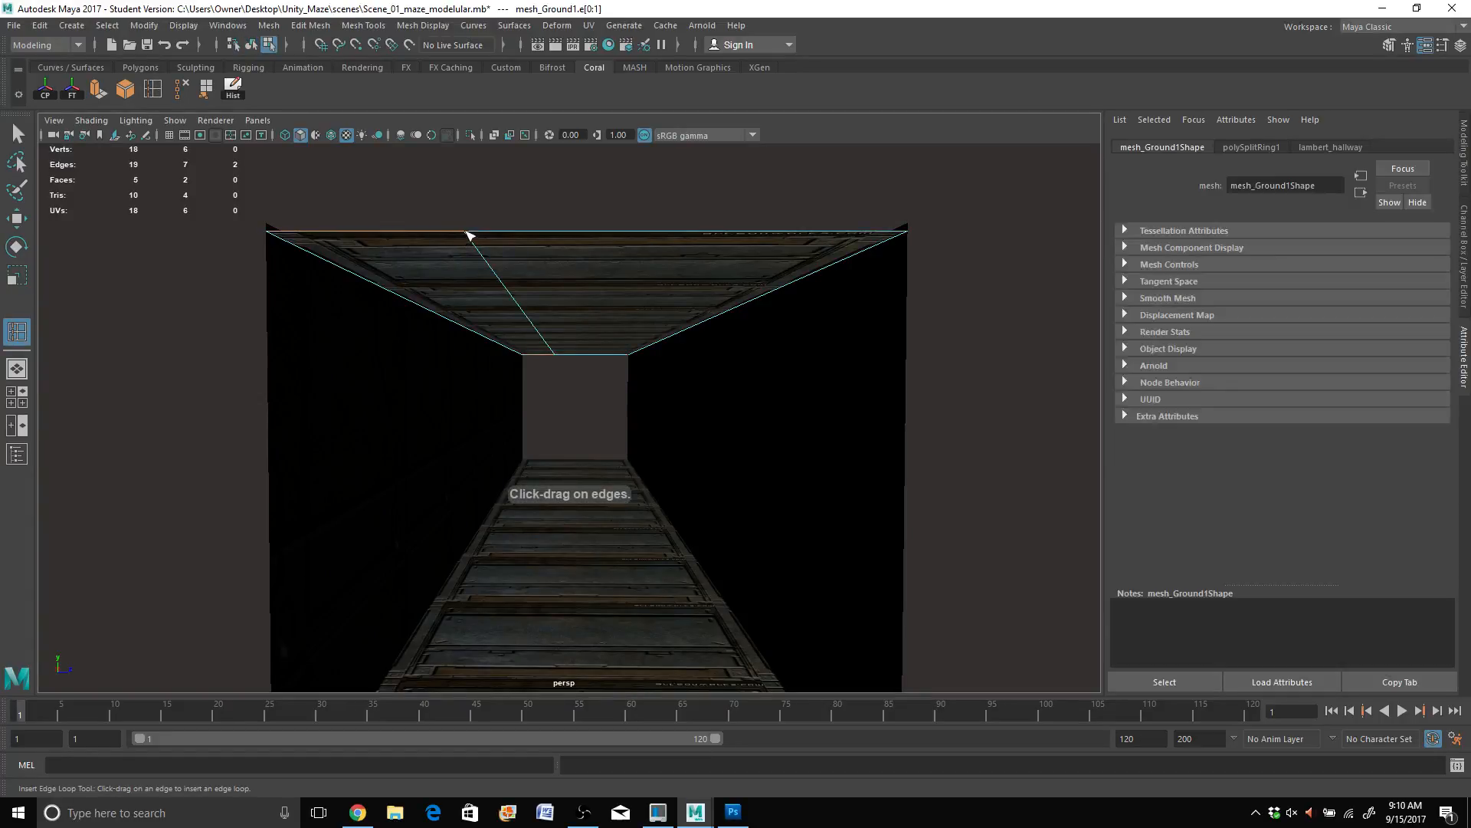
{"action": "left_click", "coordinate": [716, 234]}
Step: Extrude the ceiling's centre strip upward by about 0.589 to form a raised channel along the corridor
{"action": "left_click_drag", "start_coordinate": [639, 289], "coordinate": [633, 274], "text": "alt"}
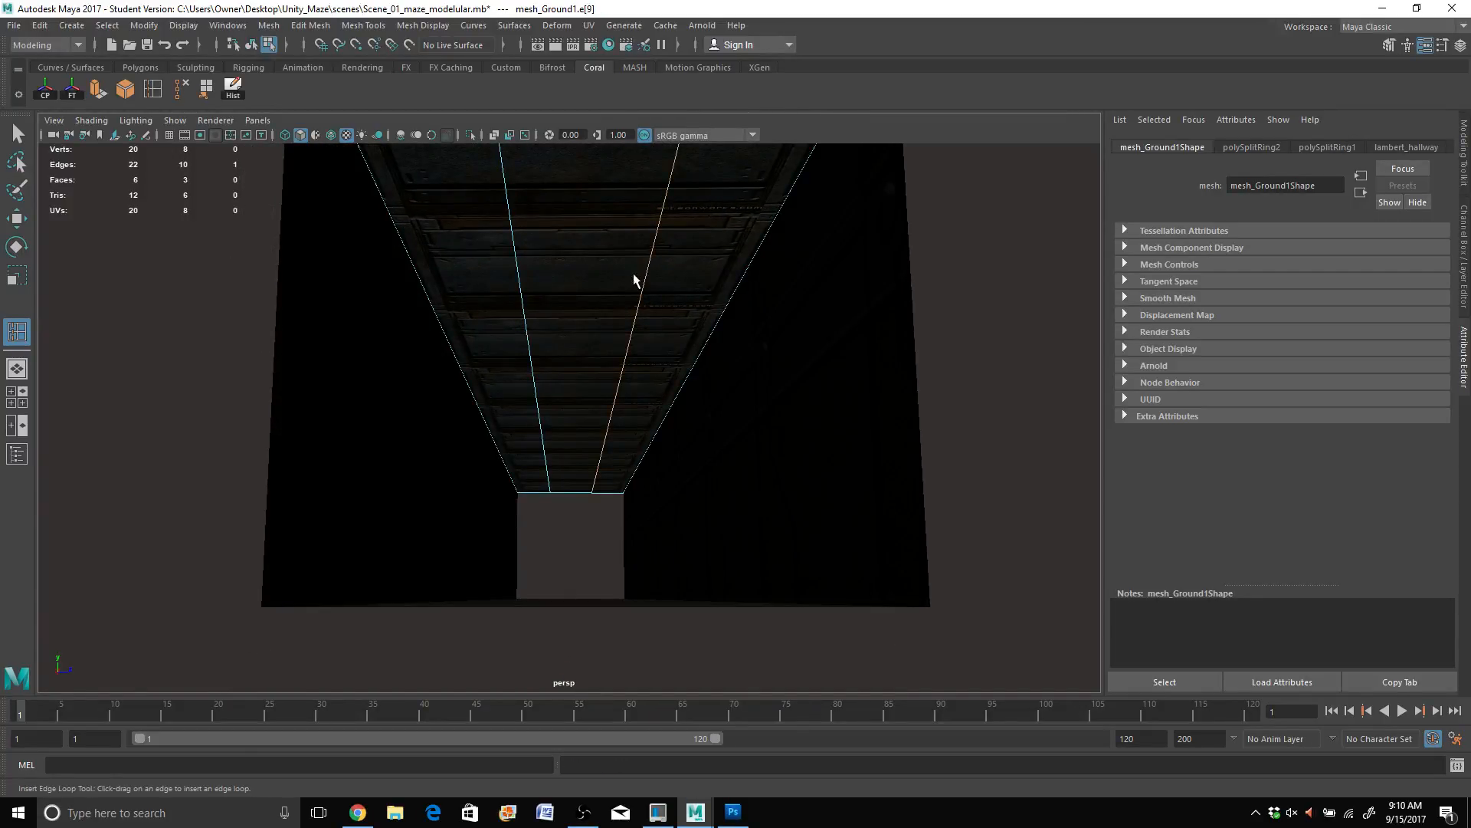
{"action": "key", "text": "q"}
{"action": "right_click_drag", "start_coordinate": [608, 250], "coordinate": [608, 296]}
{"action": "left_click", "coordinate": [692, 284]}
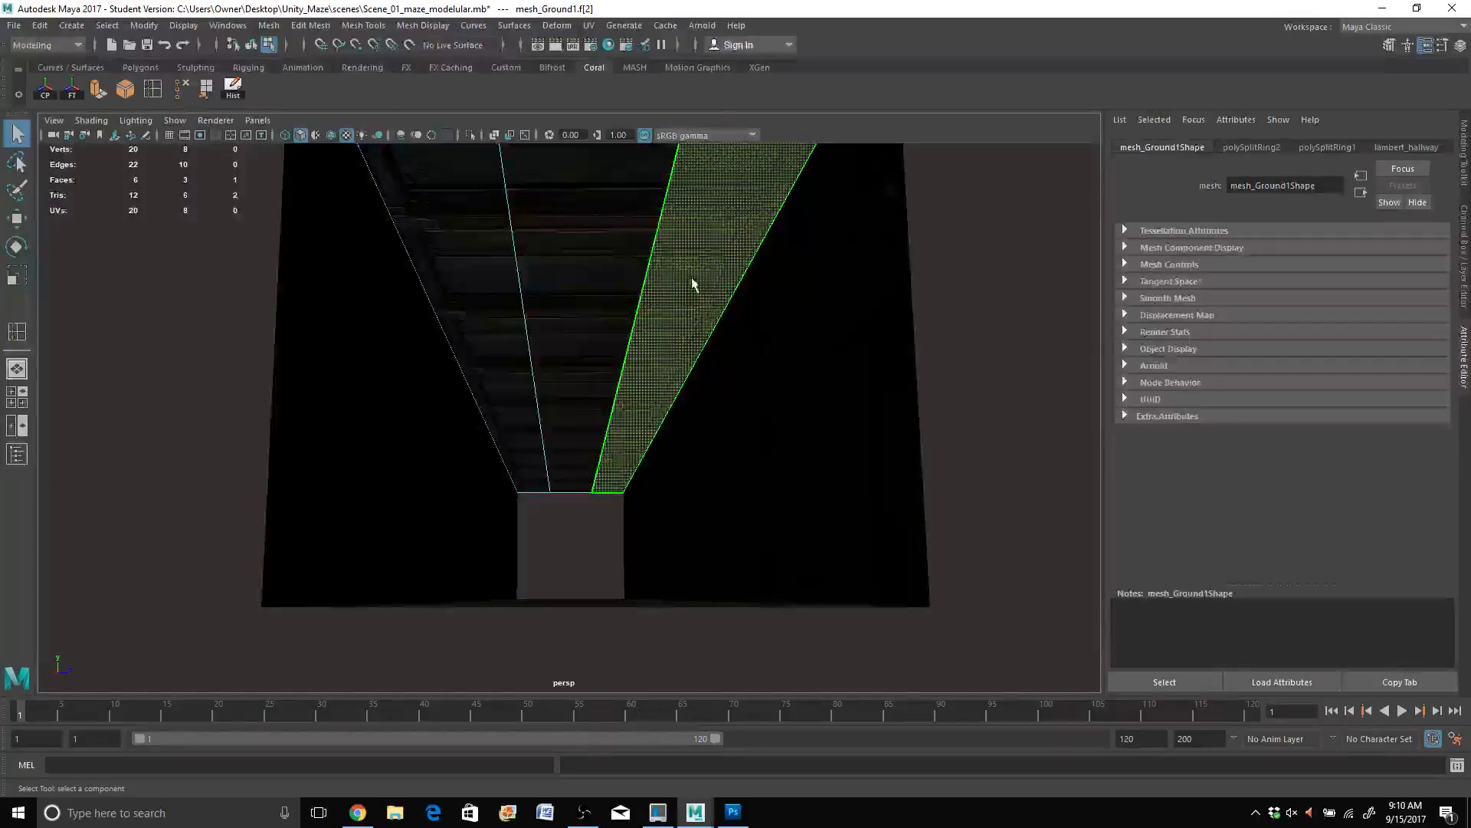
{"action": "left_click", "coordinate": [615, 299]}
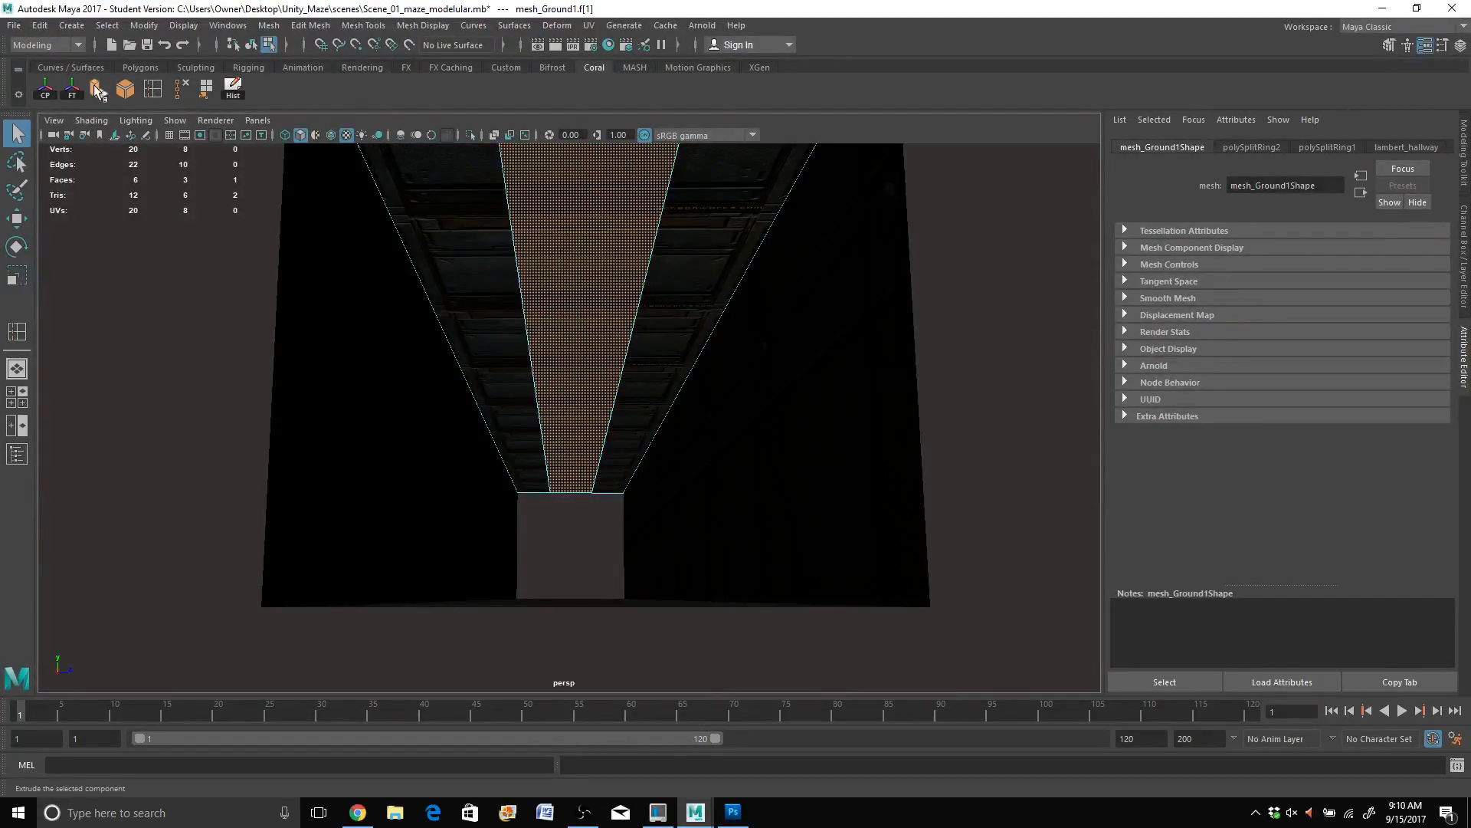
{"action": "key", "text": "ctrl+e"}
{"action": "left_click_drag", "start_coordinate": [512, 392], "coordinate": [546, 266], "text": "alt"}
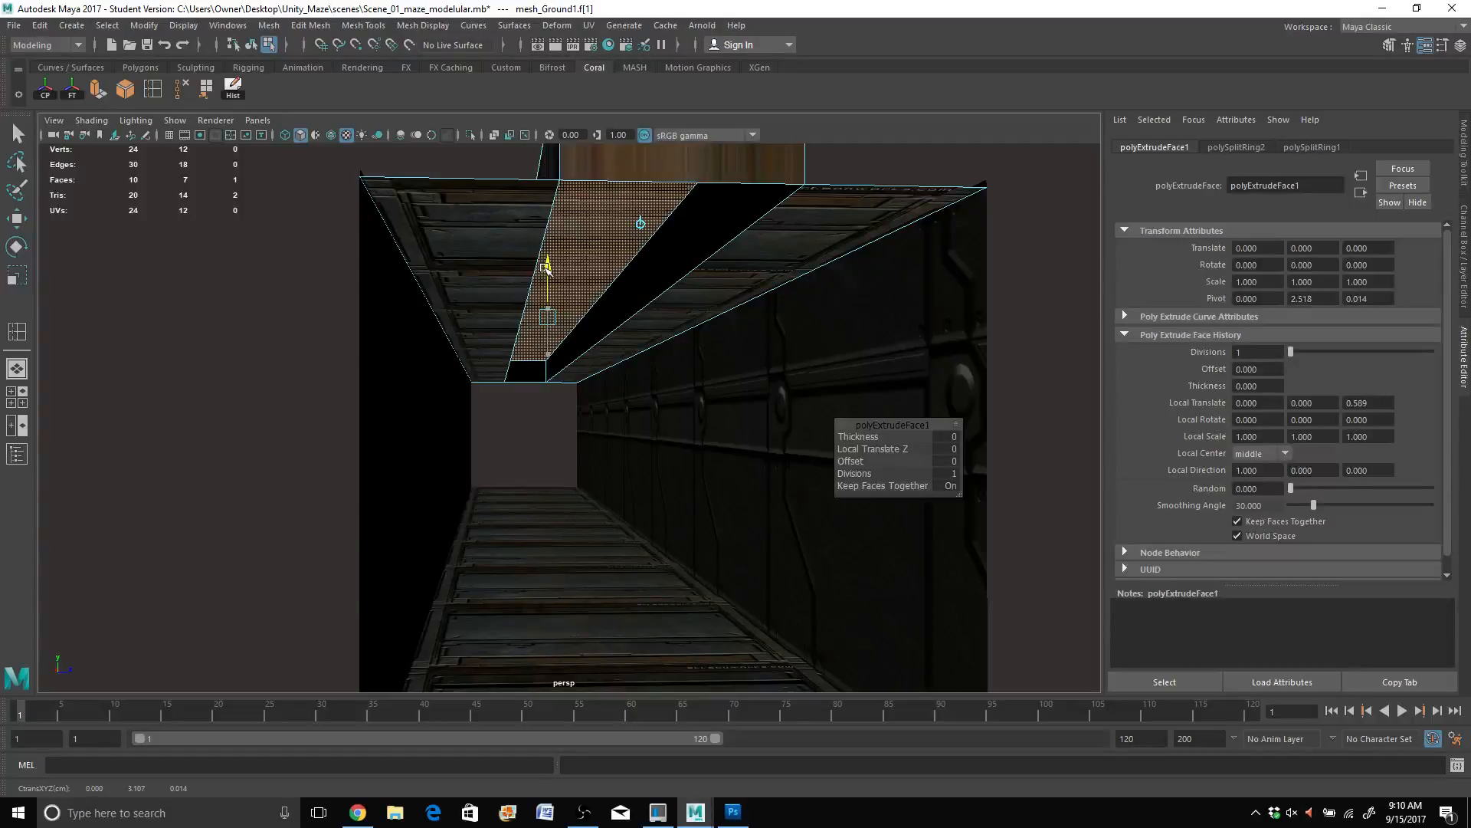
Step: Delete the two end faces that close off the raised ceiling channel at the front and far ends
{"action": "right_click", "coordinate": [709, 158]}
{"action": "right_click_drag", "start_coordinate": [709, 159], "coordinate": [709, 198]}
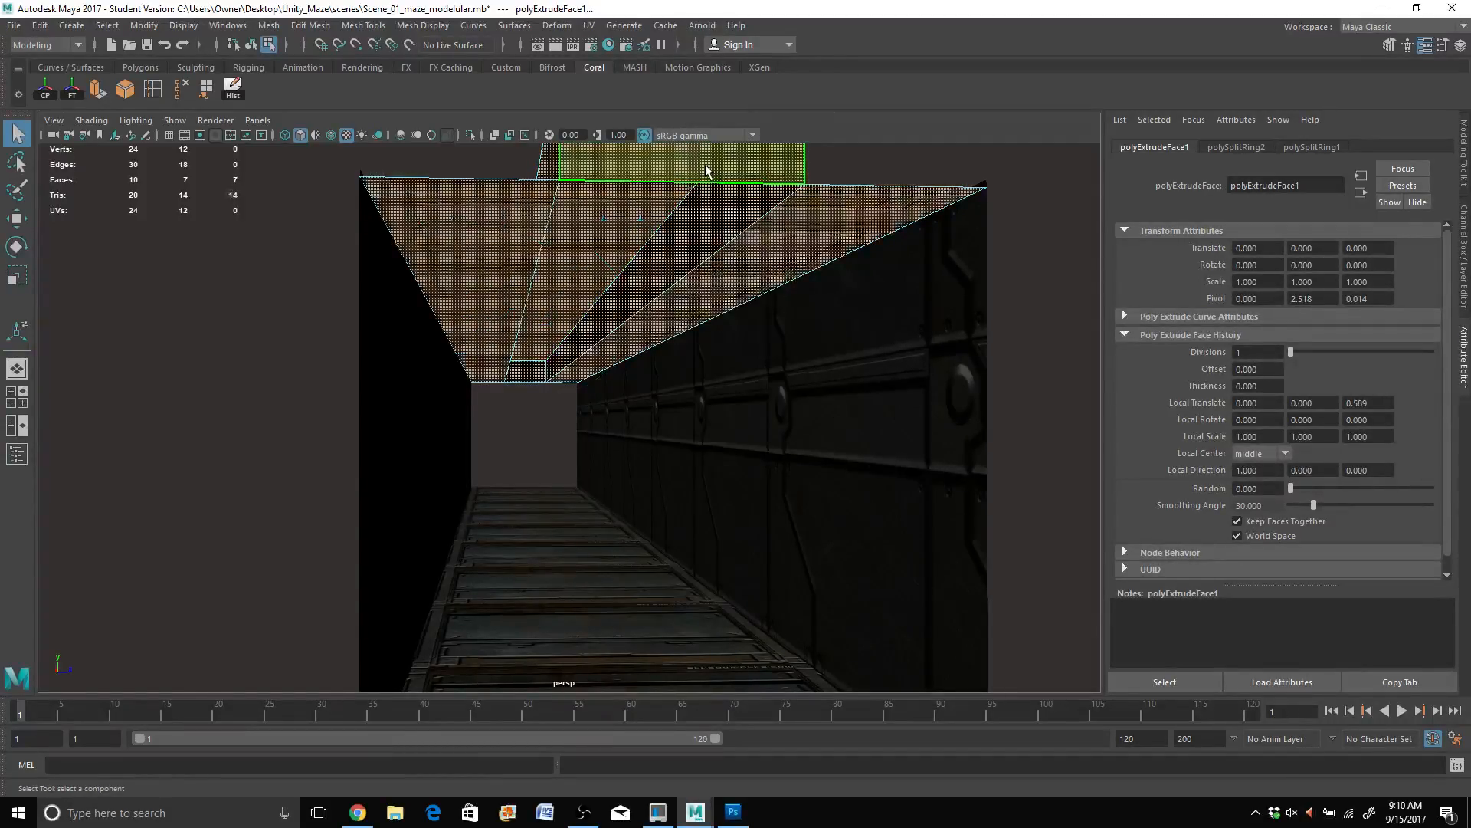
{"action": "left_click", "coordinate": [705, 164]}
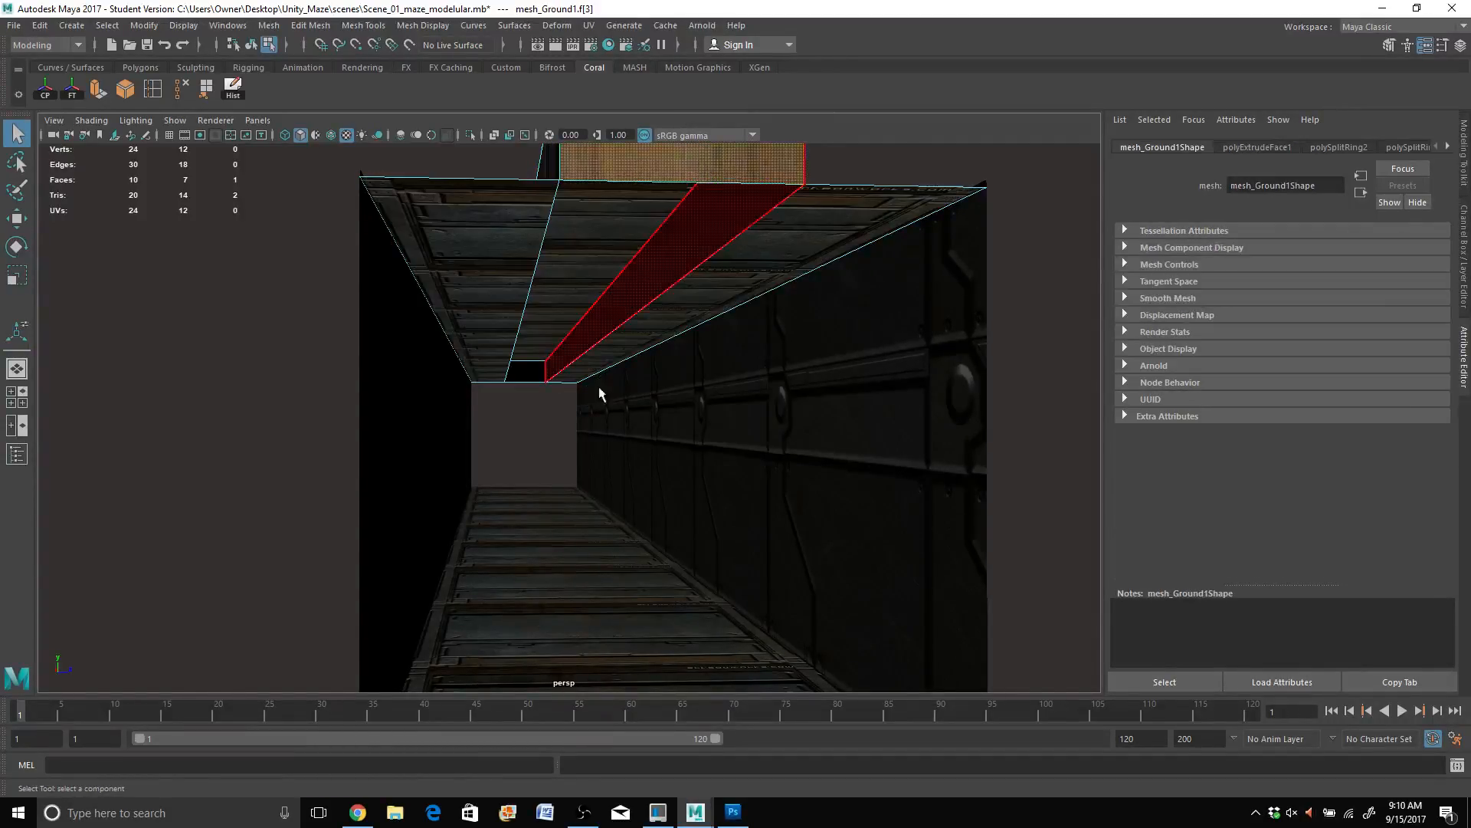
{"action": "left_click", "coordinate": [534, 381], "text": "shift"}
{"action": "key", "text": "Delete"}
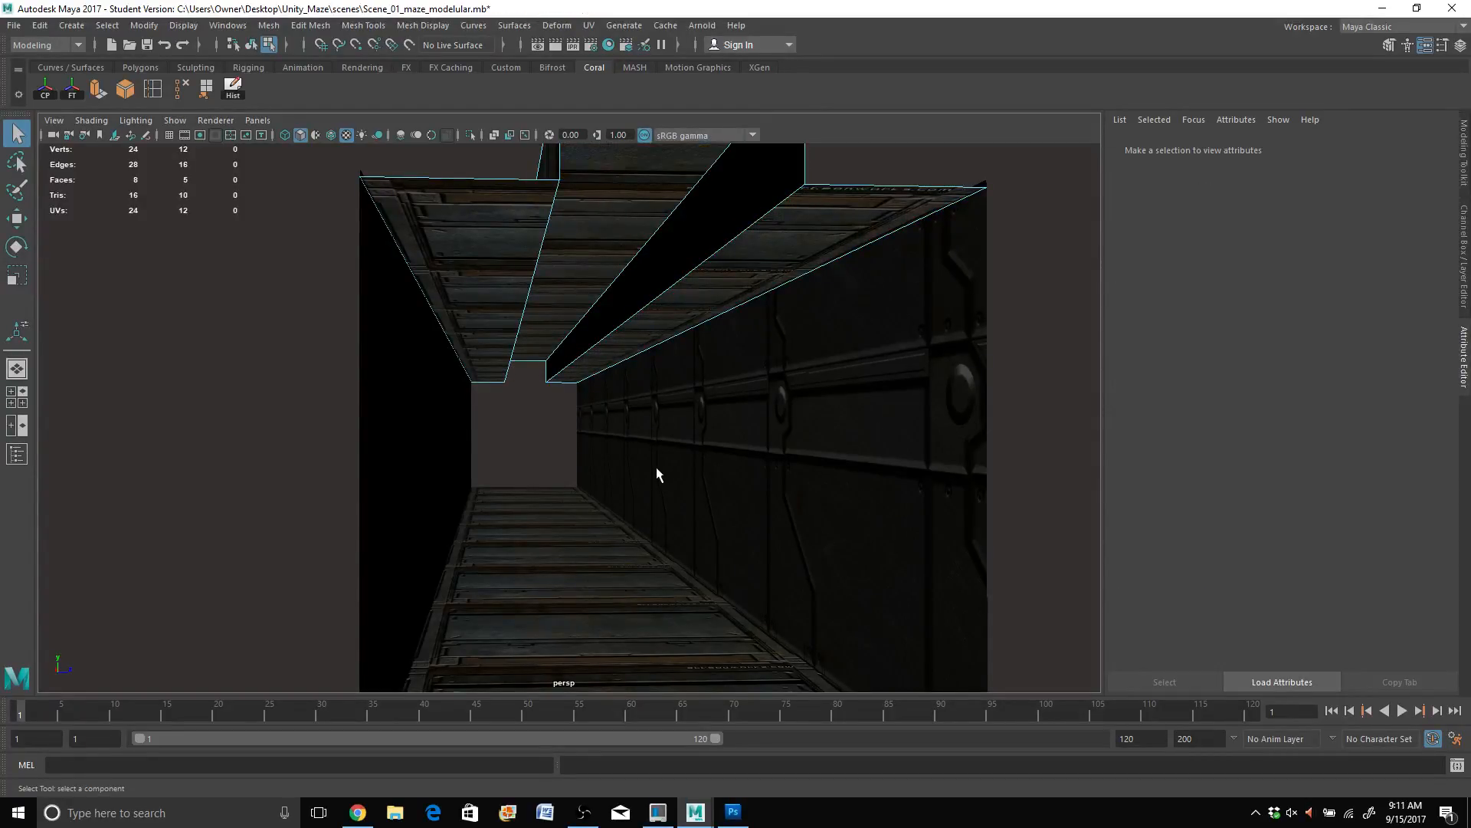
Step: Scale the two lower lengthwise edges of the ceiling channel apart across the corridor so its sides slope outward
{"action": "left_click_drag", "start_coordinate": [656, 466], "coordinate": [635, 281], "text": "alt"}
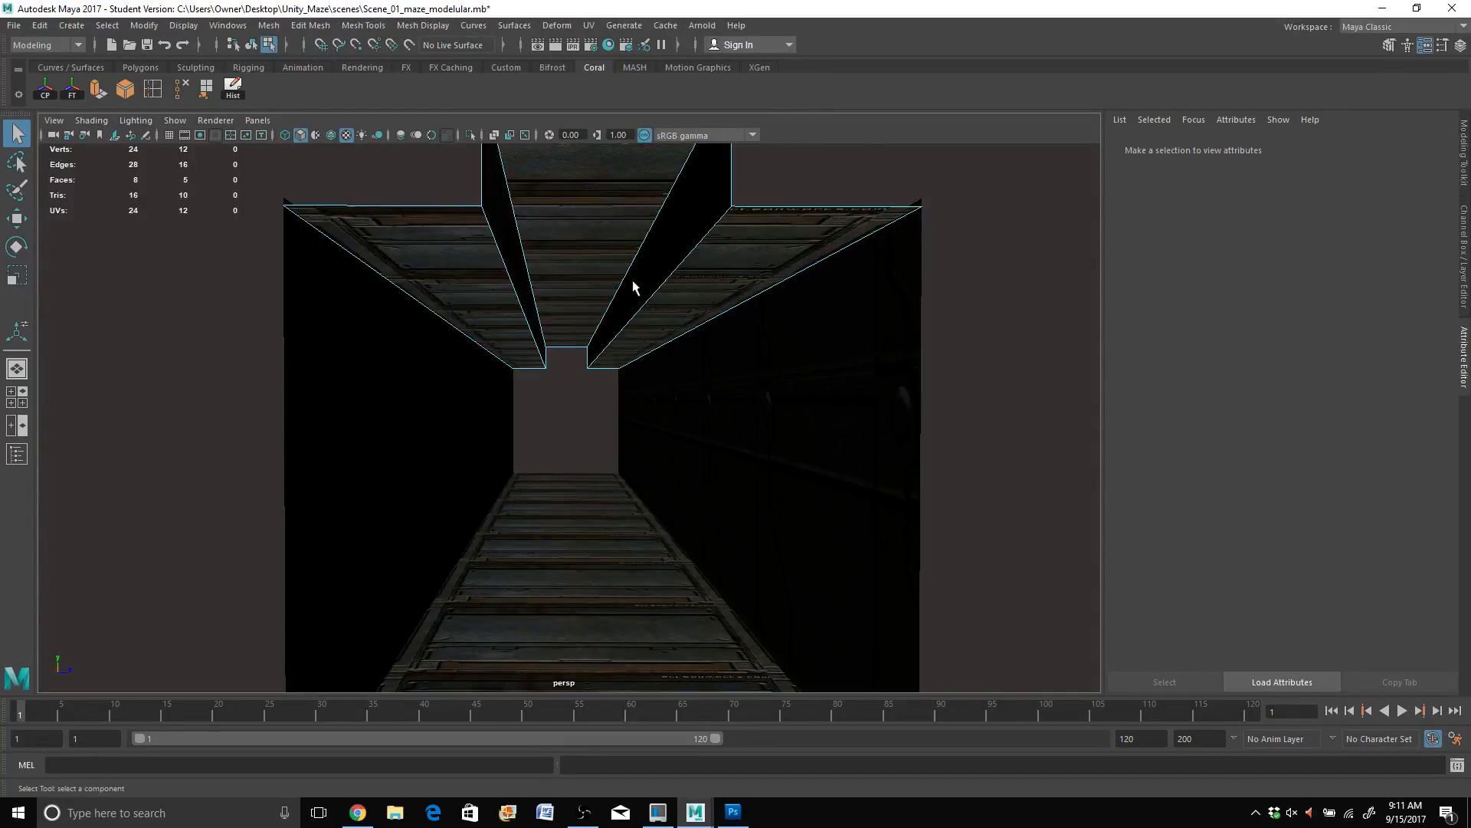
{"action": "right_click_drag", "start_coordinate": [634, 280], "coordinate": [634, 244]}
{"action": "left_click", "coordinate": [669, 274]}
{"action": "left_click", "coordinate": [517, 295], "text": "shift"}
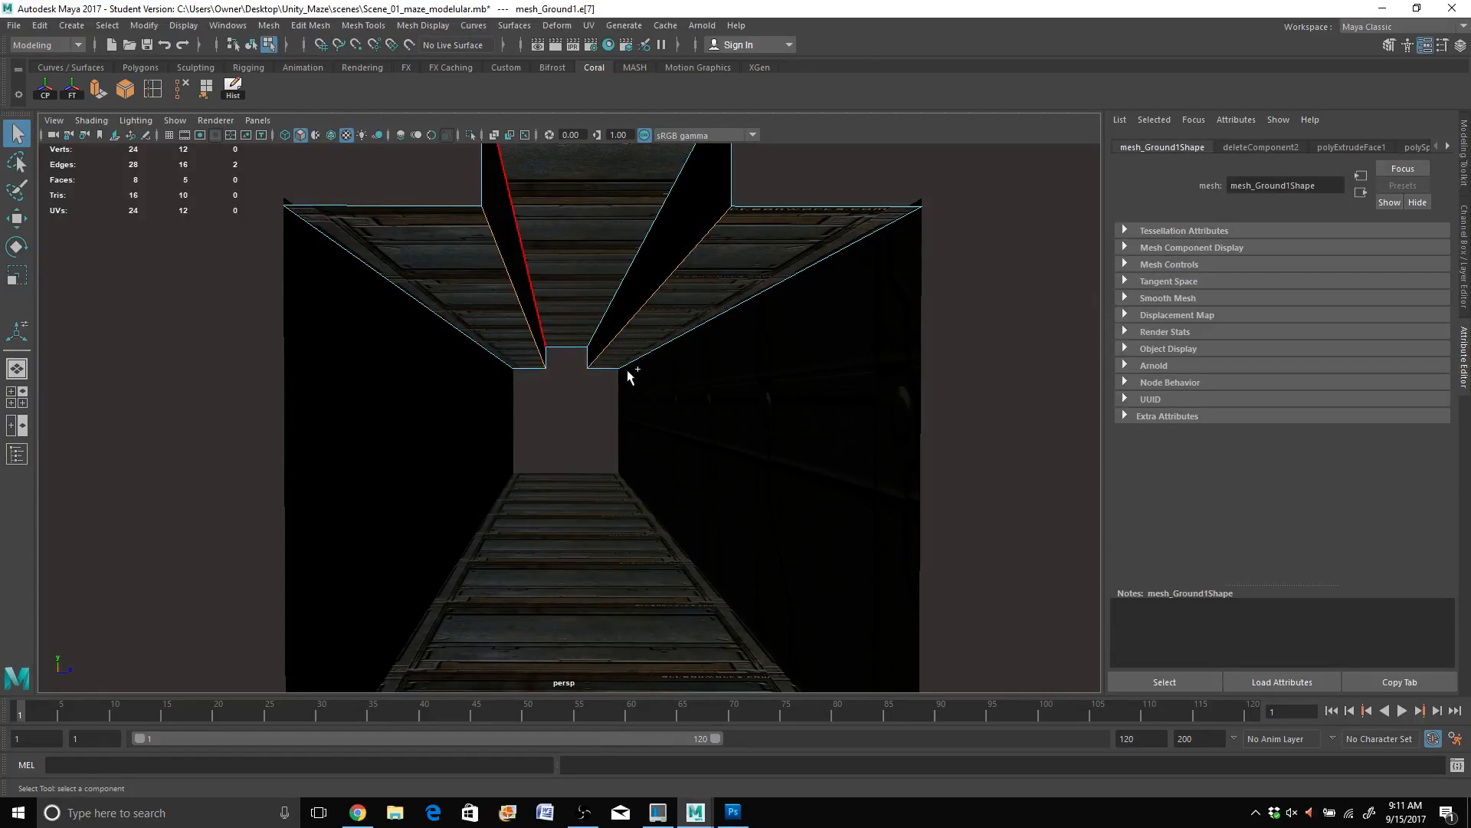
{"action": "key", "text": "r"}
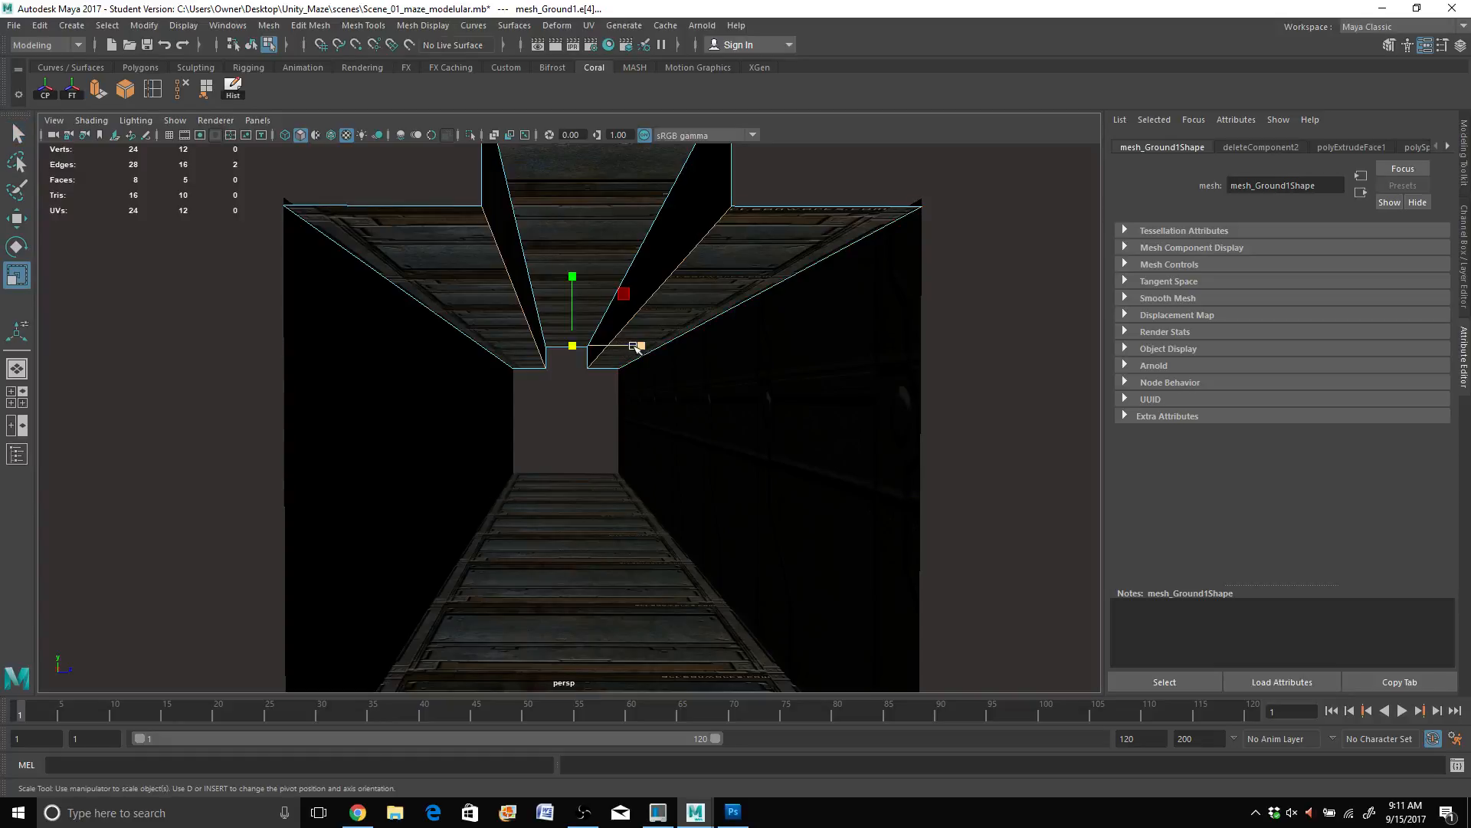
{"action": "left_click_drag", "start_coordinate": [648, 346], "coordinate": [667, 338]}
{"action": "key", "text": "w"}
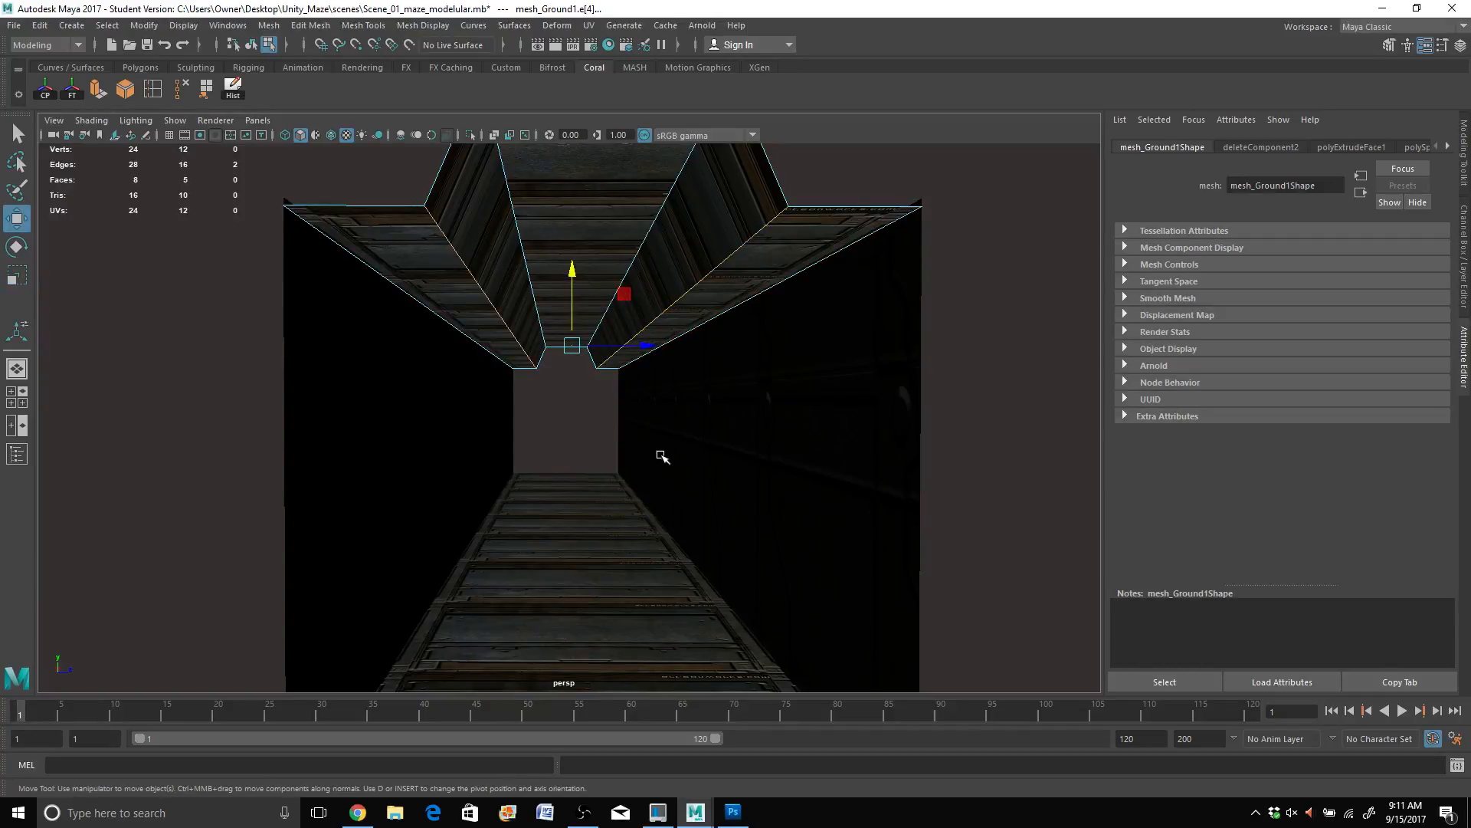
Step: Spread the channel's lower edges slightly wider, raise them a little, and return the ceiling to object selection
{"action": "left_click_drag", "start_coordinate": [641, 458], "coordinate": [639, 407], "text": "alt"}
{"action": "key", "text": "r"}
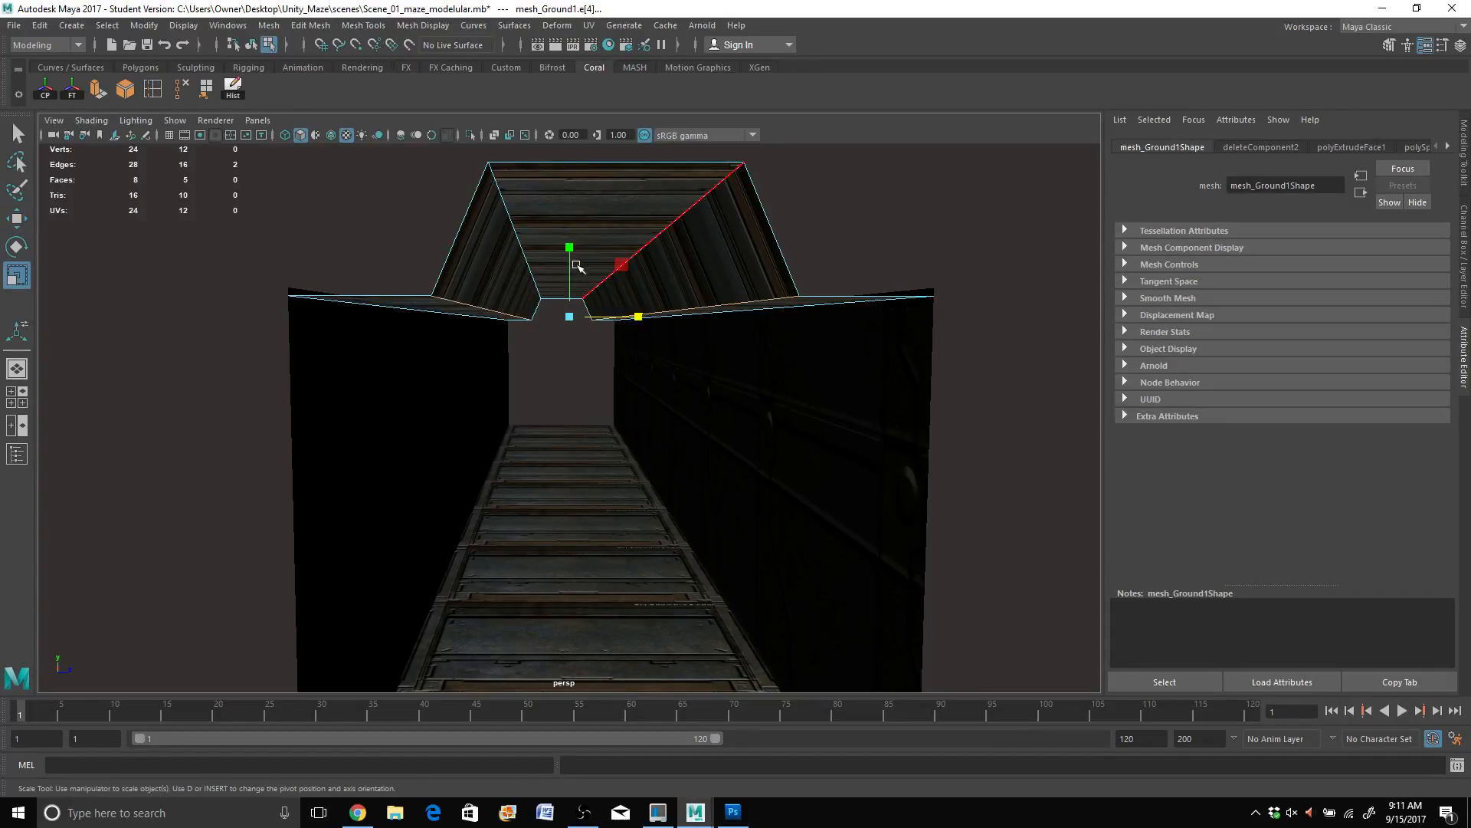
{"action": "left_click_drag", "start_coordinate": [637, 315], "coordinate": [638, 316]}
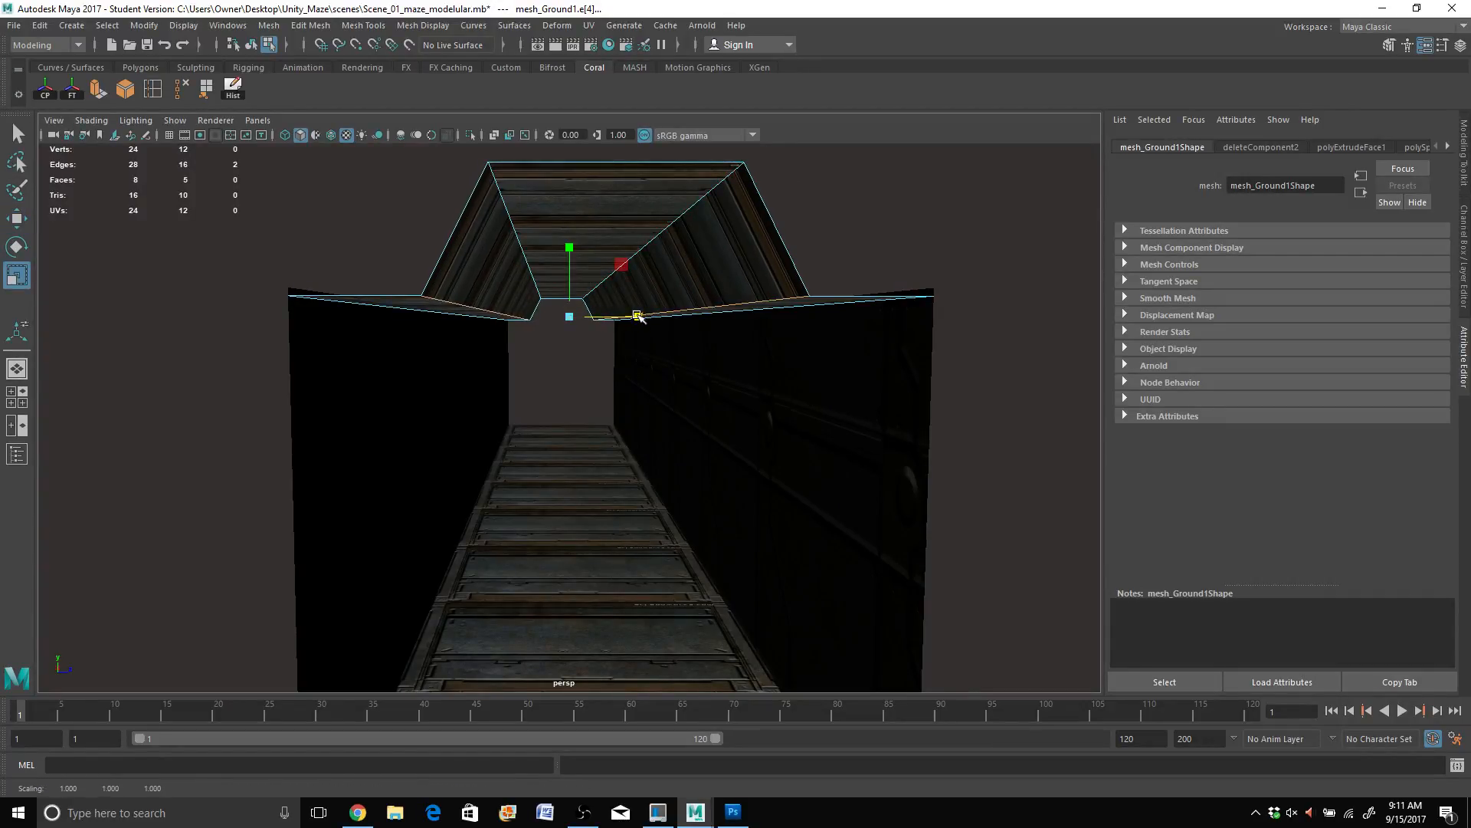
{"action": "key", "text": "w"}
{"action": "left_click_drag", "start_coordinate": [577, 261], "coordinate": [581, 251]}
{"action": "left_click_drag", "start_coordinate": [654, 371], "coordinate": [642, 419], "text": "alt"}
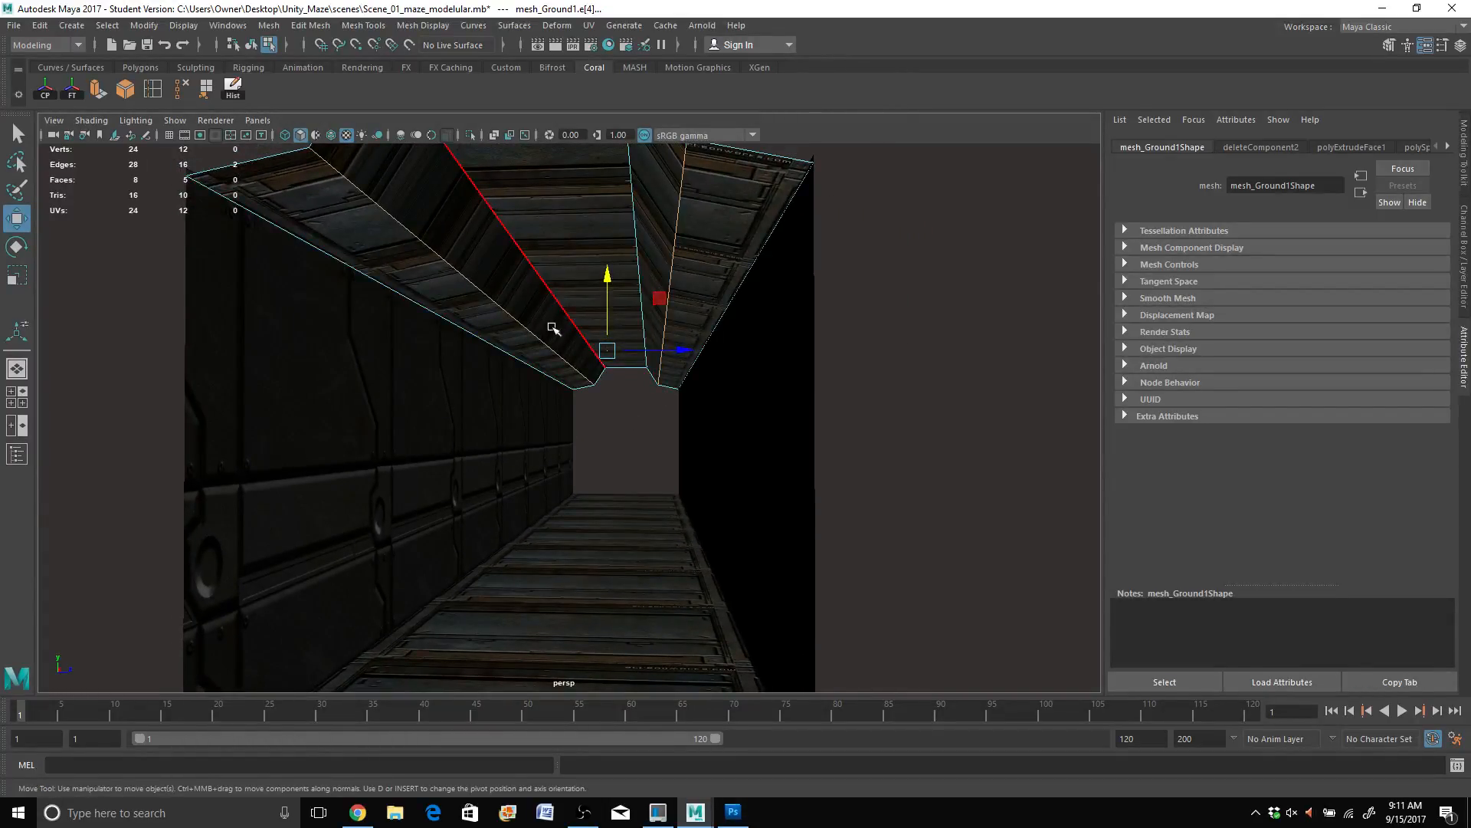
{"action": "right_click_drag", "start_coordinate": [603, 205], "coordinate": [627, 193]}
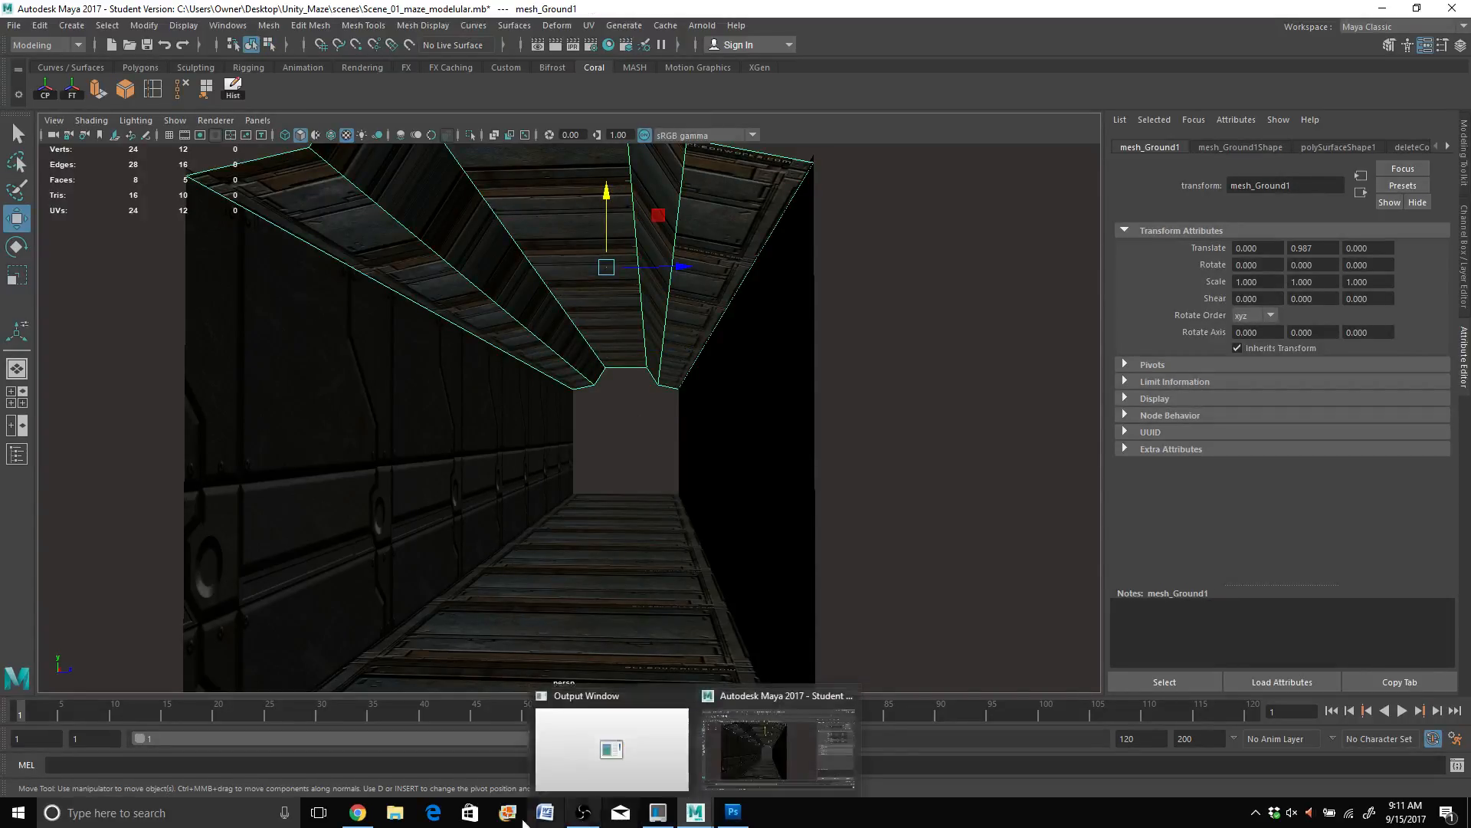
Step: Switch to the Chrome image search for sci-fi wall textures and preview the rusty slatted metal texture
{"action": "mouse_move", "coordinate": [339, 806]}
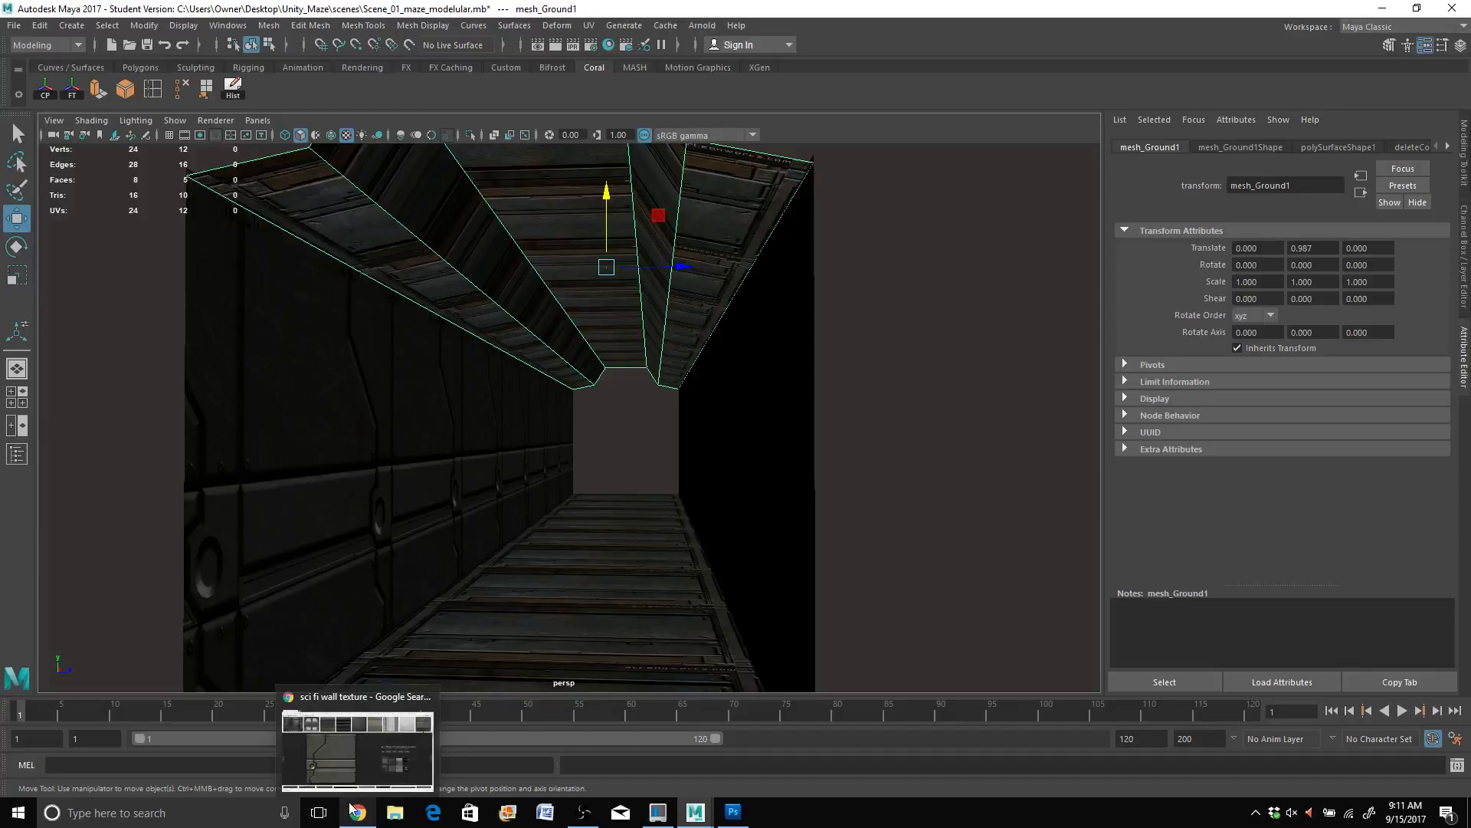
{"action": "left_click", "coordinate": [348, 734]}
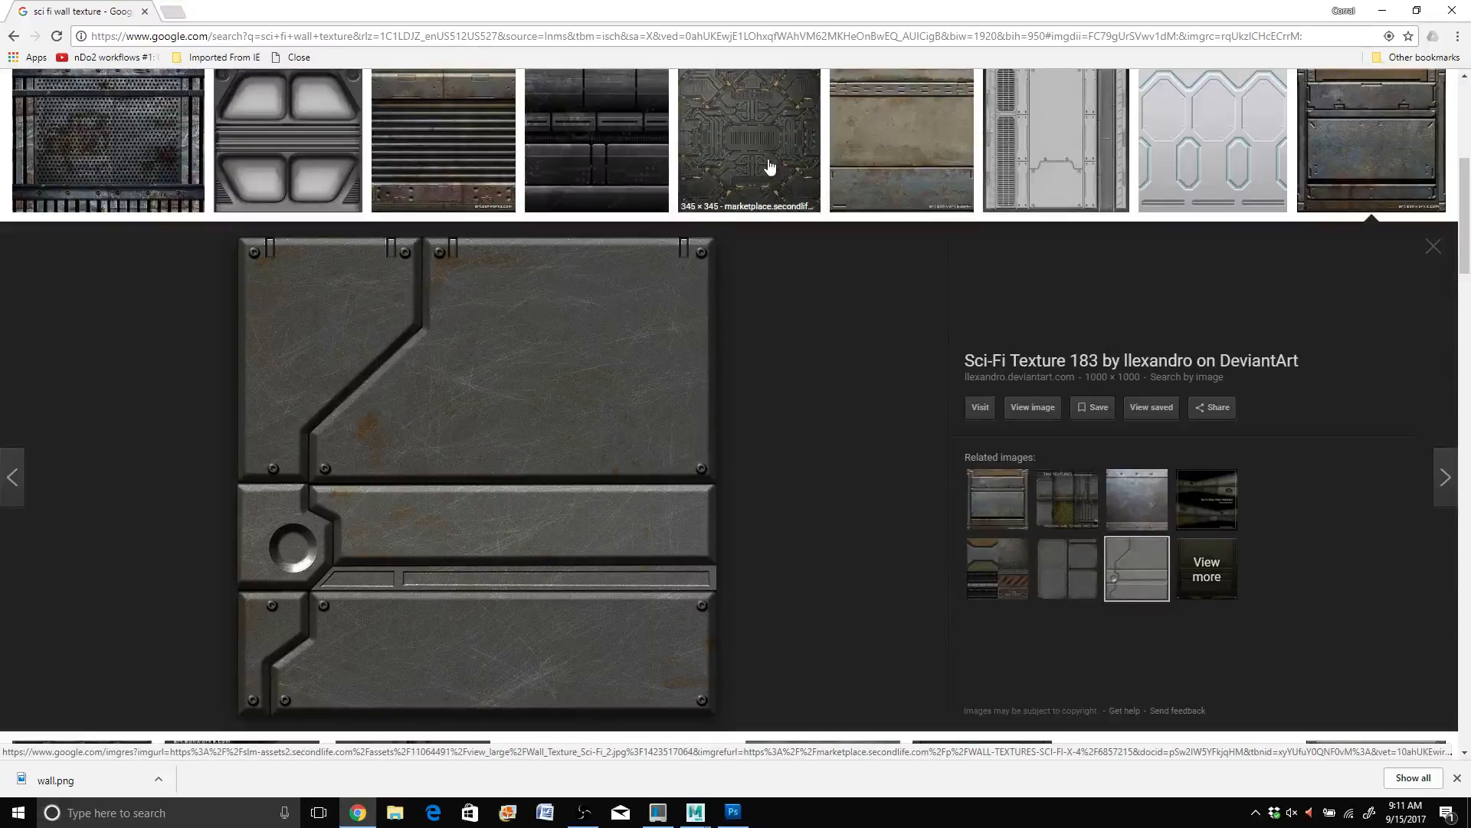
{"action": "left_click", "coordinate": [431, 167]}
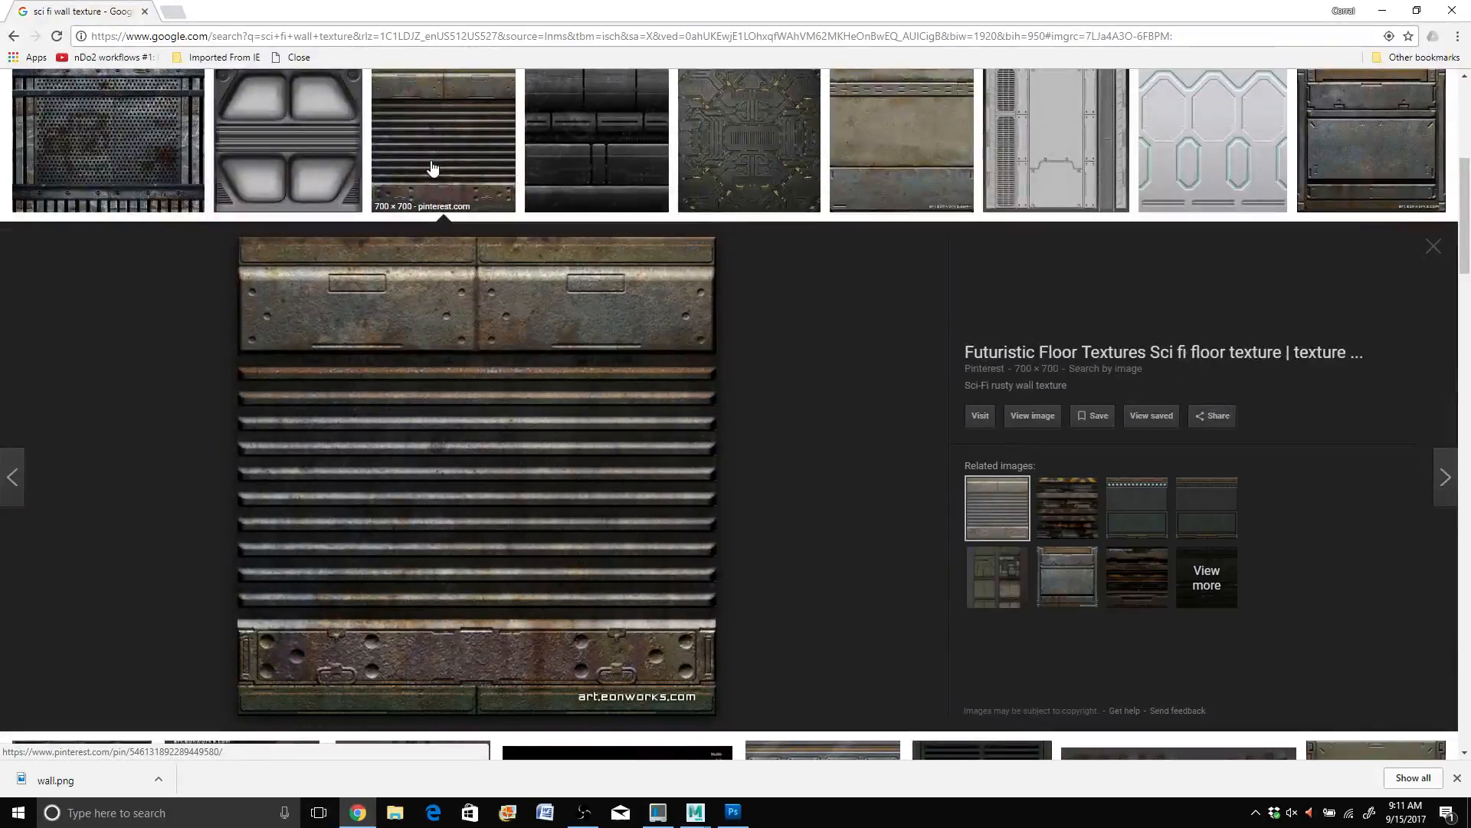
Step: Save the slatted metal texture as ceiling.jpg in the Unity_Maze project's sourceimages folder
{"action": "right_click", "coordinate": [471, 163]}
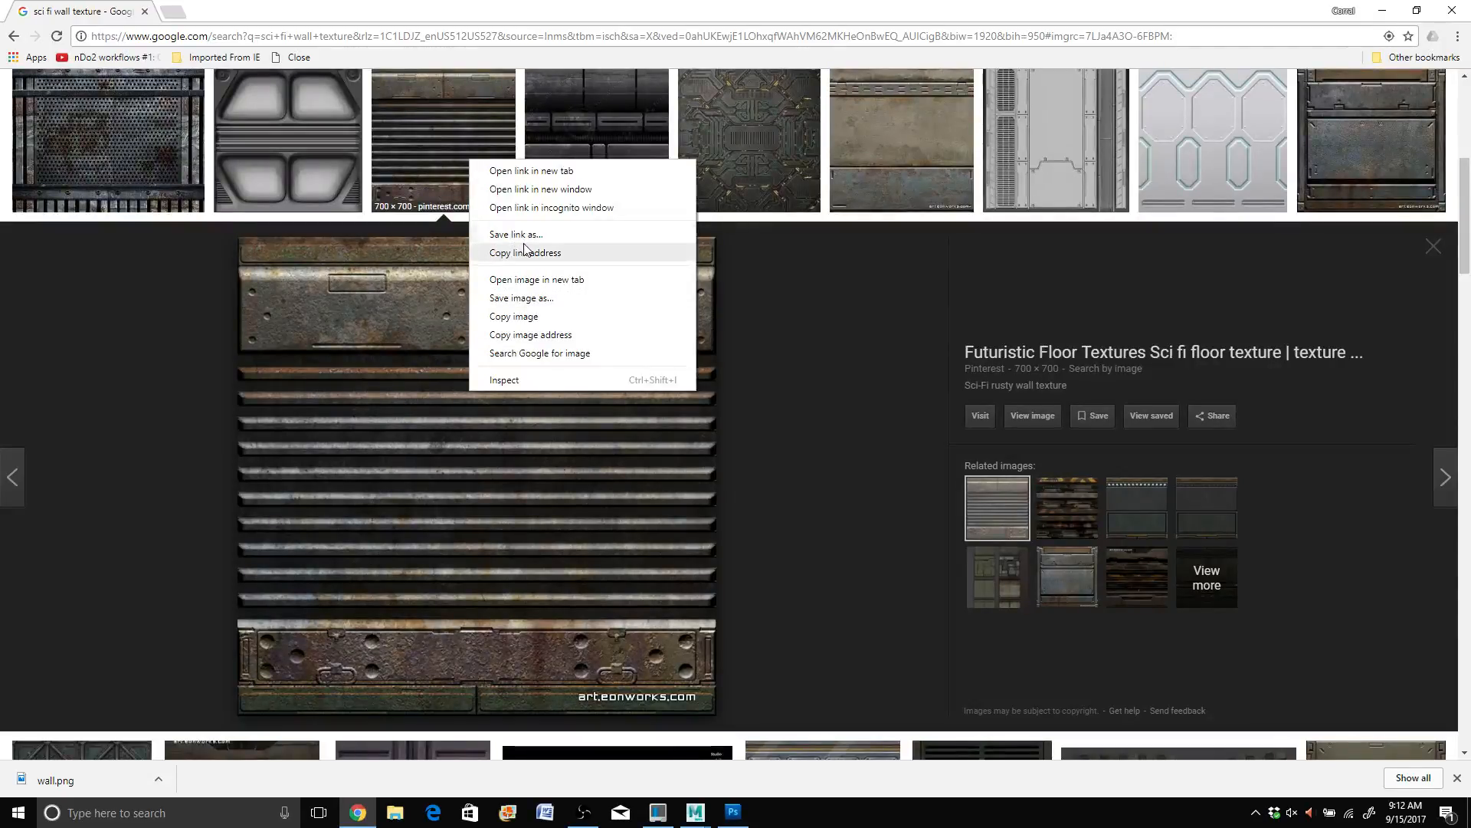
{"action": "left_click", "coordinate": [536, 300]}
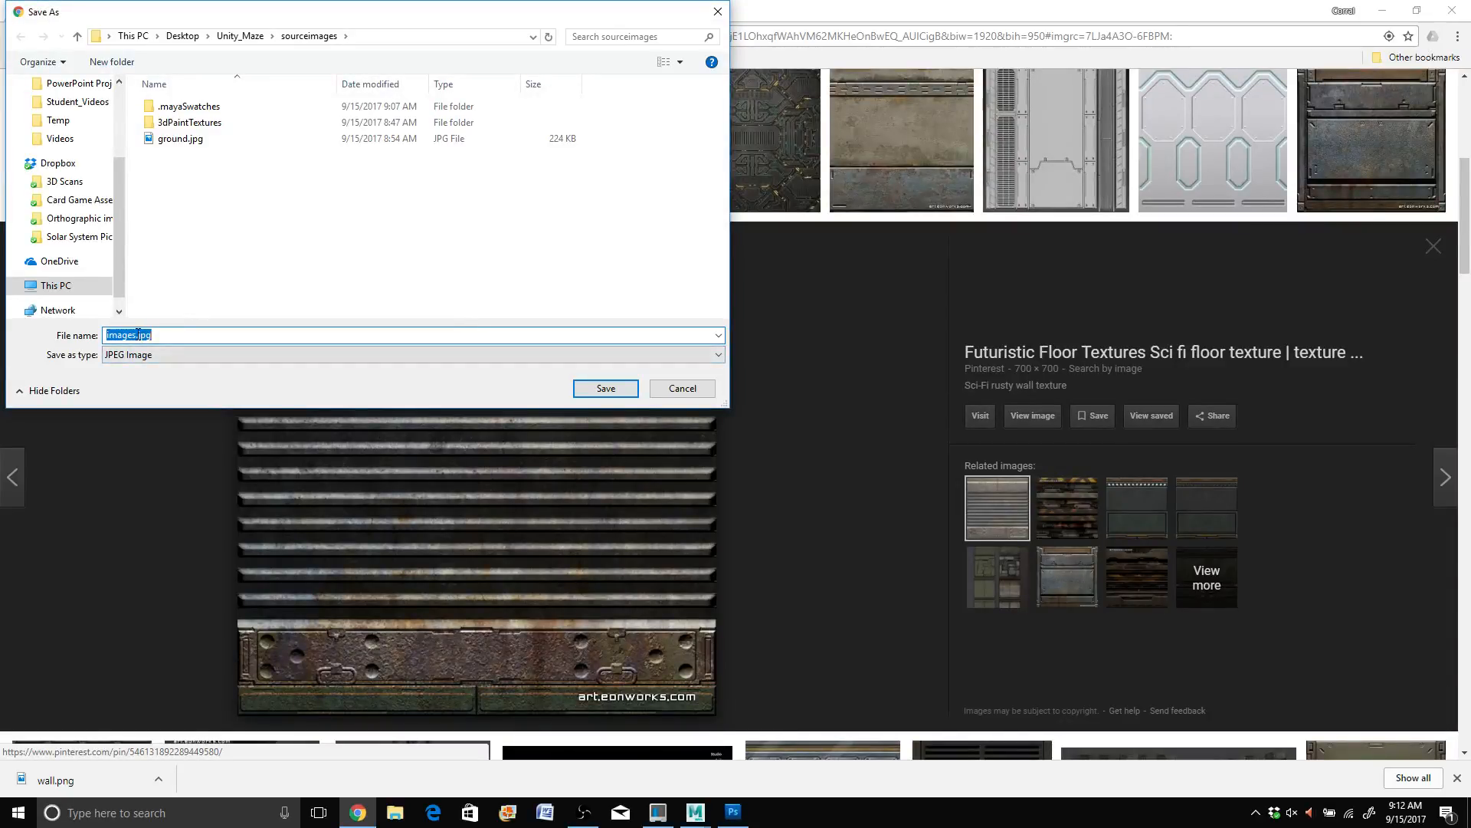
{"action": "left_click", "coordinate": [137, 335]}
{"action": "left_click_drag", "start_coordinate": [131, 331], "coordinate": [103, 330]}
{"action": "type", "text": "ceiling"}
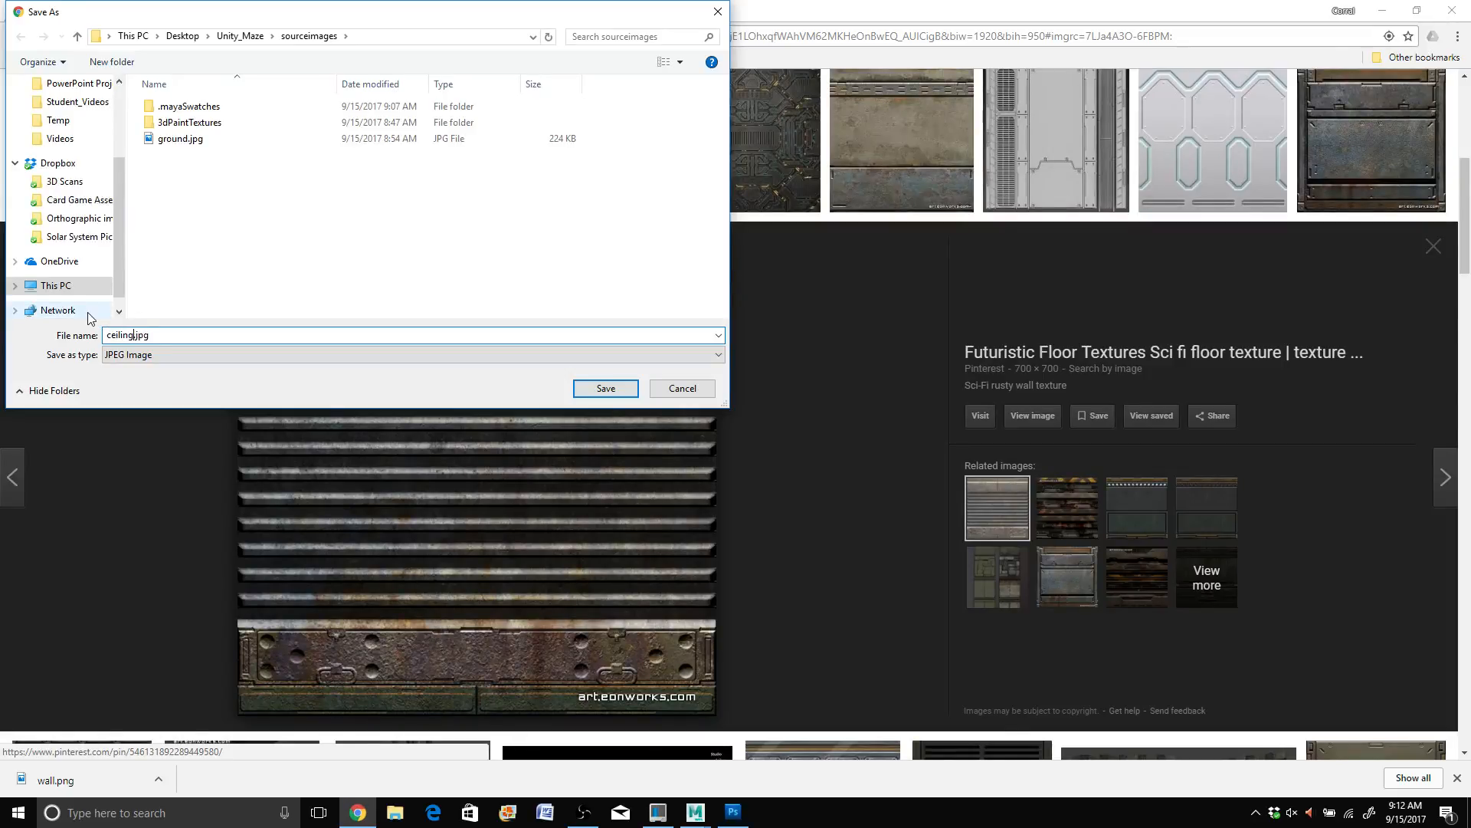
{"action": "left_click", "coordinate": [603, 387]}
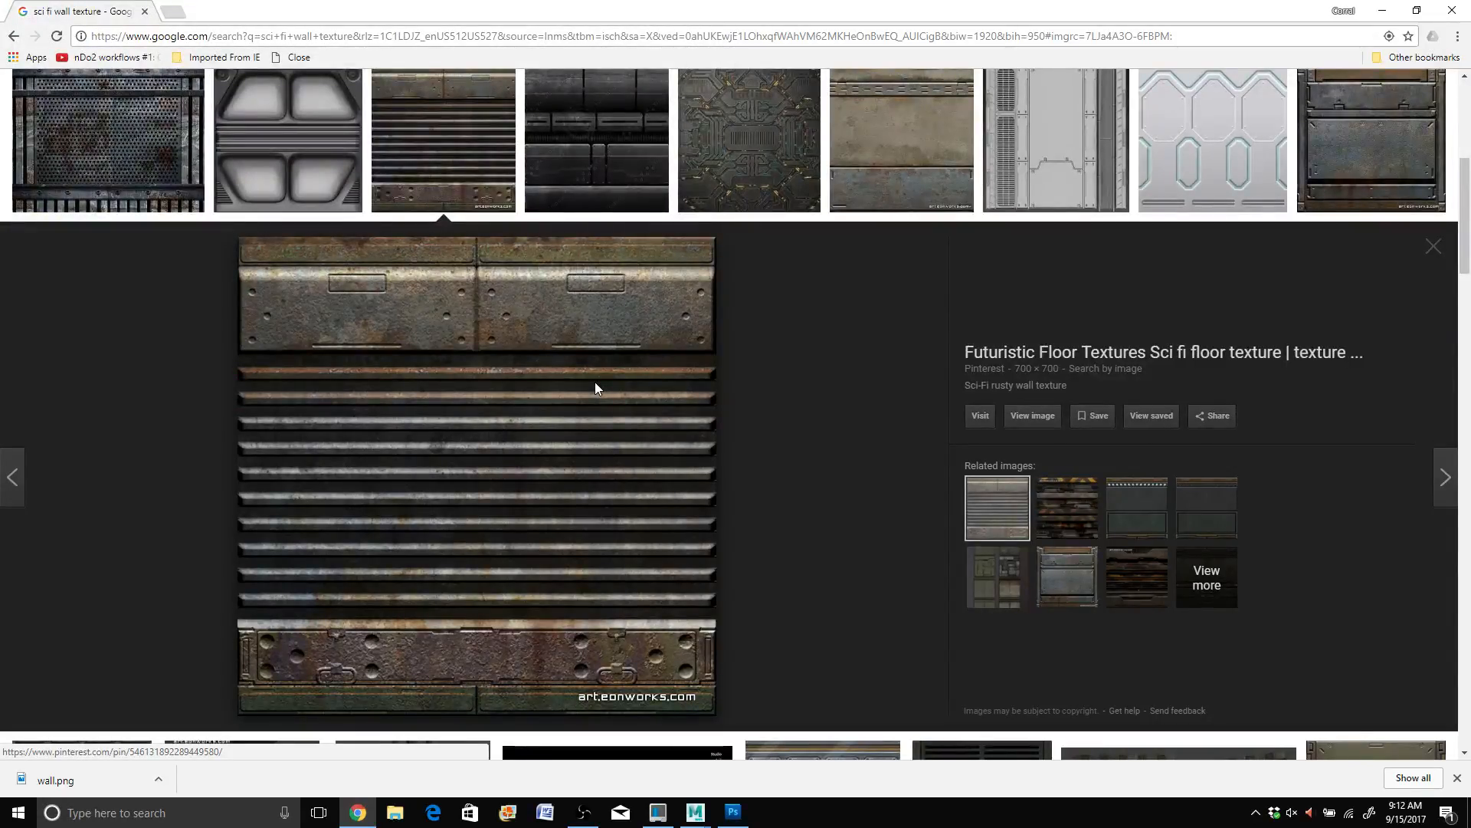
Step: Switch back to Maya, show the Hypershade beside the perspective view, and create a new Lambert material
{"action": "left_click", "coordinate": [1381, 9]}
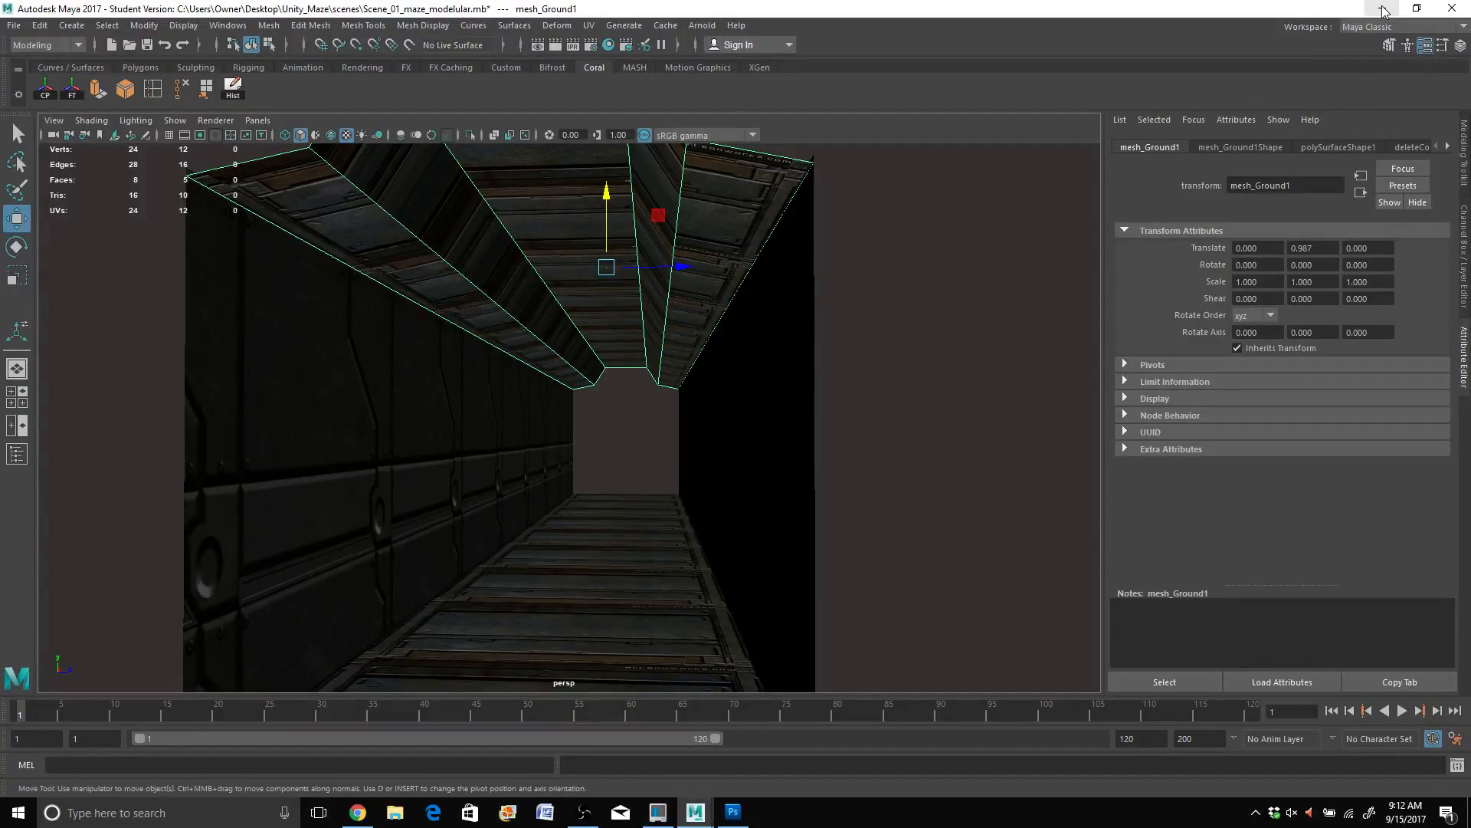
{"action": "left_click", "coordinate": [17, 426]}
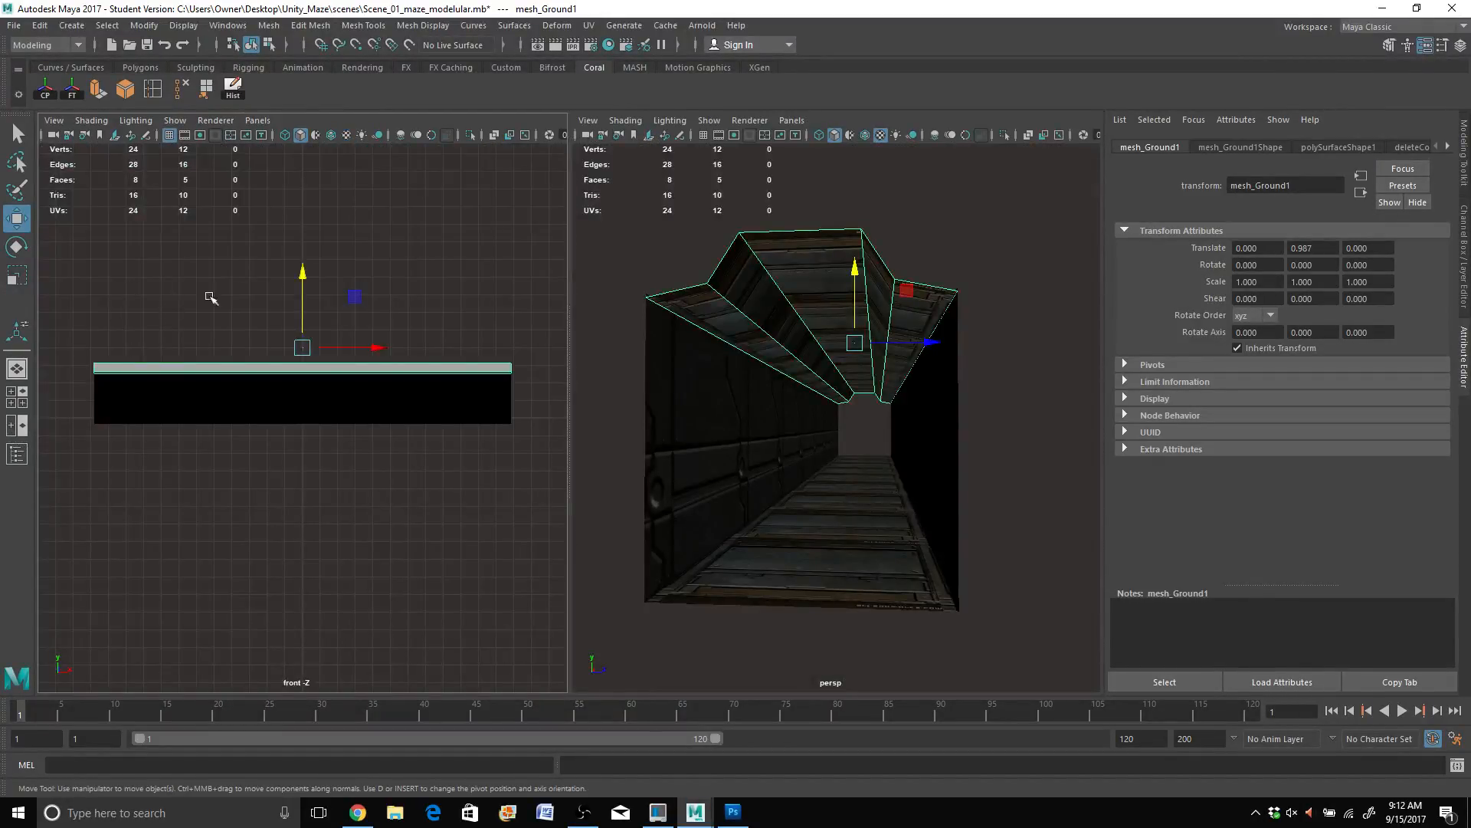
{"action": "left_click", "coordinate": [258, 120]}
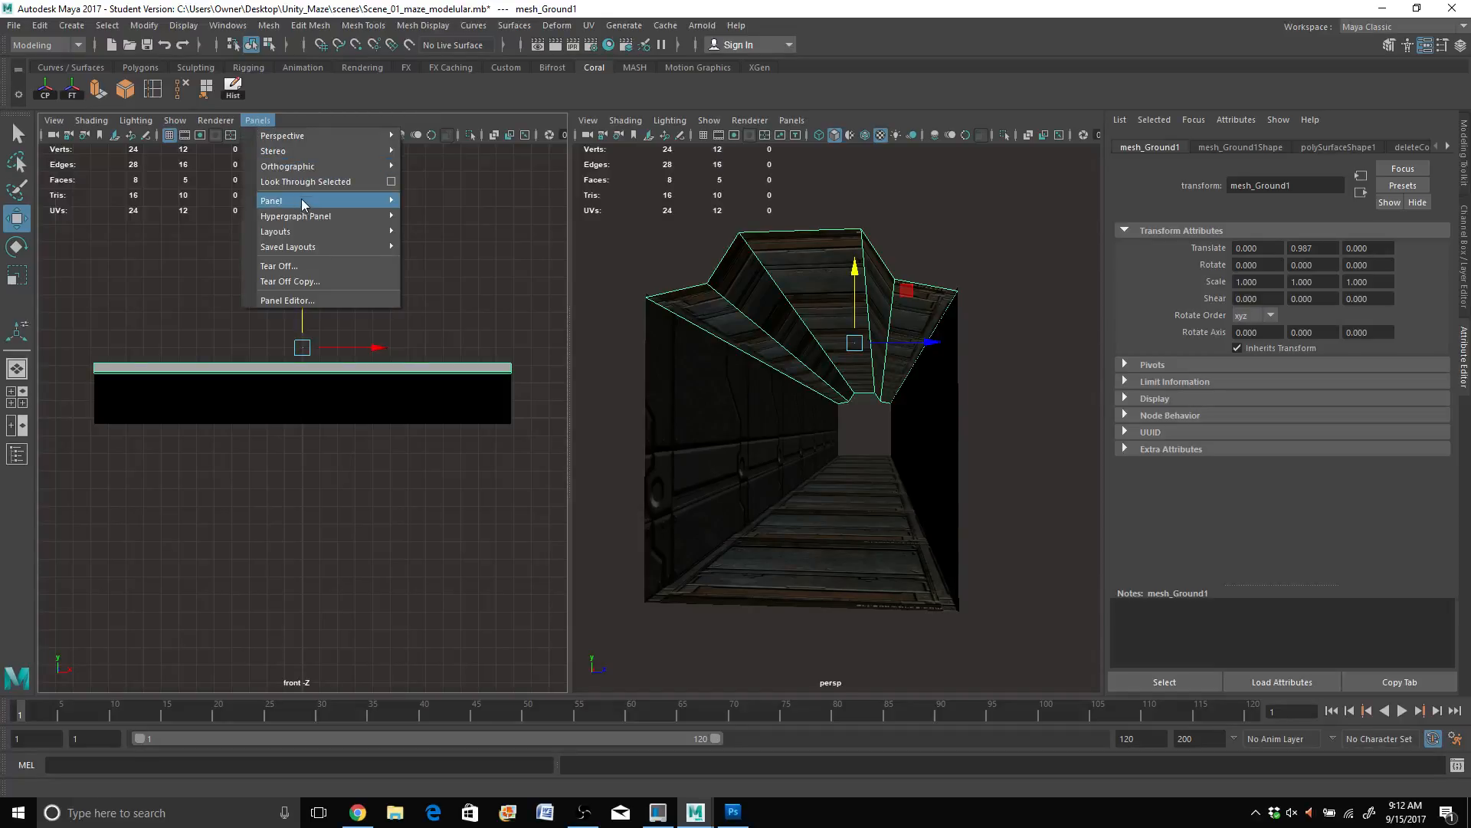
{"action": "mouse_move", "coordinate": [309, 203]}
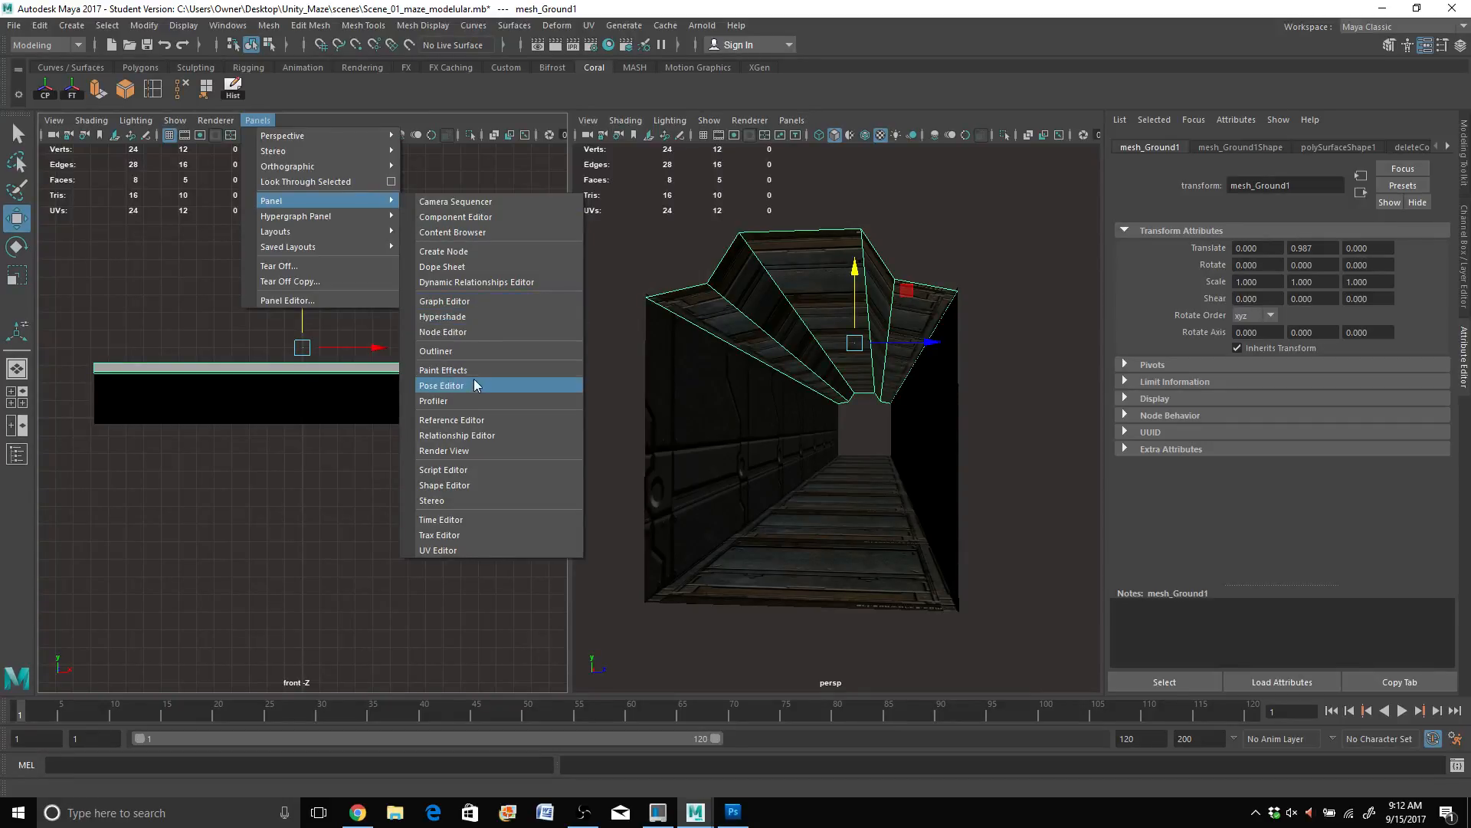
{"action": "left_click", "coordinate": [471, 314]}
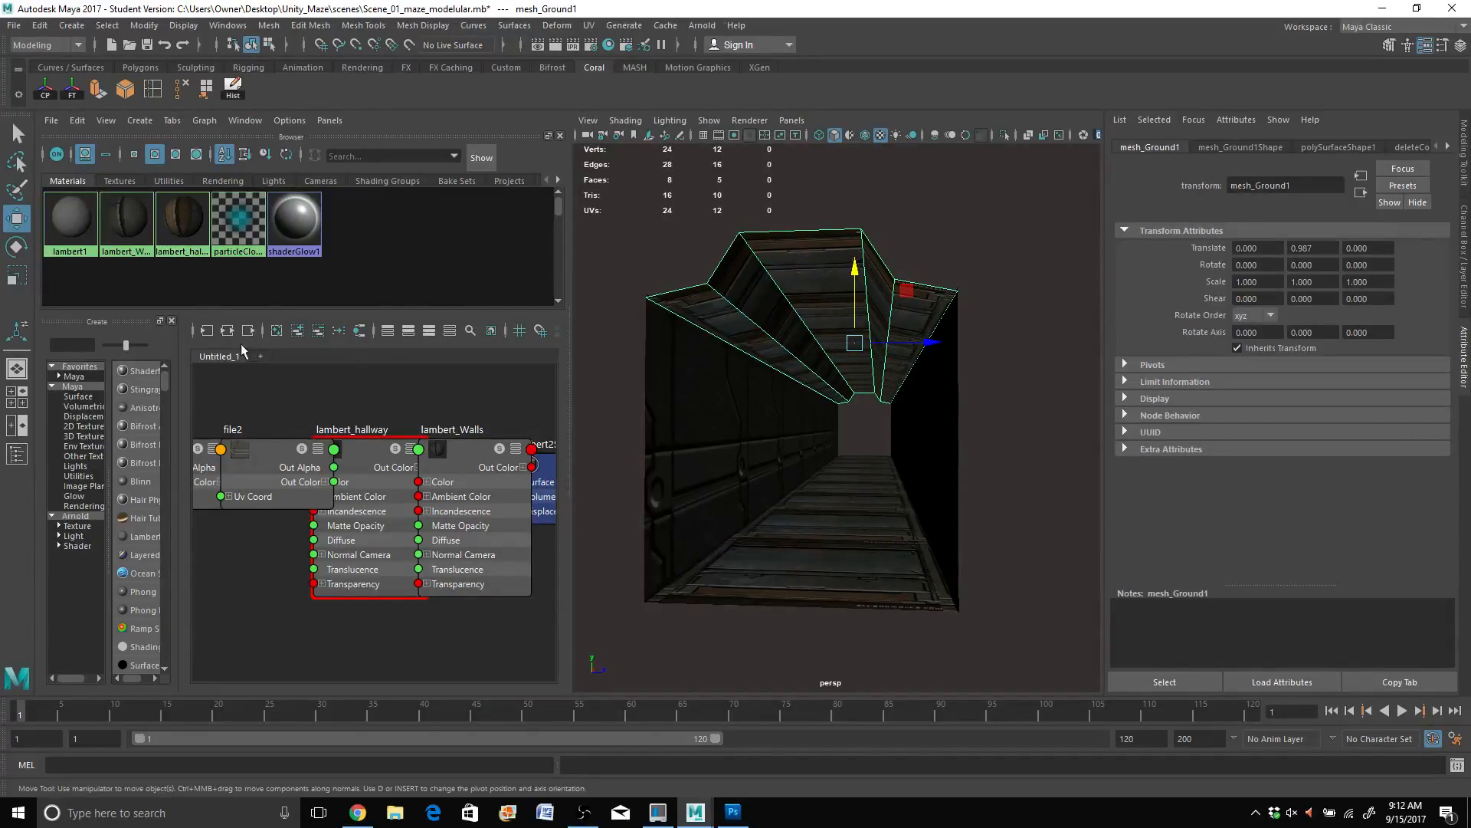
{"action": "left_click", "coordinate": [144, 536]}
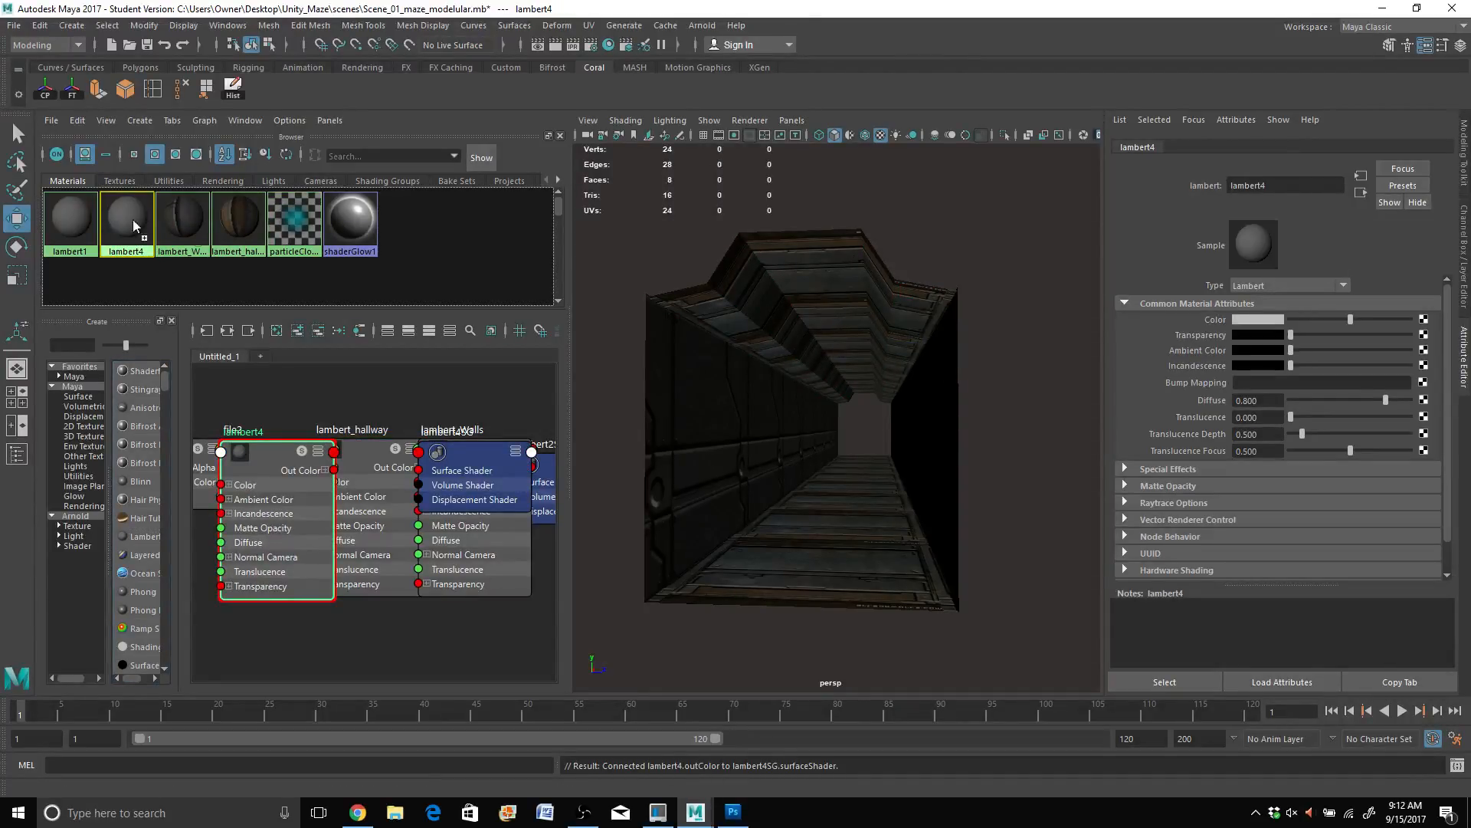
Step: Assign the new Lambert material to the ceiling mesh and rename the material lambert_Ceiling
{"action": "middle_click_drag", "start_coordinate": [779, 266], "coordinate": [780, 266]}
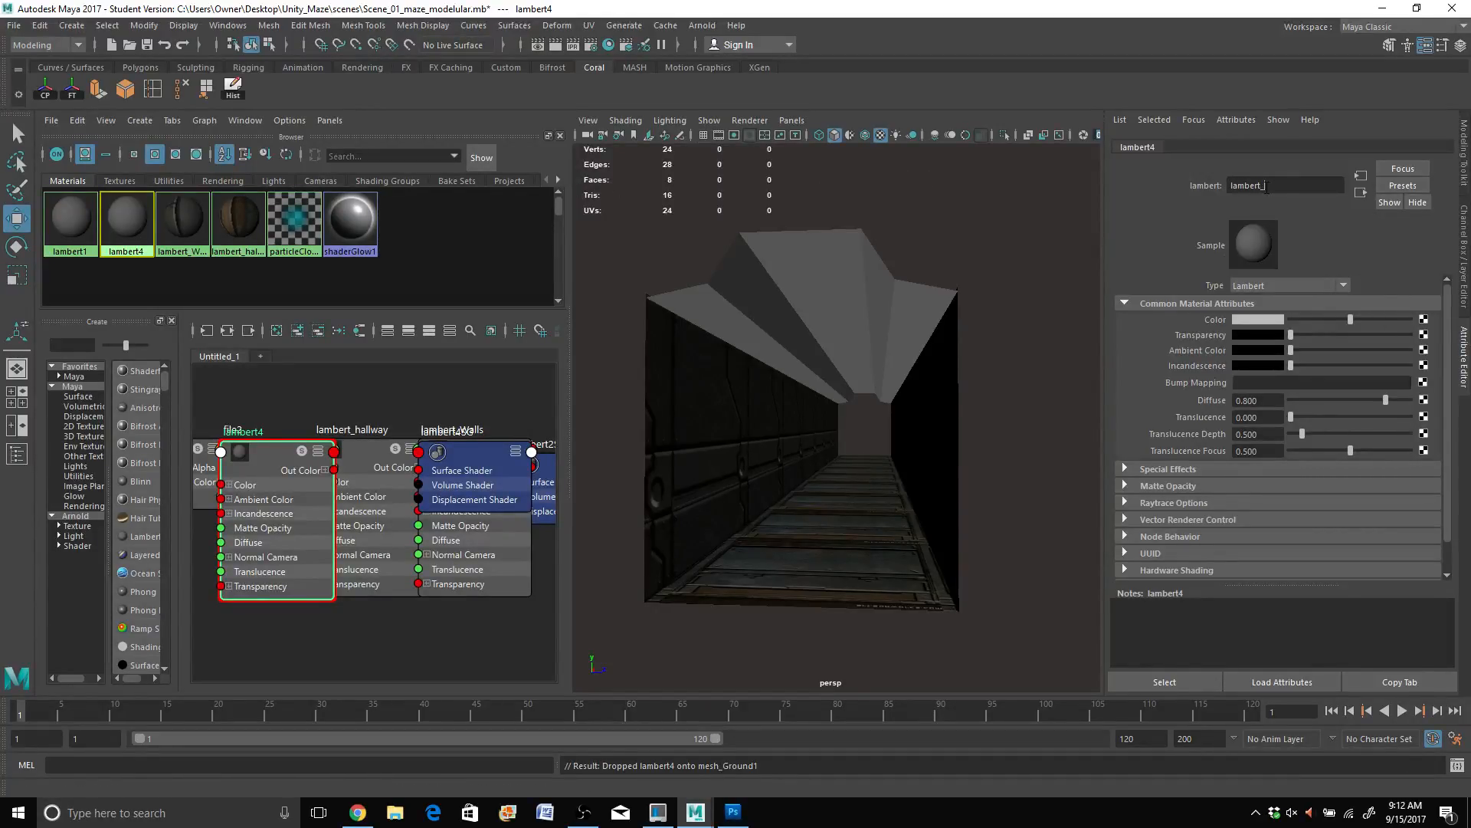
{"action": "type", "text": "ng"}
{"action": "key", "text": "Return"}
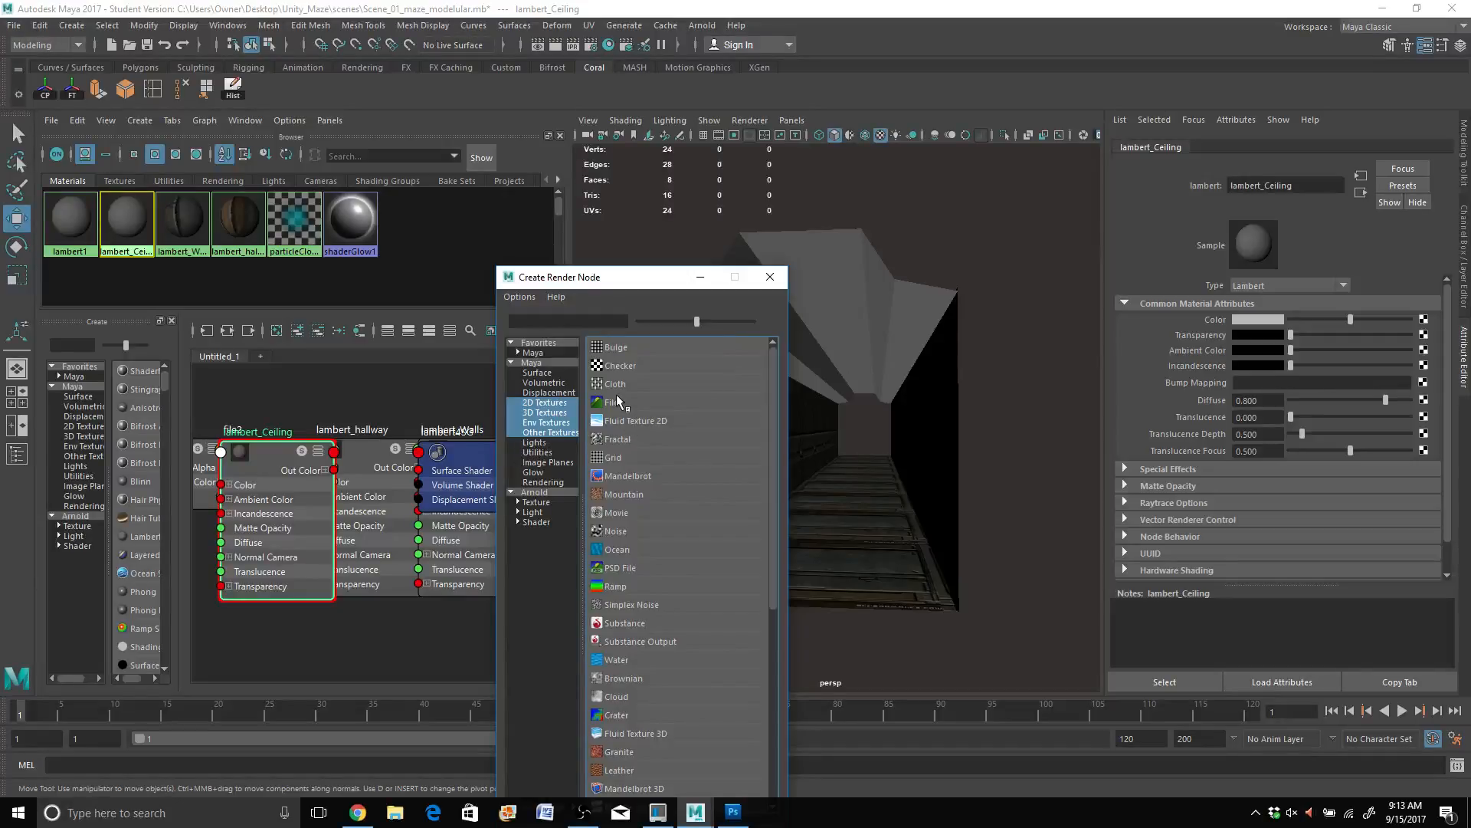
Step: Map a File texture to lambert_Ceiling's color and load ceiling.jpg from the project's sourceimages folder
{"action": "left_click", "coordinate": [616, 399]}
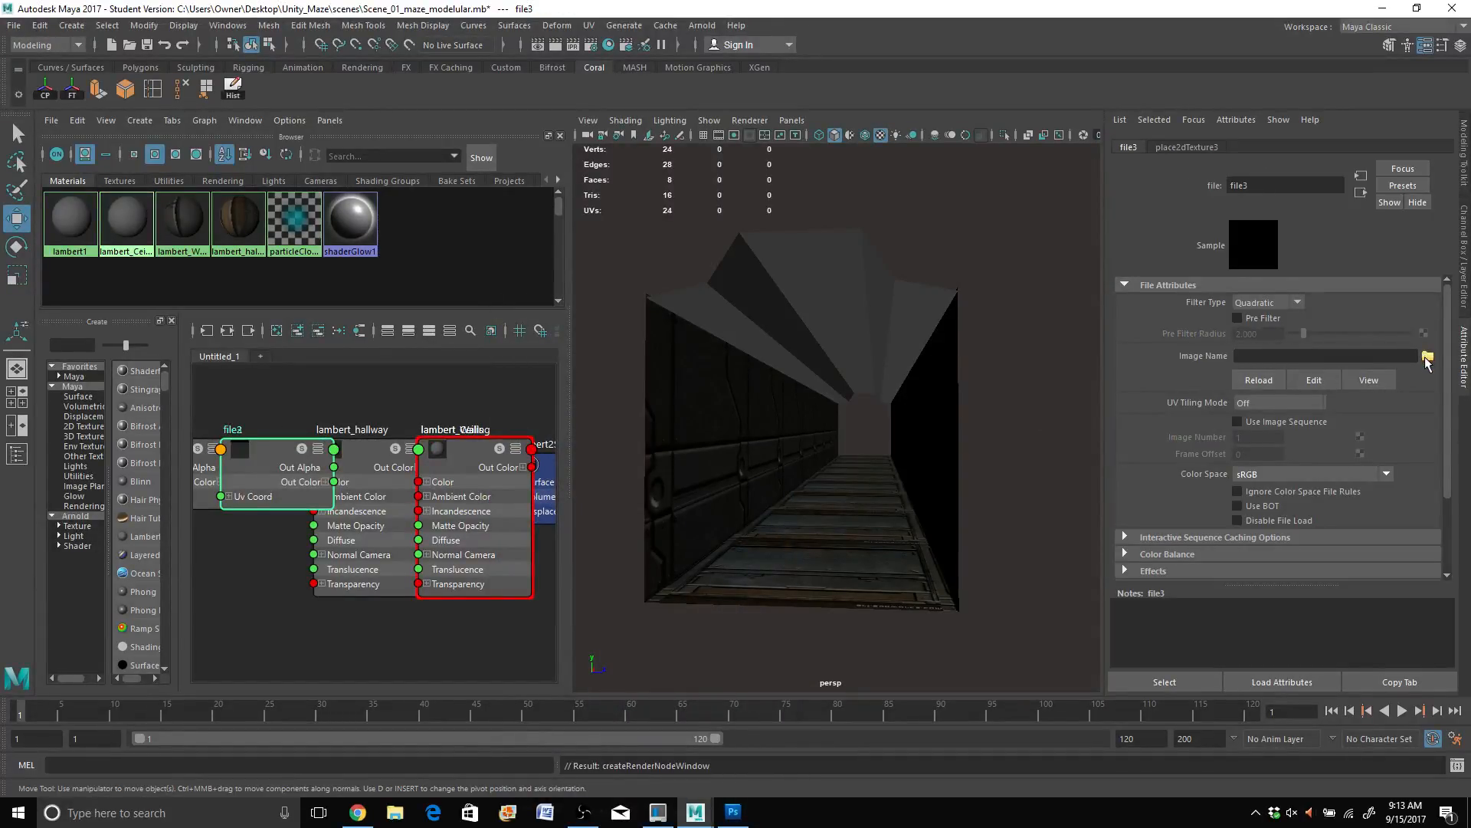
{"action": "left_click", "coordinate": [1428, 357]}
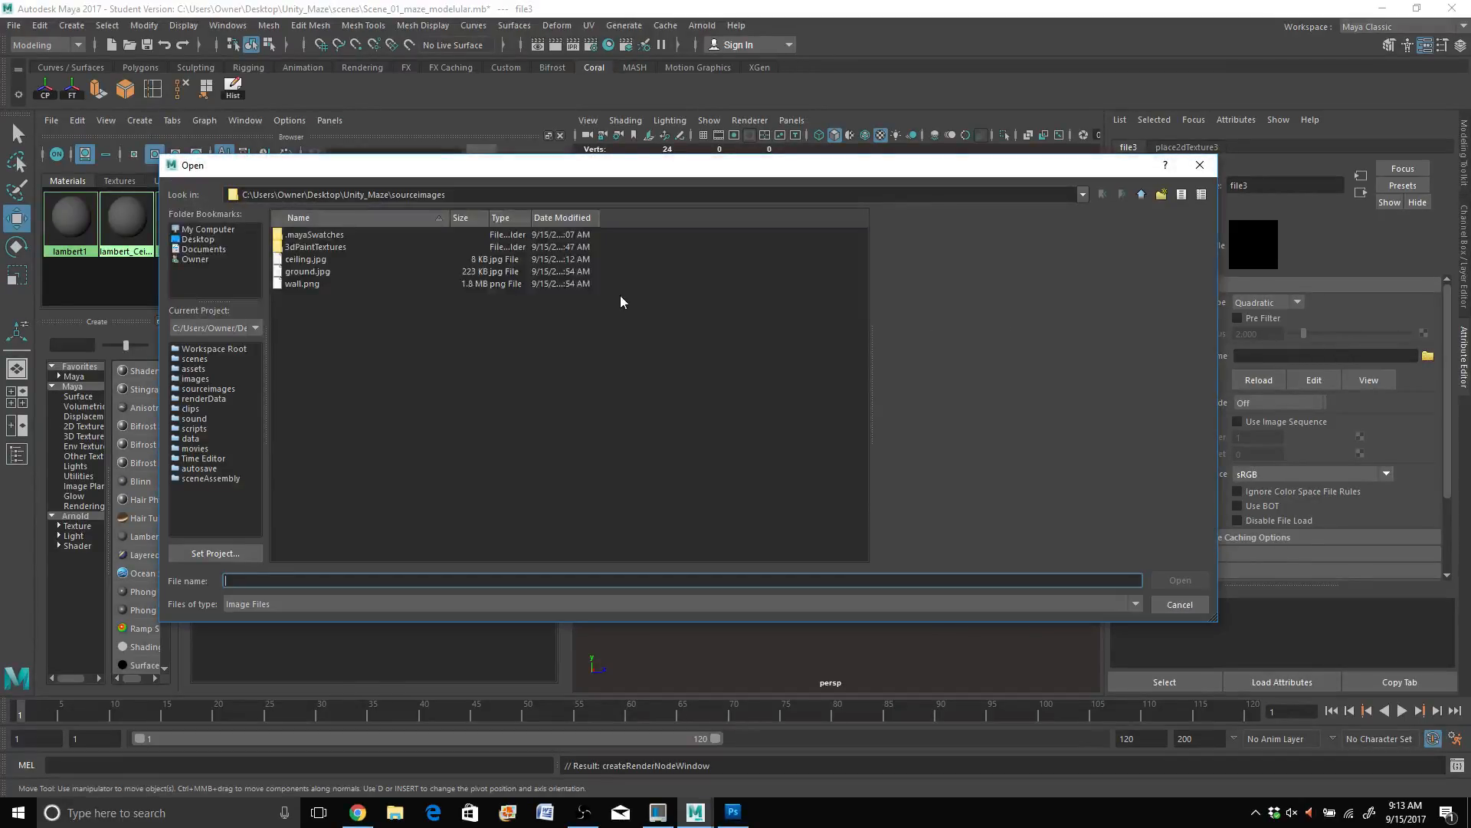
{"action": "left_click", "coordinate": [303, 261]}
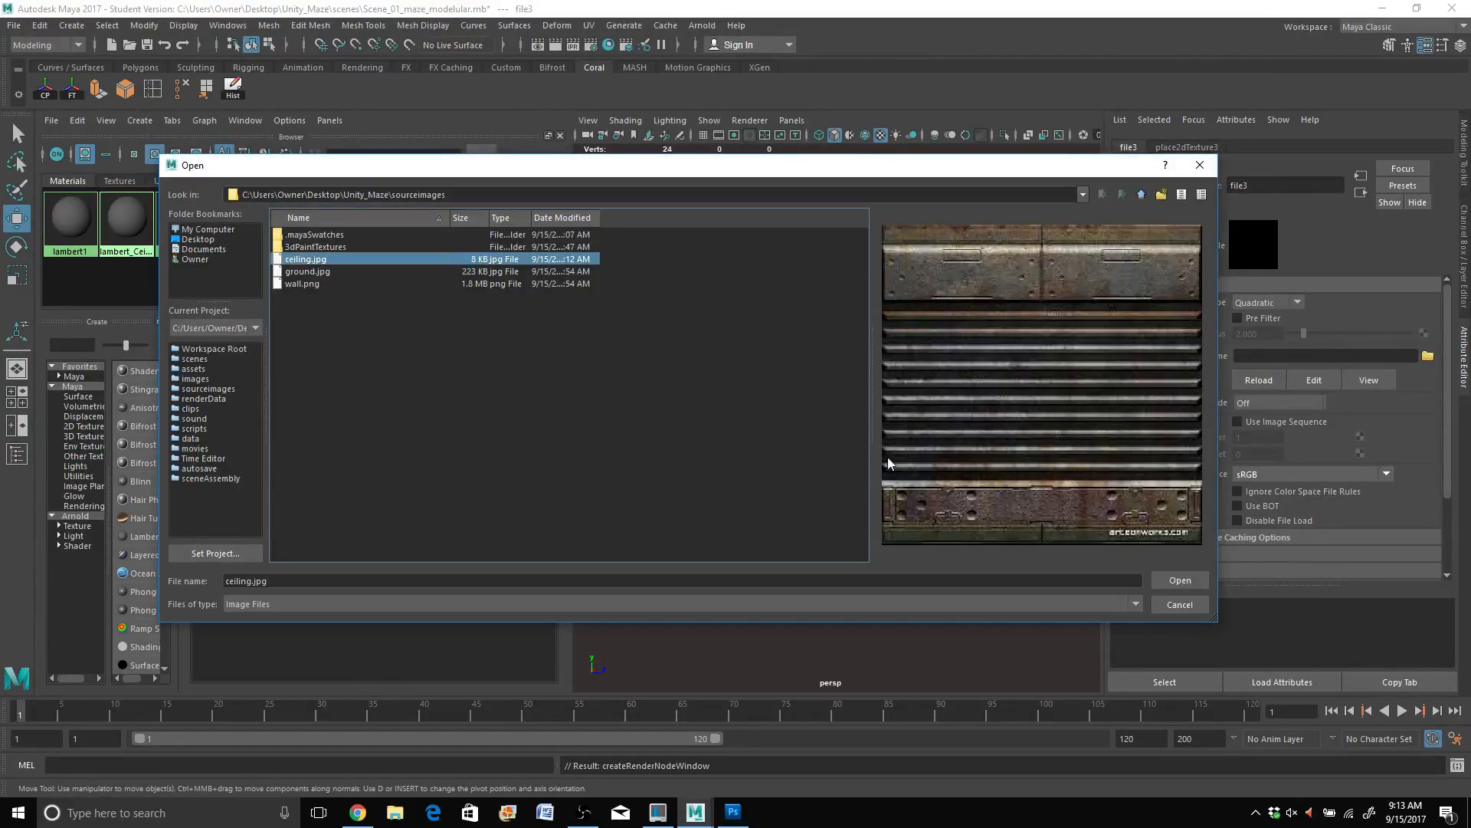
{"action": "left_click", "coordinate": [1180, 580]}
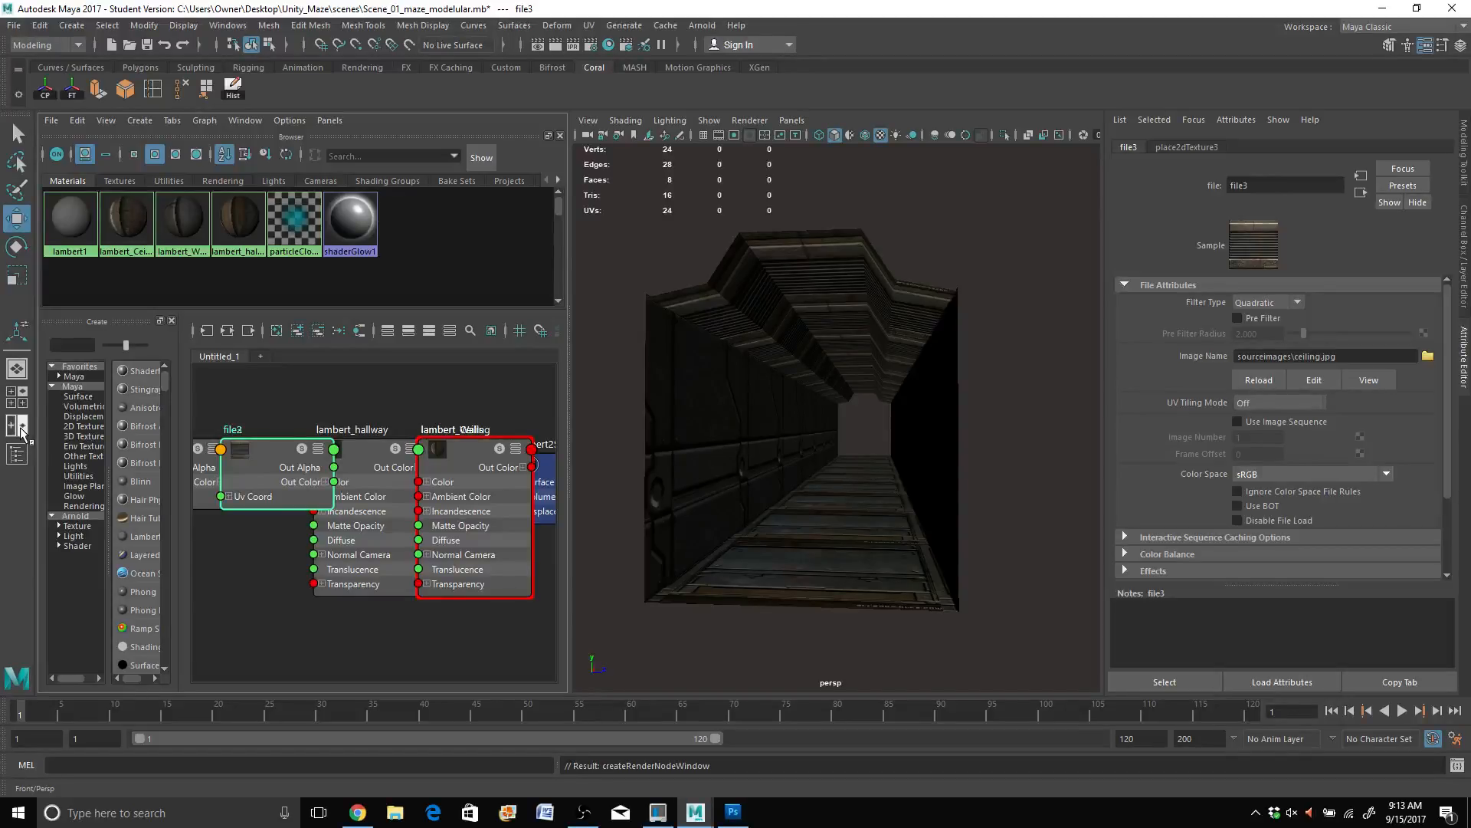
Step: Switch to the two-view layout, select the ceiling mesh, and show the UV Editor beside the perspective view
{"action": "left_click", "coordinate": [21, 432]}
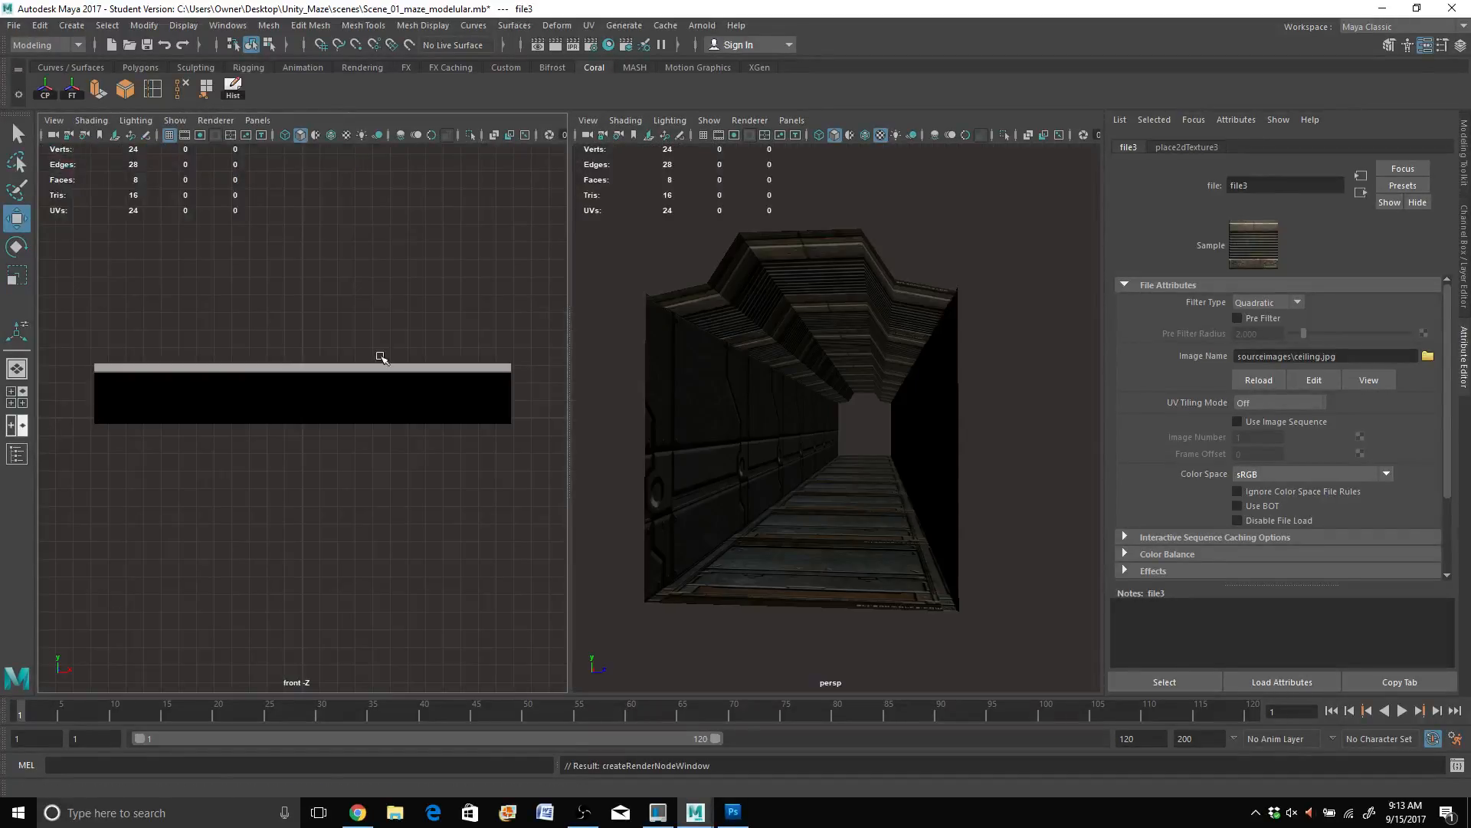
{"action": "left_click", "coordinate": [844, 296]}
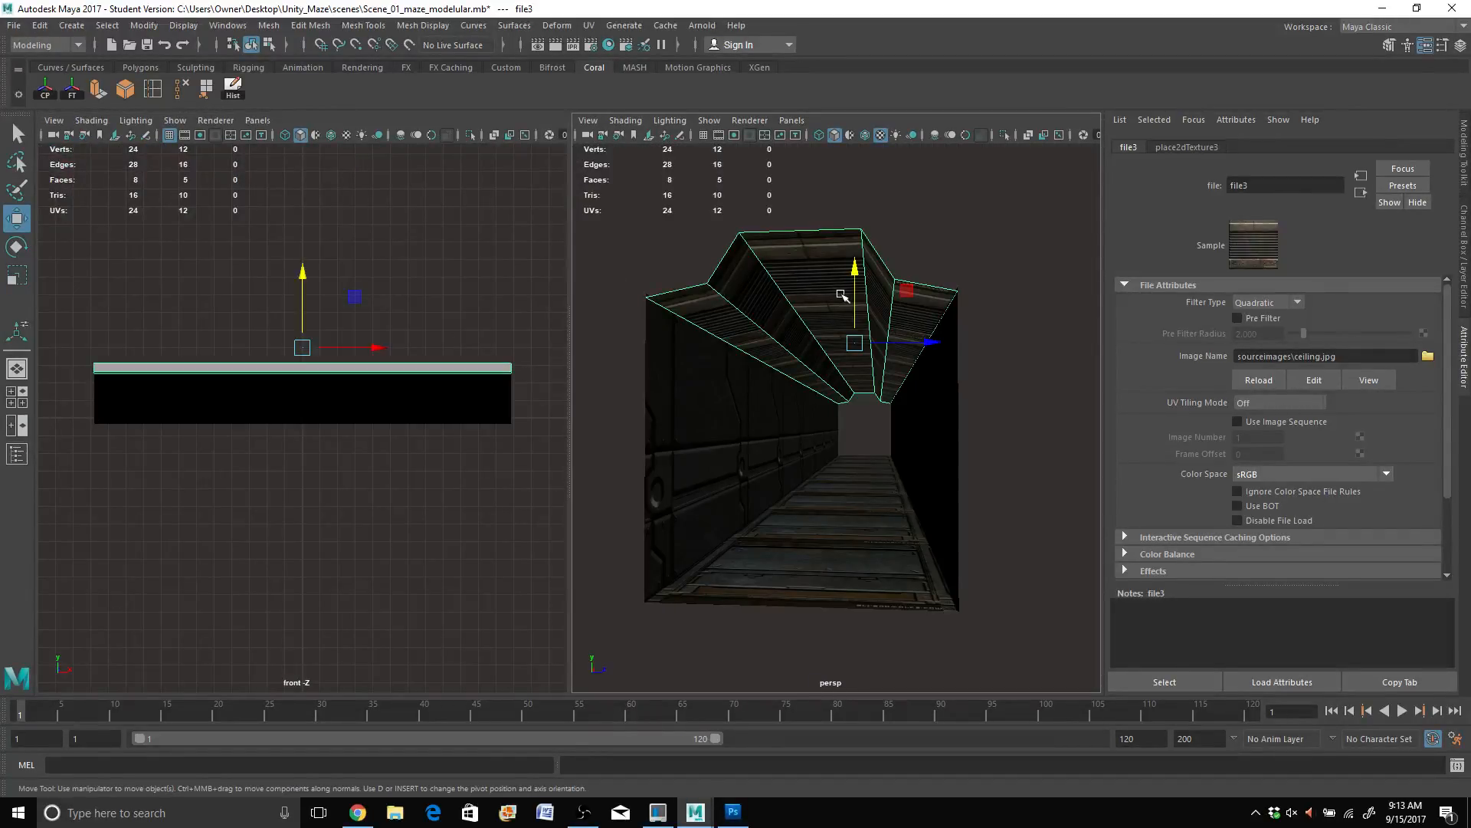
{"action": "left_click", "coordinate": [258, 121]}
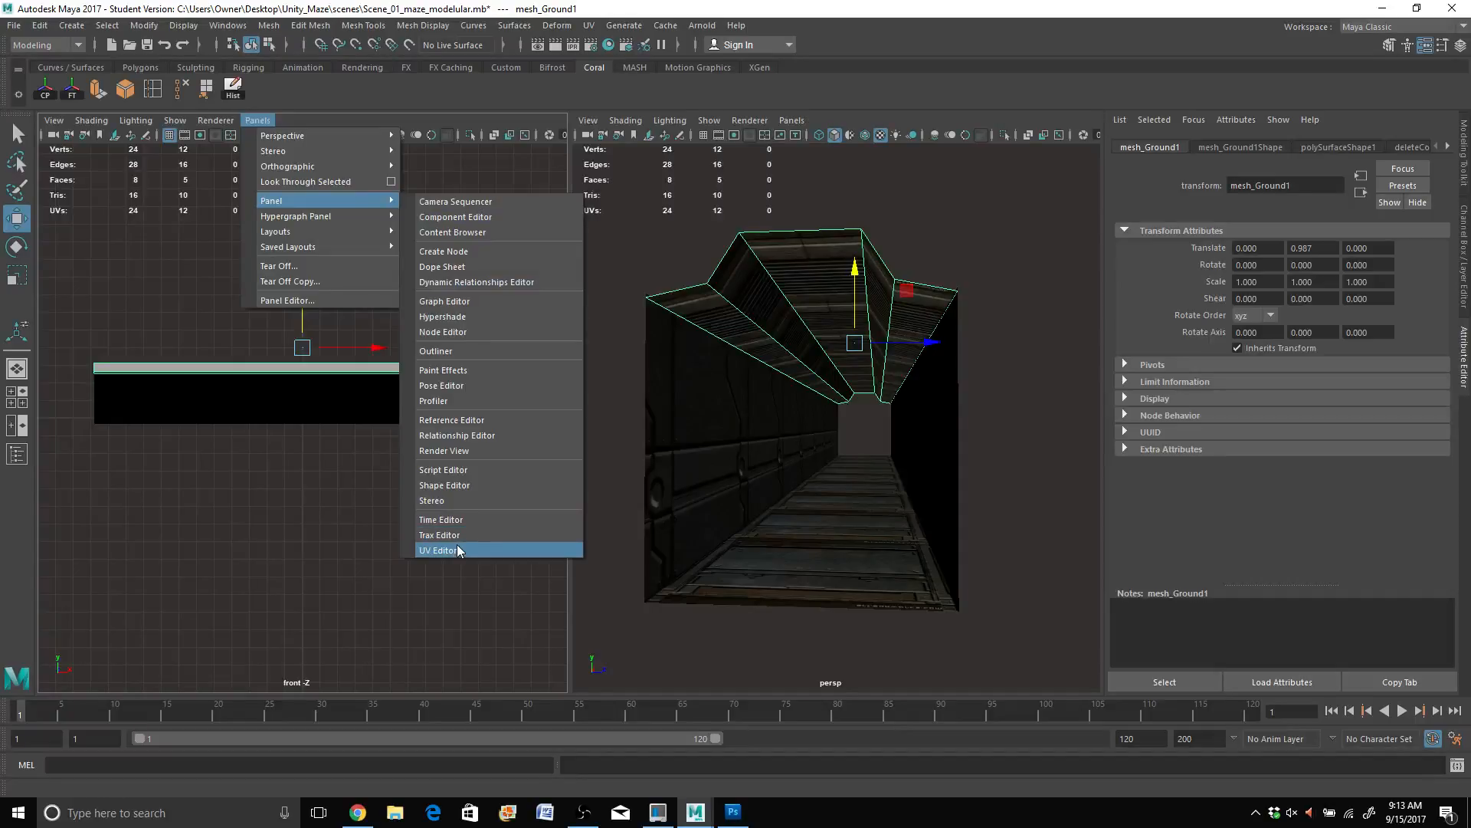
{"action": "left_click", "coordinate": [458, 550]}
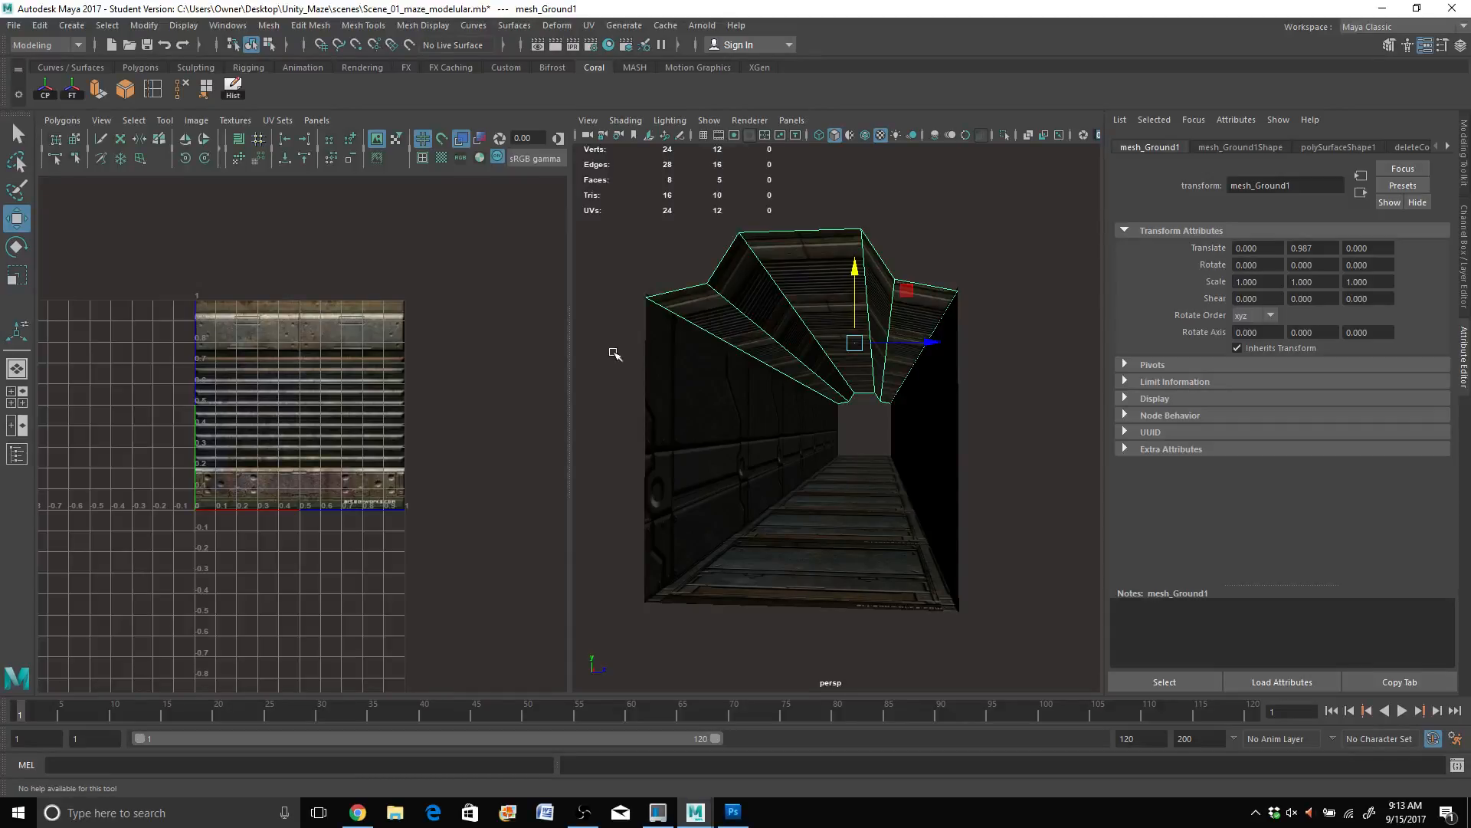
Step: Rotate the ceiling's UVs 90 degrees clockwise so the slats run lengthwise, and check the texture inside the corridor
{"action": "left_click", "coordinate": [465, 141]}
{"action": "scroll", "coordinate": [331, 337], "scroll_direction": "down", "scroll_amount": 4}
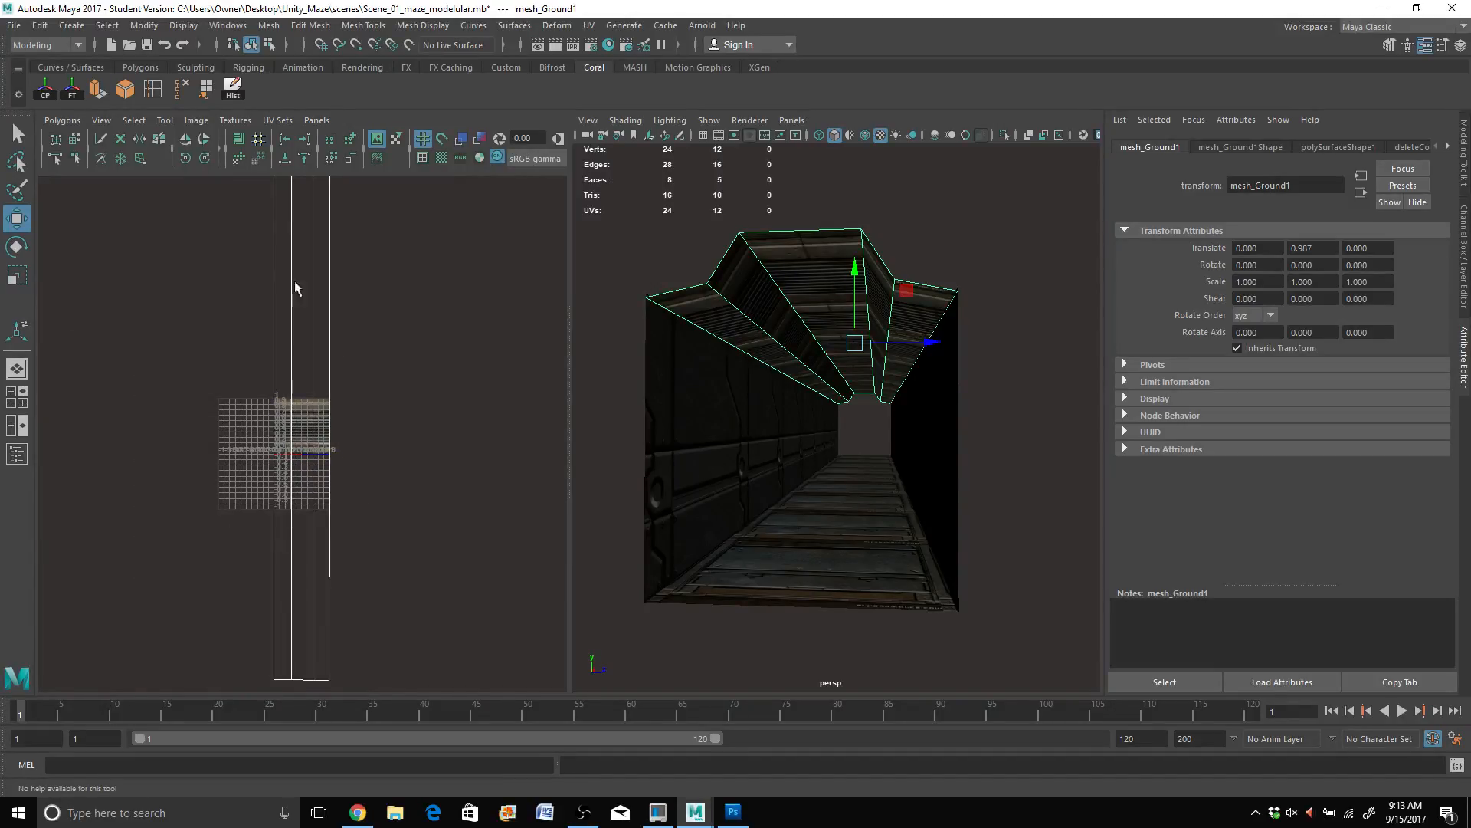
{"action": "left_click", "coordinate": [205, 159]}
{"action": "left_click", "coordinate": [205, 159]}
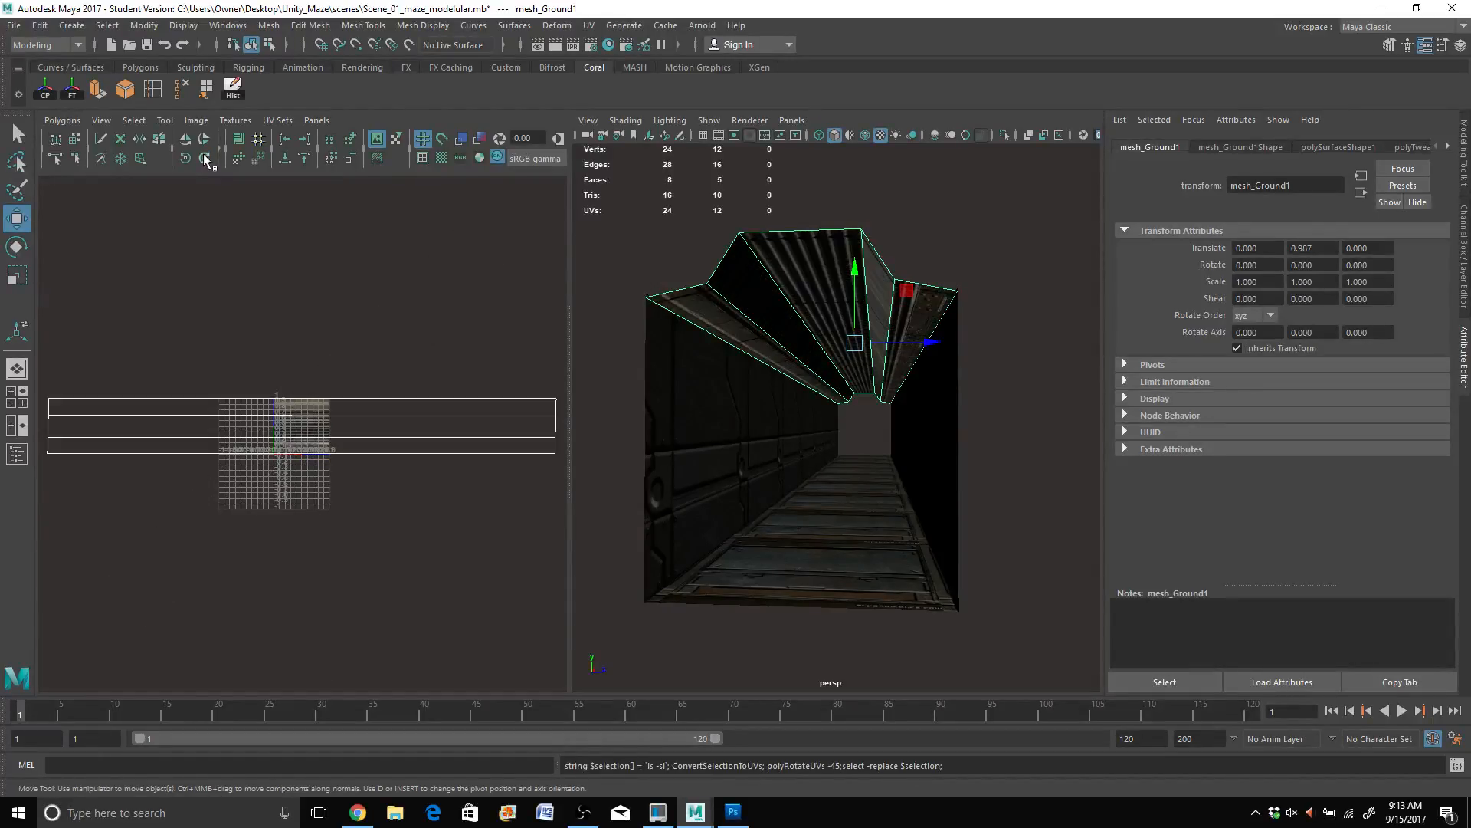
{"action": "scroll", "coordinate": [738, 396], "scroll_direction": "up", "scroll_amount": 3}
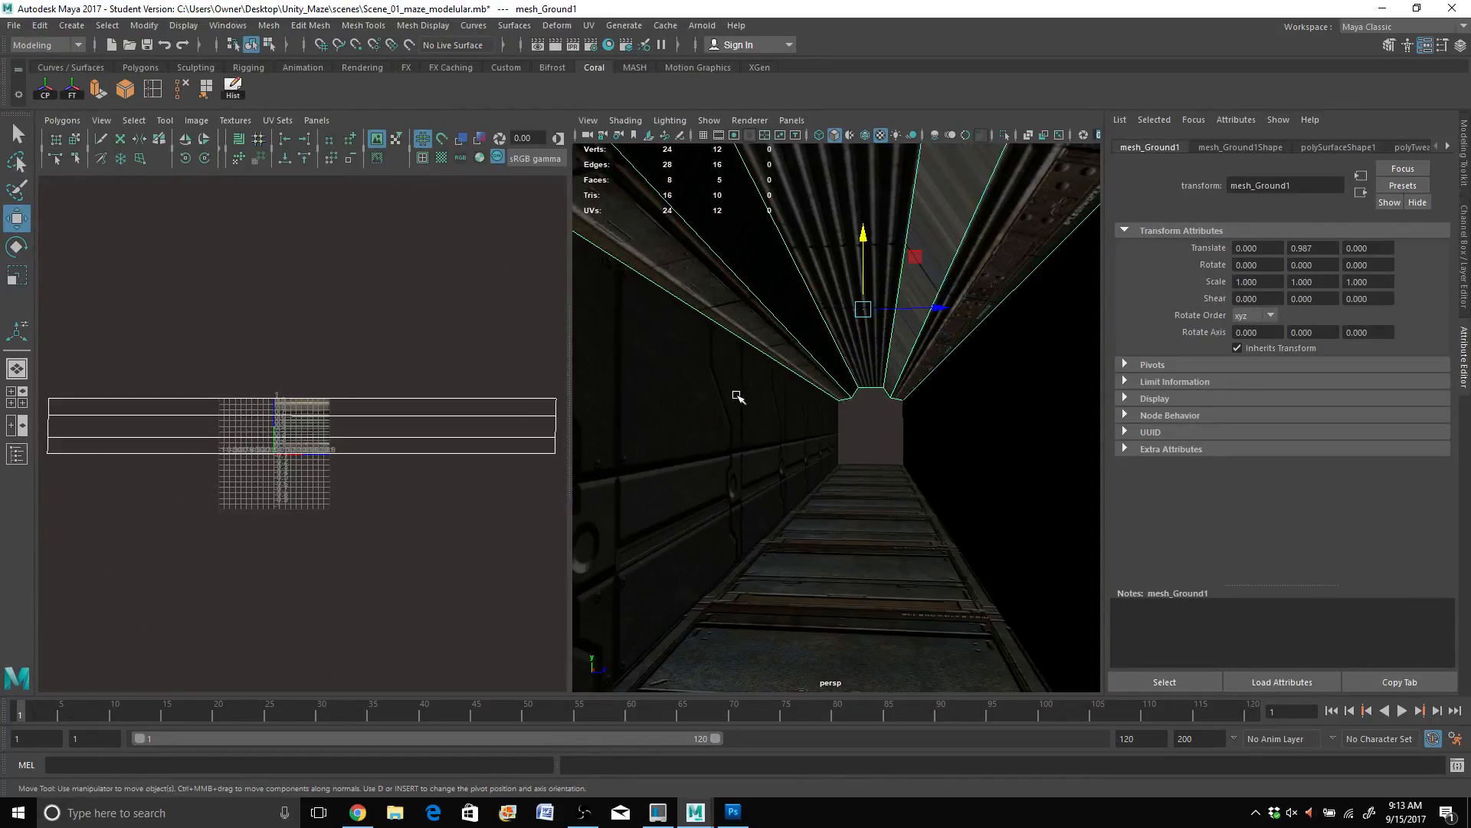
{"action": "middle_click_drag", "start_coordinate": [761, 384], "coordinate": [846, 442], "text": "alt"}
{"action": "left_click_drag", "start_coordinate": [845, 442], "coordinate": [757, 420], "text": "alt"}
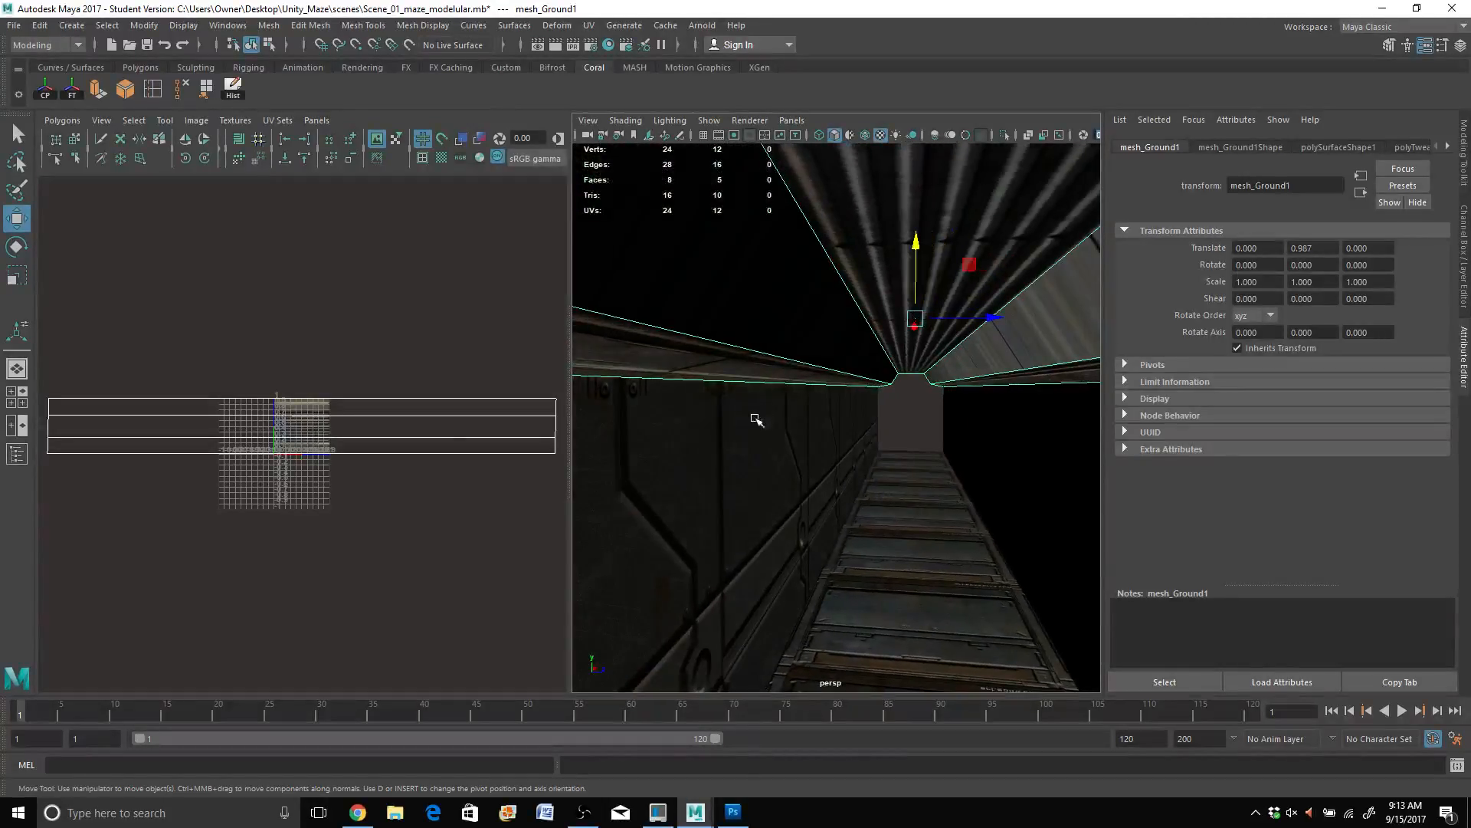
{"action": "right_click", "coordinate": [427, 435]}
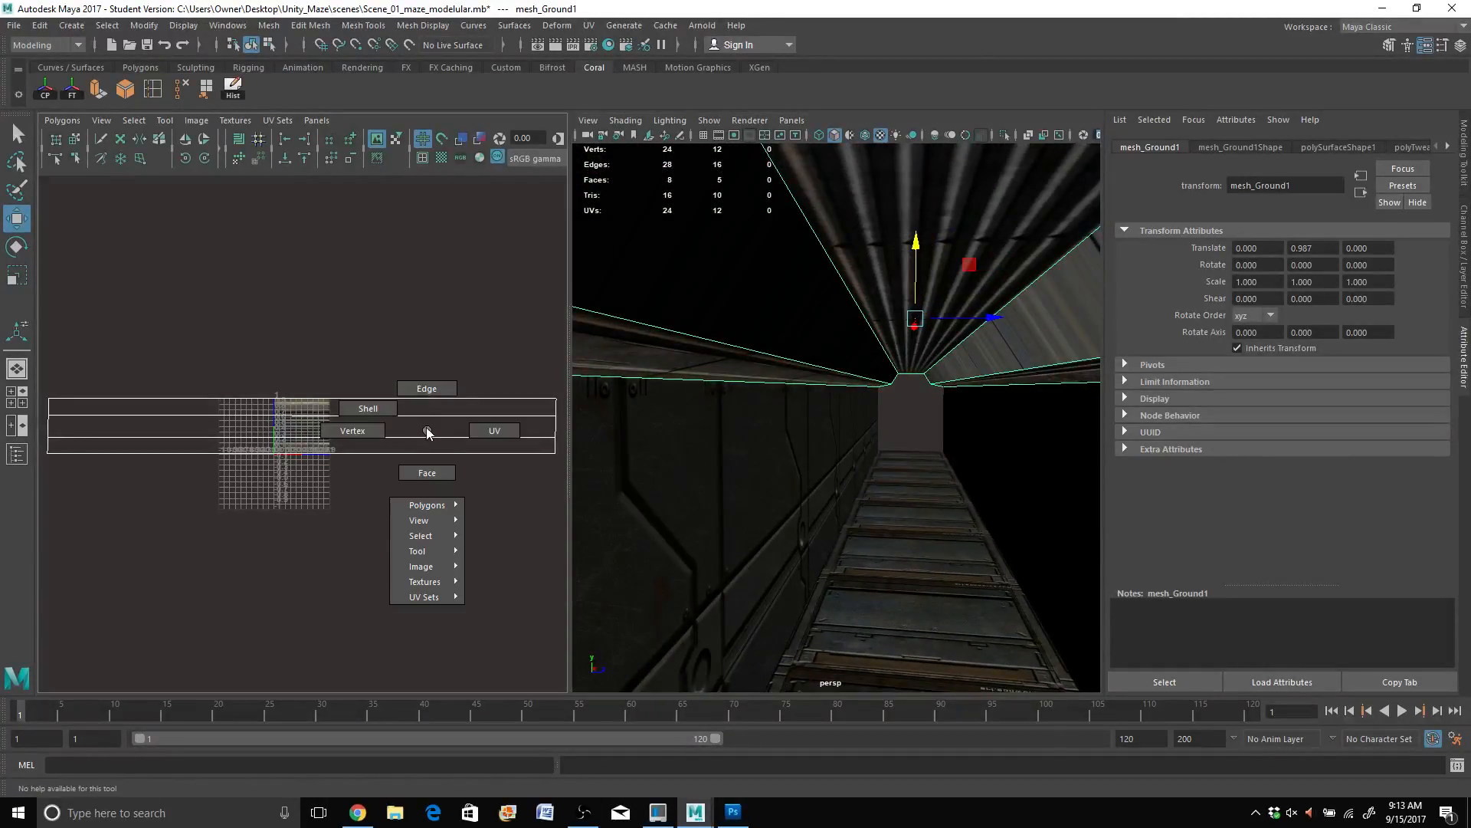
{"action": "left_click", "coordinate": [427, 389]}
{"action": "double_click", "coordinate": [812, 378]}
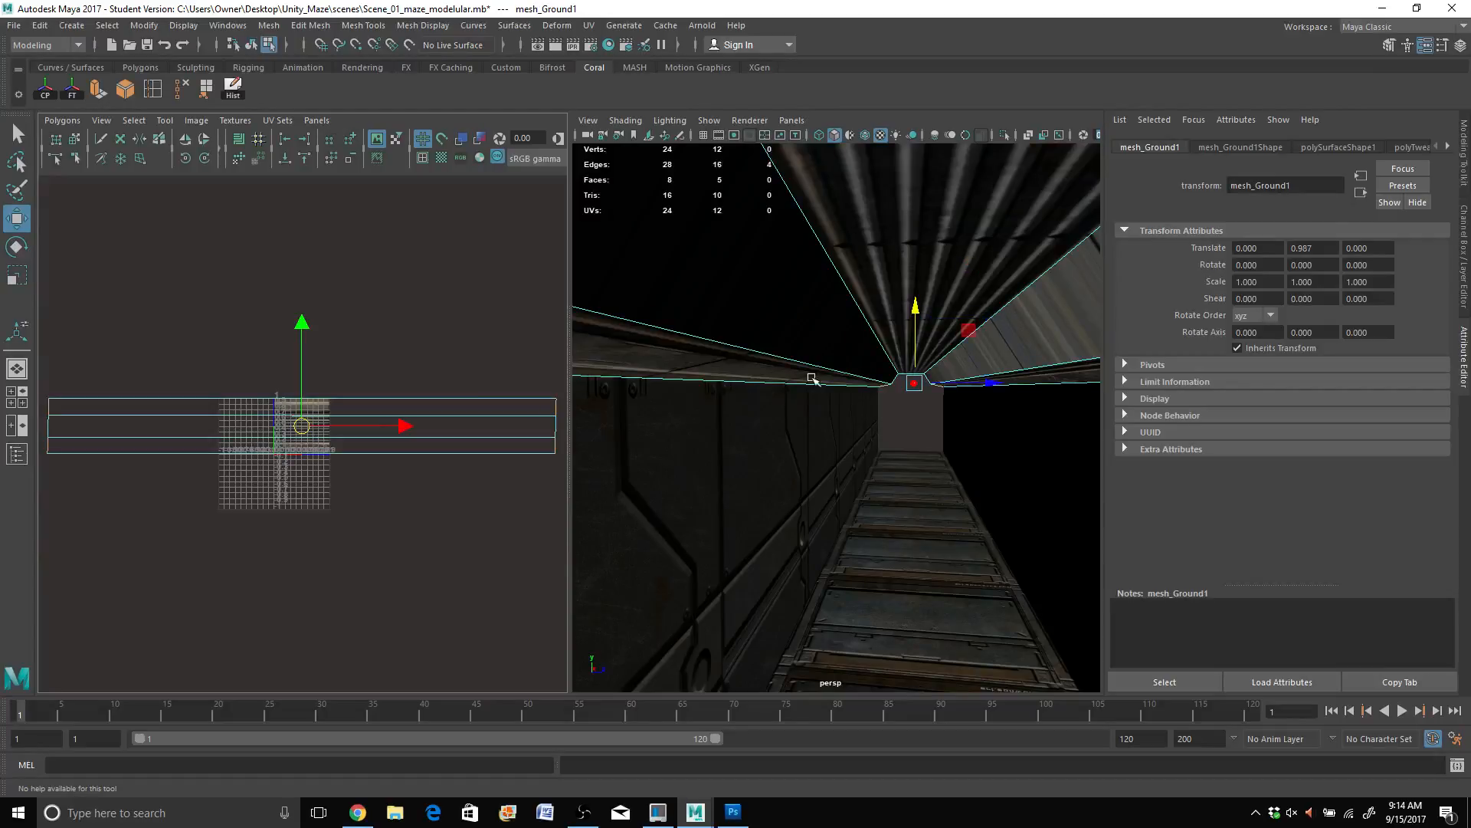
{"action": "left_click_drag", "start_coordinate": [852, 371], "coordinate": [756, 394], "text": "alt"}
{"action": "scroll", "coordinate": [756, 394], "scroll_direction": "down", "scroll_amount": 5}
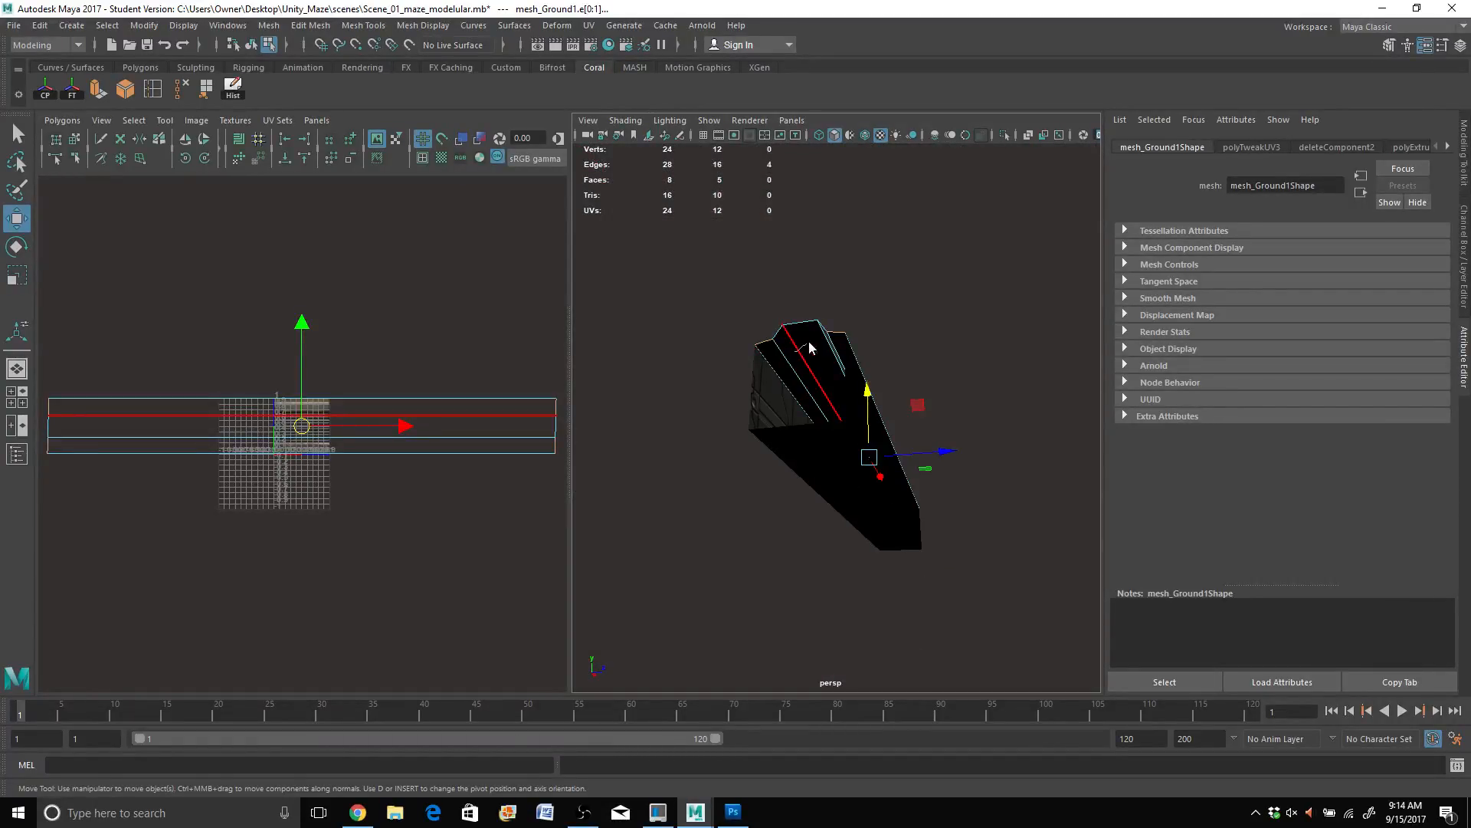
{"action": "right_click_drag", "start_coordinate": [789, 346], "coordinate": [858, 329]}
{"action": "left_click", "coordinate": [790, 348]}
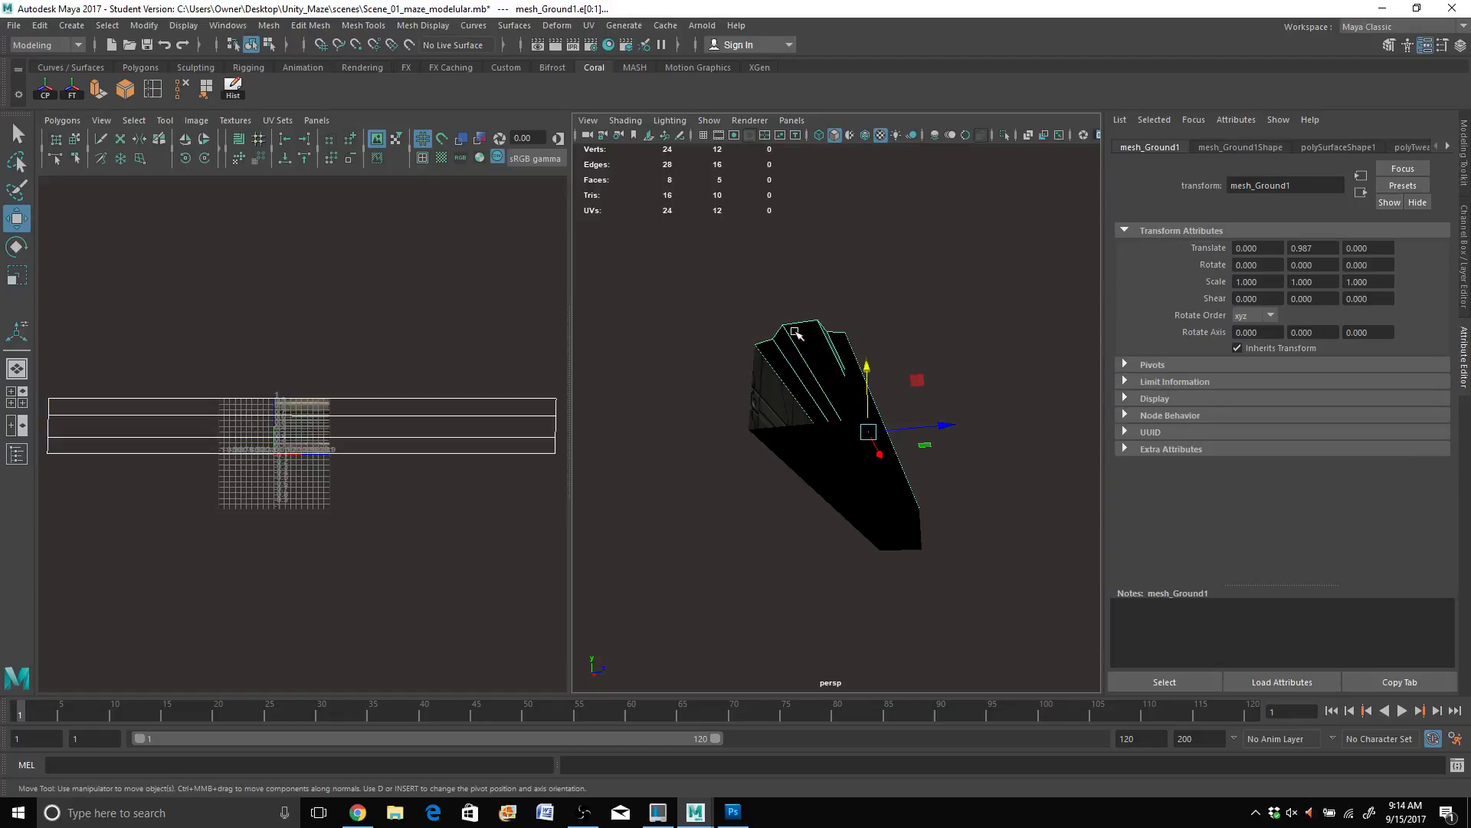
Step: Maximize the perspective view and raise the ceiling mesh well above the walls, to about 1.885 in Y, to inspect its underside
{"action": "key", "text": "space"}
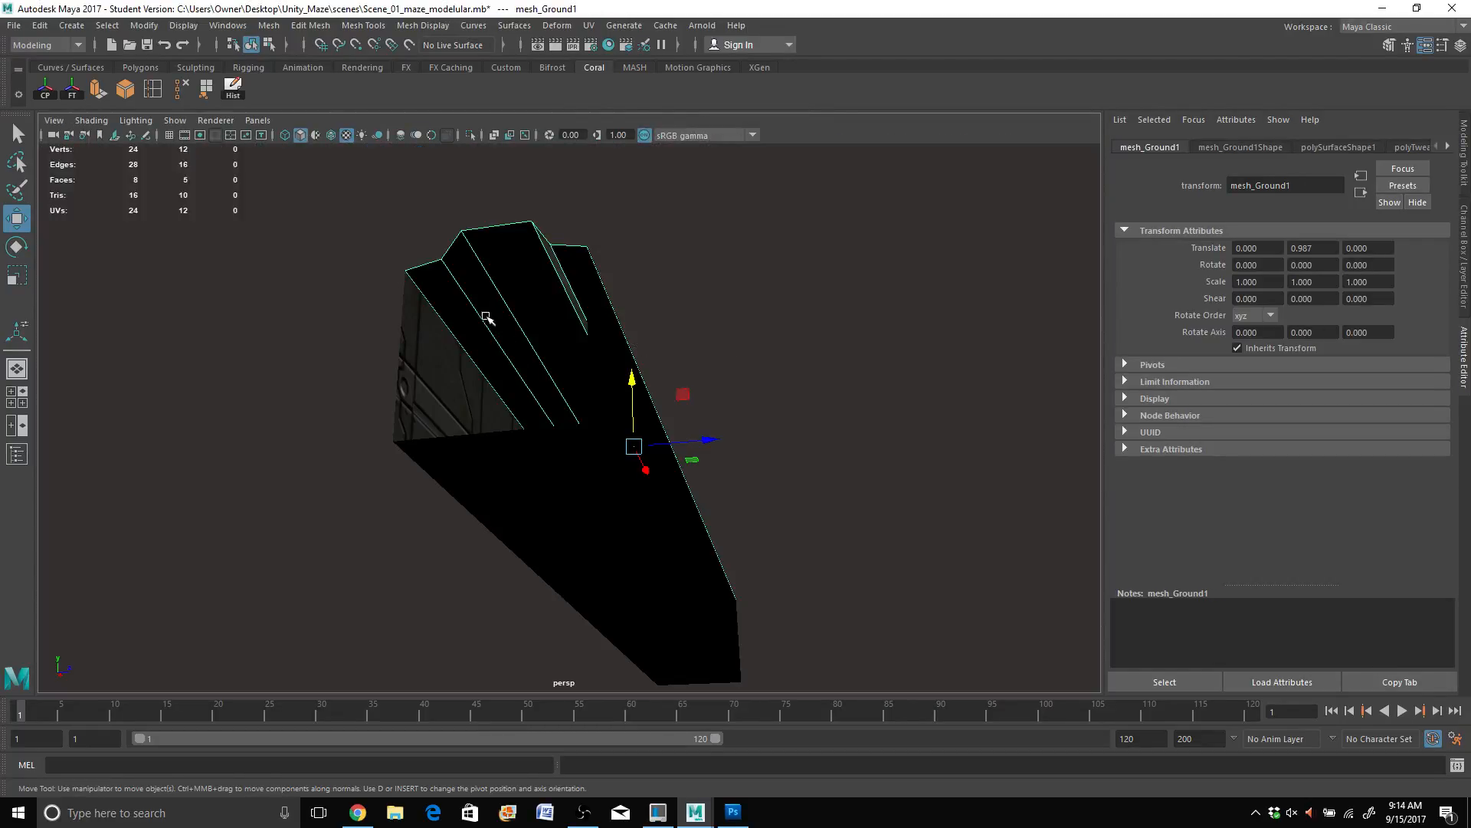
{"action": "right_click_drag", "start_coordinate": [520, 256], "coordinate": [546, 299]}
{"action": "left_click_drag", "start_coordinate": [530, 342], "coordinate": [584, 246], "text": "alt"}
{"action": "scroll", "coordinate": [586, 317], "scroll_direction": "up", "scroll_amount": 5}
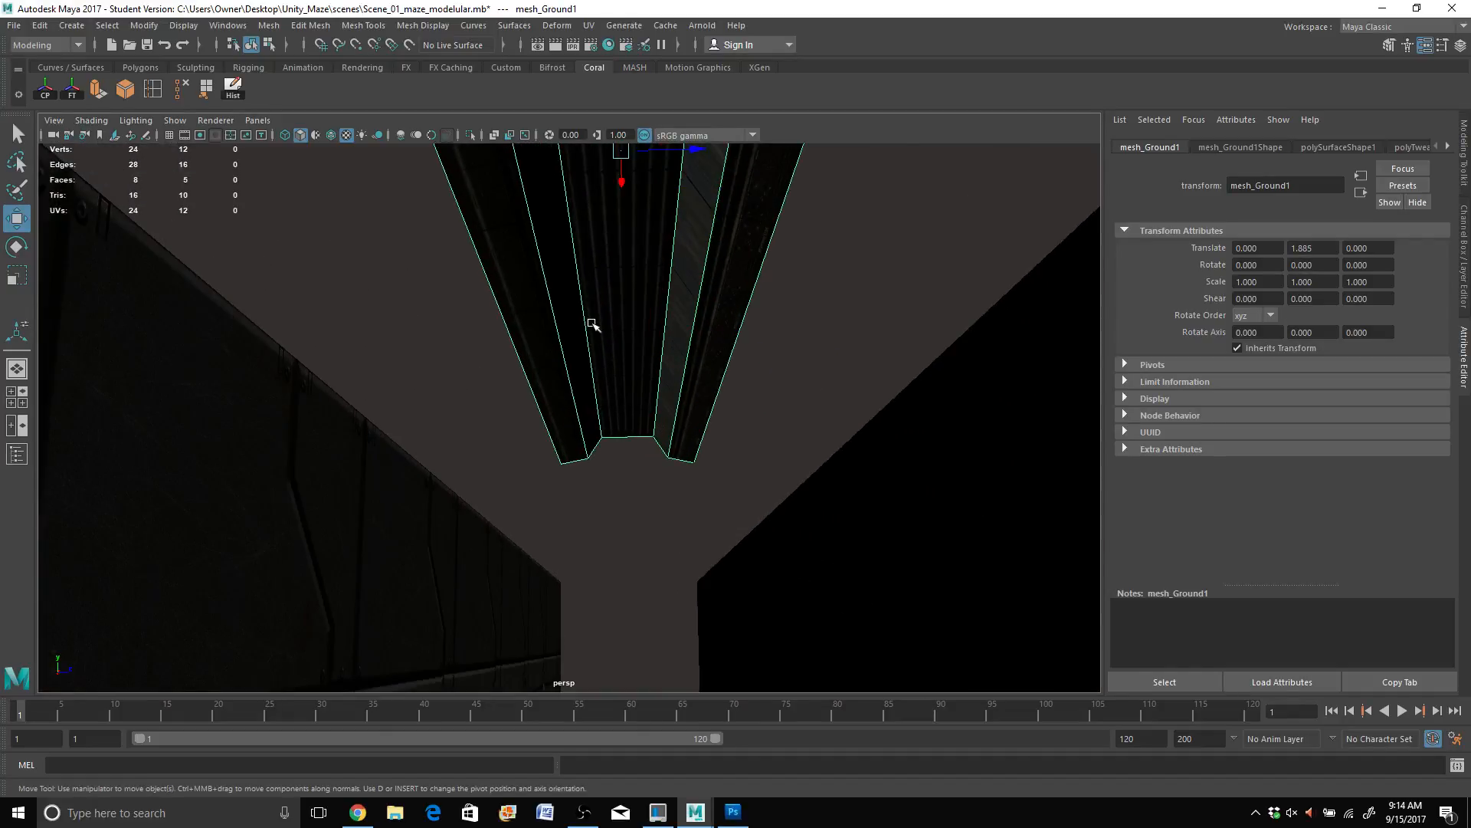
{"action": "left_click_drag", "start_coordinate": [571, 567], "coordinate": [609, 412], "text": "alt"}
{"action": "scroll", "coordinate": [608, 413], "scroll_direction": "down", "scroll_amount": 5}
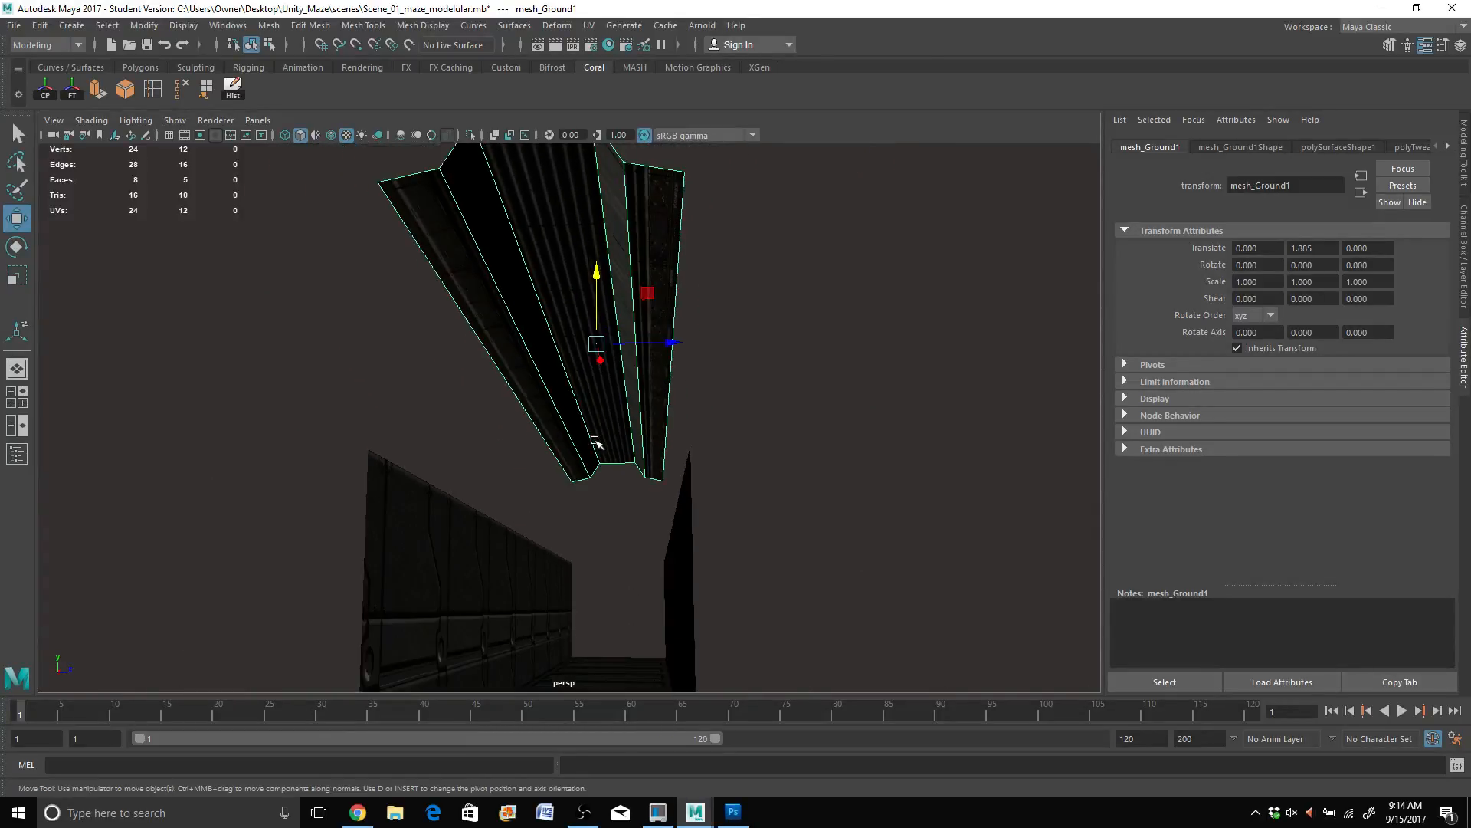
{"action": "left_click_drag", "start_coordinate": [647, 356], "coordinate": [618, 373], "text": "alt"}
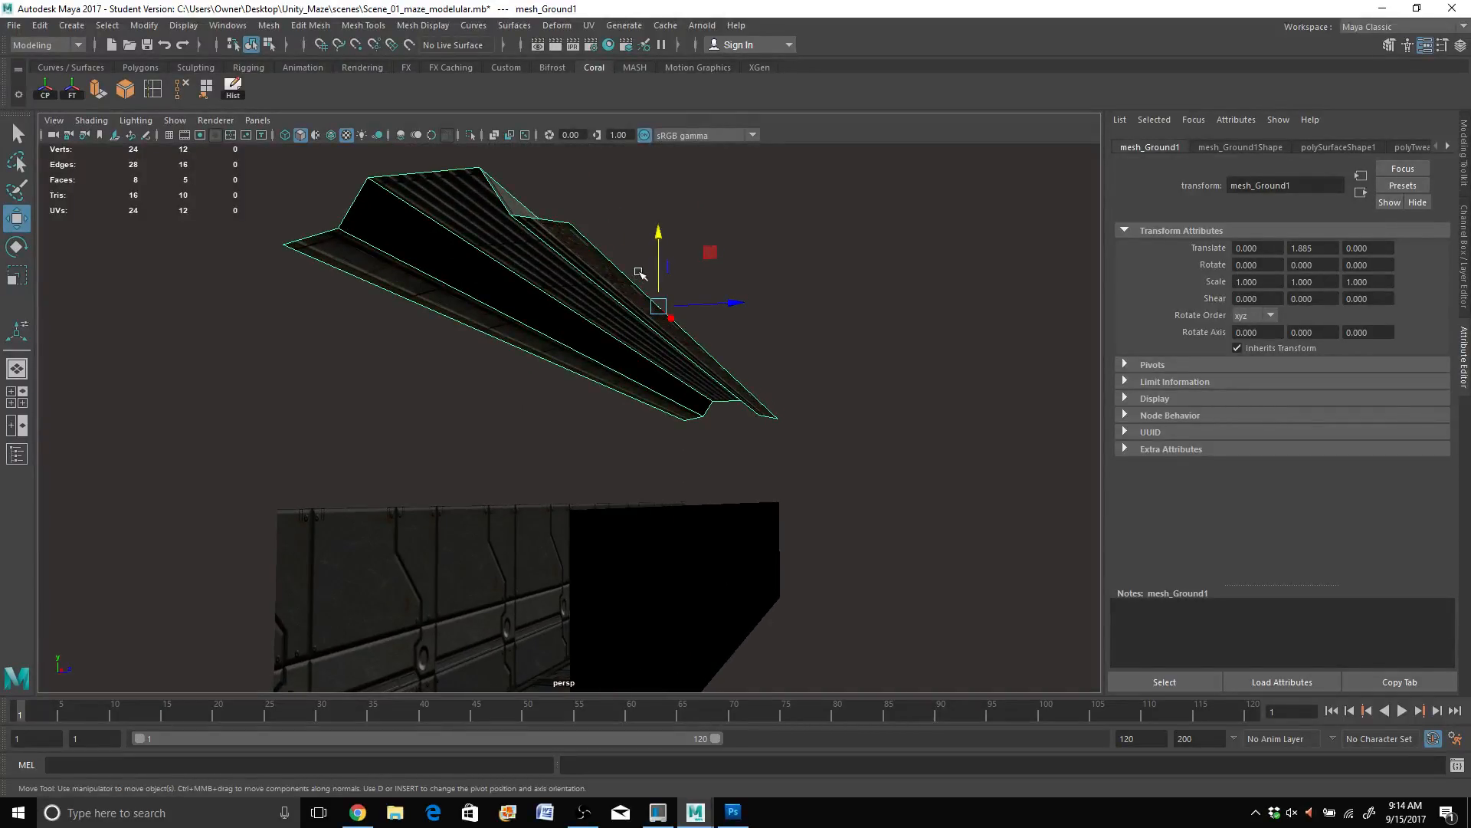
Step: Lower the ceiling mesh back onto the walls, to a Y translation of about 0.993, checking the fit from both sides
{"action": "left_click_drag", "start_coordinate": [659, 235], "coordinate": [649, 357]}
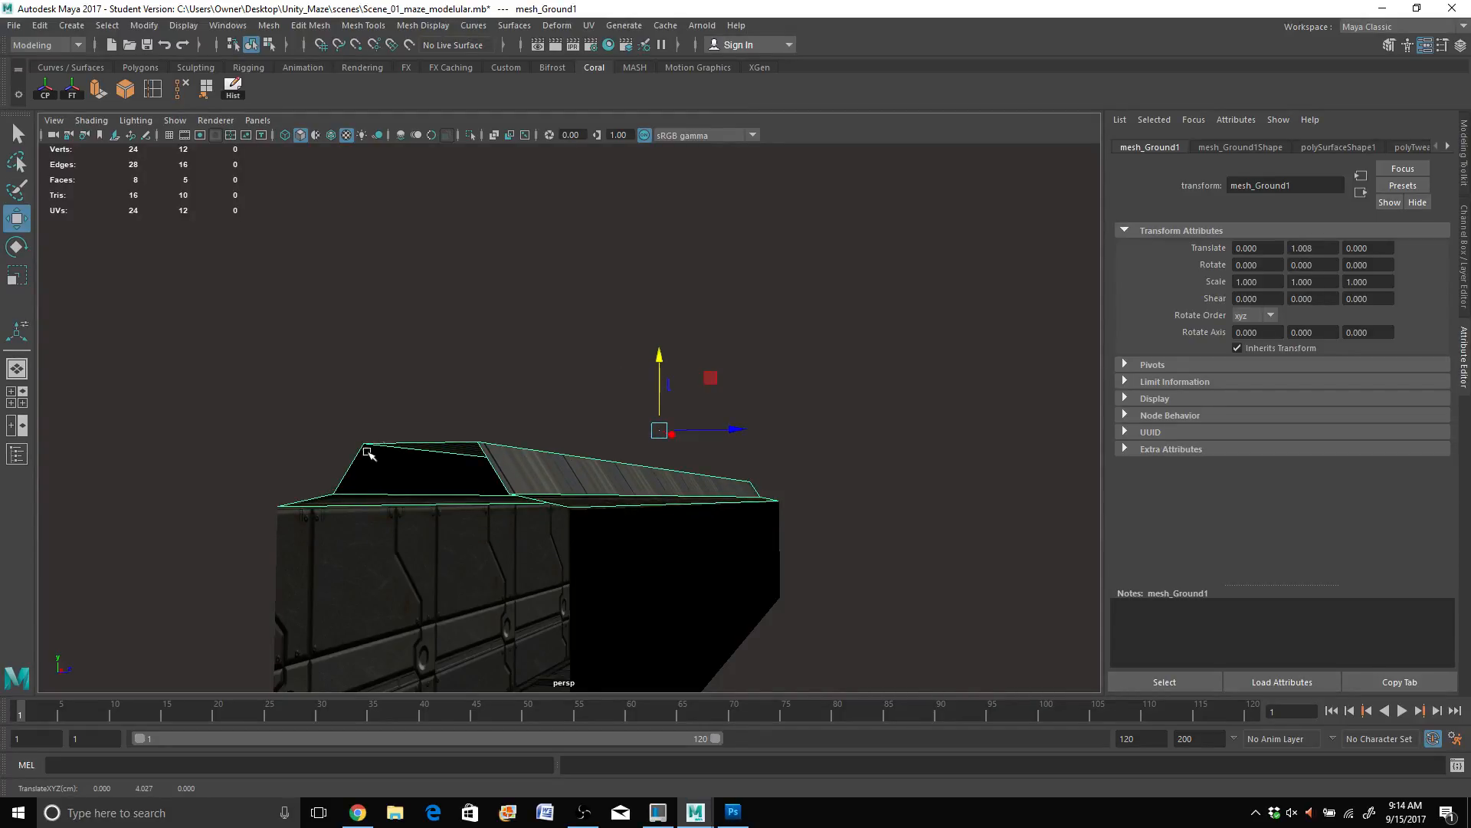
{"action": "left_click_drag", "start_coordinate": [387, 421], "coordinate": [357, 476], "text": "alt"}
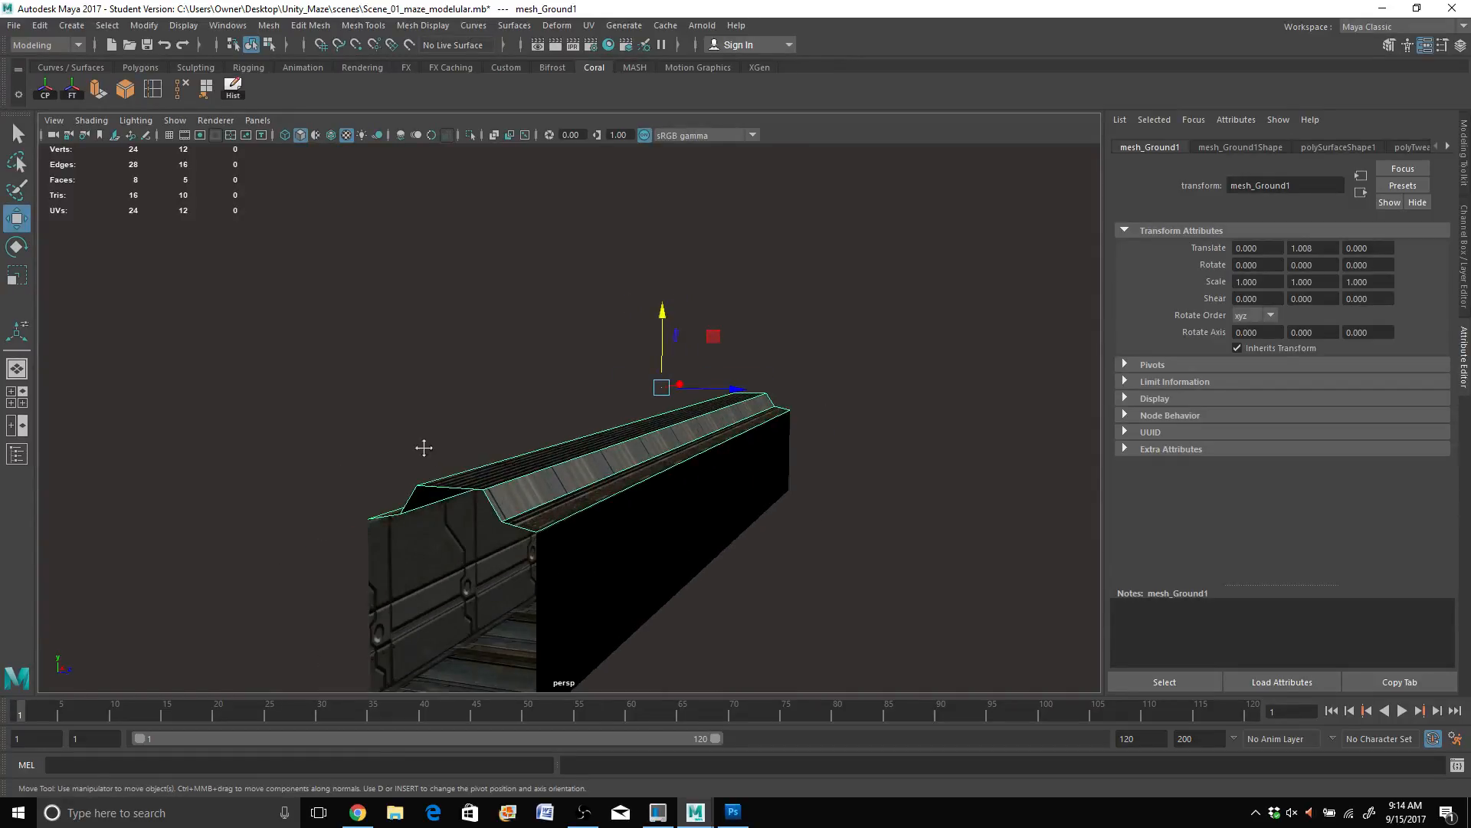
{"action": "mouse_move", "coordinate": [421, 444]}
{"action": "middle_mouse_down", "text": "alt"}
{"action": "mouse_move", "coordinate": [399, 429]}
{"action": "mouse_move", "coordinate": [433, 458]}
{"action": "middle_mouse_up", "text": "alt"}
{"action": "left_click_drag", "start_coordinate": [433, 458], "coordinate": [585, 526], "text": "alt"}
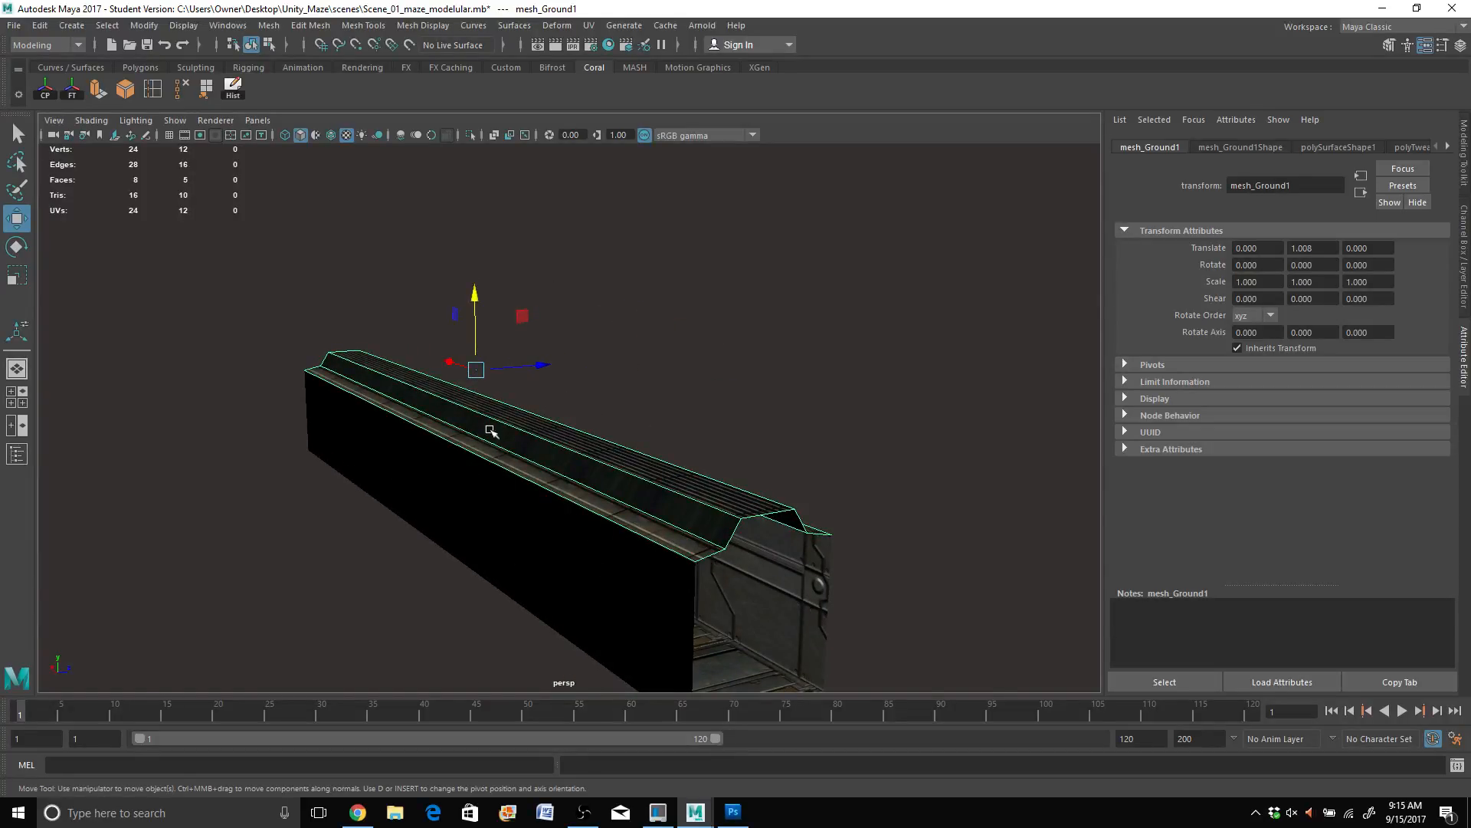
{"action": "left_click_drag", "start_coordinate": [570, 548], "coordinate": [489, 542], "text": "alt"}
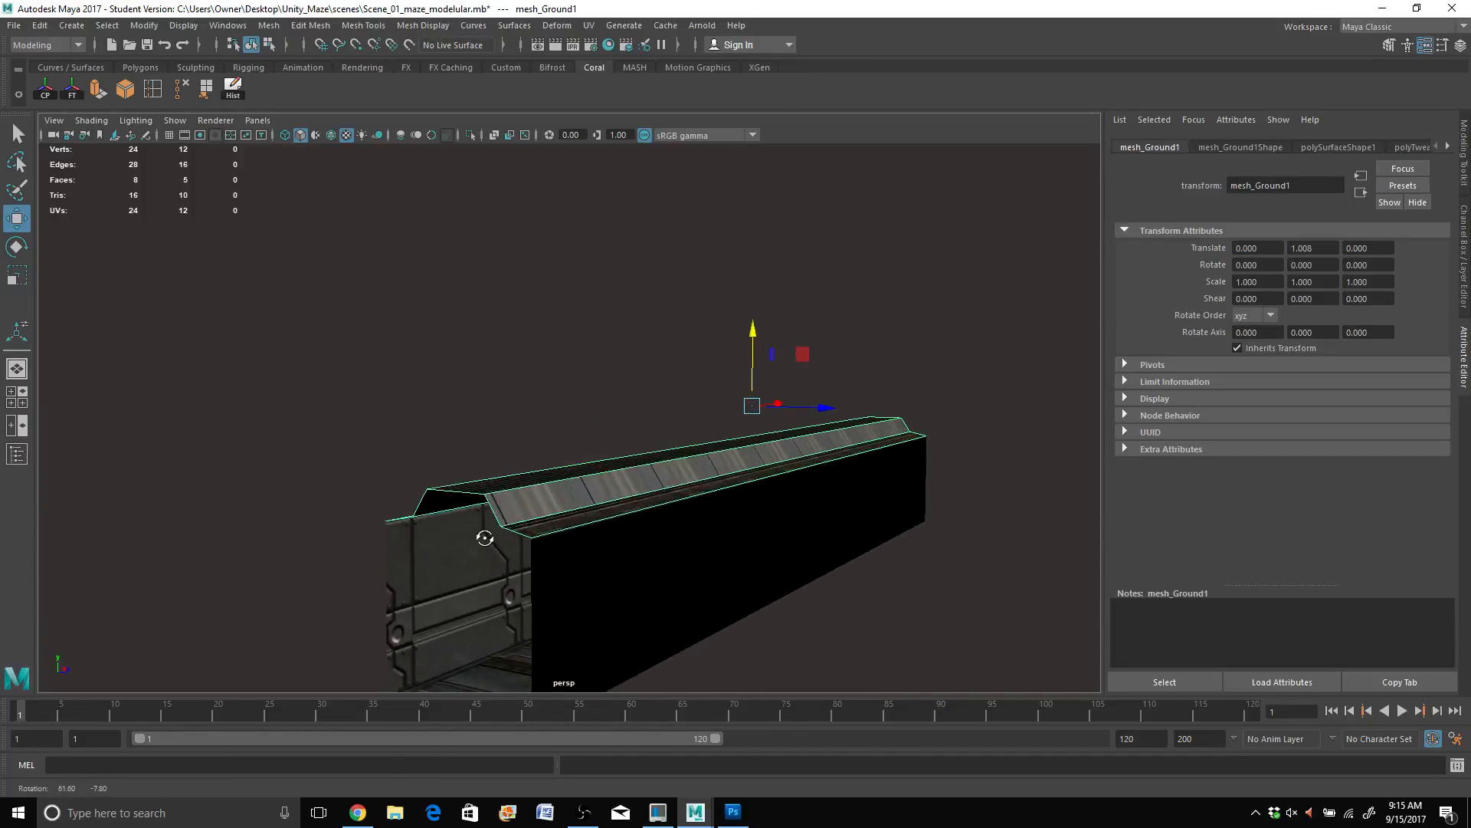
{"action": "scroll", "coordinate": [583, 487], "scroll_direction": "up", "scroll_amount": 3}
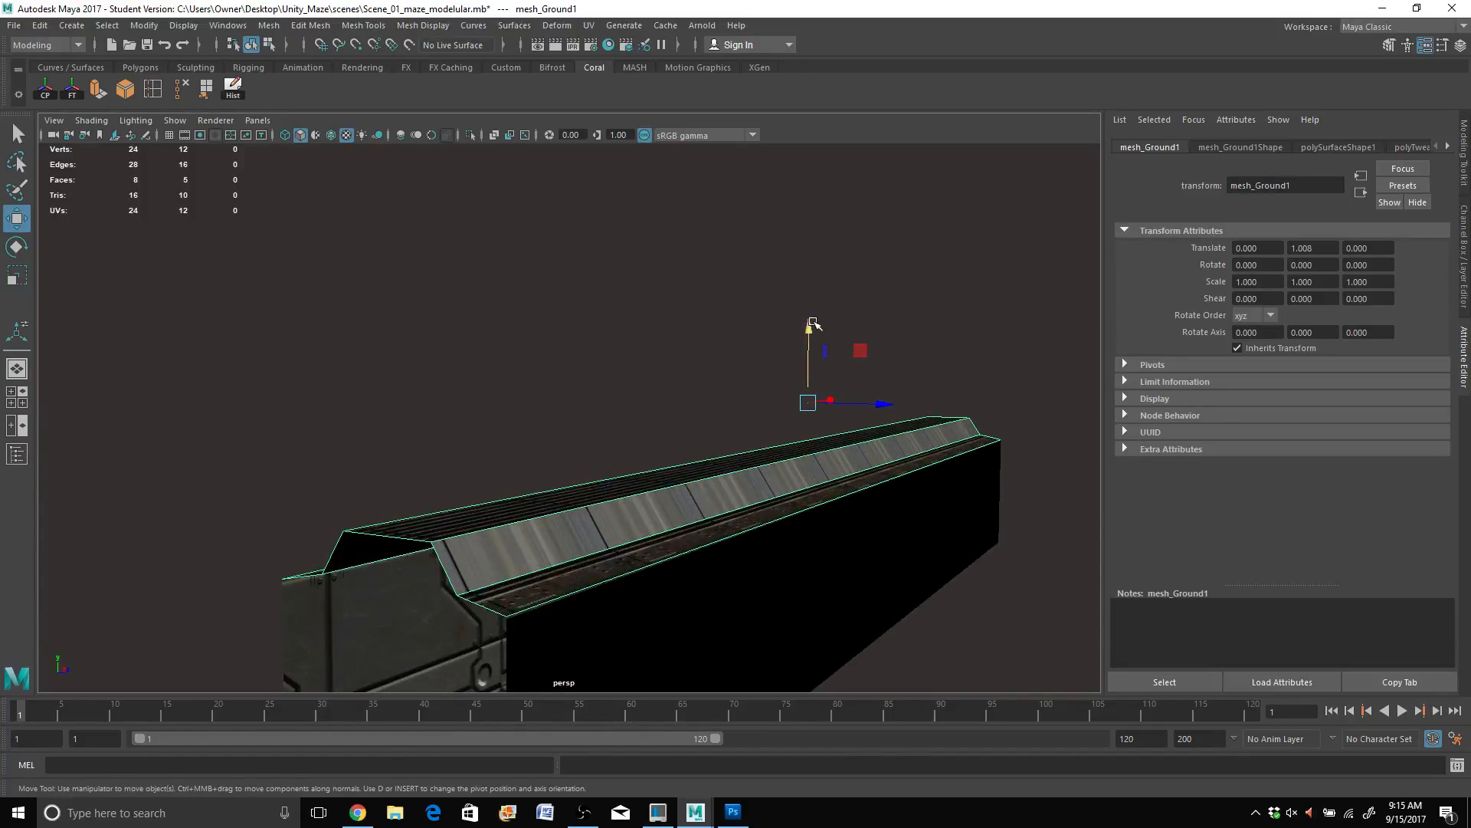
{"action": "left_click_drag", "start_coordinate": [808, 327], "coordinate": [809, 328]}
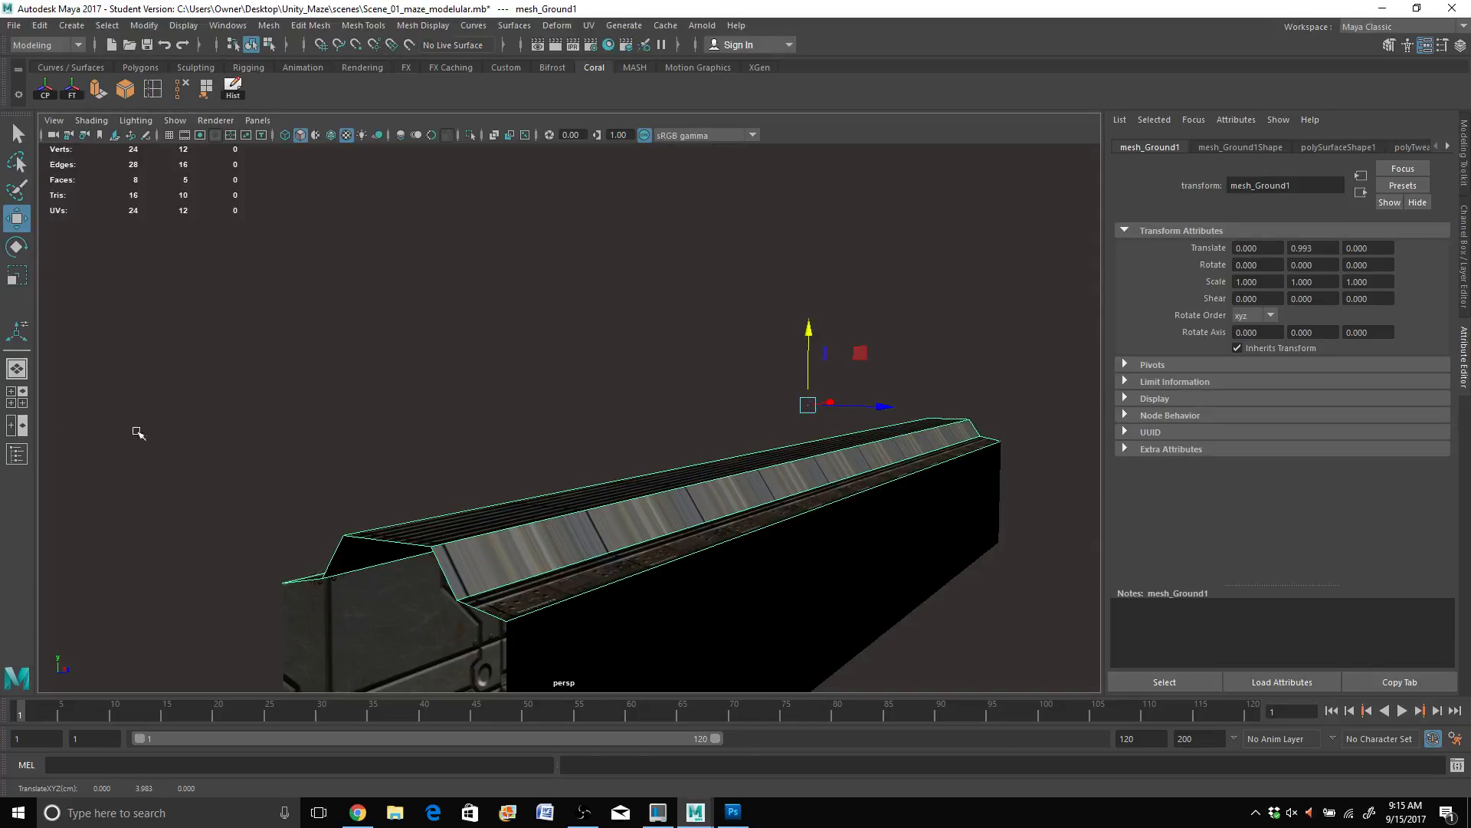
Step: Show the Outliner beside the front and perspective views and expand the GRP_Corridor_01 group
{"action": "left_click", "coordinate": [18, 425]}
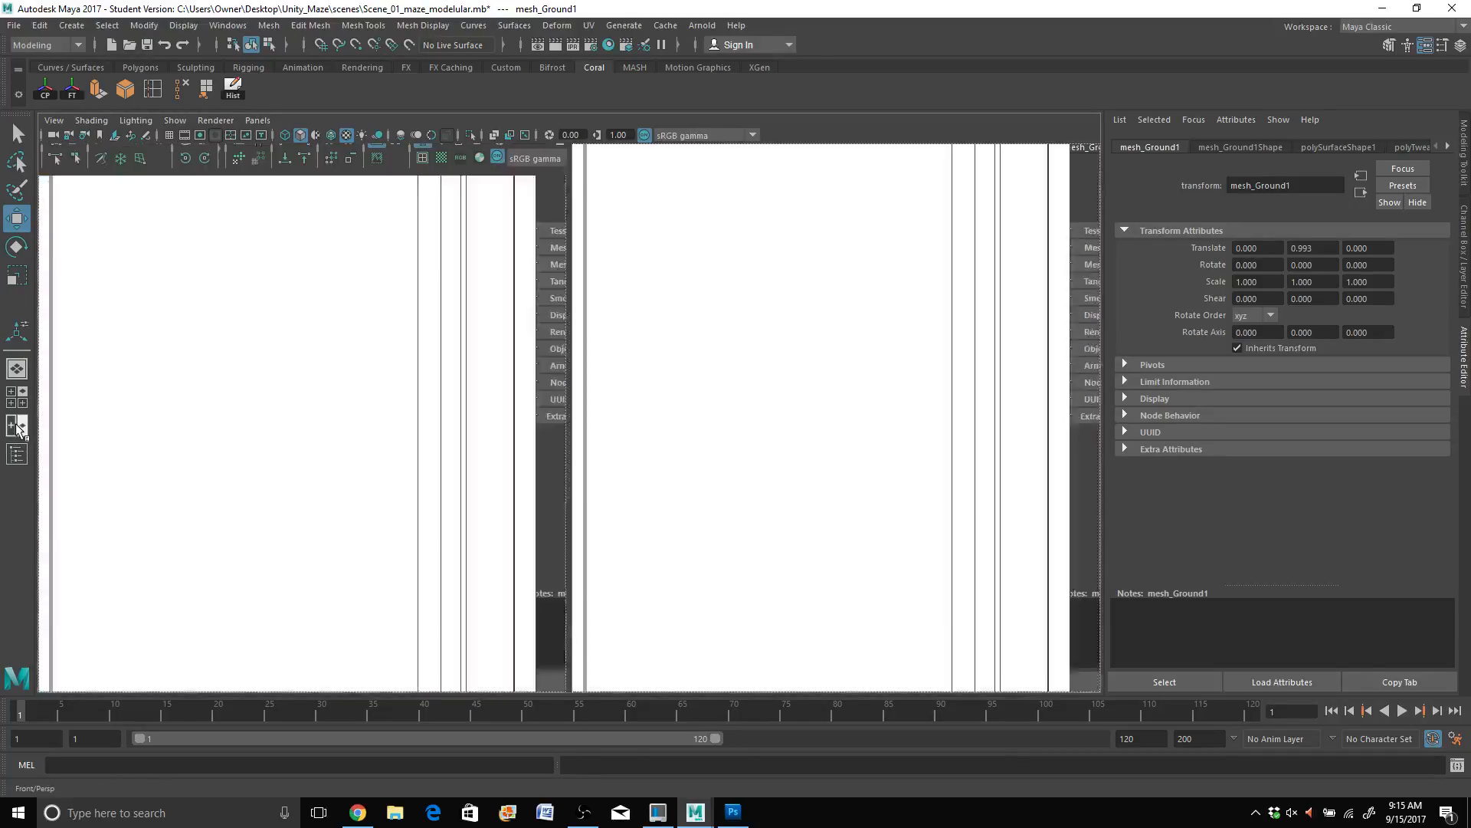
{"action": "left_click", "coordinate": [19, 454]}
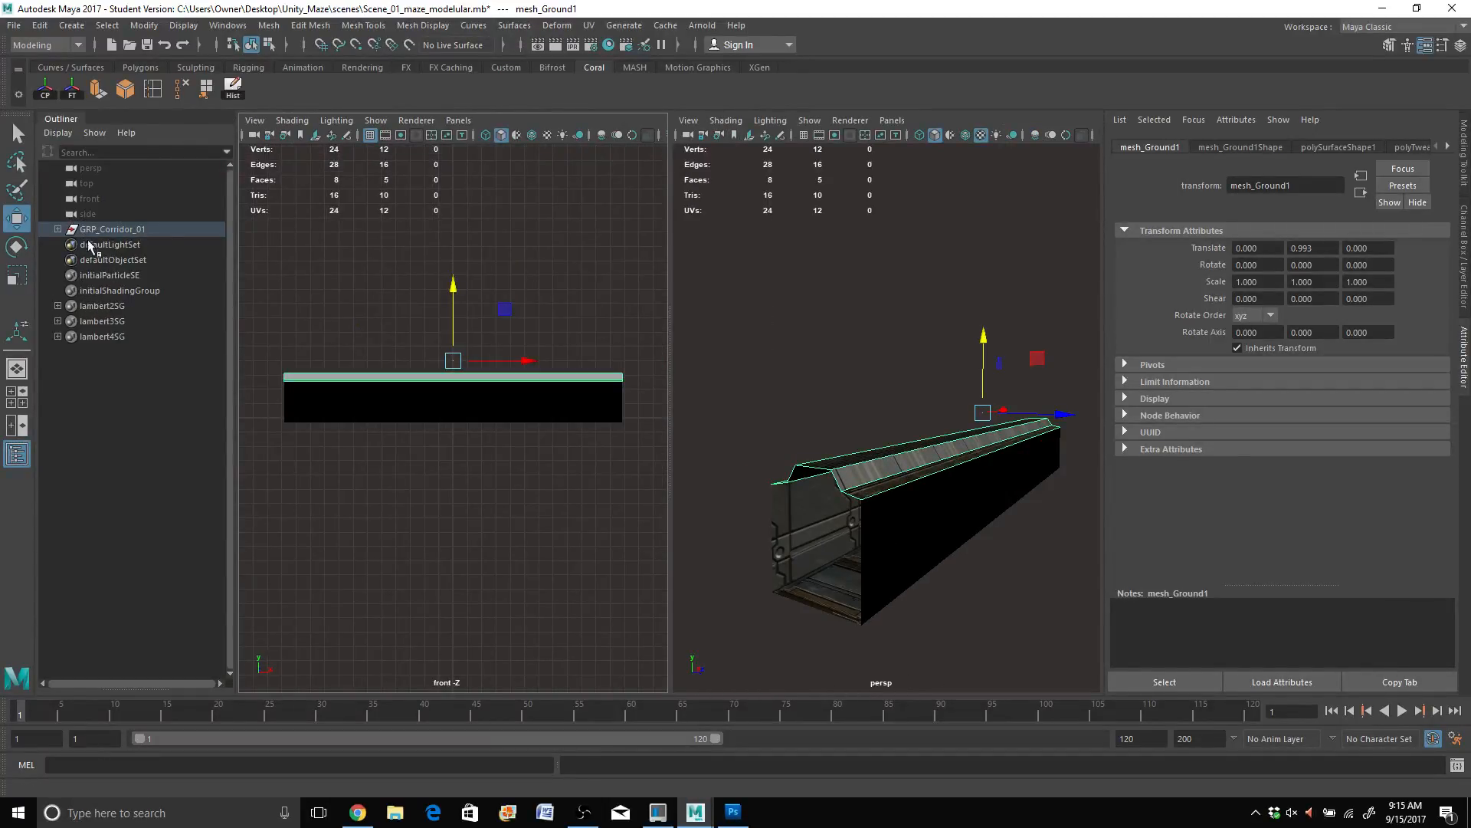
{"action": "left_click", "coordinate": [58, 229]}
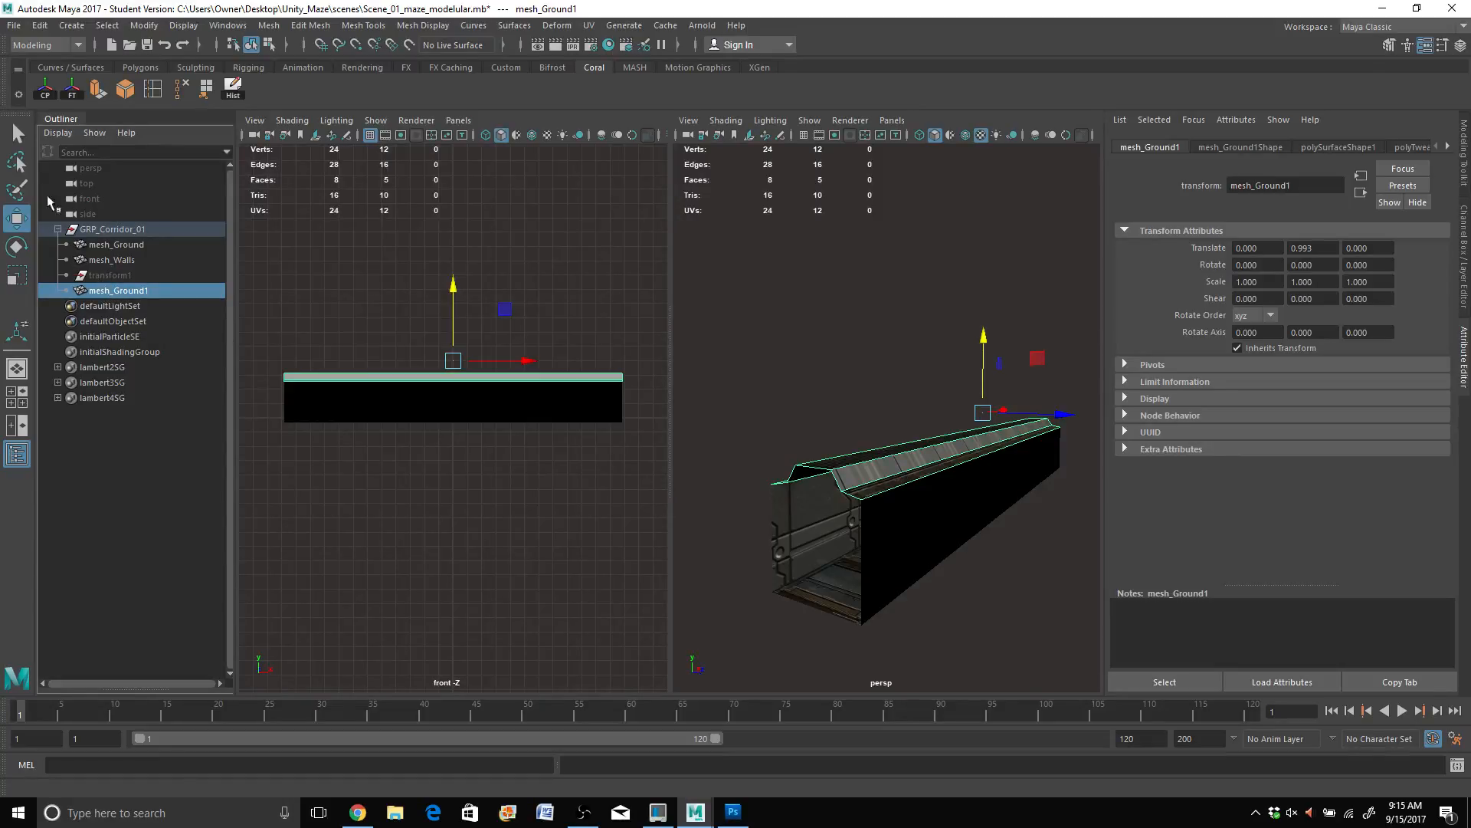
Step: Delete the construction history of the ceiling, the walls, and the floor mesh in turn
{"action": "left_click", "coordinate": [233, 89]}
{"action": "left_click", "coordinate": [847, 544]}
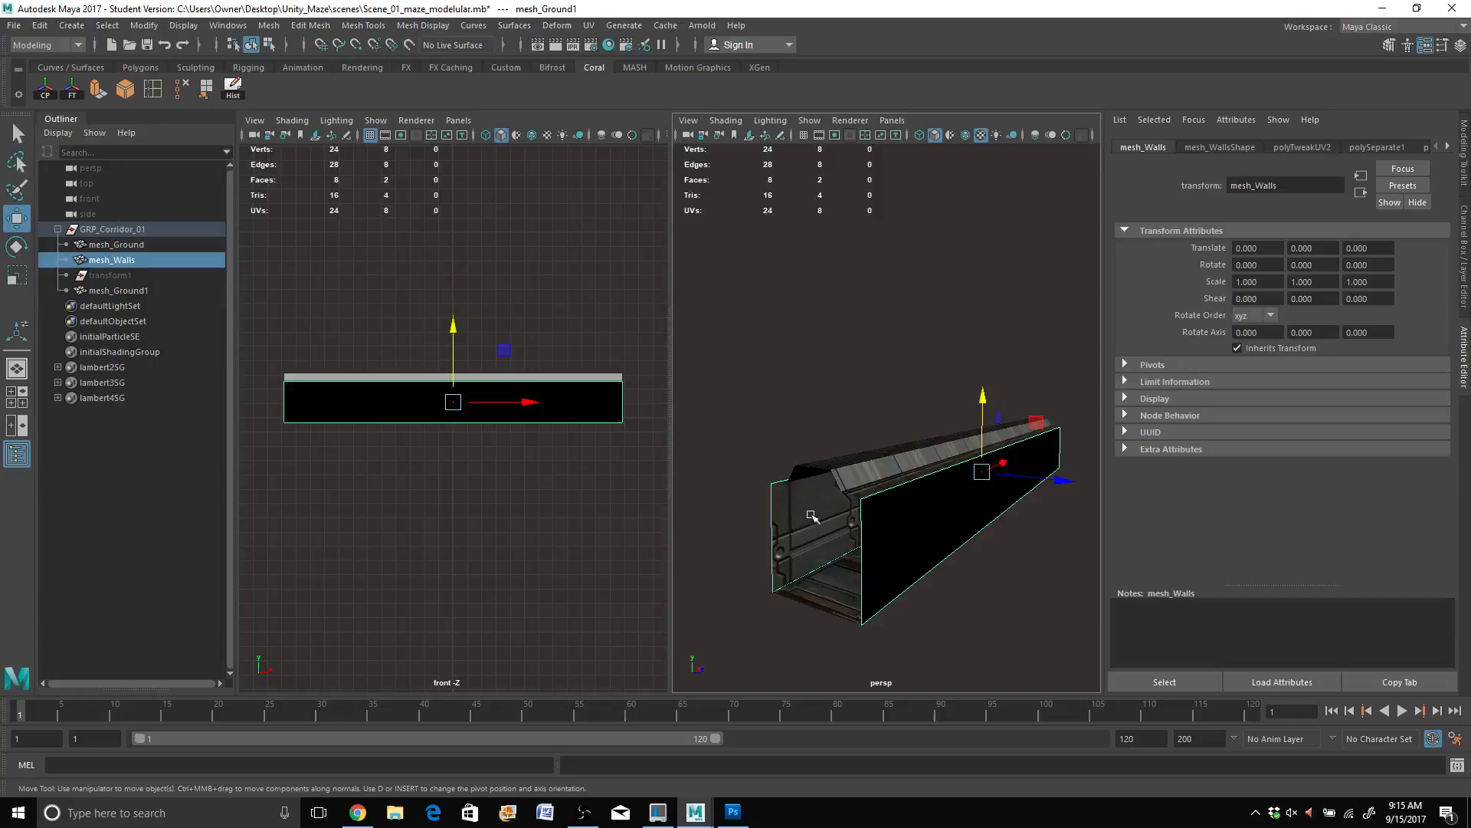
{"action": "left_click", "coordinate": [237, 87]}
{"action": "left_click", "coordinate": [828, 594]}
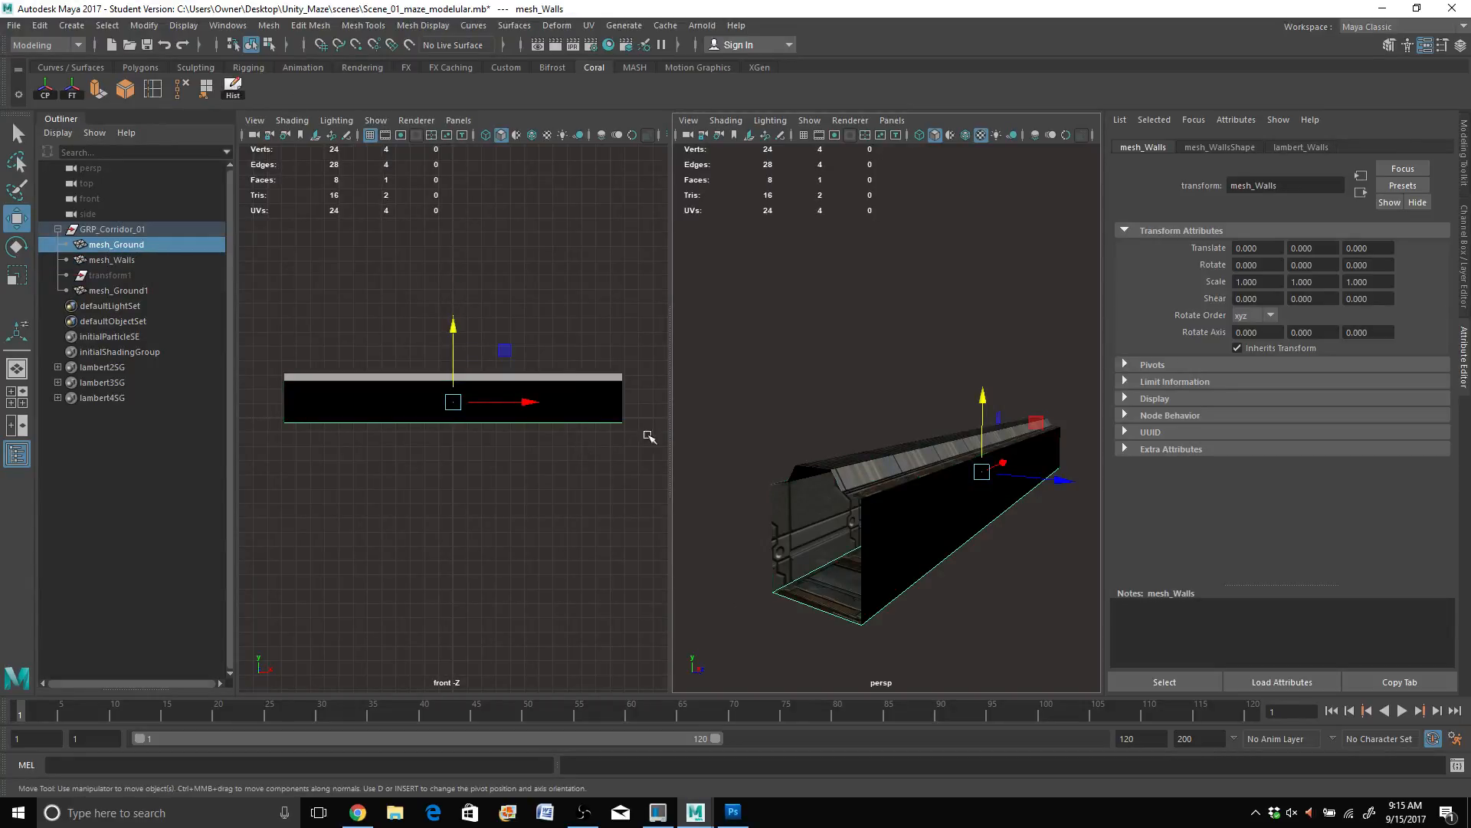
{"action": "left_click", "coordinate": [233, 89]}
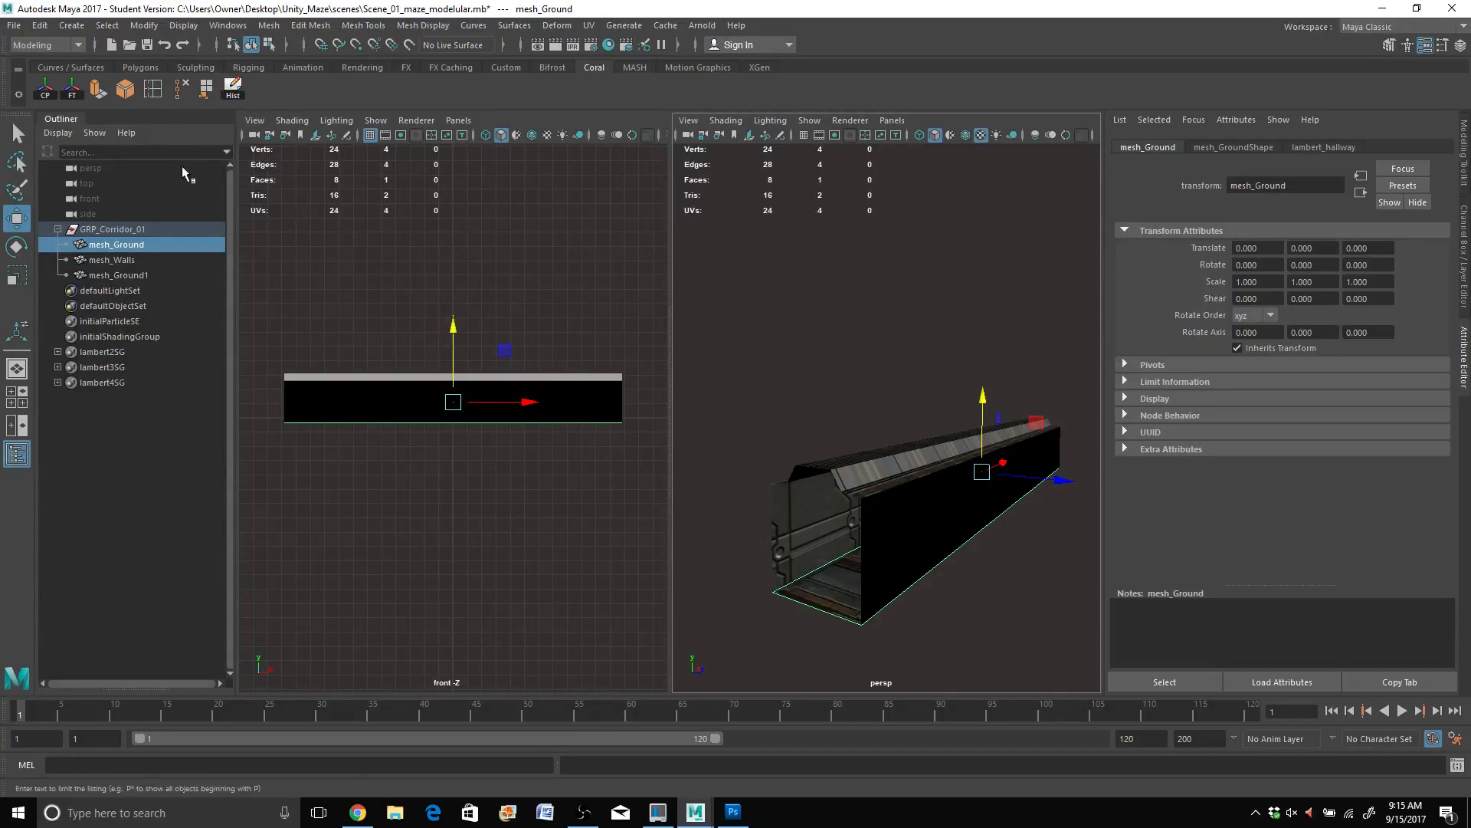
Step: Rename the ceiling mesh in the GRP_Corridor_01 group from mesh_Ground1 to mesh_Ceiling
{"action": "left_click", "coordinate": [124, 273]}
{"action": "double_click", "coordinate": [130, 275]}
{"action": "left_click_drag", "start_coordinate": [163, 275], "coordinate": [122, 275]}
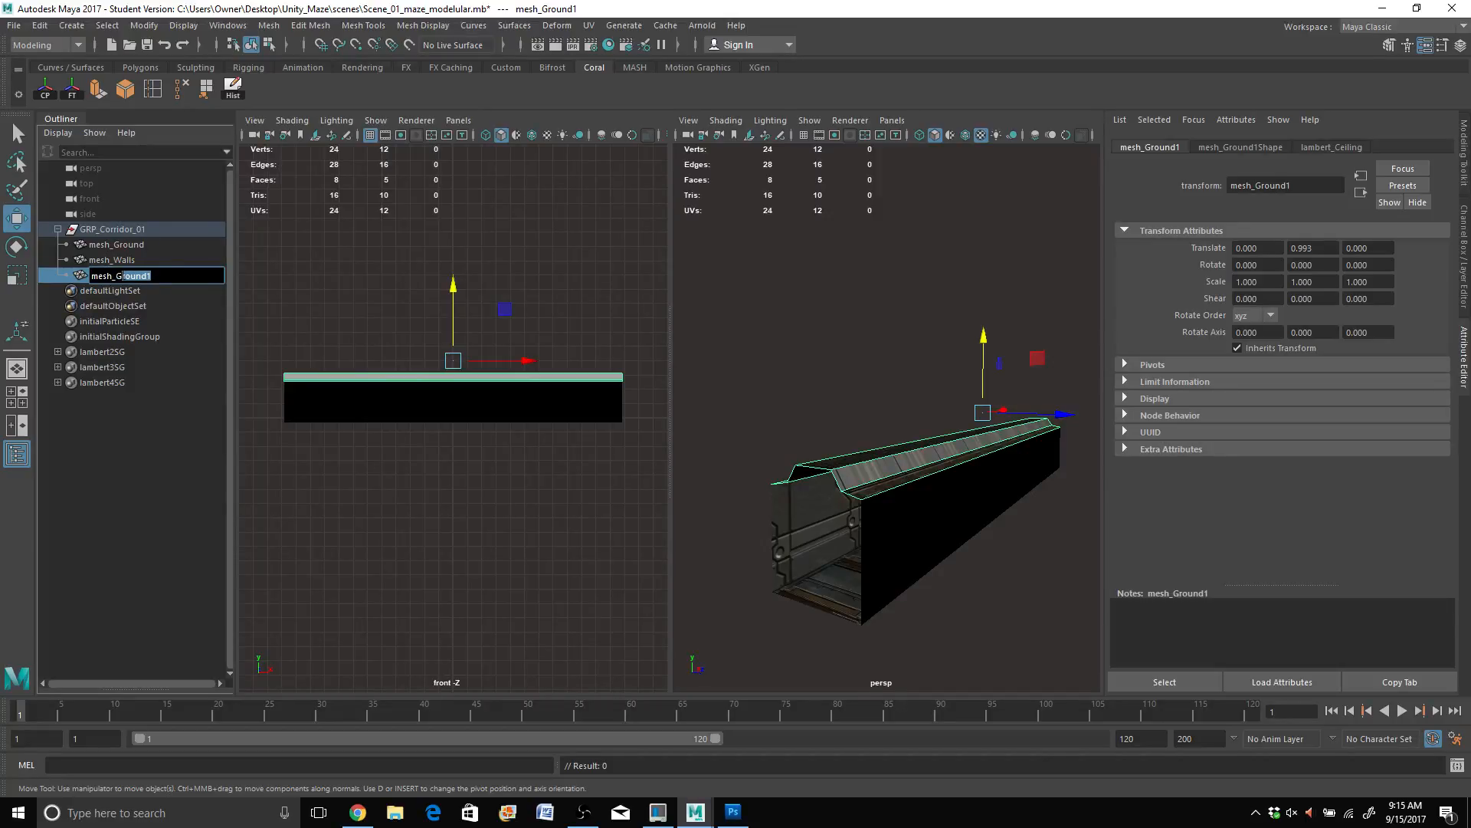
{"action": "key", "text": "BackSpace"}
{"action": "key", "text": "BackSpace"}
{"action": "type", "text": "Ceiling"}
{"action": "key", "text": "Return"}
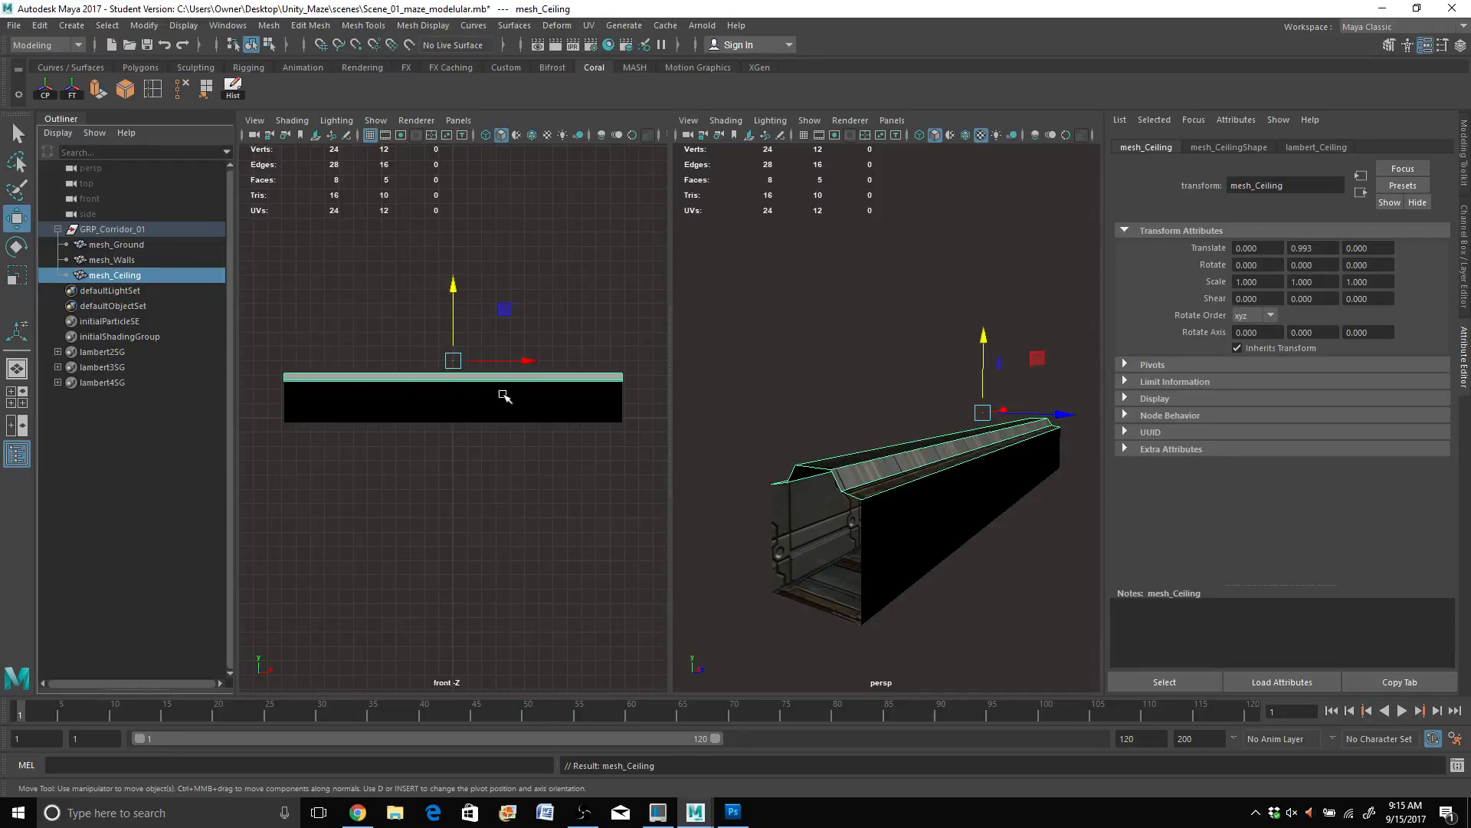
Step: Save the scene under its existing name, continuing past the student version notice
{"action": "left_click", "coordinate": [14, 25]}
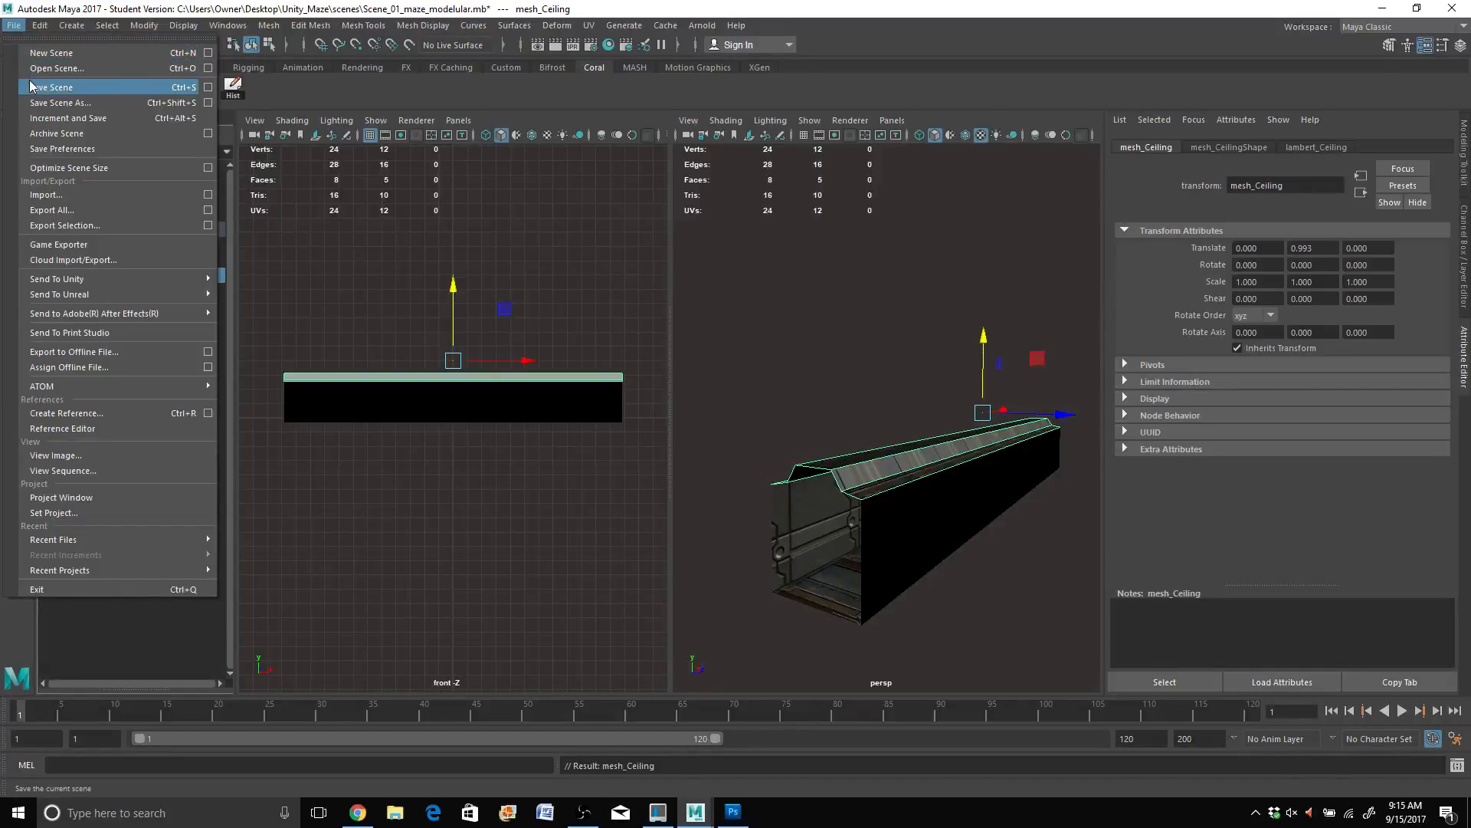
{"action": "left_click", "coordinate": [46, 86]}
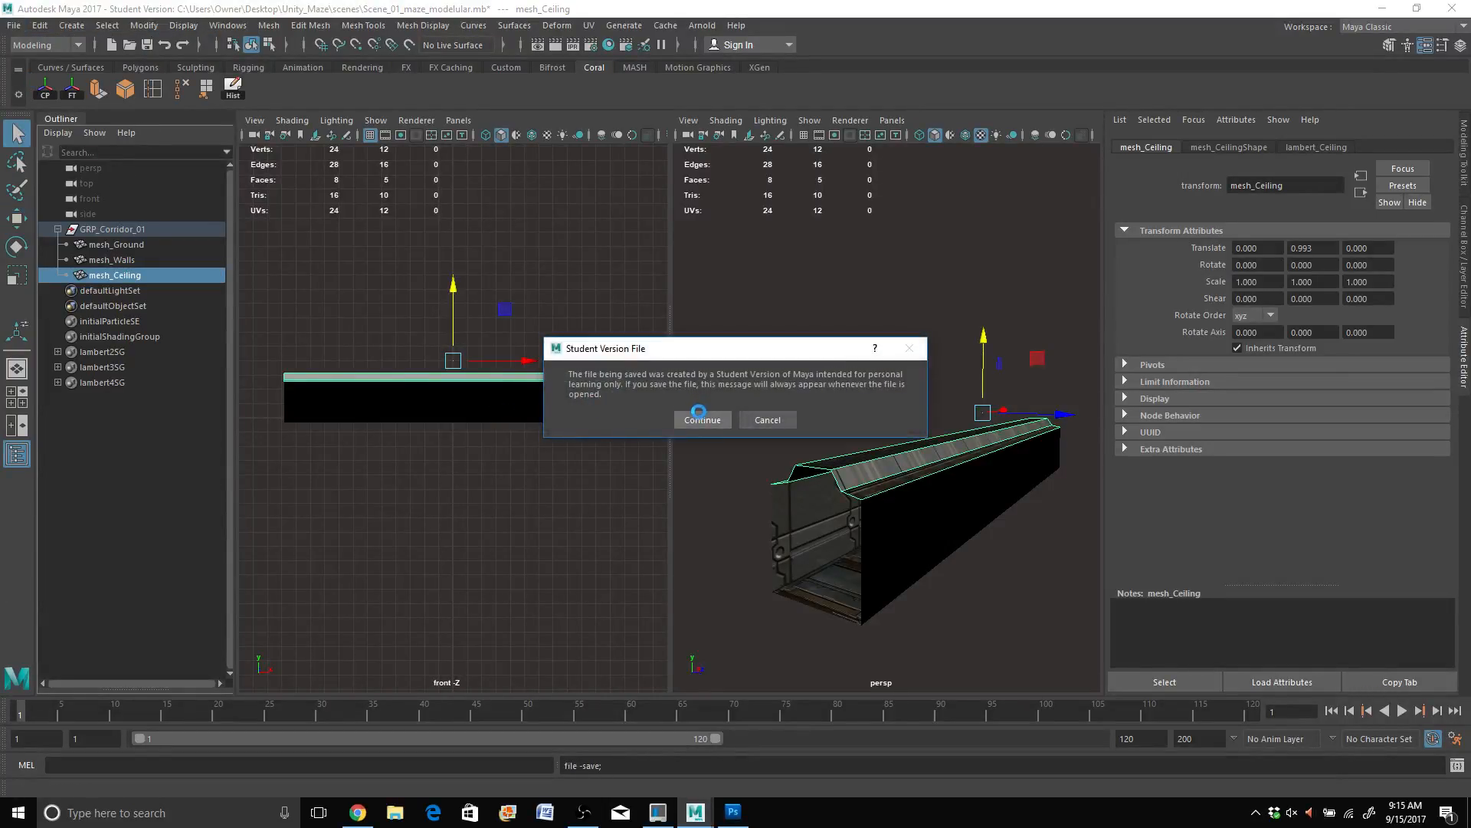
{"action": "left_click", "coordinate": [700, 418]}
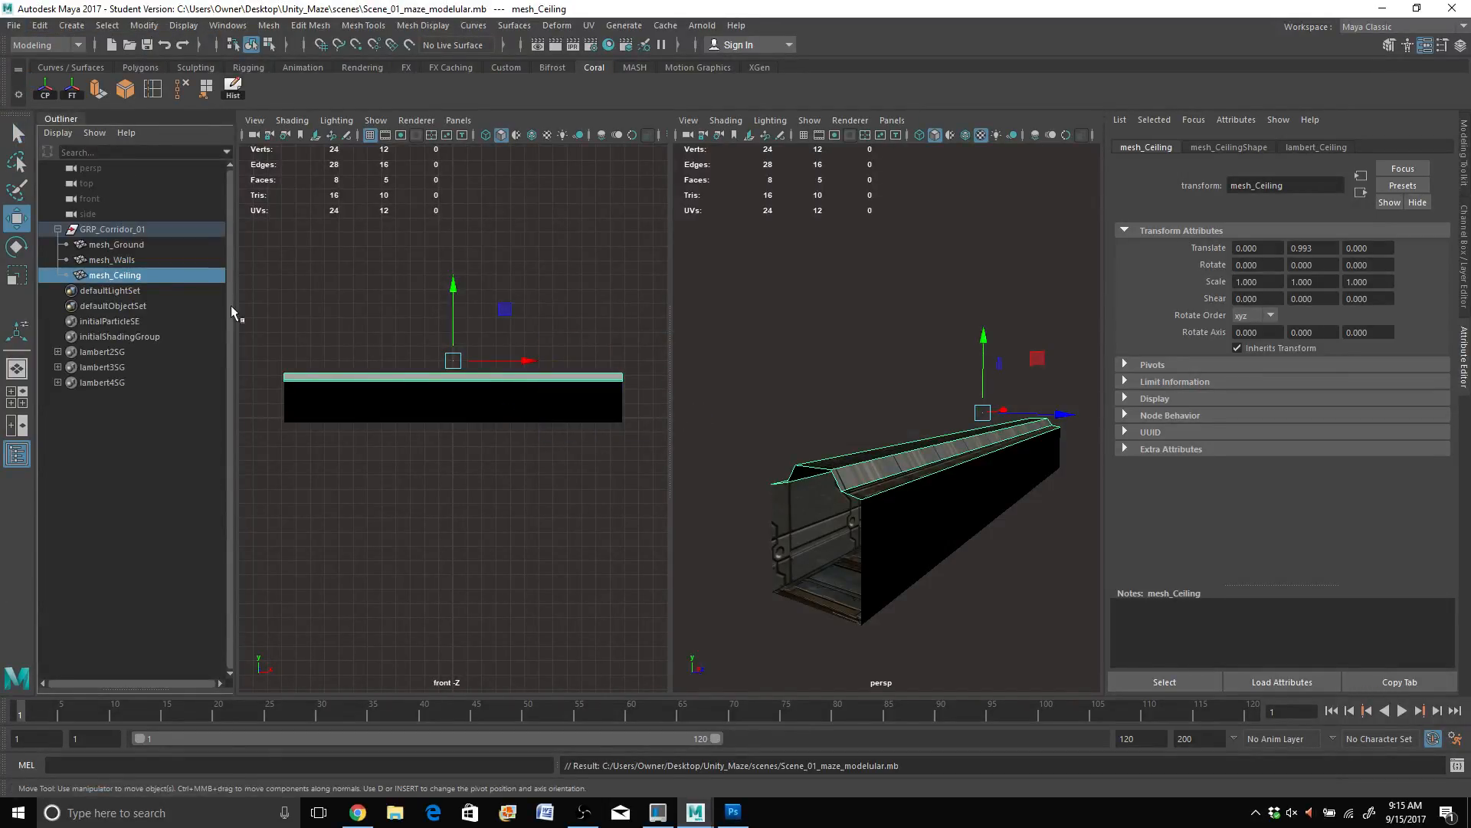
{"action": "left_click", "coordinate": [14, 26]}
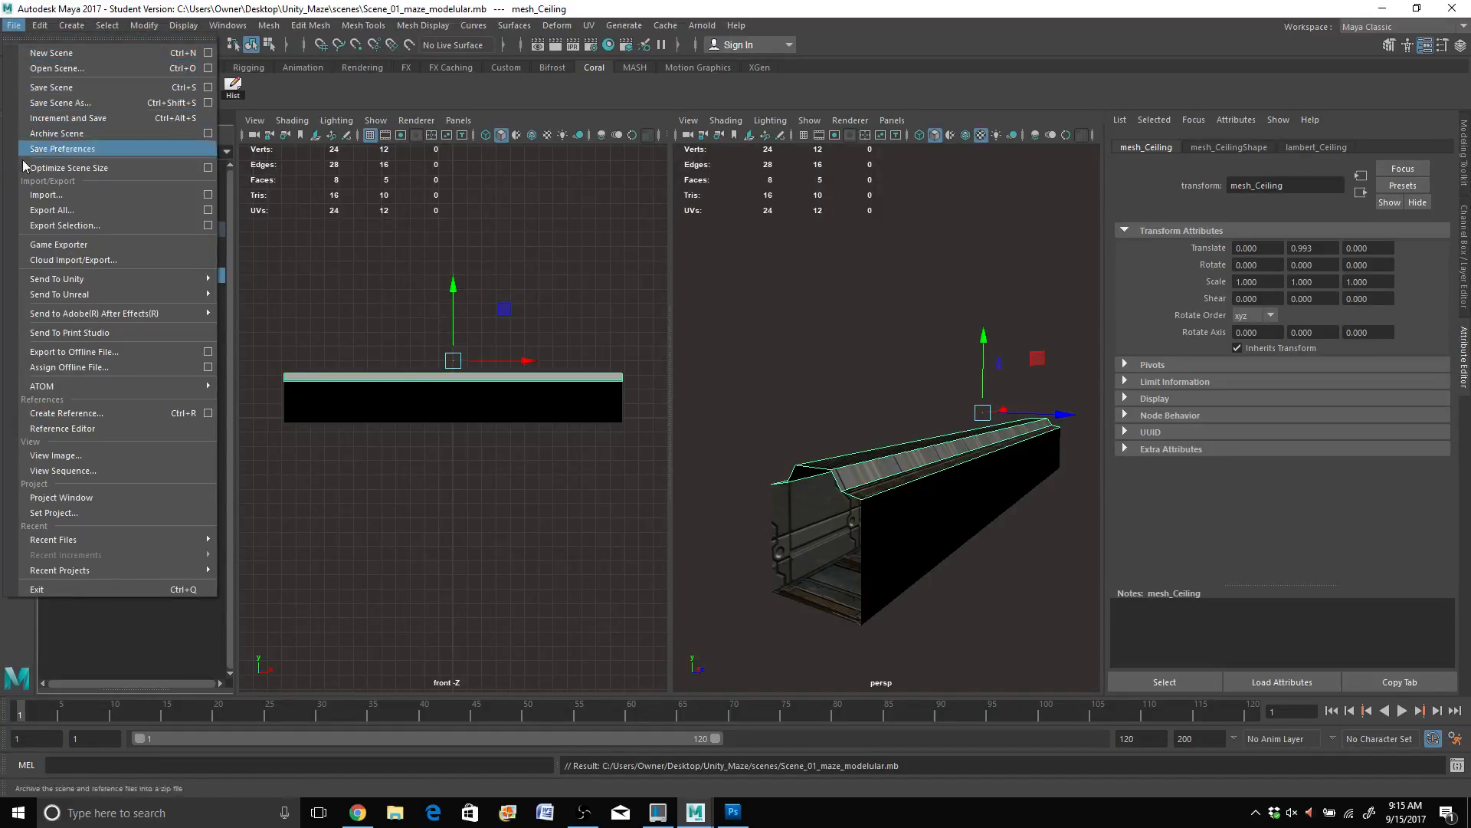
{"action": "mouse_move", "coordinate": [70, 281]}
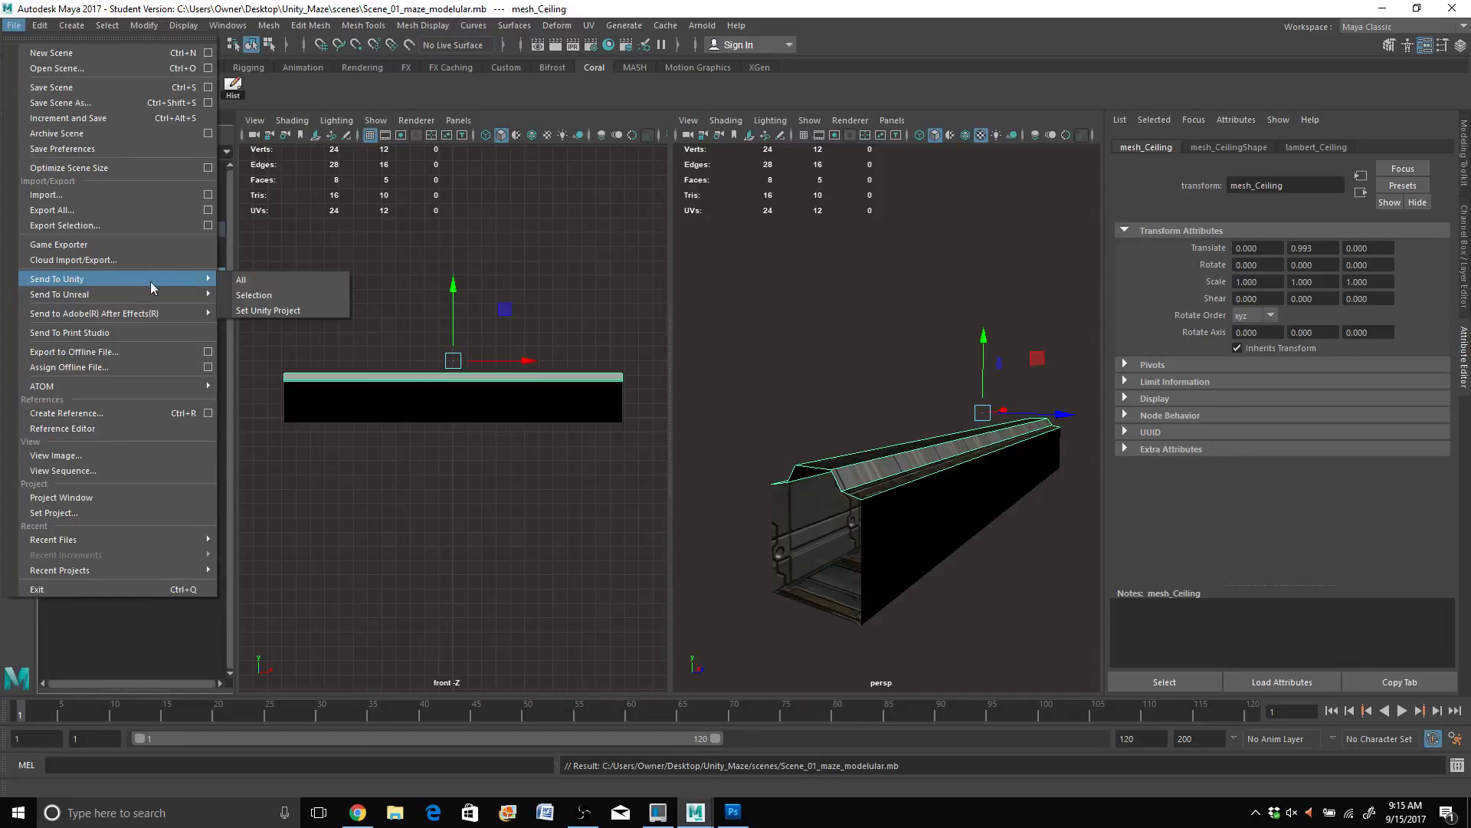
{"action": "mouse_move", "coordinate": [201, 279]}
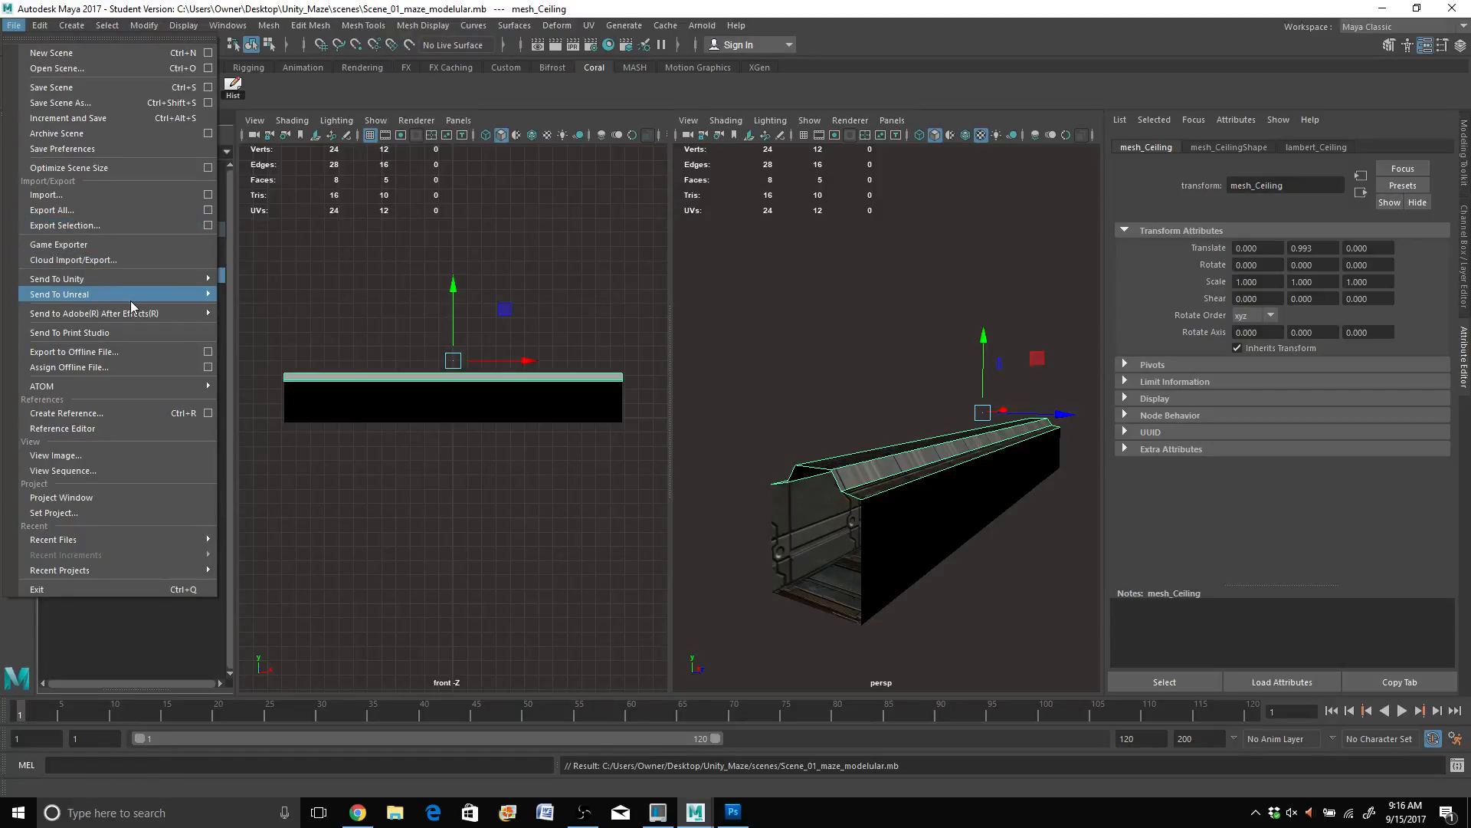
{"action": "left_click", "coordinate": [357, 234]}
{"action": "left_click", "coordinate": [357, 234]}
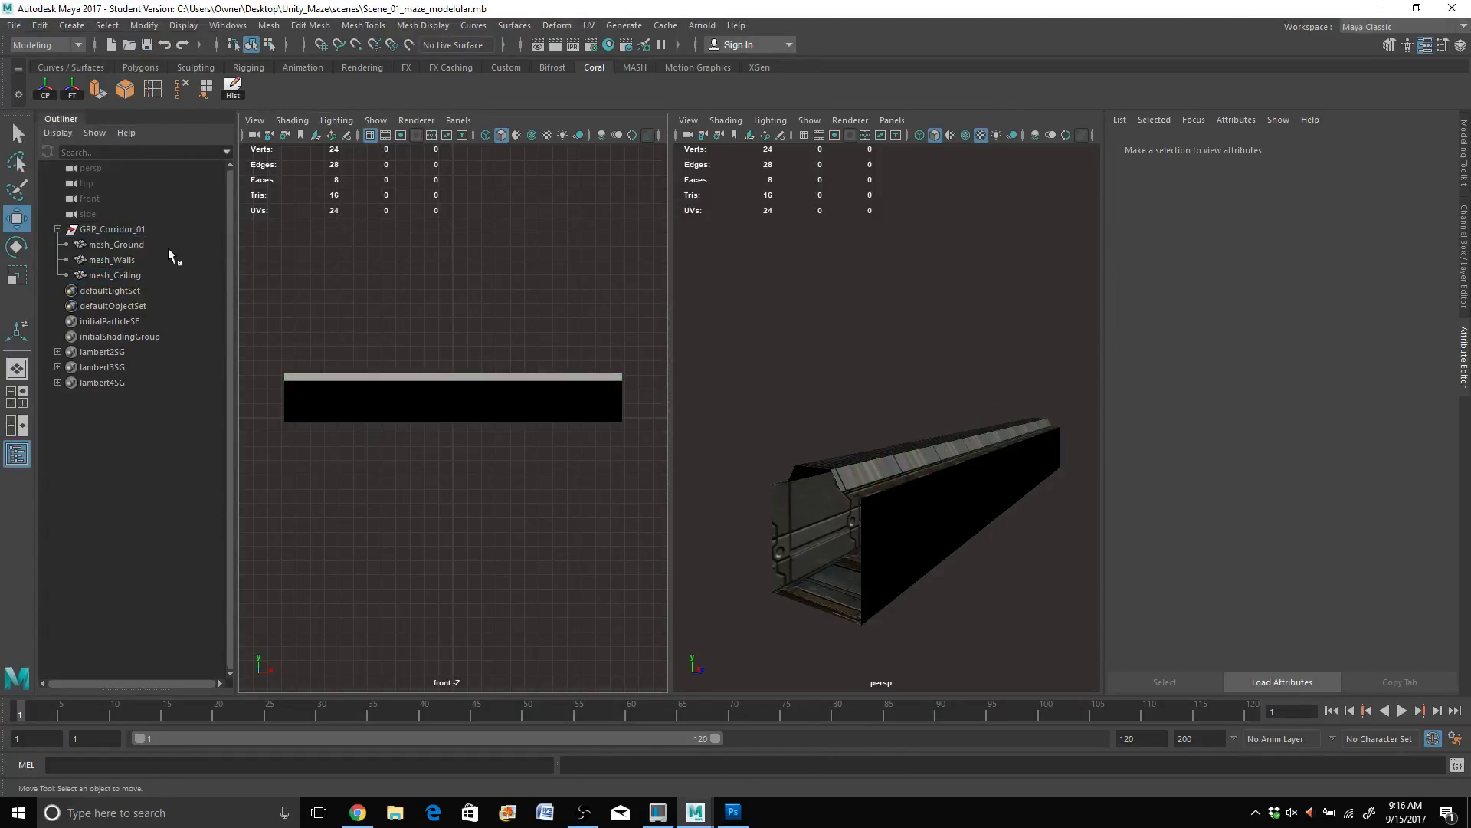
Step: Export only the GRP_Corridor_01 group to the project's scenes folder as an FBX file named Corridor
{"action": "left_click", "coordinate": [123, 229]}
{"action": "left_click", "coordinate": [14, 25]}
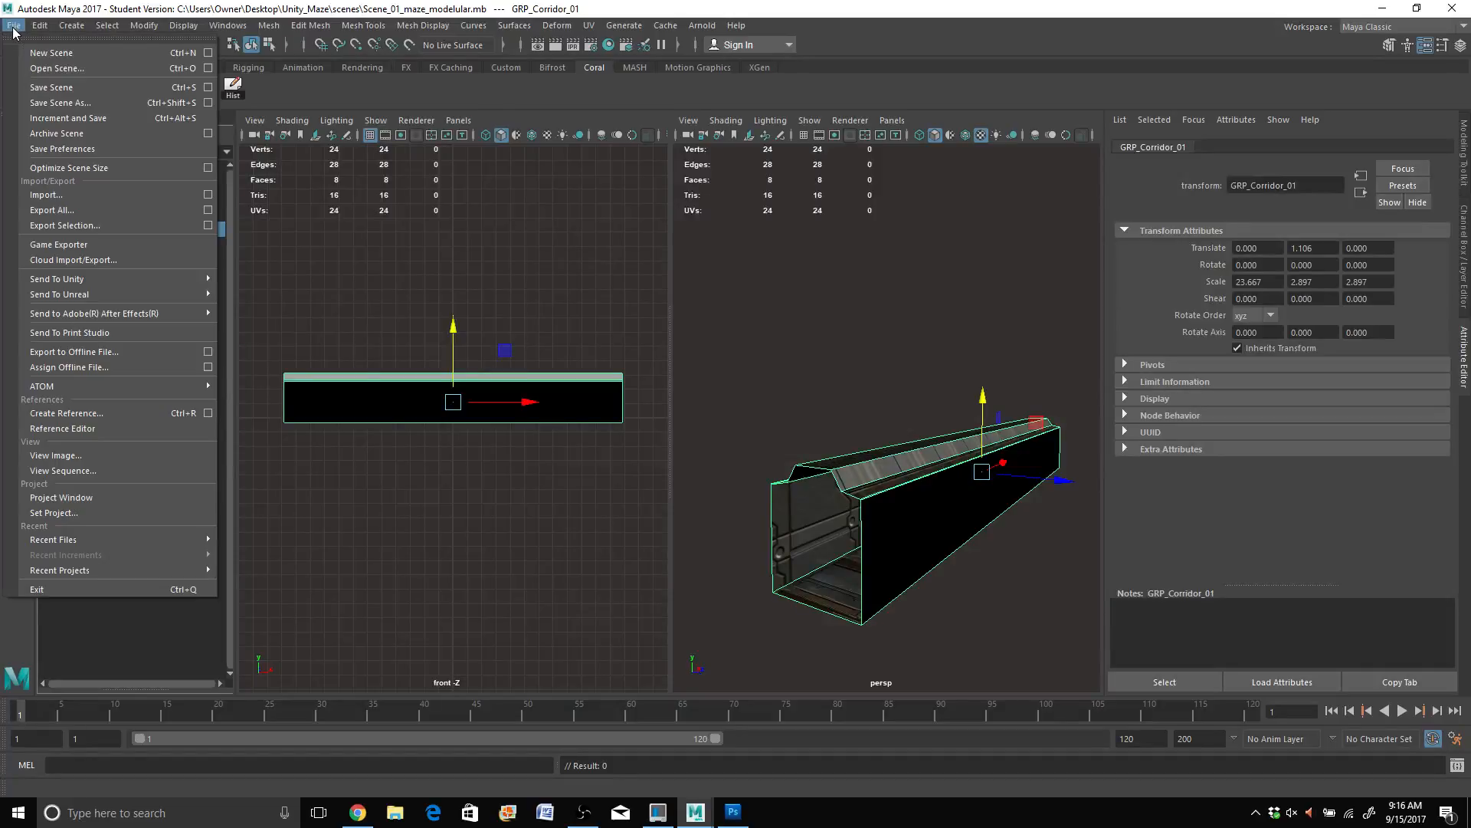
{"action": "left_click", "coordinate": [71, 227]}
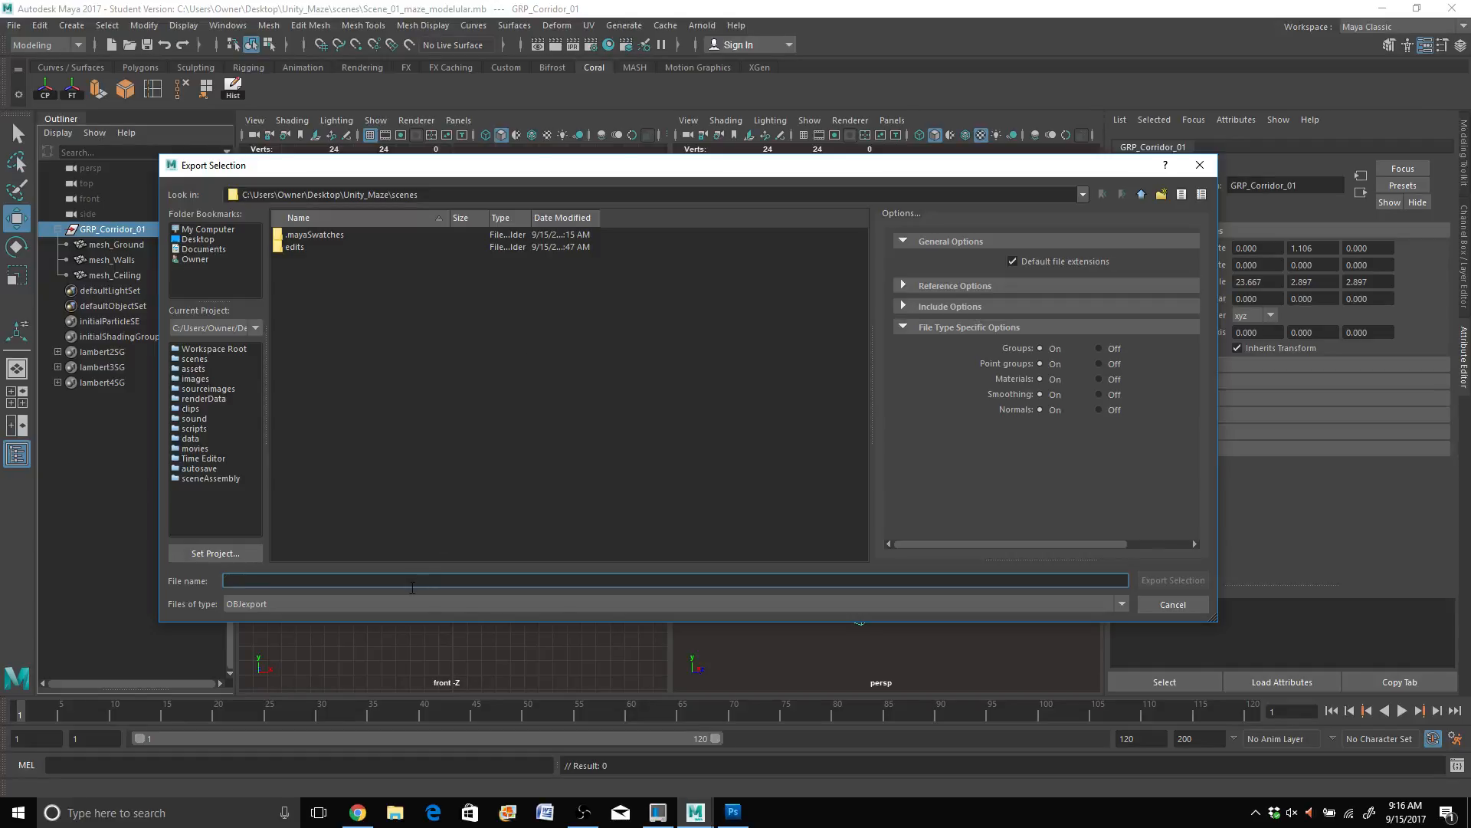
{"action": "left_click", "coordinate": [1124, 603]}
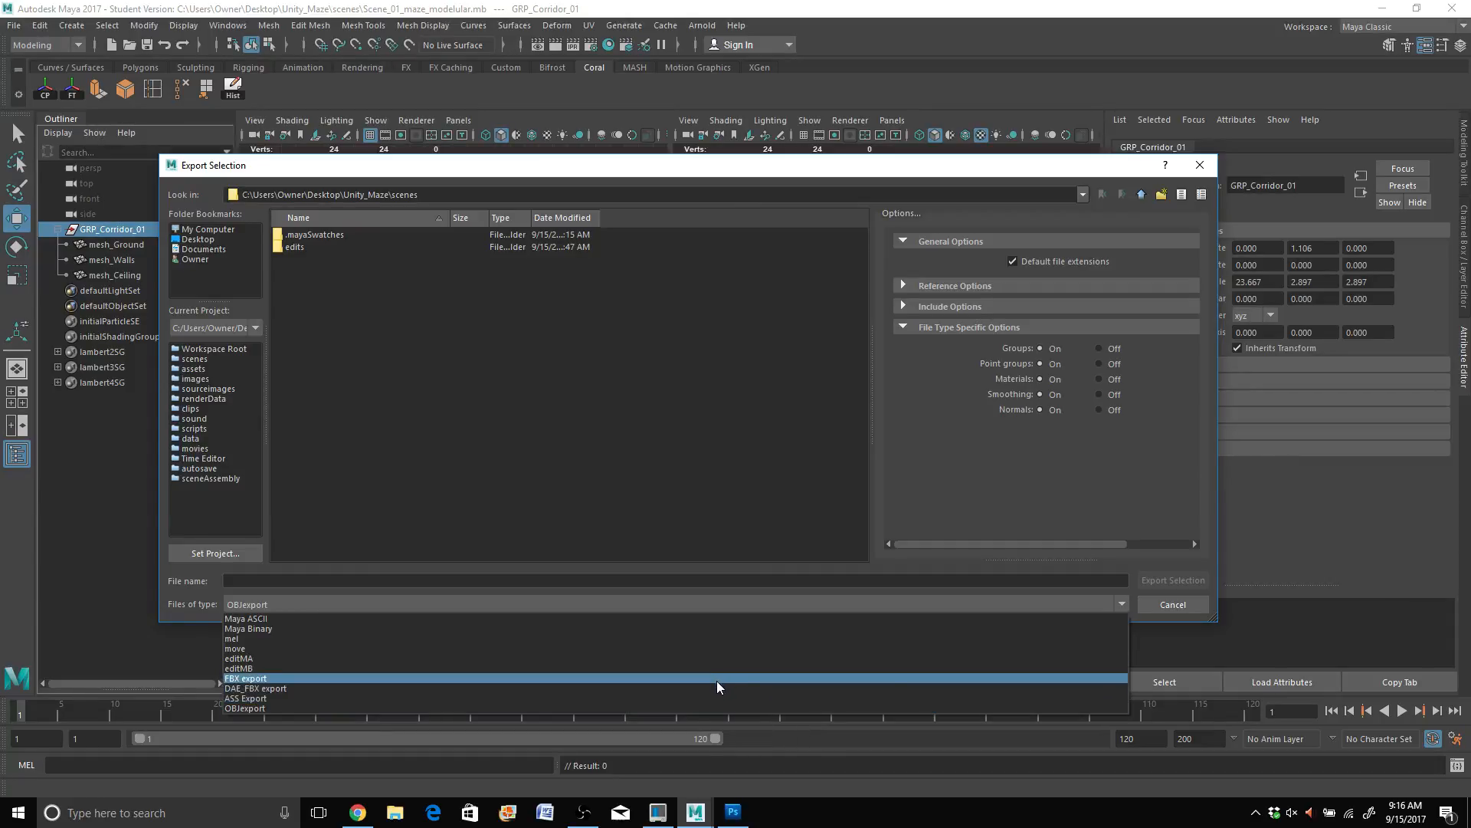
{"action": "key", "text": "Escape"}
{"action": "key", "text": "f"}
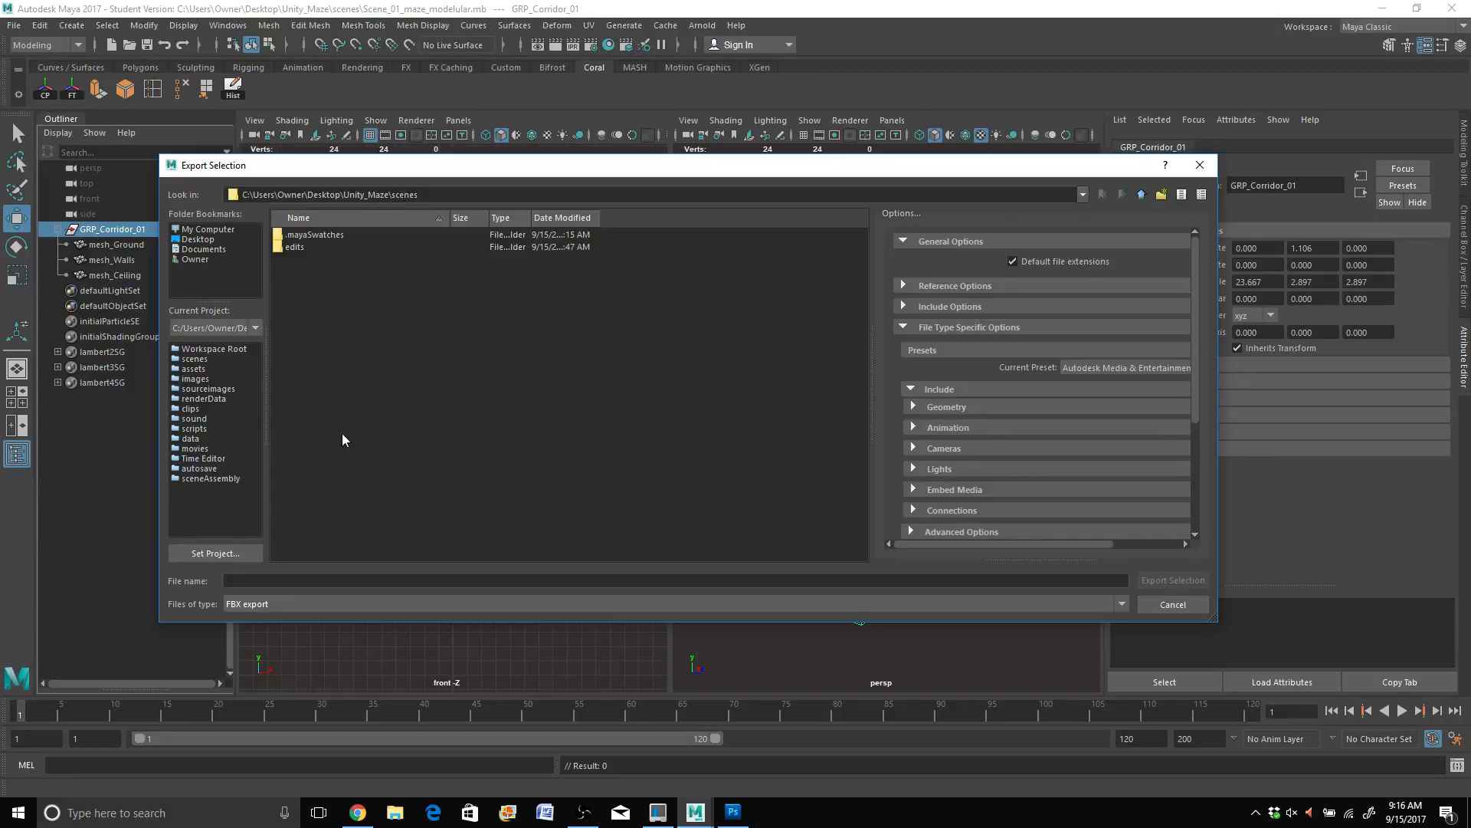
{"action": "left_click", "coordinate": [260, 579]}
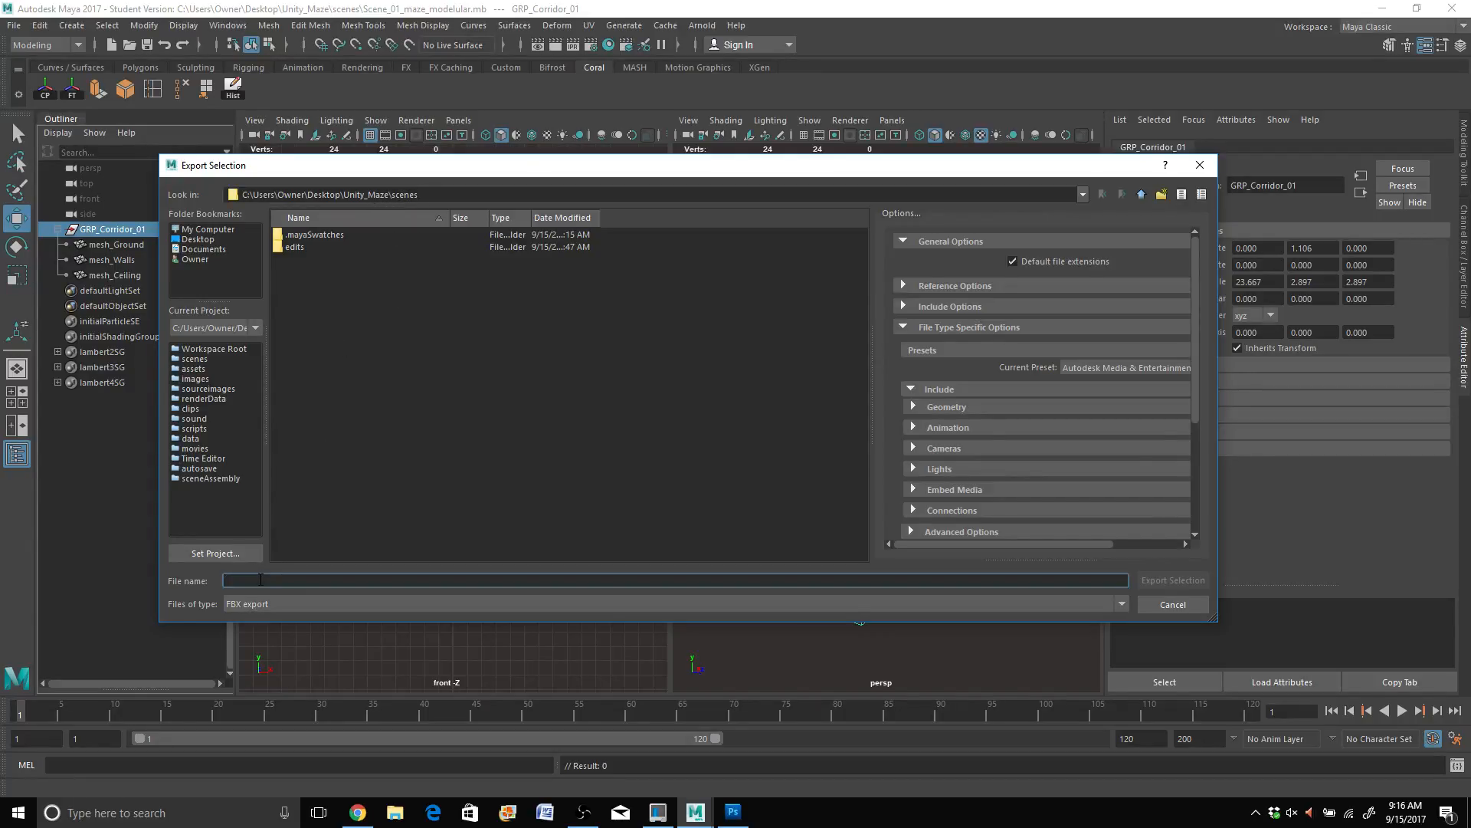
{"action": "type", "text": "Corridor"}
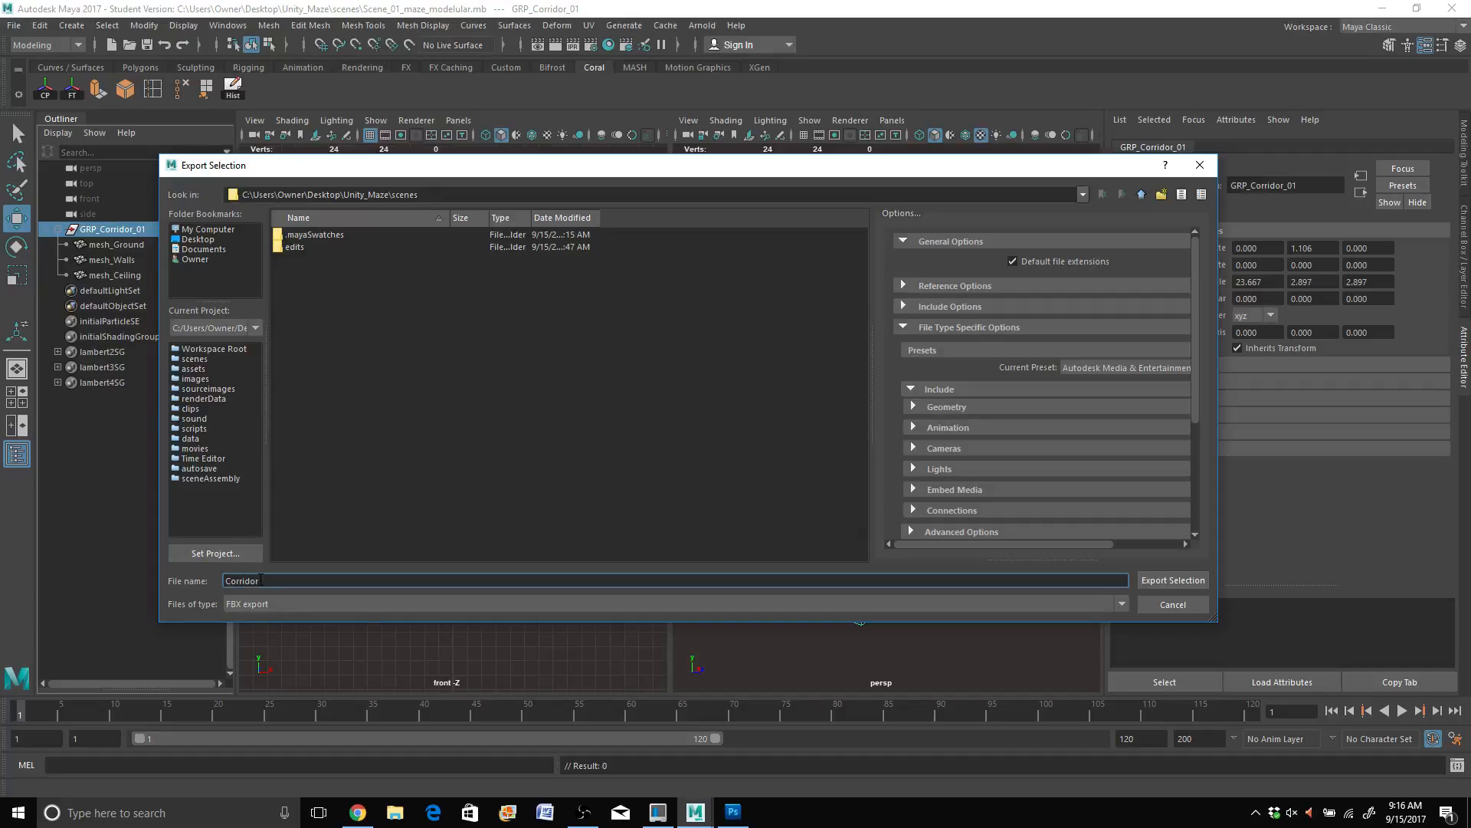
{"action": "left_click", "coordinate": [1151, 582]}
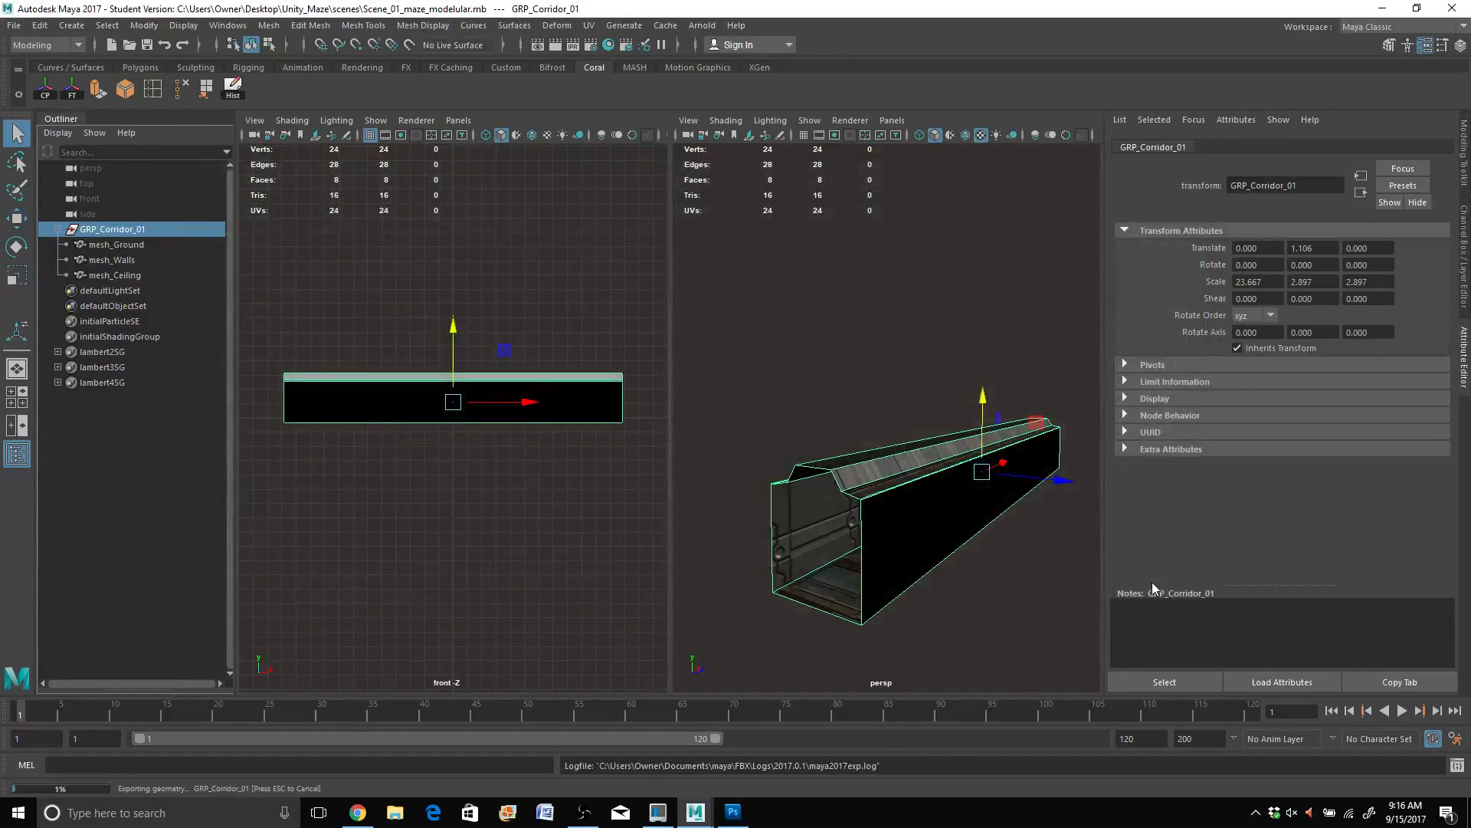